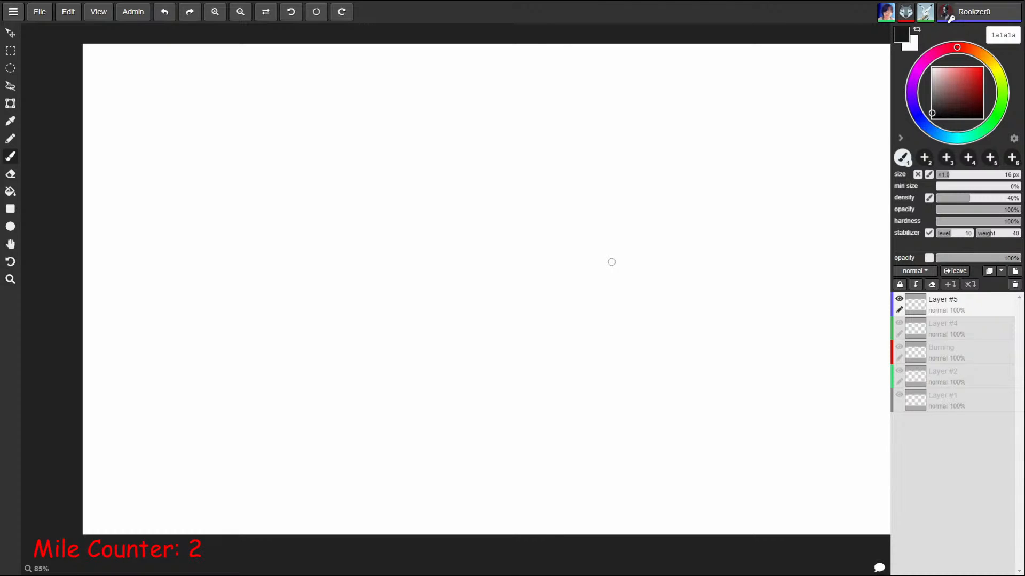
Step: Set the drawing colour to pure black (000000) and make the Brush ready on Layer #5
{"action": "left_click_drag", "start_coordinate": [979, 114], "coordinate": [999, 121]}
{"action": "key", "text": "space"}
{"action": "mouse_move", "coordinate": [563, 307]}
{"action": "left_mouse_down"}
{"action": "mouse_move", "coordinate": [487, 301]}
{"action": "mouse_move", "coordinate": [442, 313]}
{"action": "mouse_move", "coordinate": [478, 302]}
{"action": "mouse_move", "coordinate": [436, 334]}
{"action": "mouse_move", "coordinate": [472, 322]}
{"action": "mouse_move", "coordinate": [470, 307]}
{"action": "mouse_move", "coordinate": [436, 285]}
{"action": "mouse_move", "coordinate": [500, 288]}
{"action": "left_mouse_up"}
{"action": "key", "text": "z"}
{"action": "key", "text": "space"}
{"action": "key", "text": "z"}
{"action": "key", "text": "space"}
{"action": "mouse_move", "coordinate": [464, 323]}
{"action": "left_mouse_down"}
{"action": "mouse_move", "coordinate": [524, 368]}
{"action": "mouse_move", "coordinate": [453, 325]}
{"action": "left_mouse_up"}
{"action": "key", "text": "z"}
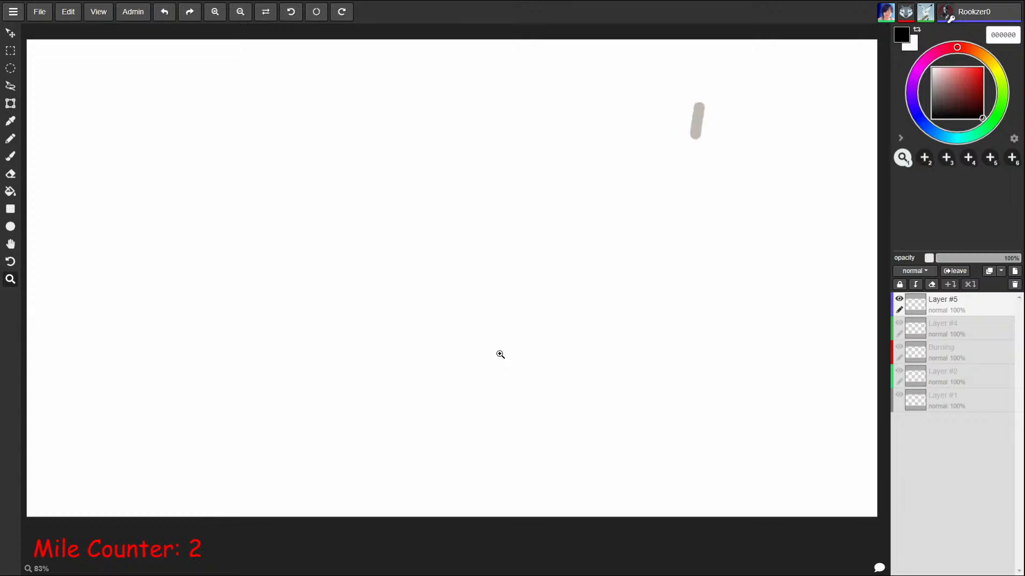
{"action": "key", "text": "b"}
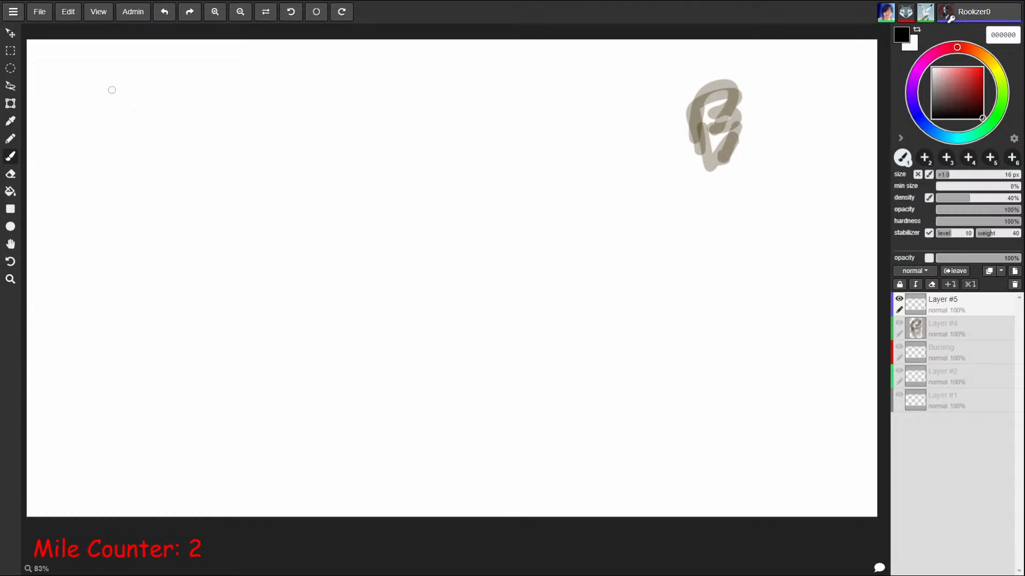
Step: Doodle two rows of small heads and skulls linked by lines in the canvas's upper-left area with a 7 px brush
{"action": "key", "text": "bracketleft"}
{"action": "key", "text": "bracketleft"}
{"action": "key", "text": "bracketleft"}
{"action": "key", "text": "bracketleft"}
{"action": "key", "text": "bracketleft"}
{"action": "key", "text": "bracketleft"}
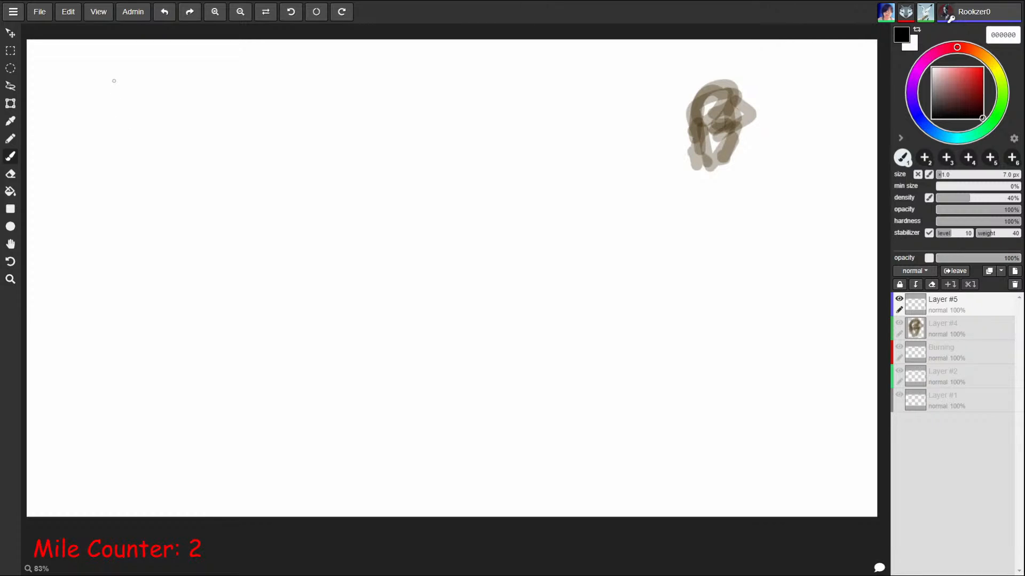
{"action": "mouse_move", "coordinate": [112, 79]}
{"action": "left_mouse_down"}
{"action": "mouse_move", "coordinate": [110, 105]}
{"action": "mouse_move", "coordinate": [195, 79]}
{"action": "mouse_move", "coordinate": [202, 94]}
{"action": "mouse_move", "coordinate": [211, 69]}
{"action": "mouse_move", "coordinate": [209, 84]}
{"action": "left_mouse_up"}
{"action": "mouse_move", "coordinate": [210, 75]}
{"action": "left_mouse_down"}
{"action": "mouse_move", "coordinate": [203, 84]}
{"action": "mouse_move", "coordinate": [217, 79]}
{"action": "left_mouse_up"}
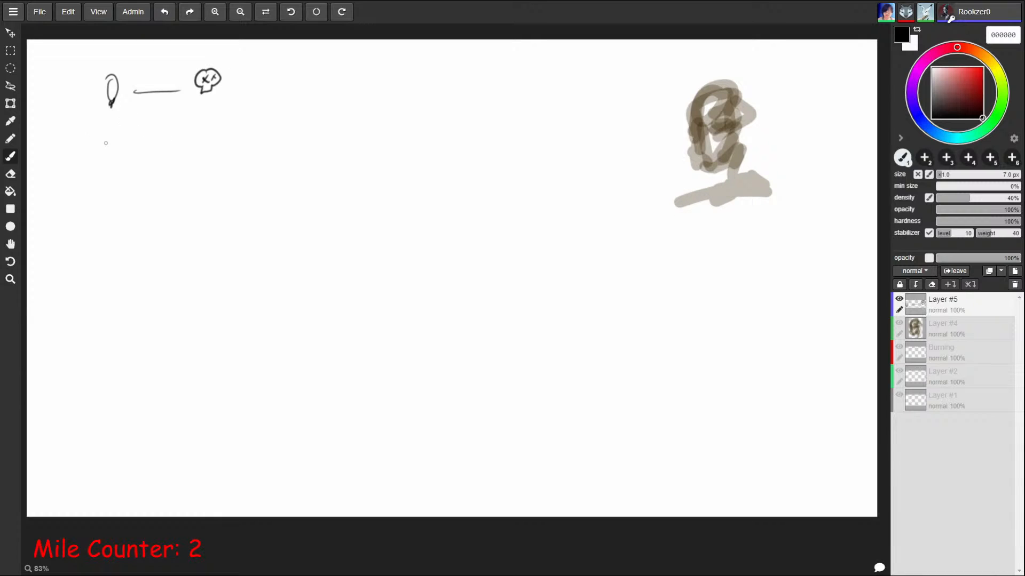
{"action": "mouse_move", "coordinate": [110, 125]}
{"action": "left_mouse_down"}
{"action": "mouse_move", "coordinate": [105, 146]}
{"action": "mouse_move", "coordinate": [98, 128]}
{"action": "mouse_move", "coordinate": [114, 138]}
{"action": "mouse_move", "coordinate": [105, 153]}
{"action": "mouse_move", "coordinate": [187, 131]}
{"action": "mouse_move", "coordinate": [205, 138]}
{"action": "mouse_move", "coordinate": [207, 126]}
{"action": "left_mouse_up"}
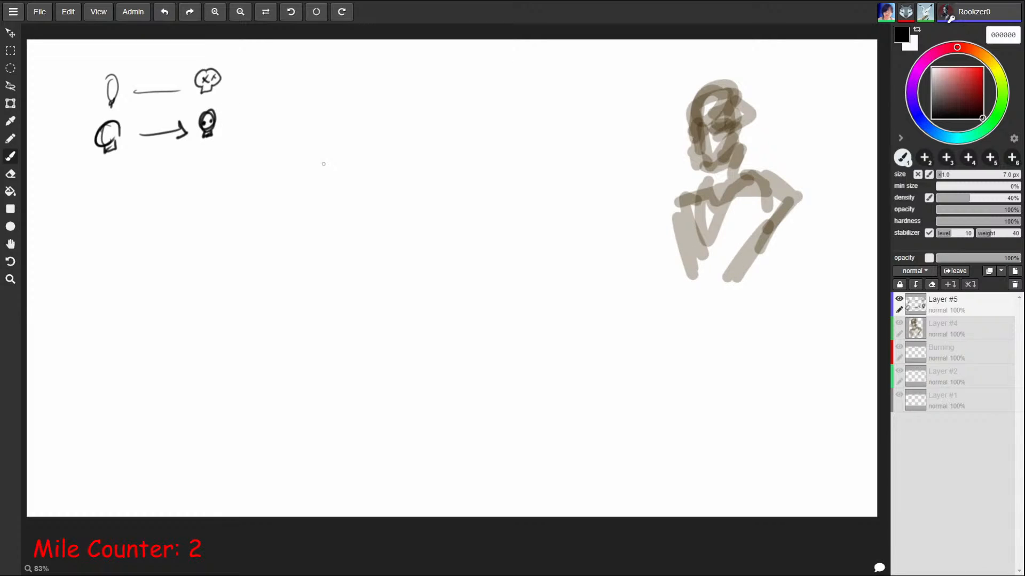
Step: Erase all the head and skull doodles with an 80 px eraser
{"action": "mouse_move", "coordinate": [204, 149]}
{"action": "left_mouse_down"}
{"action": "mouse_move", "coordinate": [220, 85]}
{"action": "mouse_move", "coordinate": [202, 169]}
{"action": "mouse_move", "coordinate": [192, 144]}
{"action": "mouse_move", "coordinate": [163, 159]}
{"action": "mouse_move", "coordinate": [207, 82]}
{"action": "mouse_move", "coordinate": [159, 146]}
{"action": "mouse_move", "coordinate": [180, 117]}
{"action": "mouse_move", "coordinate": [172, 104]}
{"action": "mouse_move", "coordinate": [149, 143]}
{"action": "mouse_move", "coordinate": [191, 101]}
{"action": "mouse_move", "coordinate": [91, 192]}
{"action": "mouse_move", "coordinate": [149, 66]}
{"action": "mouse_move", "coordinate": [101, 117]}
{"action": "mouse_move", "coordinate": [95, 160]}
{"action": "mouse_move", "coordinate": [137, 128]}
{"action": "mouse_move", "coordinate": [167, 85]}
{"action": "left_mouse_up"}
{"action": "key", "text": "bracketright"}
{"action": "key", "text": "bracketright"}
{"action": "key", "text": "bracketright"}
{"action": "key", "text": "bracketright"}
{"action": "key", "text": "bracketright"}
{"action": "key", "text": "bracketright"}
{"action": "key", "text": "bracketright"}
{"action": "key", "text": "bracketright"}
{"action": "key", "text": "e"}
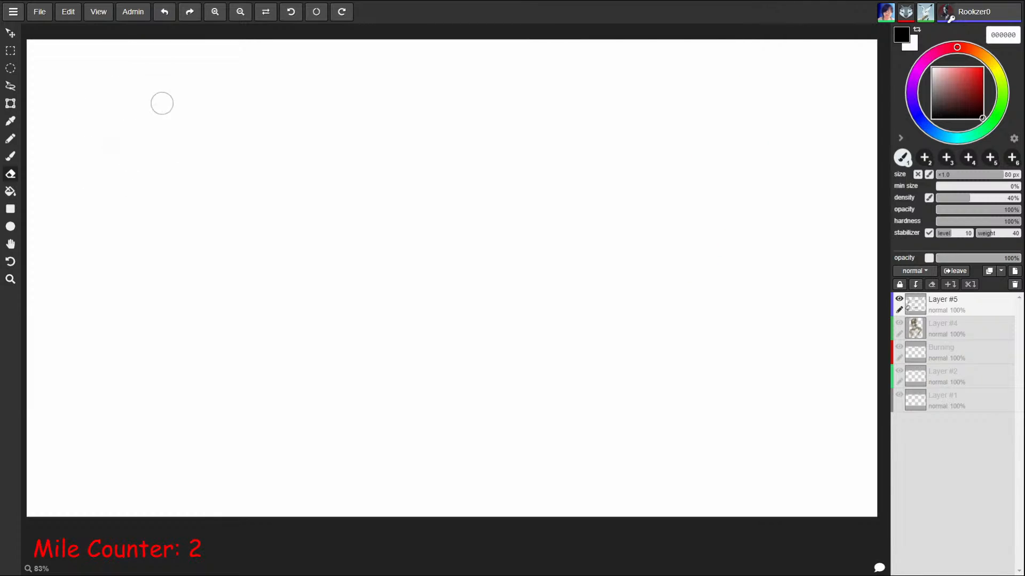
Step: Return to the Brush and reduce its size to 4 px
{"action": "key", "text": "b"}
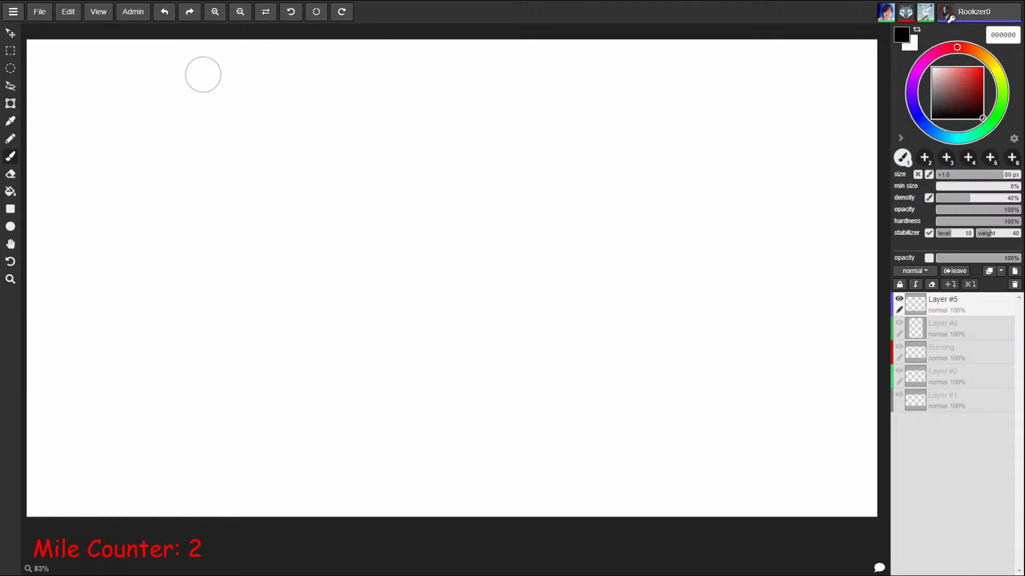
{"action": "key", "text": "bracketleft"}
{"action": "key", "text": "bracketleft"}
{"action": "key", "text": "bracketleft"}
{"action": "key", "text": "bracketleft"}
{"action": "key", "text": "bracketleft"}
{"action": "key", "text": "bracketleft"}
{"action": "key", "text": "bracketleft"}
{"action": "key", "text": "bracketleft"}
{"action": "key", "text": "bracketleft"}
{"action": "key", "text": "bracketleft"}
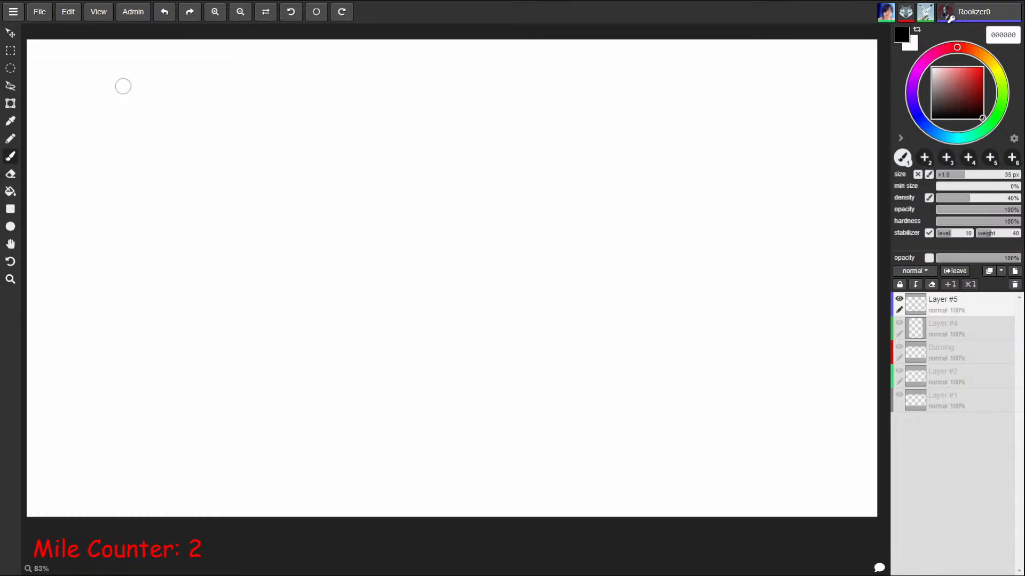
{"action": "key", "text": "bracketleft"}
{"action": "key", "text": "bracketleft"}
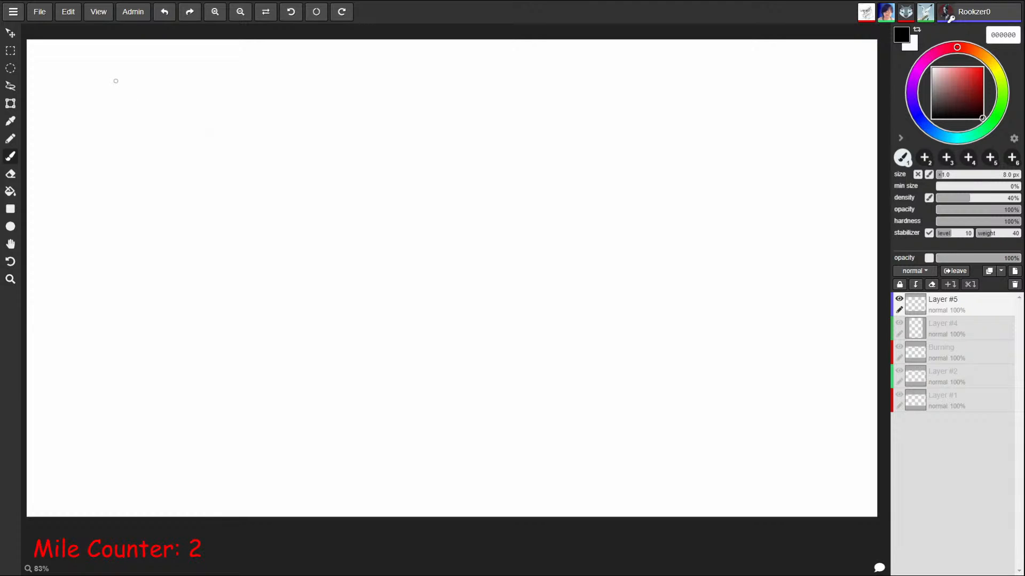
{"action": "key", "text": "bracketleft"}
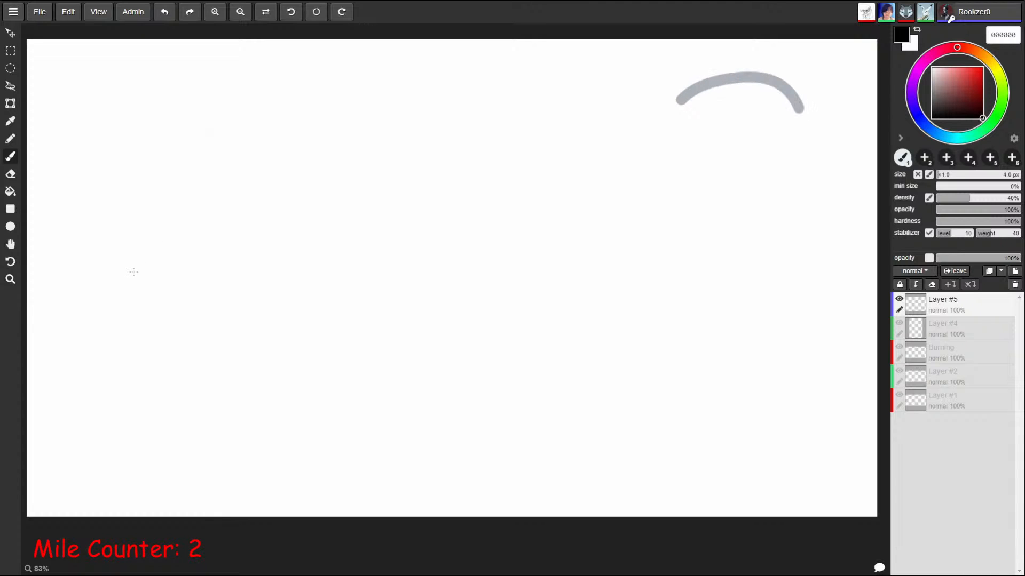
Step: Make a few trial strokes near the canvas's upper-left corner, erase them, and set the brush size to 6 px
{"action": "mouse_move", "coordinate": [148, 103]}
{"action": "left_mouse_down"}
{"action": "mouse_move", "coordinate": [139, 130]}
{"action": "mouse_move", "coordinate": [158, 108]}
{"action": "left_mouse_up"}
{"action": "key", "text": "bracketright"}
{"action": "mouse_move", "coordinate": [86, 69]}
{"action": "left_mouse_down"}
{"action": "mouse_move", "coordinate": [108, 80]}
{"action": "mouse_move", "coordinate": [68, 71]}
{"action": "mouse_move", "coordinate": [92, 50]}
{"action": "mouse_move", "coordinate": [61, 68]}
{"action": "mouse_move", "coordinate": [80, 59]}
{"action": "mouse_move", "coordinate": [104, 66]}
{"action": "mouse_move", "coordinate": [107, 80]}
{"action": "left_mouse_up"}
{"action": "key", "text": "e"}
{"action": "key", "text": "b"}
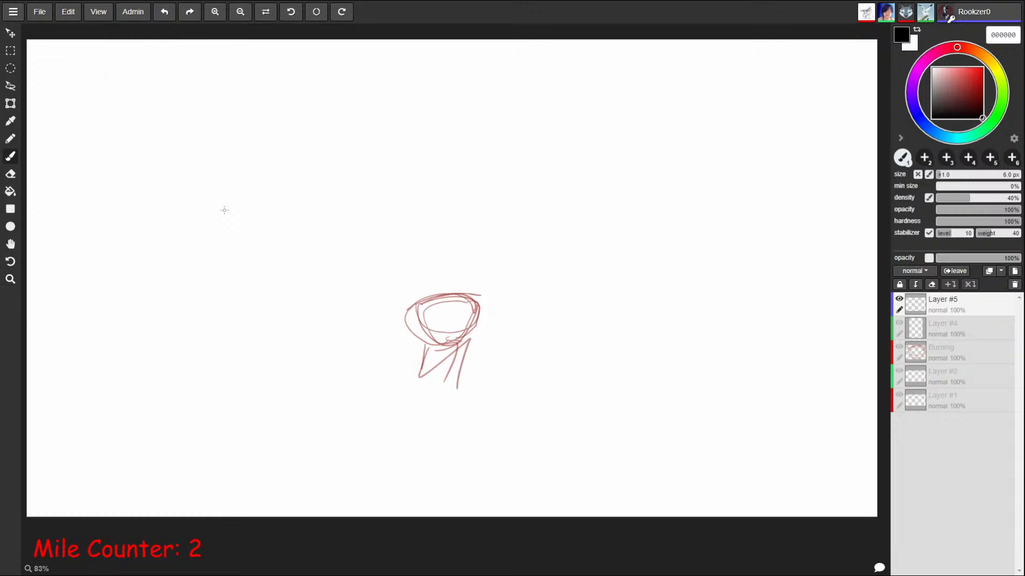
Step: Try an oval head with a jaw and a jagged neck in the canvas's upper-left area, and clear it
{"action": "mouse_move", "coordinate": [143, 86]}
{"action": "left_mouse_down"}
{"action": "mouse_move", "coordinate": [161, 110]}
{"action": "mouse_move", "coordinate": [123, 118]}
{"action": "mouse_move", "coordinate": [128, 97]}
{"action": "mouse_move", "coordinate": [127, 145]}
{"action": "mouse_move", "coordinate": [141, 154]}
{"action": "mouse_move", "coordinate": [166, 121]}
{"action": "mouse_move", "coordinate": [127, 150]}
{"action": "mouse_move", "coordinate": [122, 111]}
{"action": "mouse_move", "coordinate": [144, 86]}
{"action": "mouse_move", "coordinate": [167, 109]}
{"action": "mouse_move", "coordinate": [151, 135]}
{"action": "mouse_move", "coordinate": [164, 96]}
{"action": "mouse_move", "coordinate": [151, 152]}
{"action": "mouse_move", "coordinate": [161, 149]}
{"action": "mouse_move", "coordinate": [149, 158]}
{"action": "left_mouse_up"}
{"action": "left_click_drag", "start_coordinate": [139, 166], "coordinate": [166, 154]}
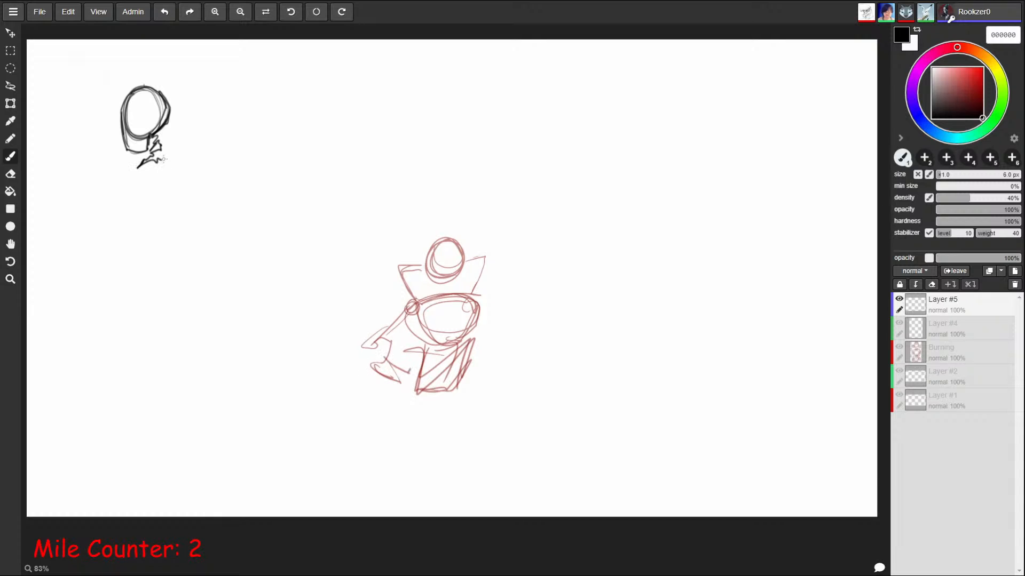
{"action": "mouse_move", "coordinate": [126, 100]}
{"action": "left_mouse_down"}
{"action": "mouse_move", "coordinate": [131, 154]}
{"action": "mouse_move", "coordinate": [155, 73]}
{"action": "left_mouse_up"}
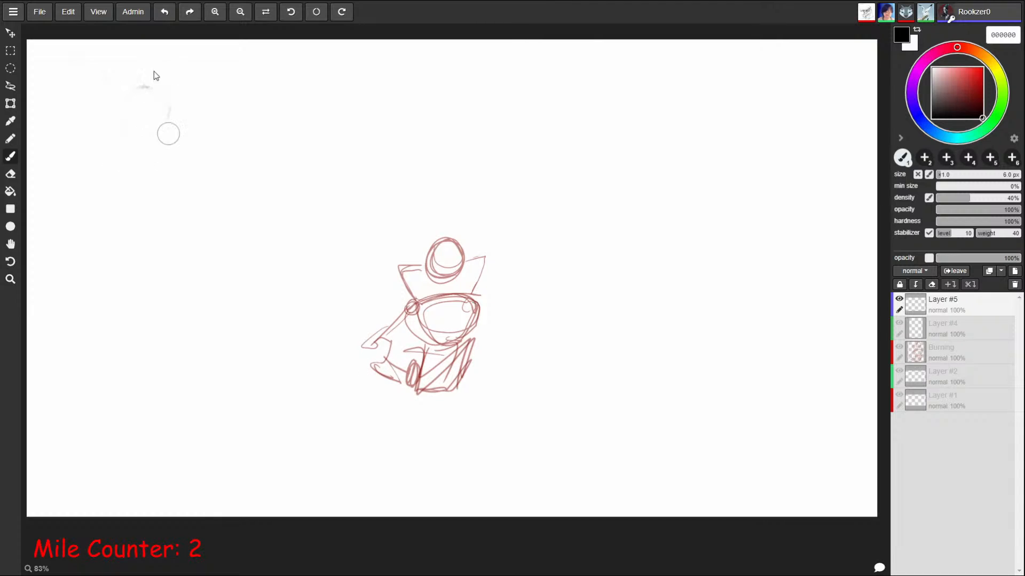
Step: Sketch a wide head with a peaked crown and a round eye on each side in the canvas's upper-left area
{"action": "key", "text": "b"}
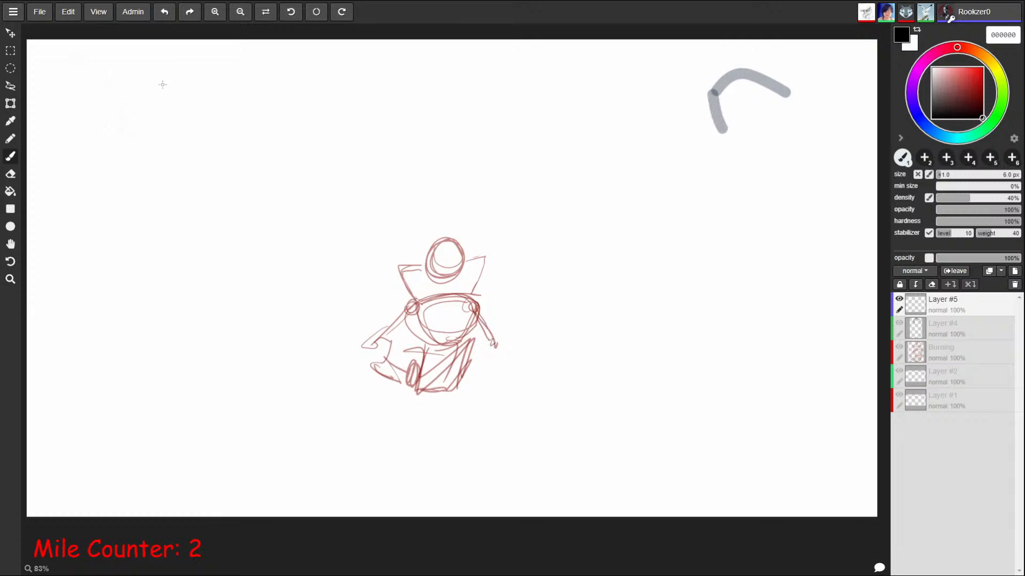
{"action": "mouse_move", "coordinate": [115, 107]}
{"action": "left_mouse_down"}
{"action": "mouse_move", "coordinate": [160, 79]}
{"action": "mouse_move", "coordinate": [193, 97]}
{"action": "mouse_move", "coordinate": [160, 78]}
{"action": "mouse_move", "coordinate": [113, 111]}
{"action": "mouse_move", "coordinate": [117, 140]}
{"action": "mouse_move", "coordinate": [196, 114]}
{"action": "mouse_move", "coordinate": [195, 97]}
{"action": "mouse_move", "coordinate": [115, 105]}
{"action": "mouse_move", "coordinate": [133, 118]}
{"action": "mouse_move", "coordinate": [123, 101]}
{"action": "left_mouse_up"}
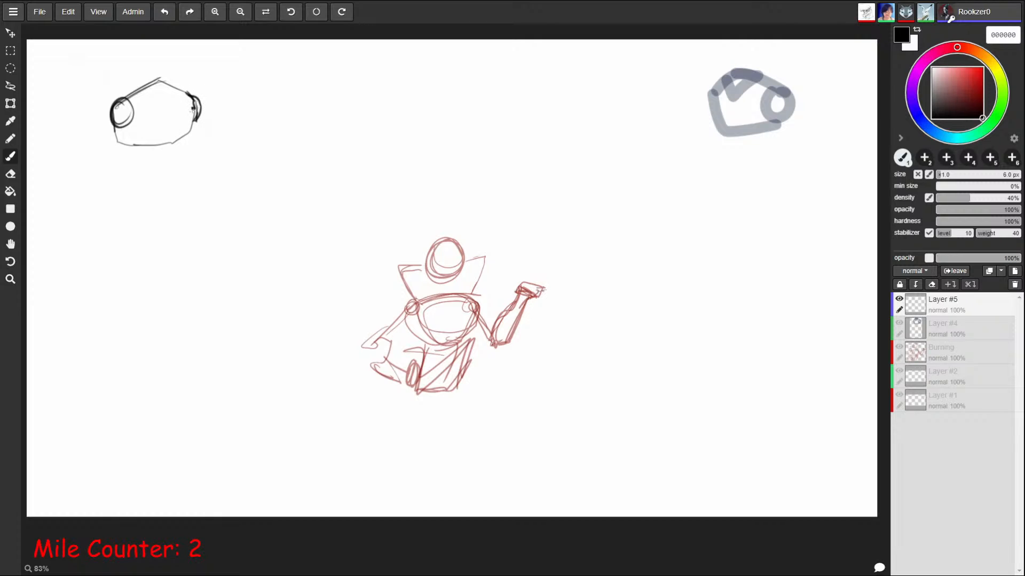
{"action": "mouse_move", "coordinate": [193, 108]}
{"action": "left_mouse_down"}
{"action": "mouse_move", "coordinate": [189, 123]}
{"action": "mouse_move", "coordinate": [194, 95]}
{"action": "mouse_move", "coordinate": [201, 108]}
{"action": "left_mouse_up"}
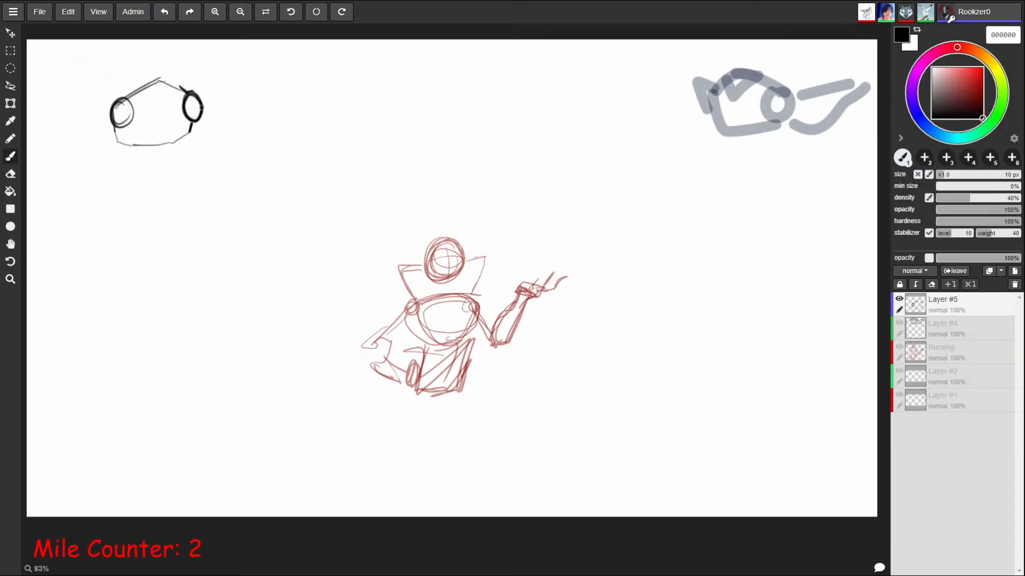
Step: Rework both round eyes with bolder, larger outlines, and add a diamond-shaped forehead marking and spiky hair tufts to the head
{"action": "mouse_move", "coordinate": [134, 98]}
{"action": "left_mouse_down"}
{"action": "mouse_move", "coordinate": [112, 120]}
{"action": "mouse_move", "coordinate": [130, 124]}
{"action": "mouse_move", "coordinate": [159, 69]}
{"action": "mouse_move", "coordinate": [180, 87]}
{"action": "mouse_move", "coordinate": [142, 97]}
{"action": "mouse_move", "coordinate": [158, 114]}
{"action": "mouse_move", "coordinate": [177, 95]}
{"action": "mouse_move", "coordinate": [168, 108]}
{"action": "mouse_move", "coordinate": [108, 120]}
{"action": "mouse_move", "coordinate": [126, 123]}
{"action": "left_mouse_up"}
{"action": "key", "text": "e"}
{"action": "key", "text": "b"}
{"action": "key", "text": "["}
{"action": "mouse_move", "coordinate": [195, 100]}
{"action": "left_mouse_down"}
{"action": "mouse_move", "coordinate": [195, 115]}
{"action": "mouse_move", "coordinate": [199, 99]}
{"action": "mouse_move", "coordinate": [182, 106]}
{"action": "mouse_move", "coordinate": [198, 117]}
{"action": "mouse_move", "coordinate": [193, 92]}
{"action": "mouse_move", "coordinate": [197, 118]}
{"action": "left_mouse_up"}
{"action": "key", "text": "["}
{"action": "mouse_move", "coordinate": [122, 100]}
{"action": "left_mouse_down"}
{"action": "mouse_move", "coordinate": [104, 120]}
{"action": "mouse_move", "coordinate": [114, 131]}
{"action": "mouse_move", "coordinate": [129, 114]}
{"action": "mouse_move", "coordinate": [130, 123]}
{"action": "left_mouse_up"}
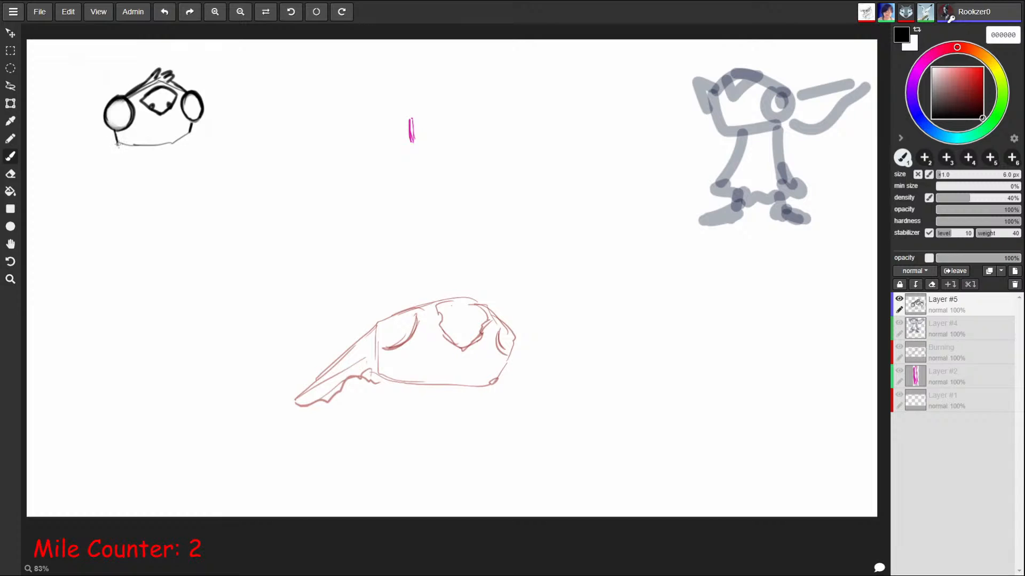
Step: Add small tufts along the jaw and inner circles in both eyes, and hatch the diamond on the forehead
{"action": "mouse_move", "coordinate": [192, 124]}
{"action": "left_mouse_down"}
{"action": "mouse_move", "coordinate": [196, 132]}
{"action": "mouse_move", "coordinate": [186, 134]}
{"action": "left_mouse_up"}
{"action": "mouse_move", "coordinate": [113, 107]}
{"action": "left_mouse_down"}
{"action": "mouse_move", "coordinate": [107, 118]}
{"action": "mouse_move", "coordinate": [114, 106]}
{"action": "left_mouse_up"}
{"action": "left_click_drag", "start_coordinate": [187, 99], "coordinate": [187, 104]}
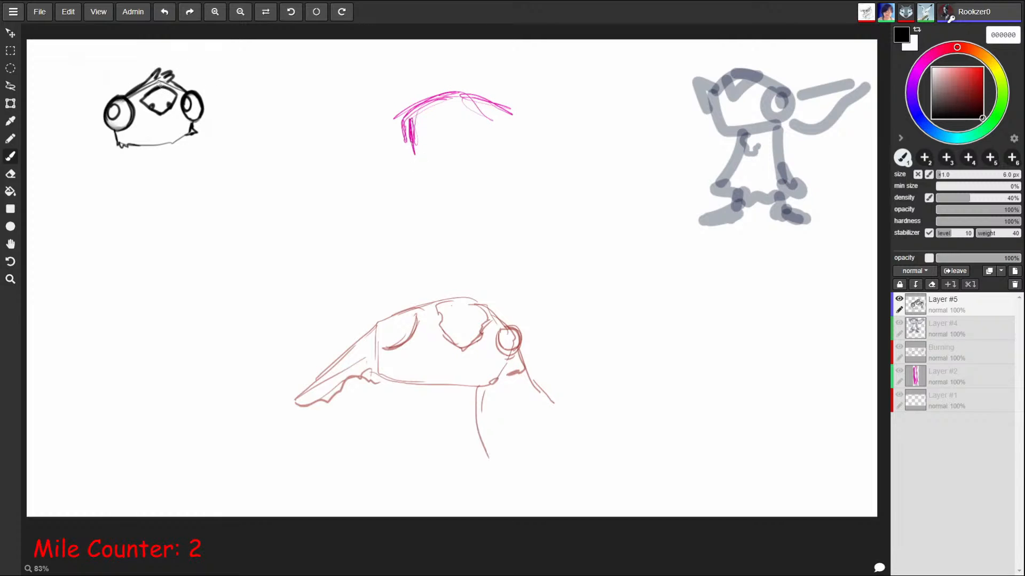
{"action": "left_click_drag", "start_coordinate": [161, 88], "coordinate": [164, 109]}
Step: Draw the creature's flared torso below the head and finish its lower edge with a ragged hem, using the 6 px brush
{"action": "mouse_move", "coordinate": [175, 94]}
{"action": "left_mouse_down"}
{"action": "mouse_move", "coordinate": [178, 156]}
{"action": "mouse_move", "coordinate": [142, 172]}
{"action": "mouse_move", "coordinate": [190, 178]}
{"action": "mouse_move", "coordinate": [163, 191]}
{"action": "left_mouse_up"}
{"action": "mouse_move", "coordinate": [143, 163]}
{"action": "left_mouse_down"}
{"action": "mouse_move", "coordinate": [136, 181]}
{"action": "mouse_move", "coordinate": [157, 195]}
{"action": "left_mouse_up"}
{"action": "left_click_drag", "start_coordinate": [158, 196], "coordinate": [191, 181]}
{"action": "left_click_drag", "start_coordinate": [191, 181], "coordinate": [188, 171]}
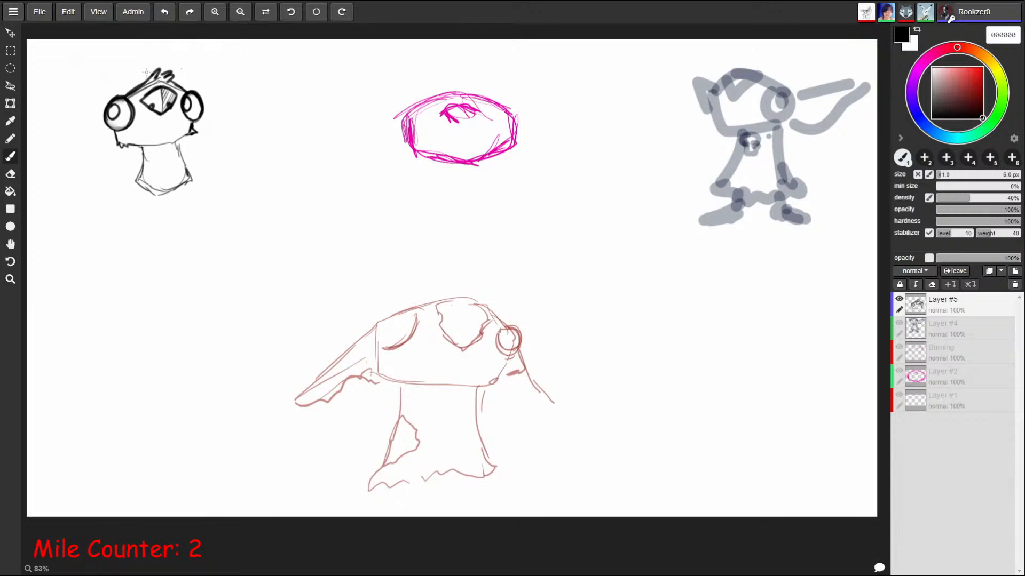
{"action": "key", "text": "]"}
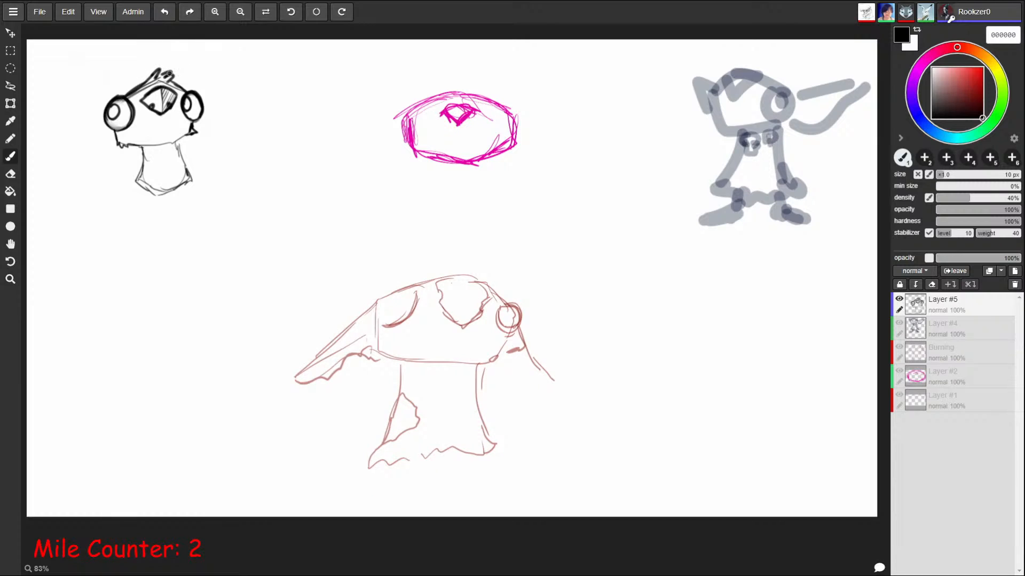
{"action": "key", "text": "]"}
{"action": "key", "text": "]"}
{"action": "key", "text": "]"}
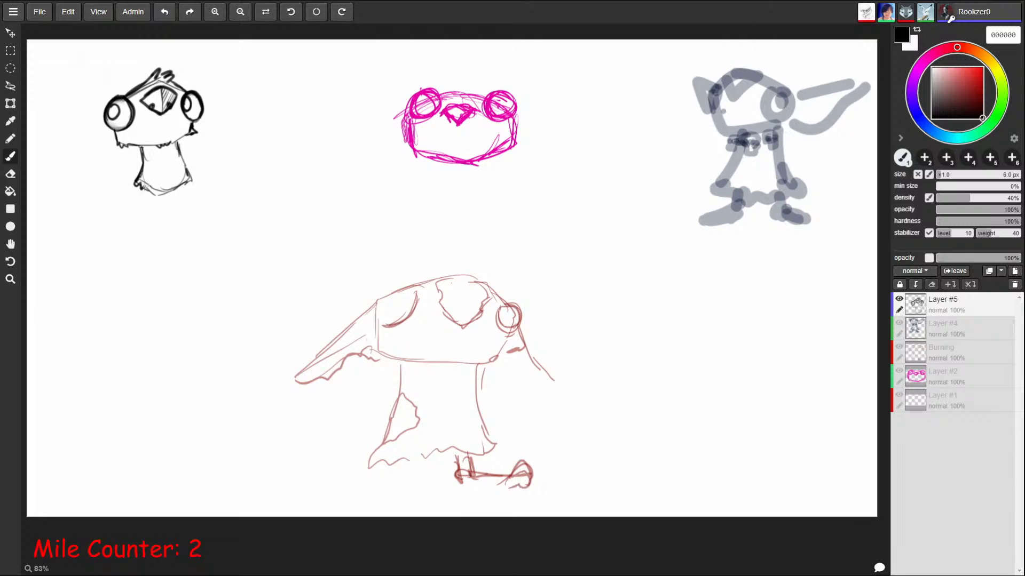
{"action": "mouse_move", "coordinate": [141, 186]}
{"action": "left_mouse_down"}
{"action": "mouse_move", "coordinate": [191, 185]}
{"action": "mouse_move", "coordinate": [189, 175]}
{"action": "left_mouse_up"}
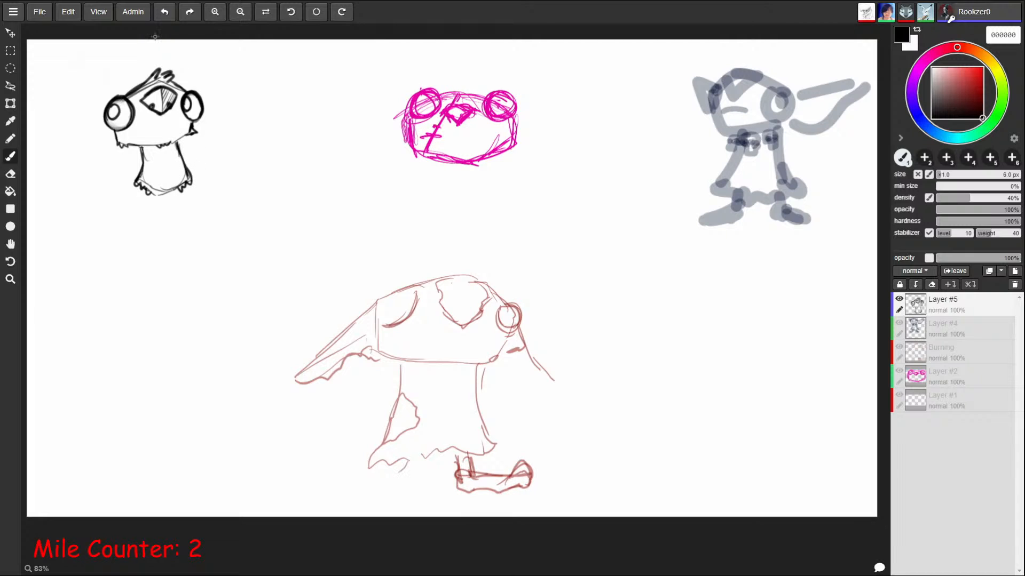
Step: Draw a wide mouth with uneven teeth across the lower face and add small marks around it
{"action": "mouse_move", "coordinate": [132, 123]}
{"action": "left_mouse_down"}
{"action": "mouse_move", "coordinate": [147, 137]}
{"action": "mouse_move", "coordinate": [167, 128]}
{"action": "left_mouse_up"}
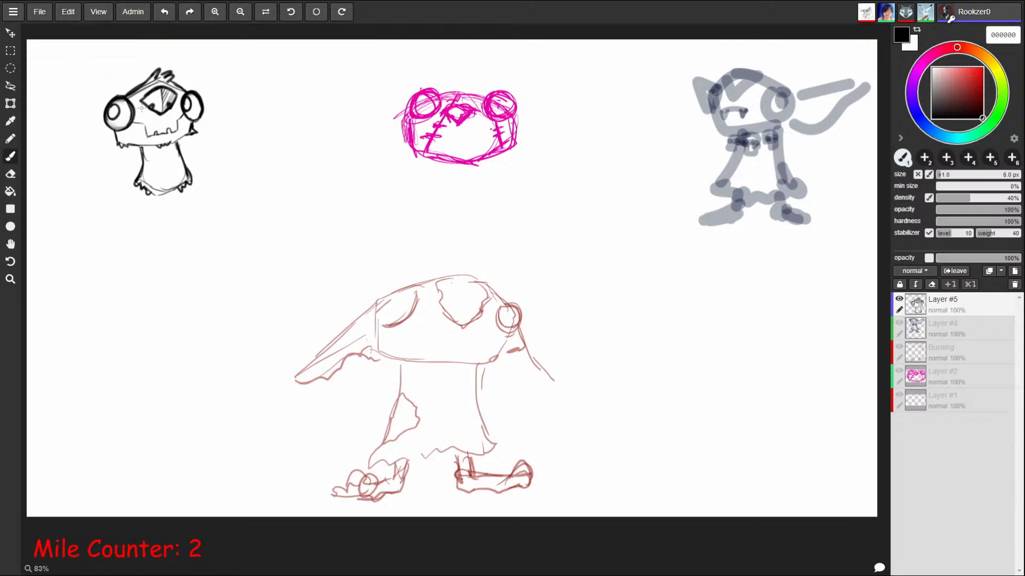
{"action": "left_click_drag", "start_coordinate": [141, 109], "coordinate": [177, 112]}
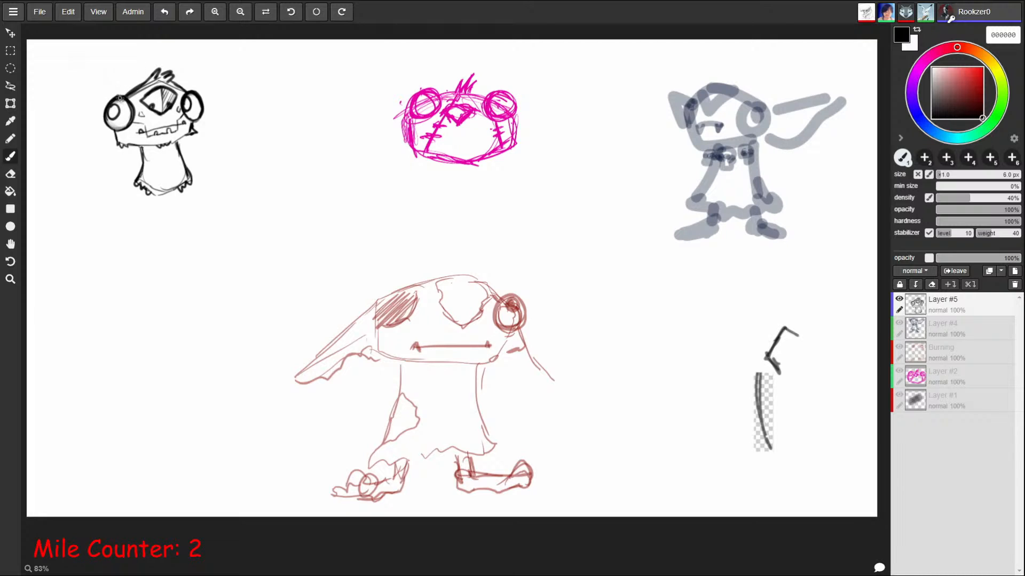
Step: Draw a large pointed ear on each side of the head and hatch the inner ears
{"action": "mouse_move", "coordinate": [115, 94]}
{"action": "left_mouse_down"}
{"action": "mouse_move", "coordinate": [80, 84]}
{"action": "mouse_move", "coordinate": [78, 105]}
{"action": "mouse_move", "coordinate": [88, 140]}
{"action": "mouse_move", "coordinate": [120, 142]}
{"action": "mouse_move", "coordinate": [85, 134]}
{"action": "mouse_move", "coordinate": [79, 99]}
{"action": "left_mouse_up"}
{"action": "mouse_move", "coordinate": [95, 142]}
{"action": "left_mouse_down"}
{"action": "mouse_move", "coordinate": [77, 140]}
{"action": "mouse_move", "coordinate": [69, 78]}
{"action": "mouse_move", "coordinate": [116, 96]}
{"action": "mouse_move", "coordinate": [72, 90]}
{"action": "mouse_move", "coordinate": [98, 99]}
{"action": "left_mouse_up"}
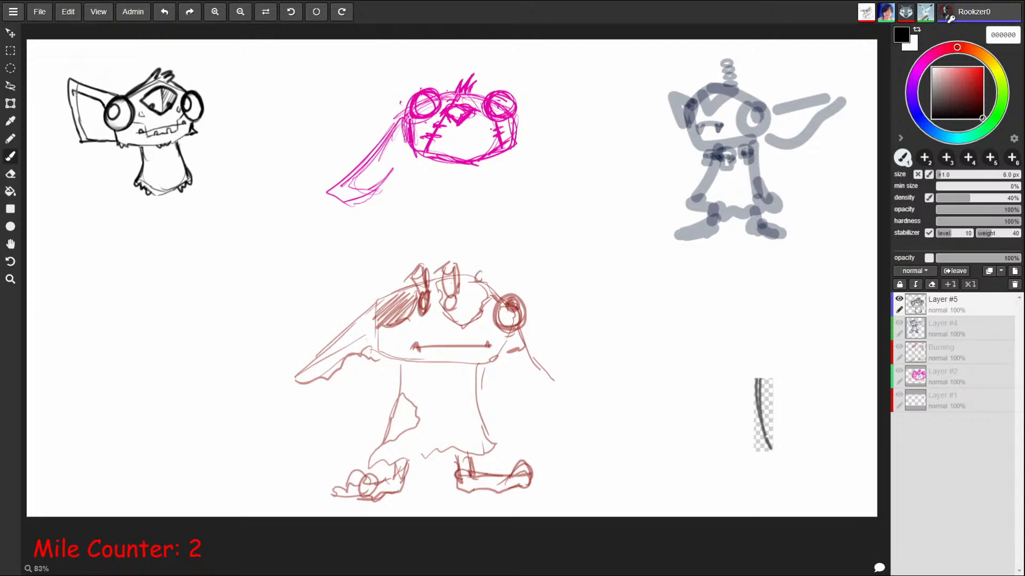
{"action": "mouse_move", "coordinate": [183, 84]}
{"action": "left_mouse_down"}
{"action": "mouse_move", "coordinate": [219, 70]}
{"action": "mouse_move", "coordinate": [216, 113]}
{"action": "mouse_move", "coordinate": [196, 126]}
{"action": "mouse_move", "coordinate": [202, 78]}
{"action": "mouse_move", "coordinate": [215, 70]}
{"action": "mouse_move", "coordinate": [205, 97]}
{"action": "mouse_move", "coordinate": [208, 78]}
{"action": "left_mouse_up"}
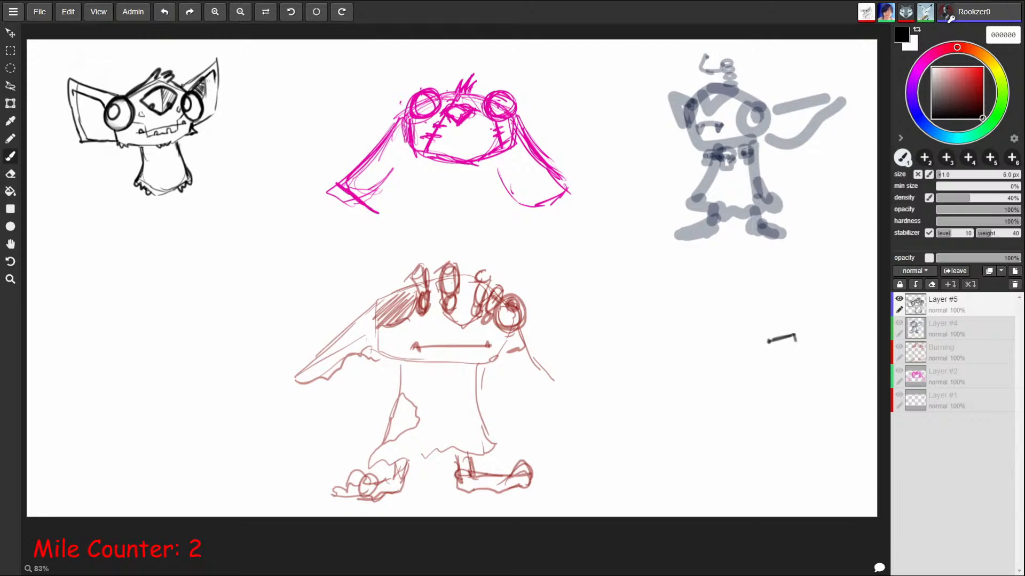
{"action": "left_click_drag", "start_coordinate": [87, 97], "coordinate": [104, 127]}
Step: Add small rings above the head, detail the ears' edges, and hang a skull earring from the large ear
{"action": "mouse_move", "coordinate": [122, 81]}
{"action": "left_mouse_down"}
{"action": "mouse_move", "coordinate": [109, 76]}
{"action": "mouse_move", "coordinate": [185, 67]}
{"action": "left_mouse_up"}
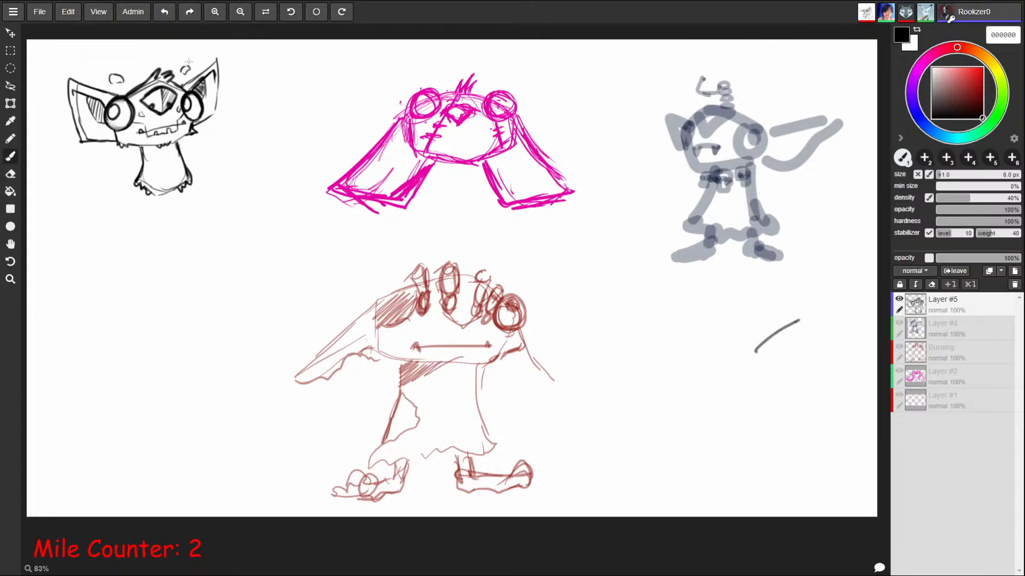
{"action": "left_click_drag", "start_coordinate": [80, 124], "coordinate": [93, 136]}
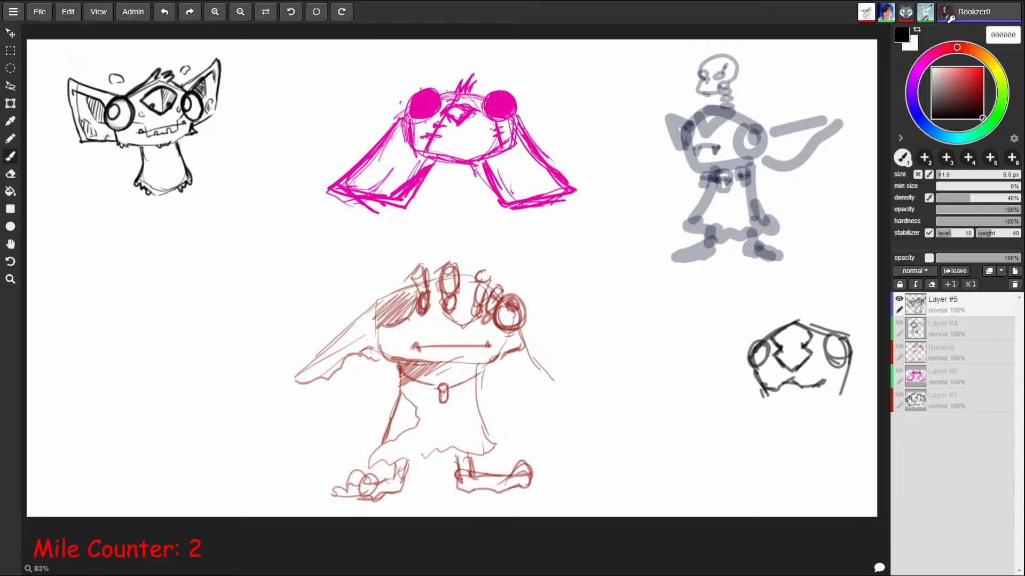
{"action": "mouse_move", "coordinate": [105, 145]}
{"action": "left_mouse_down"}
{"action": "mouse_move", "coordinate": [111, 158]}
{"action": "mouse_move", "coordinate": [101, 156]}
{"action": "left_mouse_up"}
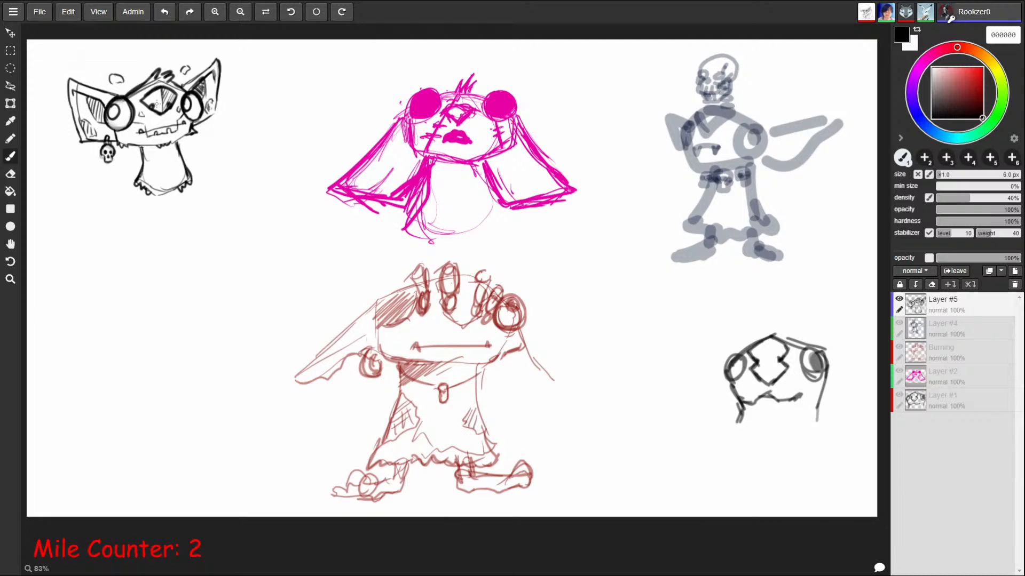
Step: Draw two short legs with long, spiky-toed feet below the torso with a 5 px brush
{"action": "key", "text": "bracketleft"}
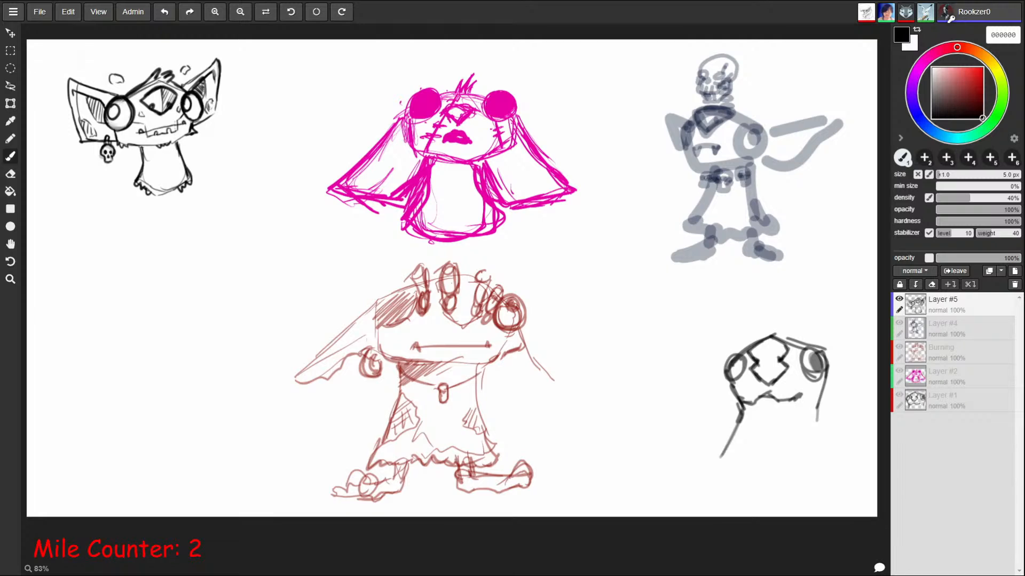
{"action": "mouse_move", "coordinate": [148, 195]}
{"action": "left_mouse_down"}
{"action": "mouse_move", "coordinate": [143, 215]}
{"action": "mouse_move", "coordinate": [219, 209]}
{"action": "mouse_move", "coordinate": [219, 186]}
{"action": "left_mouse_up"}
{"action": "mouse_move", "coordinate": [149, 195]}
{"action": "left_mouse_down"}
{"action": "mouse_move", "coordinate": [143, 209]}
{"action": "mouse_move", "coordinate": [99, 197]}
{"action": "mouse_move", "coordinate": [112, 221]}
{"action": "mouse_move", "coordinate": [136, 217]}
{"action": "left_mouse_up"}
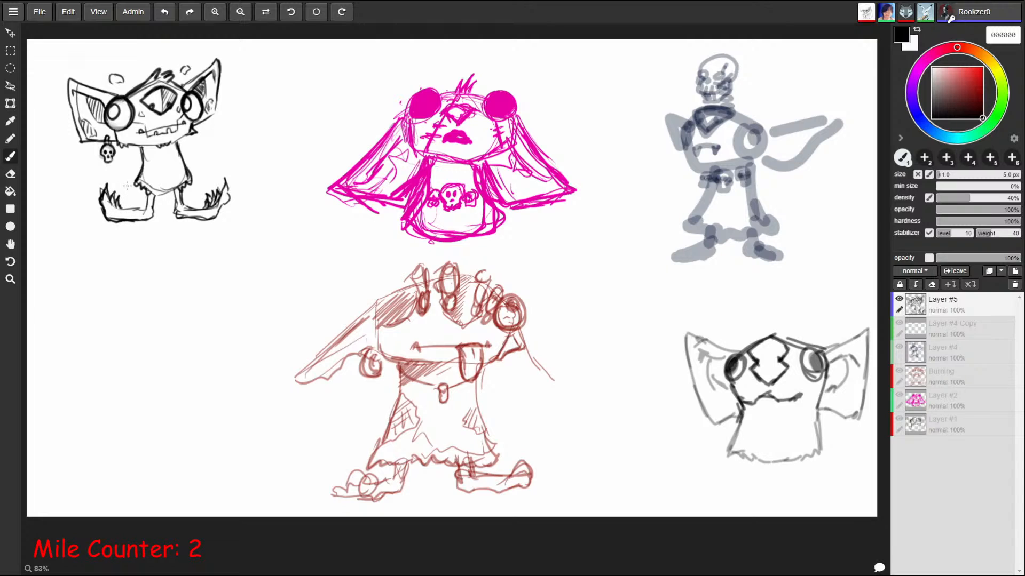
Step: Erase the long feet and redraw them with rounded, clawed toes using a 3 px brush
{"action": "key", "text": "bracketleft"}
{"action": "key", "text": "bracketleft"}
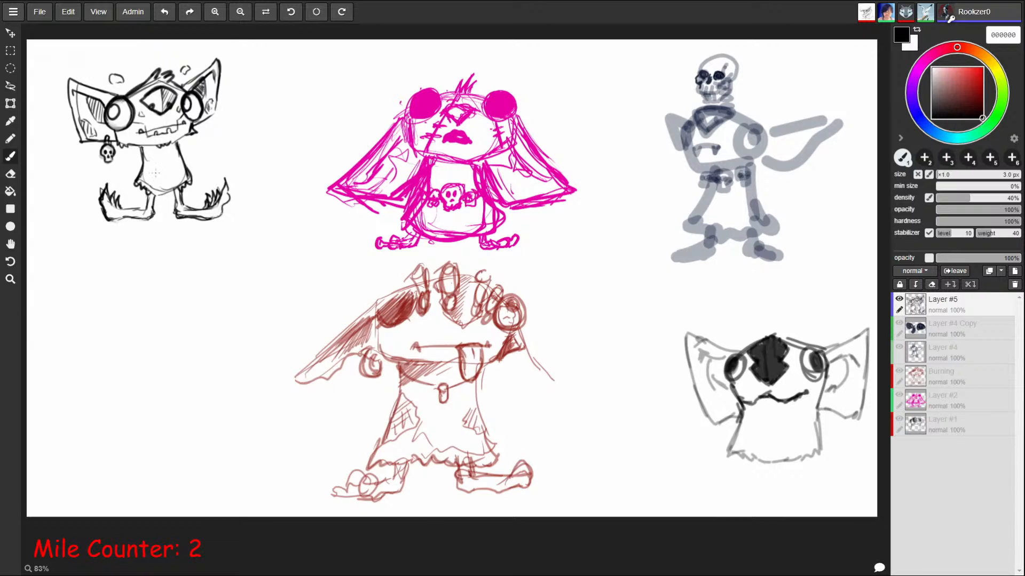
{"action": "mouse_move", "coordinate": [124, 205]}
{"action": "left_mouse_down"}
{"action": "mouse_move", "coordinate": [197, 214]}
{"action": "mouse_move", "coordinate": [222, 197]}
{"action": "mouse_move", "coordinate": [216, 218]}
{"action": "left_mouse_up"}
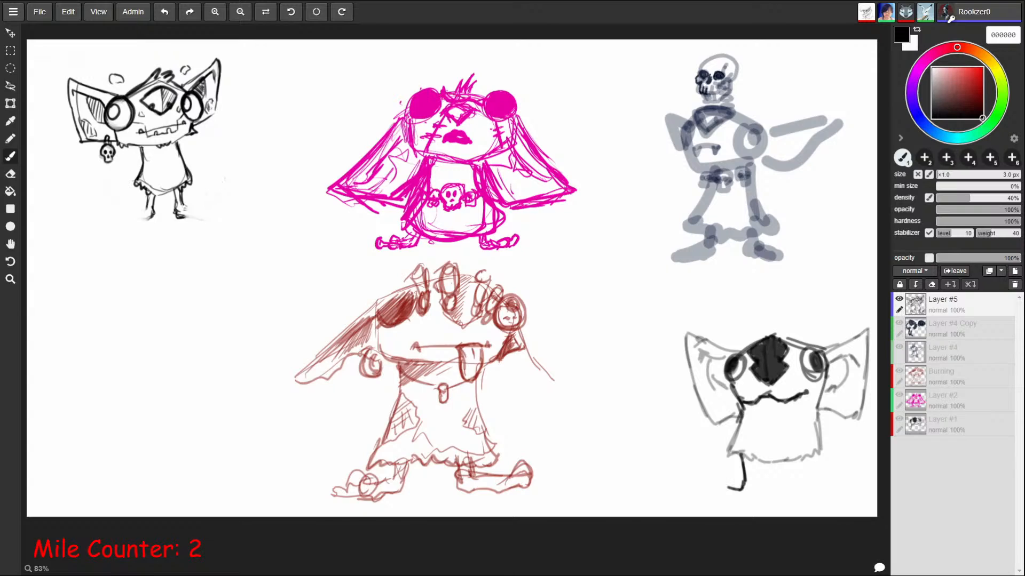
{"action": "mouse_move", "coordinate": [124, 200]}
{"action": "left_mouse_down"}
{"action": "mouse_move", "coordinate": [136, 205]}
{"action": "mouse_move", "coordinate": [126, 200]}
{"action": "mouse_move", "coordinate": [118, 211]}
{"action": "mouse_move", "coordinate": [146, 207]}
{"action": "mouse_move", "coordinate": [118, 205]}
{"action": "mouse_move", "coordinate": [115, 214]}
{"action": "left_mouse_up"}
{"action": "mouse_move", "coordinate": [113, 206]}
{"action": "left_mouse_down"}
{"action": "mouse_move", "coordinate": [126, 190]}
{"action": "mouse_move", "coordinate": [105, 211]}
{"action": "mouse_move", "coordinate": [153, 217]}
{"action": "left_mouse_up"}
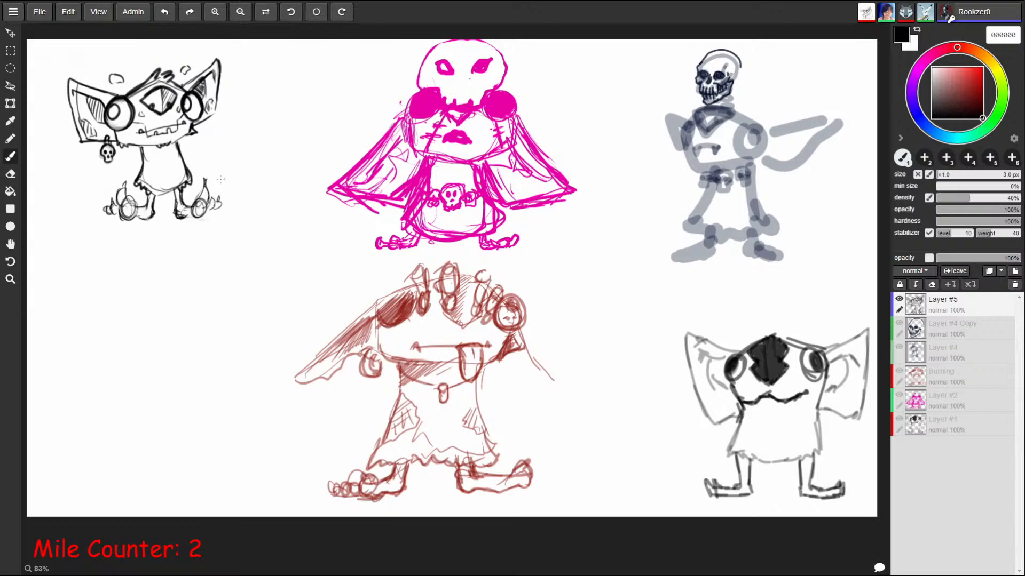
Step: Draw a rounded sack with an upper flap and a dashed side seam below the creature, using a 3.5 to 4 px brush
{"action": "key", "text": "bracketright"}
{"action": "key", "text": "bracketright"}
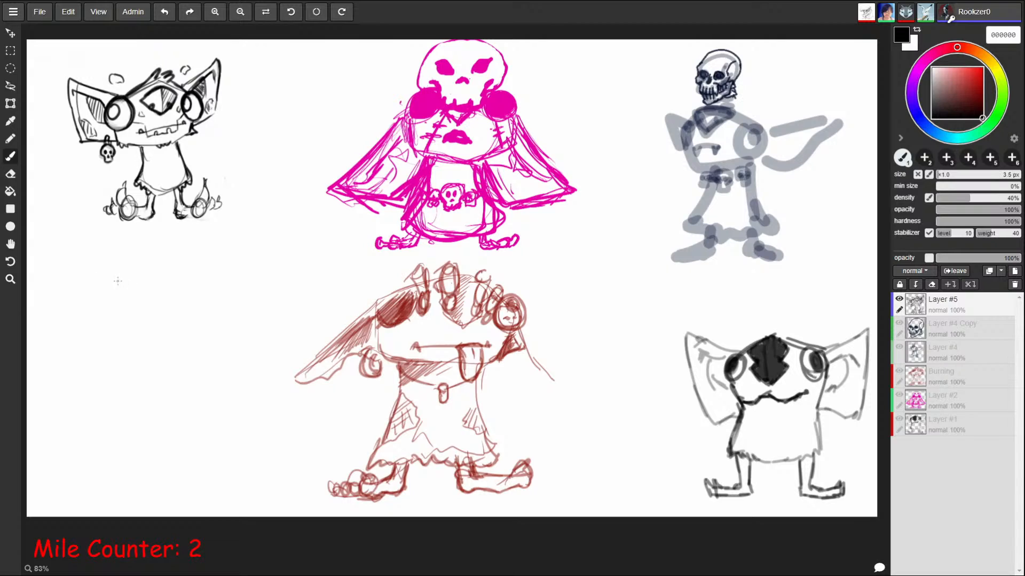
{"action": "mouse_move", "coordinate": [126, 275]}
{"action": "left_mouse_down"}
{"action": "mouse_move", "coordinate": [81, 293]}
{"action": "mouse_move", "coordinate": [80, 334]}
{"action": "mouse_move", "coordinate": [99, 365]}
{"action": "mouse_move", "coordinate": [153, 300]}
{"action": "mouse_move", "coordinate": [158, 320]}
{"action": "mouse_move", "coordinate": [110, 365]}
{"action": "mouse_move", "coordinate": [79, 338]}
{"action": "mouse_move", "coordinate": [142, 278]}
{"action": "mouse_move", "coordinate": [102, 314]}
{"action": "mouse_move", "coordinate": [87, 307]}
{"action": "mouse_move", "coordinate": [112, 302]}
{"action": "mouse_move", "coordinate": [75, 339]}
{"action": "mouse_move", "coordinate": [110, 364]}
{"action": "mouse_move", "coordinate": [136, 358]}
{"action": "mouse_move", "coordinate": [159, 314]}
{"action": "left_mouse_up"}
{"action": "key", "text": "]"}
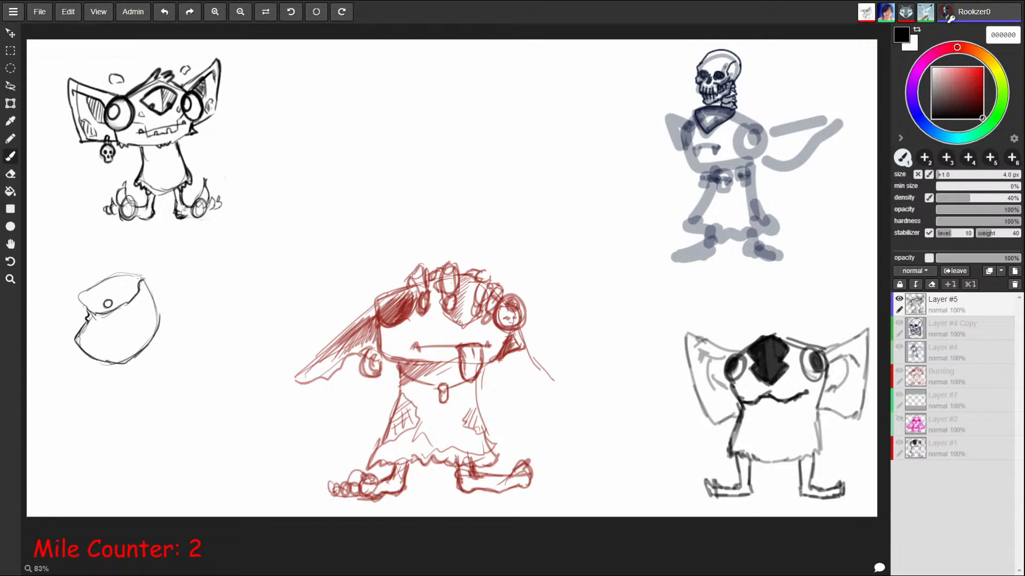
{"action": "mouse_move", "coordinate": [141, 278]}
{"action": "left_mouse_down"}
{"action": "mouse_move", "coordinate": [160, 318]}
{"action": "mouse_move", "coordinate": [149, 311]}
{"action": "mouse_move", "coordinate": [132, 343]}
{"action": "left_mouse_up"}
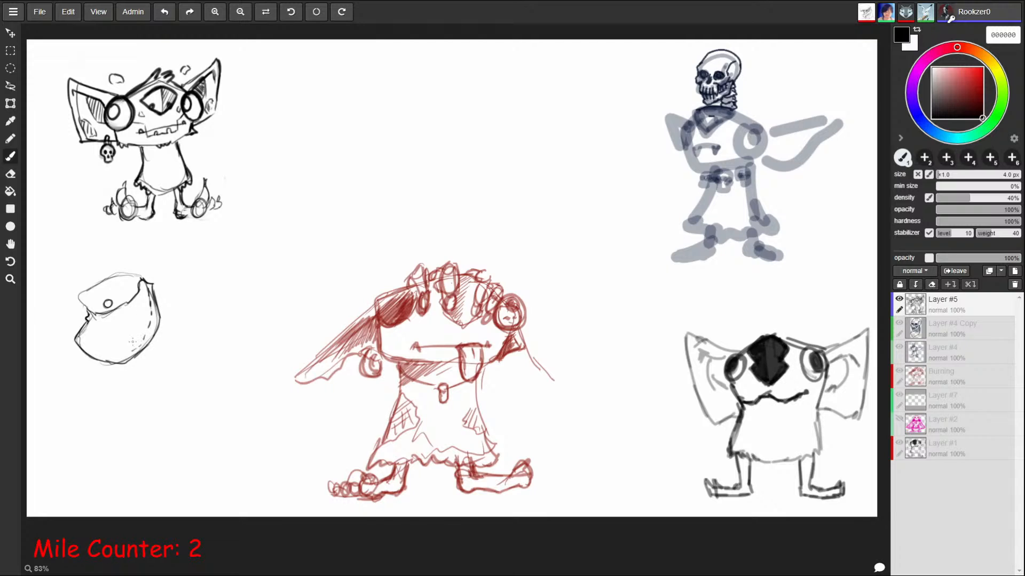
Step: Undo the last strokes on the sack's flap and redraw its lower edge as a ragged line with a finer brush
{"action": "mouse_move", "coordinate": [96, 312]}
{"action": "left_mouse_down"}
{"action": "mouse_move", "coordinate": [89, 318]}
{"action": "mouse_move", "coordinate": [135, 301]}
{"action": "mouse_move", "coordinate": [75, 296]}
{"action": "mouse_move", "coordinate": [134, 273]}
{"action": "mouse_move", "coordinate": [153, 283]}
{"action": "mouse_move", "coordinate": [130, 282]}
{"action": "mouse_move", "coordinate": [141, 280]}
{"action": "mouse_move", "coordinate": [129, 298]}
{"action": "mouse_move", "coordinate": [130, 286]}
{"action": "mouse_move", "coordinate": [137, 299]}
{"action": "mouse_move", "coordinate": [130, 283]}
{"action": "mouse_move", "coordinate": [140, 279]}
{"action": "left_mouse_up"}
{"action": "key", "text": "ctrl+z"}
{"action": "key", "text": "ctrl+z"}
{"action": "key", "text": "ctrl+z"}
{"action": "key", "text": "ctrl+z"}
{"action": "key", "text": "ctrl+z"}
{"action": "key", "text": "bracketleft"}
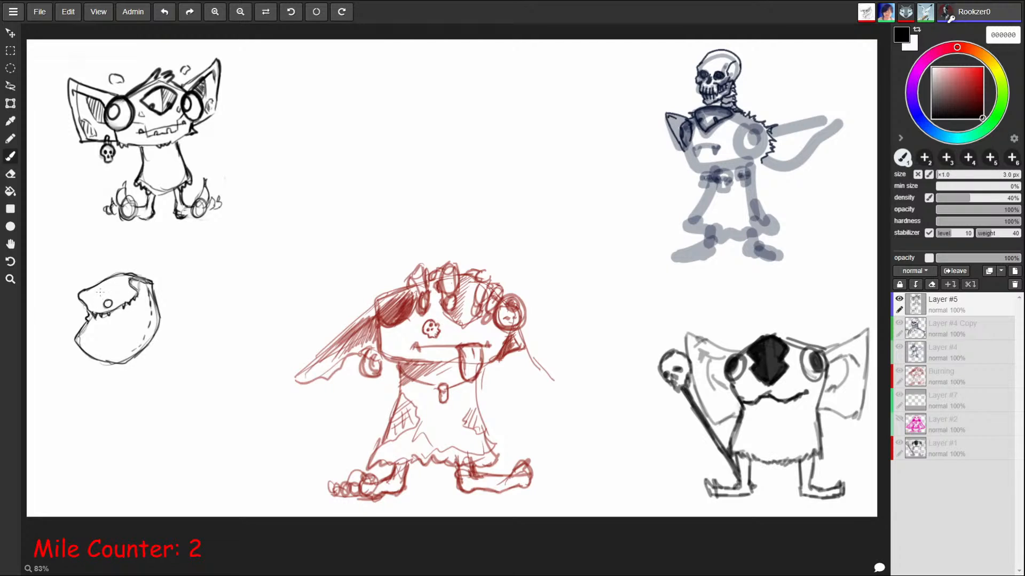
Step: Hatch the area under the ragged flap with a 4 px brush, darken the small circle and reinforce the upper outline
{"action": "key", "text": "]"}
{"action": "key", "text": "]"}
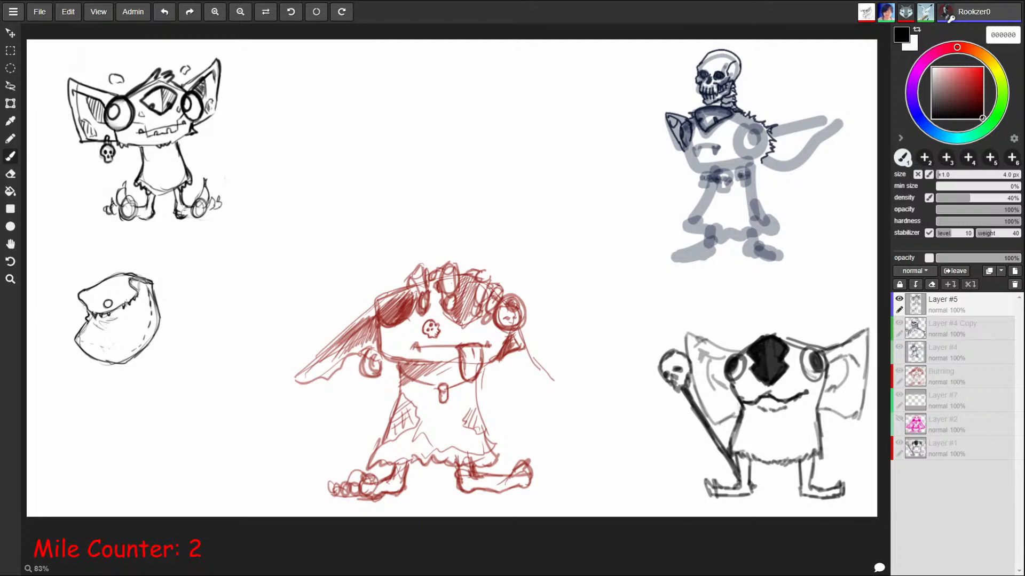
{"action": "left_click_drag", "start_coordinate": [100, 322], "coordinate": [122, 316]}
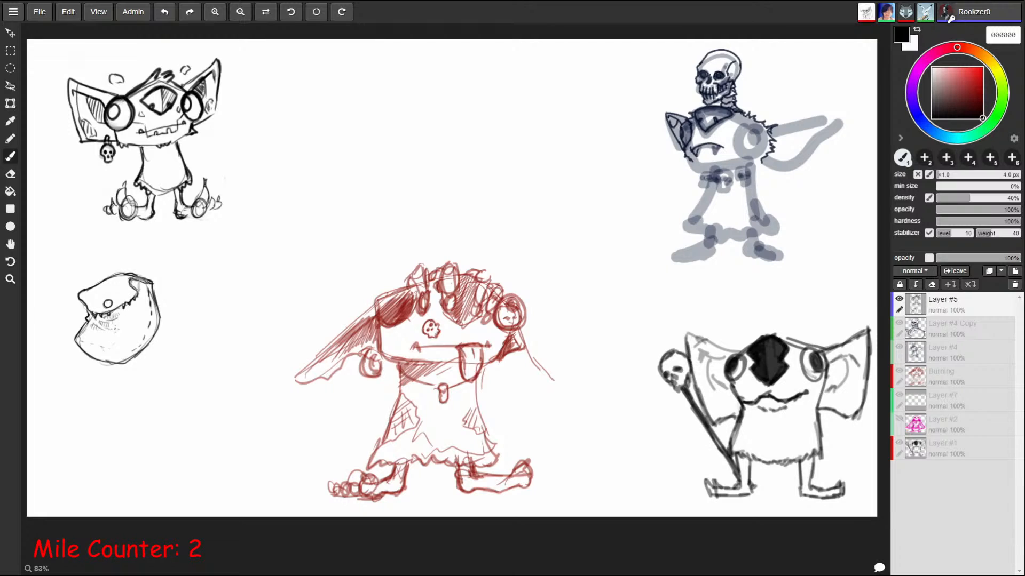
{"action": "left_click_drag", "start_coordinate": [115, 327], "coordinate": [118, 332]}
{"action": "left_click_drag", "start_coordinate": [118, 324], "coordinate": [126, 328]}
{"action": "left_click_drag", "start_coordinate": [102, 300], "coordinate": [107, 302]}
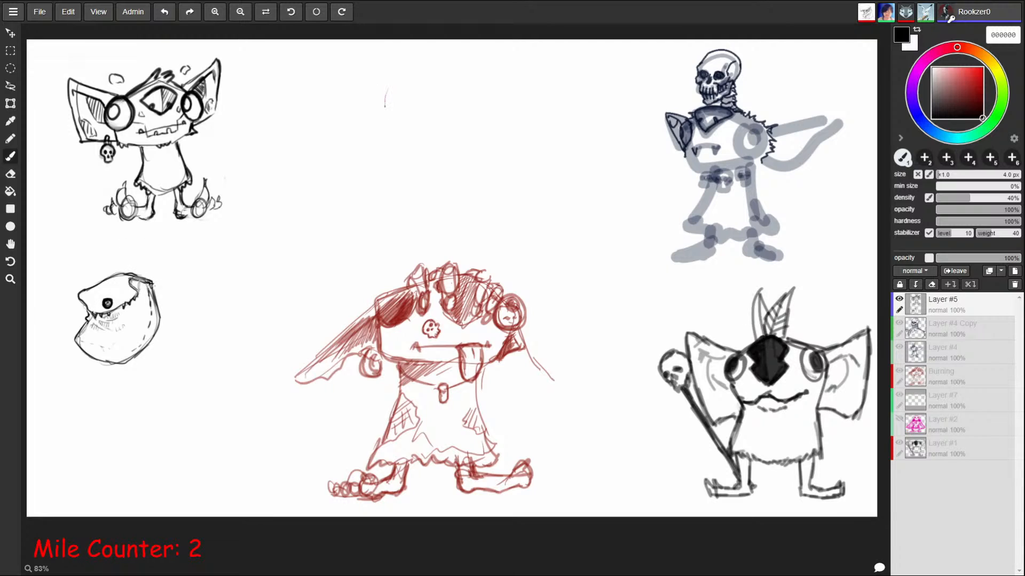
{"action": "left_click_drag", "start_coordinate": [153, 280], "coordinate": [127, 272]}
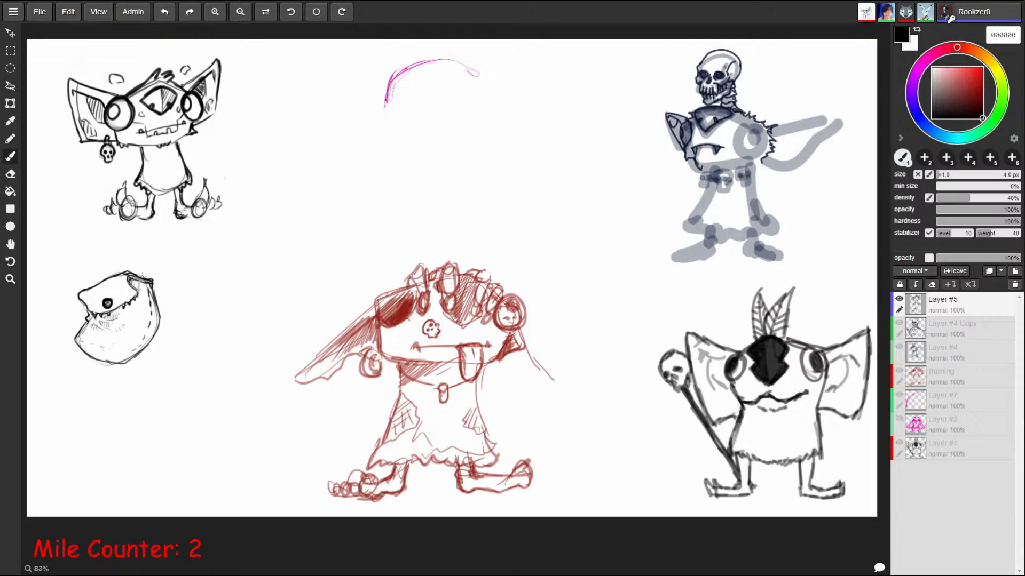
Step: Try a detailed eye inside the sack's upper flap with a 6 px brush
{"action": "key", "text": "bracketright"}
{"action": "key", "text": "bracketright"}
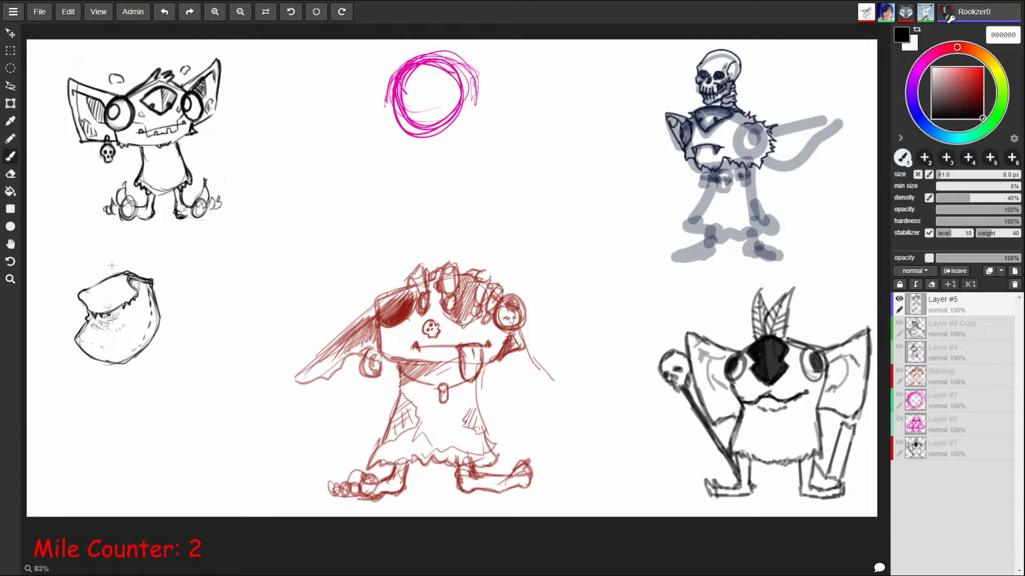
{"action": "mouse_move", "coordinate": [107, 288]}
{"action": "left_mouse_down"}
{"action": "mouse_move", "coordinate": [92, 299]}
{"action": "mouse_move", "coordinate": [123, 287]}
{"action": "mouse_move", "coordinate": [105, 287]}
{"action": "mouse_move", "coordinate": [114, 290]}
{"action": "mouse_move", "coordinate": [105, 302]}
{"action": "left_mouse_up"}
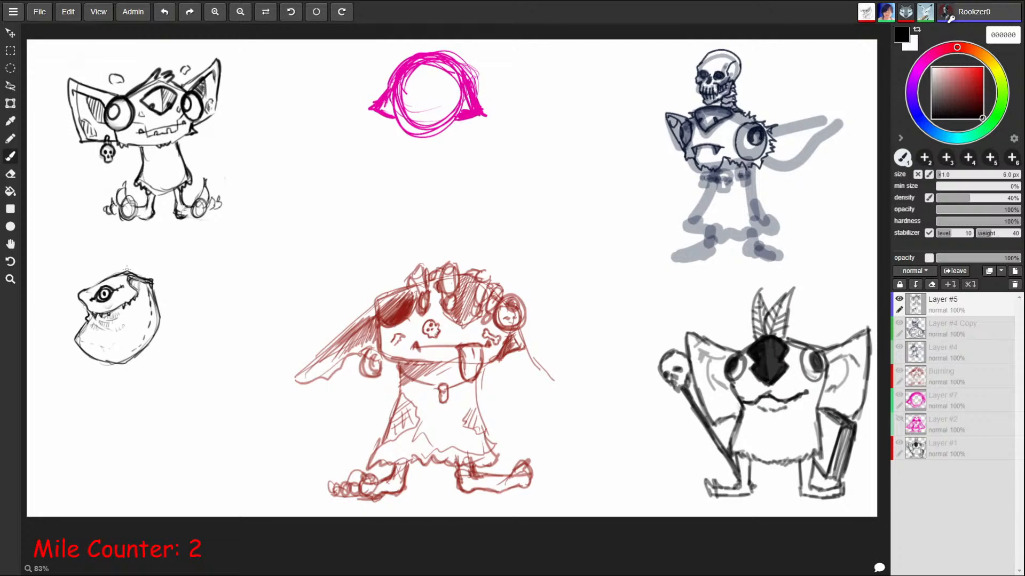
{"action": "key", "text": "ctrl+z"}
{"action": "key", "text": "ctrl+z"}
{"action": "key", "text": "ctrl+z"}
{"action": "key", "text": "ctrl+z"}
{"action": "key", "text": "ctrl+z"}
{"action": "key", "text": "ctrl+z"}
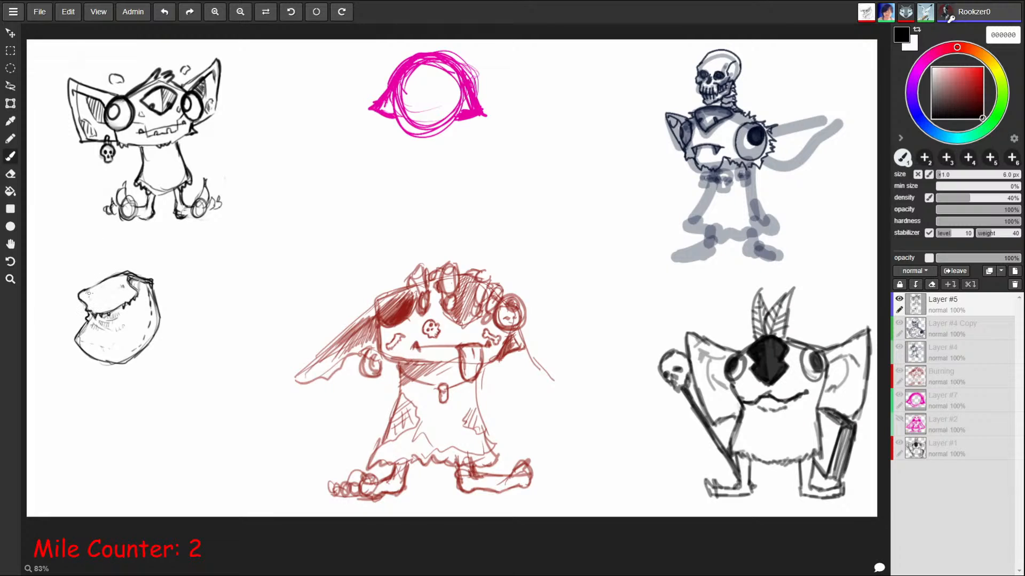
Step: Reinforce the flap's upper outline and add short hatching along the sack's bottom edge with the 6 px brush
{"action": "mouse_move", "coordinate": [89, 293]}
{"action": "left_mouse_down"}
{"action": "mouse_move", "coordinate": [129, 268]}
{"action": "mouse_move", "coordinate": [138, 277]}
{"action": "mouse_move", "coordinate": [110, 285]}
{"action": "left_mouse_up"}
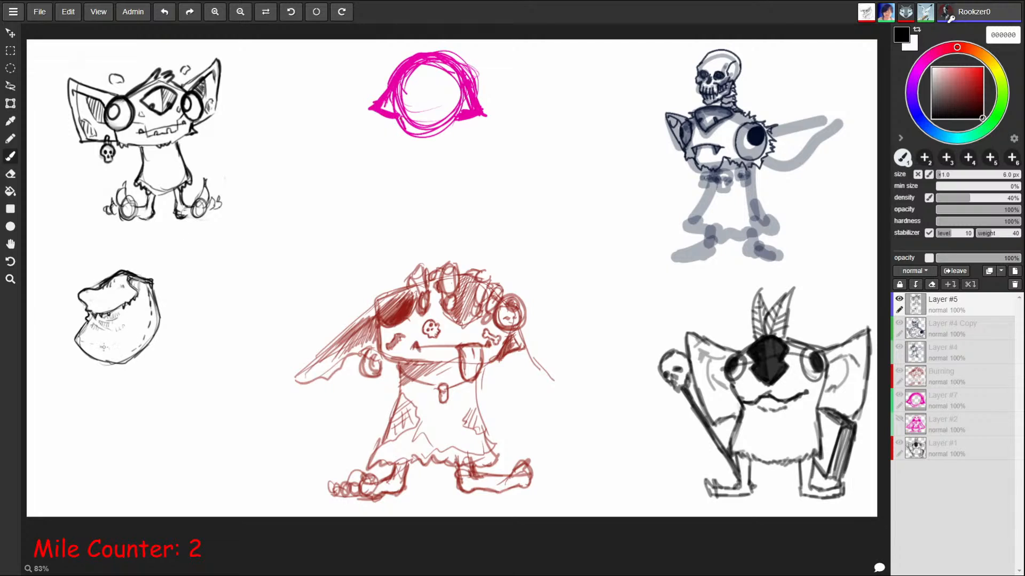
{"action": "left_click_drag", "start_coordinate": [81, 341], "coordinate": [81, 347]}
{"action": "left_click_drag", "start_coordinate": [85, 342], "coordinate": [90, 354]}
{"action": "left_click_drag", "start_coordinate": [94, 347], "coordinate": [100, 358]}
{"action": "left_click_drag", "start_coordinate": [105, 348], "coordinate": [116, 361]}
{"action": "mouse_move", "coordinate": [122, 350]}
{"action": "left_mouse_down"}
{"action": "mouse_move", "coordinate": [123, 361]}
{"action": "mouse_move", "coordinate": [150, 336]}
{"action": "left_mouse_up"}
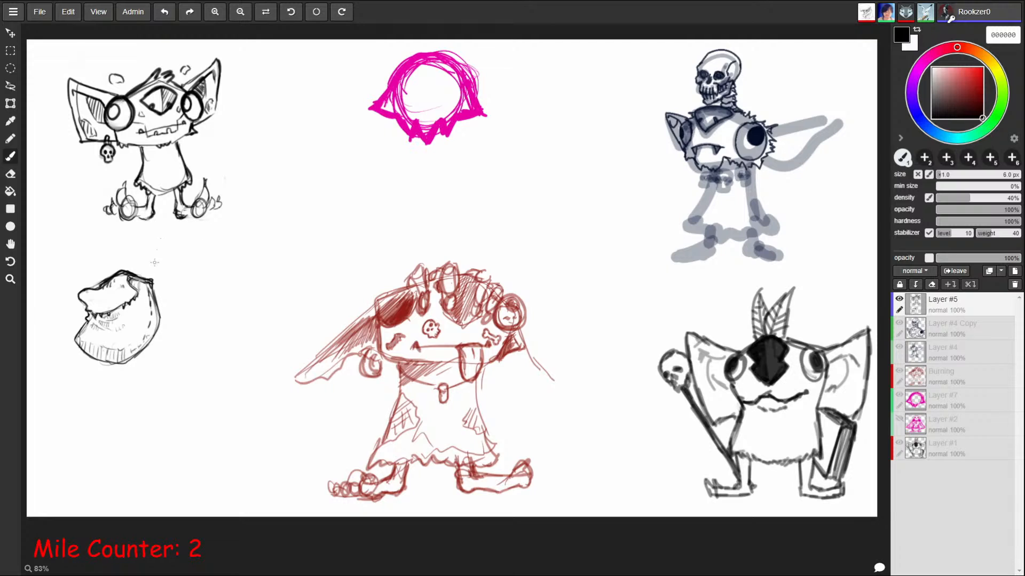
Step: Lasso the whole sack, move it up beside the creature's right-hand ear, and clear the selection
{"action": "left_click", "coordinate": [11, 102]}
{"action": "left_click", "coordinate": [10, 86]}
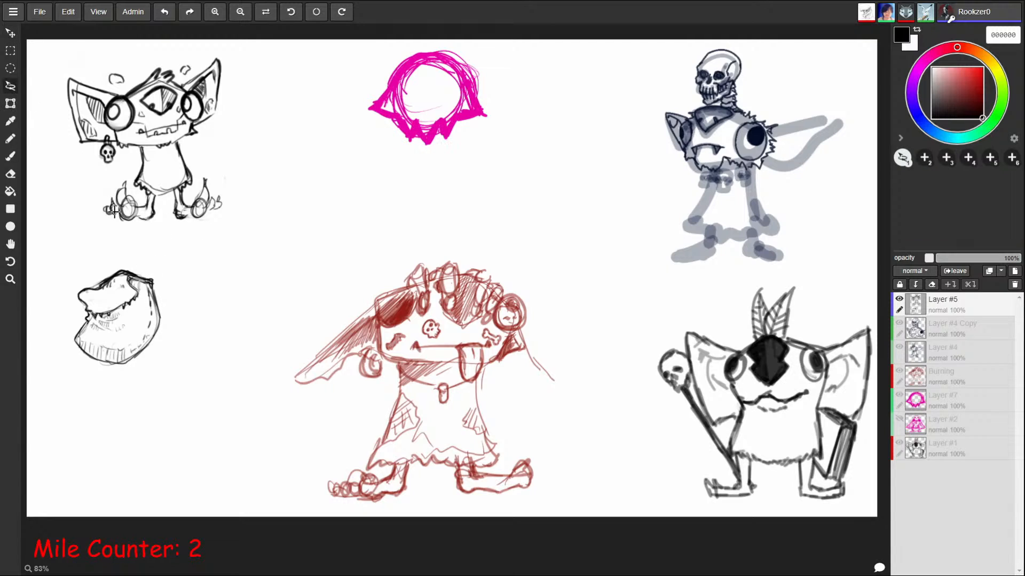
{"action": "mouse_move", "coordinate": [133, 246]}
{"action": "left_mouse_down"}
{"action": "mouse_move", "coordinate": [73, 349]}
{"action": "mouse_move", "coordinate": [207, 309]}
{"action": "mouse_move", "coordinate": [136, 250]}
{"action": "left_mouse_up"}
{"action": "left_click", "coordinate": [10, 33]}
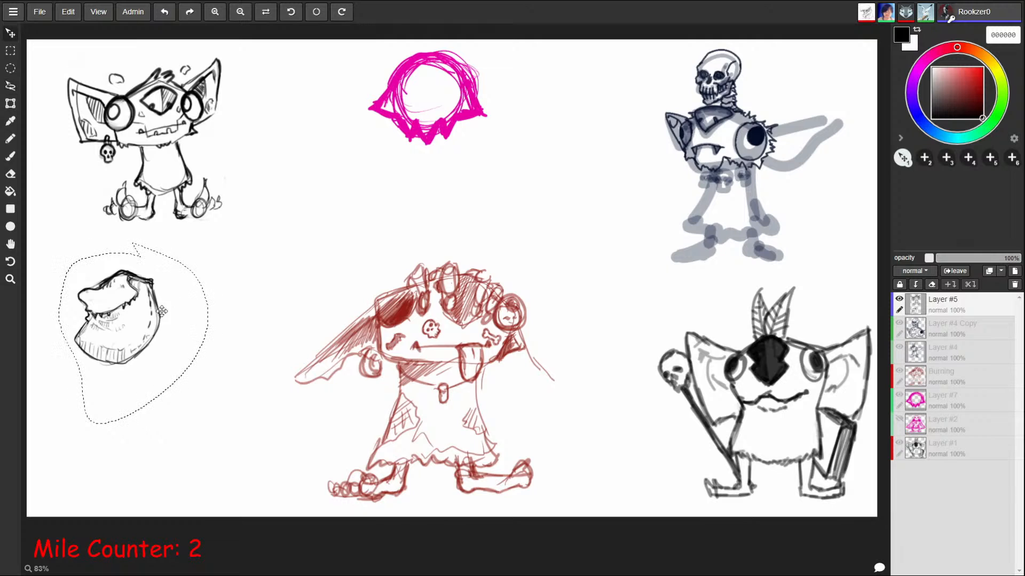
{"action": "mouse_move", "coordinate": [162, 306]}
{"action": "left_mouse_down"}
{"action": "mouse_move", "coordinate": [176, 176]}
{"action": "mouse_move", "coordinate": [266, 130]}
{"action": "mouse_move", "coordinate": [277, 164]}
{"action": "mouse_move", "coordinate": [295, 157]}
{"action": "mouse_move", "coordinate": [277, 170]}
{"action": "mouse_move", "coordinate": [275, 160]}
{"action": "mouse_move", "coordinate": [189, 165]}
{"action": "mouse_move", "coordinate": [86, 147]}
{"action": "mouse_move", "coordinate": [282, 157]}
{"action": "mouse_move", "coordinate": [309, 149]}
{"action": "mouse_move", "coordinate": [333, 119]}
{"action": "left_mouse_up"}
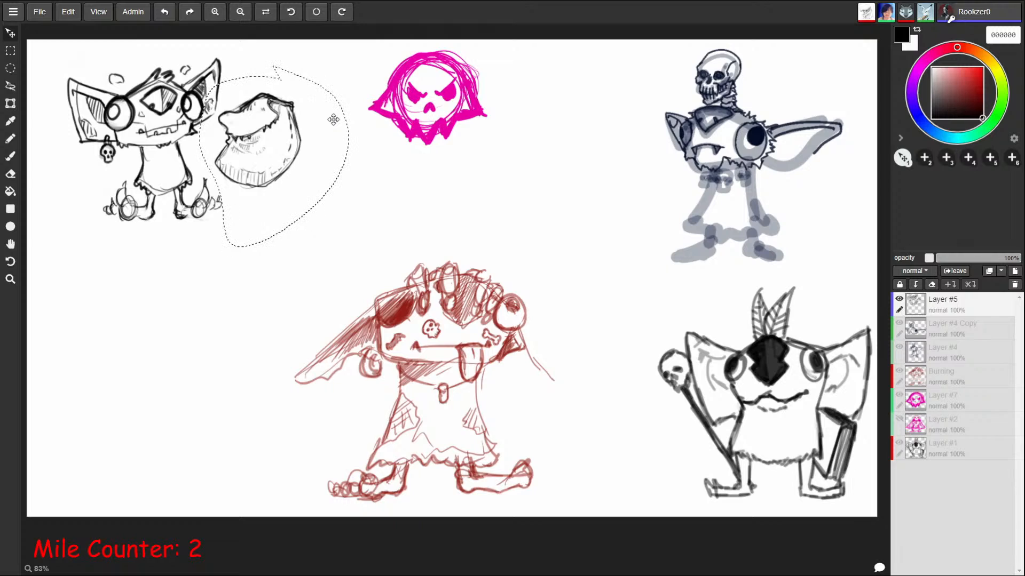
{"action": "key", "text": "ctrl+d"}
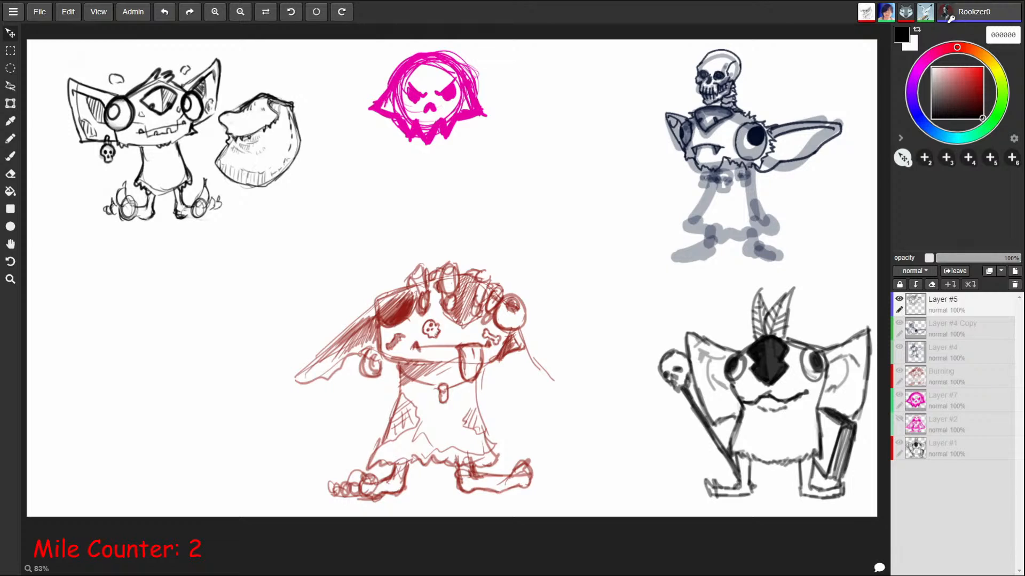
Step: Lightly shade the creature's two round eyes with a 9 px brush, undoing unwanted strokes
{"action": "key", "text": "b"}
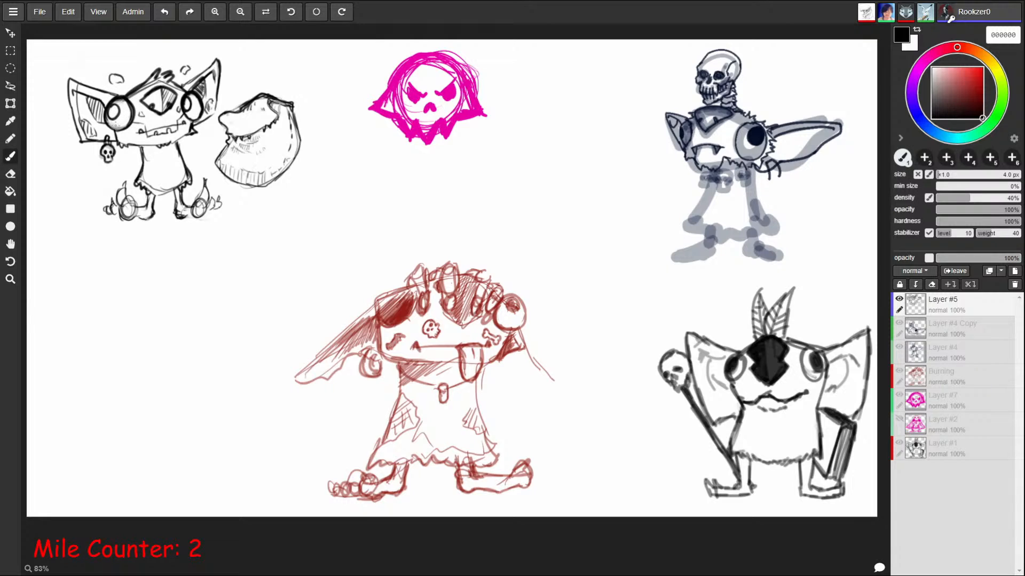
{"action": "key", "text": "bracketright"}
{"action": "key", "text": "bracketright"}
{"action": "key", "text": "bracketright"}
{"action": "key", "text": "ctrl+z"}
{"action": "key", "text": "ctrl+z"}
{"action": "key", "text": "ctrl+z"}
{"action": "key", "text": "ctrl+z"}
{"action": "key", "text": "ctrl+z"}
{"action": "key", "text": "ctrl+z"}
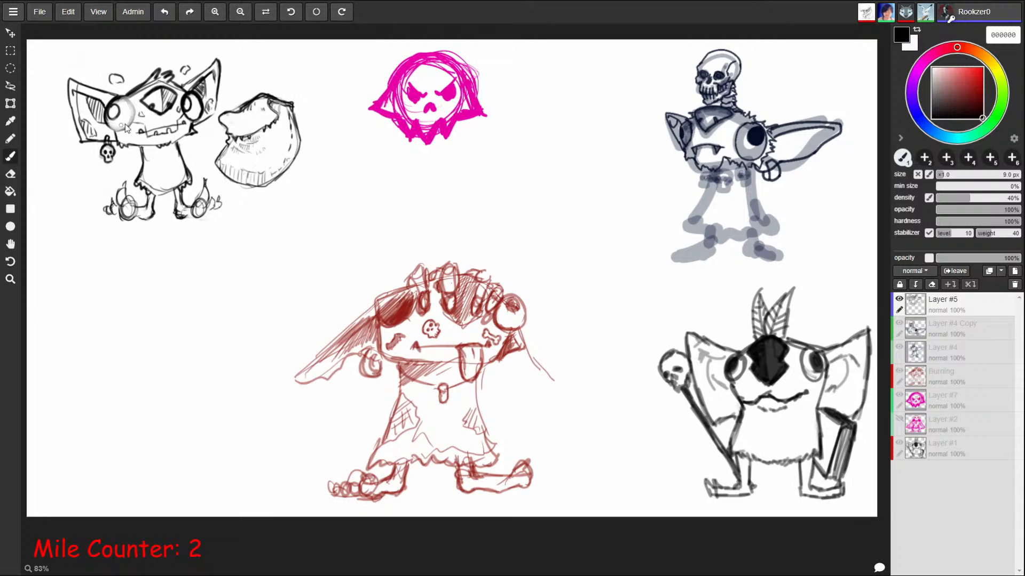
{"action": "key", "text": "ctrl+z"}
{"action": "key", "text": "ctrl+z"}
{"action": "key", "text": "ctrl+z"}
{"action": "key", "text": "ctrl+z"}
{"action": "key", "text": "ctrl+z"}
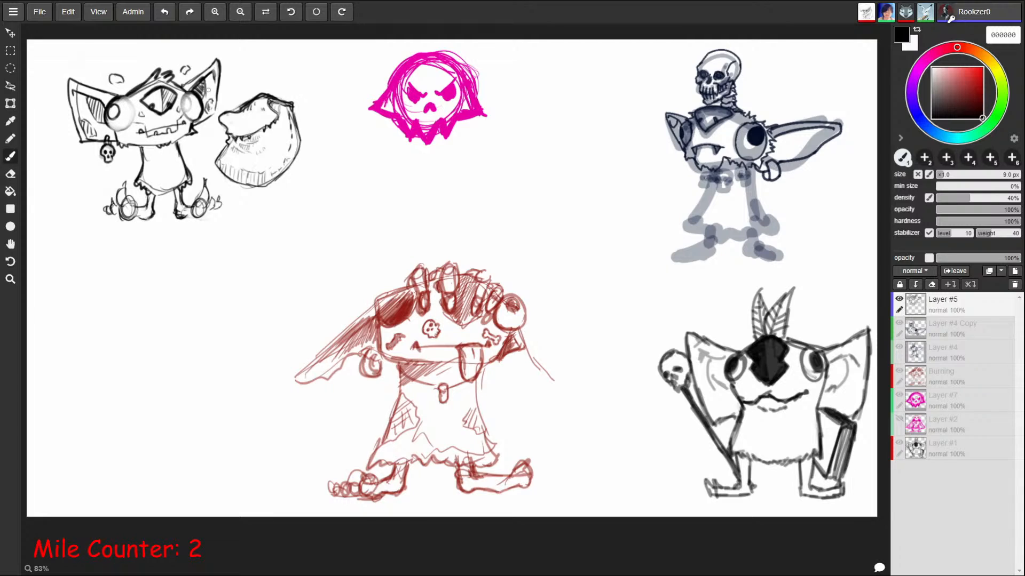
Step: Fill dark pupils in both round eyes and draw rib lines across the creature's torso
{"action": "mouse_move", "coordinate": [189, 94]}
{"action": "left_mouse_down"}
{"action": "mouse_move", "coordinate": [194, 110]}
{"action": "mouse_move", "coordinate": [186, 96]}
{"action": "left_mouse_up"}
{"action": "mouse_move", "coordinate": [113, 103]}
{"action": "left_mouse_down"}
{"action": "mouse_move", "coordinate": [115, 122]}
{"action": "mouse_move", "coordinate": [135, 109]}
{"action": "mouse_move", "coordinate": [115, 128]}
{"action": "mouse_move", "coordinate": [136, 111]}
{"action": "mouse_move", "coordinate": [128, 98]}
{"action": "mouse_move", "coordinate": [115, 133]}
{"action": "mouse_move", "coordinate": [118, 108]}
{"action": "left_mouse_up"}
{"action": "mouse_move", "coordinate": [187, 96]}
{"action": "left_mouse_down"}
{"action": "mouse_move", "coordinate": [193, 122]}
{"action": "mouse_move", "coordinate": [198, 113]}
{"action": "left_mouse_up"}
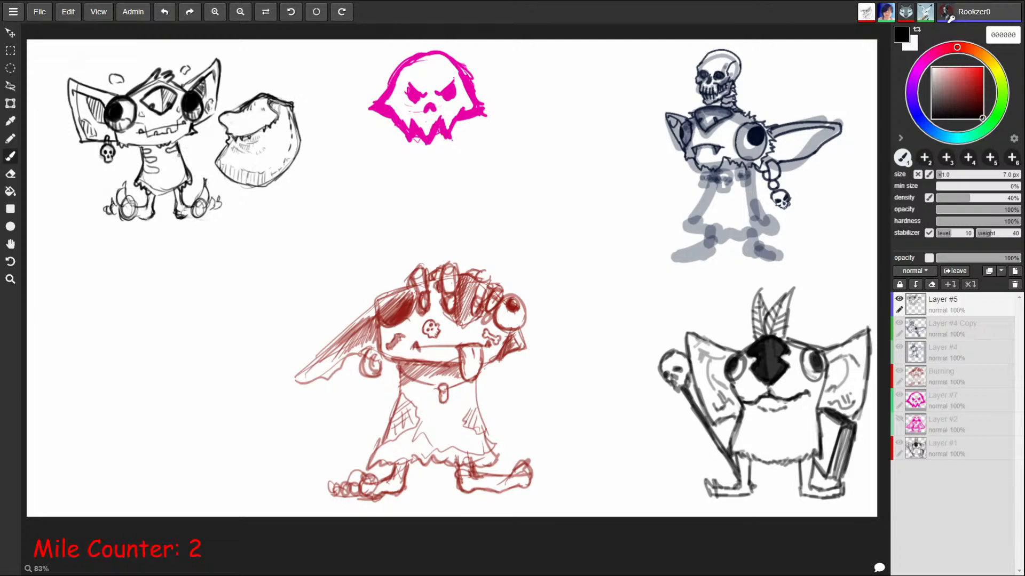
{"action": "mouse_move", "coordinate": [168, 155]}
{"action": "left_mouse_down"}
{"action": "mouse_move", "coordinate": [187, 168]}
{"action": "mouse_move", "coordinate": [143, 154]}
{"action": "mouse_move", "coordinate": [162, 169]}
{"action": "mouse_move", "coordinate": [139, 175]}
{"action": "left_mouse_up"}
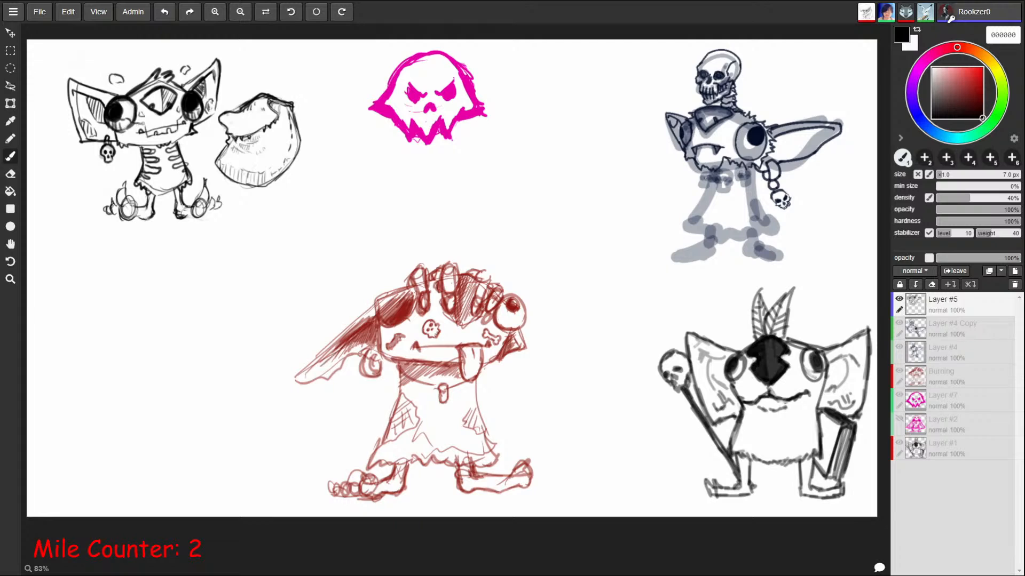
Step: Add a new layer directly beneath Layer #5 and choose the muted brown a6836e
{"action": "left_click", "coordinate": [1016, 271]}
{"action": "left_click_drag", "start_coordinate": [947, 307], "coordinate": [947, 334]}
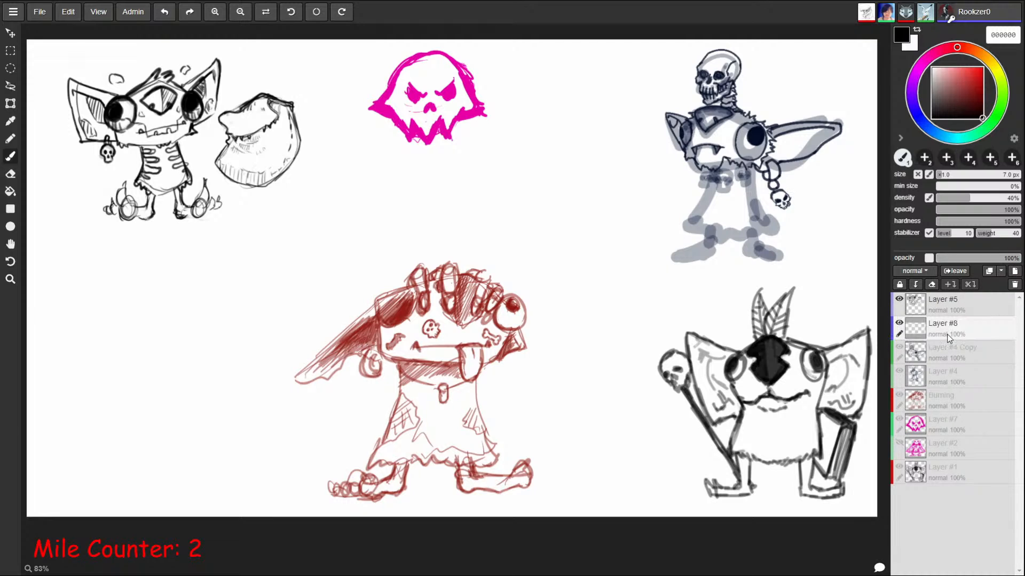
{"action": "mouse_move", "coordinate": [971, 106]}
{"action": "left_mouse_down"}
{"action": "mouse_move", "coordinate": [949, 86]}
{"action": "mouse_move", "coordinate": [963, 48]}
{"action": "mouse_move", "coordinate": [973, 52]}
{"action": "left_mouse_up"}
{"action": "left_click", "coordinate": [949, 86]}
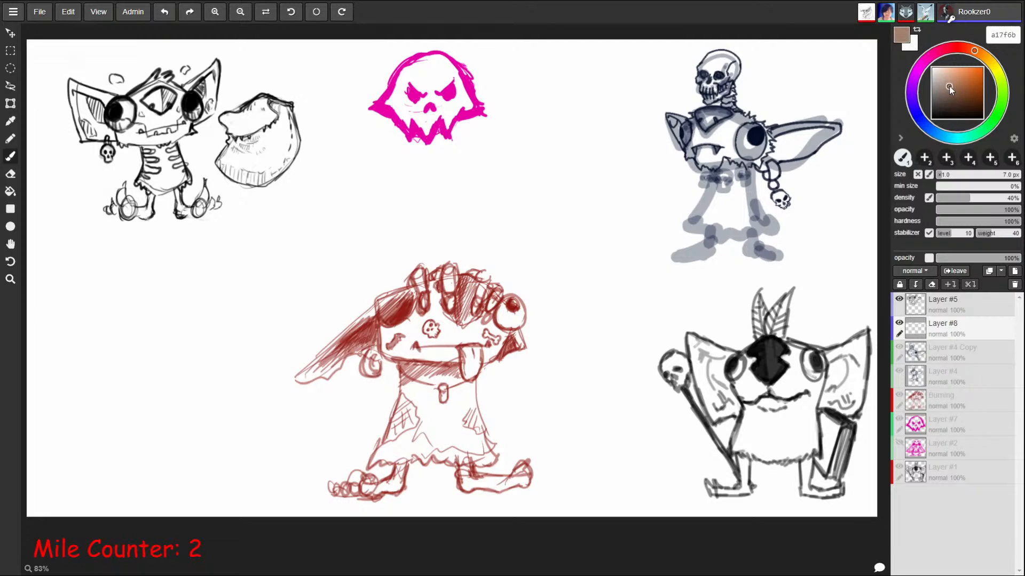
Step: Paint the creature's lower face muted brown on Layer #8 with a 12 px brush
{"action": "key", "text": "bracketright"}
{"action": "key", "text": "bracketright"}
{"action": "key", "text": "bracketright"}
{"action": "key", "text": "bracketright"}
{"action": "mouse_move", "coordinate": [118, 133]}
{"action": "left_mouse_down"}
{"action": "mouse_move", "coordinate": [126, 142]}
{"action": "mouse_move", "coordinate": [136, 126]}
{"action": "mouse_move", "coordinate": [134, 140]}
{"action": "mouse_move", "coordinate": [145, 138]}
{"action": "mouse_move", "coordinate": [123, 137]}
{"action": "mouse_move", "coordinate": [144, 141]}
{"action": "mouse_move", "coordinate": [184, 122]}
{"action": "left_mouse_up"}
{"action": "left_click", "coordinate": [142, 114]}
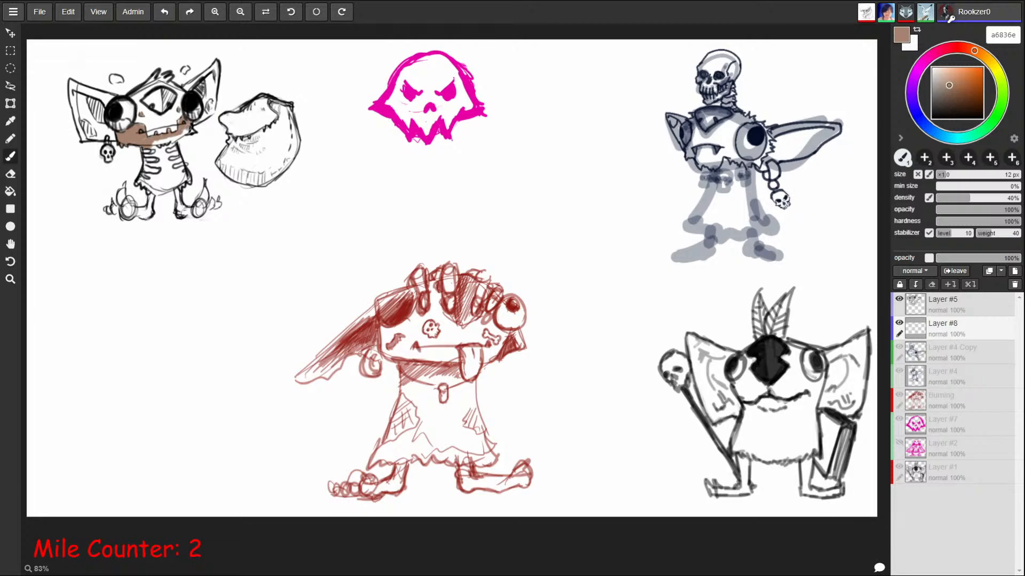
Step: Paint the torso around the ribs muted brown and fill the forehead diamond with dark brown 594437
{"action": "mouse_move", "coordinate": [182, 134]}
{"action": "left_mouse_down"}
{"action": "mouse_move", "coordinate": [147, 152]}
{"action": "mouse_move", "coordinate": [173, 142]}
{"action": "left_mouse_up"}
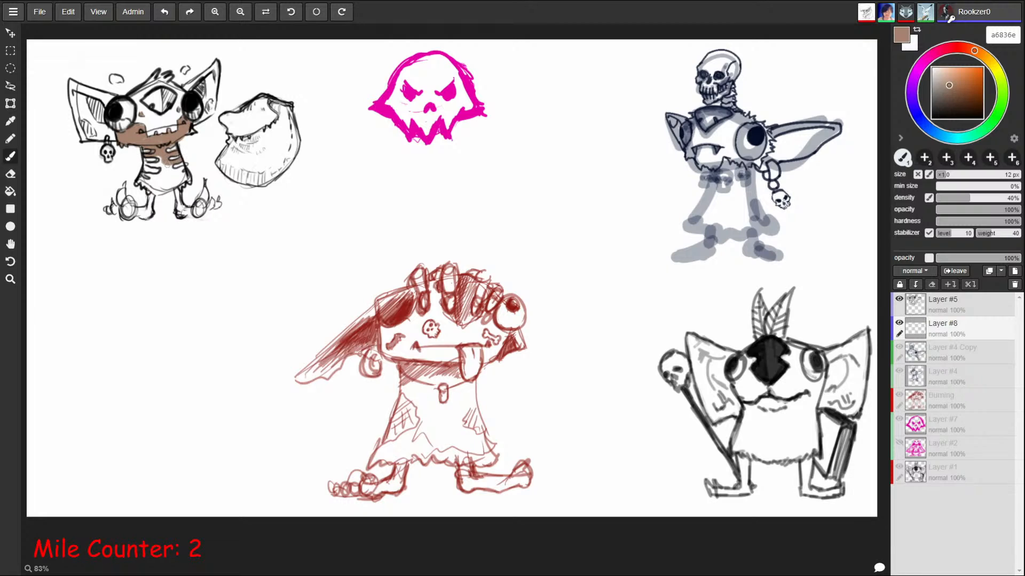
{"action": "mouse_move", "coordinate": [184, 170]}
{"action": "left_mouse_down"}
{"action": "mouse_move", "coordinate": [175, 180]}
{"action": "mouse_move", "coordinate": [162, 161]}
{"action": "left_mouse_up"}
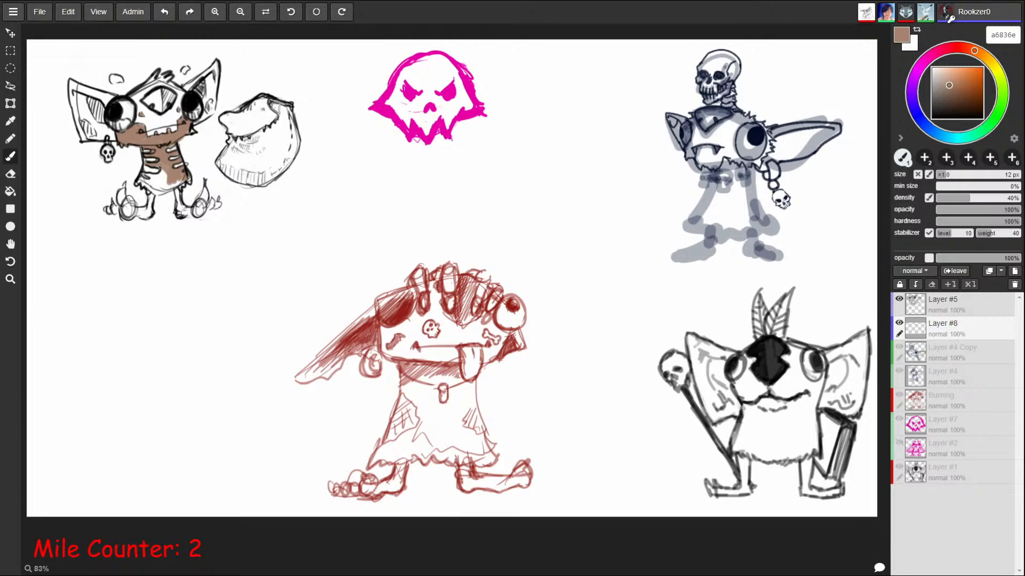
{"action": "mouse_move", "coordinate": [148, 173]}
{"action": "left_mouse_down"}
{"action": "mouse_move", "coordinate": [165, 193]}
{"action": "mouse_move", "coordinate": [187, 175]}
{"action": "left_mouse_up"}
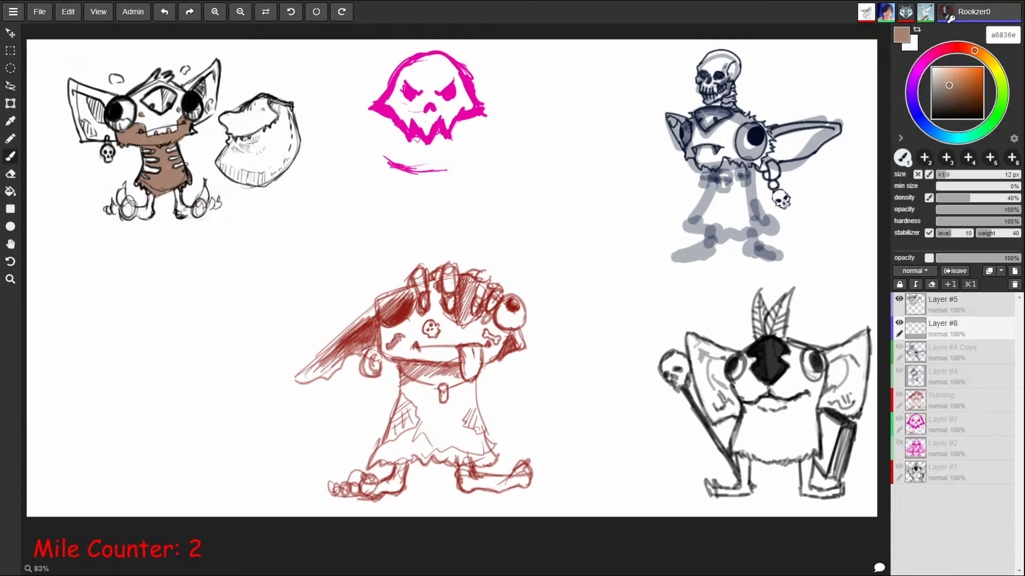
{"action": "left_click", "coordinate": [951, 101]}
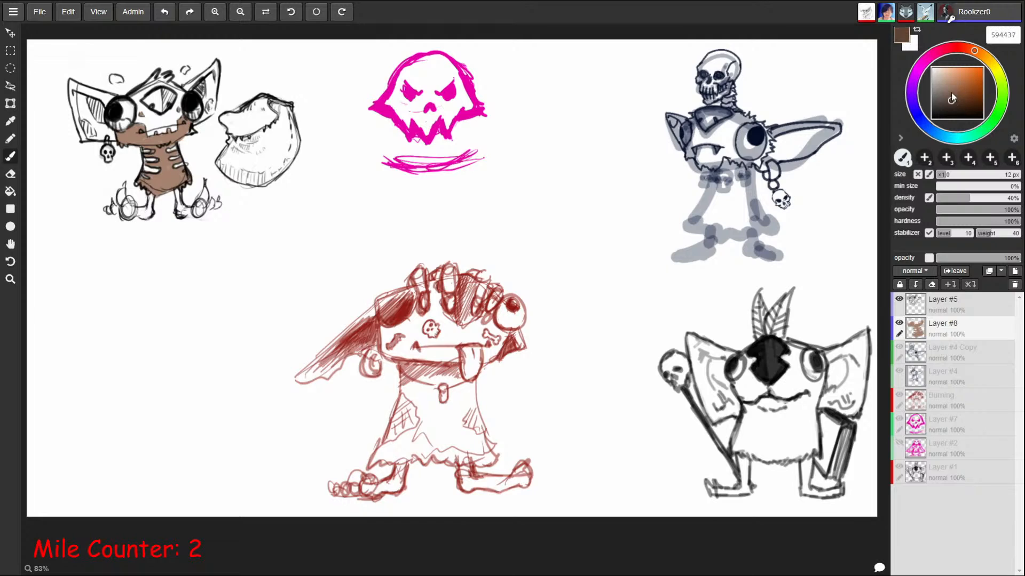
{"action": "left_click_drag", "start_coordinate": [152, 99], "coordinate": [178, 96]}
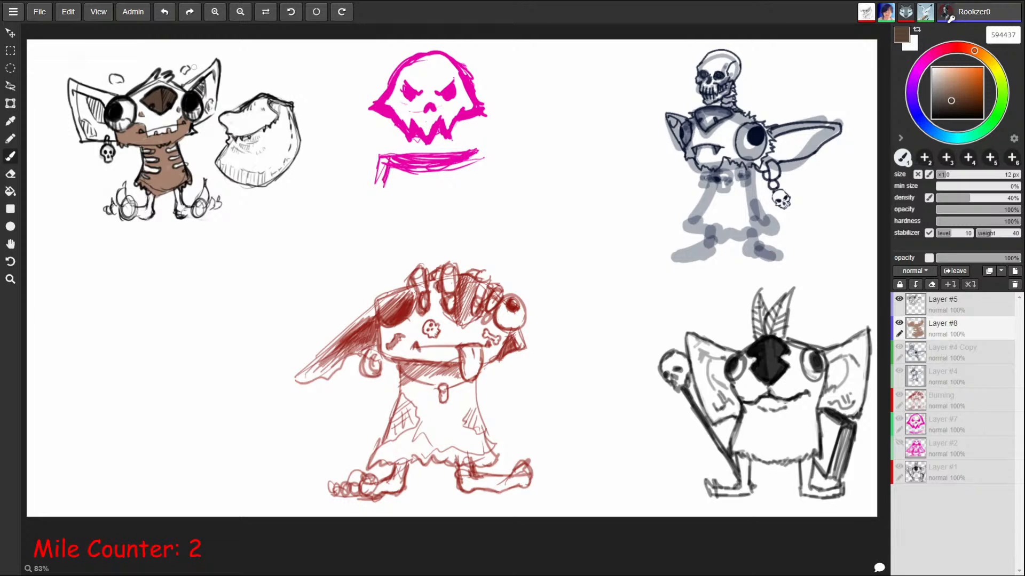
Step: Paint the creature's ears, legs and clawed feet in green 009e22 on Layer #8
{"action": "left_click", "coordinate": [991, 124]}
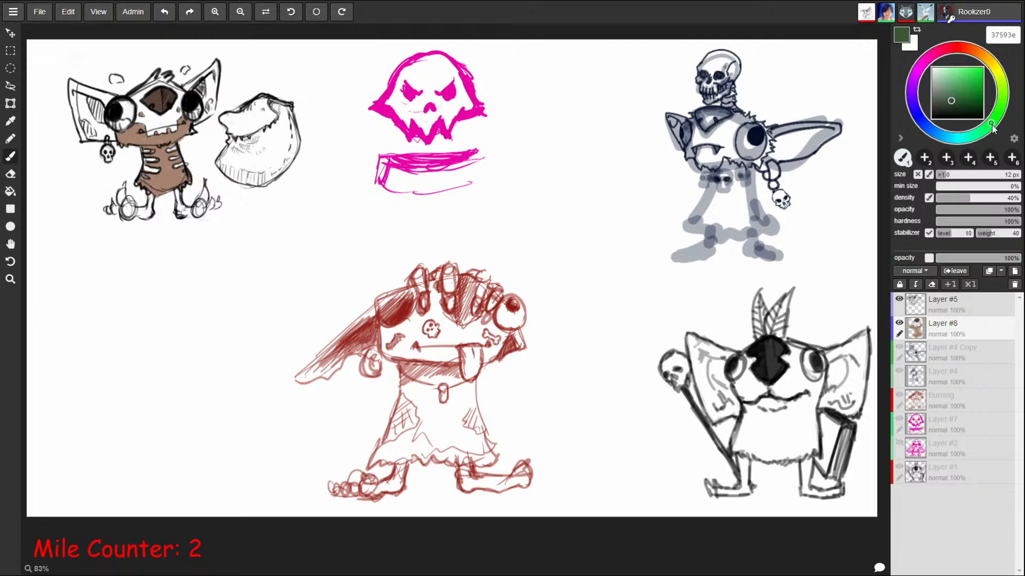
{"action": "mouse_move", "coordinate": [981, 99]}
{"action": "left_mouse_down"}
{"action": "mouse_move", "coordinate": [983, 78]}
{"action": "mouse_move", "coordinate": [983, 87]}
{"action": "left_mouse_up"}
{"action": "mouse_move", "coordinate": [186, 87]}
{"action": "left_mouse_down"}
{"action": "mouse_move", "coordinate": [216, 60]}
{"action": "mouse_move", "coordinate": [202, 122]}
{"action": "mouse_move", "coordinate": [211, 76]}
{"action": "mouse_move", "coordinate": [208, 111]}
{"action": "left_mouse_up"}
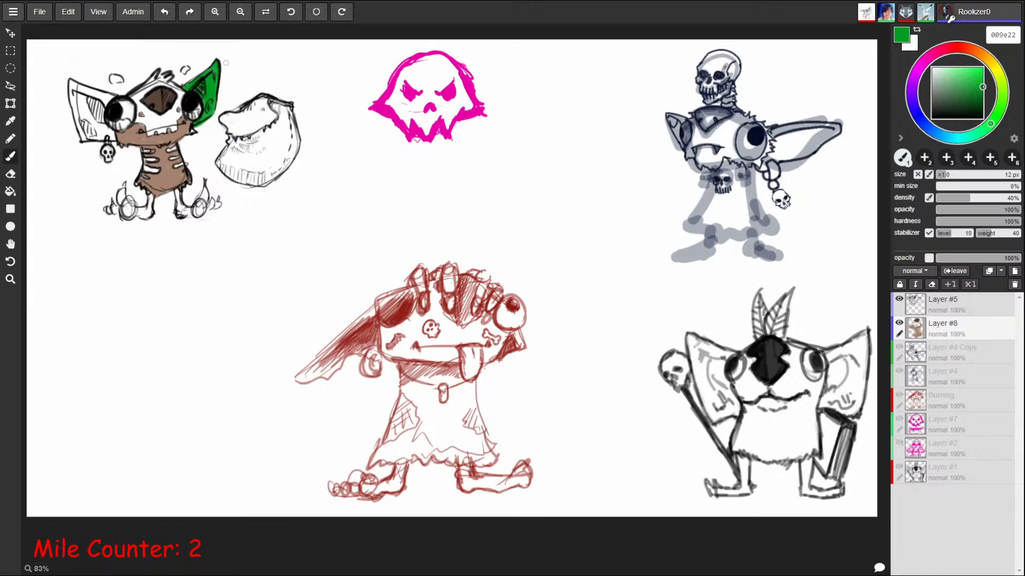
{"action": "mouse_move", "coordinate": [115, 98]}
{"action": "left_mouse_down"}
{"action": "mouse_move", "coordinate": [67, 80]}
{"action": "mouse_move", "coordinate": [82, 132]}
{"action": "mouse_move", "coordinate": [111, 140]}
{"action": "mouse_move", "coordinate": [104, 96]}
{"action": "mouse_move", "coordinate": [89, 92]}
{"action": "mouse_move", "coordinate": [106, 102]}
{"action": "mouse_move", "coordinate": [81, 94]}
{"action": "mouse_move", "coordinate": [85, 136]}
{"action": "mouse_move", "coordinate": [99, 120]}
{"action": "mouse_move", "coordinate": [105, 134]}
{"action": "mouse_move", "coordinate": [89, 117]}
{"action": "mouse_move", "coordinate": [92, 99]}
{"action": "left_mouse_up"}
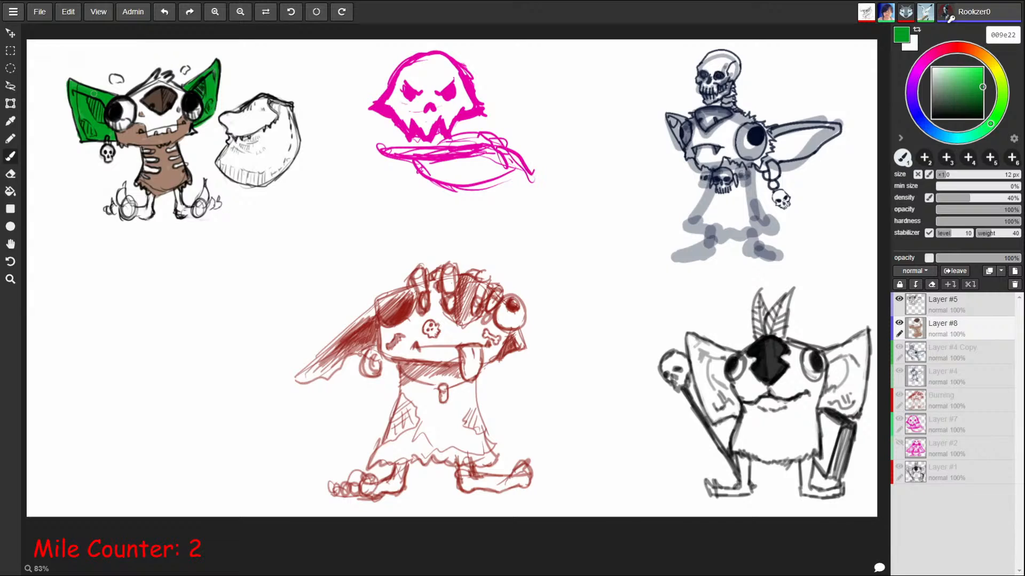
{"action": "mouse_move", "coordinate": [178, 188]}
{"action": "left_mouse_down"}
{"action": "mouse_move", "coordinate": [179, 218]}
{"action": "mouse_move", "coordinate": [204, 192]}
{"action": "mouse_move", "coordinate": [205, 211]}
{"action": "left_mouse_up"}
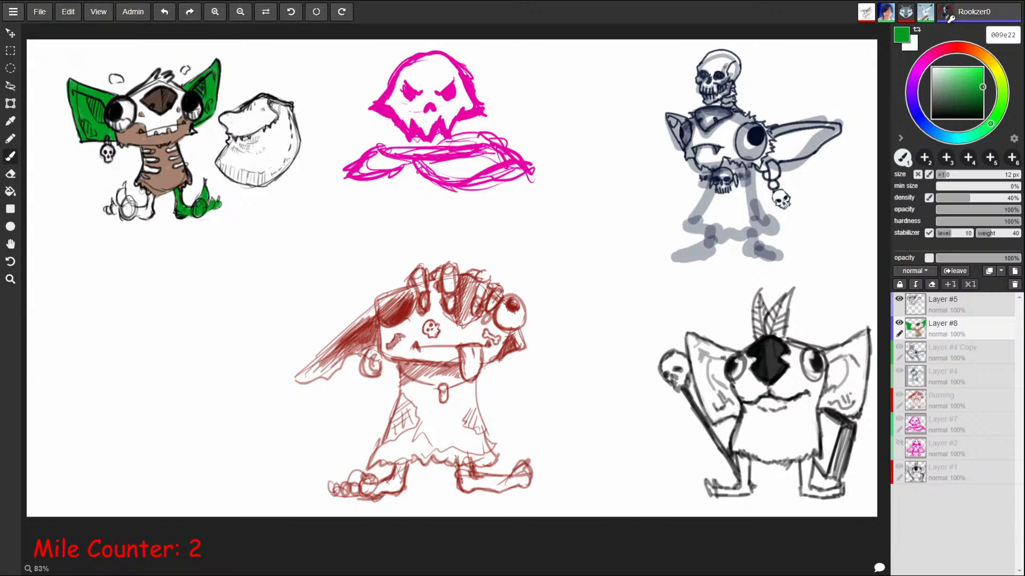
{"action": "mouse_move", "coordinate": [119, 191]}
{"action": "left_mouse_down"}
{"action": "mouse_move", "coordinate": [129, 214]}
{"action": "mouse_move", "coordinate": [147, 211]}
{"action": "mouse_move", "coordinate": [152, 196]}
{"action": "mouse_move", "coordinate": [109, 210]}
{"action": "left_mouse_up"}
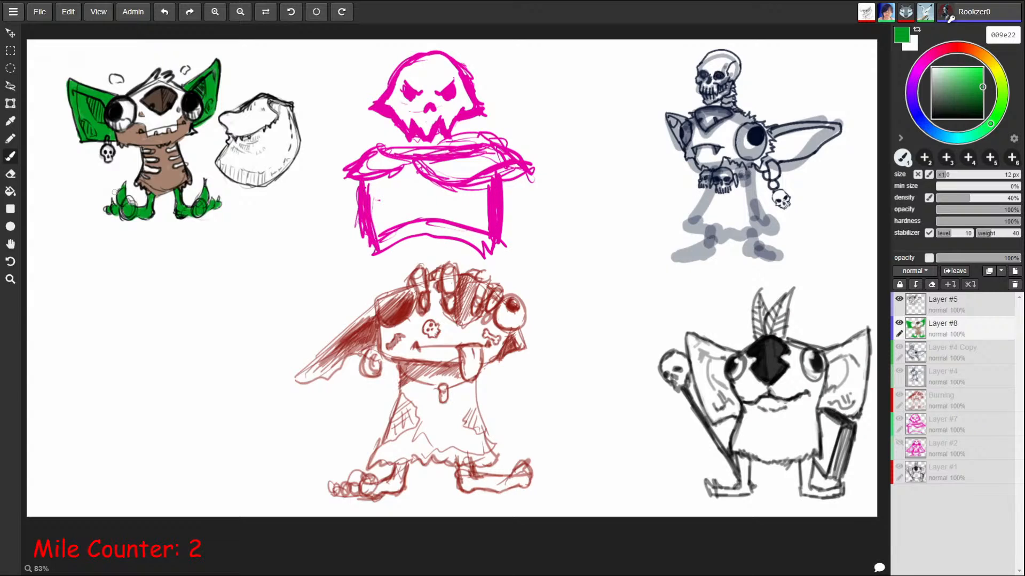
Step: Choose bright yellow ece702 and paint the whites of both of the creature's eyes on Layer #8
{"action": "left_click_drag", "start_coordinate": [997, 70], "coordinate": [992, 63]}
{"action": "left_click", "coordinate": [981, 84]}
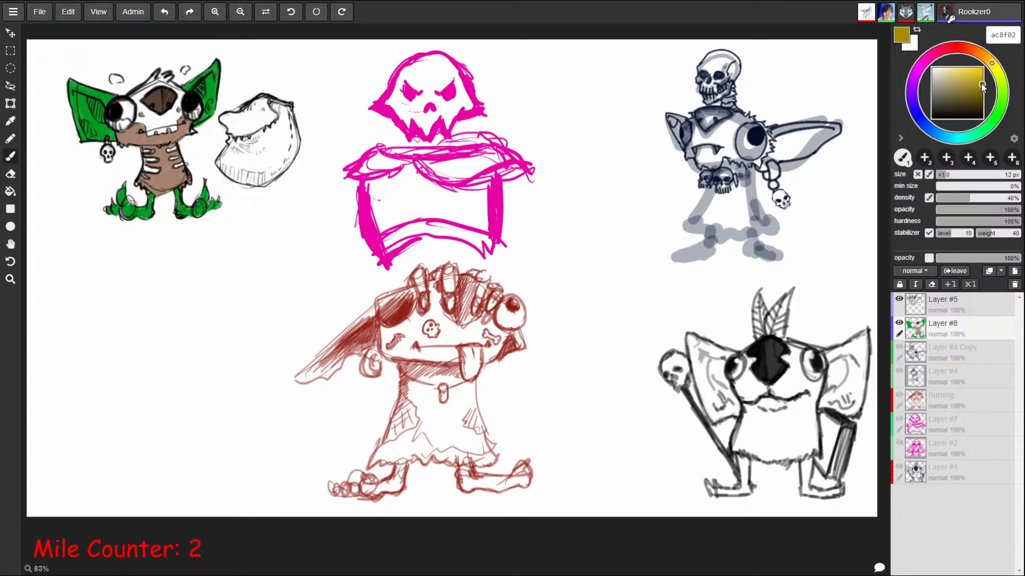
{"action": "left_click", "coordinate": [980, 81]}
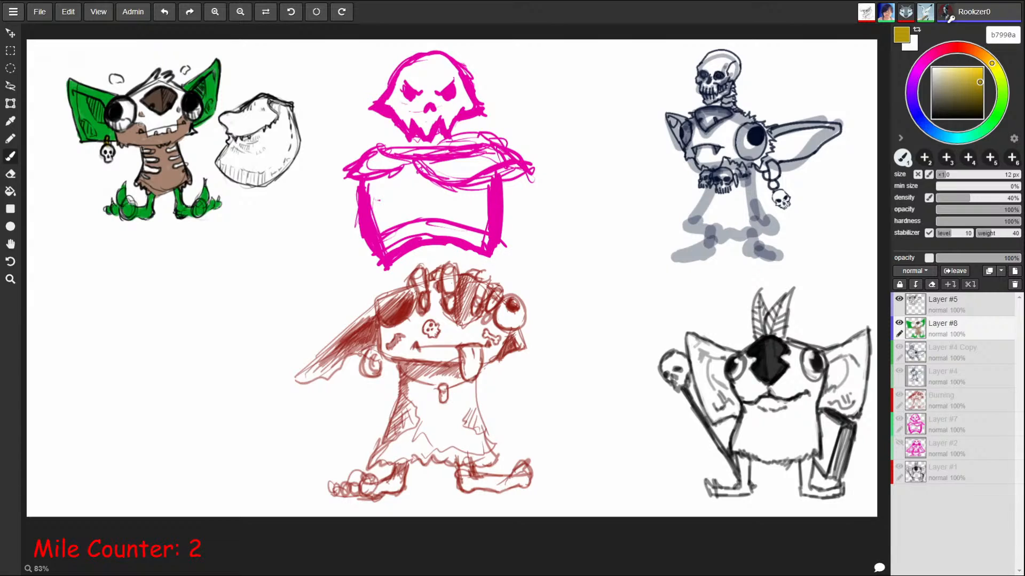
{"action": "left_click_drag", "start_coordinate": [985, 73], "coordinate": [989, 76]}
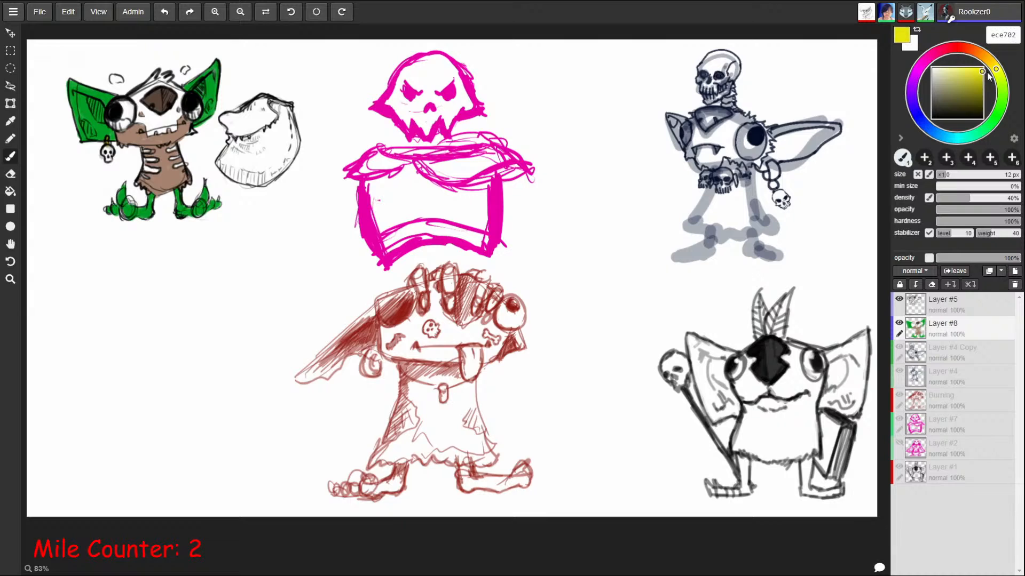
{"action": "mouse_move", "coordinate": [110, 122]}
{"action": "left_mouse_down"}
{"action": "mouse_move", "coordinate": [120, 127]}
{"action": "mouse_move", "coordinate": [131, 109]}
{"action": "mouse_move", "coordinate": [200, 111]}
{"action": "left_mouse_up"}
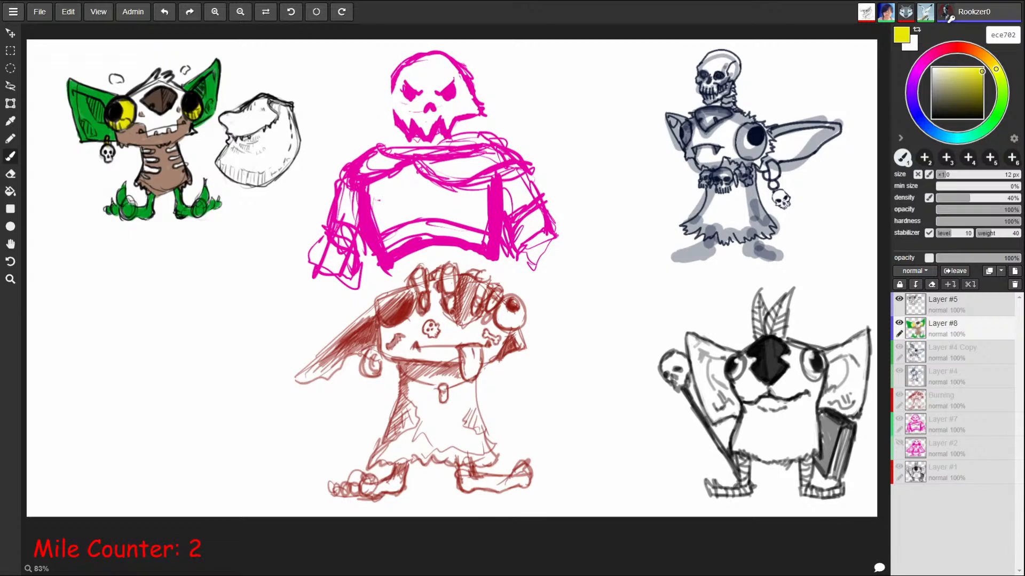
{"action": "left_click_drag", "start_coordinate": [429, 312], "coordinate": [430, 312]}
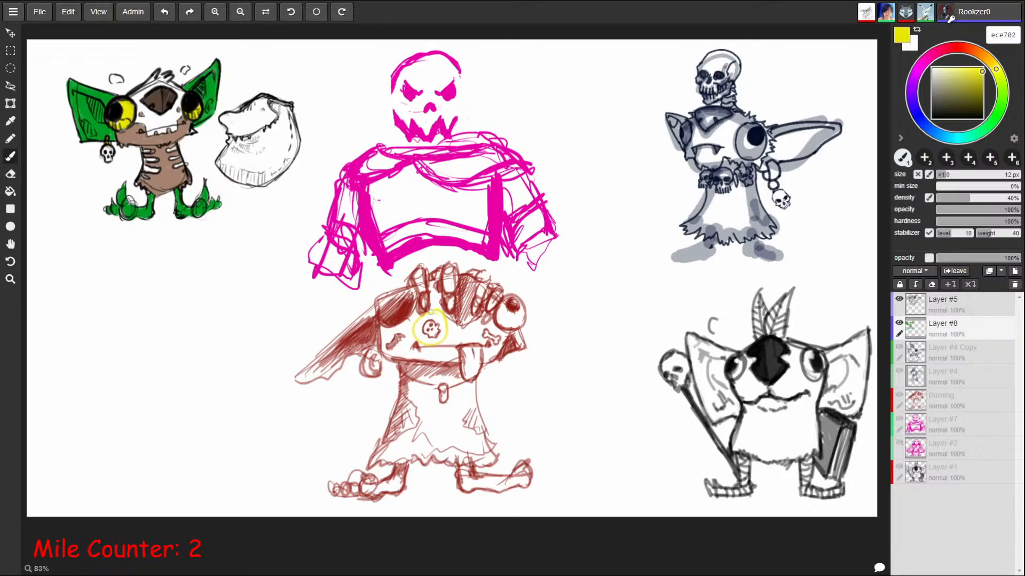
{"action": "key", "text": "ctrl+z"}
{"action": "mouse_move", "coordinate": [495, 323]}
{"action": "left_mouse_down"}
{"action": "mouse_move", "coordinate": [479, 340]}
{"action": "mouse_move", "coordinate": [494, 323]}
{"action": "left_mouse_up"}
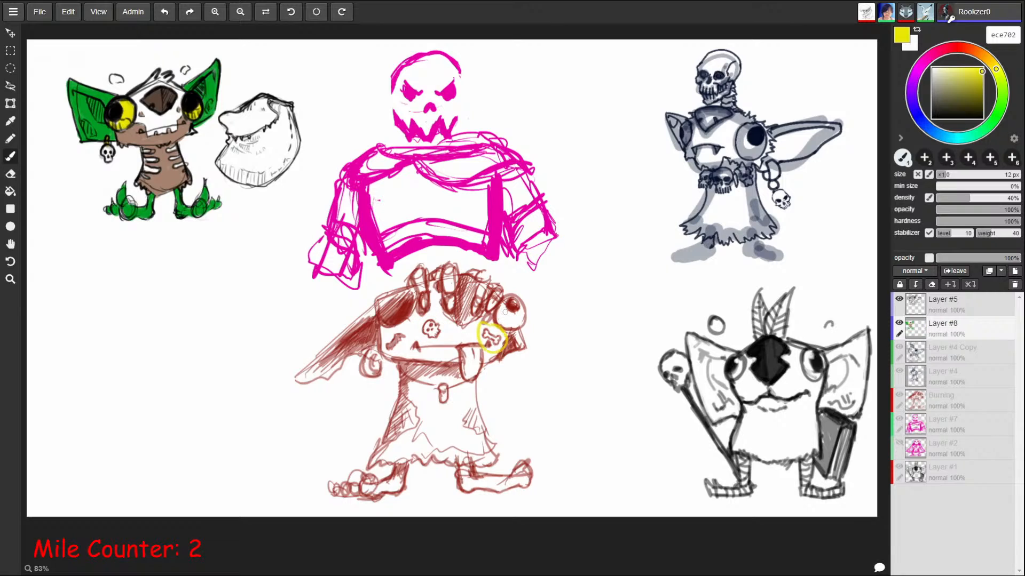
{"action": "key", "text": "ctrl+z"}
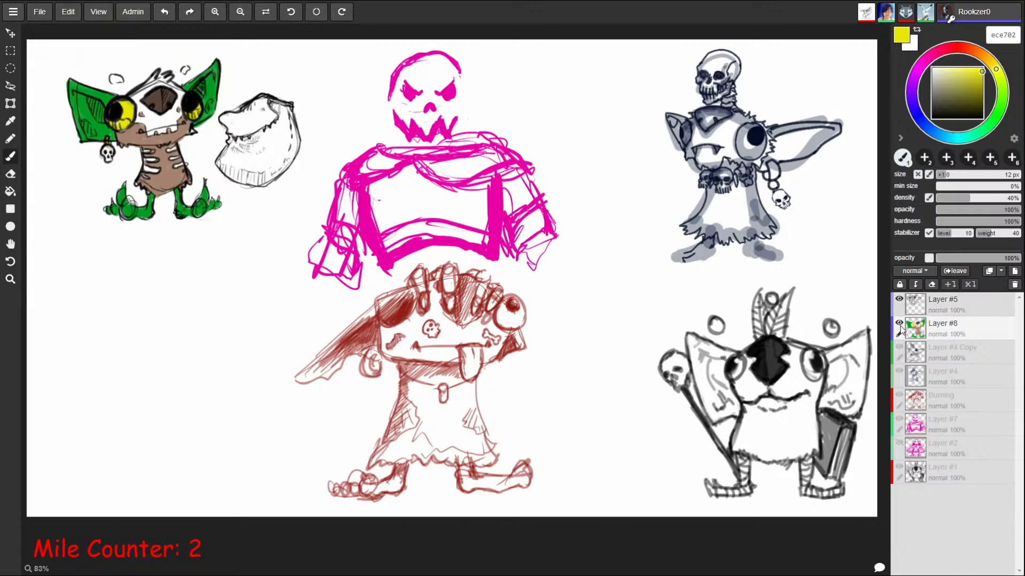
Step: Hide Layer #8 and Layer #5, then add a new layer and place it above Layer #5
{"action": "left_click", "coordinate": [899, 323]}
{"action": "left_click", "coordinate": [900, 300]}
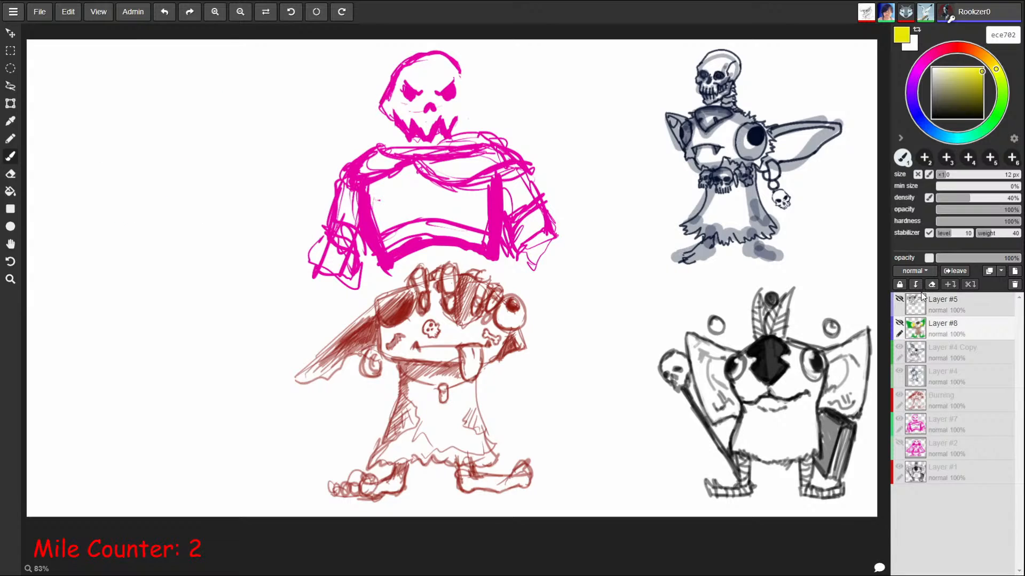
{"action": "left_click", "coordinate": [1002, 272]}
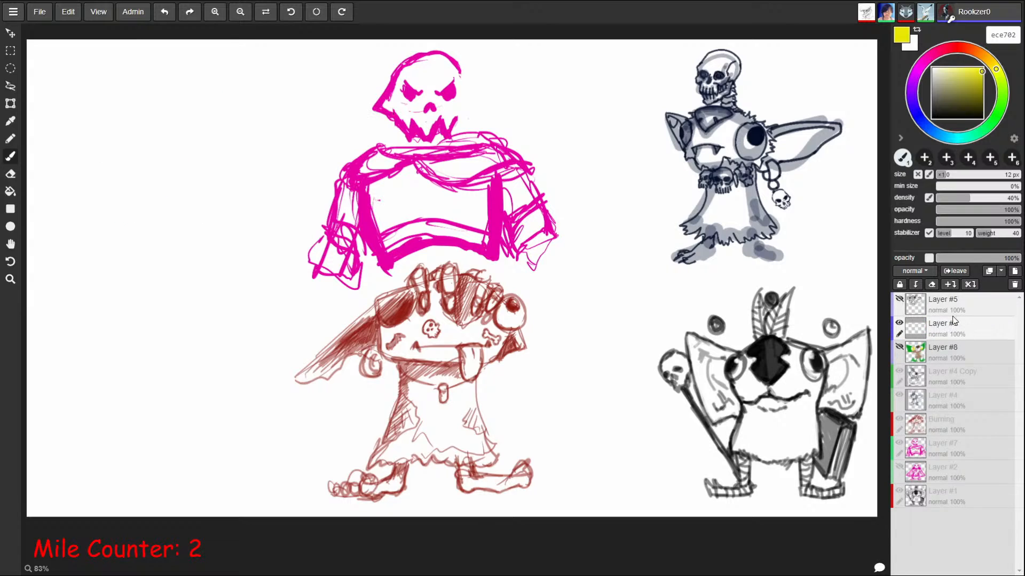
{"action": "left_click_drag", "start_coordinate": [955, 305], "coordinate": [971, 340]}
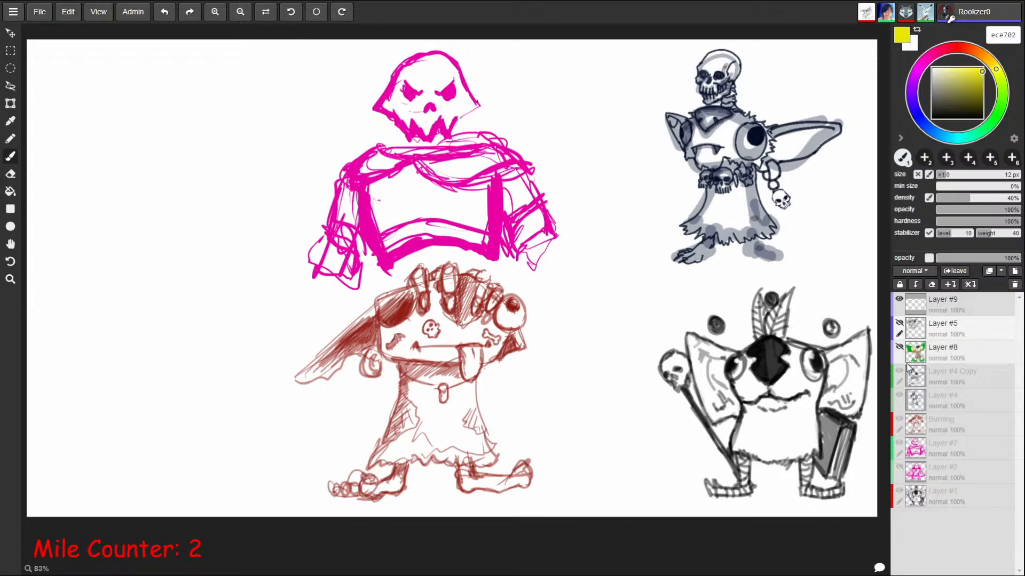
Step: Set the brush to black 000000 at 9 px and make Layer #9 the active drawing layer
{"action": "key", "text": "bracketright"}
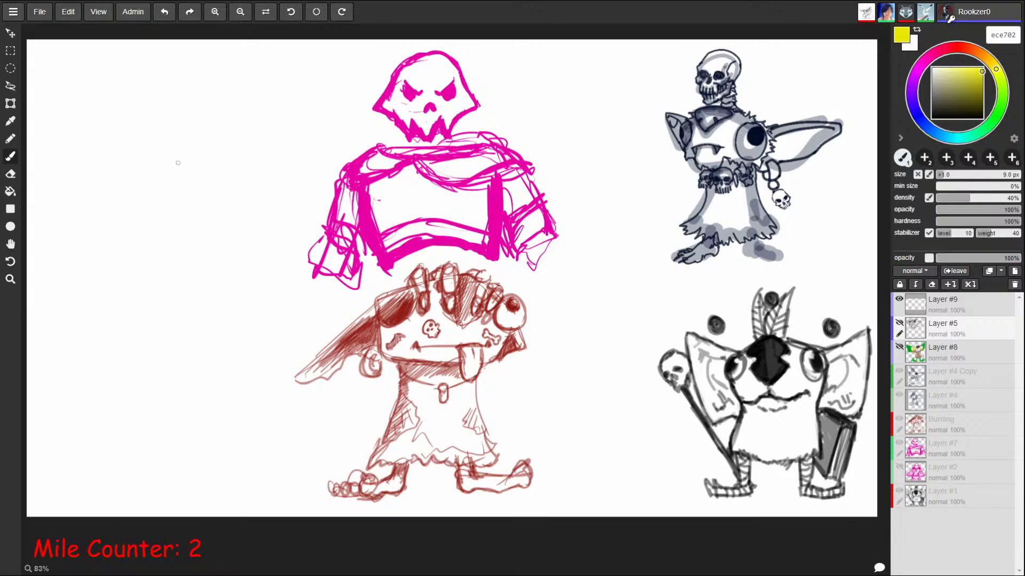
{"action": "key", "text": "bracketleft"}
{"action": "left_click_drag", "start_coordinate": [981, 104], "coordinate": [997, 127]}
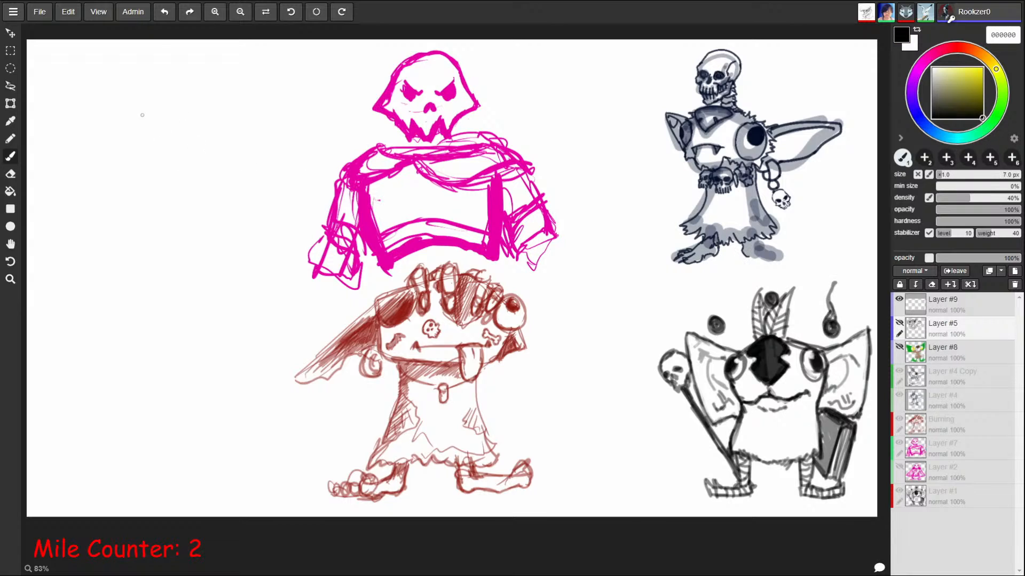
{"action": "key", "text": "bracketleft"}
{"action": "key", "text": "bracketright"}
{"action": "key", "text": "bracketright"}
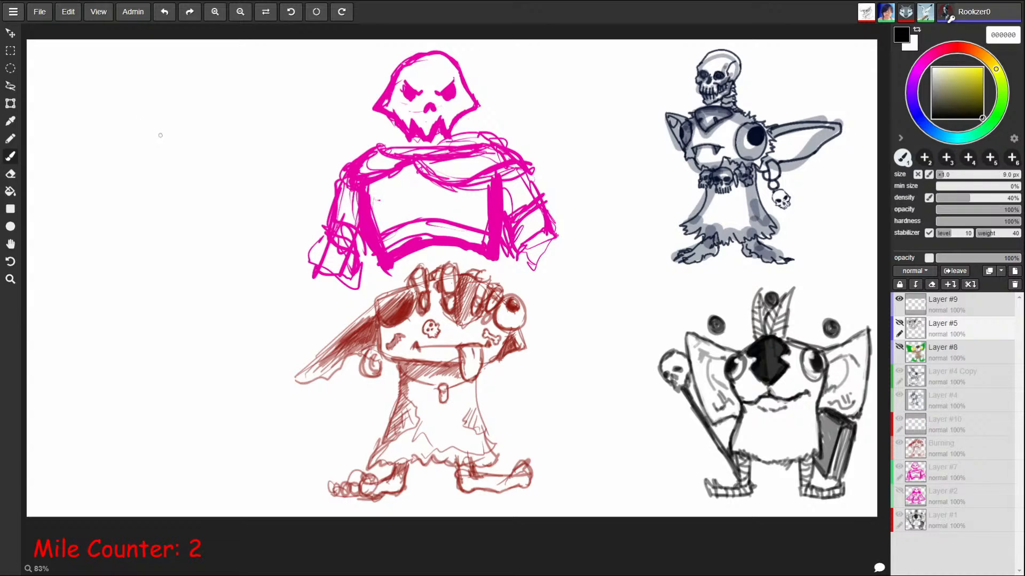
{"action": "left_click", "coordinate": [160, 135]}
{"action": "left_click", "coordinate": [955, 307]}
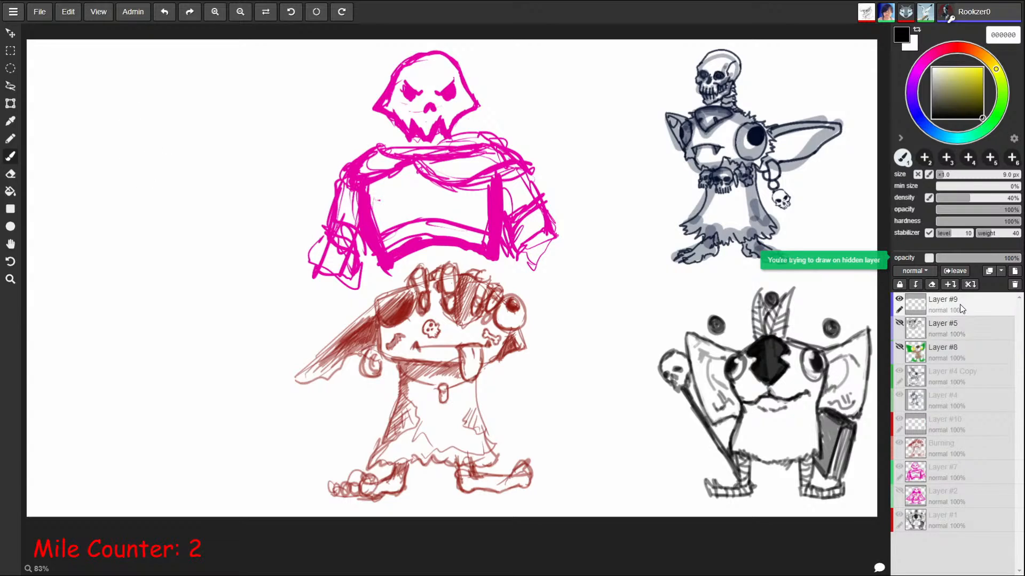
Step: Sketch a skull's round cranium in the empty upper-left canvas area with chain links converging above it
{"action": "mouse_move", "coordinate": [127, 114]}
{"action": "left_mouse_down"}
{"action": "mouse_move", "coordinate": [156, 145]}
{"action": "mouse_move", "coordinate": [144, 176]}
{"action": "mouse_move", "coordinate": [143, 98]}
{"action": "left_mouse_up"}
{"action": "mouse_move", "coordinate": [142, 93]}
{"action": "left_mouse_down"}
{"action": "mouse_move", "coordinate": [127, 89]}
{"action": "mouse_move", "coordinate": [118, 105]}
{"action": "left_mouse_up"}
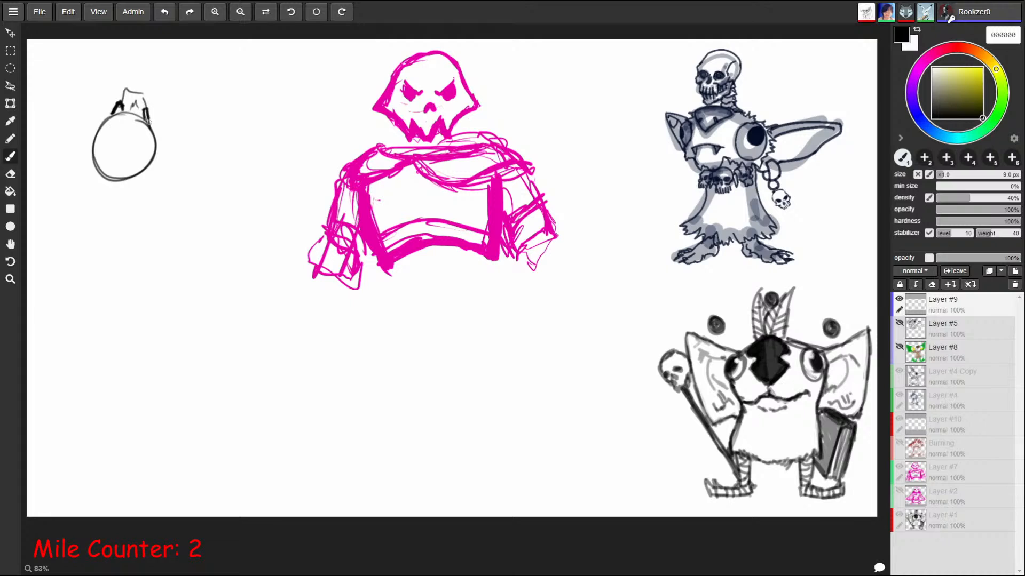
{"action": "mouse_move", "coordinate": [151, 129]}
{"action": "left_mouse_down"}
{"action": "mouse_move", "coordinate": [139, 86]}
{"action": "mouse_move", "coordinate": [121, 110]}
{"action": "mouse_move", "coordinate": [131, 66]}
{"action": "mouse_move", "coordinate": [125, 79]}
{"action": "mouse_move", "coordinate": [141, 74]}
{"action": "mouse_move", "coordinate": [132, 83]}
{"action": "mouse_move", "coordinate": [128, 68]}
{"action": "left_mouse_up"}
{"action": "left_click_drag", "start_coordinate": [128, 68], "coordinate": [142, 75]}
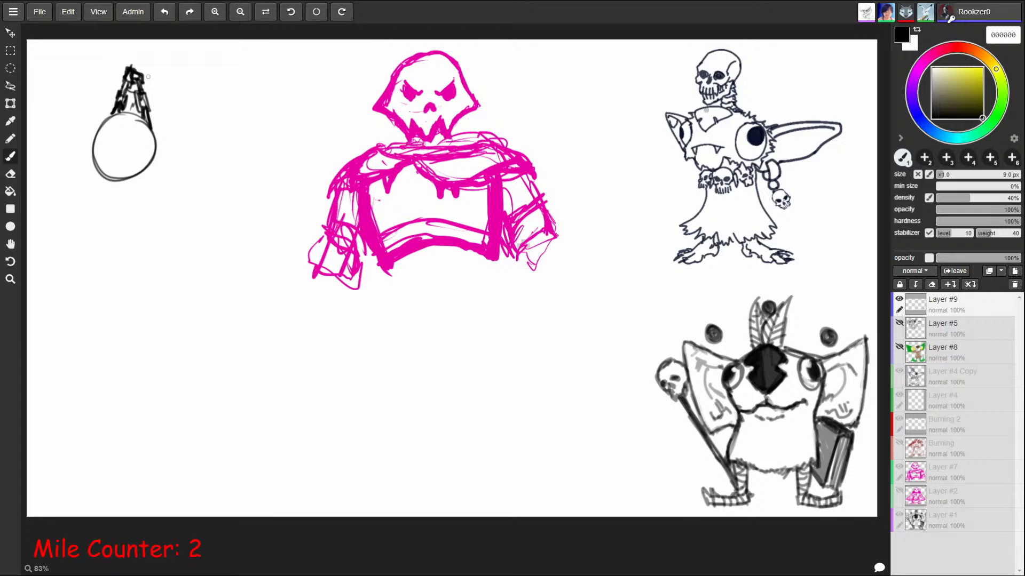
Step: Draw the skull's side contours, toothed upper jaw, nose cavity and shaded eye sockets
{"action": "mouse_move", "coordinate": [116, 111]}
{"action": "left_mouse_down"}
{"action": "mouse_move", "coordinate": [91, 141]}
{"action": "mouse_move", "coordinate": [94, 165]}
{"action": "mouse_move", "coordinate": [107, 199]}
{"action": "mouse_move", "coordinate": [137, 196]}
{"action": "mouse_move", "coordinate": [145, 167]}
{"action": "mouse_move", "coordinate": [93, 158]}
{"action": "mouse_move", "coordinate": [92, 168]}
{"action": "mouse_move", "coordinate": [94, 145]}
{"action": "left_mouse_up"}
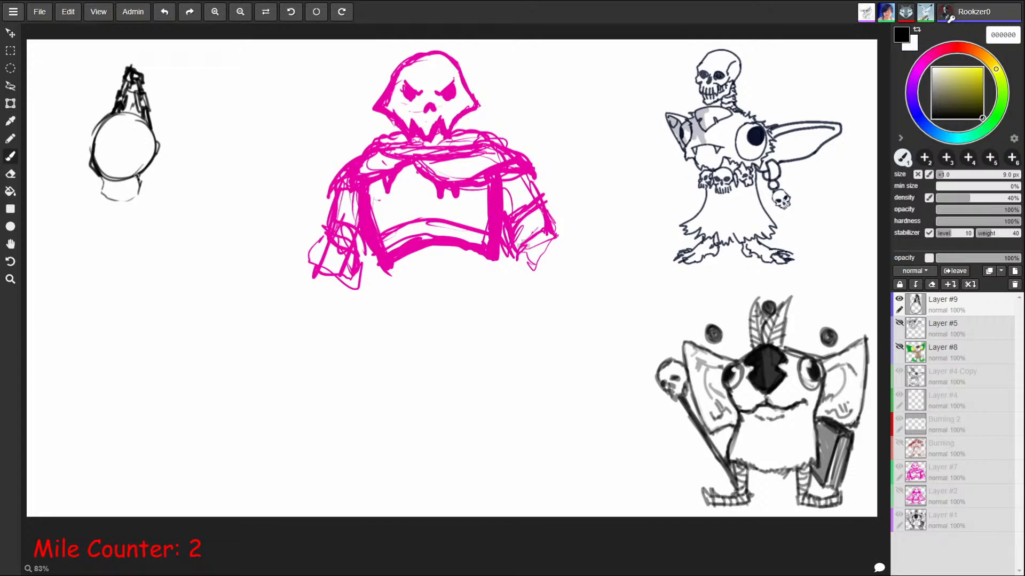
{"action": "mouse_move", "coordinate": [138, 178]}
{"action": "left_mouse_down"}
{"action": "mouse_move", "coordinate": [151, 143]}
{"action": "mouse_move", "coordinate": [137, 185]}
{"action": "mouse_move", "coordinate": [99, 186]}
{"action": "mouse_move", "coordinate": [111, 200]}
{"action": "mouse_move", "coordinate": [140, 190]}
{"action": "left_mouse_up"}
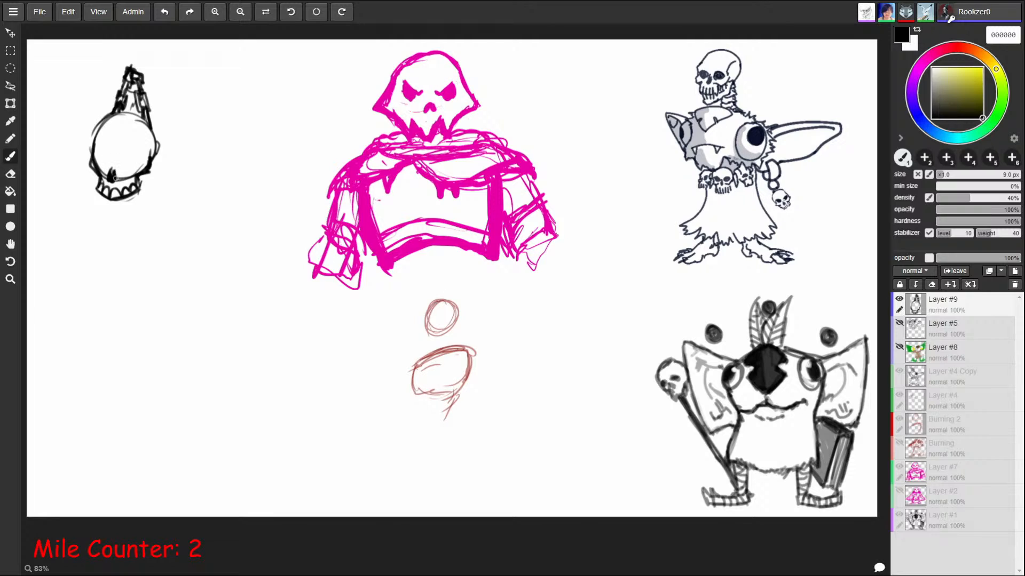
{"action": "mouse_move", "coordinate": [125, 163]}
{"action": "left_mouse_down"}
{"action": "mouse_move", "coordinate": [117, 167]}
{"action": "mouse_move", "coordinate": [140, 163]}
{"action": "mouse_move", "coordinate": [130, 153]}
{"action": "mouse_move", "coordinate": [120, 171]}
{"action": "mouse_move", "coordinate": [134, 156]}
{"action": "mouse_move", "coordinate": [96, 163]}
{"action": "mouse_move", "coordinate": [104, 165]}
{"action": "mouse_move", "coordinate": [97, 154]}
{"action": "left_mouse_up"}
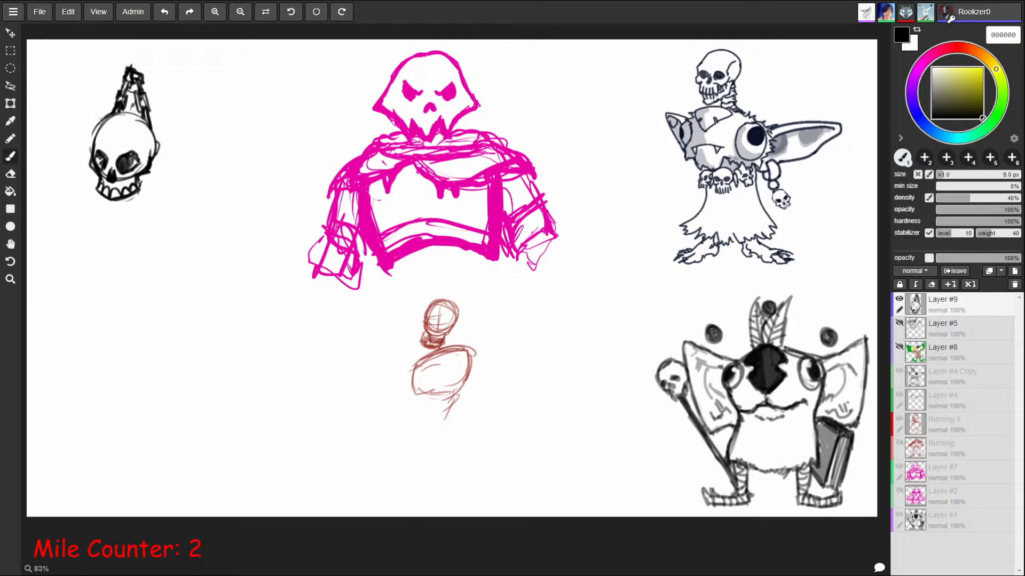
Step: Refine the skull's eye sockets and cranium outline, alternating between eraser and brush at 8 px
{"action": "key", "text": "["}
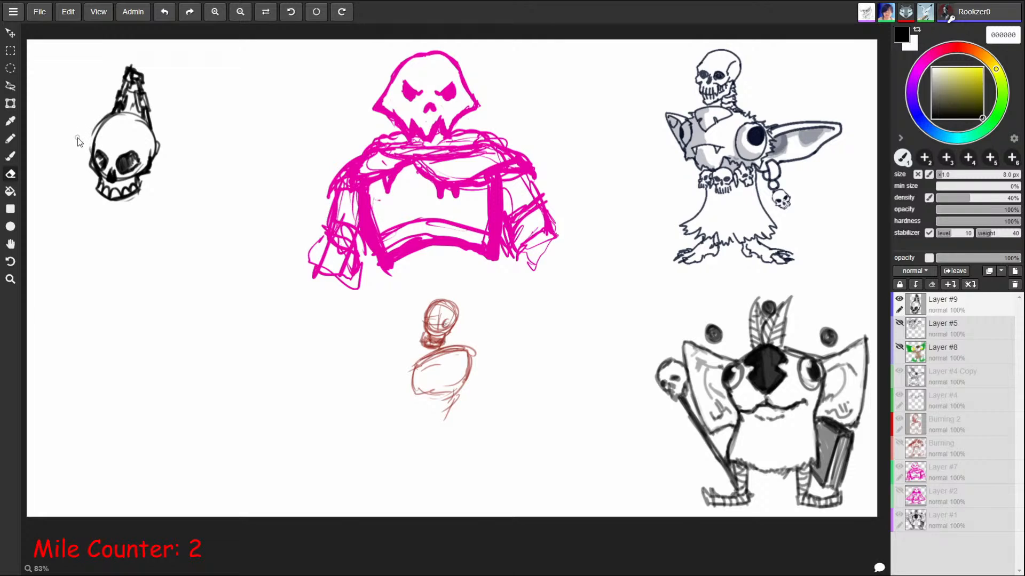
{"action": "key", "text": "b"}
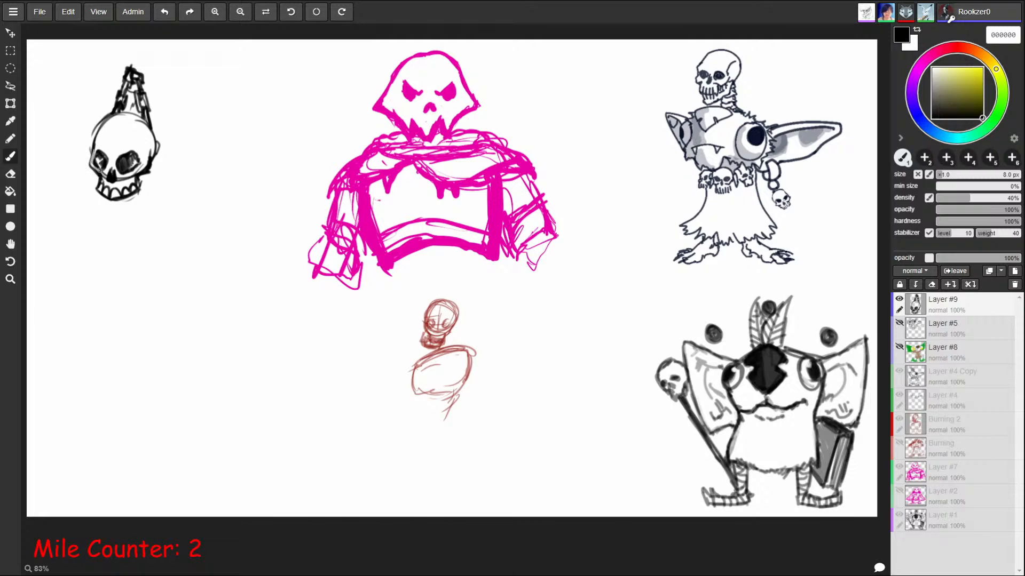
{"action": "key", "text": "e"}
{"action": "key", "text": "b"}
{"action": "key", "text": "e"}
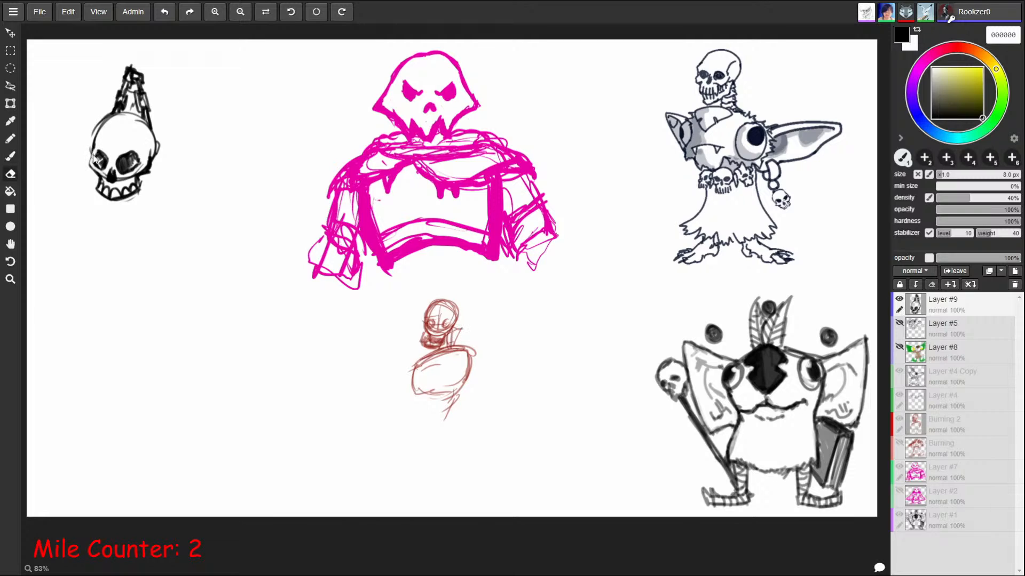
{"action": "key", "text": "b"}
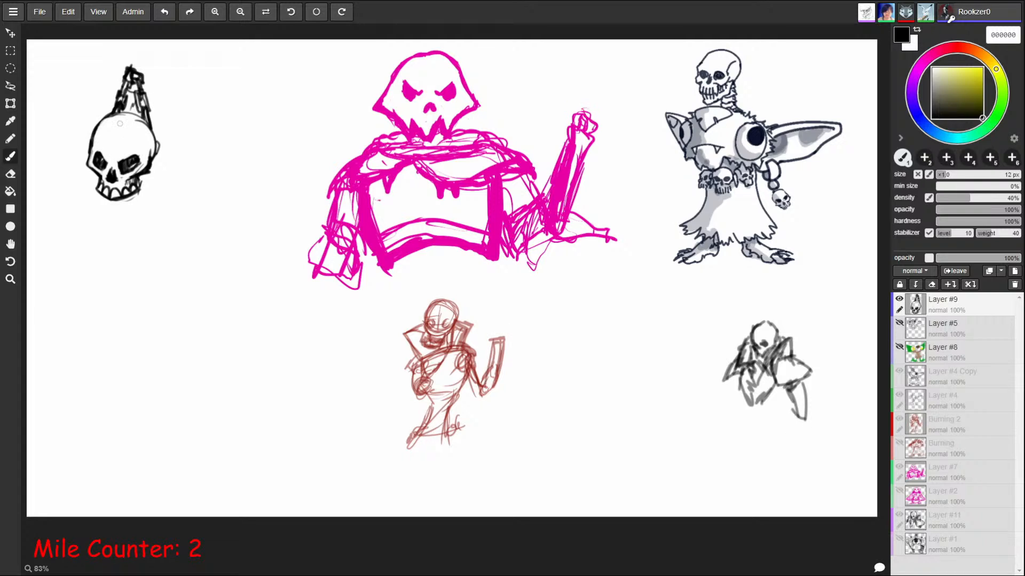
Step: Sketch the skull's lower jaw beneath the upper teeth with a 6 px brush, erasing and redrawing stray lines
{"action": "key", "text": "]"}
{"action": "key", "text": "]"}
{"action": "key", "text": "["}
{"action": "key", "text": "["}
{"action": "key", "text": "["}
{"action": "key", "text": "["}
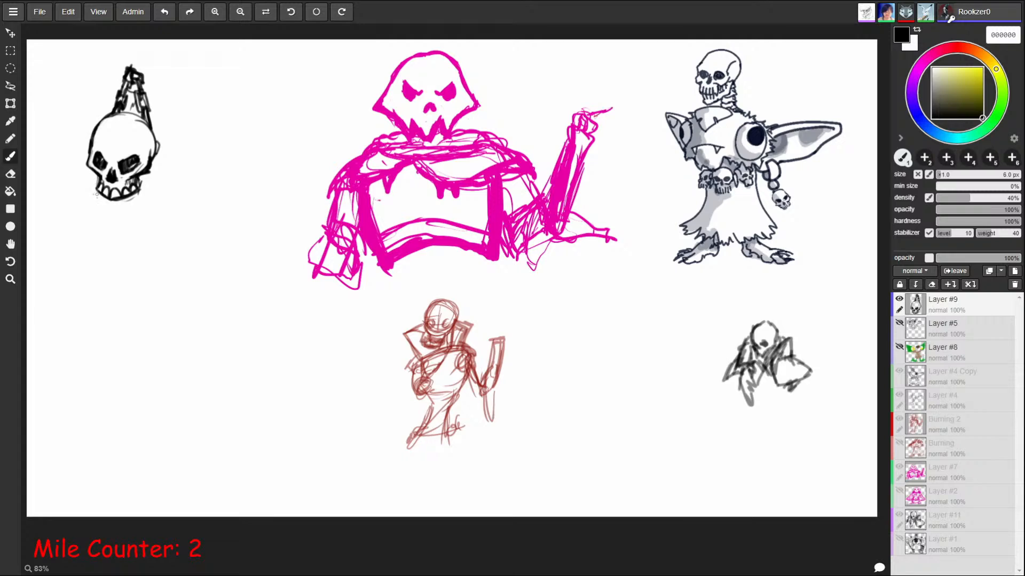
{"action": "mouse_move", "coordinate": [97, 179]}
{"action": "left_mouse_down"}
{"action": "mouse_move", "coordinate": [99, 209]}
{"action": "mouse_move", "coordinate": [120, 208]}
{"action": "mouse_move", "coordinate": [140, 175]}
{"action": "mouse_move", "coordinate": [135, 209]}
{"action": "mouse_move", "coordinate": [107, 218]}
{"action": "mouse_move", "coordinate": [100, 212]}
{"action": "mouse_move", "coordinate": [121, 216]}
{"action": "mouse_move", "coordinate": [146, 198]}
{"action": "mouse_move", "coordinate": [93, 195]}
{"action": "mouse_move", "coordinate": [96, 177]}
{"action": "mouse_move", "coordinate": [102, 201]}
{"action": "mouse_move", "coordinate": [127, 204]}
{"action": "mouse_move", "coordinate": [135, 190]}
{"action": "mouse_move", "coordinate": [128, 206]}
{"action": "mouse_move", "coordinate": [144, 198]}
{"action": "mouse_move", "coordinate": [142, 178]}
{"action": "mouse_move", "coordinate": [137, 204]}
{"action": "left_mouse_up"}
{"action": "key", "text": "ctrl+z"}
{"action": "key", "text": "e"}
{"action": "key", "text": "b"}
{"action": "key", "text": "bracketleft"}
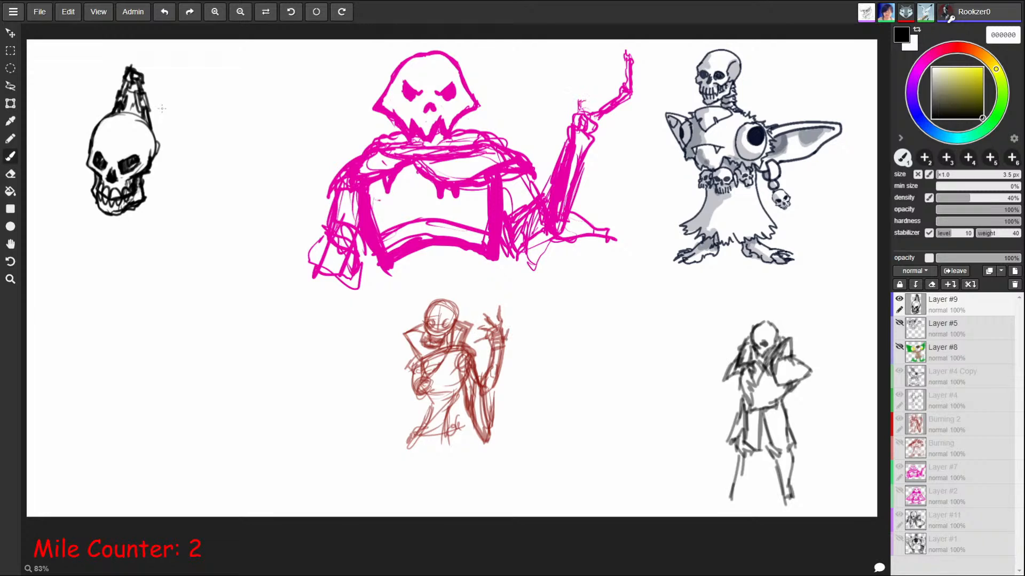
Step: Extend the chain down the rear side of the cranium with a 6 px brush
{"action": "key", "text": "bracketright"}
{"action": "key", "text": "bracketright"}
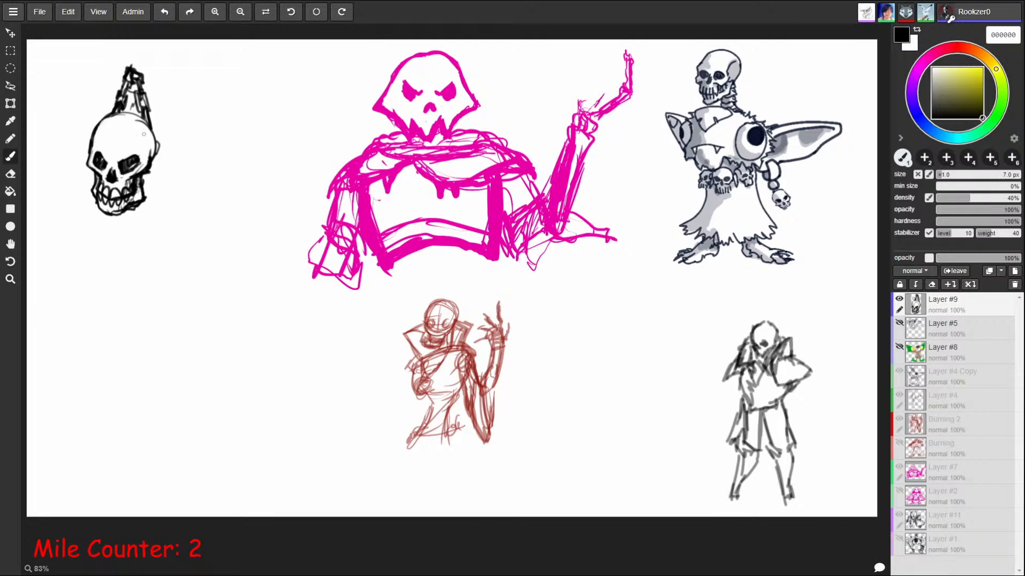
{"action": "key", "text": "bracketleft"}
{"action": "mouse_move", "coordinate": [141, 111]}
{"action": "left_mouse_down"}
{"action": "mouse_move", "coordinate": [150, 129]}
{"action": "mouse_move", "coordinate": [107, 115]}
{"action": "mouse_move", "coordinate": [116, 104]}
{"action": "mouse_move", "coordinate": [153, 125]}
{"action": "mouse_move", "coordinate": [156, 140]}
{"action": "mouse_move", "coordinate": [159, 130]}
{"action": "mouse_move", "coordinate": [153, 166]}
{"action": "mouse_move", "coordinate": [157, 143]}
{"action": "mouse_move", "coordinate": [143, 149]}
{"action": "left_mouse_up"}
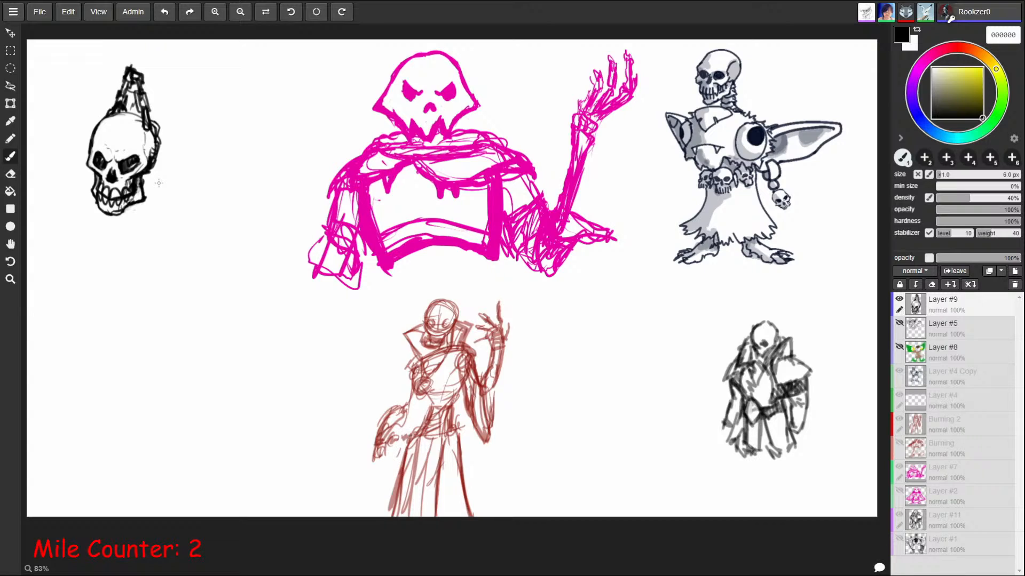
Step: Clean up the skull's teeth and lower jaw lines, alternating between eraser and brush at 6 px
{"action": "left_click_drag", "start_coordinate": [128, 206], "coordinate": [125, 211]}
{"action": "key", "text": "e"}
{"action": "key", "text": "b"}
{"action": "key", "text": "e"}
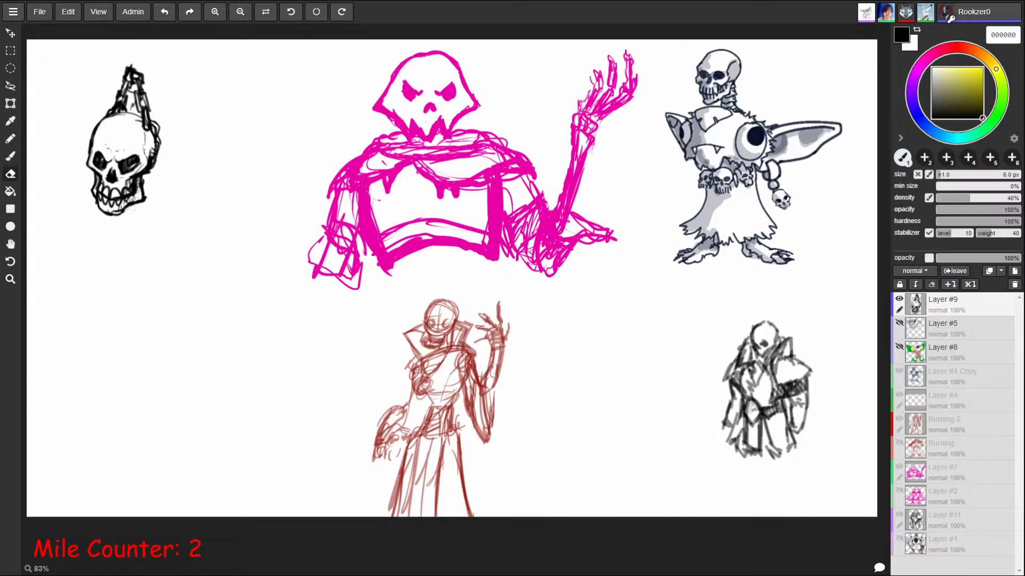
{"action": "key", "text": "b"}
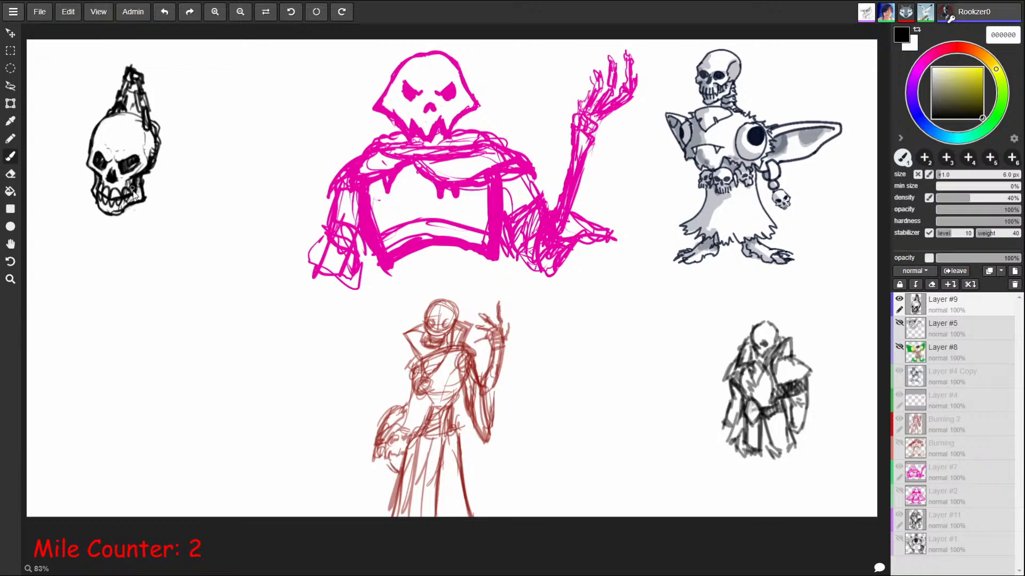
{"action": "mouse_move", "coordinate": [130, 189]}
{"action": "left_mouse_down"}
{"action": "mouse_move", "coordinate": [126, 202]}
{"action": "mouse_move", "coordinate": [122, 192]}
{"action": "left_mouse_up"}
{"action": "key", "text": "e"}
{"action": "key", "text": "b"}
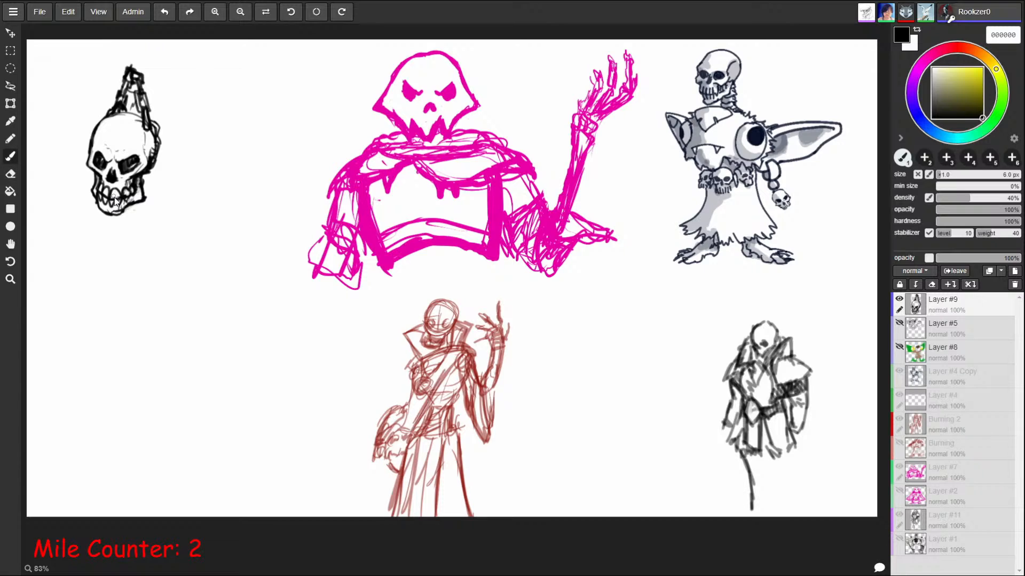
{"action": "key", "text": "e"}
{"action": "key", "text": "b"}
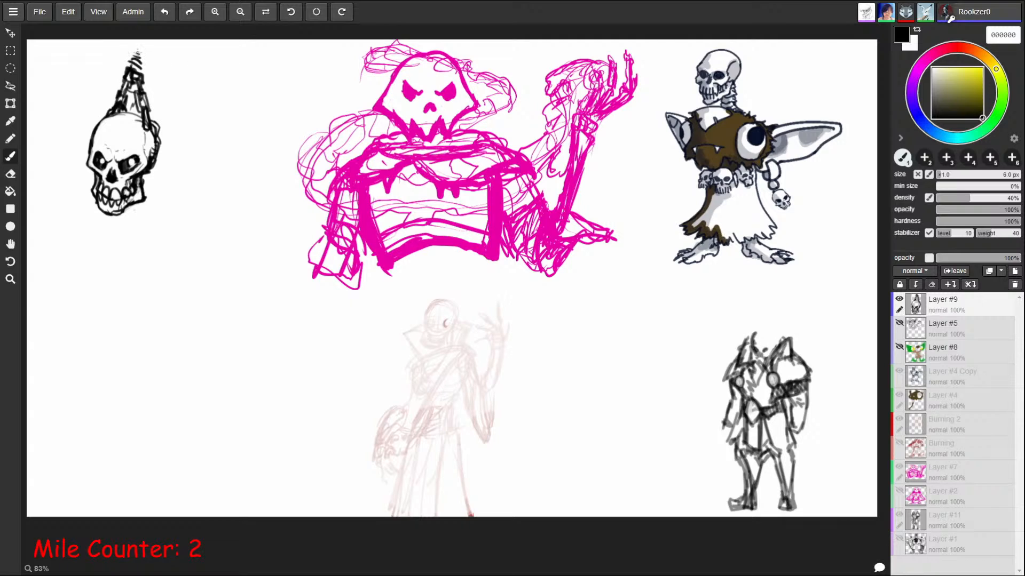
Step: Draw wrapped coils at the top of the chain and small cracks on the forehead with a 3.5 px brush
{"action": "mouse_move", "coordinate": [127, 58]}
{"action": "left_mouse_down"}
{"action": "mouse_move", "coordinate": [133, 65]}
{"action": "mouse_move", "coordinate": [137, 51]}
{"action": "mouse_move", "coordinate": [140, 71]}
{"action": "left_mouse_up"}
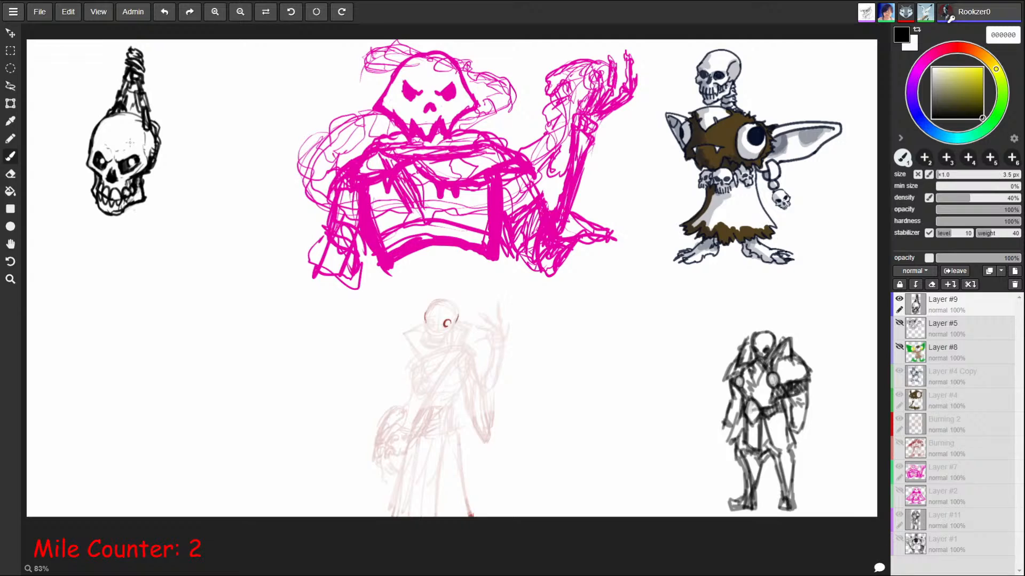
{"action": "key", "text": "bracketleft"}
{"action": "key", "text": "bracketleft"}
{"action": "key", "text": "bracketleft"}
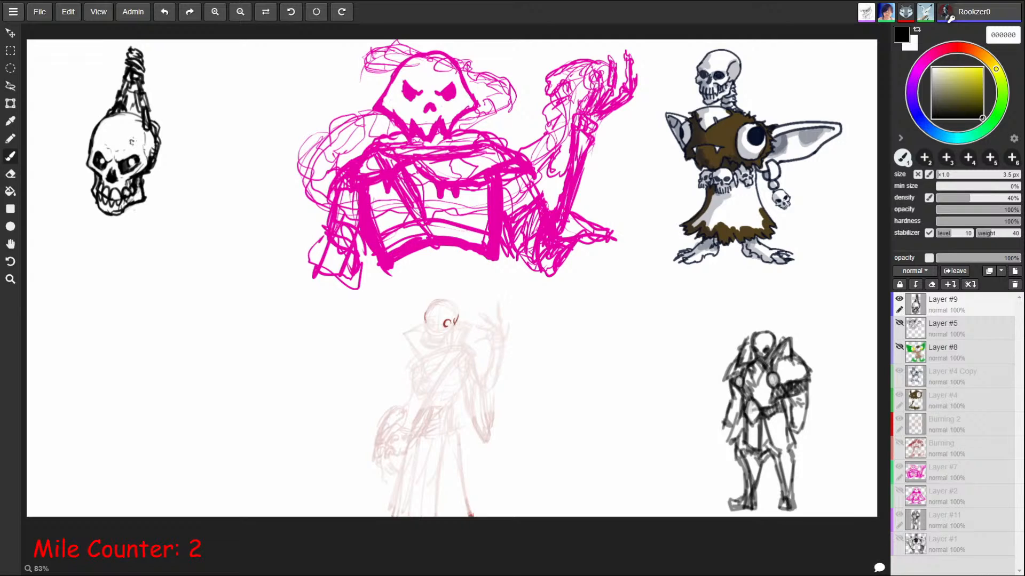
{"action": "left_click_drag", "start_coordinate": [134, 136], "coordinate": [131, 139]}
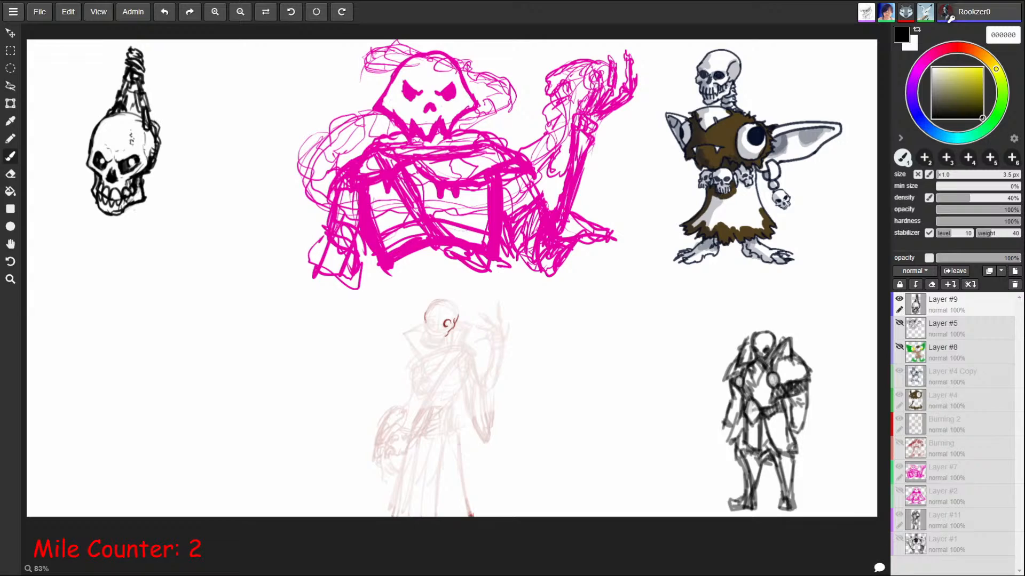
Step: Thicken the cranium's upper outline where the chain meets it, raising the brush size to 6 px
{"action": "key", "text": "bracketright"}
{"action": "key", "text": "bracketright"}
{"action": "mouse_move", "coordinate": [126, 112]}
{"action": "left_mouse_down"}
{"action": "mouse_move", "coordinate": [144, 120]}
{"action": "mouse_move", "coordinate": [98, 122]}
{"action": "left_mouse_up"}
{"action": "key", "text": "bracketright"}
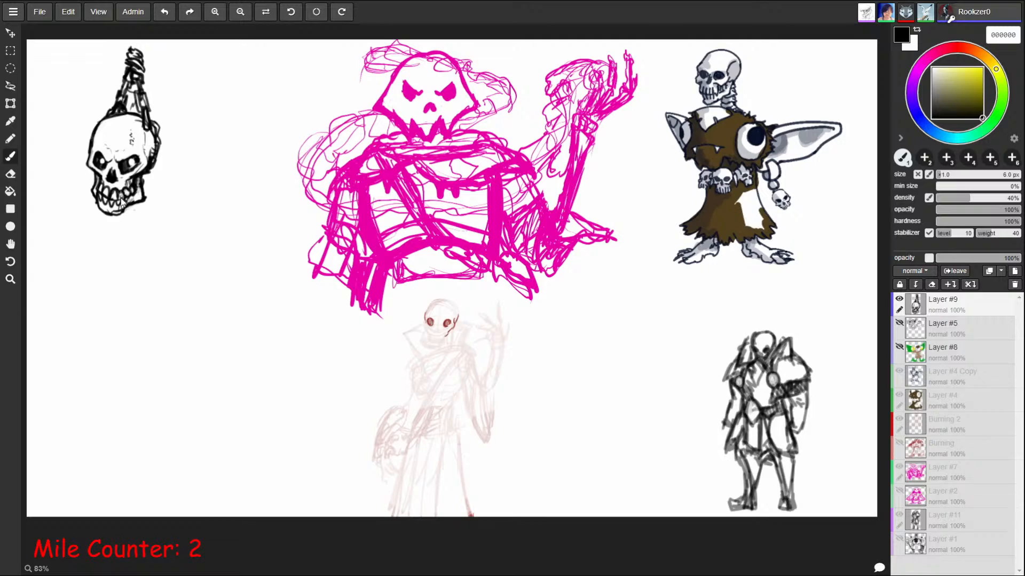
Step: Thicken the skull's jaw and rear outline with a 12 px brush, alternating with the eraser to clean up the lines
{"action": "key", "text": "e"}
{"action": "key", "text": "b"}
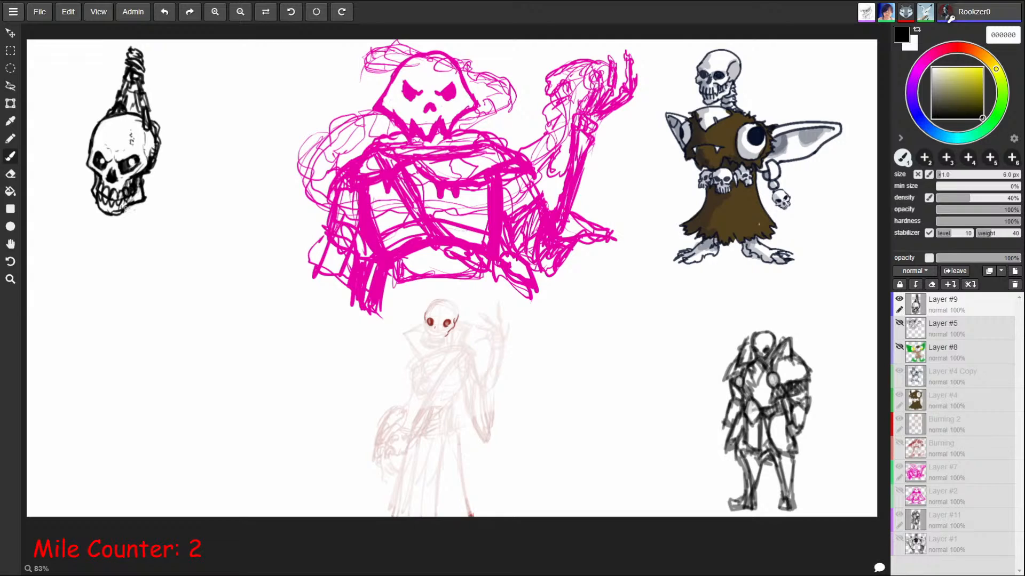
{"action": "key", "text": "]"}
{"action": "mouse_move", "coordinate": [126, 211]}
{"action": "left_mouse_down"}
{"action": "mouse_move", "coordinate": [134, 207]}
{"action": "mouse_move", "coordinate": [125, 205]}
{"action": "left_mouse_up"}
{"action": "mouse_move", "coordinate": [97, 210]}
{"action": "left_mouse_down"}
{"action": "mouse_move", "coordinate": [115, 216]}
{"action": "mouse_move", "coordinate": [107, 216]}
{"action": "mouse_move", "coordinate": [141, 201]}
{"action": "mouse_move", "coordinate": [142, 188]}
{"action": "mouse_move", "coordinate": [122, 179]}
{"action": "mouse_move", "coordinate": [128, 186]}
{"action": "left_mouse_up"}
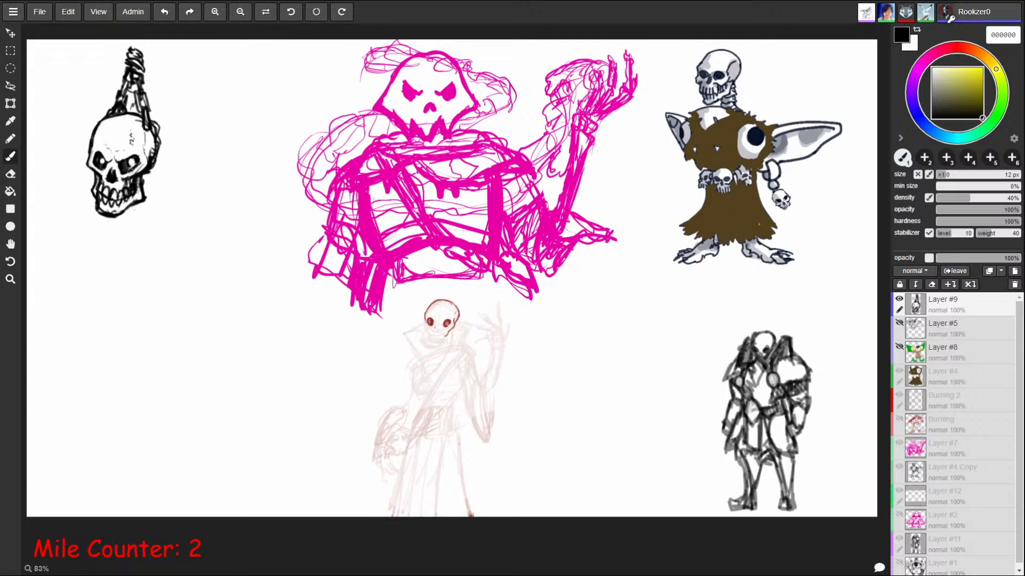
{"action": "left_click_drag", "start_coordinate": [139, 160], "coordinate": [144, 171]}
{"action": "key", "text": "e"}
{"action": "key", "text": "b"}
{"action": "key", "text": "e"}
{"action": "key", "text": "b"}
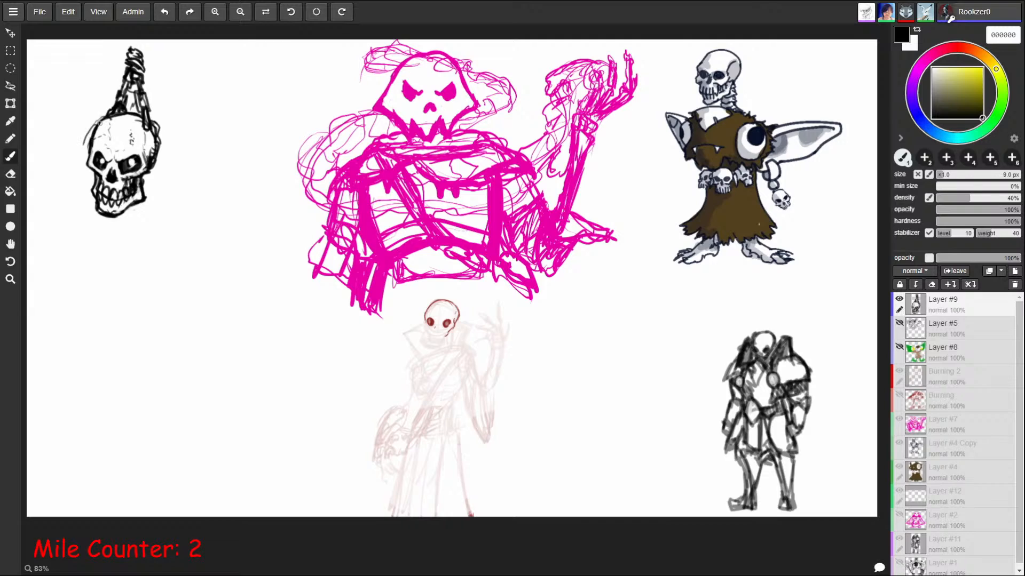
Step: Draw loose hair tufts on both sides of the cranium with a 10 px brush, and add crack marks on the forehead
{"action": "key", "text": "bracketright"}
{"action": "mouse_move", "coordinate": [100, 121]}
{"action": "left_mouse_down"}
{"action": "mouse_move", "coordinate": [81, 156]}
{"action": "mouse_move", "coordinate": [82, 137]}
{"action": "left_mouse_up"}
{"action": "left_click_drag", "start_coordinate": [113, 110], "coordinate": [78, 139]}
{"action": "mouse_move", "coordinate": [147, 110]}
{"action": "left_mouse_down"}
{"action": "mouse_move", "coordinate": [173, 170]}
{"action": "mouse_move", "coordinate": [159, 139]}
{"action": "mouse_move", "coordinate": [161, 163]}
{"action": "mouse_move", "coordinate": [154, 147]}
{"action": "mouse_move", "coordinate": [177, 146]}
{"action": "mouse_move", "coordinate": [171, 135]}
{"action": "left_mouse_up"}
{"action": "left_click", "coordinate": [135, 126]}
{"action": "left_click", "coordinate": [134, 121]}
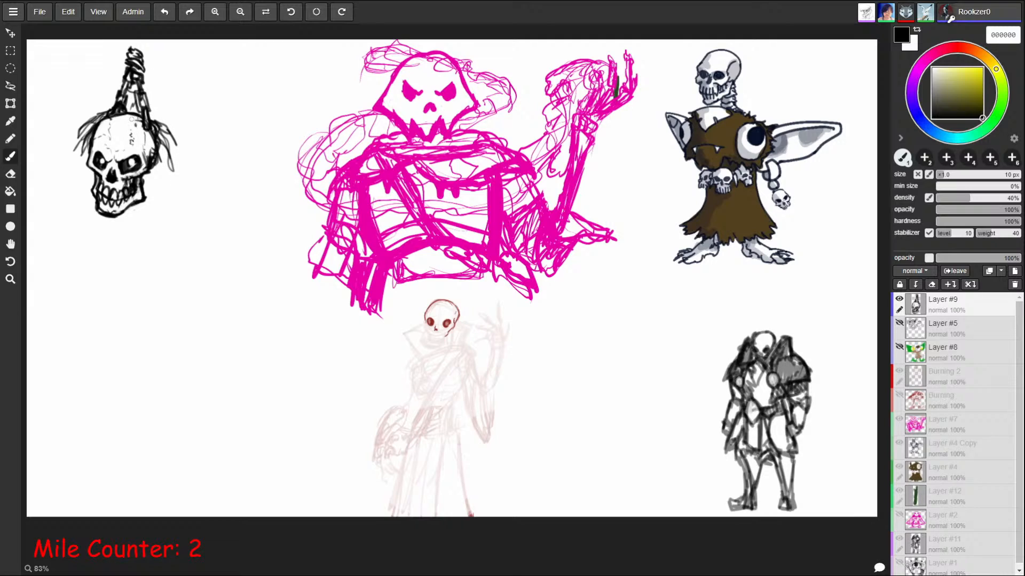
{"action": "left_click_drag", "start_coordinate": [110, 128], "coordinate": [113, 138]}
{"action": "mouse_move", "coordinate": [152, 142]}
{"action": "left_mouse_down"}
{"action": "mouse_move", "coordinate": [151, 130]}
{"action": "mouse_move", "coordinate": [144, 156]}
{"action": "mouse_move", "coordinate": [98, 169]}
{"action": "mouse_move", "coordinate": [143, 182]}
{"action": "mouse_move", "coordinate": [151, 172]}
{"action": "mouse_move", "coordinate": [125, 216]}
{"action": "mouse_move", "coordinate": [133, 209]}
{"action": "mouse_move", "coordinate": [103, 194]}
{"action": "mouse_move", "coordinate": [113, 196]}
{"action": "left_mouse_up"}
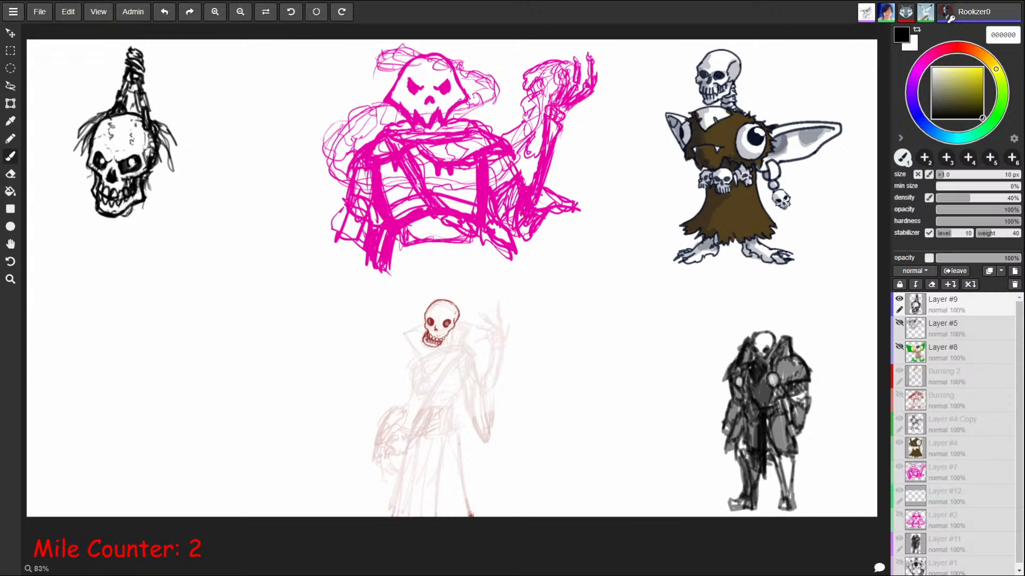
Step: Refine the cranium's cracks and chain details with a 5 px brush, and fill out the hair behind the skull at 9 px
{"action": "key", "text": "["}
{"action": "key", "text": "["}
{"action": "key", "text": "["}
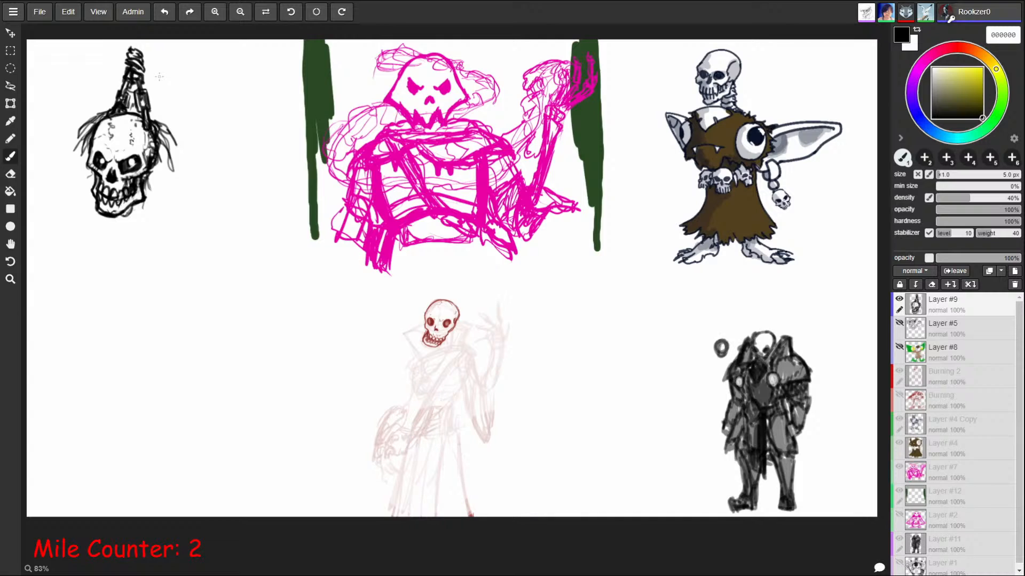
{"action": "key", "text": "bracketright"}
{"action": "key", "text": "bracketright"}
{"action": "key", "text": "bracketright"}
{"action": "key", "text": "bracketright"}
{"action": "key", "text": "bracketright"}
{"action": "key", "text": "bracketright"}
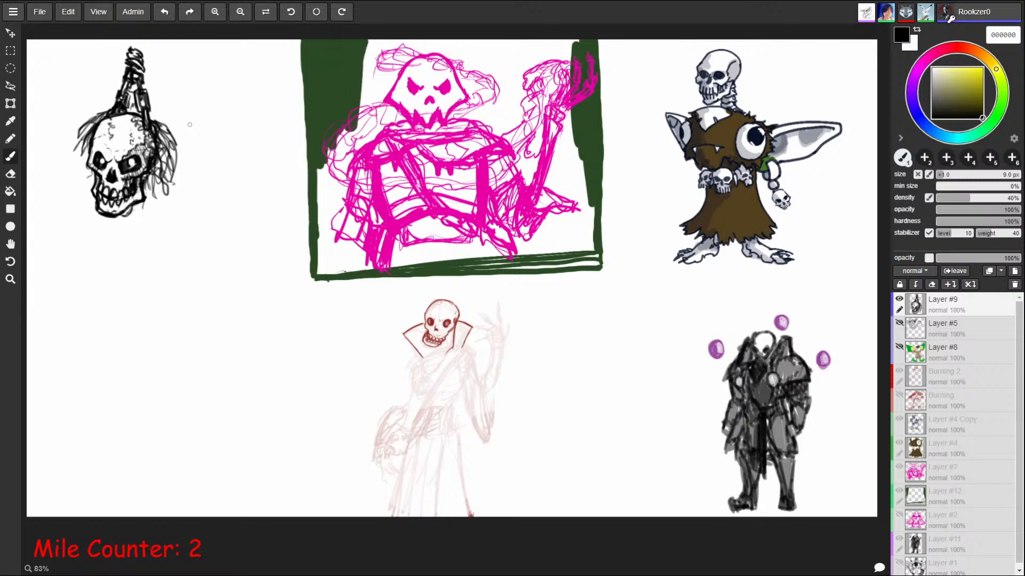
Step: Hide Layer #9 and add a new empty layer above it for the next design
{"action": "left_click", "coordinate": [899, 299]}
{"action": "left_click", "coordinate": [1015, 271]}
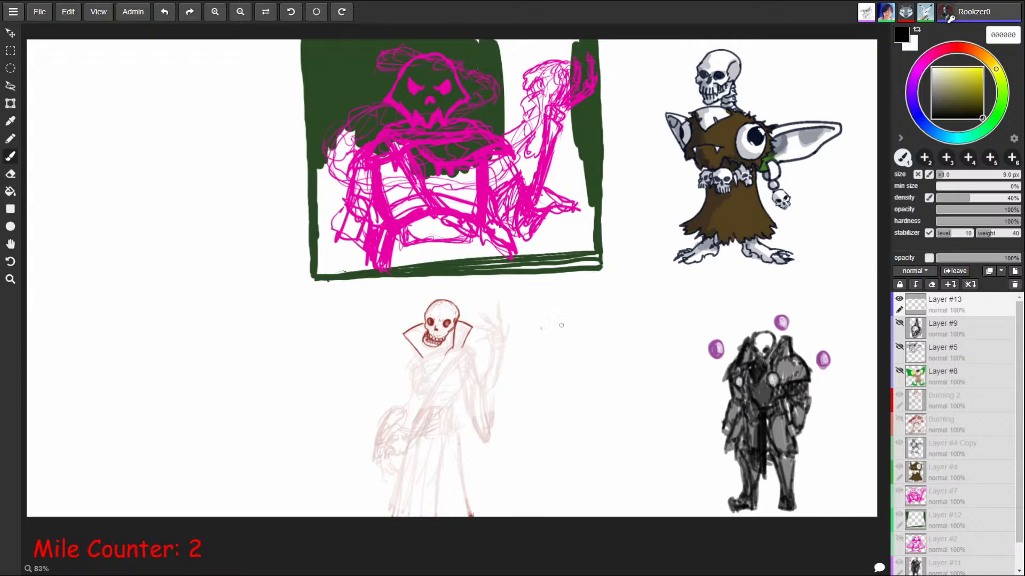
{"action": "left_click_drag", "start_coordinate": [555, 336], "coordinate": [561, 278]}
{"action": "key", "text": "Delete"}
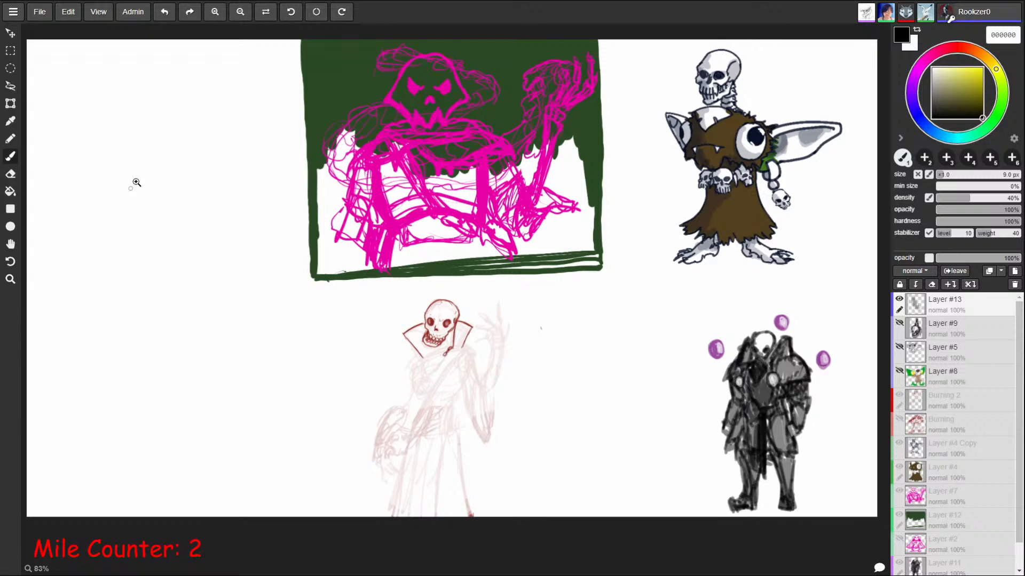
{"action": "mouse_move", "coordinate": [135, 185]}
{"action": "left_mouse_down", "text": "ctrl"}
{"action": "mouse_move", "coordinate": [210, 193]}
{"action": "mouse_move", "coordinate": [158, 200]}
{"action": "left_mouse_up", "text": "ctrl"}
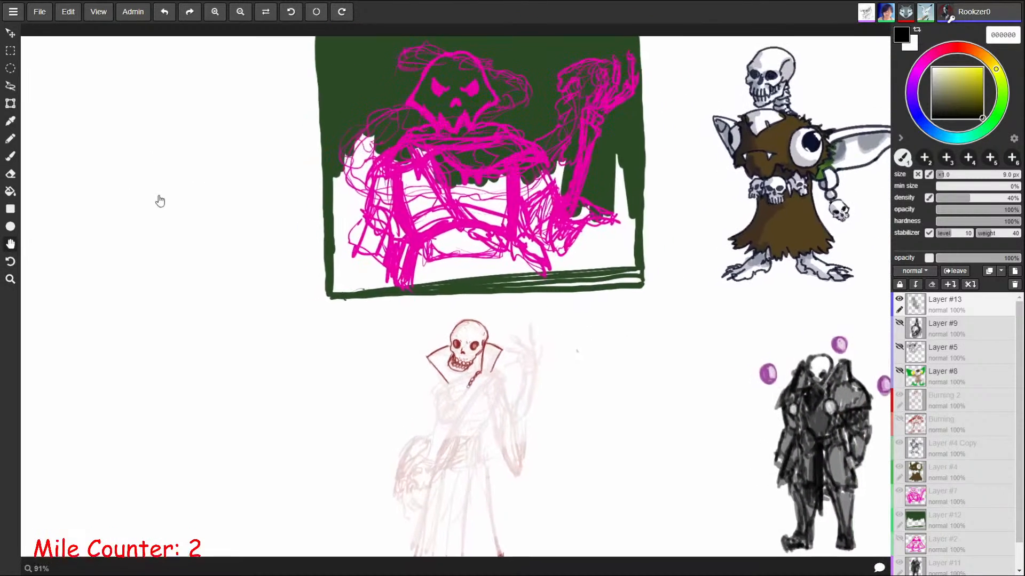
{"action": "key", "text": "b"}
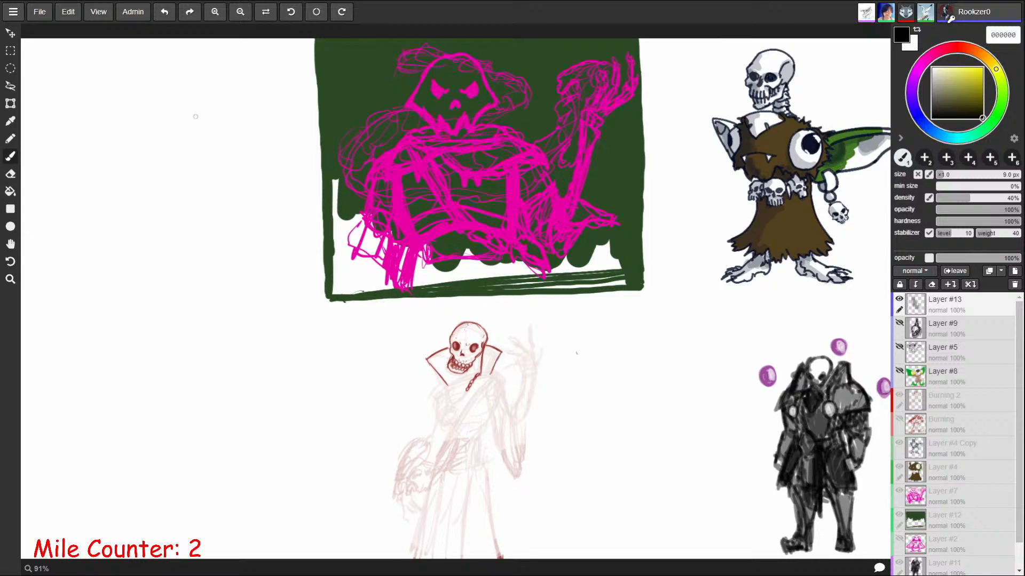
{"action": "mouse_move", "coordinate": [316, 454]}
{"action": "left_mouse_down"}
{"action": "mouse_move", "coordinate": [419, 380]}
{"action": "mouse_move", "coordinate": [409, 382]}
{"action": "left_mouse_up"}
{"action": "mouse_move", "coordinate": [665, 499]}
{"action": "left_mouse_down"}
{"action": "mouse_move", "coordinate": [756, 427]}
{"action": "mouse_move", "coordinate": [743, 450]}
{"action": "left_mouse_up"}
{"action": "key", "text": "ctrl+z"}
{"action": "key", "text": "ctrl+z"}
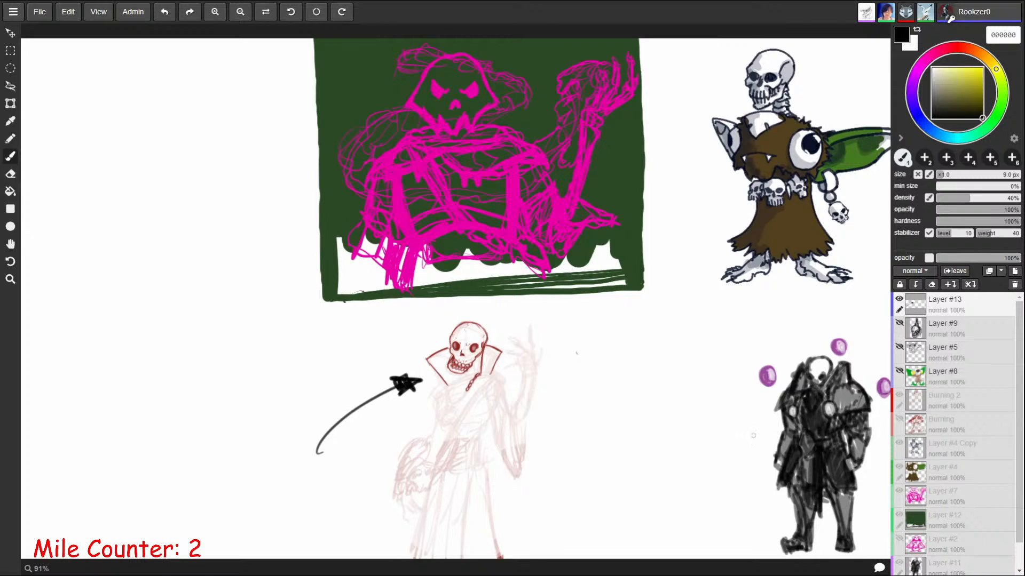
{"action": "key", "text": "ctrl+z"}
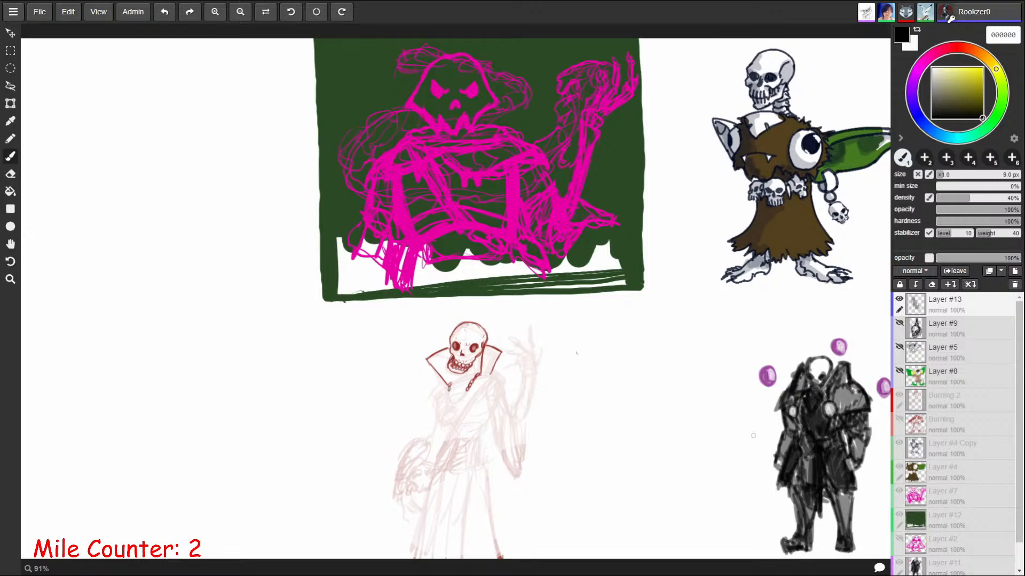
Step: Sketch a warrior's oval head, torso and waist on Layer #13 with a 9 px brush, in the empty area beside the green panel
{"action": "mouse_move", "coordinate": [124, 120]}
{"action": "left_mouse_down"}
{"action": "mouse_move", "coordinate": [109, 144]}
{"action": "mouse_move", "coordinate": [121, 168]}
{"action": "mouse_move", "coordinate": [107, 136]}
{"action": "mouse_move", "coordinate": [118, 119]}
{"action": "mouse_move", "coordinate": [119, 169]}
{"action": "left_mouse_up"}
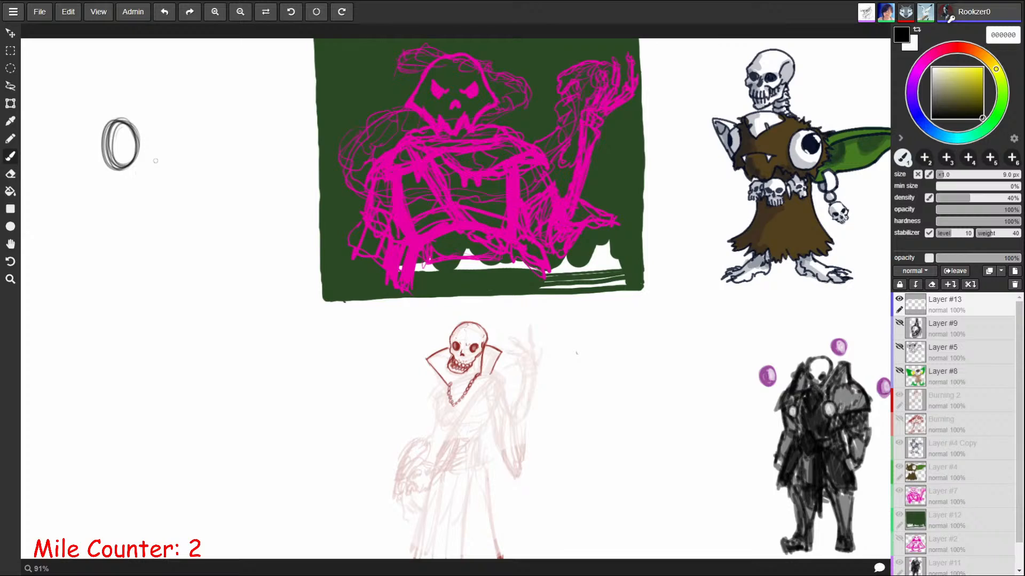
{"action": "mouse_move", "coordinate": [102, 170]}
{"action": "left_mouse_down"}
{"action": "mouse_move", "coordinate": [122, 177]}
{"action": "mouse_move", "coordinate": [98, 179]}
{"action": "mouse_move", "coordinate": [84, 211]}
{"action": "mouse_move", "coordinate": [111, 245]}
{"action": "mouse_move", "coordinate": [107, 193]}
{"action": "left_mouse_up"}
{"action": "mouse_move", "coordinate": [113, 238]}
{"action": "left_mouse_down"}
{"action": "mouse_move", "coordinate": [141, 172]}
{"action": "mouse_move", "coordinate": [128, 164]}
{"action": "mouse_move", "coordinate": [158, 195]}
{"action": "mouse_move", "coordinate": [121, 236]}
{"action": "mouse_move", "coordinate": [140, 230]}
{"action": "mouse_move", "coordinate": [88, 237]}
{"action": "mouse_move", "coordinate": [140, 234]}
{"action": "mouse_move", "coordinate": [95, 225]}
{"action": "mouse_move", "coordinate": [90, 251]}
{"action": "mouse_move", "coordinate": [115, 260]}
{"action": "mouse_move", "coordinate": [143, 236]}
{"action": "mouse_move", "coordinate": [149, 250]}
{"action": "mouse_move", "coordinate": [134, 255]}
{"action": "left_mouse_up"}
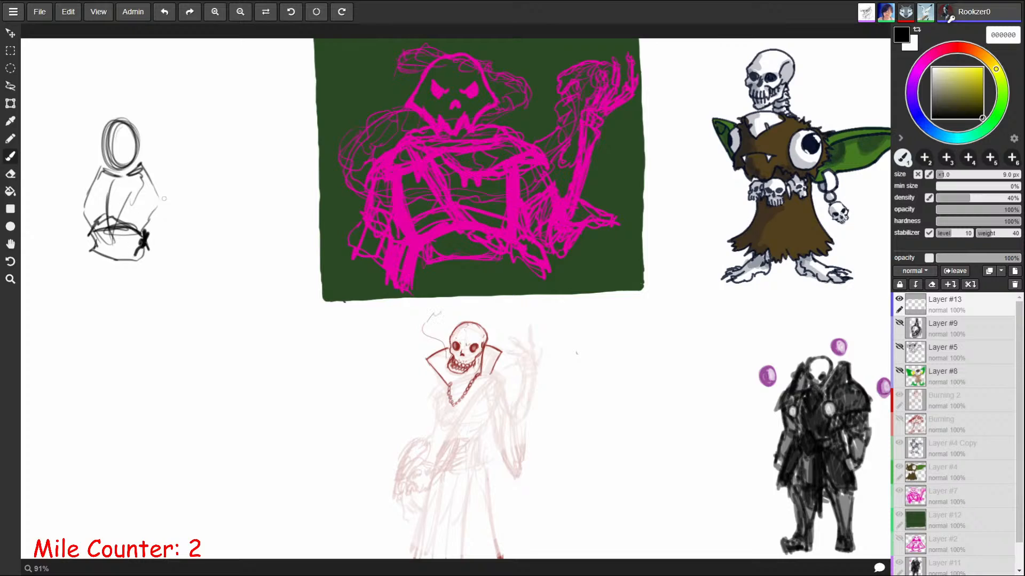
Step: Sketch a large round shield at the figure's side, with an oval boss at its centre
{"action": "mouse_move", "coordinate": [168, 184]}
{"action": "left_mouse_down"}
{"action": "mouse_move", "coordinate": [190, 251]}
{"action": "mouse_move", "coordinate": [217, 219]}
{"action": "mouse_move", "coordinate": [165, 210]}
{"action": "left_mouse_up"}
{"action": "left_click_drag", "start_coordinate": [169, 177], "coordinate": [152, 201]}
{"action": "mouse_move", "coordinate": [170, 182]}
{"action": "left_mouse_down"}
{"action": "mouse_move", "coordinate": [155, 191]}
{"action": "mouse_move", "coordinate": [155, 255]}
{"action": "mouse_move", "coordinate": [190, 267]}
{"action": "left_mouse_up"}
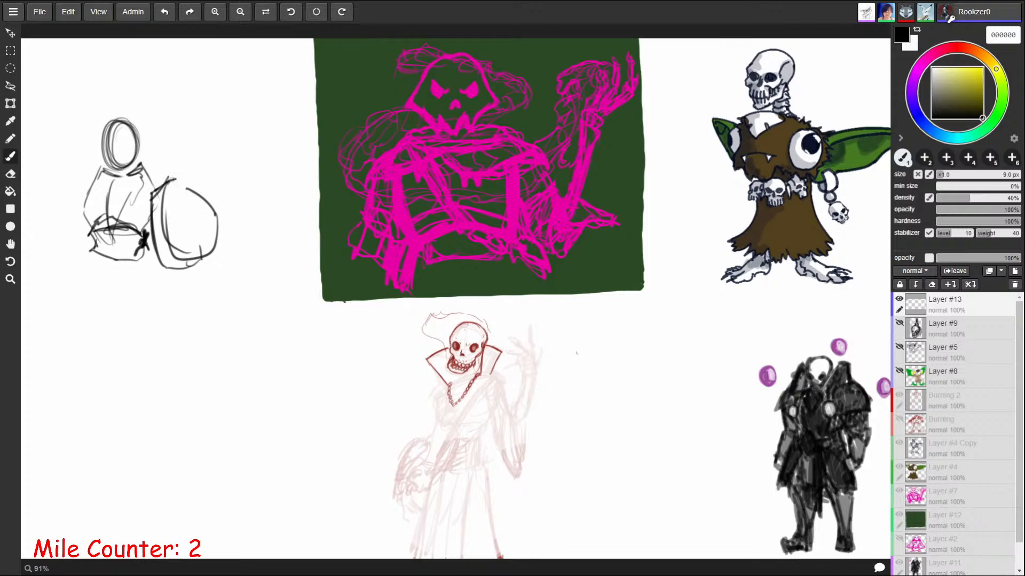
{"action": "mouse_move", "coordinate": [173, 179]}
{"action": "left_mouse_down"}
{"action": "mouse_move", "coordinate": [213, 204]}
{"action": "mouse_move", "coordinate": [209, 261]}
{"action": "left_mouse_up"}
{"action": "left_click_drag", "start_coordinate": [186, 210], "coordinate": [205, 233]}
{"action": "mouse_move", "coordinate": [191, 206]}
{"action": "left_mouse_down"}
{"action": "mouse_move", "coordinate": [207, 231]}
{"action": "mouse_move", "coordinate": [189, 233]}
{"action": "mouse_move", "coordinate": [205, 237]}
{"action": "mouse_move", "coordinate": [187, 201]}
{"action": "left_mouse_up"}
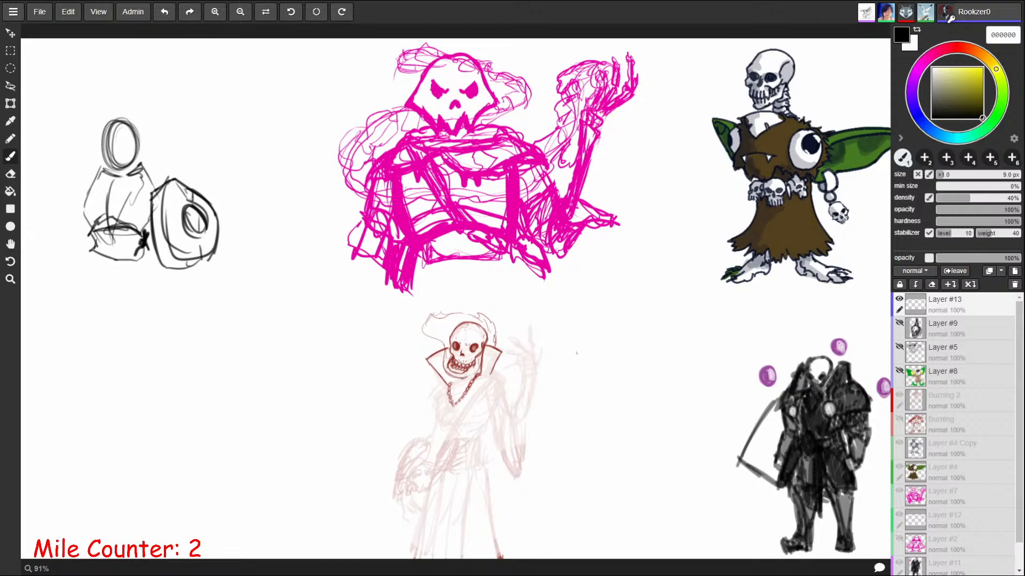
Step: Draw plank lines across the shield and add a rim with a row of rivets along its inner edge
{"action": "mouse_move", "coordinate": [174, 207]}
{"action": "left_mouse_down"}
{"action": "mouse_move", "coordinate": [193, 238]}
{"action": "mouse_move", "coordinate": [192, 260]}
{"action": "mouse_move", "coordinate": [205, 210]}
{"action": "mouse_move", "coordinate": [207, 247]}
{"action": "left_mouse_up"}
{"action": "mouse_move", "coordinate": [174, 179]}
{"action": "left_mouse_down"}
{"action": "mouse_move", "coordinate": [150, 196]}
{"action": "mouse_move", "coordinate": [148, 216]}
{"action": "mouse_move", "coordinate": [159, 187]}
{"action": "mouse_move", "coordinate": [156, 216]}
{"action": "left_mouse_up"}
{"action": "left_click", "coordinate": [157, 235]}
{"action": "left_click", "coordinate": [163, 251]}
{"action": "left_click", "coordinate": [173, 262]}
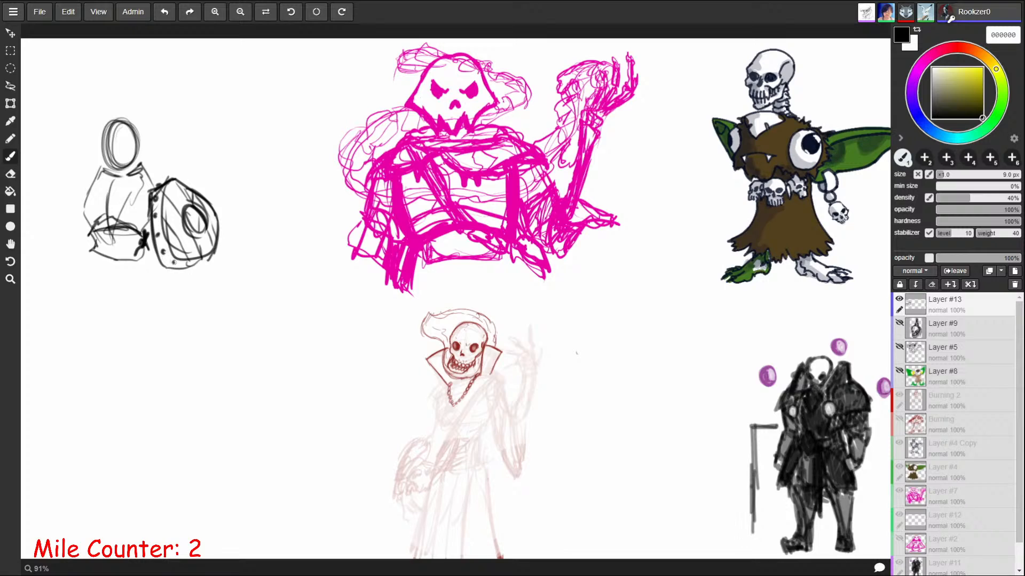
{"action": "left_click", "coordinate": [190, 264]}
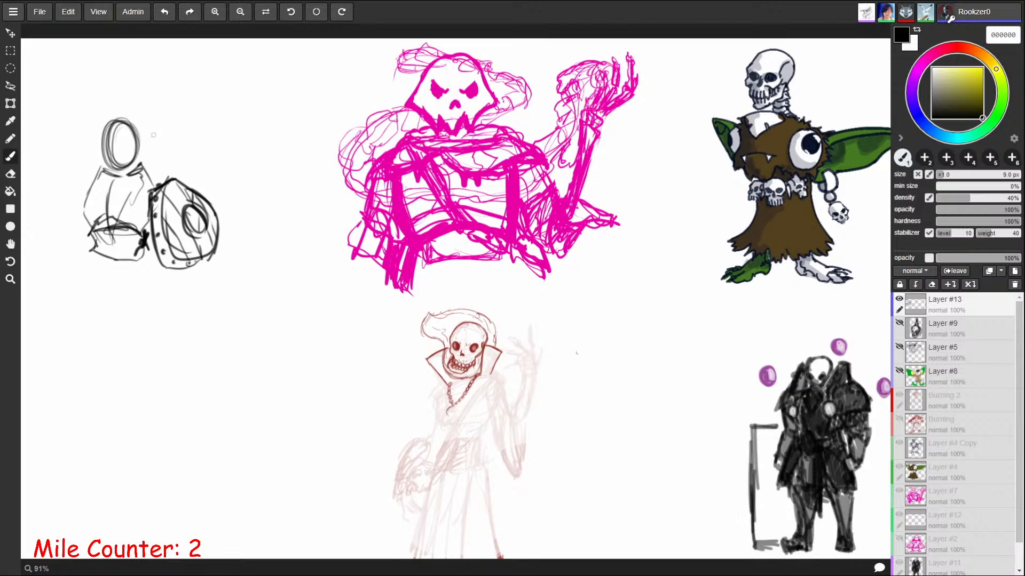
Step: Draw a pointed pauldron above the shield and an upright collar guard with angular shoulder plates on the opposite shoulder
{"action": "mouse_move", "coordinate": [134, 175]}
{"action": "left_mouse_down"}
{"action": "mouse_move", "coordinate": [161, 137]}
{"action": "mouse_move", "coordinate": [191, 184]}
{"action": "mouse_move", "coordinate": [129, 187]}
{"action": "mouse_move", "coordinate": [150, 207]}
{"action": "mouse_move", "coordinate": [131, 198]}
{"action": "mouse_move", "coordinate": [159, 143]}
{"action": "mouse_move", "coordinate": [166, 160]}
{"action": "mouse_move", "coordinate": [150, 175]}
{"action": "mouse_move", "coordinate": [166, 160]}
{"action": "mouse_move", "coordinate": [194, 186]}
{"action": "left_mouse_up"}
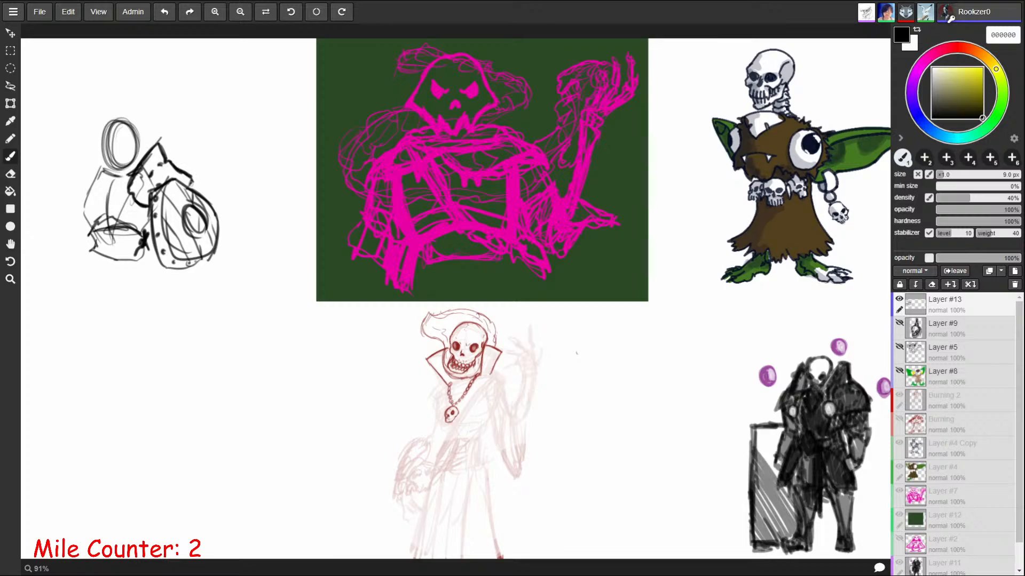
{"action": "left_click_drag", "start_coordinate": [97, 193], "coordinate": [93, 143]}
{"action": "mouse_move", "coordinate": [98, 143]}
{"action": "left_mouse_down"}
{"action": "mouse_move", "coordinate": [86, 144]}
{"action": "mouse_move", "coordinate": [100, 185]}
{"action": "mouse_move", "coordinate": [84, 196]}
{"action": "mouse_move", "coordinate": [79, 138]}
{"action": "mouse_move", "coordinate": [100, 145]}
{"action": "mouse_move", "coordinate": [72, 159]}
{"action": "mouse_move", "coordinate": [91, 189]}
{"action": "left_mouse_up"}
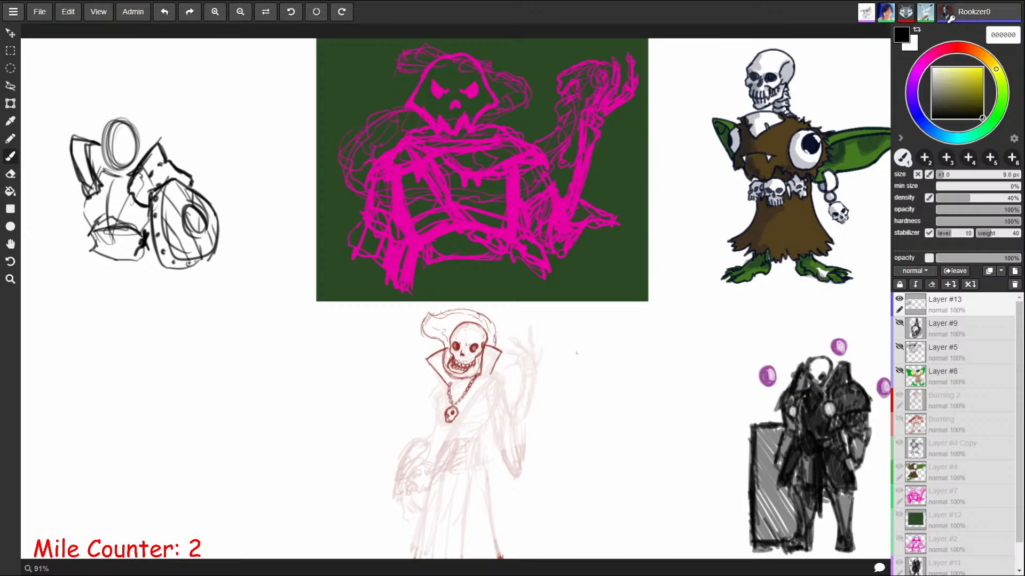
{"action": "mouse_move", "coordinate": [92, 144]}
{"action": "left_mouse_down"}
{"action": "mouse_move", "coordinate": [95, 175]}
{"action": "mouse_move", "coordinate": [46, 188]}
{"action": "mouse_move", "coordinate": [91, 205]}
{"action": "mouse_move", "coordinate": [94, 194]}
{"action": "mouse_move", "coordinate": [91, 237]}
{"action": "mouse_move", "coordinate": [125, 220]}
{"action": "mouse_move", "coordinate": [129, 240]}
{"action": "mouse_move", "coordinate": [82, 253]}
{"action": "left_mouse_up"}
Step: Darken the waist piece with a skull ornament, and draw the free arm with a weapon hanging on a long line
{"action": "mouse_move", "coordinate": [88, 250]}
{"action": "left_mouse_down"}
{"action": "mouse_move", "coordinate": [95, 260]}
{"action": "mouse_move", "coordinate": [118, 258]}
{"action": "mouse_move", "coordinate": [132, 246]}
{"action": "mouse_move", "coordinate": [129, 231]}
{"action": "mouse_move", "coordinate": [143, 252]}
{"action": "mouse_move", "coordinate": [136, 258]}
{"action": "mouse_move", "coordinate": [149, 253]}
{"action": "left_mouse_up"}
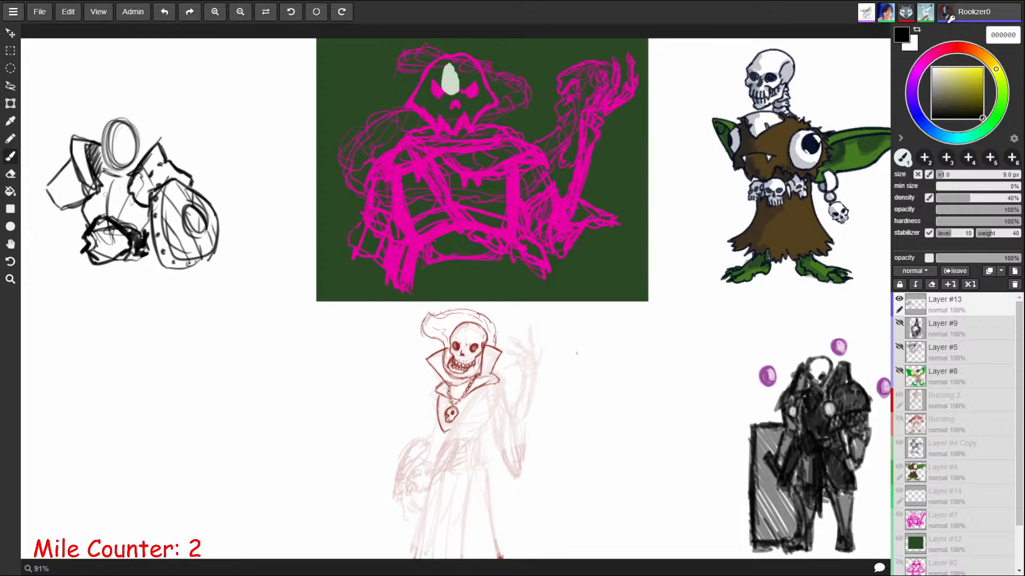
{"action": "mouse_move", "coordinate": [88, 240]}
{"action": "left_mouse_down"}
{"action": "mouse_move", "coordinate": [116, 238]}
{"action": "mouse_move", "coordinate": [109, 255]}
{"action": "mouse_move", "coordinate": [111, 234]}
{"action": "left_mouse_up"}
{"action": "mouse_move", "coordinate": [88, 242]}
{"action": "left_mouse_down"}
{"action": "mouse_move", "coordinate": [98, 233]}
{"action": "mouse_move", "coordinate": [86, 238]}
{"action": "mouse_move", "coordinate": [100, 249]}
{"action": "mouse_move", "coordinate": [110, 238]}
{"action": "mouse_move", "coordinate": [102, 254]}
{"action": "left_mouse_up"}
{"action": "mouse_move", "coordinate": [68, 206]}
{"action": "left_mouse_down"}
{"action": "mouse_move", "coordinate": [65, 218]}
{"action": "mouse_move", "coordinate": [83, 226]}
{"action": "mouse_move", "coordinate": [65, 226]}
{"action": "left_mouse_up"}
{"action": "mouse_move", "coordinate": [65, 222]}
{"action": "left_mouse_down"}
{"action": "mouse_move", "coordinate": [84, 233]}
{"action": "mouse_move", "coordinate": [45, 281]}
{"action": "mouse_move", "coordinate": [36, 318]}
{"action": "mouse_move", "coordinate": [46, 312]}
{"action": "left_mouse_up"}
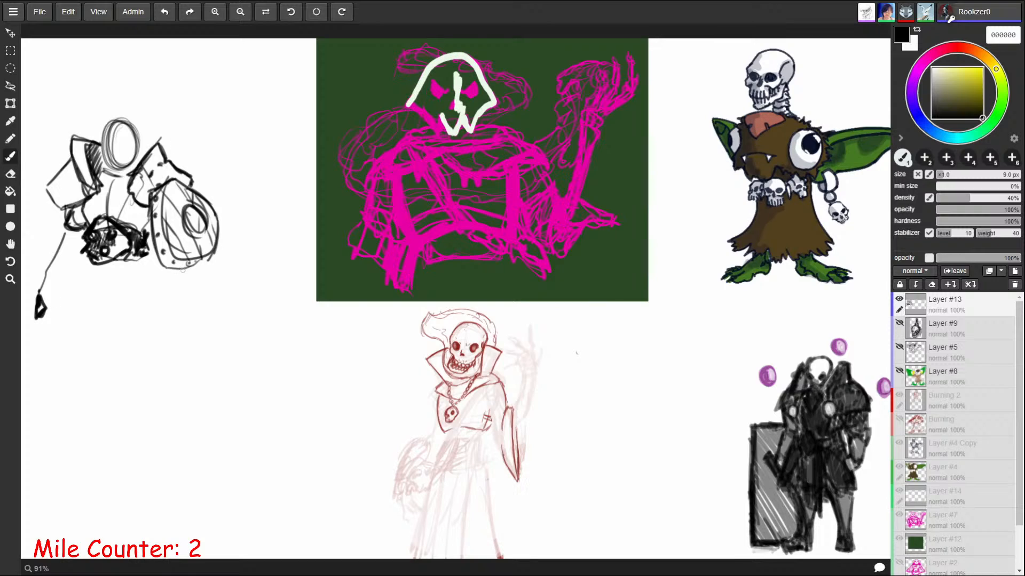
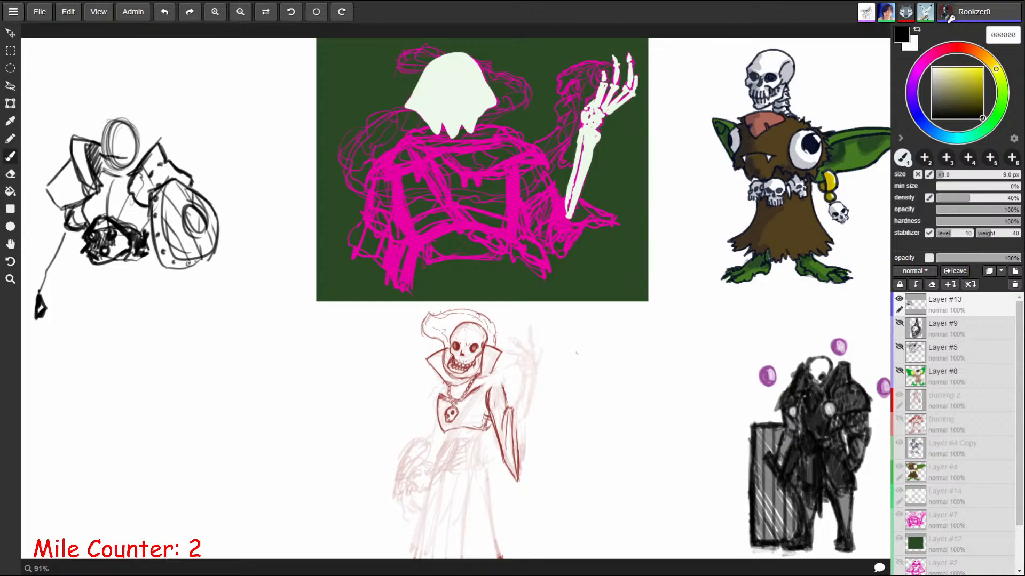
Step: Sketch faint facial guidelines inside the head oval, reducing the brush size to 4 px
{"action": "mouse_move", "coordinate": [109, 156]}
{"action": "left_mouse_down"}
{"action": "mouse_move", "coordinate": [128, 166]}
{"action": "mouse_move", "coordinate": [119, 167]}
{"action": "left_mouse_up"}
{"action": "key", "text": "]"}
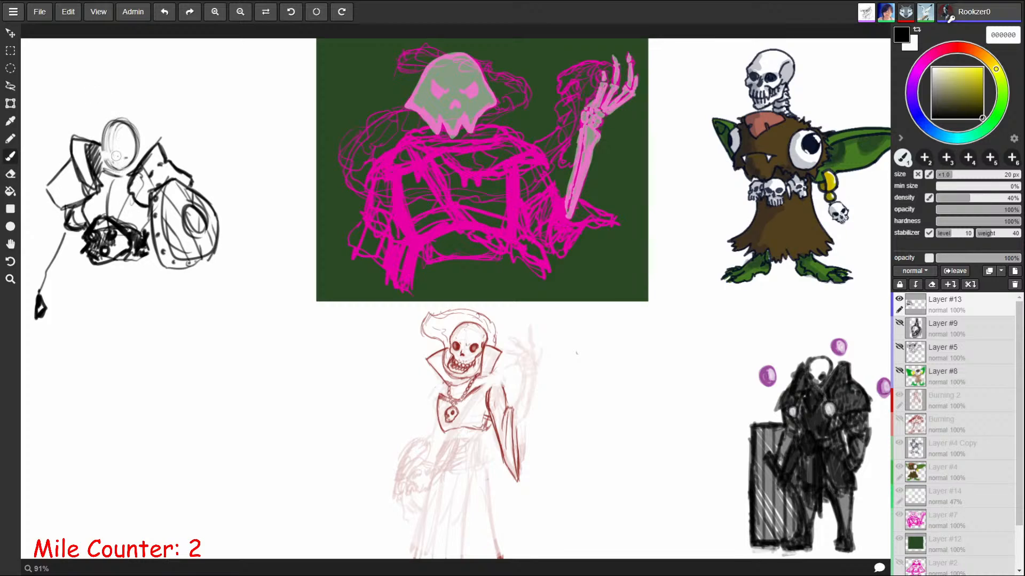
{"action": "key", "text": "bracketleft"}
{"action": "key", "text": "bracketleft"}
{"action": "key", "text": "bracketleft"}
{"action": "key", "text": "bracketleft"}
{"action": "key", "text": "bracketleft"}
{"action": "key", "text": "bracketleft"}
{"action": "key", "text": "bracketleft"}
{"action": "mouse_move", "coordinate": [100, 172]}
{"action": "left_mouse_down"}
{"action": "mouse_move", "coordinate": [124, 176]}
{"action": "mouse_move", "coordinate": [148, 151]}
{"action": "left_mouse_up"}
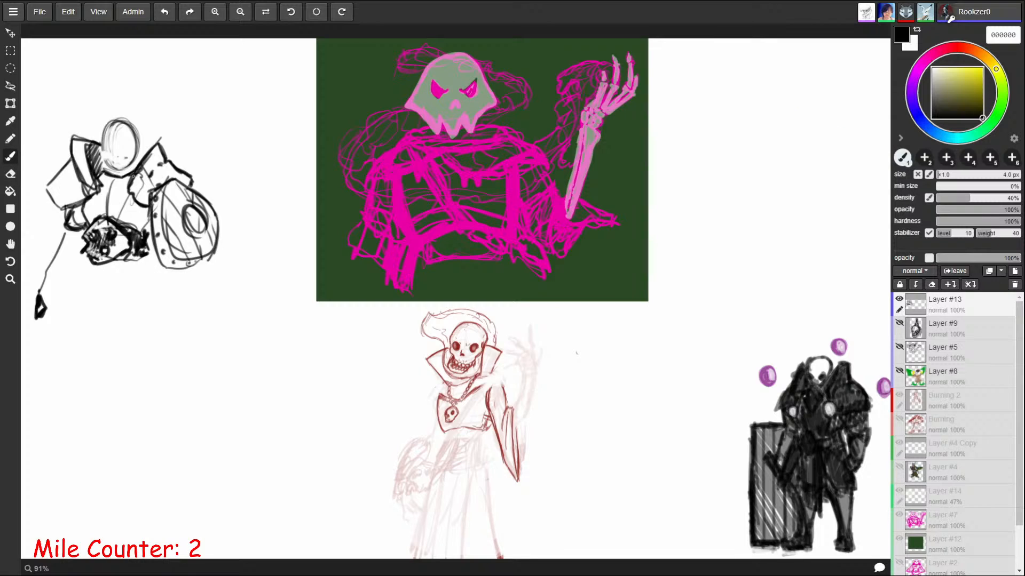
Step: Add a chest line and thicken the head's outline with a 6 px brush
{"action": "left_click_drag", "start_coordinate": [121, 194], "coordinate": [133, 204]}
{"action": "mouse_move", "coordinate": [139, 167]}
{"action": "left_mouse_down"}
{"action": "mouse_move", "coordinate": [155, 144]}
{"action": "mouse_move", "coordinate": [106, 163]}
{"action": "mouse_move", "coordinate": [123, 174]}
{"action": "mouse_move", "coordinate": [137, 146]}
{"action": "mouse_move", "coordinate": [99, 136]}
{"action": "left_mouse_up"}
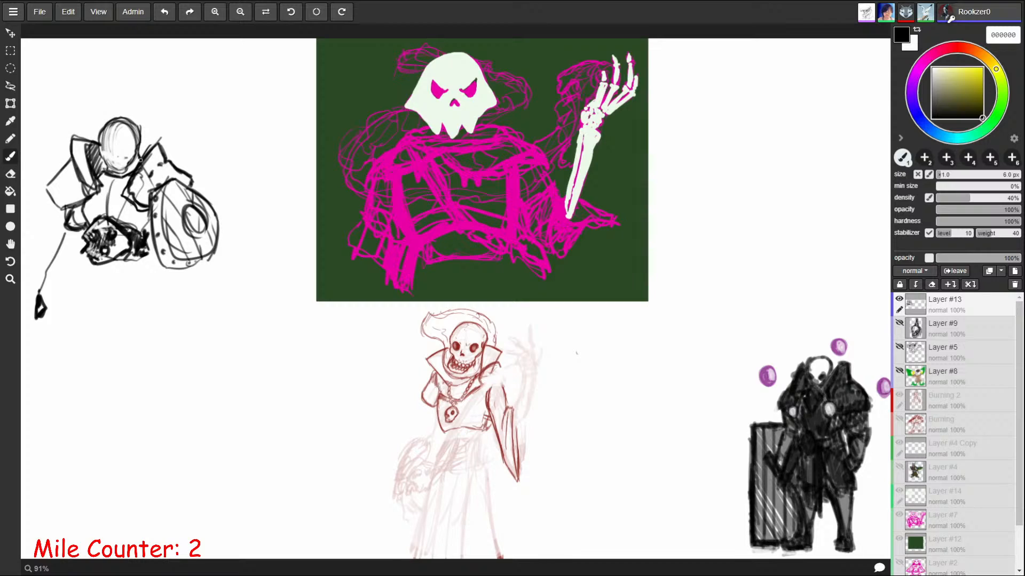
{"action": "left_click_drag", "start_coordinate": [140, 159], "coordinate": [135, 168]}
{"action": "left_click_drag", "start_coordinate": [104, 127], "coordinate": [136, 120]}
Step: Strengthen the shoulder plate outlines, draw a round emblem on the outer plate, and sketch a gaunt, skull-like face
{"action": "left_click_drag", "start_coordinate": [100, 182], "coordinate": [98, 193]}
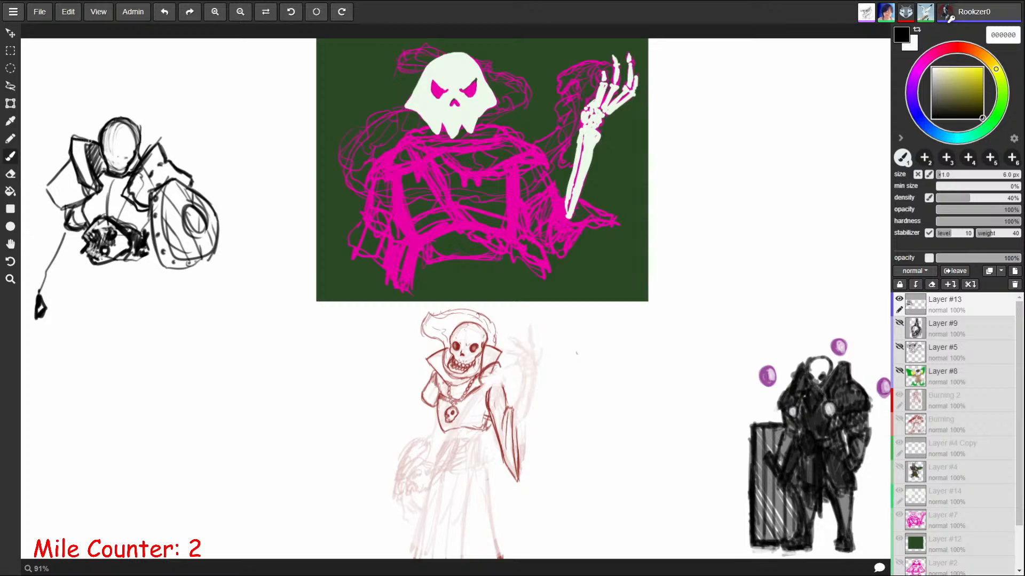
{"action": "mouse_move", "coordinate": [69, 156]}
{"action": "left_mouse_down"}
{"action": "mouse_move", "coordinate": [57, 171]}
{"action": "mouse_move", "coordinate": [69, 202]}
{"action": "mouse_move", "coordinate": [52, 180]}
{"action": "mouse_move", "coordinate": [56, 206]}
{"action": "left_mouse_up"}
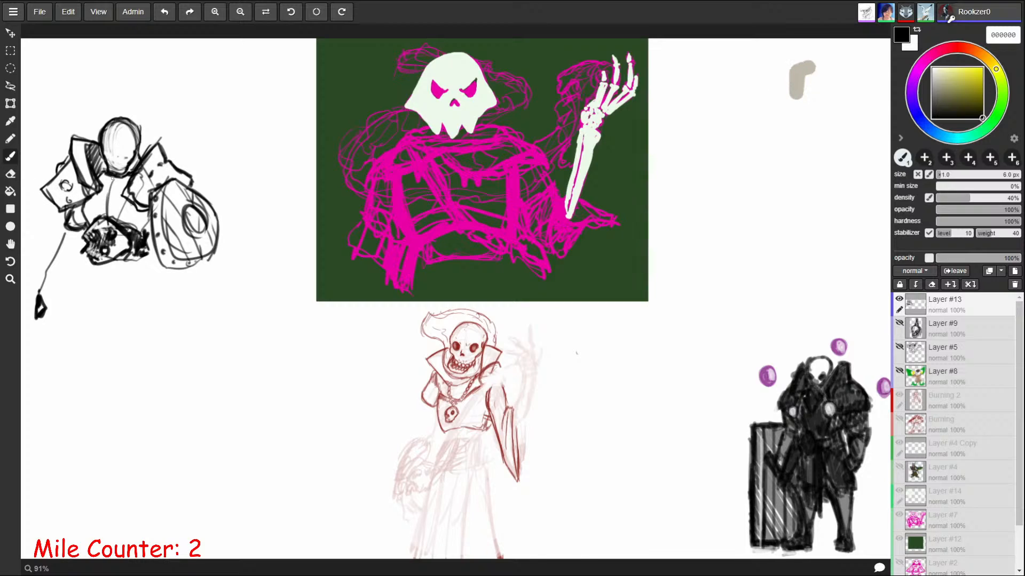
{"action": "left_click_drag", "start_coordinate": [143, 160], "coordinate": [167, 158]}
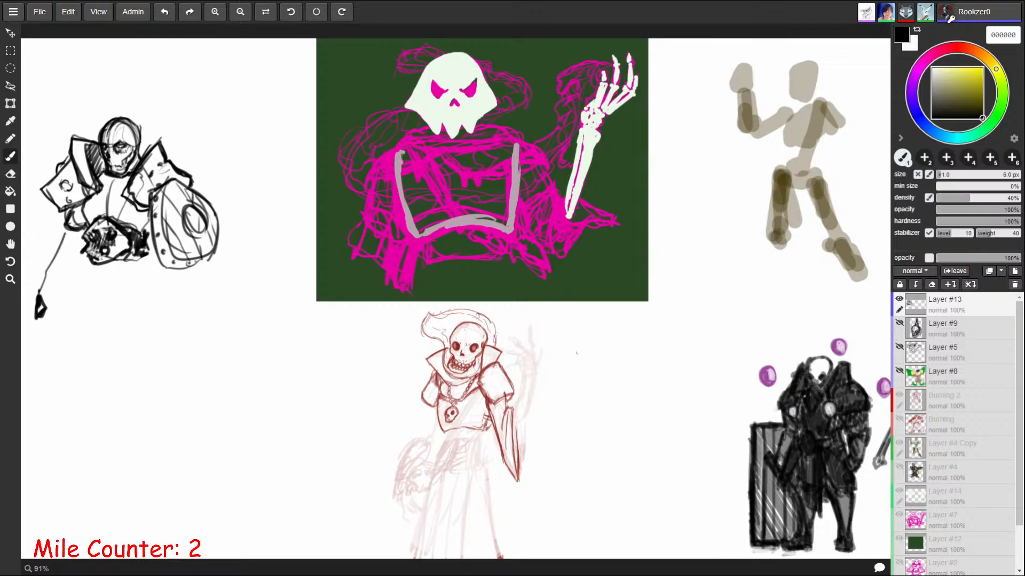
Step: Draw short dark hair over the top and sides of the head with a 10 px brush
{"action": "key", "text": "]"}
{"action": "key", "text": "]"}
{"action": "key", "text": "]"}
{"action": "key", "text": "]"}
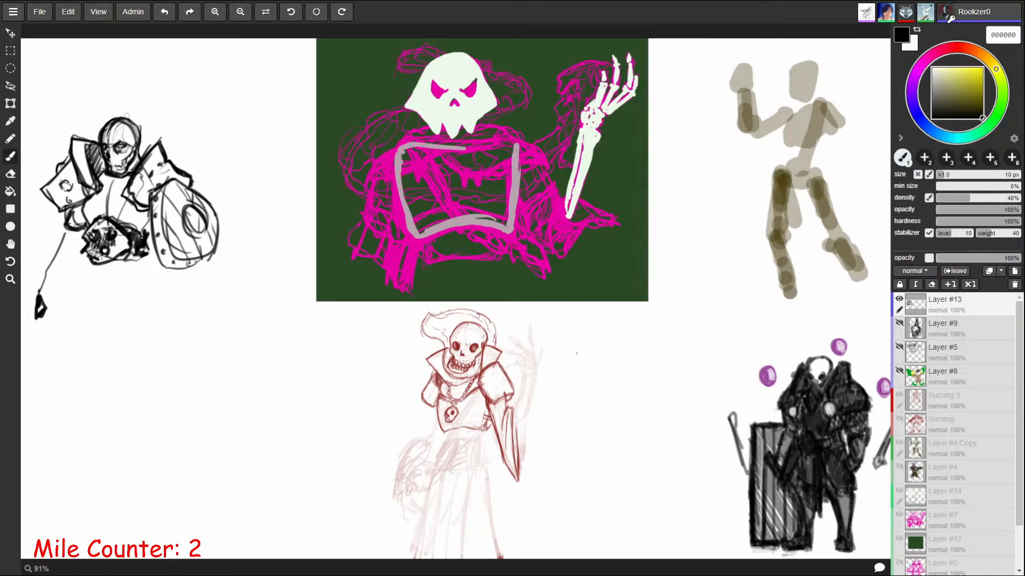
{"action": "mouse_move", "coordinate": [111, 112]}
{"action": "left_mouse_down"}
{"action": "mouse_move", "coordinate": [102, 130]}
{"action": "mouse_move", "coordinate": [125, 119]}
{"action": "mouse_move", "coordinate": [102, 118]}
{"action": "mouse_move", "coordinate": [100, 128]}
{"action": "mouse_move", "coordinate": [104, 116]}
{"action": "mouse_move", "coordinate": [123, 119]}
{"action": "mouse_move", "coordinate": [137, 142]}
{"action": "mouse_move", "coordinate": [134, 117]}
{"action": "mouse_move", "coordinate": [136, 159]}
{"action": "mouse_move", "coordinate": [144, 154]}
{"action": "left_mouse_up"}
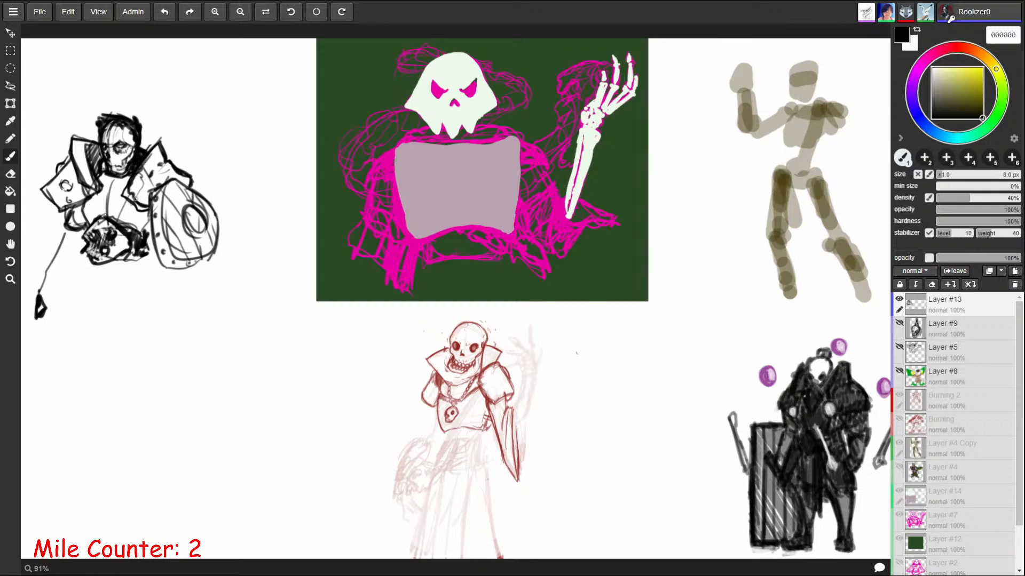
Step: Draw the breastplate's contour and panel lines between neck and waist with a 7 px brush
{"action": "key", "text": "["}
{"action": "left_click_drag", "start_coordinate": [86, 200], "coordinate": [87, 226]}
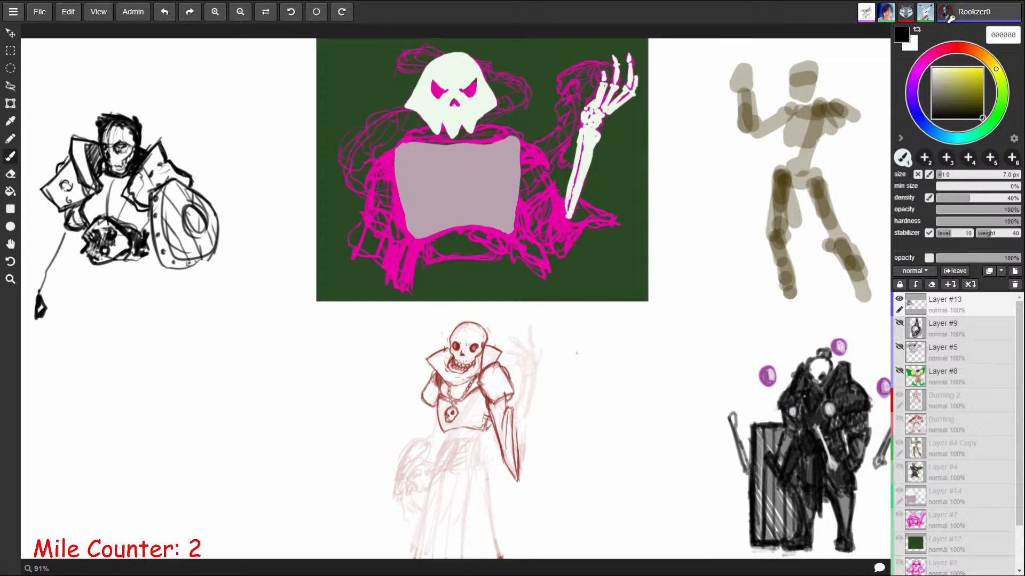
{"action": "mouse_move", "coordinate": [113, 177]}
{"action": "left_mouse_down"}
{"action": "mouse_move", "coordinate": [103, 202]}
{"action": "mouse_move", "coordinate": [151, 210]}
{"action": "left_mouse_up"}
{"action": "left_click_drag", "start_coordinate": [114, 204], "coordinate": [152, 215]}
{"action": "mouse_move", "coordinate": [113, 175]}
{"action": "left_mouse_down"}
{"action": "mouse_move", "coordinate": [95, 223]}
{"action": "mouse_move", "coordinate": [149, 223]}
{"action": "mouse_move", "coordinate": [77, 235]}
{"action": "left_mouse_up"}
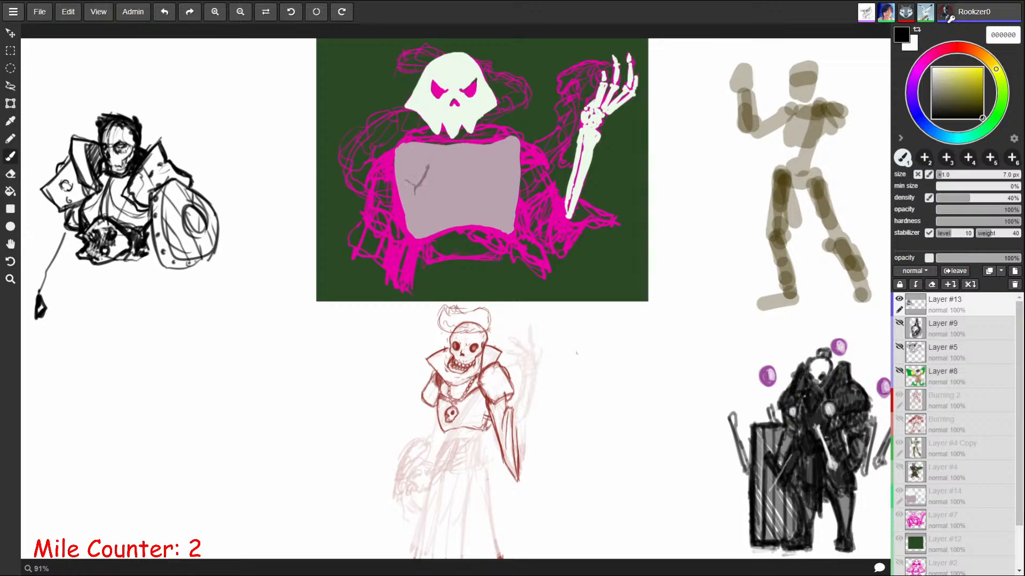
Step: Extend the round shield into a kite shape with a pointed lower tip
{"action": "mouse_move", "coordinate": [154, 192]}
{"action": "left_mouse_down"}
{"action": "mouse_move", "coordinate": [149, 259]}
{"action": "mouse_move", "coordinate": [200, 312]}
{"action": "mouse_move", "coordinate": [220, 229]}
{"action": "mouse_move", "coordinate": [194, 184]}
{"action": "mouse_move", "coordinate": [174, 176]}
{"action": "mouse_move", "coordinate": [222, 234]}
{"action": "mouse_move", "coordinate": [196, 314]}
{"action": "left_mouse_up"}
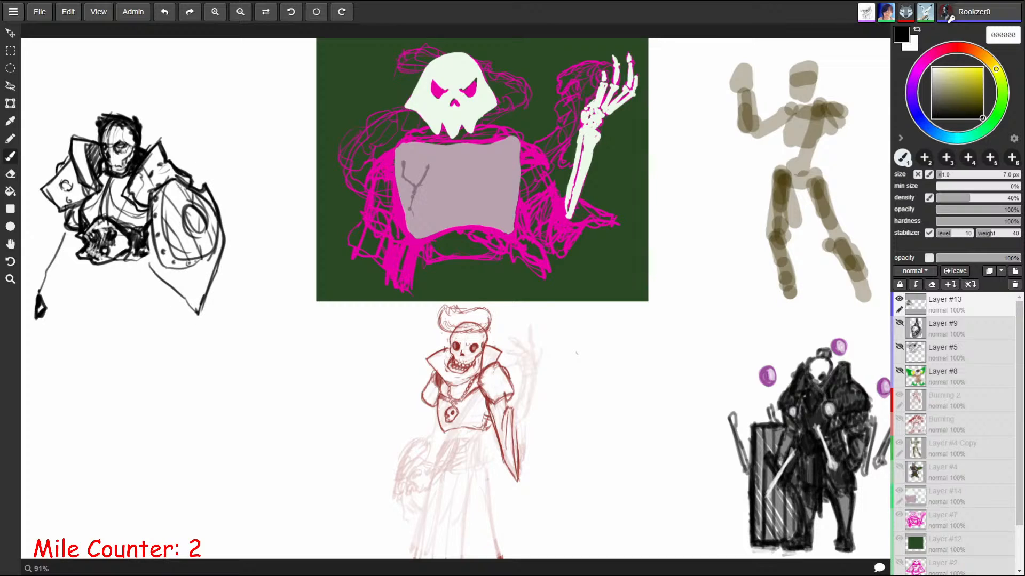
Step: Strengthen the kite shield's side contours and pointed lower tip with 7 px and 9 px brush strokes
{"action": "mouse_move", "coordinate": [150, 184]}
{"action": "left_mouse_down"}
{"action": "mouse_move", "coordinate": [149, 264]}
{"action": "mouse_move", "coordinate": [194, 306]}
{"action": "left_mouse_up"}
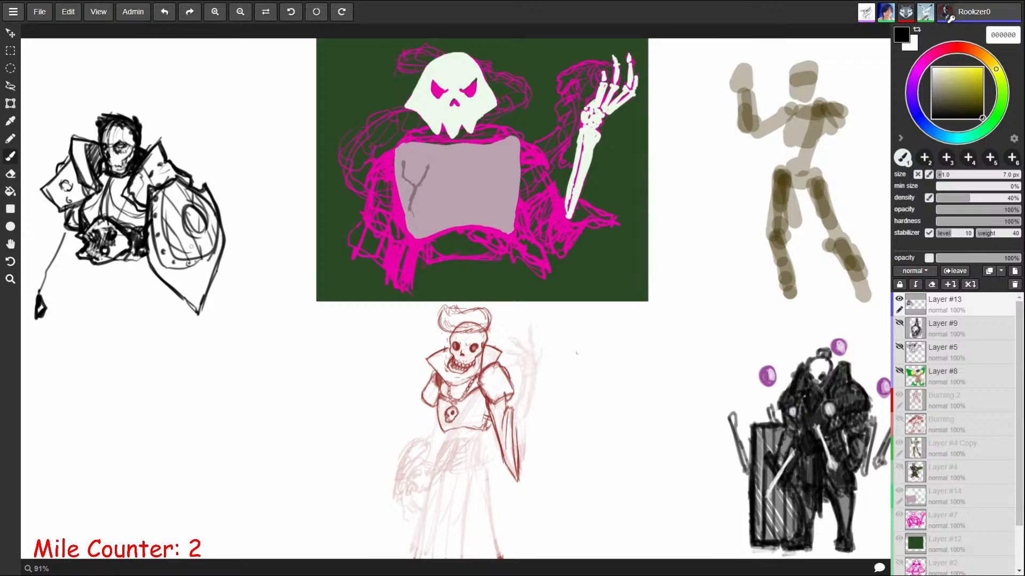
{"action": "mouse_move", "coordinate": [182, 179]}
{"action": "left_mouse_down"}
{"action": "mouse_move", "coordinate": [201, 230]}
{"action": "mouse_move", "coordinate": [198, 306]}
{"action": "left_mouse_up"}
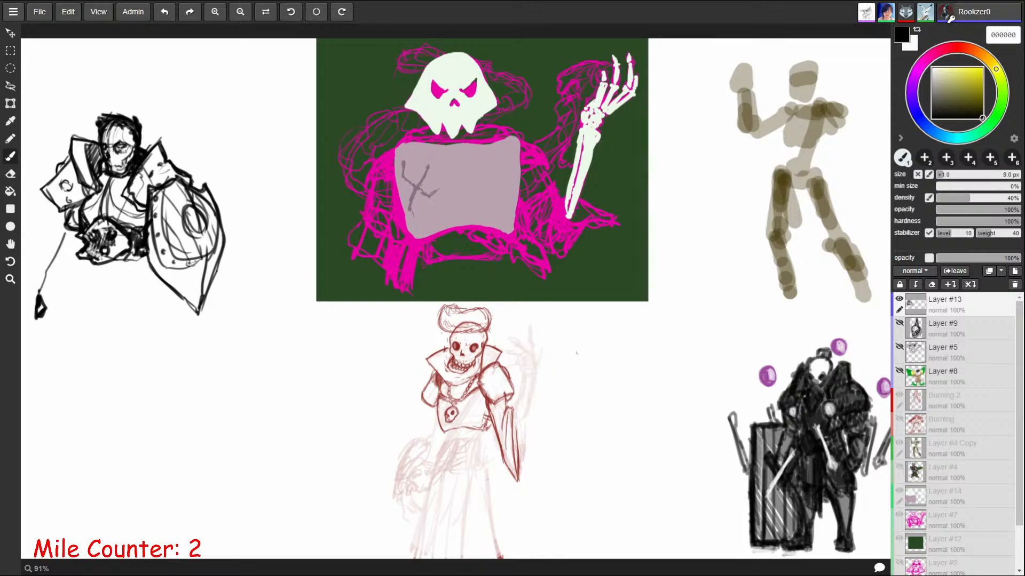
{"action": "key", "text": "]"}
{"action": "mouse_move", "coordinate": [194, 206]}
{"action": "left_mouse_down"}
{"action": "mouse_move", "coordinate": [211, 258]}
{"action": "mouse_move", "coordinate": [211, 208]}
{"action": "mouse_move", "coordinate": [192, 211]}
{"action": "mouse_move", "coordinate": [189, 232]}
{"action": "left_mouse_up"}
Step: Clear the shield's round boss and rivets, and redraw its border as a thick black outline with a 16 px brush
{"action": "key", "text": "e"}
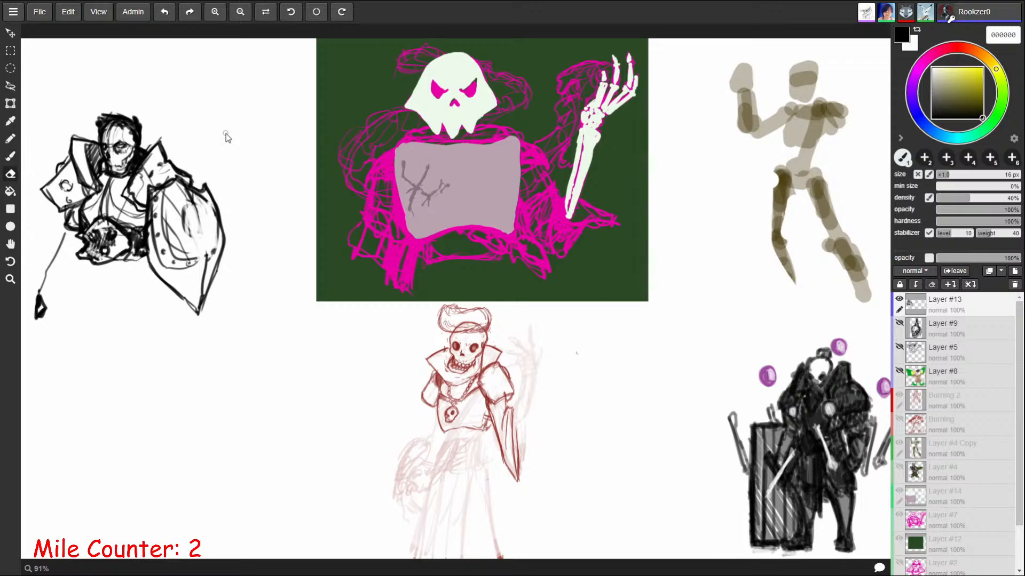
{"action": "key", "text": "b"}
{"action": "mouse_move", "coordinate": [176, 191]}
{"action": "left_mouse_down"}
{"action": "mouse_move", "coordinate": [151, 223]}
{"action": "mouse_move", "coordinate": [185, 260]}
{"action": "mouse_move", "coordinate": [179, 202]}
{"action": "mouse_move", "coordinate": [198, 184]}
{"action": "mouse_move", "coordinate": [204, 297]}
{"action": "mouse_move", "coordinate": [207, 185]}
{"action": "mouse_move", "coordinate": [227, 229]}
{"action": "mouse_move", "coordinate": [203, 312]}
{"action": "mouse_move", "coordinate": [219, 221]}
{"action": "mouse_move", "coordinate": [209, 181]}
{"action": "mouse_move", "coordinate": [191, 170]}
{"action": "mouse_move", "coordinate": [142, 186]}
{"action": "mouse_move", "coordinate": [151, 275]}
{"action": "mouse_move", "coordinate": [199, 323]}
{"action": "left_mouse_up"}
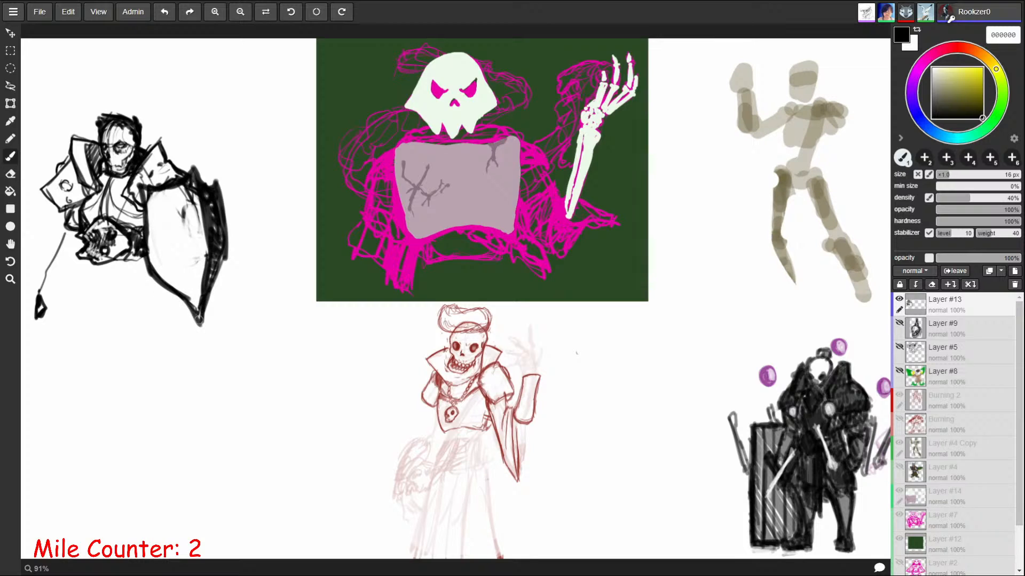
Step: Detail the shield with a 9 px brush, adding contour lines, a dark emblem on its face and shading along the outer rim
{"action": "key", "text": "bracketleft"}
{"action": "key", "text": "bracketleft"}
{"action": "key", "text": "bracketleft"}
{"action": "key", "text": "bracketleft"}
{"action": "key", "text": "bracketleft"}
{"action": "key", "text": "bracketleft"}
{"action": "key", "text": "bracketleft"}
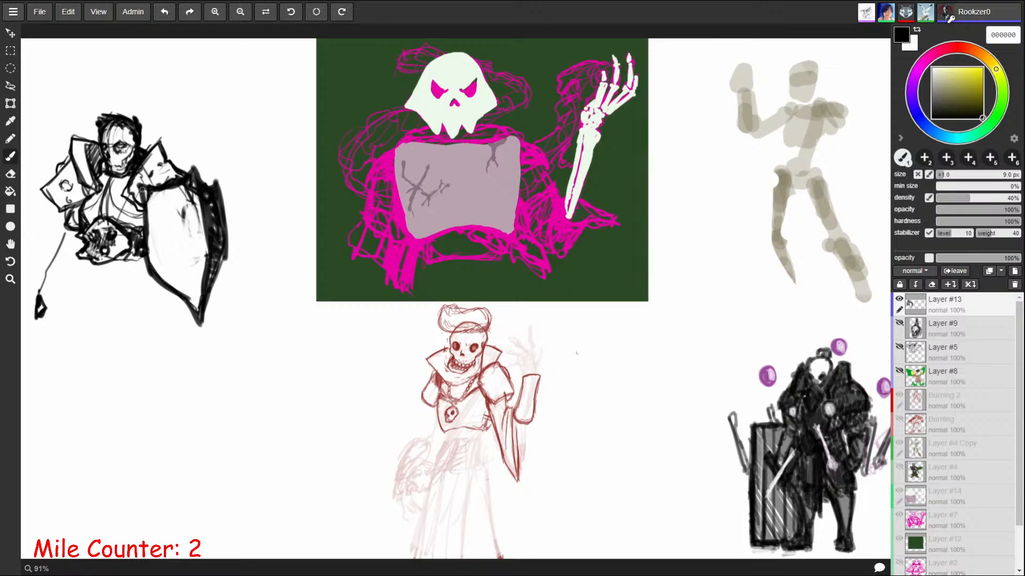
{"action": "mouse_move", "coordinate": [143, 190]}
{"action": "left_mouse_down"}
{"action": "mouse_move", "coordinate": [193, 251]}
{"action": "mouse_move", "coordinate": [202, 320]}
{"action": "mouse_move", "coordinate": [223, 218]}
{"action": "left_mouse_up"}
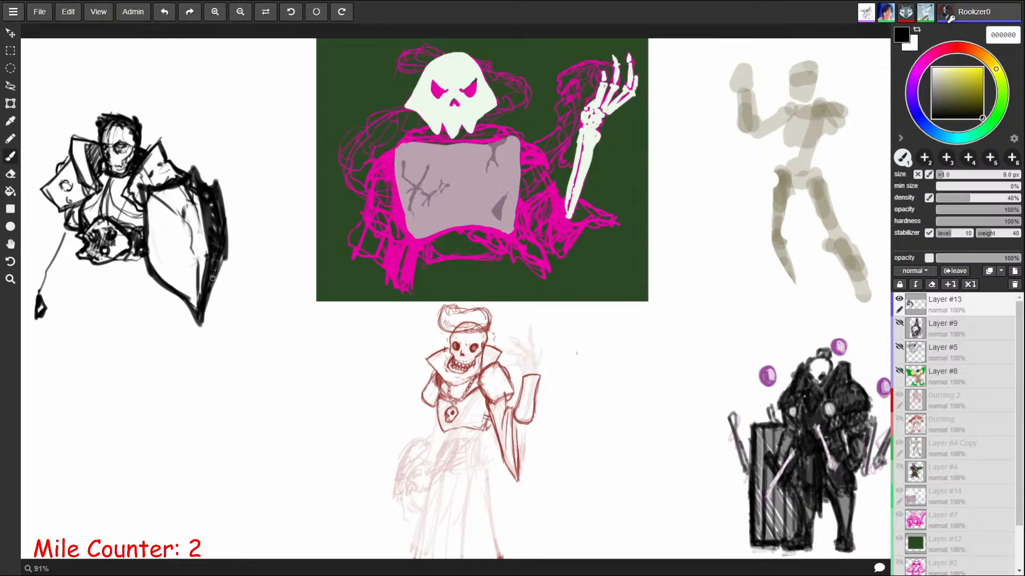
{"action": "mouse_move", "coordinate": [212, 273]}
{"action": "left_mouse_down"}
{"action": "mouse_move", "coordinate": [207, 290]}
{"action": "mouse_move", "coordinate": [213, 190]}
{"action": "mouse_move", "coordinate": [206, 298]}
{"action": "mouse_move", "coordinate": [225, 229]}
{"action": "left_mouse_up"}
{"action": "mouse_move", "coordinate": [144, 193]}
{"action": "left_mouse_down"}
{"action": "mouse_move", "coordinate": [145, 234]}
{"action": "mouse_move", "coordinate": [197, 250]}
{"action": "mouse_move", "coordinate": [156, 224]}
{"action": "mouse_move", "coordinate": [180, 260]}
{"action": "mouse_move", "coordinate": [190, 248]}
{"action": "mouse_move", "coordinate": [166, 249]}
{"action": "mouse_move", "coordinate": [169, 231]}
{"action": "mouse_move", "coordinate": [183, 261]}
{"action": "left_mouse_up"}
{"action": "mouse_move", "coordinate": [184, 261]}
{"action": "left_mouse_down"}
{"action": "mouse_move", "coordinate": [190, 242]}
{"action": "mouse_move", "coordinate": [222, 232]}
{"action": "mouse_move", "coordinate": [201, 293]}
{"action": "left_mouse_up"}
{"action": "left_click_drag", "start_coordinate": [201, 293], "coordinate": [212, 258]}
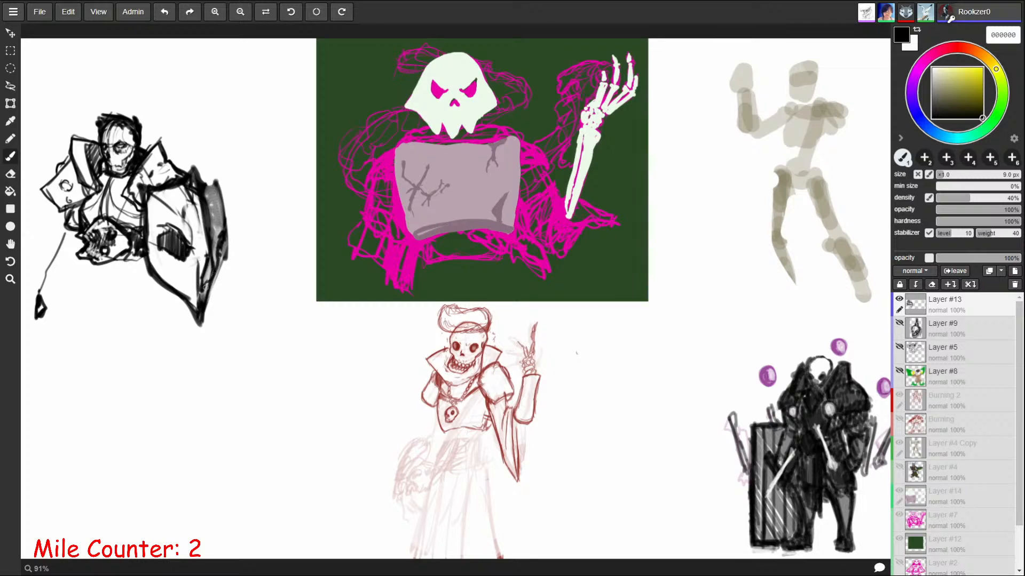
Step: Add jagged, claw-like trim around the shield's lower tip and outer edge
{"action": "mouse_move", "coordinate": [173, 288]}
{"action": "left_mouse_down"}
{"action": "mouse_move", "coordinate": [175, 302]}
{"action": "mouse_move", "coordinate": [214, 308]}
{"action": "left_mouse_up"}
{"action": "mouse_move", "coordinate": [218, 270]}
{"action": "left_mouse_down"}
{"action": "mouse_move", "coordinate": [219, 303]}
{"action": "mouse_move", "coordinate": [226, 228]}
{"action": "left_mouse_up"}
{"action": "left_click_drag", "start_coordinate": [169, 286], "coordinate": [149, 228]}
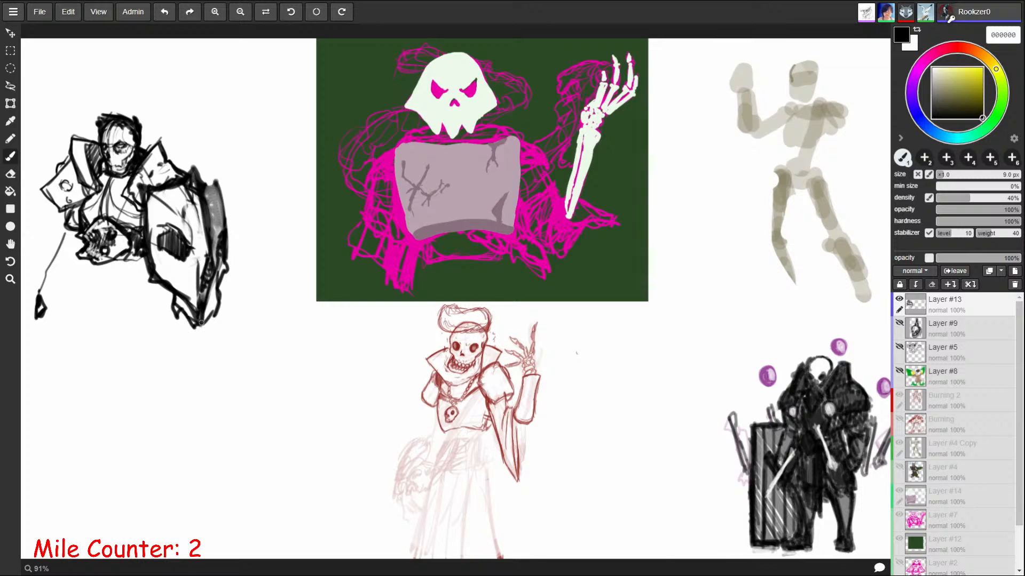
{"action": "mouse_move", "coordinate": [185, 305]}
{"action": "left_mouse_down"}
{"action": "mouse_move", "coordinate": [200, 324]}
{"action": "mouse_move", "coordinate": [216, 306]}
{"action": "left_mouse_up"}
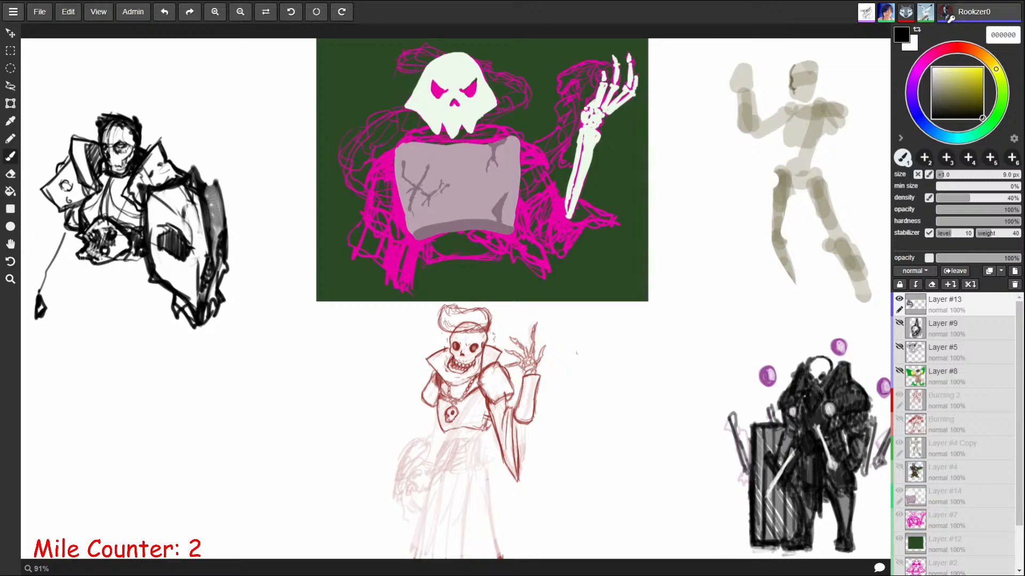
Step: Rough in the warrior's hips and both legs with long guide lines down to the ankles
{"action": "mouse_move", "coordinate": [82, 273]}
{"action": "left_mouse_down"}
{"action": "mouse_move", "coordinate": [130, 258]}
{"action": "mouse_move", "coordinate": [85, 274]}
{"action": "left_mouse_up"}
{"action": "mouse_move", "coordinate": [78, 324]}
{"action": "left_mouse_down"}
{"action": "mouse_move", "coordinate": [69, 312]}
{"action": "mouse_move", "coordinate": [117, 280]}
{"action": "mouse_move", "coordinate": [154, 278]}
{"action": "mouse_move", "coordinate": [144, 346]}
{"action": "left_mouse_up"}
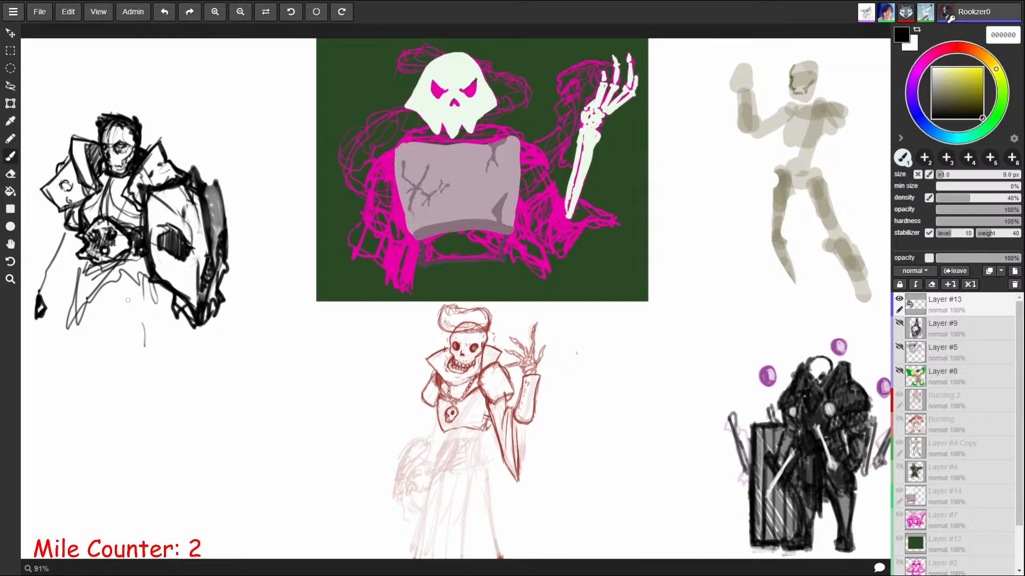
{"action": "mouse_move", "coordinate": [106, 256]}
{"action": "left_mouse_down"}
{"action": "mouse_move", "coordinate": [85, 344]}
{"action": "mouse_move", "coordinate": [83, 477]}
{"action": "left_mouse_up"}
{"action": "left_click_drag", "start_coordinate": [140, 284], "coordinate": [159, 466]}
{"action": "left_click_drag", "start_coordinate": [83, 403], "coordinate": [82, 470]}
{"action": "left_click_drag", "start_coordinate": [72, 459], "coordinate": [83, 487]}
{"action": "mouse_move", "coordinate": [69, 441]}
{"action": "left_mouse_down"}
{"action": "mouse_move", "coordinate": [85, 483]}
{"action": "mouse_move", "coordinate": [100, 453]}
{"action": "left_mouse_up"}
{"action": "left_click_drag", "start_coordinate": [152, 419], "coordinate": [157, 463]}
{"action": "left_click_drag", "start_coordinate": [160, 440], "coordinate": [155, 467]}
Step: Draw the thigh and knee of the leg on the weapon-arm side
{"action": "mouse_move", "coordinate": [85, 371]}
{"action": "left_mouse_down"}
{"action": "mouse_move", "coordinate": [88, 400]}
{"action": "mouse_move", "coordinate": [80, 363]}
{"action": "mouse_move", "coordinate": [84, 384]}
{"action": "left_mouse_up"}
{"action": "mouse_move", "coordinate": [80, 339]}
{"action": "left_mouse_down"}
{"action": "mouse_move", "coordinate": [89, 371]}
{"action": "mouse_move", "coordinate": [94, 307]}
{"action": "left_mouse_up"}
{"action": "left_click_drag", "start_coordinate": [90, 297], "coordinate": [81, 365]}
{"action": "mouse_move", "coordinate": [103, 286]}
{"action": "left_mouse_down"}
{"action": "mouse_move", "coordinate": [92, 353]}
{"action": "mouse_move", "coordinate": [101, 376]}
{"action": "left_mouse_up"}
{"action": "mouse_move", "coordinate": [100, 382]}
{"action": "left_mouse_down"}
{"action": "mouse_move", "coordinate": [81, 355]}
{"action": "mouse_move", "coordinate": [99, 382]}
{"action": "left_mouse_up"}
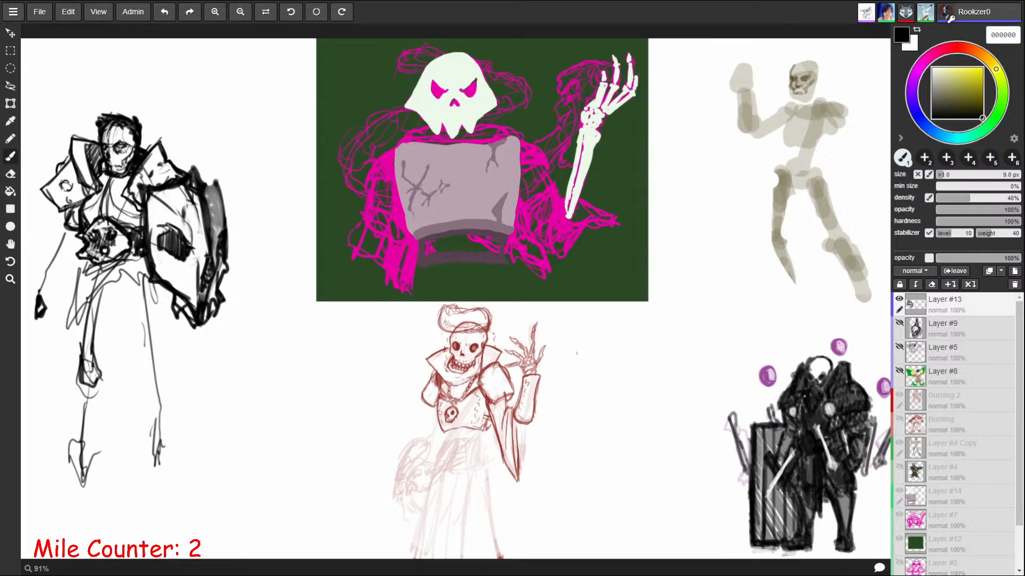
Step: Draw the thigh on the shield side, then the shins, ankles and feet of both legs
{"action": "mouse_move", "coordinate": [140, 283]}
{"action": "left_mouse_down"}
{"action": "mouse_move", "coordinate": [145, 380]}
{"action": "mouse_move", "coordinate": [163, 362]}
{"action": "left_mouse_up"}
{"action": "left_click_drag", "start_coordinate": [80, 385], "coordinate": [85, 445]}
{"action": "left_click_drag", "start_coordinate": [85, 387], "coordinate": [98, 460]}
{"action": "mouse_move", "coordinate": [149, 375]}
{"action": "left_mouse_down"}
{"action": "mouse_move", "coordinate": [160, 457]}
{"action": "mouse_move", "coordinate": [172, 462]}
{"action": "mouse_move", "coordinate": [145, 463]}
{"action": "mouse_move", "coordinate": [170, 473]}
{"action": "mouse_move", "coordinate": [156, 498]}
{"action": "mouse_move", "coordinate": [177, 497]}
{"action": "mouse_move", "coordinate": [191, 480]}
{"action": "left_mouse_up"}
{"action": "left_click_drag", "start_coordinate": [147, 505], "coordinate": [208, 502]}
{"action": "mouse_move", "coordinate": [168, 496]}
{"action": "left_mouse_down"}
{"action": "mouse_move", "coordinate": [192, 517]}
{"action": "mouse_move", "coordinate": [203, 506]}
{"action": "left_mouse_up"}
{"action": "mouse_move", "coordinate": [79, 457]}
{"action": "left_mouse_down"}
{"action": "mouse_move", "coordinate": [68, 504]}
{"action": "mouse_move", "coordinate": [95, 483]}
{"action": "mouse_move", "coordinate": [97, 496]}
{"action": "mouse_move", "coordinate": [43, 513]}
{"action": "mouse_move", "coordinate": [65, 509]}
{"action": "left_mouse_up"}
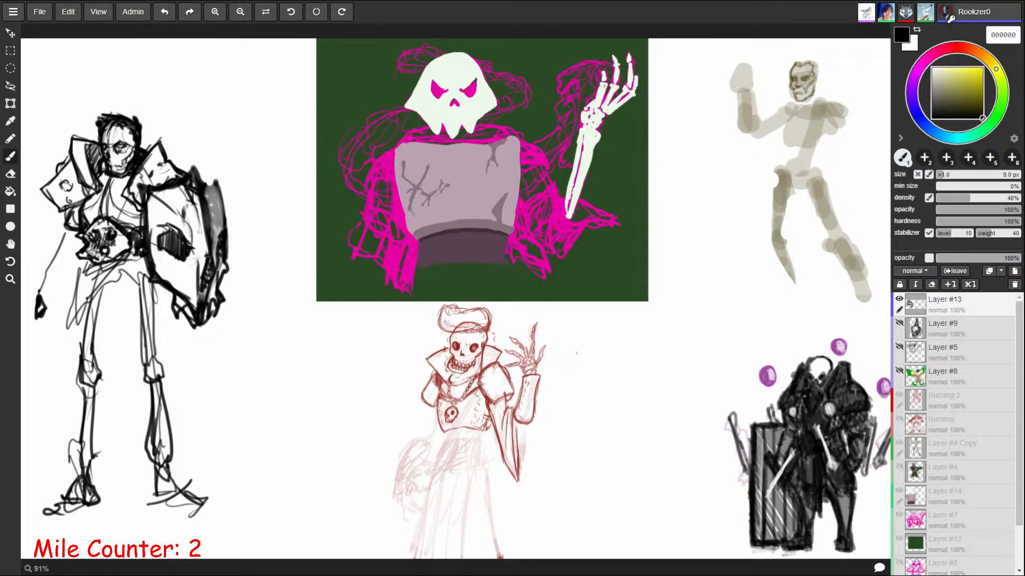
Step: Draw a draped battle skirt from the belt to the knees, with overlapping panels and vertical fold lines
{"action": "left_click_drag", "start_coordinate": [127, 262], "coordinate": [59, 369]}
{"action": "left_click_drag", "start_coordinate": [88, 264], "coordinate": [60, 369]}
{"action": "left_click_drag", "start_coordinate": [104, 285], "coordinate": [56, 350]}
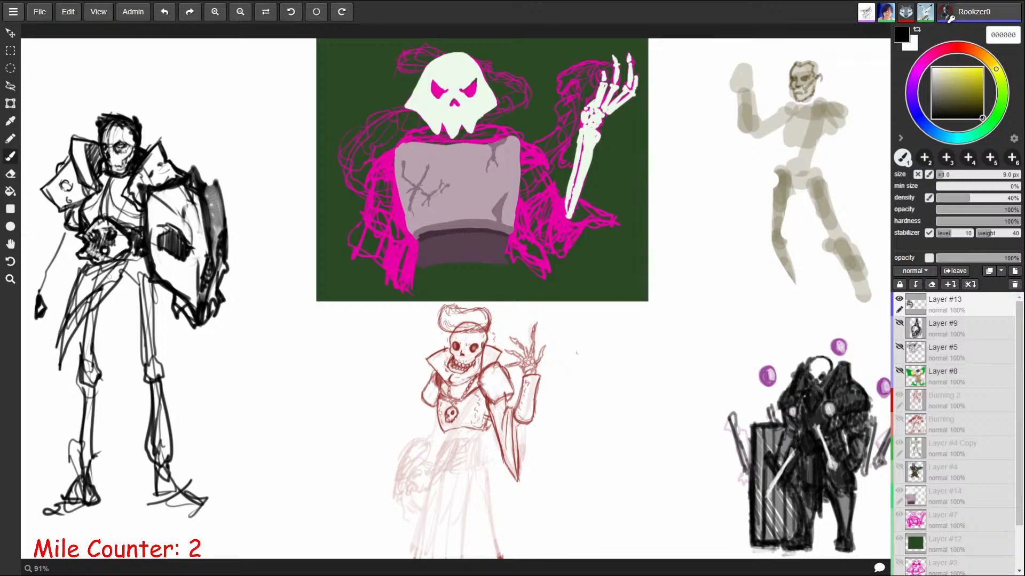
{"action": "left_click_drag", "start_coordinate": [115, 261], "coordinate": [91, 293]}
{"action": "mouse_move", "coordinate": [100, 265]}
{"action": "left_mouse_down"}
{"action": "mouse_move", "coordinate": [69, 316]}
{"action": "mouse_move", "coordinate": [183, 377]}
{"action": "left_mouse_up"}
{"action": "left_click_drag", "start_coordinate": [167, 311], "coordinate": [182, 379]}
{"action": "left_click_drag", "start_coordinate": [165, 283], "coordinate": [181, 389]}
{"action": "mouse_move", "coordinate": [97, 301]}
{"action": "left_mouse_down"}
{"action": "mouse_move", "coordinate": [140, 354]}
{"action": "mouse_move", "coordinate": [181, 377]}
{"action": "left_mouse_up"}
{"action": "mouse_move", "coordinate": [108, 294]}
{"action": "left_mouse_down"}
{"action": "mouse_move", "coordinate": [177, 352]}
{"action": "mouse_move", "coordinate": [122, 309]}
{"action": "mouse_move", "coordinate": [93, 311]}
{"action": "mouse_move", "coordinate": [134, 347]}
{"action": "left_mouse_up"}
{"action": "left_click_drag", "start_coordinate": [121, 258], "coordinate": [130, 312]}
{"action": "mouse_move", "coordinate": [128, 259]}
{"action": "left_mouse_down"}
{"action": "mouse_move", "coordinate": [134, 320]}
{"action": "mouse_move", "coordinate": [149, 344]}
{"action": "left_mouse_up"}
{"action": "left_click_drag", "start_coordinate": [151, 288], "coordinate": [160, 345]}
{"action": "left_click_drag", "start_coordinate": [158, 282], "coordinate": [169, 356]}
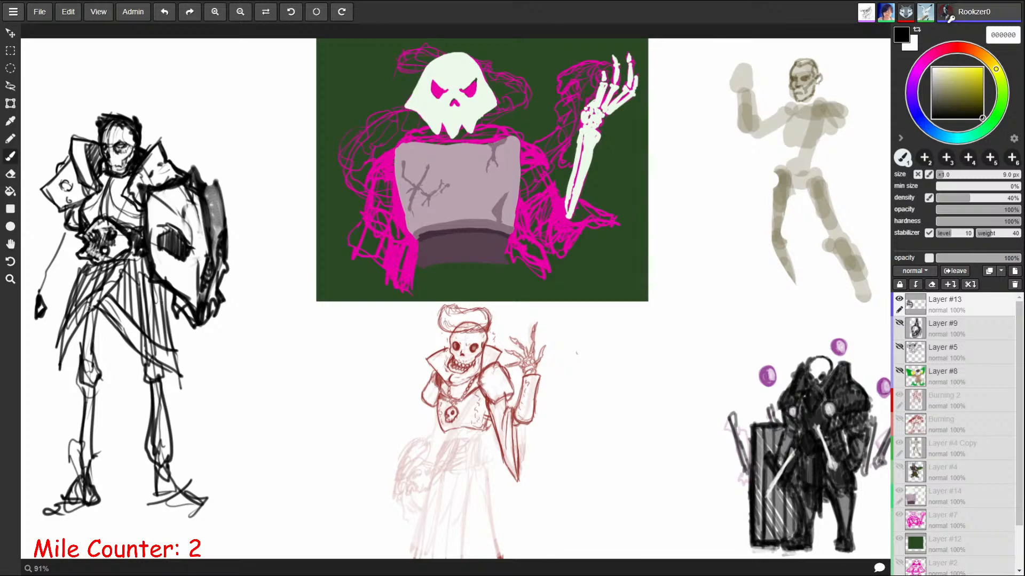
Step: Outline the skirt's hanging back cloth between the legs and fill it with diagonal hatching
{"action": "mouse_move", "coordinate": [99, 308]}
{"action": "left_mouse_down"}
{"action": "mouse_move", "coordinate": [64, 387]}
{"action": "mouse_move", "coordinate": [91, 317]}
{"action": "left_mouse_up"}
{"action": "mouse_move", "coordinate": [91, 393]}
{"action": "left_mouse_down"}
{"action": "mouse_move", "coordinate": [131, 417]}
{"action": "mouse_move", "coordinate": [182, 371]}
{"action": "left_mouse_up"}
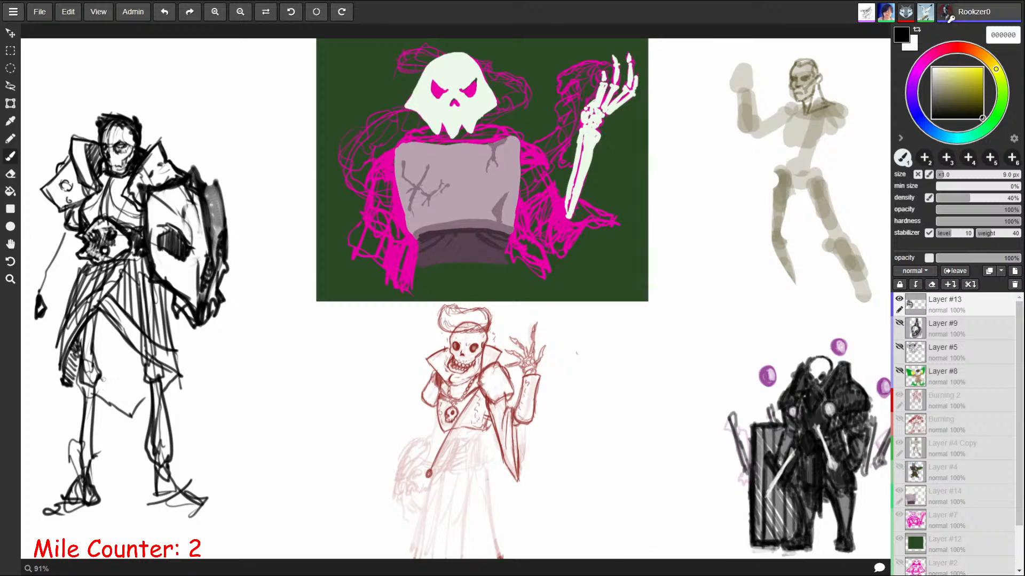
{"action": "mouse_move", "coordinate": [103, 380]}
{"action": "left_mouse_down"}
{"action": "mouse_move", "coordinate": [117, 406]}
{"action": "mouse_move", "coordinate": [110, 384]}
{"action": "mouse_move", "coordinate": [128, 374]}
{"action": "mouse_move", "coordinate": [98, 346]}
{"action": "mouse_move", "coordinate": [124, 373]}
{"action": "mouse_move", "coordinate": [94, 318]}
{"action": "left_mouse_up"}
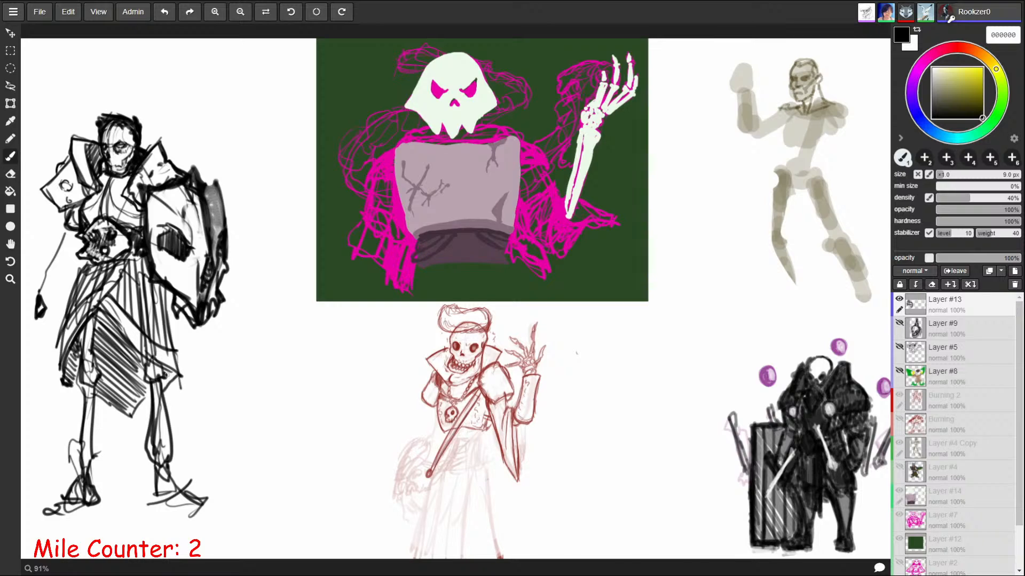
Step: Draw the lowered arm's forearm armor and a gauntleted hand gripping a short weapon handle
{"action": "mouse_move", "coordinate": [45, 268]}
{"action": "left_mouse_down"}
{"action": "mouse_move", "coordinate": [30, 318]}
{"action": "mouse_move", "coordinate": [56, 304]}
{"action": "mouse_move", "coordinate": [31, 288]}
{"action": "mouse_move", "coordinate": [42, 248]}
{"action": "mouse_move", "coordinate": [65, 267]}
{"action": "mouse_move", "coordinate": [45, 291]}
{"action": "mouse_move", "coordinate": [71, 223]}
{"action": "left_mouse_up"}
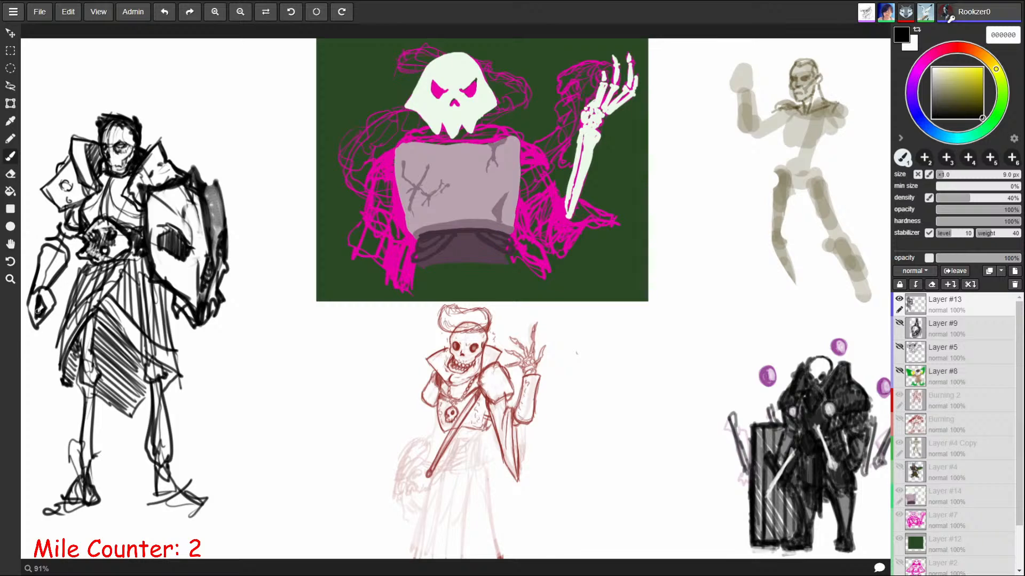
{"action": "mouse_move", "coordinate": [37, 311]}
{"action": "left_mouse_down"}
{"action": "mouse_move", "coordinate": [24, 342]}
{"action": "mouse_move", "coordinate": [70, 273]}
{"action": "mouse_move", "coordinate": [47, 302]}
{"action": "left_mouse_up"}
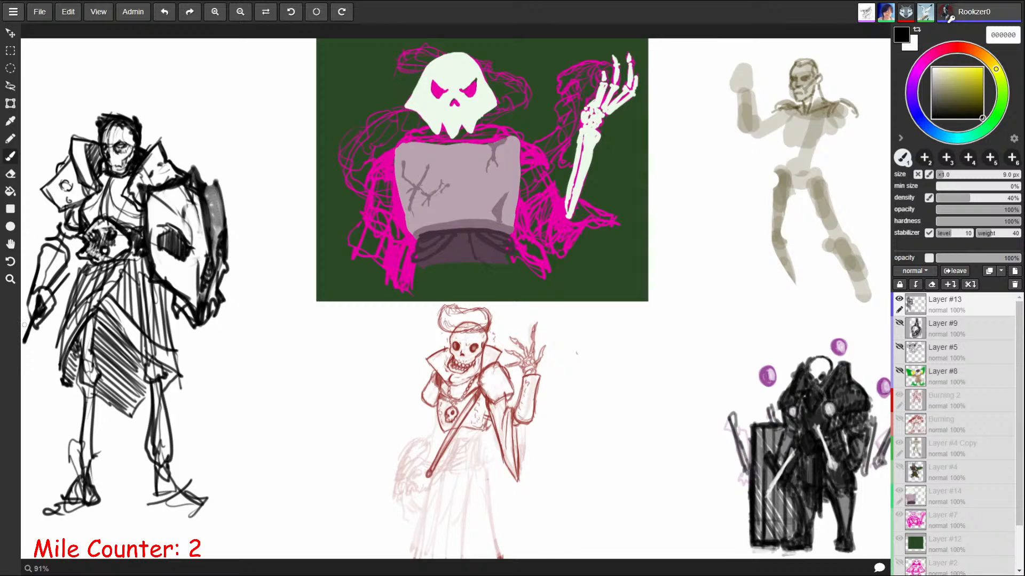
Step: Move the warrior drawing to the right to free space beside the weapon hand
{"action": "left_click", "coordinate": [10, 33]}
{"action": "left_click_drag", "start_coordinate": [157, 253], "coordinate": [207, 240]}
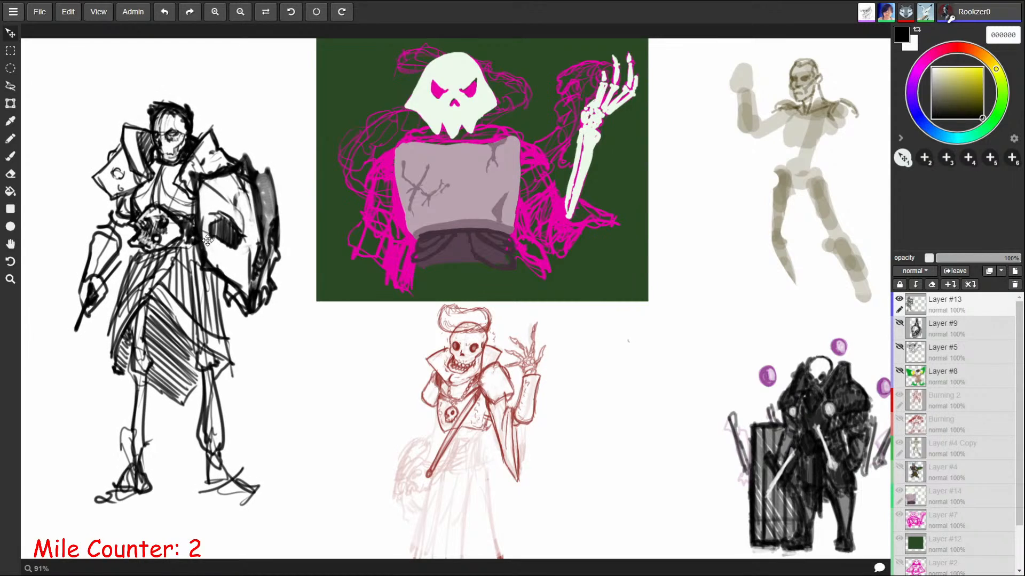
Step: Draw a mace extending from the lowered hand with a 7 px brush, with a thick shaft and a flanged, pointed head
{"action": "key", "text": "b"}
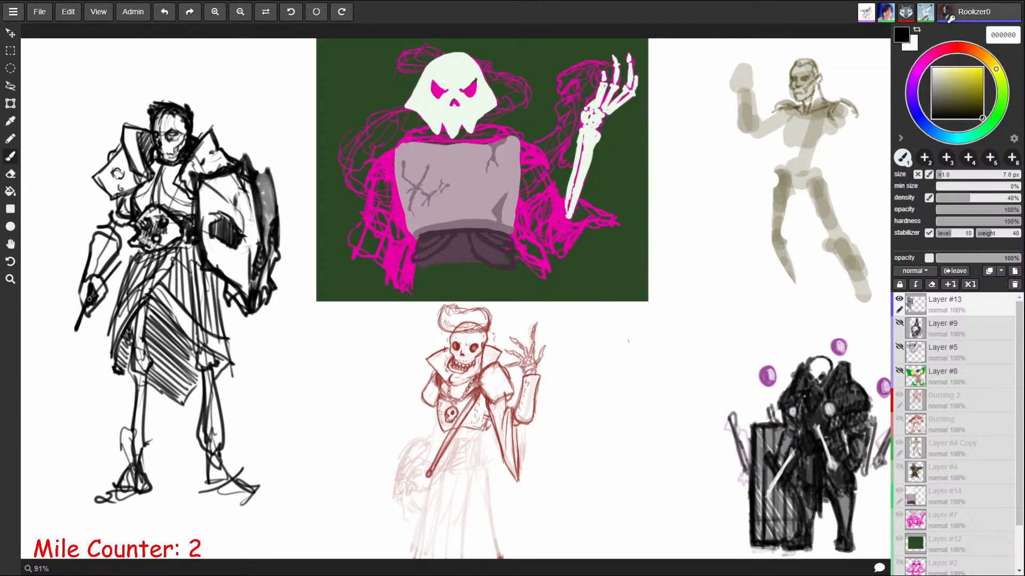
{"action": "mouse_move", "coordinate": [88, 298]}
{"action": "left_mouse_down"}
{"action": "mouse_move", "coordinate": [34, 382]}
{"action": "mouse_move", "coordinate": [45, 361]}
{"action": "left_mouse_up"}
{"action": "mouse_move", "coordinate": [79, 317]}
{"action": "left_mouse_down"}
{"action": "mouse_move", "coordinate": [34, 368]}
{"action": "mouse_move", "coordinate": [52, 364]}
{"action": "mouse_move", "coordinate": [36, 391]}
{"action": "left_mouse_up"}
{"action": "mouse_move", "coordinate": [25, 357]}
{"action": "left_mouse_down"}
{"action": "mouse_move", "coordinate": [31, 396]}
{"action": "mouse_move", "coordinate": [39, 353]}
{"action": "mouse_move", "coordinate": [38, 395]}
{"action": "mouse_move", "coordinate": [37, 342]}
{"action": "mouse_move", "coordinate": [48, 345]}
{"action": "mouse_move", "coordinate": [35, 394]}
{"action": "mouse_move", "coordinate": [25, 379]}
{"action": "left_mouse_up"}
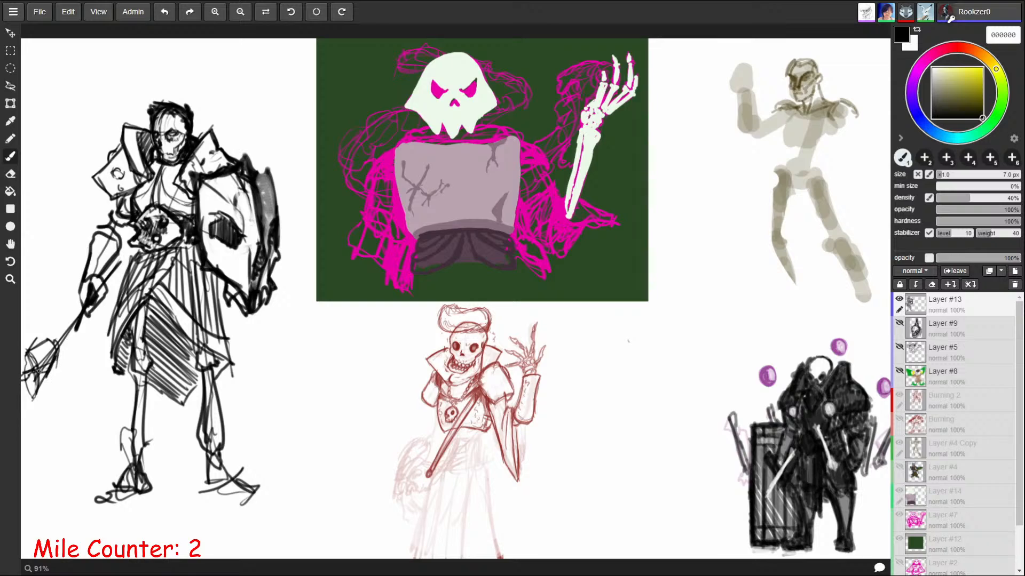
{"action": "mouse_move", "coordinate": [57, 347]}
{"action": "left_mouse_down"}
{"action": "mouse_move", "coordinate": [41, 357]}
{"action": "mouse_move", "coordinate": [46, 337]}
{"action": "mouse_move", "coordinate": [25, 369]}
{"action": "mouse_move", "coordinate": [31, 401]}
{"action": "mouse_move", "coordinate": [40, 378]}
{"action": "left_mouse_up"}
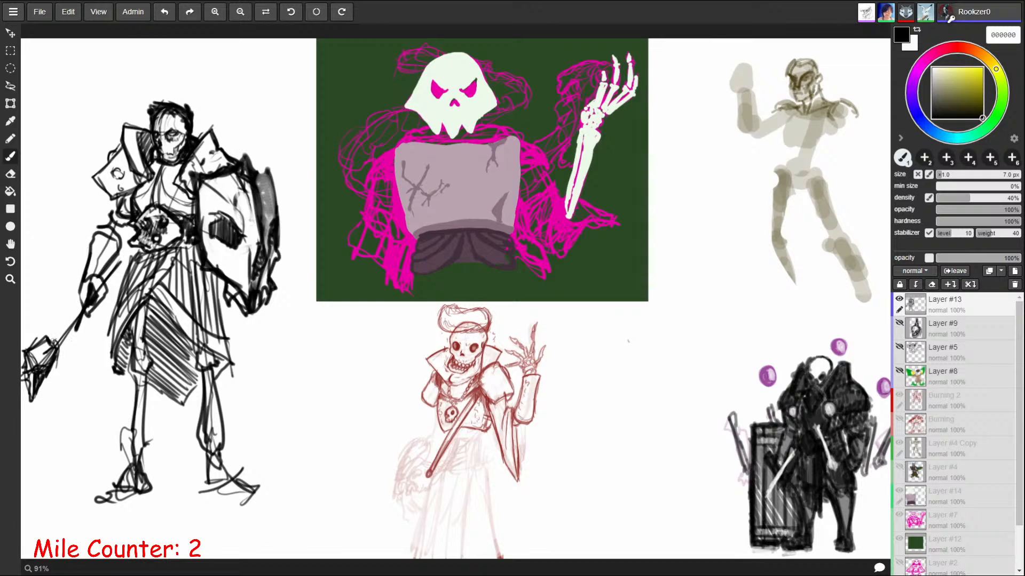
{"action": "left_click_drag", "start_coordinate": [55, 340], "coordinate": [87, 303]}
{"action": "left_click_drag", "start_coordinate": [56, 345], "coordinate": [74, 314]}
{"action": "mouse_move", "coordinate": [102, 279]}
{"action": "left_mouse_down"}
{"action": "mouse_move", "coordinate": [119, 260]}
{"action": "mouse_move", "coordinate": [106, 286]}
{"action": "mouse_move", "coordinate": [111, 275]}
{"action": "left_mouse_up"}
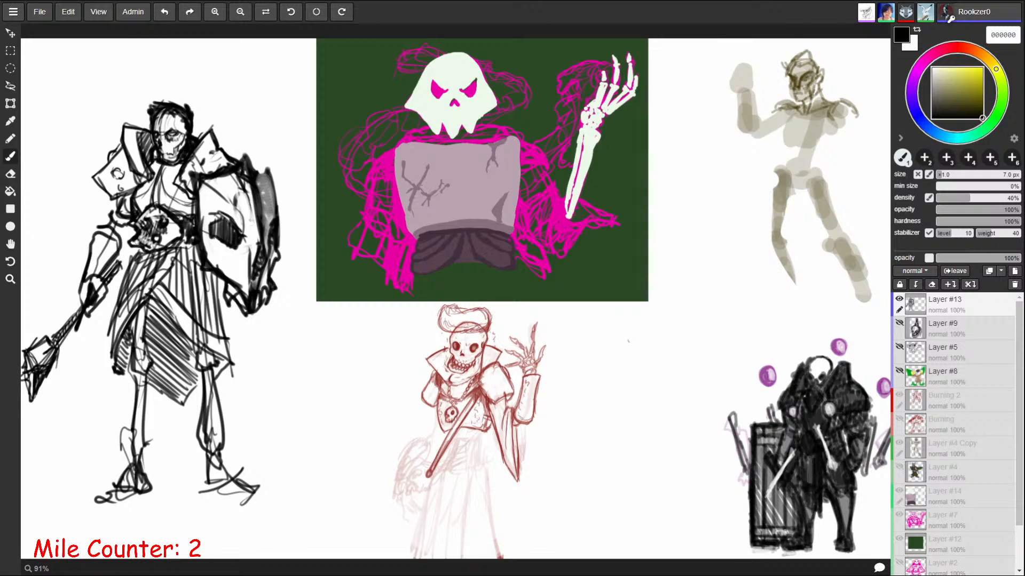
Step: Refine the warrior's face with a 2.6 px brush, darkening the brow, near eye socket and nose cavity
{"action": "left_click_drag", "start_coordinate": [161, 160], "coordinate": [182, 162]}
{"action": "key", "text": "z"}
{"action": "mouse_move", "coordinate": [170, 148]}
{"action": "left_mouse_down"}
{"action": "mouse_move", "coordinate": [248, 77]}
{"action": "mouse_move", "coordinate": [380, 32]}
{"action": "mouse_move", "coordinate": [391, 220]}
{"action": "mouse_move", "coordinate": [327, 350]}
{"action": "mouse_move", "coordinate": [320, 174]}
{"action": "left_mouse_up"}
{"action": "key", "text": "space"}
{"action": "left_click_drag", "start_coordinate": [321, 175], "coordinate": [476, 383]}
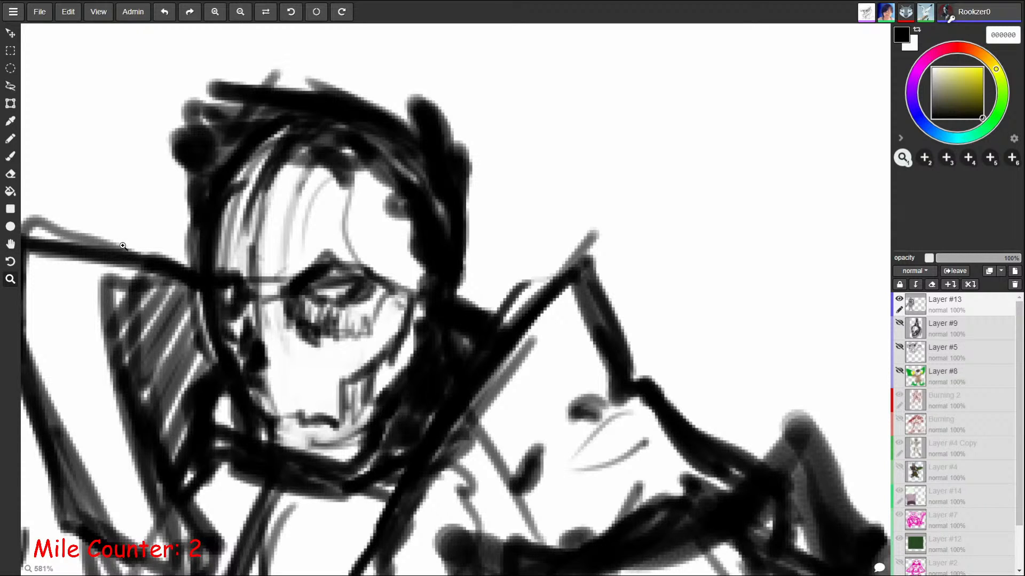
{"action": "key", "text": "b"}
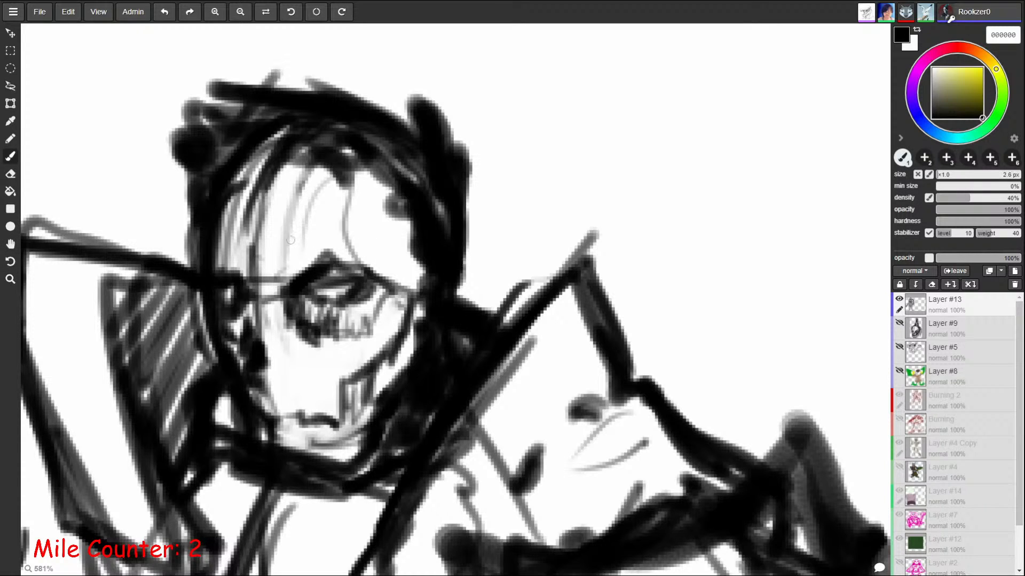
{"action": "mouse_move", "coordinate": [295, 260]}
{"action": "left_mouse_down"}
{"action": "mouse_move", "coordinate": [291, 277]}
{"action": "mouse_move", "coordinate": [301, 259]}
{"action": "mouse_move", "coordinate": [392, 262]}
{"action": "mouse_move", "coordinate": [353, 246]}
{"action": "mouse_move", "coordinate": [326, 255]}
{"action": "left_mouse_up"}
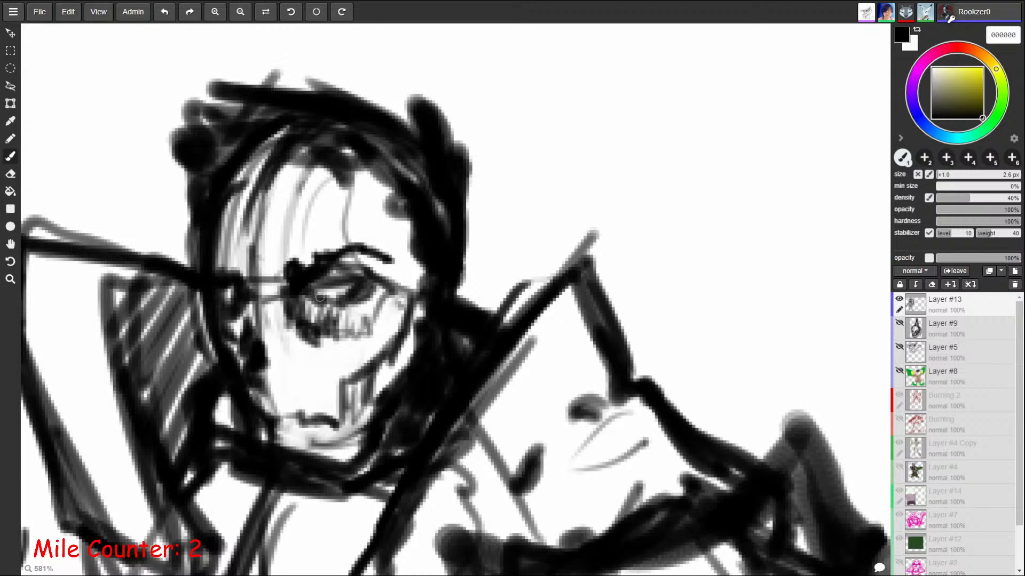
{"action": "mouse_move", "coordinate": [321, 297]}
{"action": "left_mouse_down"}
{"action": "mouse_move", "coordinate": [328, 309]}
{"action": "mouse_move", "coordinate": [369, 288]}
{"action": "mouse_move", "coordinate": [355, 269]}
{"action": "mouse_move", "coordinate": [393, 283]}
{"action": "mouse_move", "coordinate": [404, 255]}
{"action": "mouse_move", "coordinate": [384, 312]}
{"action": "mouse_move", "coordinate": [341, 347]}
{"action": "mouse_move", "coordinate": [316, 320]}
{"action": "mouse_move", "coordinate": [334, 344]}
{"action": "mouse_move", "coordinate": [257, 328]}
{"action": "mouse_move", "coordinate": [275, 368]}
{"action": "mouse_move", "coordinate": [267, 351]}
{"action": "left_mouse_up"}
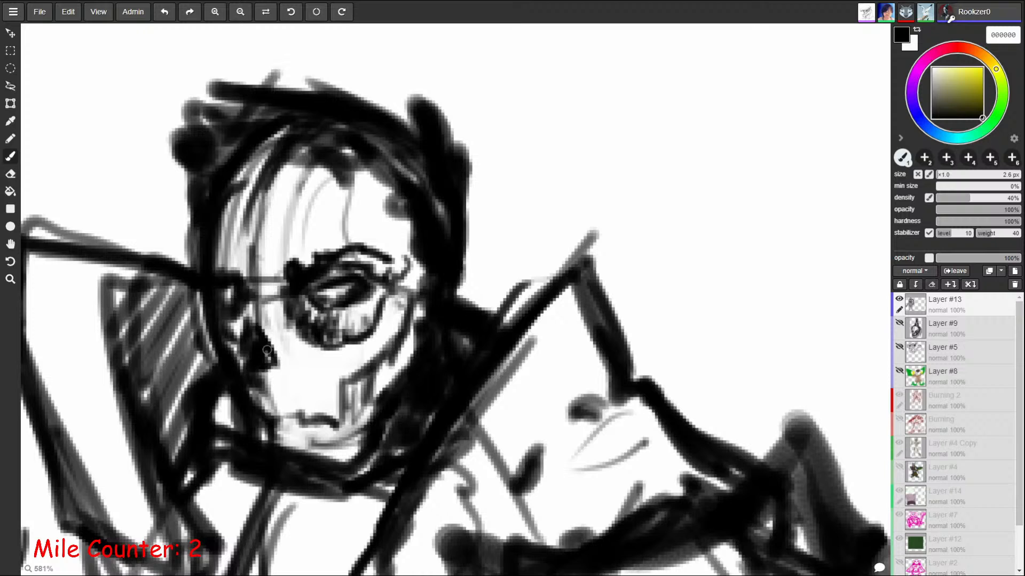
{"action": "key", "text": "e"}
{"action": "left_click", "coordinate": [235, 333]}
{"action": "key", "text": "b"}
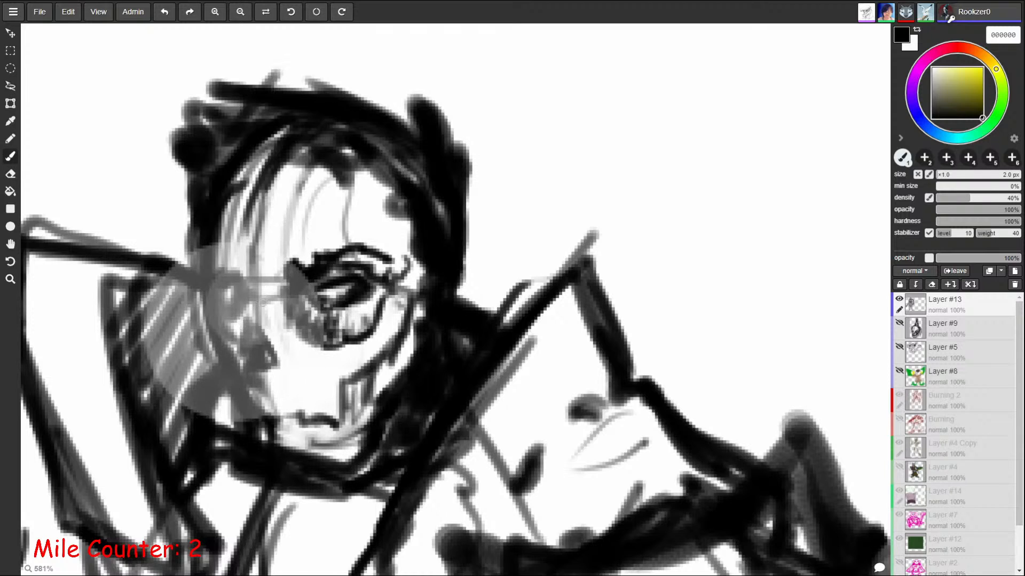
{"action": "key", "text": "ctrl+z"}
{"action": "key", "text": "ctrl+z"}
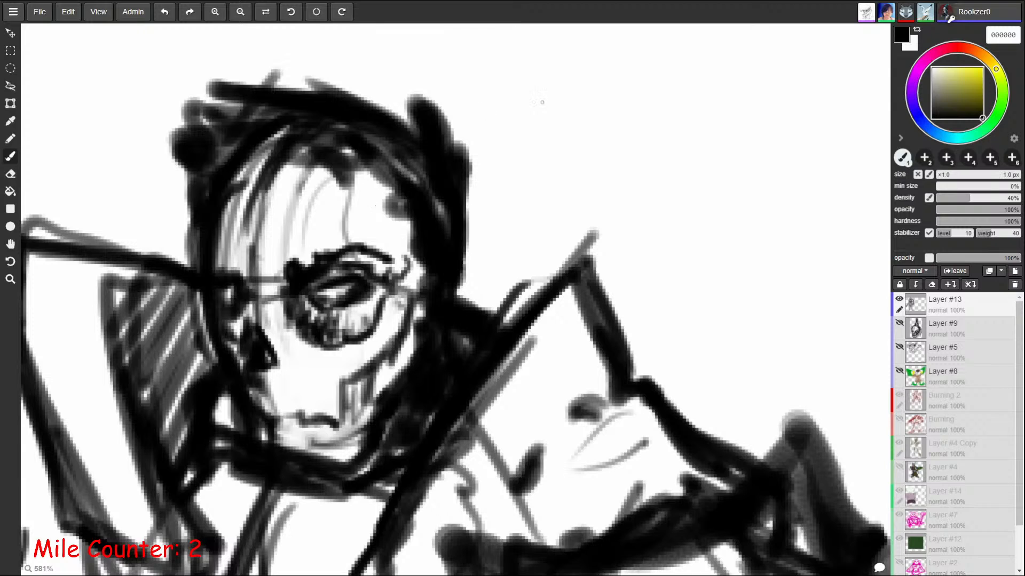
Step: Clean up the far eye socket, nose cavity and cheekbone with a 1 px brush, and hatch below the near eye
{"action": "key", "text": "e"}
{"action": "key", "text": "b"}
{"action": "left_click_drag", "start_coordinate": [260, 322], "coordinate": [242, 259]}
{"action": "key", "text": "e"}
{"action": "key", "text": "b"}
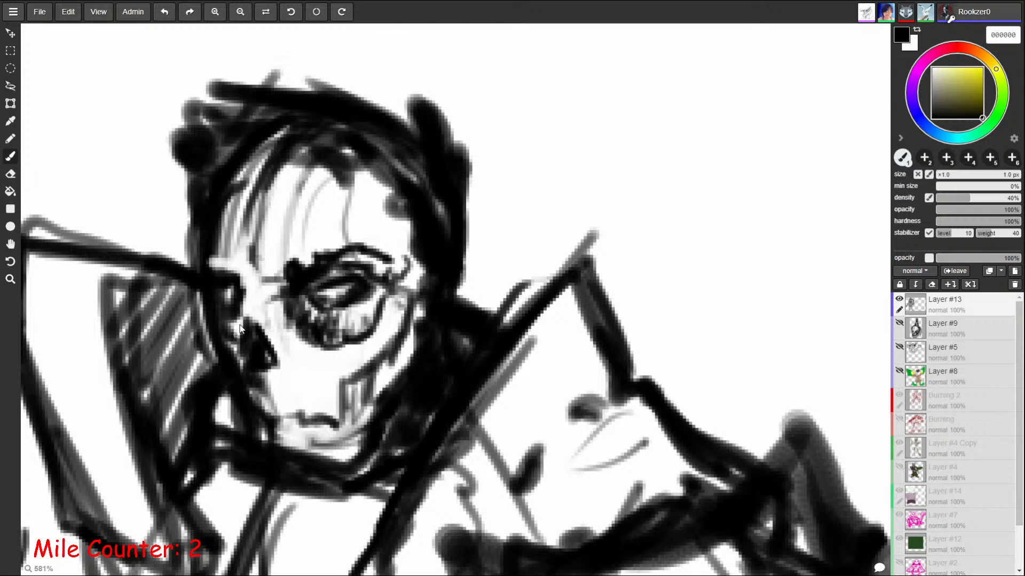
{"action": "mouse_move", "coordinate": [240, 328]}
{"action": "left_mouse_down"}
{"action": "mouse_move", "coordinate": [212, 331]}
{"action": "mouse_move", "coordinate": [222, 360]}
{"action": "left_mouse_up"}
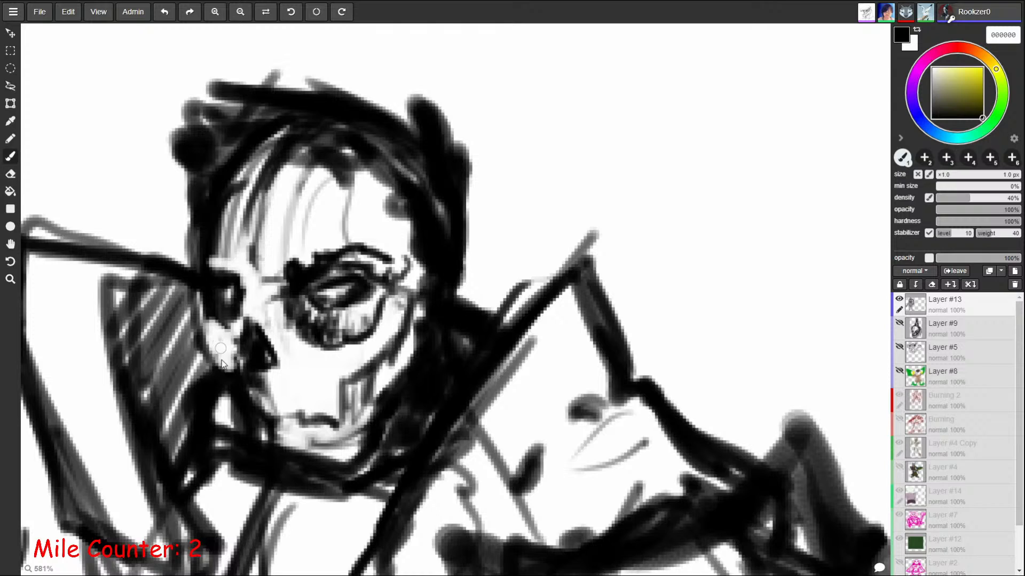
{"action": "mouse_move", "coordinate": [320, 358]}
{"action": "left_mouse_down"}
{"action": "mouse_move", "coordinate": [373, 332]}
{"action": "mouse_move", "coordinate": [368, 283]}
{"action": "left_mouse_up"}
{"action": "mouse_move", "coordinate": [308, 303]}
{"action": "left_mouse_down"}
{"action": "mouse_move", "coordinate": [315, 320]}
{"action": "mouse_move", "coordinate": [369, 314]}
{"action": "mouse_move", "coordinate": [352, 334]}
{"action": "left_mouse_up"}
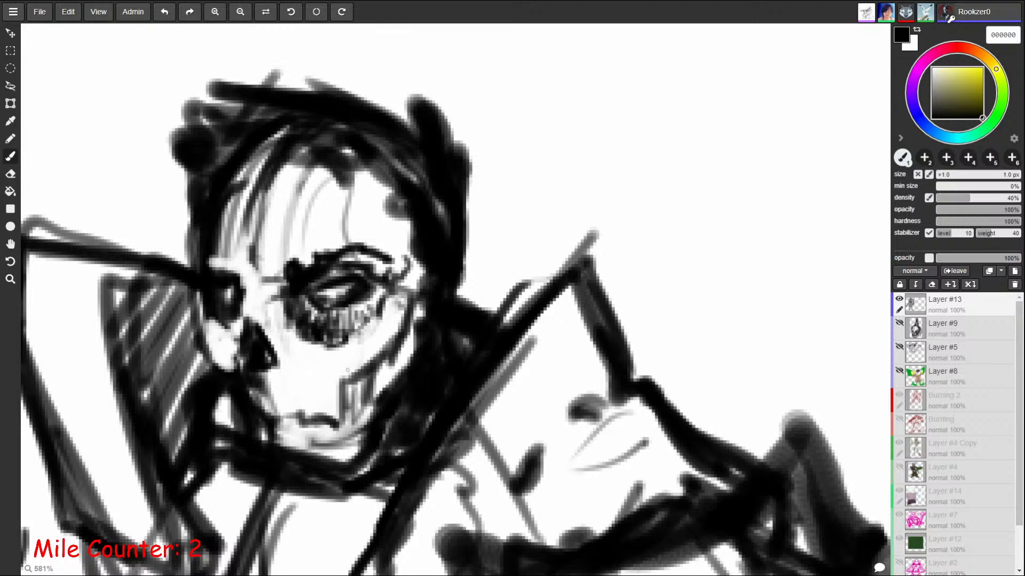
Step: Rework the lower face into a skull jaw with an upper tooth line, a light chin and hatched cheek hollow
{"action": "left_click_drag", "start_coordinate": [339, 369], "coordinate": [363, 372]}
{"action": "mouse_move", "coordinate": [259, 400]}
{"action": "left_mouse_down"}
{"action": "mouse_move", "coordinate": [245, 379]}
{"action": "mouse_move", "coordinate": [243, 414]}
{"action": "mouse_move", "coordinate": [288, 422]}
{"action": "mouse_move", "coordinate": [259, 441]}
{"action": "mouse_move", "coordinate": [284, 460]}
{"action": "mouse_move", "coordinate": [407, 389]}
{"action": "mouse_move", "coordinate": [392, 408]}
{"action": "mouse_move", "coordinate": [413, 352]}
{"action": "mouse_move", "coordinate": [369, 432]}
{"action": "mouse_move", "coordinate": [288, 472]}
{"action": "mouse_move", "coordinate": [275, 421]}
{"action": "mouse_move", "coordinate": [311, 448]}
{"action": "mouse_move", "coordinate": [337, 375]}
{"action": "left_mouse_up"}
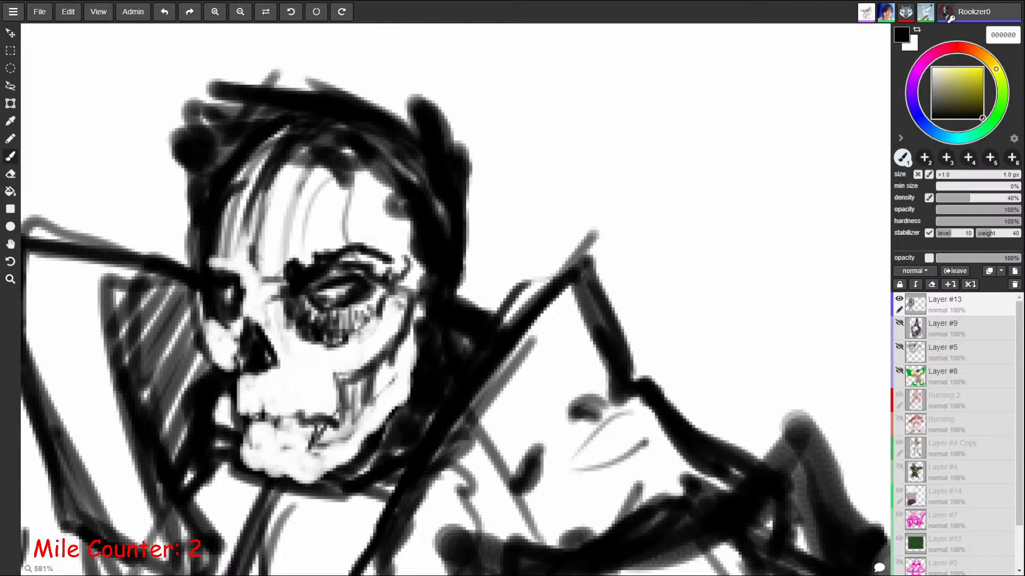
{"action": "mouse_move", "coordinate": [337, 430]}
{"action": "left_mouse_down"}
{"action": "mouse_move", "coordinate": [304, 360]}
{"action": "mouse_move", "coordinate": [335, 395]}
{"action": "left_mouse_up"}
{"action": "mouse_move", "coordinate": [302, 360]}
{"action": "left_mouse_down"}
{"action": "mouse_move", "coordinate": [364, 368]}
{"action": "mouse_move", "coordinate": [317, 371]}
{"action": "mouse_move", "coordinate": [331, 387]}
{"action": "mouse_move", "coordinate": [346, 368]}
{"action": "mouse_move", "coordinate": [391, 357]}
{"action": "mouse_move", "coordinate": [363, 403]}
{"action": "mouse_move", "coordinate": [356, 376]}
{"action": "mouse_move", "coordinate": [369, 400]}
{"action": "mouse_move", "coordinate": [398, 342]}
{"action": "left_mouse_up"}
{"action": "left_click_drag", "start_coordinate": [533, 345], "coordinate": [384, 350], "text": "ctrl"}
{"action": "left_click_drag", "start_coordinate": [630, 410], "coordinate": [361, 234]}
{"action": "left_click_drag", "start_coordinate": [534, 257], "coordinate": [457, 289], "text": "ctrl"}
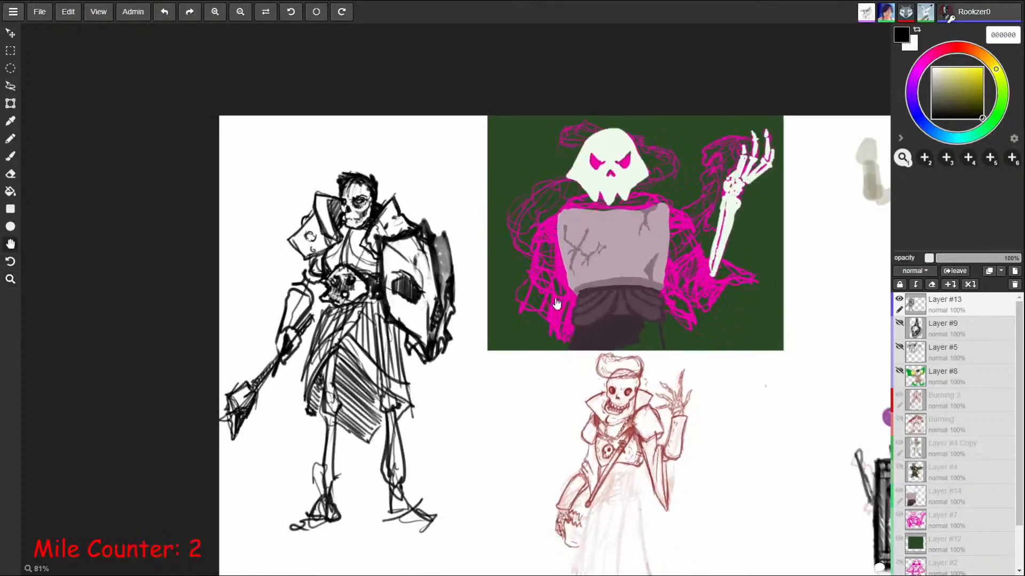
{"action": "left_click_drag", "start_coordinate": [556, 303], "coordinate": [419, 267]}
{"action": "left_click_drag", "start_coordinate": [206, 187], "coordinate": [253, 155], "text": "ctrl"}
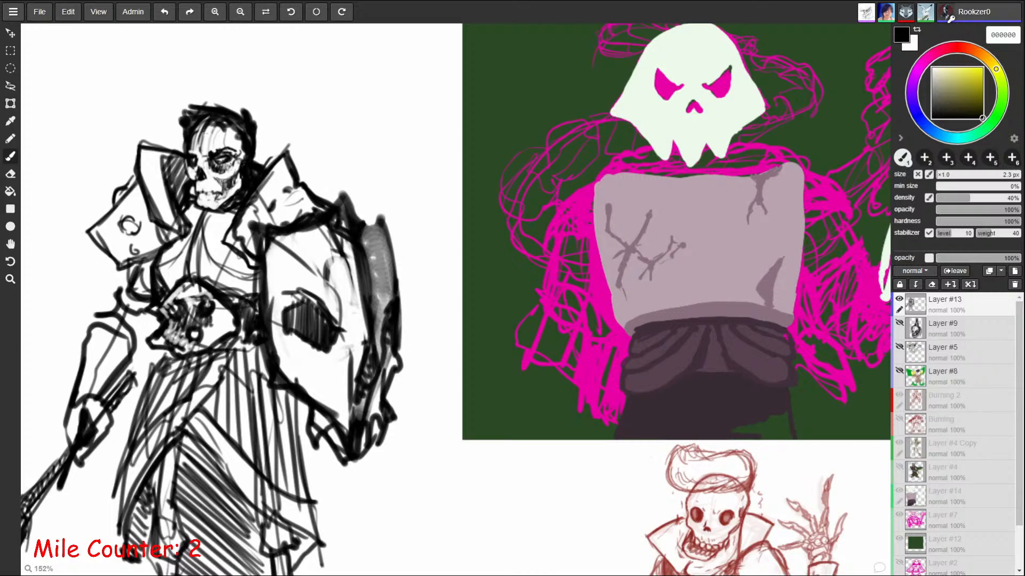
Step: Define the skull face's teeth, cheek and jaw line with a 2.3 to 4 px brush in the sampled near-black 101010
{"action": "left_click_drag", "start_coordinate": [742, 441], "coordinate": [762, 427]}
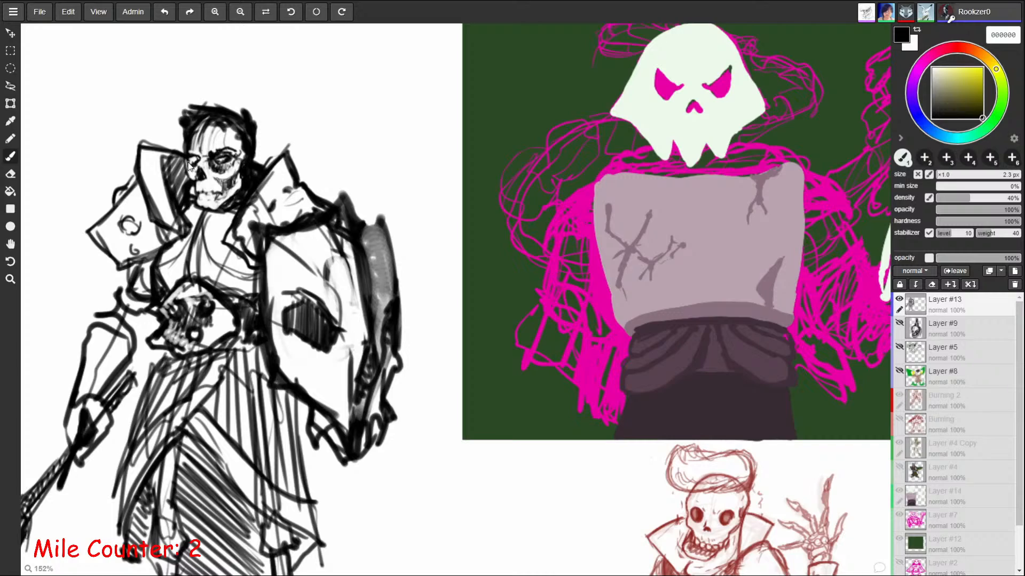
{"action": "key", "text": "e"}
{"action": "left_click_drag", "start_coordinate": [189, 161], "coordinate": [227, 166]}
{"action": "key", "text": "b"}
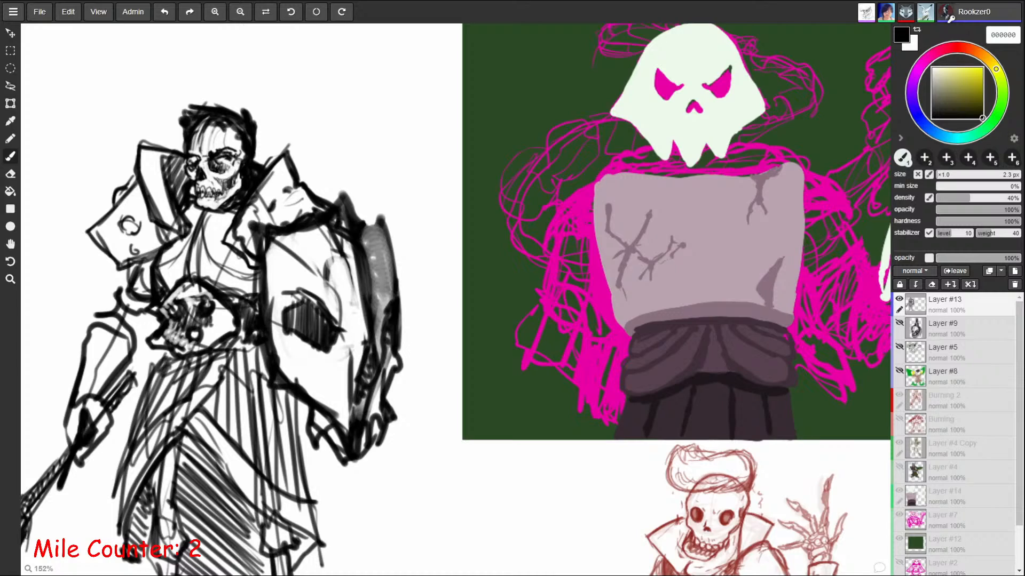
{"action": "left_click", "coordinate": [198, 201], "text": "alt"}
{"action": "left_click_drag", "start_coordinate": [223, 207], "coordinate": [227, 201]}
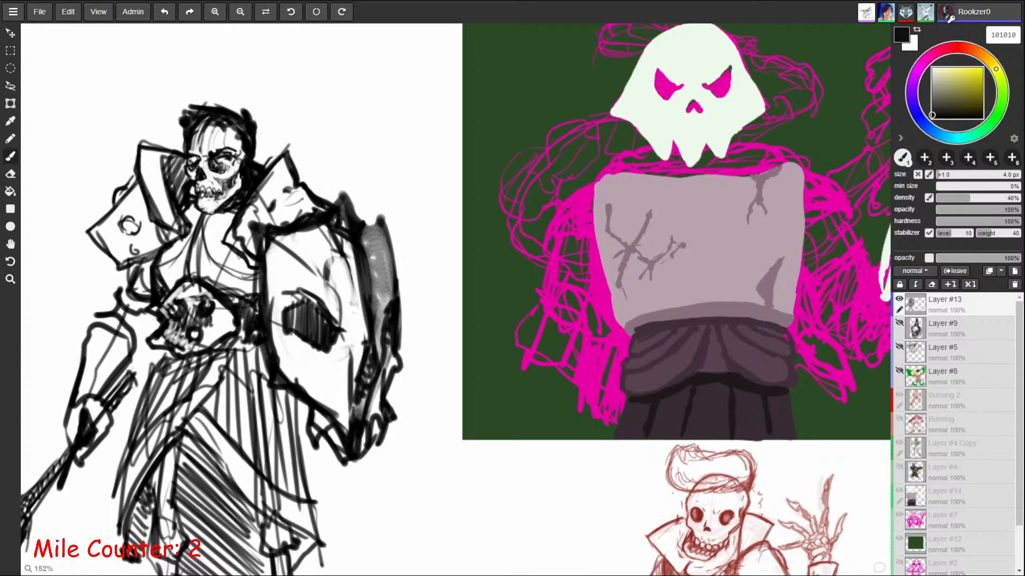
{"action": "left_click_drag", "start_coordinate": [215, 211], "coordinate": [243, 191]}
Step: Outline the neckline and shade both sides of the breastplate with an 8 to 10 px brush
{"action": "mouse_move", "coordinate": [194, 206]}
{"action": "left_mouse_down"}
{"action": "mouse_move", "coordinate": [237, 222]}
{"action": "mouse_move", "coordinate": [185, 245]}
{"action": "left_mouse_up"}
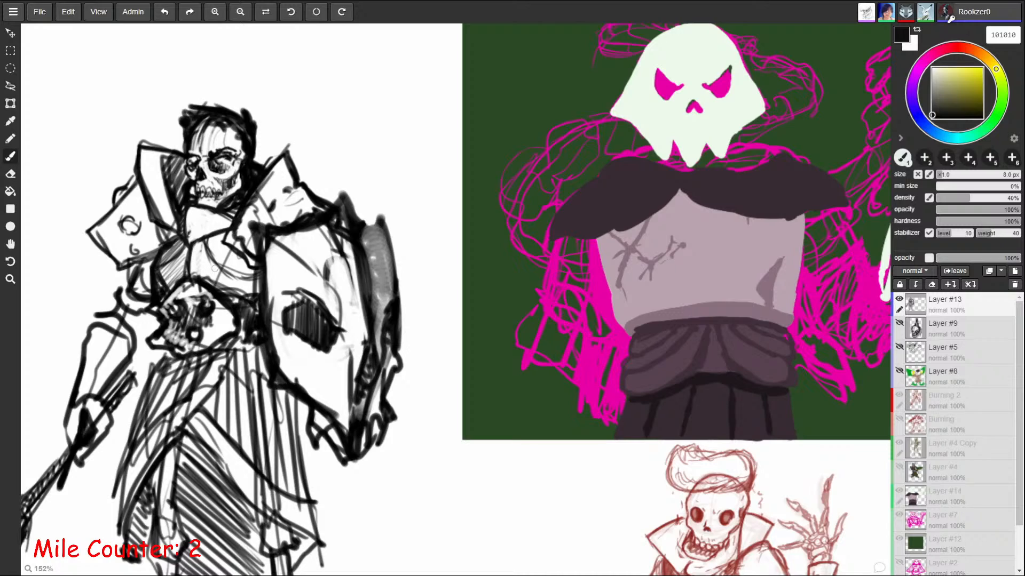
{"action": "key", "text": "bracketright"}
{"action": "mouse_move", "coordinate": [210, 238]}
{"action": "left_mouse_down"}
{"action": "mouse_move", "coordinate": [218, 260]}
{"action": "mouse_move", "coordinate": [262, 266]}
{"action": "left_mouse_up"}
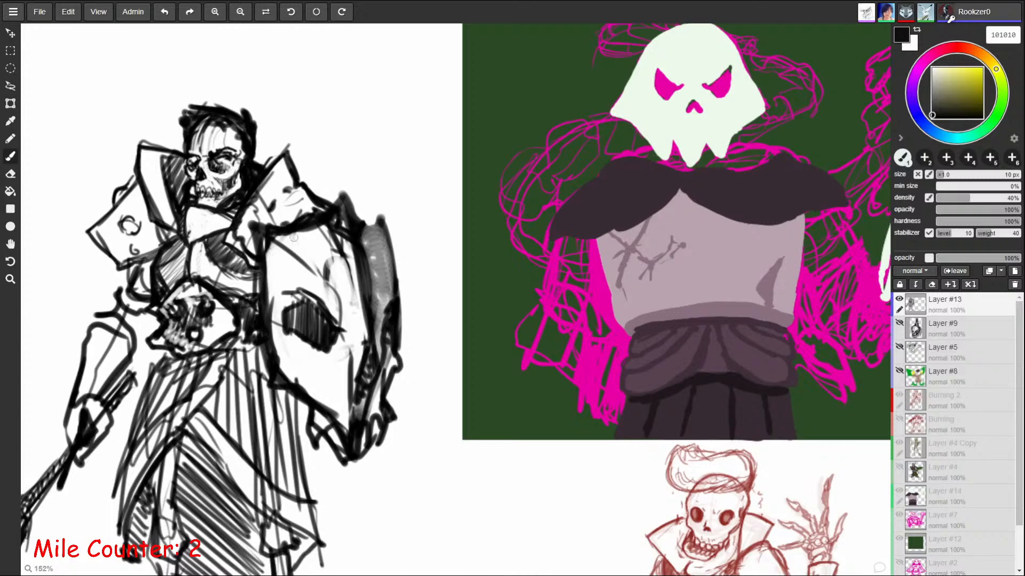
Step: Erase the rough marks inside the shield-side pauldron with a 40 px eraser
{"action": "key", "text": "bracketright"}
{"action": "key", "text": "bracketright"}
{"action": "key", "text": "bracketright"}
{"action": "key", "text": "bracketright"}
{"action": "left_click_drag", "start_coordinate": [290, 160], "coordinate": [236, 230]}
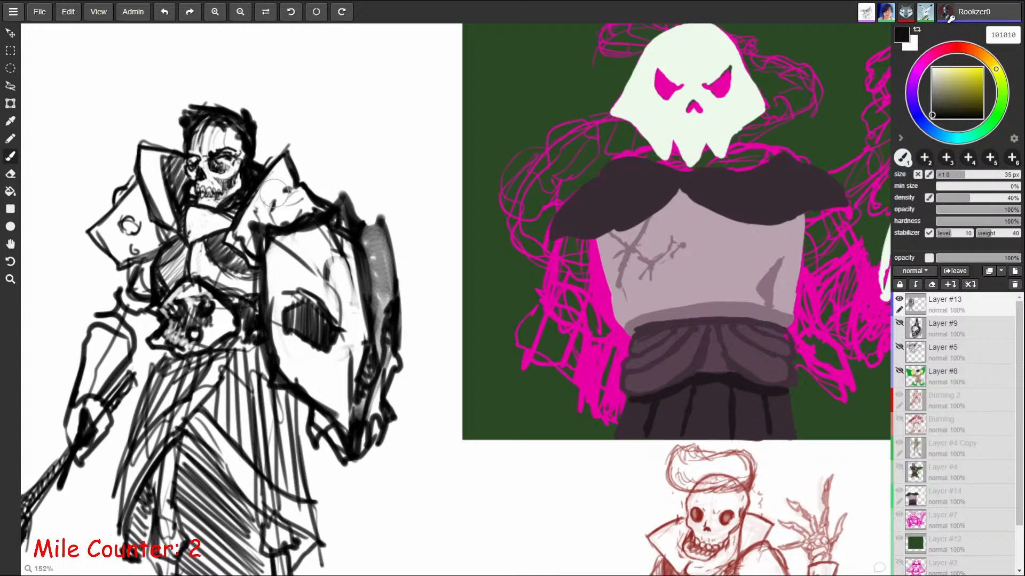
{"action": "key", "text": "e"}
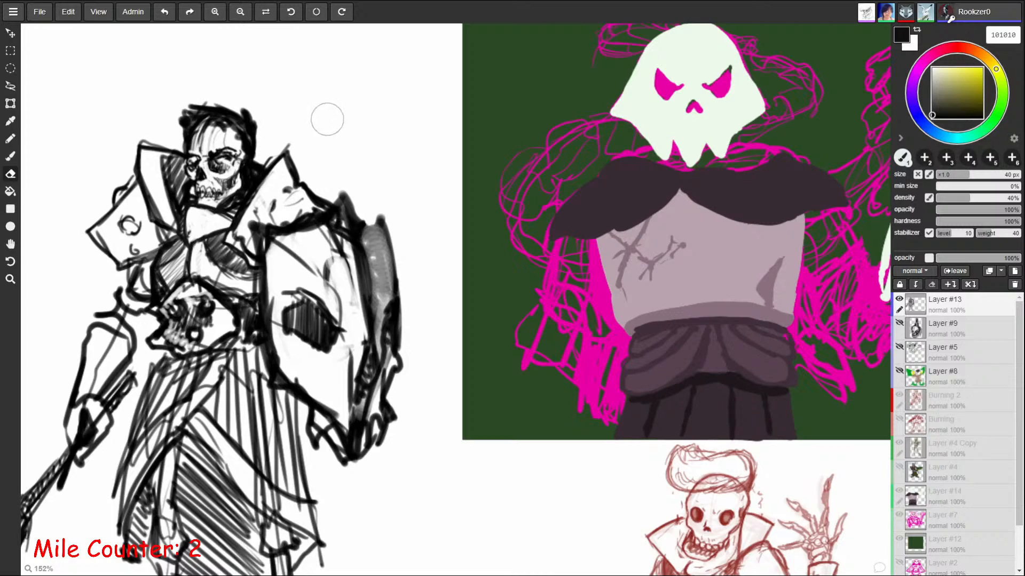
{"action": "mouse_move", "coordinate": [263, 205]}
{"action": "left_mouse_down"}
{"action": "mouse_move", "coordinate": [249, 228]}
{"action": "mouse_move", "coordinate": [298, 153]}
{"action": "left_mouse_up"}
{"action": "key", "text": "b"}
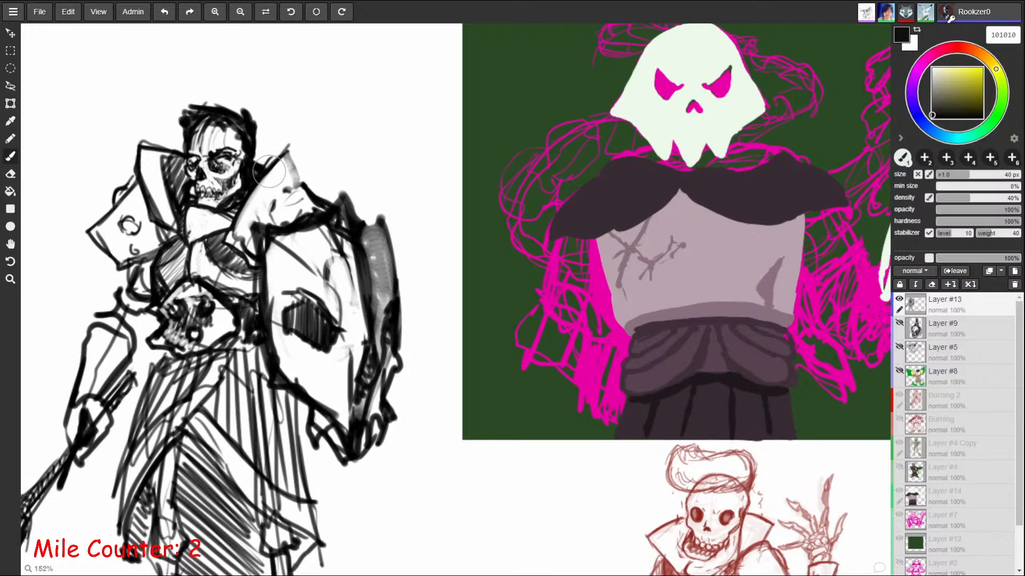
Step: Redraw the shield-side pauldron's raised collar and outer edge with a 7 px brush and shade its lower part
{"action": "key", "text": "bracketleft"}
{"action": "key", "text": "bracketleft"}
{"action": "key", "text": "bracketleft"}
{"action": "key", "text": "bracketleft"}
{"action": "key", "text": "bracketleft"}
{"action": "key", "text": "bracketleft"}
{"action": "key", "text": "bracketleft"}
{"action": "key", "text": "bracketleft"}
{"action": "mouse_move", "coordinate": [267, 170]}
{"action": "left_mouse_down"}
{"action": "mouse_move", "coordinate": [292, 146]}
{"action": "mouse_move", "coordinate": [328, 209]}
{"action": "left_mouse_up"}
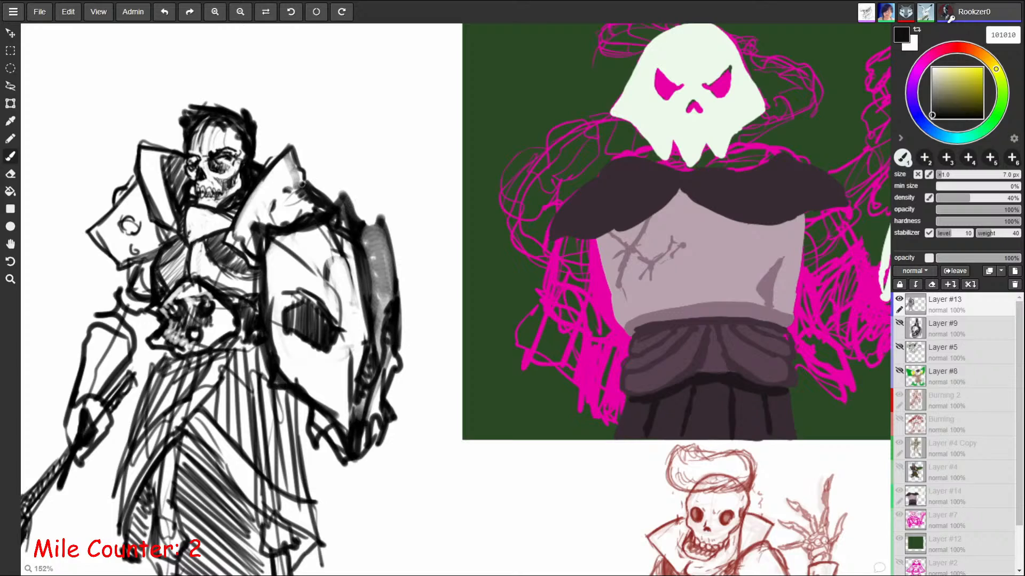
{"action": "left_click_drag", "start_coordinate": [281, 199], "coordinate": [273, 211]}
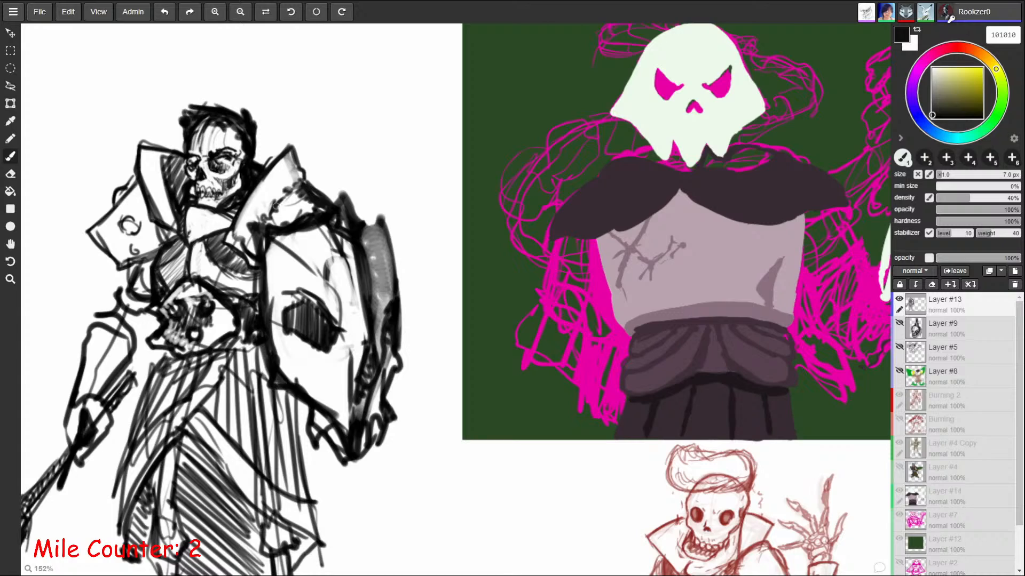
Step: Redraw the shield's inner edge and add large fang-like teeth along its lower tip with a 9 px brush
{"action": "left_click_drag", "start_coordinate": [267, 236], "coordinate": [281, 365]}
{"action": "mouse_move", "coordinate": [273, 268]}
{"action": "left_mouse_down"}
{"action": "mouse_move", "coordinate": [279, 373]}
{"action": "mouse_move", "coordinate": [323, 396]}
{"action": "left_mouse_up"}
{"action": "mouse_move", "coordinate": [276, 232]}
{"action": "left_mouse_down"}
{"action": "mouse_move", "coordinate": [263, 235]}
{"action": "mouse_move", "coordinate": [265, 304]}
{"action": "left_mouse_up"}
{"action": "mouse_move", "coordinate": [259, 249]}
{"action": "left_mouse_down"}
{"action": "mouse_move", "coordinate": [274, 387]}
{"action": "mouse_move", "coordinate": [300, 387]}
{"action": "mouse_move", "coordinate": [339, 430]}
{"action": "mouse_move", "coordinate": [315, 408]}
{"action": "mouse_move", "coordinate": [325, 413]}
{"action": "mouse_move", "coordinate": [340, 392]}
{"action": "mouse_move", "coordinate": [326, 396]}
{"action": "mouse_move", "coordinate": [337, 419]}
{"action": "mouse_move", "coordinate": [320, 436]}
{"action": "mouse_move", "coordinate": [307, 424]}
{"action": "mouse_move", "coordinate": [313, 403]}
{"action": "left_mouse_up"}
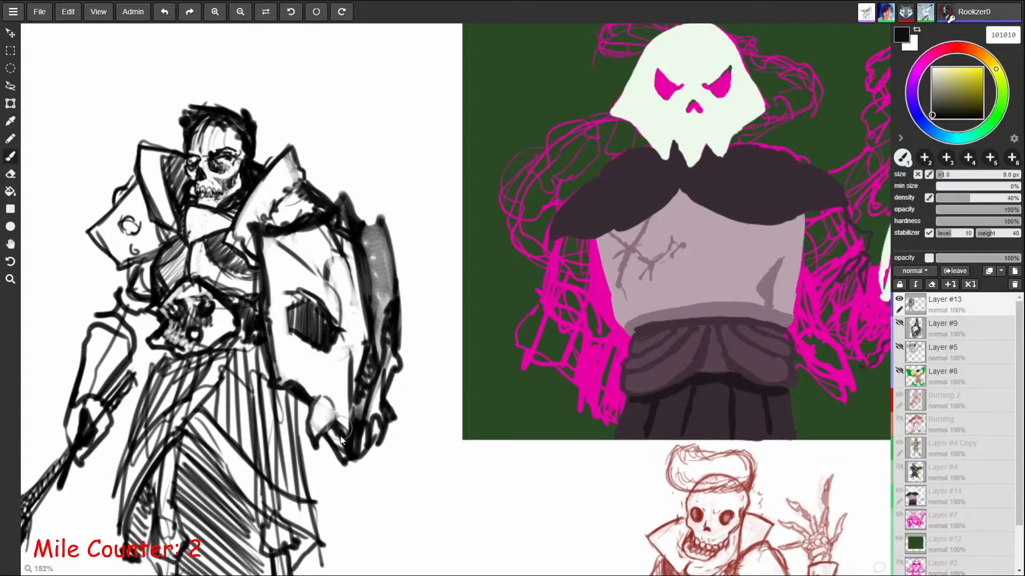
{"action": "mouse_move", "coordinate": [340, 438]}
{"action": "left_mouse_down"}
{"action": "mouse_move", "coordinate": [347, 459]}
{"action": "mouse_move", "coordinate": [378, 415]}
{"action": "mouse_move", "coordinate": [338, 421]}
{"action": "mouse_move", "coordinate": [352, 451]}
{"action": "mouse_move", "coordinate": [327, 445]}
{"action": "mouse_move", "coordinate": [343, 460]}
{"action": "mouse_move", "coordinate": [364, 417]}
{"action": "mouse_move", "coordinate": [369, 446]}
{"action": "mouse_move", "coordinate": [372, 413]}
{"action": "mouse_move", "coordinate": [380, 442]}
{"action": "mouse_move", "coordinate": [370, 443]}
{"action": "mouse_move", "coordinate": [403, 439]}
{"action": "left_mouse_up"}
{"action": "mouse_move", "coordinate": [381, 405]}
{"action": "left_mouse_down"}
{"action": "mouse_move", "coordinate": [377, 421]}
{"action": "mouse_move", "coordinate": [396, 415]}
{"action": "mouse_move", "coordinate": [402, 440]}
{"action": "left_mouse_up"}
{"action": "mouse_move", "coordinate": [402, 439]}
{"action": "left_mouse_down"}
{"action": "mouse_move", "coordinate": [390, 383]}
{"action": "mouse_move", "coordinate": [399, 353]}
{"action": "left_mouse_up"}
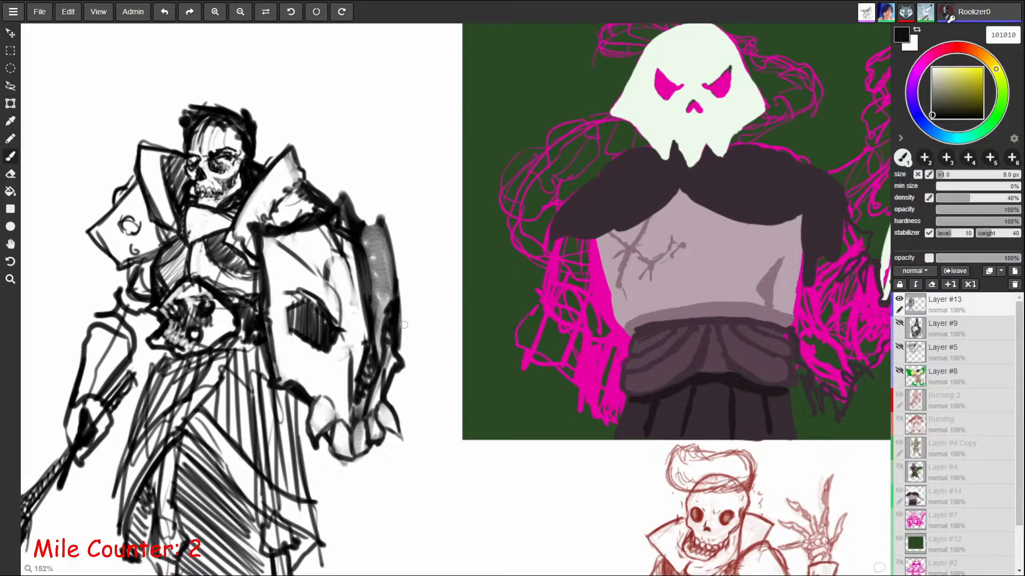
Step: Erase the shield's centre ridge and the stray strokes above the eye socket, leaving a clean skull surface
{"action": "mouse_move", "coordinate": [350, 238]}
{"action": "left_mouse_down"}
{"action": "mouse_move", "coordinate": [369, 340]}
{"action": "mouse_move", "coordinate": [361, 352]}
{"action": "left_mouse_up"}
{"action": "key", "text": "e"}
{"action": "mouse_move", "coordinate": [346, 245]}
{"action": "left_mouse_down"}
{"action": "mouse_move", "coordinate": [323, 263]}
{"action": "mouse_move", "coordinate": [311, 254]}
{"action": "left_mouse_up"}
{"action": "left_click_drag", "start_coordinate": [356, 297], "coordinate": [350, 371]}
{"action": "key", "text": "b"}
{"action": "key", "text": "e"}
{"action": "key", "text": "bracketleft"}
{"action": "key", "text": "bracketleft"}
{"action": "key", "text": "bracketleft"}
{"action": "key", "text": "bracketleft"}
{"action": "key", "text": "b"}
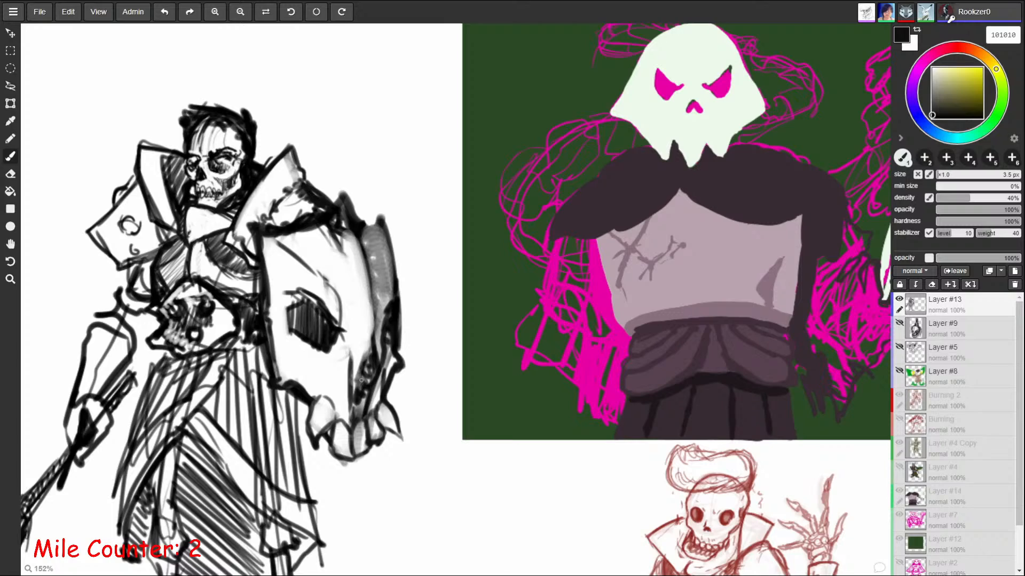
Step: Draw a notched inner rim at the shield's upper far corner with a fine 3.5 to 2.6 px brush
{"action": "mouse_move", "coordinate": [846, 386]}
{"action": "left_mouse_down"}
{"action": "mouse_move", "coordinate": [830, 360]}
{"action": "mouse_move", "coordinate": [841, 349]}
{"action": "left_mouse_up"}
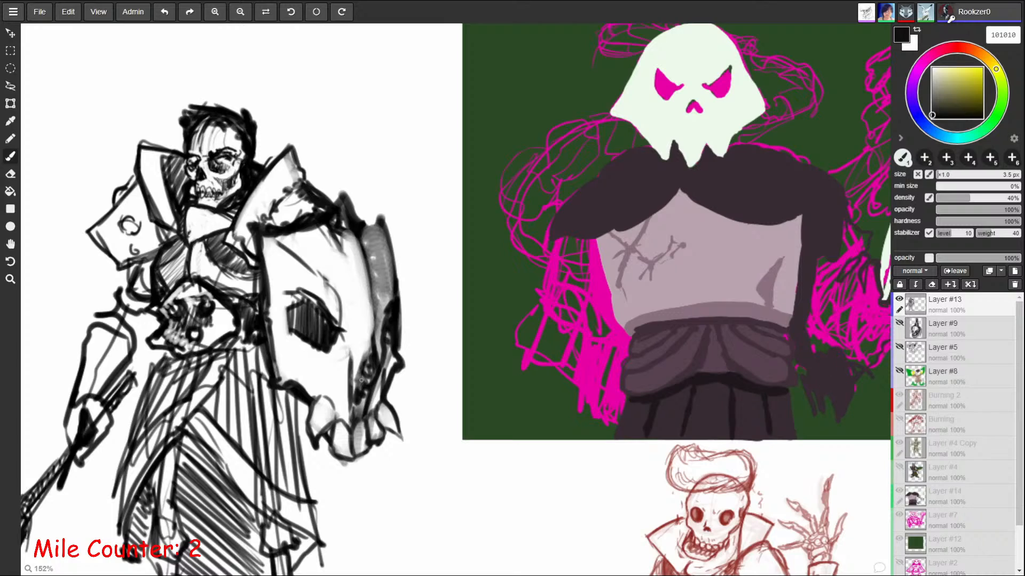
{"action": "mouse_move", "coordinate": [357, 228]}
{"action": "left_mouse_down"}
{"action": "mouse_move", "coordinate": [382, 220]}
{"action": "mouse_move", "coordinate": [388, 266]}
{"action": "left_mouse_up"}
{"action": "key", "text": "bracketleft"}
{"action": "key", "text": "bracketleft"}
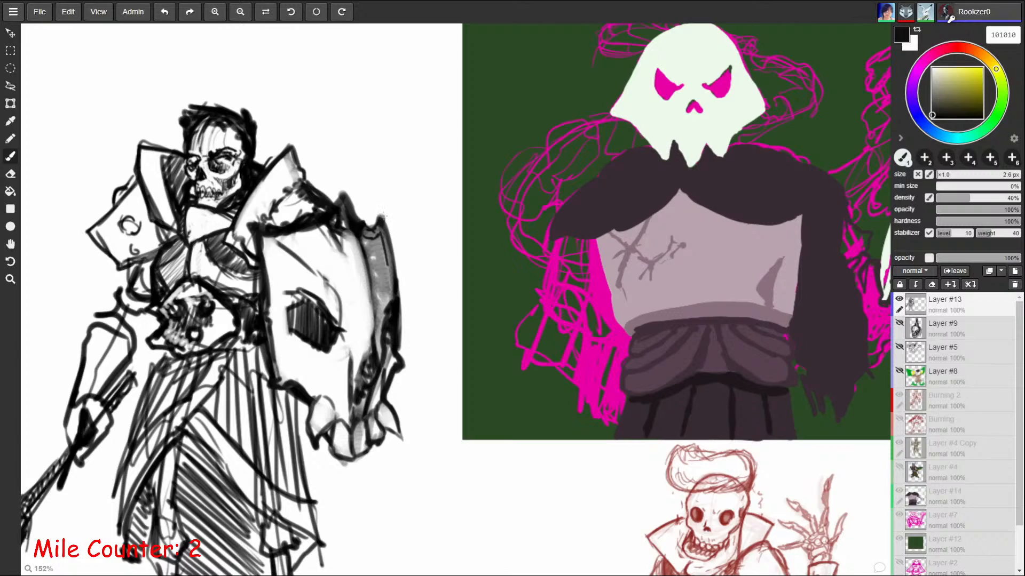
{"action": "key", "text": "bracketleft"}
{"action": "key", "text": "e"}
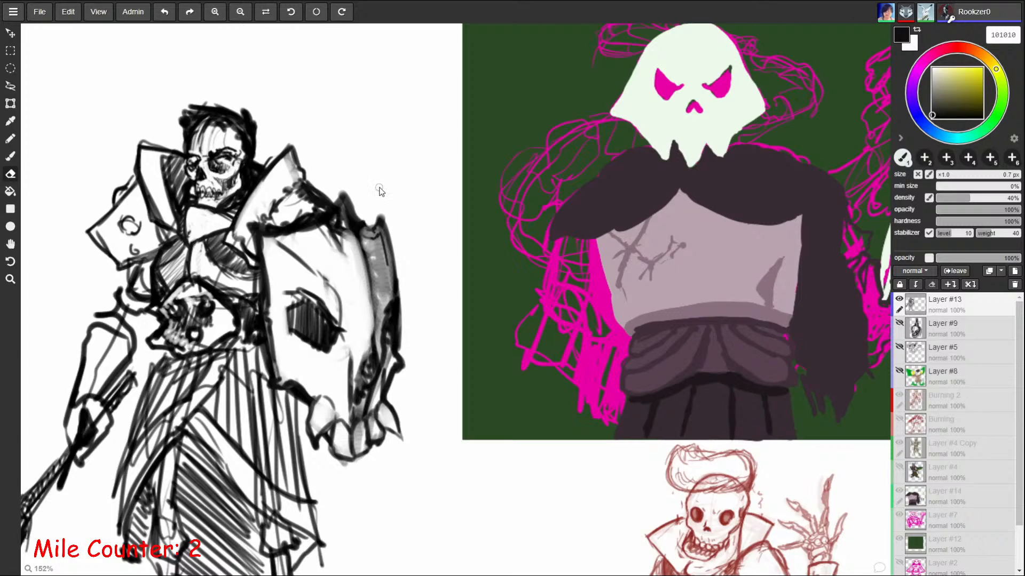
{"action": "key", "text": "b"}
{"action": "key", "text": "bracketright"}
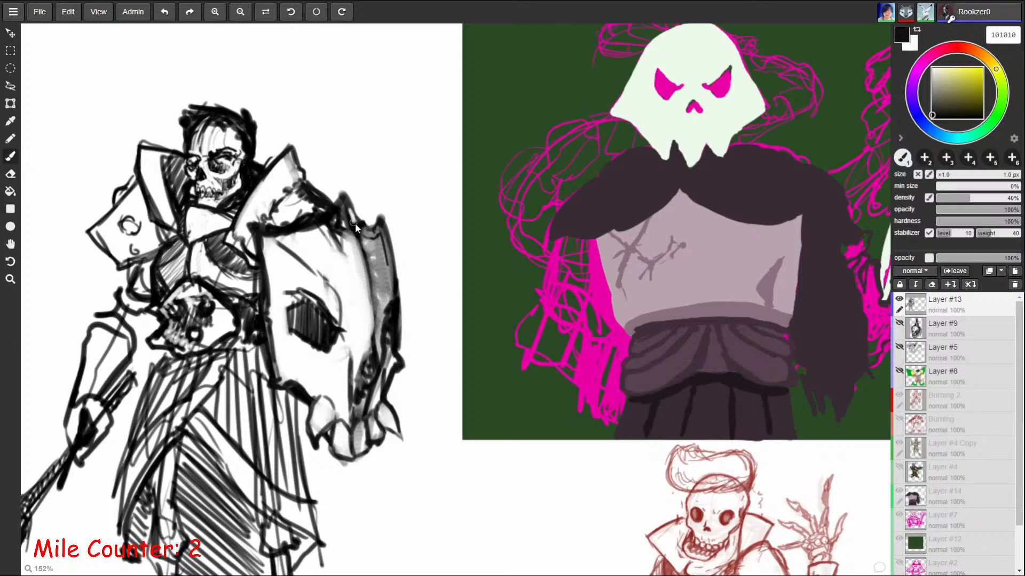
Step: Rework the shield's far edge into a jagged, chipped contour with a 1 to 2.3 px brush
{"action": "mouse_move", "coordinate": [354, 223]}
{"action": "left_mouse_down"}
{"action": "mouse_move", "coordinate": [374, 233]}
{"action": "mouse_move", "coordinate": [379, 222]}
{"action": "mouse_move", "coordinate": [399, 308]}
{"action": "left_mouse_up"}
{"action": "key", "text": "e"}
{"action": "key", "text": "b"}
{"action": "key", "text": "e"}
{"action": "key", "text": "b"}
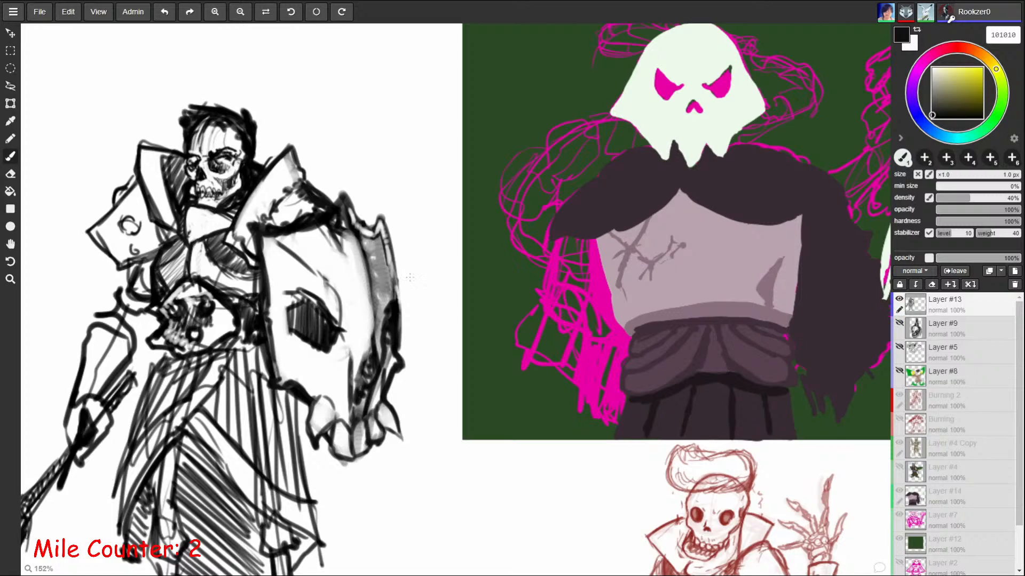
{"action": "key", "text": "]"}
{"action": "left_click_drag", "start_coordinate": [399, 291], "coordinate": [405, 328]}
{"action": "key", "text": "e"}
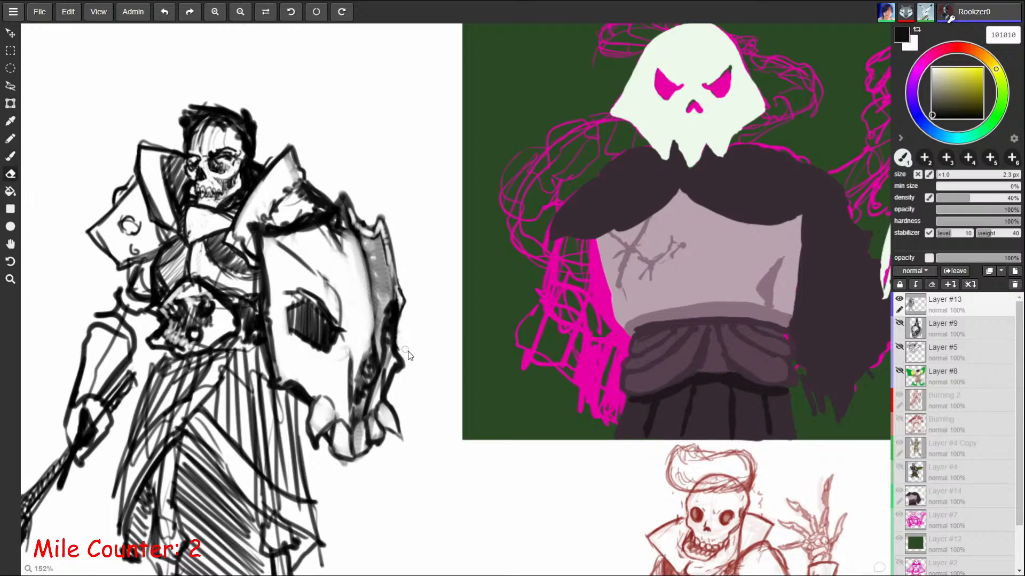
{"action": "key", "text": "b"}
Step: Draw a curved cheekbone below the shield skull's eye socket and hatch beneath it with a 3 to 4 px brush
{"action": "mouse_move", "coordinate": [309, 369]}
{"action": "left_mouse_down"}
{"action": "mouse_move", "coordinate": [287, 351]}
{"action": "mouse_move", "coordinate": [320, 374]}
{"action": "left_mouse_up"}
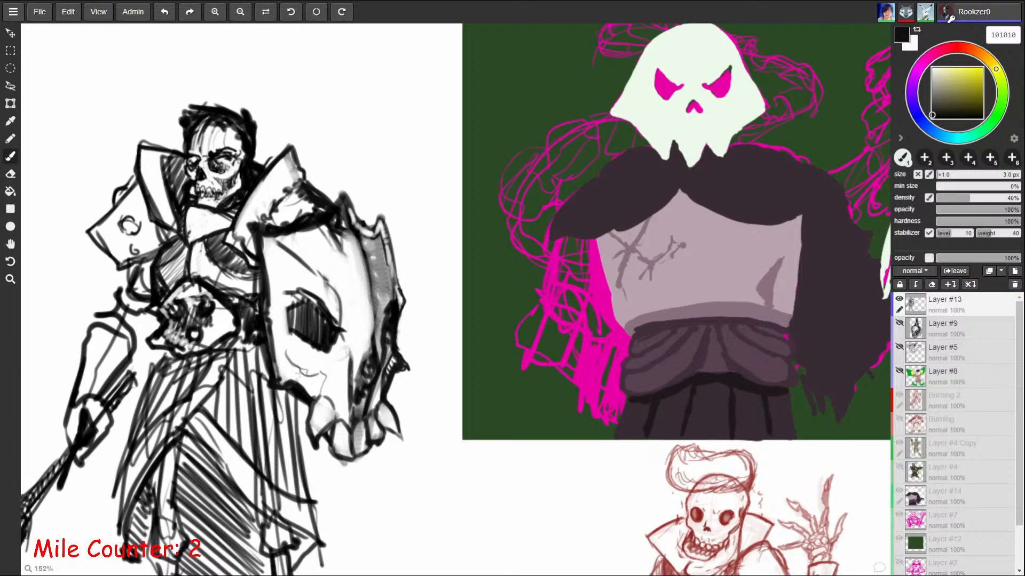
{"action": "left_click_drag", "start_coordinate": [275, 370], "coordinate": [290, 358]}
{"action": "mouse_move", "coordinate": [276, 377]}
{"action": "left_mouse_down"}
{"action": "mouse_move", "coordinate": [294, 362]}
{"action": "mouse_move", "coordinate": [309, 393]}
{"action": "left_mouse_up"}
{"action": "left_click_drag", "start_coordinate": [320, 377], "coordinate": [320, 395]}
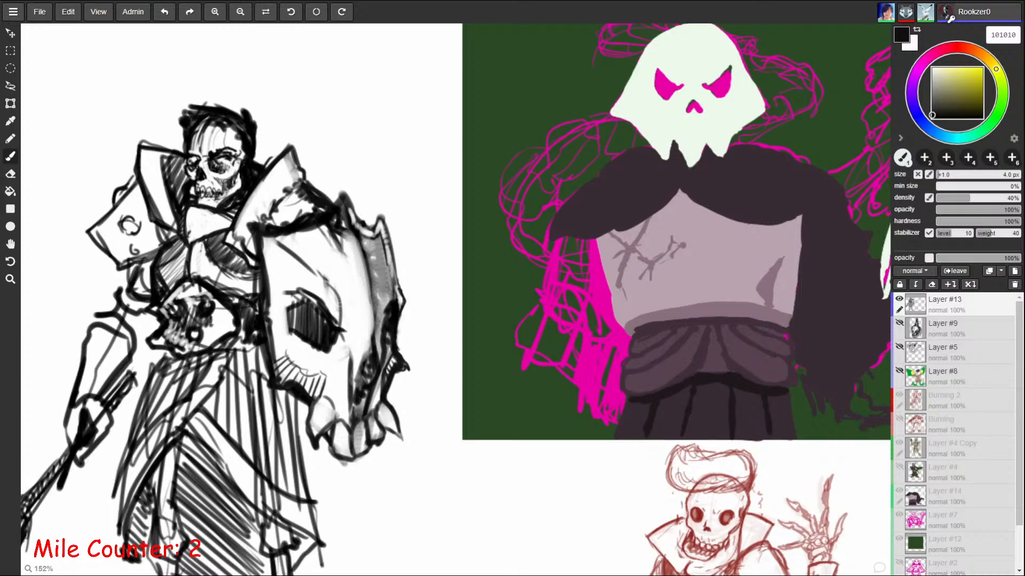
Step: Sharpen the corner of the shield skull's eye socket and define its nose cavity with a 4 px brush
{"action": "left_click_drag", "start_coordinate": [335, 303], "coordinate": [346, 342]}
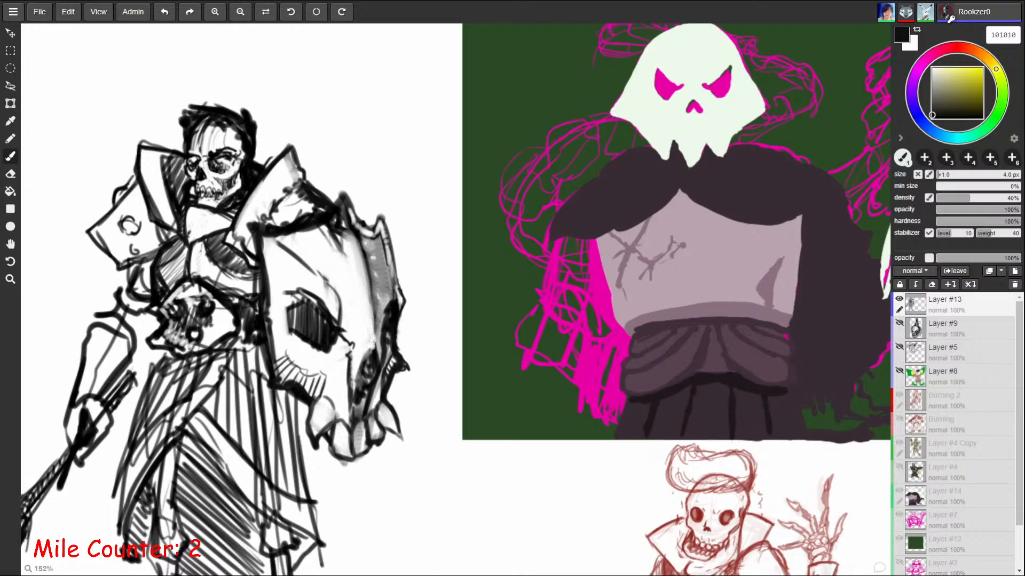
{"action": "left_click_drag", "start_coordinate": [369, 273], "coordinate": [378, 335]}
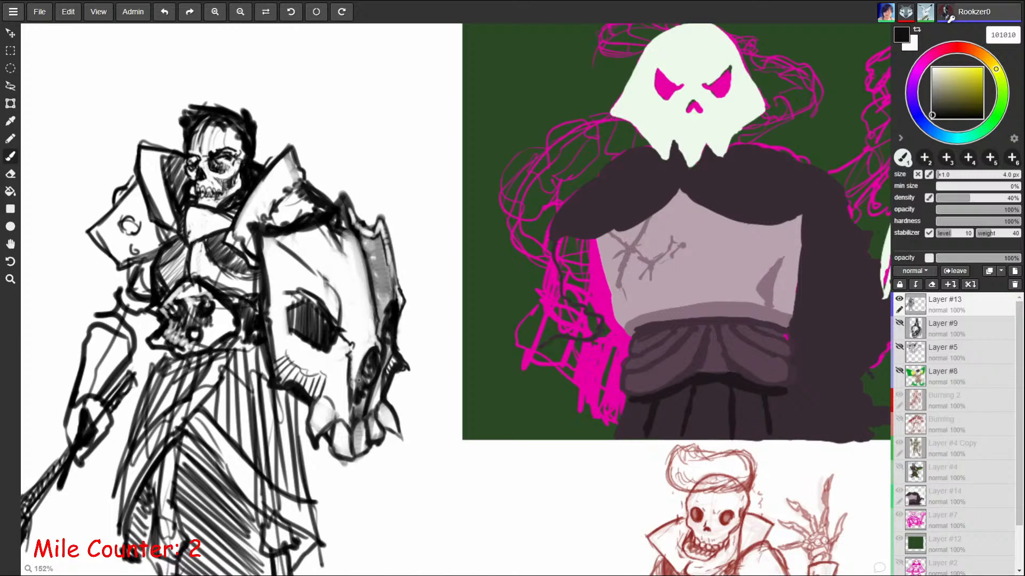
{"action": "key", "text": "e"}
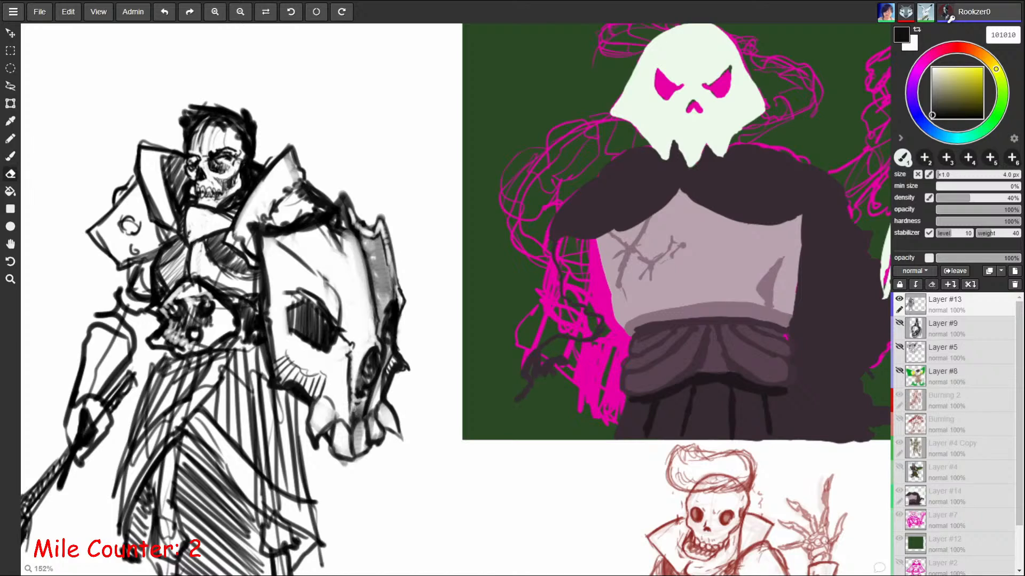
Step: Detail the tooth roots along the shield skull's jaw and hatch its far rim with a 4 px brush
{"action": "key", "text": "b"}
{"action": "mouse_move", "coordinate": [370, 399]}
{"action": "left_mouse_down"}
{"action": "mouse_move", "coordinate": [353, 418]}
{"action": "mouse_move", "coordinate": [379, 404]}
{"action": "mouse_move", "coordinate": [368, 418]}
{"action": "mouse_move", "coordinate": [377, 415]}
{"action": "left_mouse_up"}
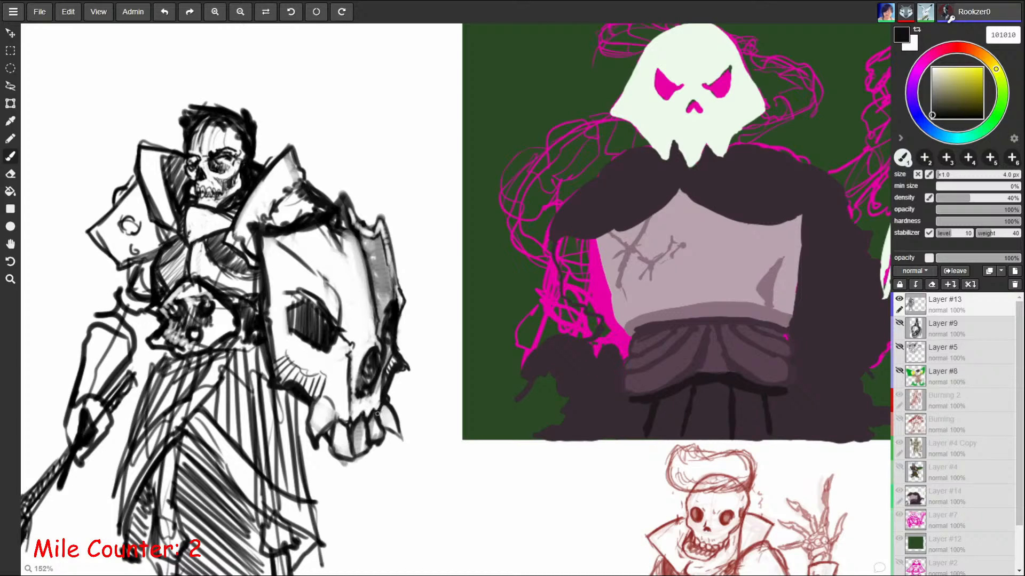
{"action": "mouse_move", "coordinate": [380, 394]}
{"action": "left_mouse_down"}
{"action": "mouse_move", "coordinate": [380, 408]}
{"action": "mouse_move", "coordinate": [381, 378]}
{"action": "left_mouse_up"}
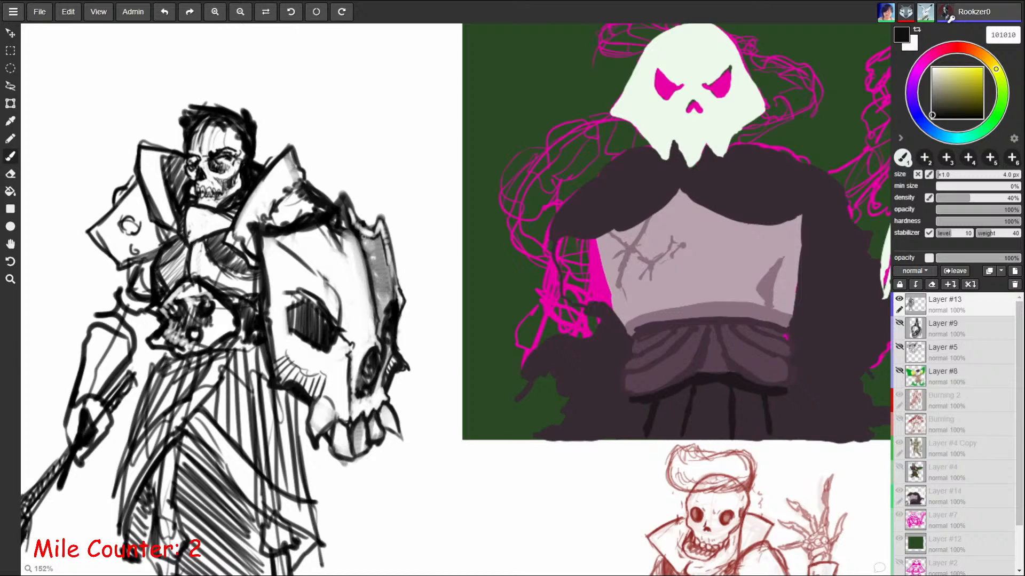
{"action": "mouse_move", "coordinate": [367, 262]}
{"action": "left_mouse_down"}
{"action": "mouse_move", "coordinate": [380, 283]}
{"action": "mouse_move", "coordinate": [392, 283]}
{"action": "left_mouse_up"}
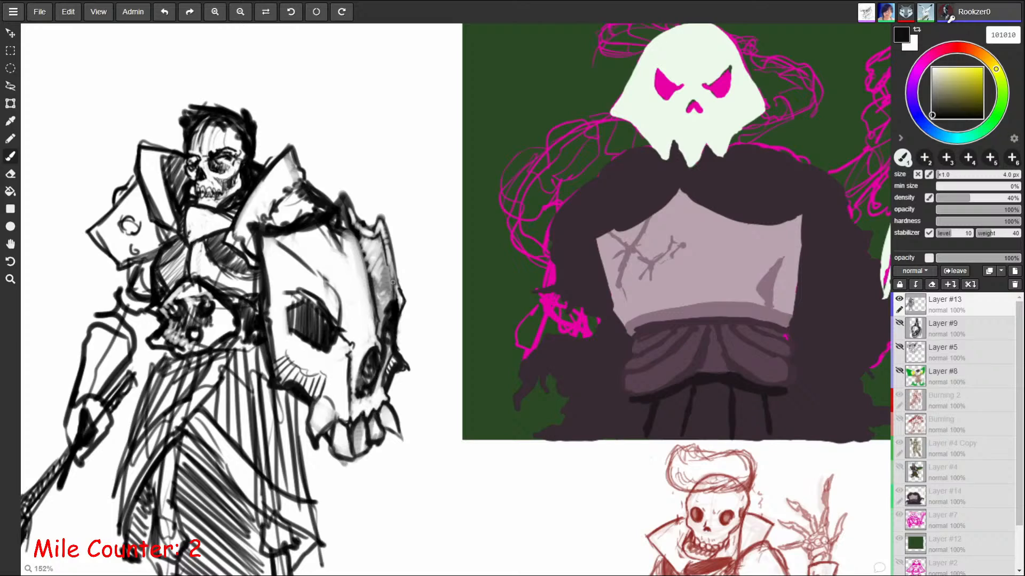
{"action": "left_click_drag", "start_coordinate": [621, 342], "coordinate": [589, 428]}
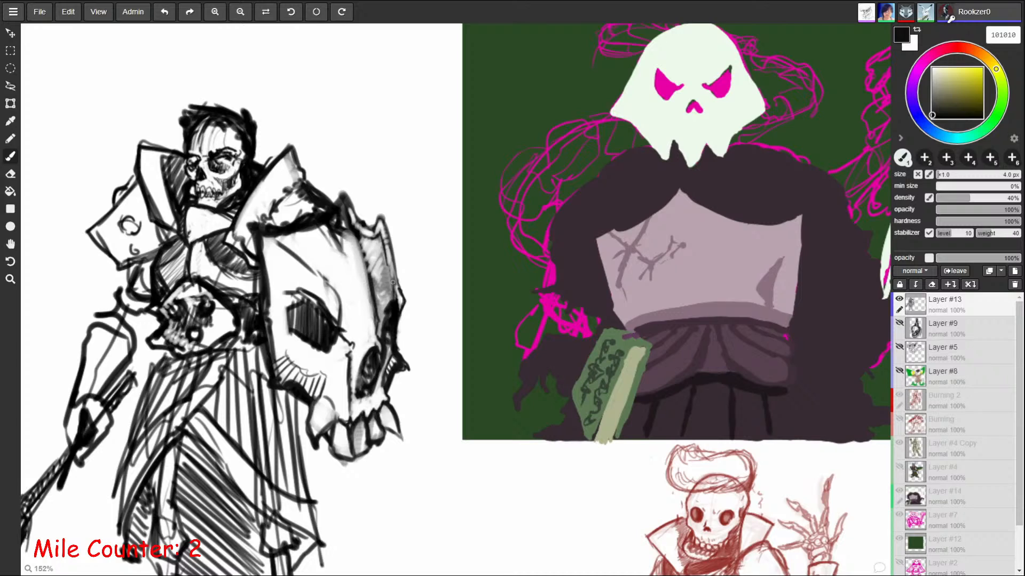
Step: Add an angular armor plate around the shield-side leg's shin and ankle with a 1.5 px brush
{"action": "key", "text": "z"}
{"action": "left_click_drag", "start_coordinate": [258, 307], "coordinate": [267, 347]}
{"action": "left_click_drag", "start_coordinate": [370, 266], "coordinate": [411, 350]}
{"action": "key", "text": "space"}
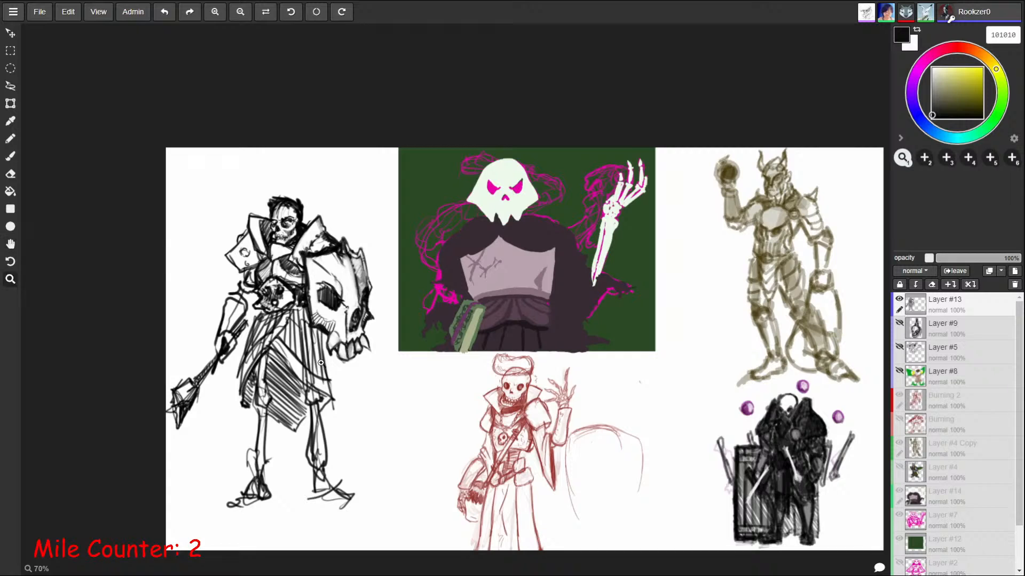
{"action": "mouse_move", "coordinate": [322, 311]}
{"action": "left_mouse_down"}
{"action": "mouse_move", "coordinate": [308, 324]}
{"action": "mouse_move", "coordinate": [342, 307]}
{"action": "left_mouse_up"}
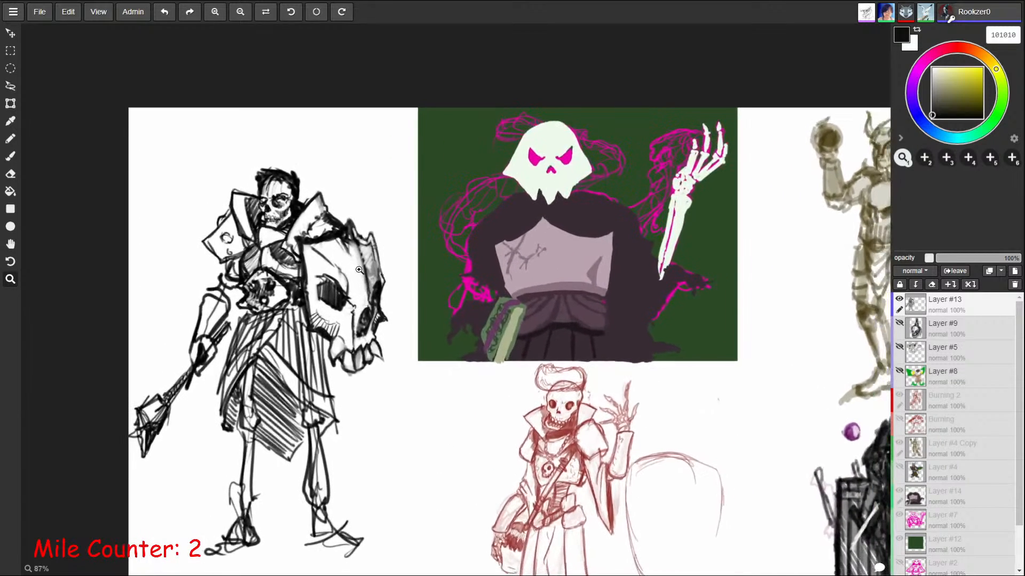
{"action": "key", "text": "space"}
{"action": "left_click_drag", "start_coordinate": [413, 375], "coordinate": [315, 324]}
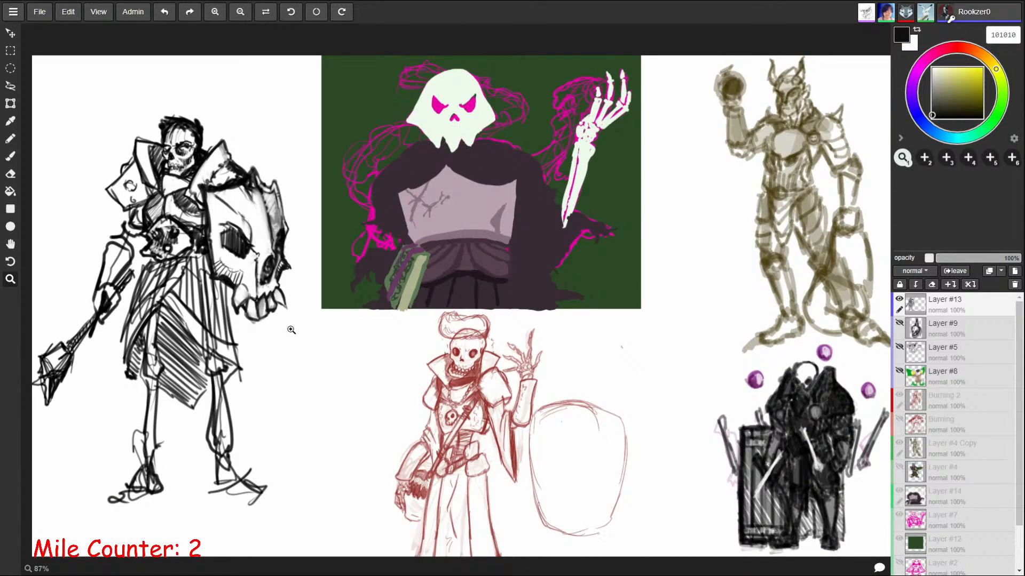
{"action": "key", "text": "b"}
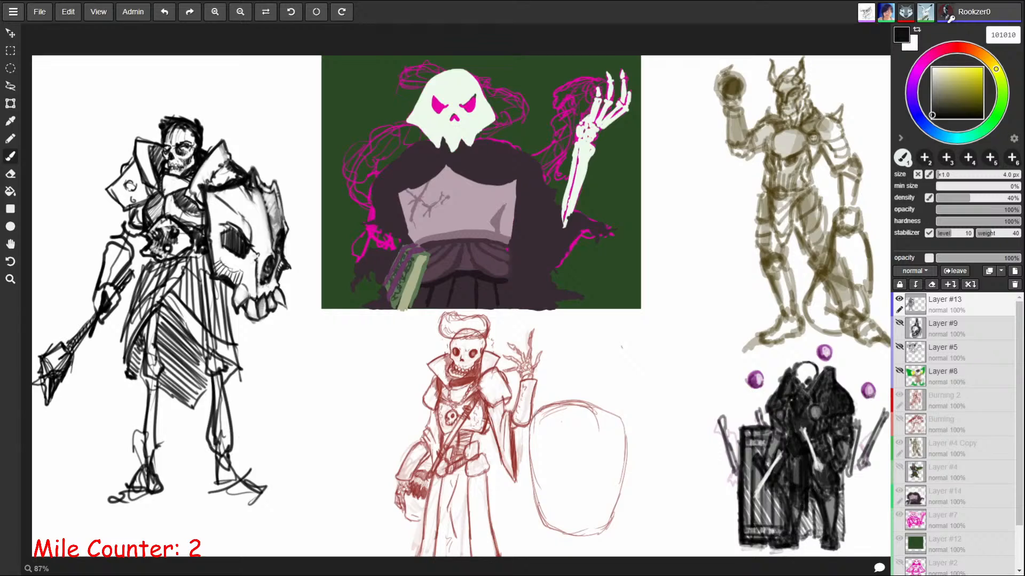
{"action": "mouse_move", "coordinate": [241, 426]}
{"action": "left_mouse_down"}
{"action": "mouse_move", "coordinate": [212, 445]}
{"action": "mouse_move", "coordinate": [249, 437]}
{"action": "mouse_move", "coordinate": [235, 454]}
{"action": "left_mouse_up"}
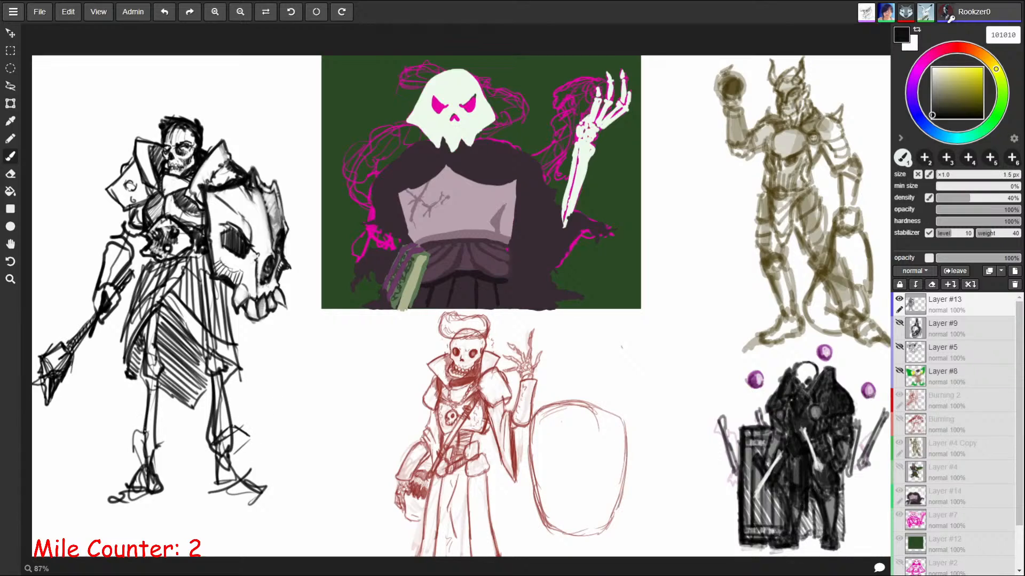
{"action": "key", "text": "e"}
{"action": "key", "text": "b"}
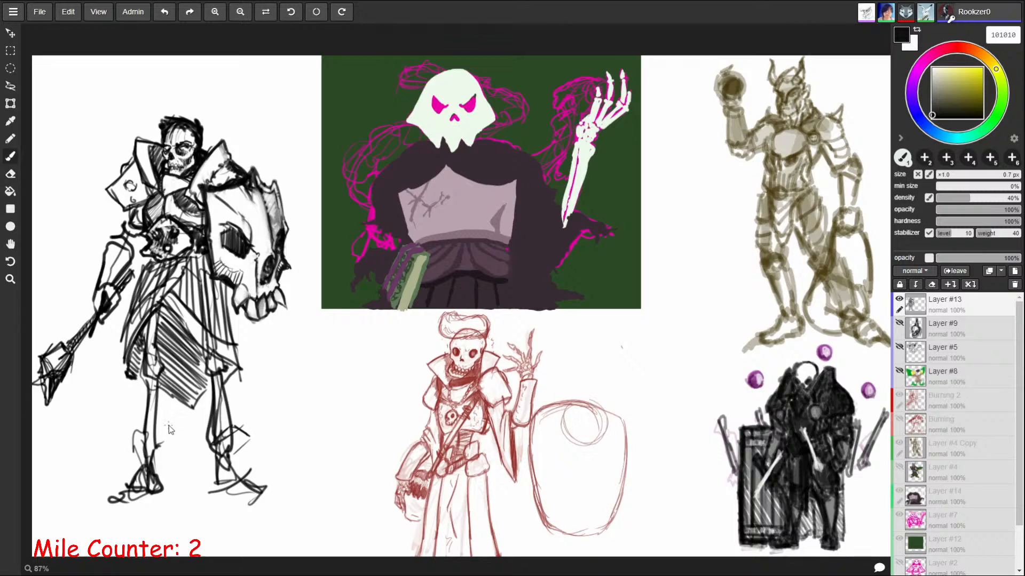
Step: Erase the rough shin and ankle lines of the mace-side leg, using a size of up to 25 px
{"action": "key", "text": "e"}
{"action": "key", "text": "b"}
{"action": "key", "text": "bracketright"}
{"action": "key", "text": "bracketright"}
{"action": "key", "text": "bracketright"}
{"action": "key", "text": "bracketright"}
{"action": "key", "text": "bracketright"}
{"action": "key", "text": "bracketright"}
{"action": "key", "text": "bracketright"}
{"action": "key", "text": "bracketright"}
{"action": "mouse_move", "coordinate": [137, 434]}
{"action": "left_mouse_down"}
{"action": "mouse_move", "coordinate": [126, 451]}
{"action": "mouse_move", "coordinate": [164, 443]}
{"action": "mouse_move", "coordinate": [144, 444]}
{"action": "mouse_move", "coordinate": [151, 454]}
{"action": "left_mouse_up"}
{"action": "key", "text": "bracketright"}
{"action": "key", "text": "e"}
{"action": "key", "text": "b"}
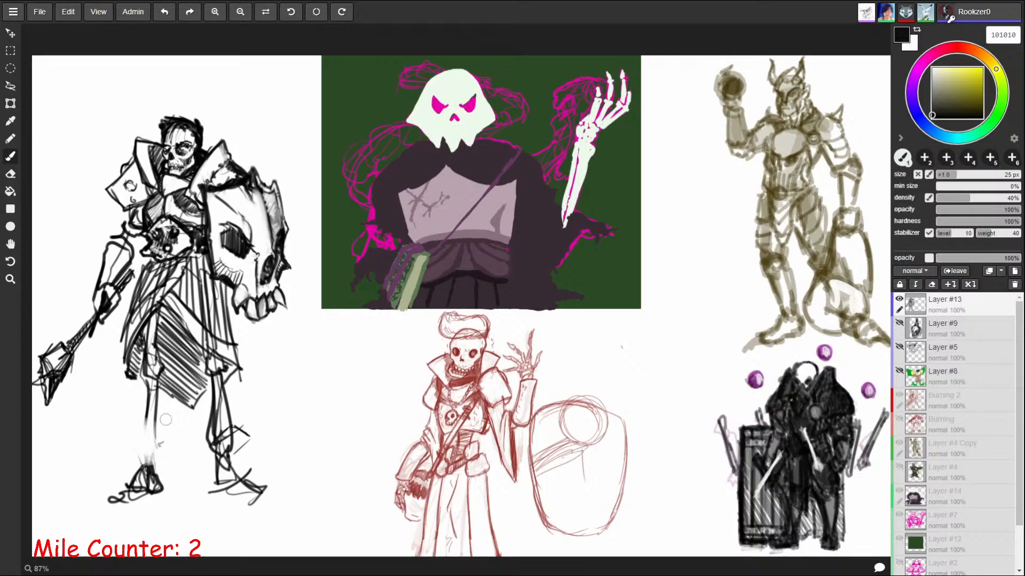
Step: Outline an angular armored cuff around the lower shin of the mace-side leg with a 12 px brush
{"action": "key", "text": "bracketleft"}
{"action": "key", "text": "bracketleft"}
{"action": "key", "text": "bracketleft"}
{"action": "key", "text": "bracketleft"}
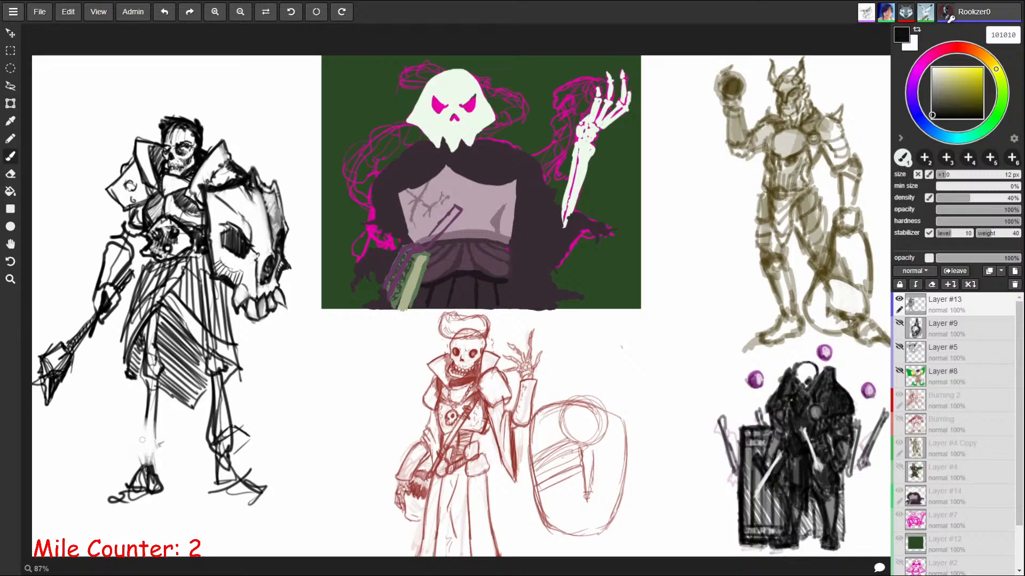
{"action": "mouse_move", "coordinate": [133, 434]}
{"action": "left_mouse_down"}
{"action": "mouse_move", "coordinate": [144, 419]}
{"action": "mouse_move", "coordinate": [164, 448]}
{"action": "mouse_move", "coordinate": [125, 441]}
{"action": "mouse_move", "coordinate": [123, 450]}
{"action": "mouse_move", "coordinate": [159, 455]}
{"action": "mouse_move", "coordinate": [160, 468]}
{"action": "mouse_move", "coordinate": [128, 473]}
{"action": "mouse_move", "coordinate": [124, 443]}
{"action": "mouse_move", "coordinate": [129, 471]}
{"action": "left_mouse_up"}
{"action": "mouse_move", "coordinate": [128, 469]}
{"action": "left_mouse_down"}
{"action": "mouse_move", "coordinate": [117, 446]}
{"action": "mouse_move", "coordinate": [131, 431]}
{"action": "mouse_move", "coordinate": [163, 450]}
{"action": "left_mouse_up"}
{"action": "mouse_move", "coordinate": [163, 450]}
{"action": "left_mouse_down"}
{"action": "mouse_move", "coordinate": [160, 467]}
{"action": "mouse_move", "coordinate": [165, 440]}
{"action": "left_mouse_up"}
{"action": "mouse_move", "coordinate": [160, 449]}
{"action": "left_mouse_down"}
{"action": "mouse_move", "coordinate": [166, 443]}
{"action": "mouse_move", "coordinate": [142, 419]}
{"action": "left_mouse_up"}
{"action": "left_click_drag", "start_coordinate": [142, 420], "coordinate": [136, 434]}
Step: Hatch the cuff's rim, add the ankle plates, and rough in the foot of the mace-side boot
{"action": "left_click_drag", "start_coordinate": [146, 424], "coordinate": [139, 435]}
{"action": "left_click_drag", "start_coordinate": [147, 429], "coordinate": [144, 442]}
{"action": "mouse_move", "coordinate": [153, 433]}
{"action": "left_mouse_down"}
{"action": "mouse_move", "coordinate": [147, 447]}
{"action": "mouse_move", "coordinate": [158, 459]}
{"action": "left_mouse_up"}
{"action": "mouse_move", "coordinate": [162, 458]}
{"action": "left_mouse_down"}
{"action": "mouse_move", "coordinate": [137, 478]}
{"action": "mouse_move", "coordinate": [126, 473]}
{"action": "mouse_move", "coordinate": [163, 465]}
{"action": "mouse_move", "coordinate": [140, 489]}
{"action": "mouse_move", "coordinate": [148, 476]}
{"action": "left_mouse_up"}
{"action": "mouse_move", "coordinate": [105, 503]}
{"action": "left_mouse_down"}
{"action": "mouse_move", "coordinate": [100, 495]}
{"action": "mouse_move", "coordinate": [115, 481]}
{"action": "mouse_move", "coordinate": [138, 480]}
{"action": "mouse_move", "coordinate": [128, 473]}
{"action": "mouse_move", "coordinate": [156, 493]}
{"action": "mouse_move", "coordinate": [132, 471]}
{"action": "mouse_move", "coordinate": [144, 474]}
{"action": "mouse_move", "coordinate": [137, 497]}
{"action": "mouse_move", "coordinate": [138, 472]}
{"action": "mouse_move", "coordinate": [166, 480]}
{"action": "mouse_move", "coordinate": [162, 492]}
{"action": "mouse_move", "coordinate": [163, 476]}
{"action": "left_mouse_up"}
{"action": "key", "text": "bracketleft"}
{"action": "key", "text": "bracketleft"}
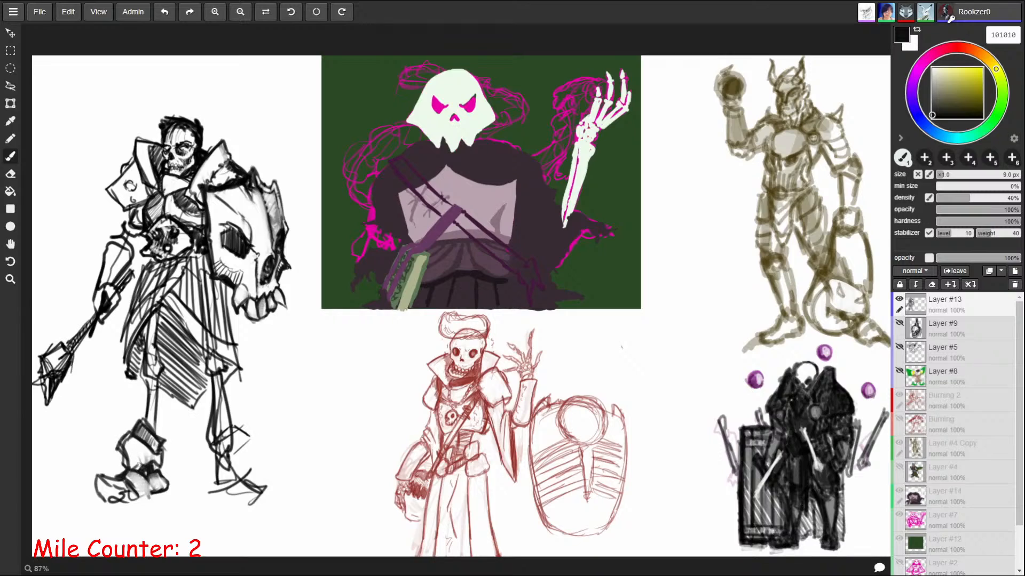
Step: Detail the overlapping ankle bands and darken the toe and sole of the mace-side boot with an 8 px brush
{"action": "left_click_drag", "start_coordinate": [124, 459], "coordinate": [143, 469]}
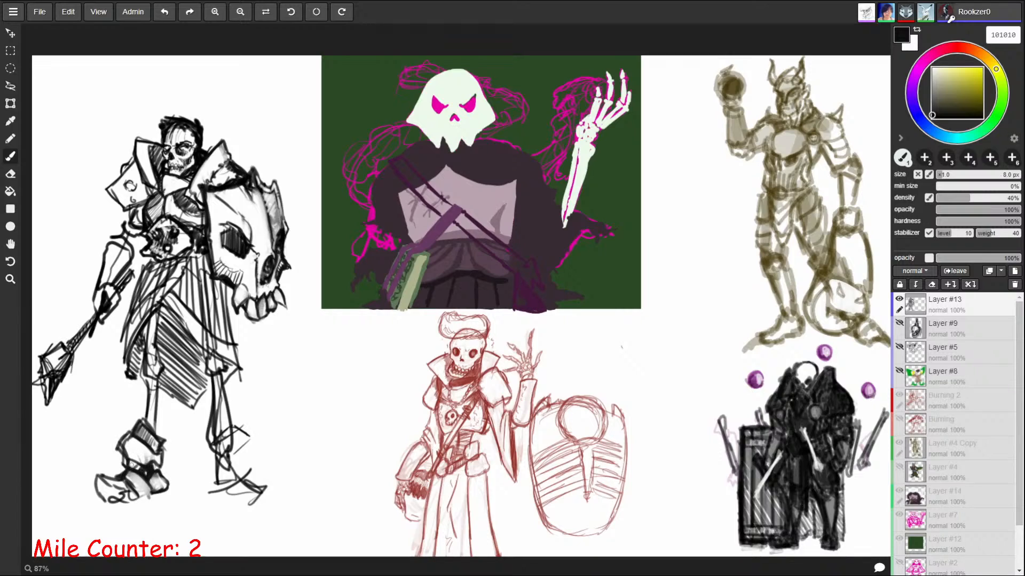
{"action": "key", "text": "e"}
{"action": "key", "text": "b"}
{"action": "key", "text": "bracketleft"}
{"action": "key", "text": "bracketleft"}
{"action": "key", "text": "ctrl+z"}
{"action": "mouse_move", "coordinate": [122, 472]}
{"action": "left_mouse_down"}
{"action": "mouse_move", "coordinate": [140, 474]}
{"action": "mouse_move", "coordinate": [141, 499]}
{"action": "mouse_move", "coordinate": [124, 454]}
{"action": "mouse_move", "coordinate": [145, 465]}
{"action": "mouse_move", "coordinate": [150, 489]}
{"action": "mouse_move", "coordinate": [95, 495]}
{"action": "mouse_move", "coordinate": [125, 495]}
{"action": "mouse_move", "coordinate": [95, 489]}
{"action": "mouse_move", "coordinate": [117, 499]}
{"action": "mouse_move", "coordinate": [115, 478]}
{"action": "mouse_move", "coordinate": [121, 500]}
{"action": "mouse_move", "coordinate": [158, 494]}
{"action": "mouse_move", "coordinate": [139, 500]}
{"action": "left_mouse_up"}
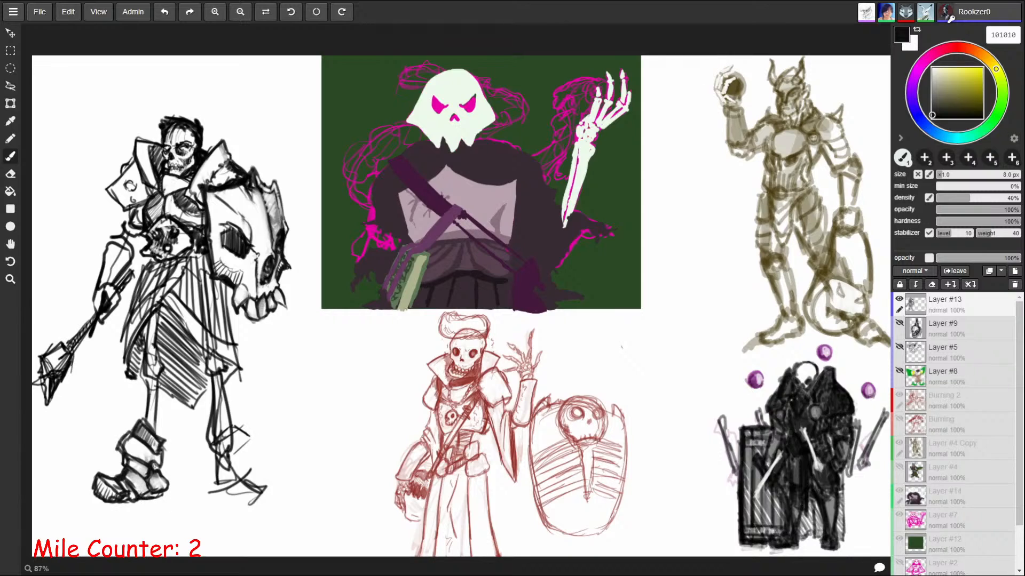
Step: Draw a matching armored boot with a flared cuff and upturned pointed toe on the shield-side leg
{"action": "mouse_move", "coordinate": [241, 419]}
{"action": "left_mouse_down"}
{"action": "mouse_move", "coordinate": [215, 439]}
{"action": "mouse_move", "coordinate": [252, 442]}
{"action": "left_mouse_up"}
{"action": "mouse_move", "coordinate": [240, 417]}
{"action": "left_mouse_down"}
{"action": "mouse_move", "coordinate": [206, 452]}
{"action": "mouse_move", "coordinate": [249, 441]}
{"action": "mouse_move", "coordinate": [242, 461]}
{"action": "mouse_move", "coordinate": [223, 467]}
{"action": "mouse_move", "coordinate": [237, 465]}
{"action": "mouse_move", "coordinate": [245, 484]}
{"action": "mouse_move", "coordinate": [255, 475]}
{"action": "mouse_move", "coordinate": [224, 482]}
{"action": "left_mouse_up"}
{"action": "mouse_move", "coordinate": [241, 478]}
{"action": "left_mouse_down"}
{"action": "mouse_move", "coordinate": [222, 489]}
{"action": "mouse_move", "coordinate": [242, 492]}
{"action": "left_mouse_up"}
{"action": "mouse_move", "coordinate": [266, 475]}
{"action": "left_mouse_down"}
{"action": "mouse_move", "coordinate": [244, 492]}
{"action": "mouse_move", "coordinate": [271, 473]}
{"action": "mouse_move", "coordinate": [273, 493]}
{"action": "mouse_move", "coordinate": [208, 491]}
{"action": "mouse_move", "coordinate": [267, 495]}
{"action": "left_mouse_up"}
{"action": "left_click_drag", "start_coordinate": [271, 473], "coordinate": [250, 496]}
{"action": "left_click_drag", "start_coordinate": [251, 499], "coordinate": [275, 472]}
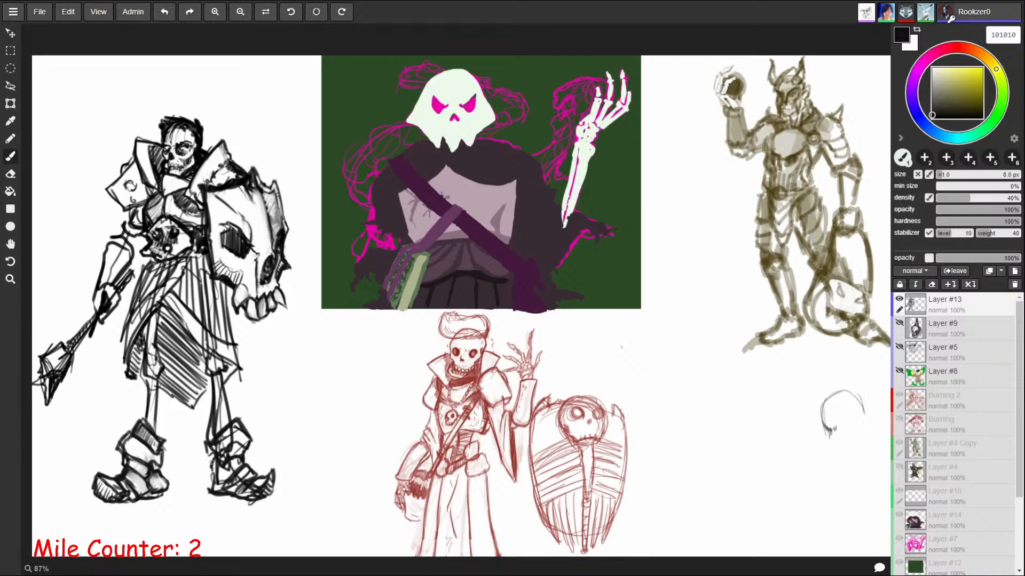
Step: Refine the heel and ankle plates of the shield-side boot with an 8 px brush
{"action": "mouse_move", "coordinate": [216, 484]}
{"action": "left_mouse_down"}
{"action": "mouse_move", "coordinate": [236, 472]}
{"action": "mouse_move", "coordinate": [228, 462]}
{"action": "mouse_move", "coordinate": [211, 483]}
{"action": "left_mouse_up"}
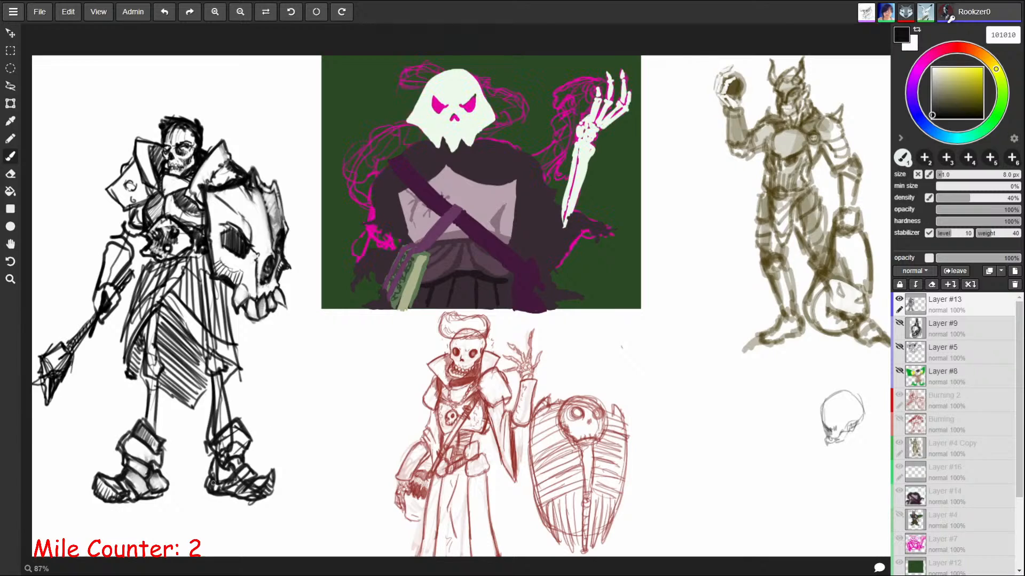
{"action": "mouse_move", "coordinate": [209, 479]}
{"action": "left_mouse_down"}
{"action": "mouse_move", "coordinate": [213, 489]}
{"action": "mouse_move", "coordinate": [212, 481]}
{"action": "mouse_move", "coordinate": [227, 485]}
{"action": "mouse_move", "coordinate": [206, 489]}
{"action": "left_mouse_up"}
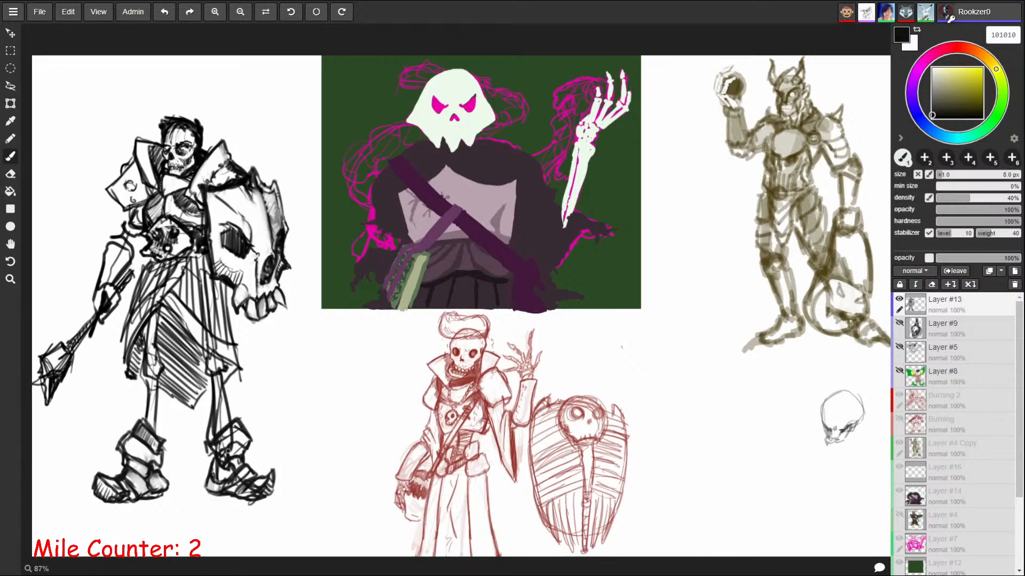
{"action": "key", "text": "ctrl+z"}
{"action": "key", "text": "ctrl+z"}
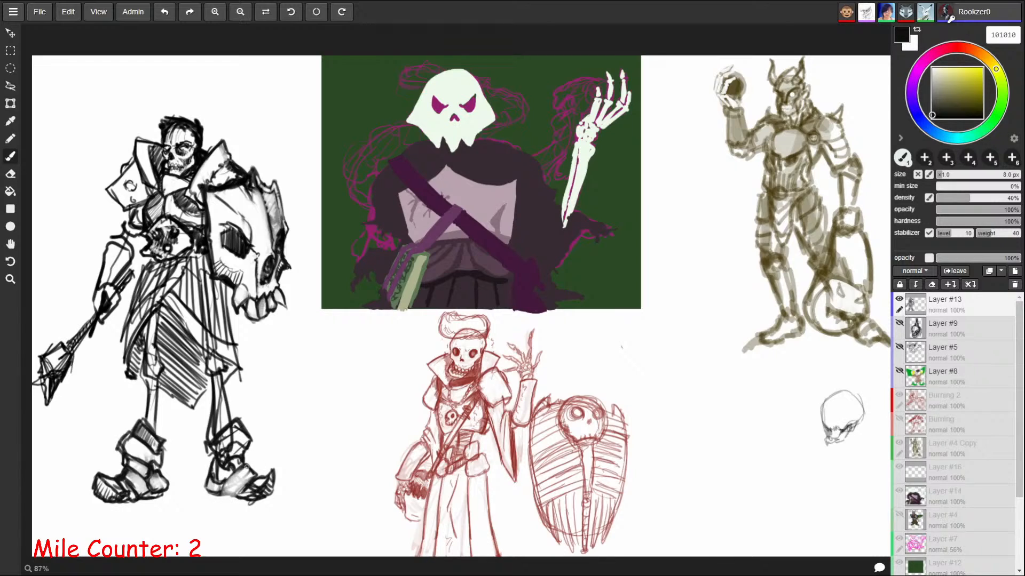
{"action": "mouse_move", "coordinate": [244, 466]}
{"action": "left_mouse_down"}
{"action": "mouse_move", "coordinate": [222, 486]}
{"action": "mouse_move", "coordinate": [240, 491]}
{"action": "mouse_move", "coordinate": [250, 479]}
{"action": "mouse_move", "coordinate": [248, 502]}
{"action": "mouse_move", "coordinate": [273, 470]}
{"action": "mouse_move", "coordinate": [278, 477]}
{"action": "mouse_move", "coordinate": [245, 458]}
{"action": "left_mouse_up"}
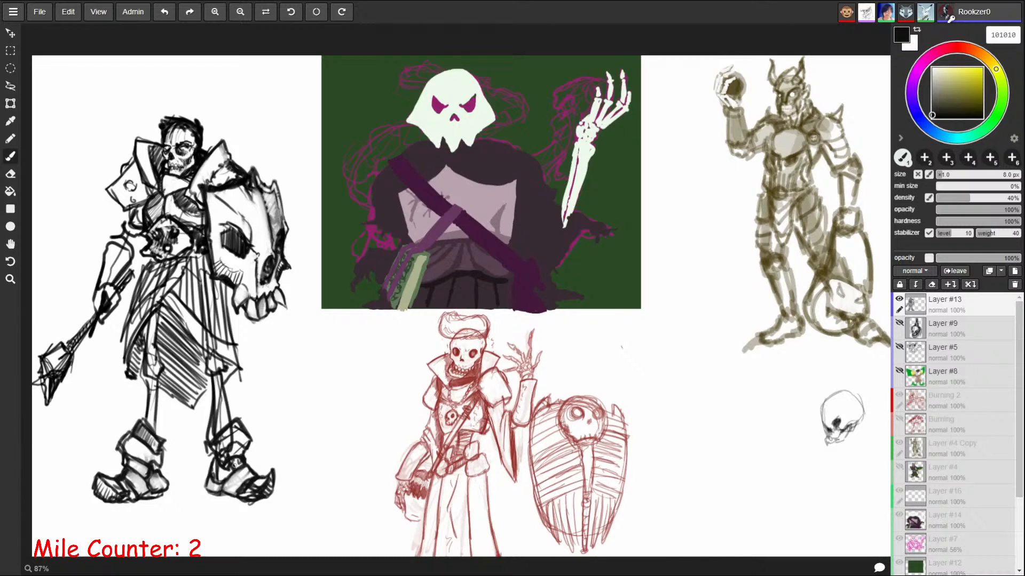
{"action": "mouse_move", "coordinate": [235, 463]}
{"action": "left_mouse_down"}
{"action": "mouse_move", "coordinate": [218, 441]}
{"action": "mouse_move", "coordinate": [238, 436]}
{"action": "mouse_move", "coordinate": [211, 442]}
{"action": "left_mouse_up"}
Step: Clean up the cuff of the shield-side boot and define its layered plate edge with a 5 px brush
{"action": "key", "text": "e"}
{"action": "key", "text": "b"}
{"action": "key", "text": "bracketleft"}
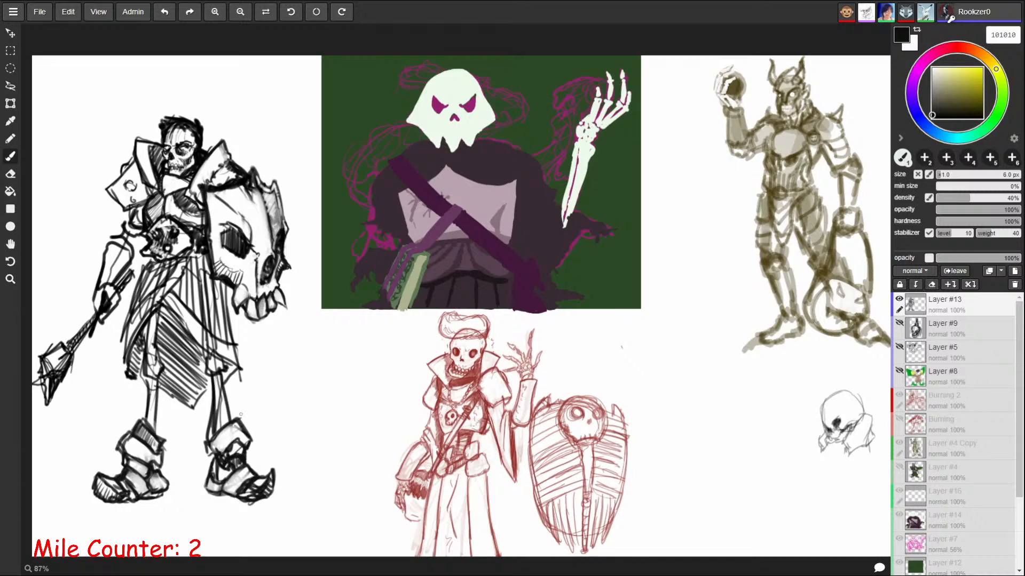
{"action": "key", "text": "e"}
{"action": "key", "text": "b"}
{"action": "key", "text": "e"}
{"action": "key", "text": "b"}
{"action": "key", "text": "bracketleft"}
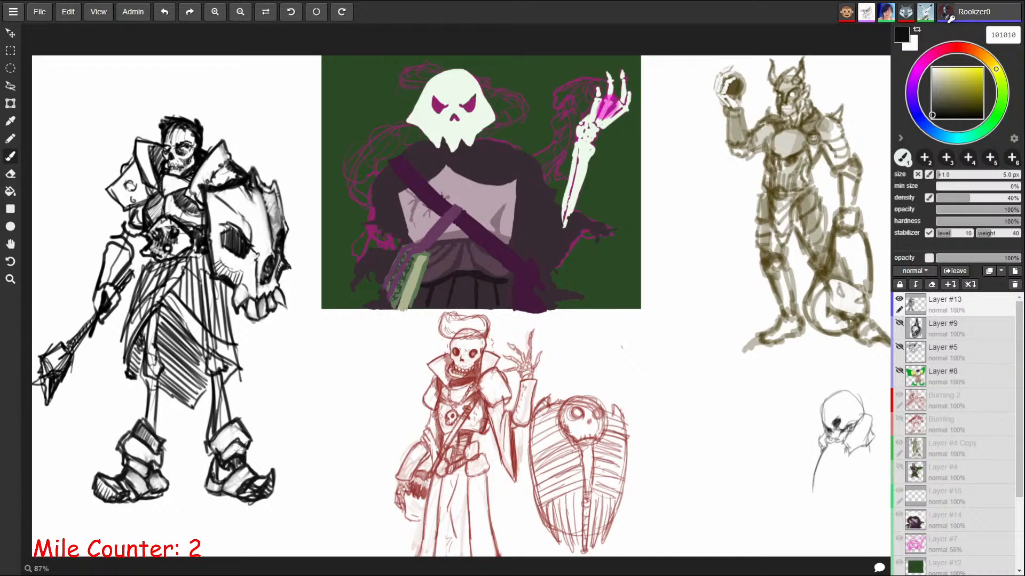
{"action": "mouse_move", "coordinate": [231, 457]}
{"action": "left_mouse_down"}
{"action": "mouse_move", "coordinate": [217, 465]}
{"action": "mouse_move", "coordinate": [216, 454]}
{"action": "mouse_move", "coordinate": [249, 443]}
{"action": "left_mouse_up"}
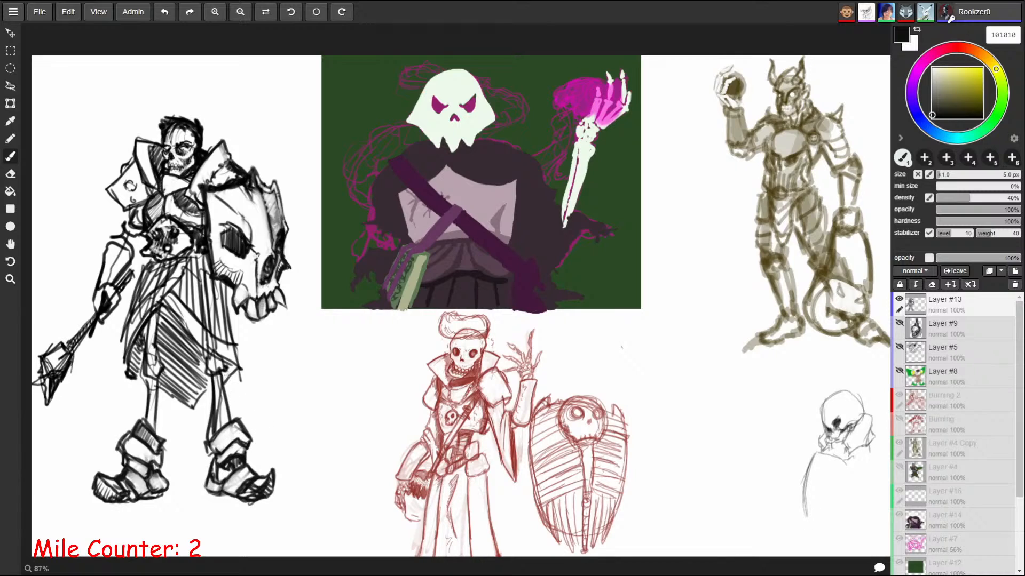
Step: Redraw the shield-side shin bone between knee and boot with a 5 px brush, undoing the last four strokes
{"action": "mouse_move", "coordinate": [226, 370]}
{"action": "left_mouse_down"}
{"action": "mouse_move", "coordinate": [215, 371]}
{"action": "mouse_move", "coordinate": [230, 365]}
{"action": "mouse_move", "coordinate": [232, 416]}
{"action": "mouse_move", "coordinate": [224, 375]}
{"action": "mouse_move", "coordinate": [221, 416]}
{"action": "left_mouse_up"}
{"action": "left_click_drag", "start_coordinate": [216, 388], "coordinate": [214, 418]}
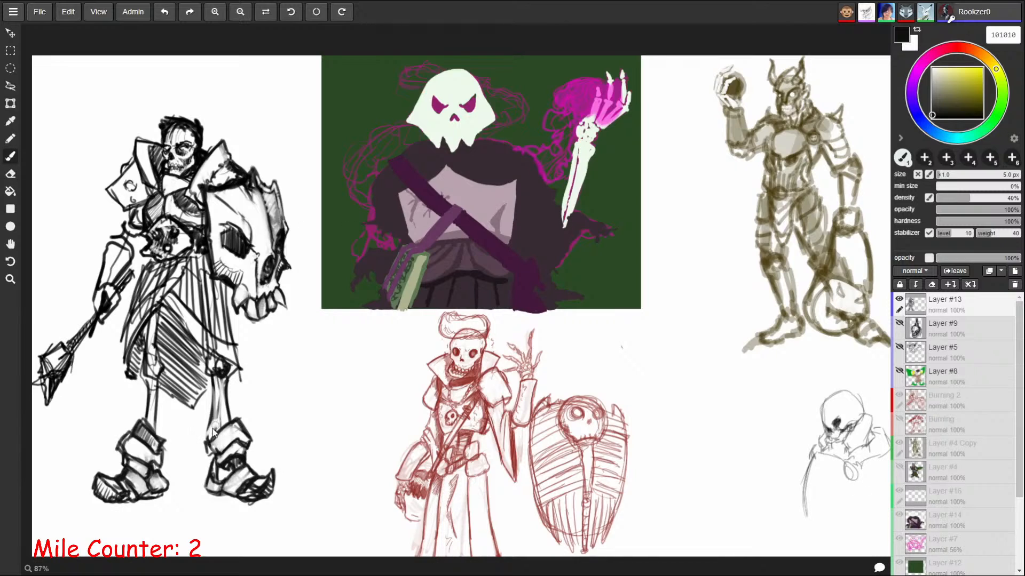
{"action": "left_click_drag", "start_coordinate": [221, 383], "coordinate": [218, 433]}
{"action": "left_click_drag", "start_coordinate": [215, 395], "coordinate": [207, 435]}
{"action": "left_click_drag", "start_coordinate": [218, 392], "coordinate": [223, 420]}
{"action": "left_click_drag", "start_coordinate": [219, 397], "coordinate": [224, 426]}
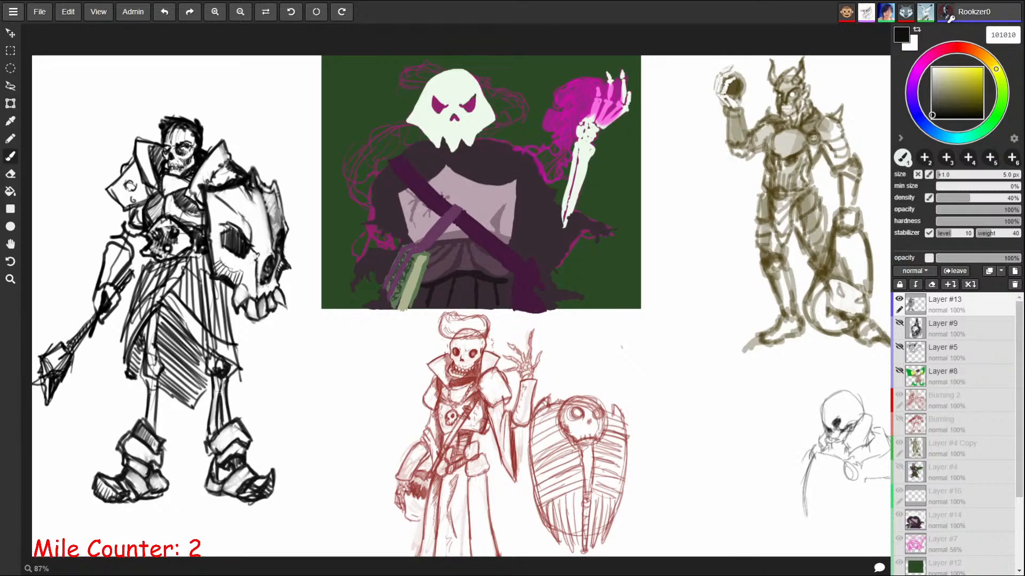
{"action": "left_click_drag", "start_coordinate": [217, 378], "coordinate": [225, 426]}
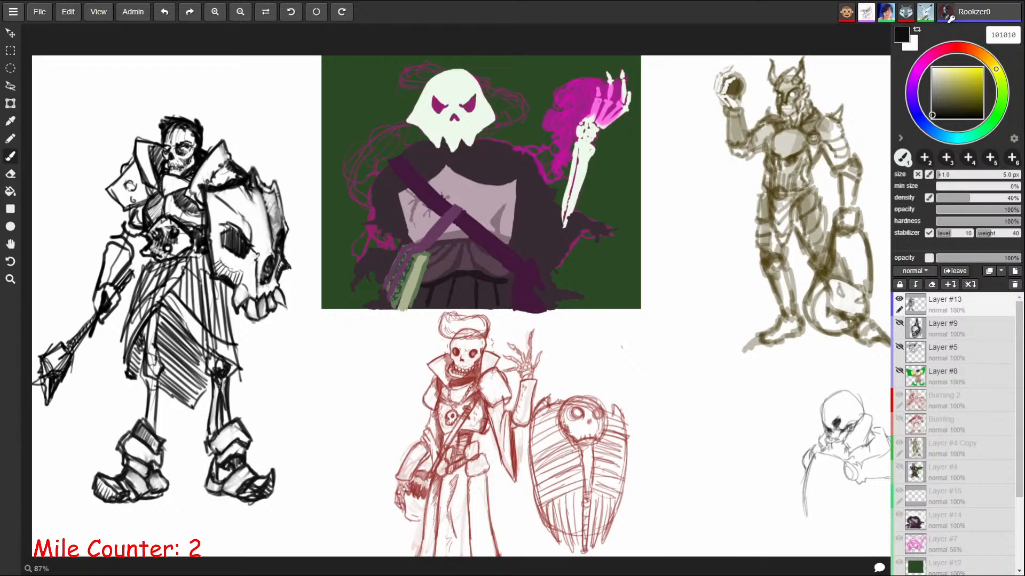
{"action": "key", "text": "ctrl+z"}
{"action": "key", "text": "ctrl+z"}
{"action": "key", "text": "ctrl+z"}
{"action": "key", "text": "ctrl+z"}
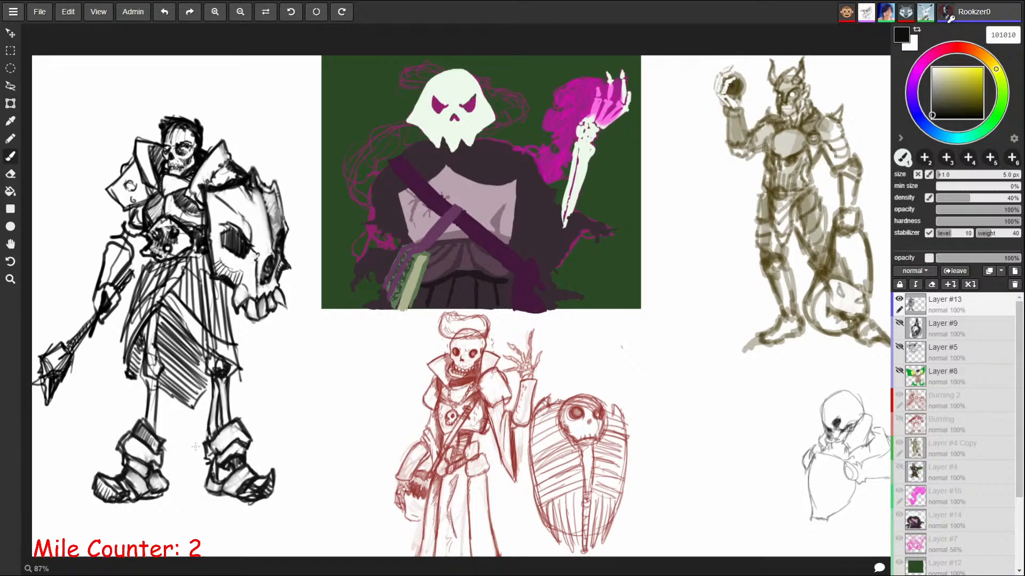
Step: Send the message "welcome" in the drawing's chat
{"action": "left_click", "coordinate": [879, 567]}
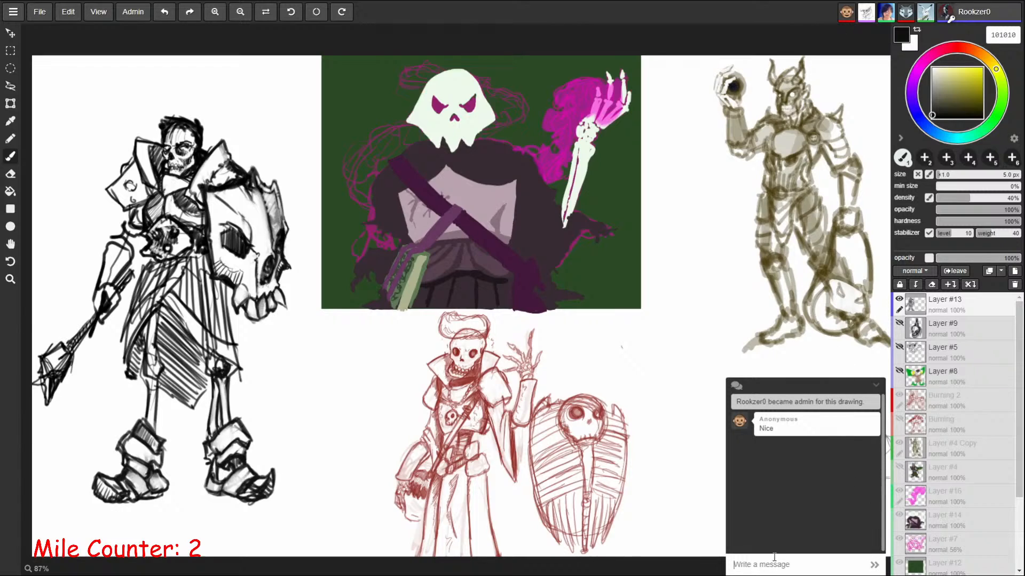
{"action": "type", "text": "welcome"}
{"action": "key", "text": "Return"}
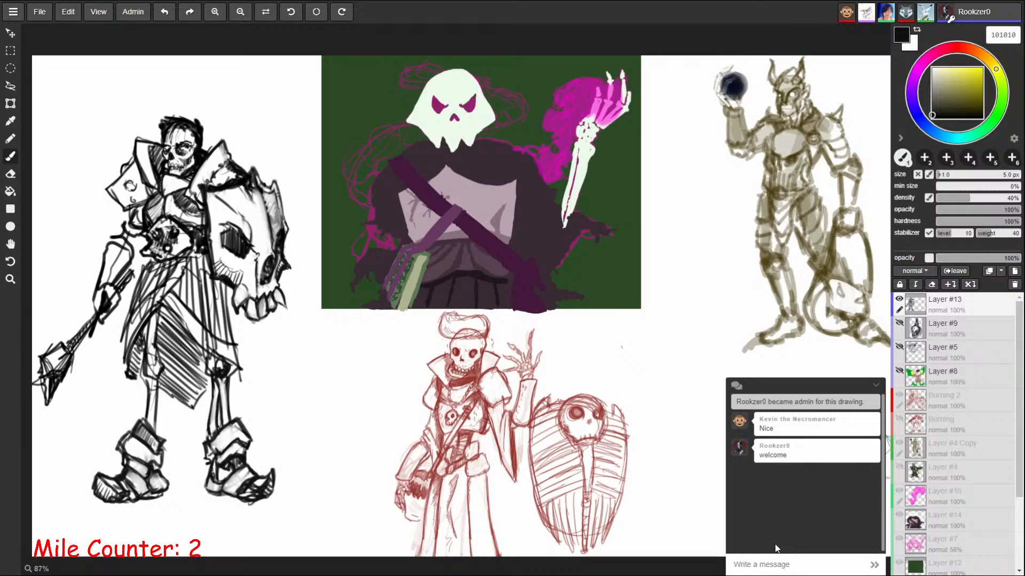
Step: Send the chat message "were livestreaming but we need weapons"
{"action": "type", "text": "were livestreaming b"}
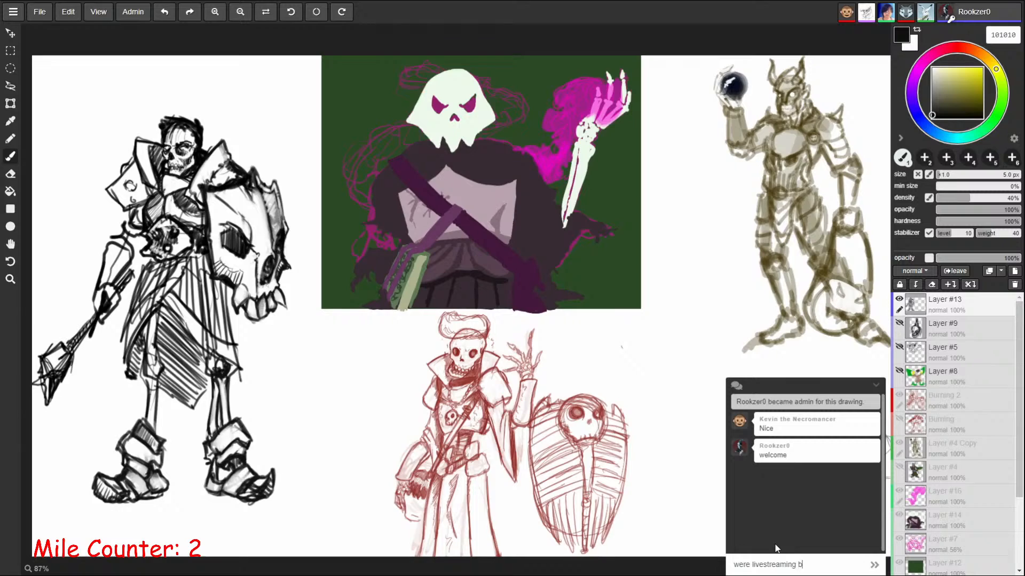
{"action": "type", "text": "ut wen"}
{"action": "key", "text": "BackSpace"}
{"action": "type", "text": "n"}
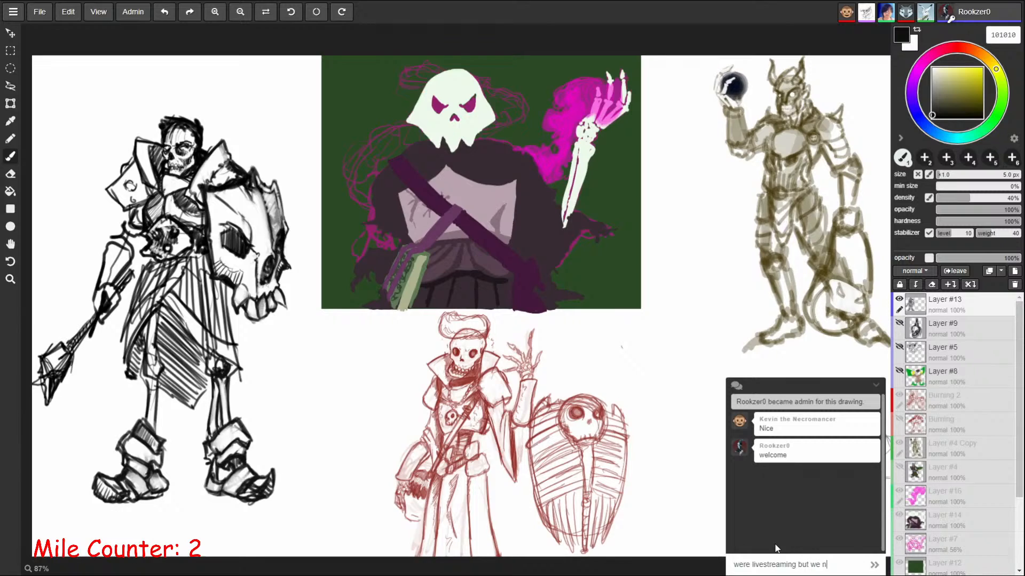
{"action": "type", "text": "eed weapons"}
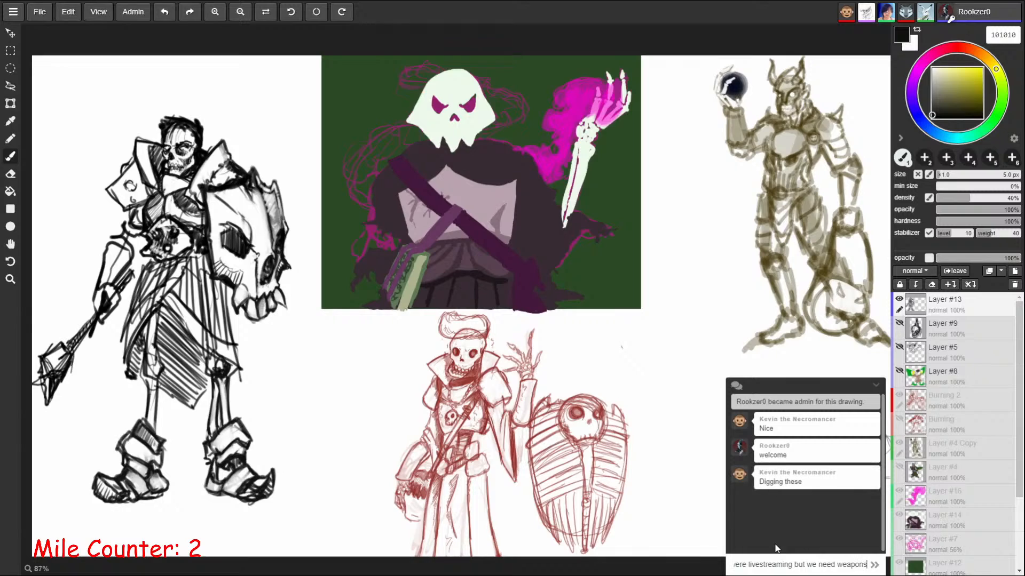
{"action": "key", "text": "Return"}
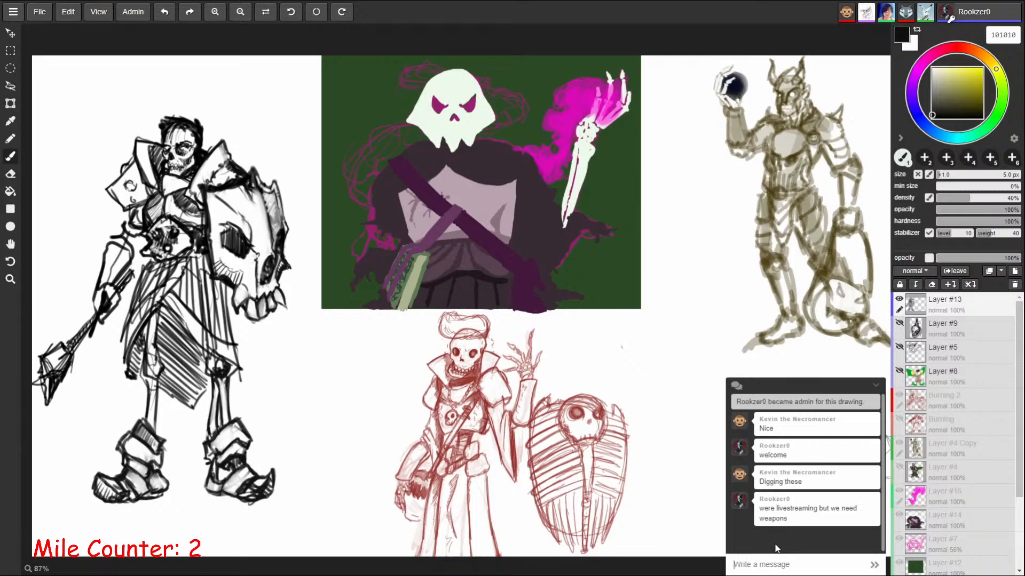
Step: Add the inner shin line and knee contour of the mace-side leg with a 3.5 px brush
{"action": "type", "text": "III"}
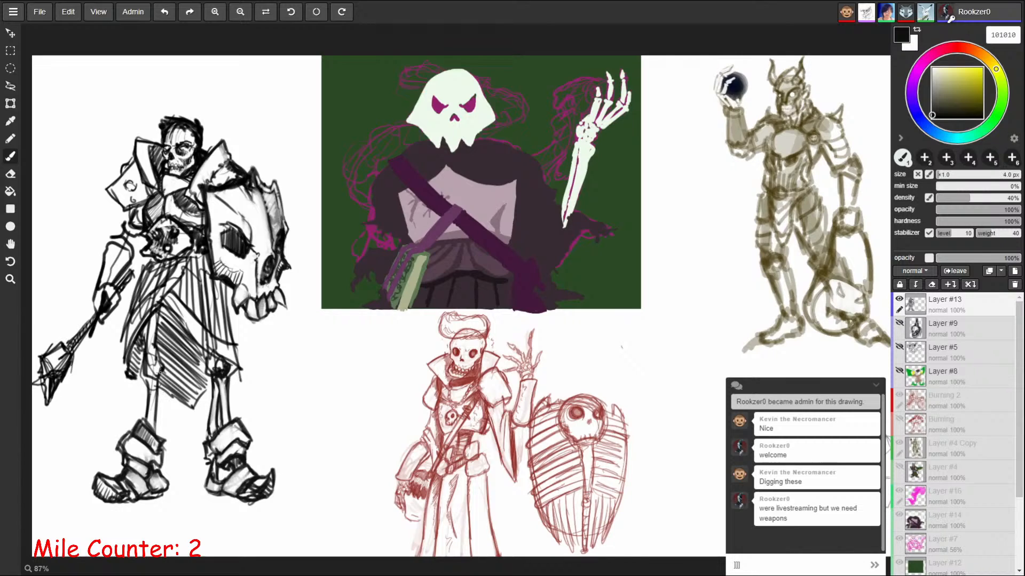
{"action": "type", "text": "["}
{"action": "mouse_move", "coordinate": [161, 373]}
{"action": "left_mouse_down"}
{"action": "mouse_move", "coordinate": [163, 433]}
{"action": "mouse_move", "coordinate": [164, 396]}
{"action": "left_mouse_up"}
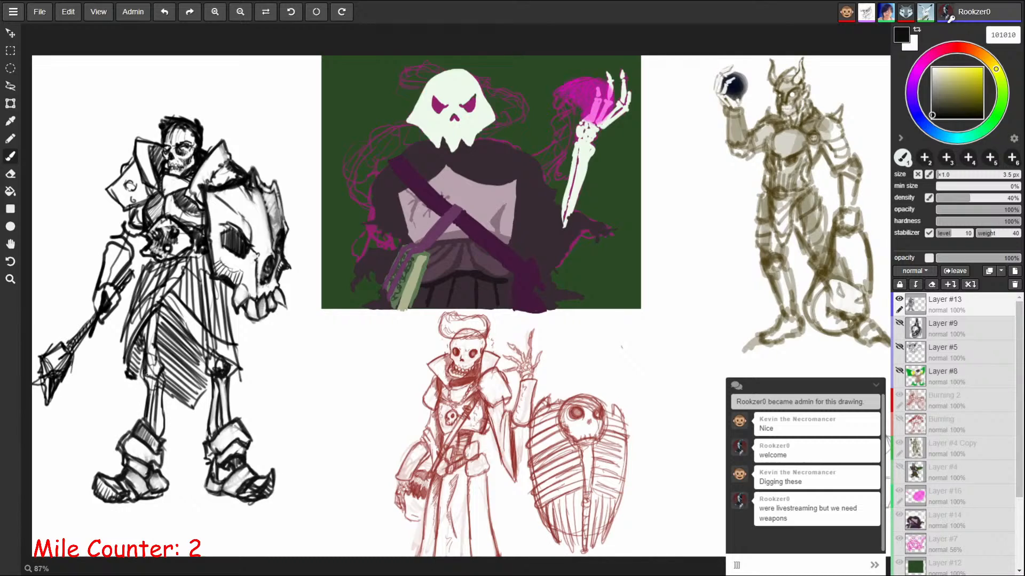
{"action": "left_click_drag", "start_coordinate": [146, 356], "coordinate": [158, 369]}
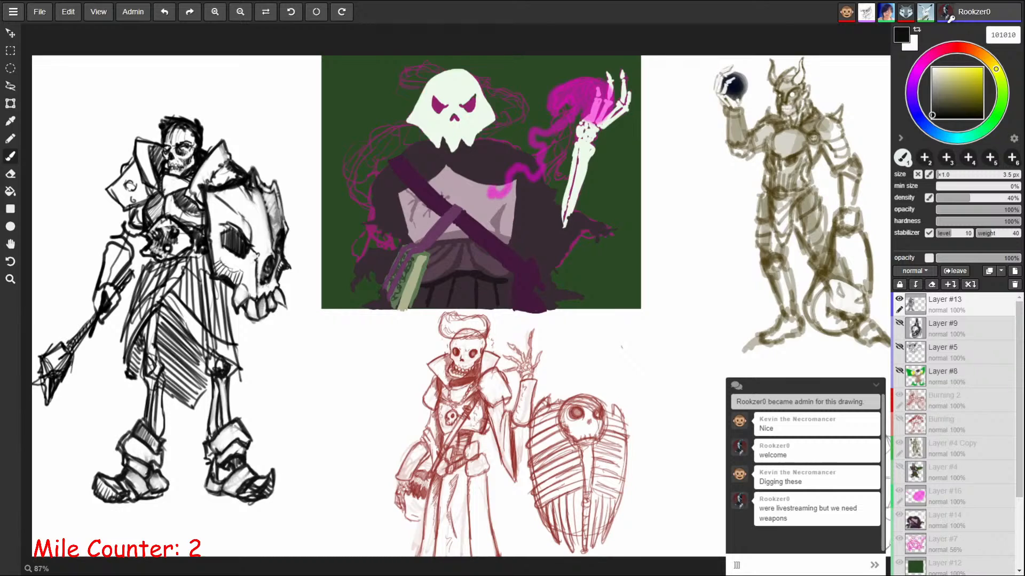
{"action": "key", "text": "["}
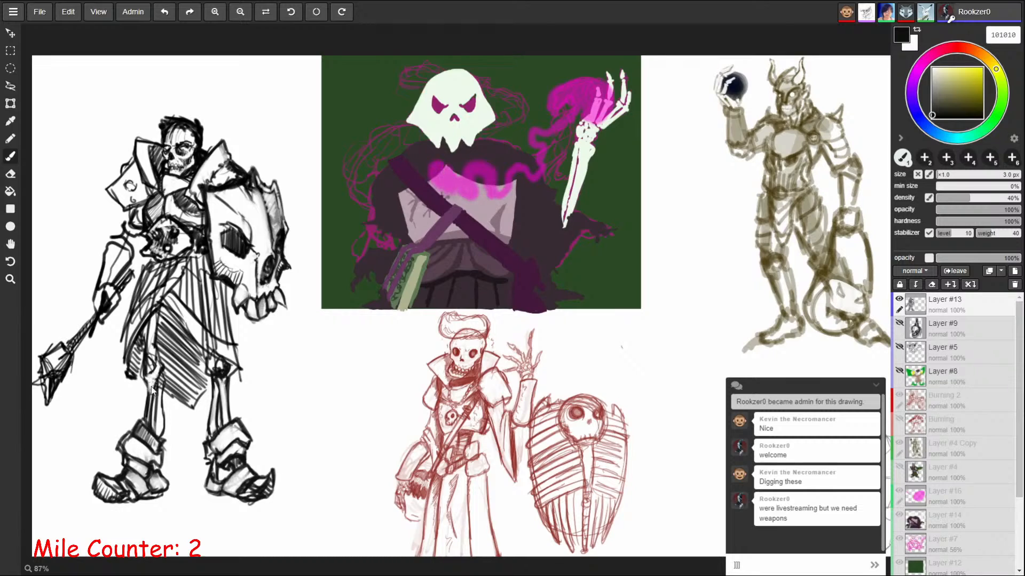
Step: Erase excess lines on the mace-side shin and redraw the bone and its shading with a 4 px brush
{"action": "key", "text": "e"}
{"action": "left_click_drag", "start_coordinate": [151, 383], "coordinate": [145, 421]}
{"action": "key", "text": "b"}
{"action": "key", "text": "]"}
{"action": "key", "text": "]"}
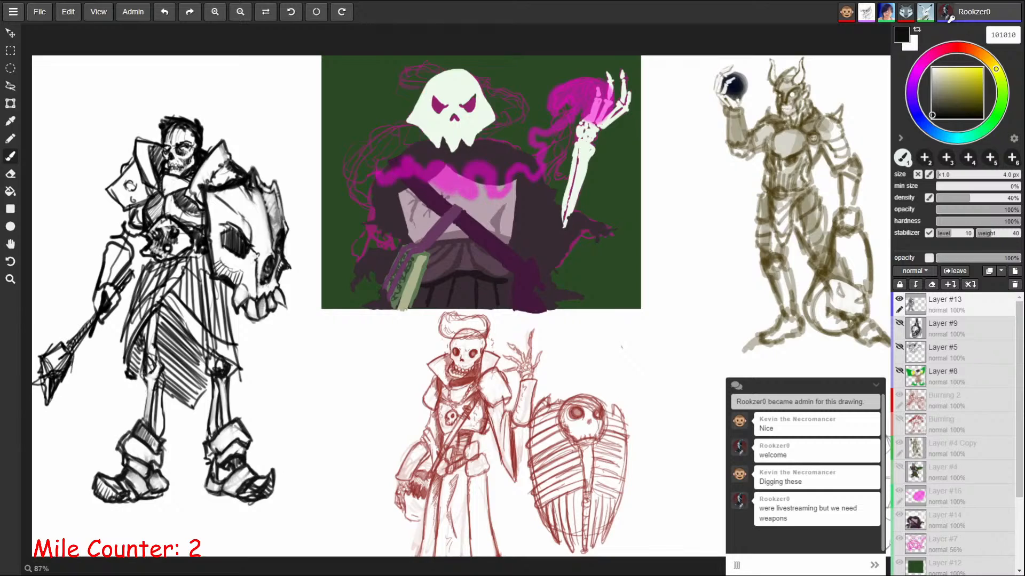
{"action": "mouse_move", "coordinate": [148, 383]}
{"action": "left_mouse_down"}
{"action": "mouse_move", "coordinate": [146, 428]}
{"action": "mouse_move", "coordinate": [130, 437]}
{"action": "mouse_move", "coordinate": [130, 429]}
{"action": "left_mouse_up"}
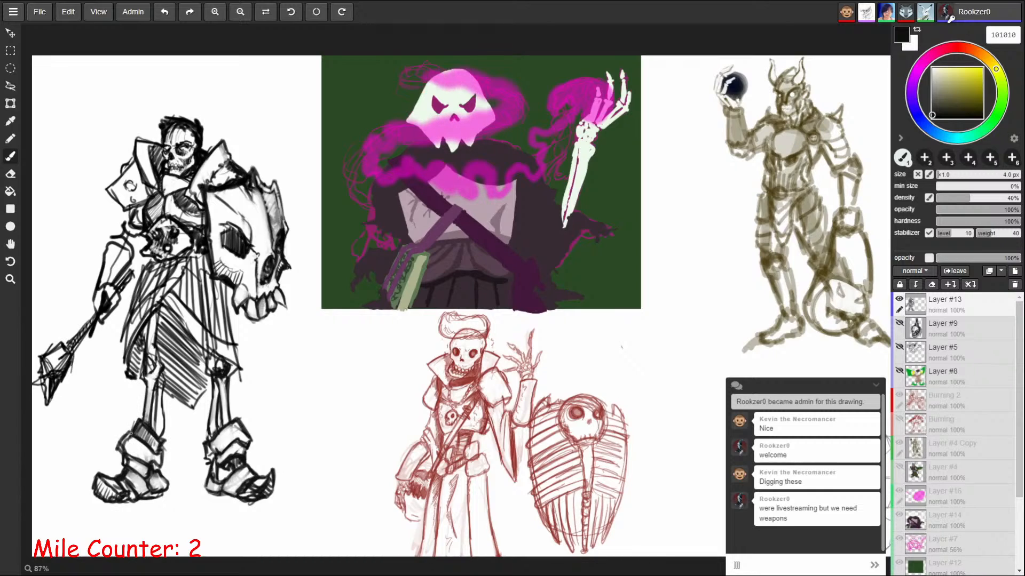
{"action": "left_click_drag", "start_coordinate": [157, 396], "coordinate": [152, 428]}
{"action": "left_click_drag", "start_coordinate": [162, 370], "coordinate": [161, 416]}
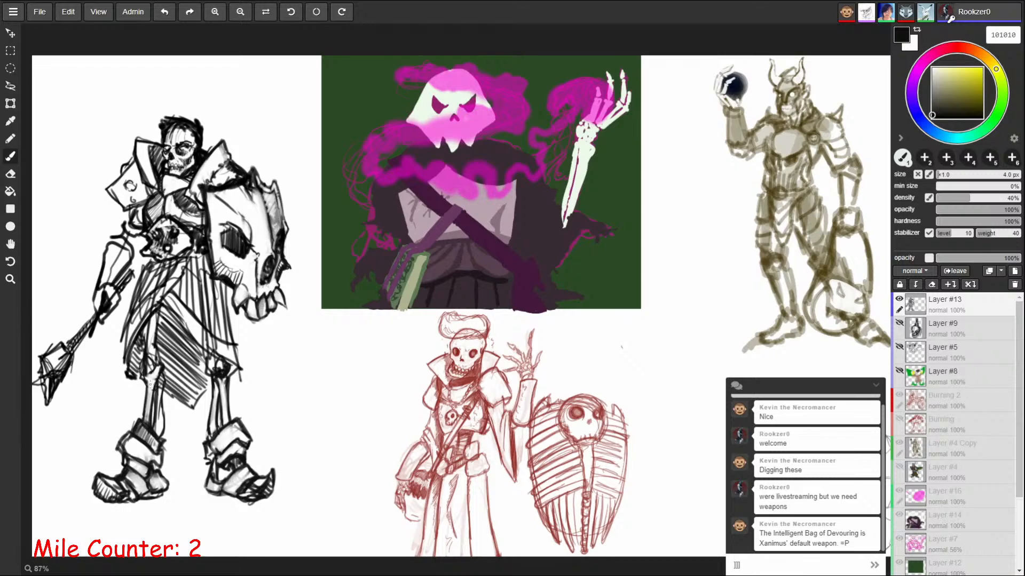
{"action": "left_click_drag", "start_coordinate": [618, 362], "coordinate": [788, 303]}
{"action": "mouse_move", "coordinate": [770, 294]}
{"action": "left_mouse_down"}
{"action": "mouse_move", "coordinate": [790, 304]}
{"action": "mouse_move", "coordinate": [767, 321]}
{"action": "left_mouse_up"}
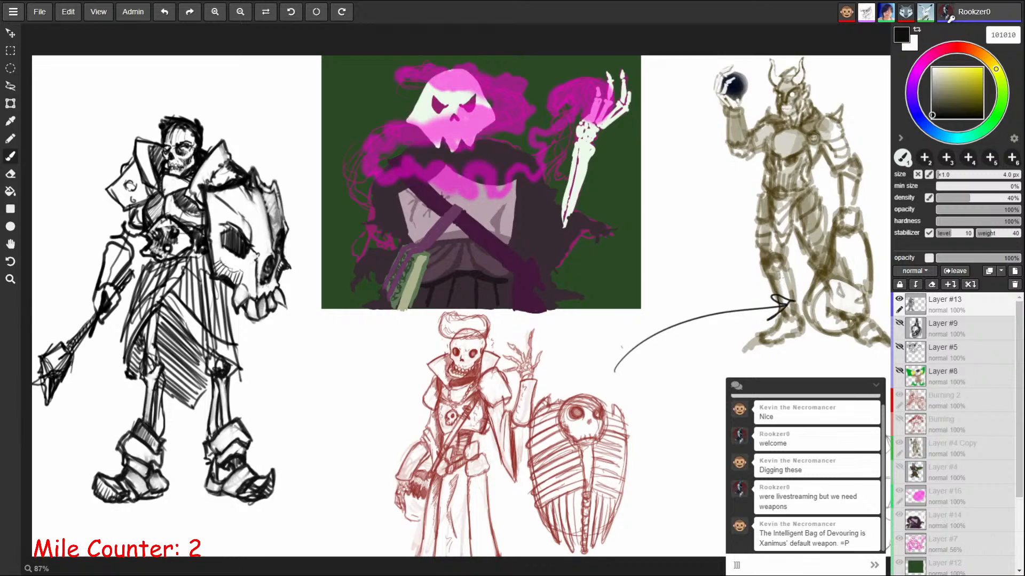
{"action": "key", "text": "ctrl+z"}
{"action": "key", "text": "ctrl+z"}
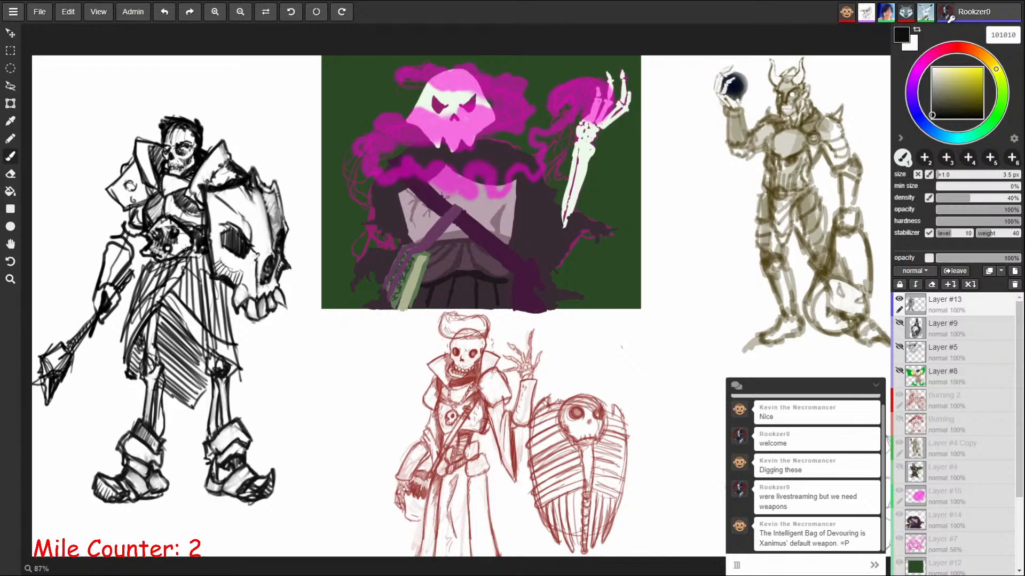
Step: Define the front fold of the skirt's mace-side drape with a 2.6 px brush
{"action": "mouse_move", "coordinate": [182, 270]}
{"action": "left_mouse_down"}
{"action": "mouse_move", "coordinate": [132, 321]}
{"action": "mouse_move", "coordinate": [125, 361]}
{"action": "left_mouse_up"}
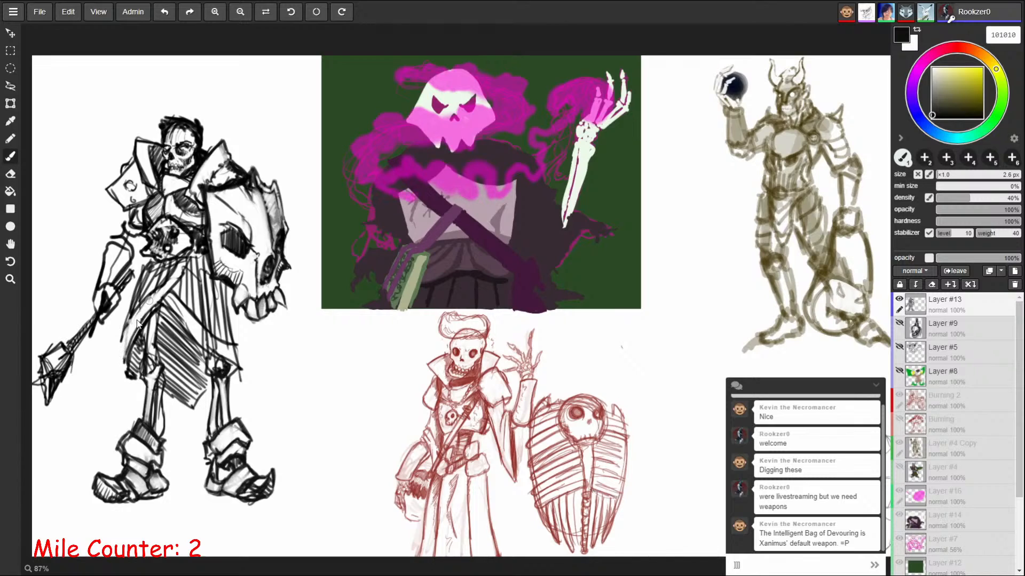
{"action": "left_click_drag", "start_coordinate": [137, 320], "coordinate": [126, 363]}
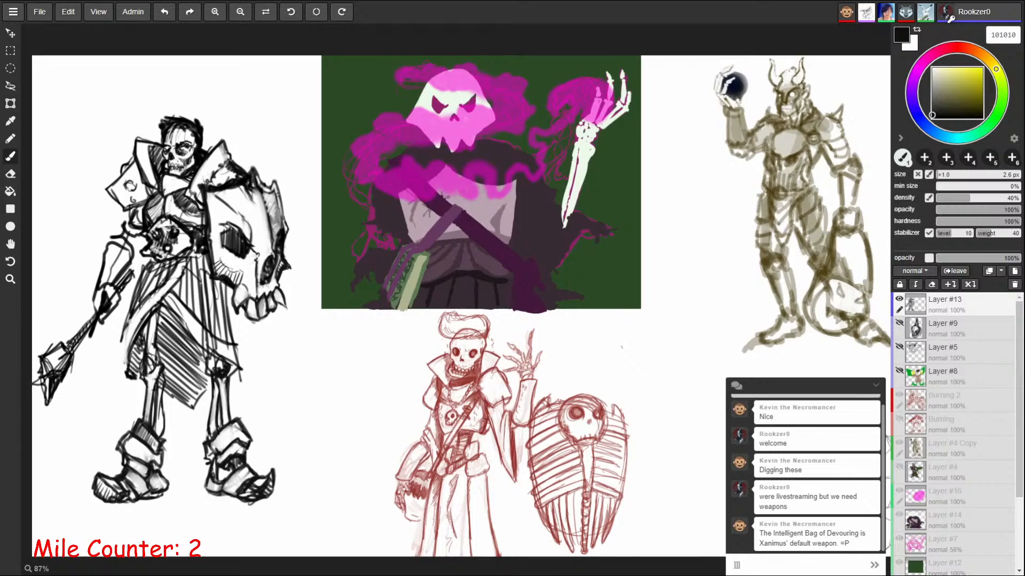
{"action": "mouse_move", "coordinate": [149, 297]}
{"action": "left_mouse_down"}
{"action": "mouse_move", "coordinate": [121, 332]}
{"action": "mouse_move", "coordinate": [128, 378]}
{"action": "left_mouse_up"}
Step: Widen the skirt's mace-side edge and hem and strengthen its fold lines with a 4 px brush
{"action": "key", "text": "]"}
{"action": "key", "text": "]"}
{"action": "key", "text": "]"}
{"action": "left_click_drag", "start_coordinate": [131, 319], "coordinate": [117, 356]}
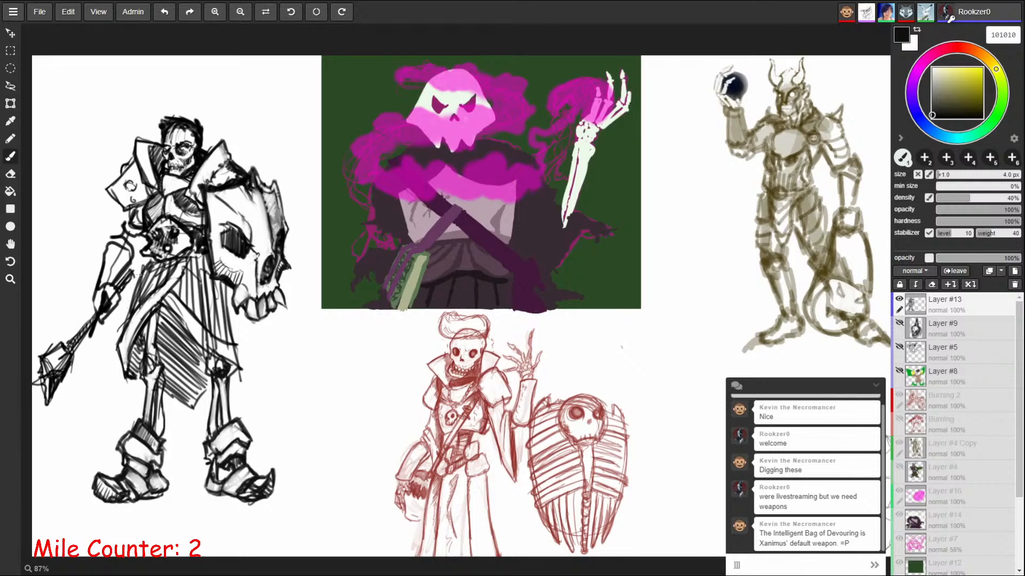
{"action": "mouse_move", "coordinate": [139, 275]}
{"action": "left_mouse_down"}
{"action": "mouse_move", "coordinate": [117, 355]}
{"action": "mouse_move", "coordinate": [140, 380]}
{"action": "left_mouse_up"}
{"action": "mouse_move", "coordinate": [132, 337]}
{"action": "left_mouse_down"}
{"action": "mouse_move", "coordinate": [122, 379]}
{"action": "mouse_move", "coordinate": [165, 287]}
{"action": "left_mouse_up"}
{"action": "mouse_move", "coordinate": [119, 373]}
{"action": "left_mouse_down"}
{"action": "mouse_move", "coordinate": [121, 326]}
{"action": "mouse_move", "coordinate": [114, 362]}
{"action": "left_mouse_up"}
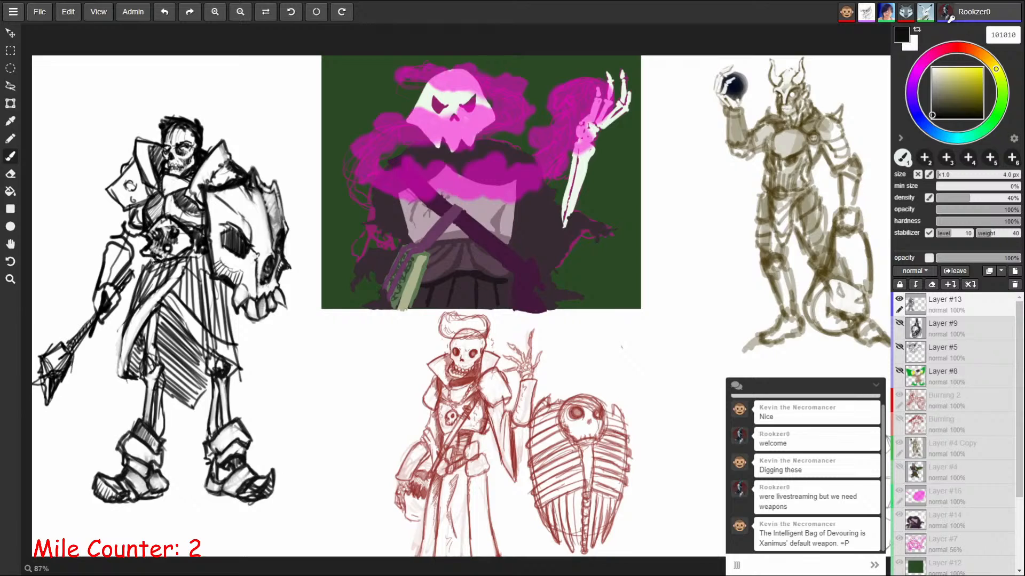
Step: Thicken the folds and outer edge of the skirt's mace-side drape with 4 px and 6 px brush strokes
{"action": "mouse_move", "coordinate": [165, 260]}
{"action": "left_mouse_down"}
{"action": "mouse_move", "coordinate": [147, 271]}
{"action": "mouse_move", "coordinate": [134, 310]}
{"action": "left_mouse_up"}
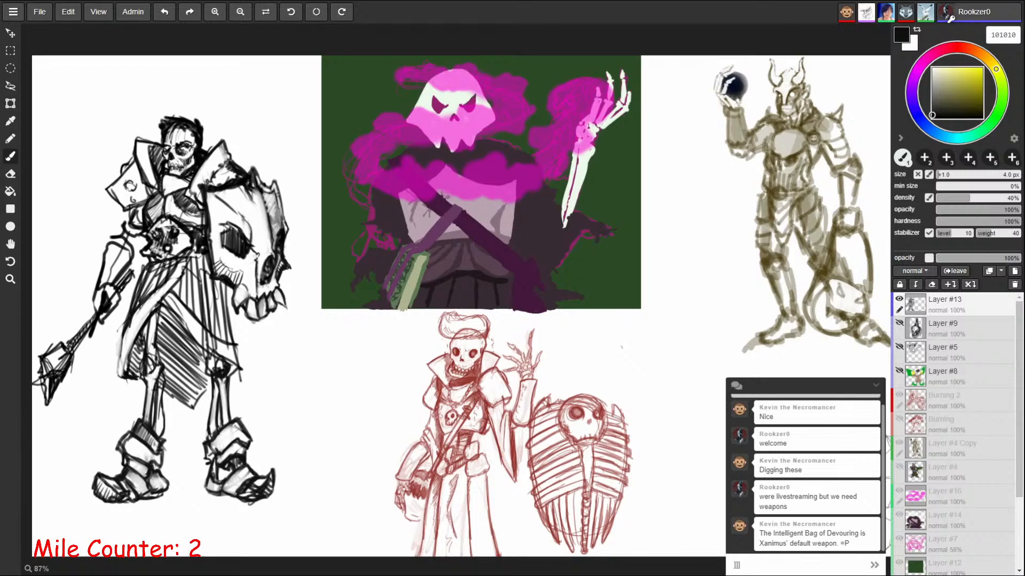
{"action": "left_click_drag", "start_coordinate": [146, 264], "coordinate": [116, 364]}
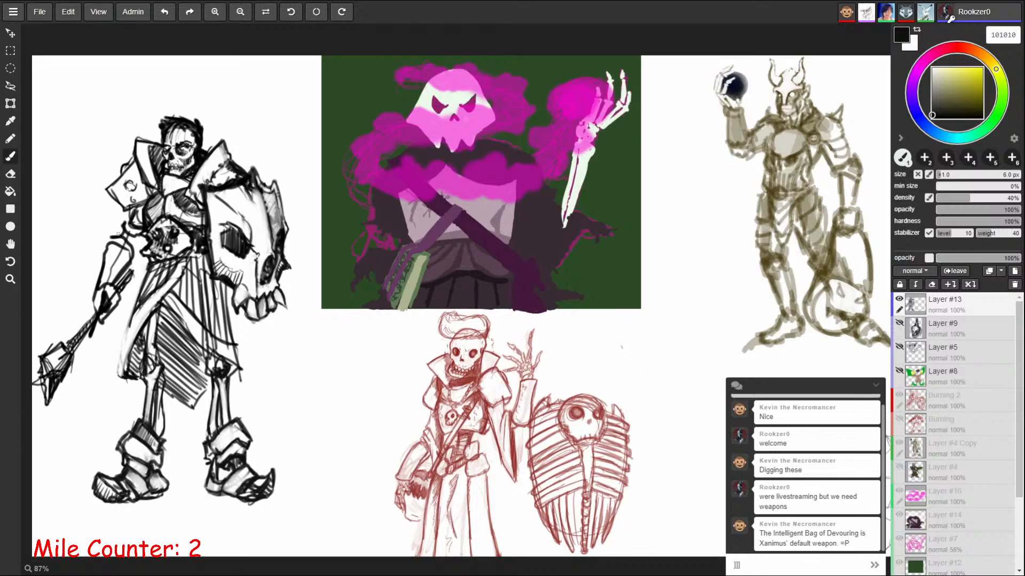
{"action": "mouse_move", "coordinate": [136, 297]}
{"action": "left_mouse_down"}
{"action": "mouse_move", "coordinate": [118, 373]}
{"action": "mouse_move", "coordinate": [129, 376]}
{"action": "left_mouse_up"}
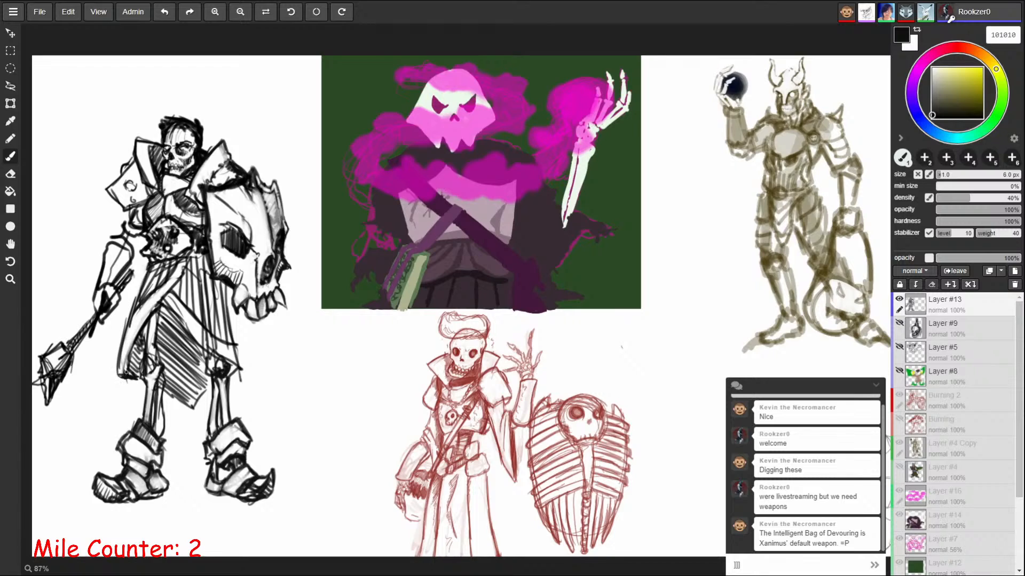
{"action": "left_click_drag", "start_coordinate": [141, 324], "coordinate": [126, 373]}
Step: Strengthen the skirt's crossing front fold and its shield-side folds and edge, enlarging the brush from 6 px to 10 px
{"action": "mouse_move", "coordinate": [173, 267]}
{"action": "left_mouse_down"}
{"action": "mouse_move", "coordinate": [147, 297]}
{"action": "mouse_move", "coordinate": [193, 340]}
{"action": "left_mouse_up"}
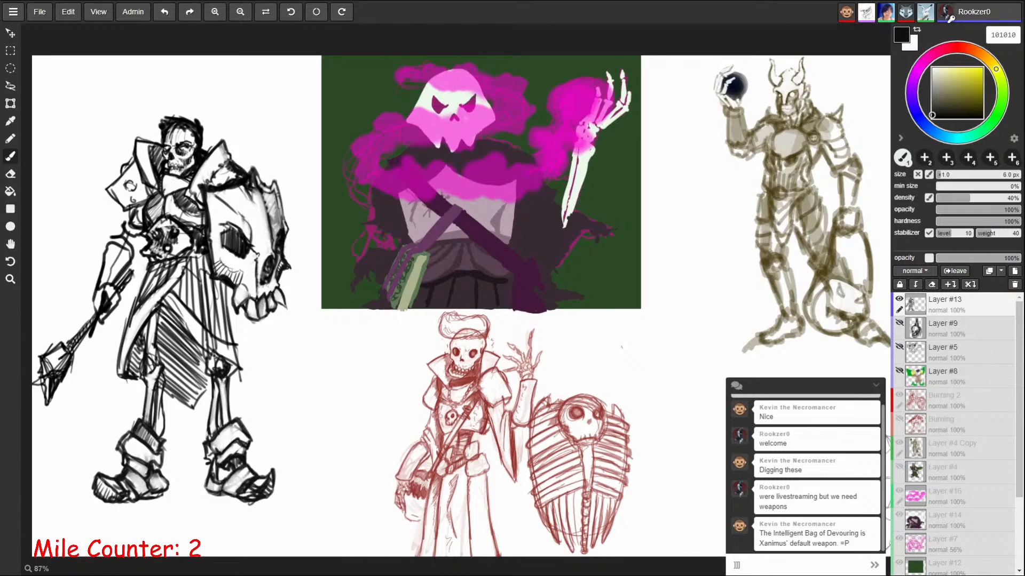
{"action": "mouse_move", "coordinate": [161, 306]}
{"action": "left_mouse_down"}
{"action": "mouse_move", "coordinate": [220, 357]}
{"action": "mouse_move", "coordinate": [225, 341]}
{"action": "left_mouse_up"}
{"action": "key", "text": "bracketright"}
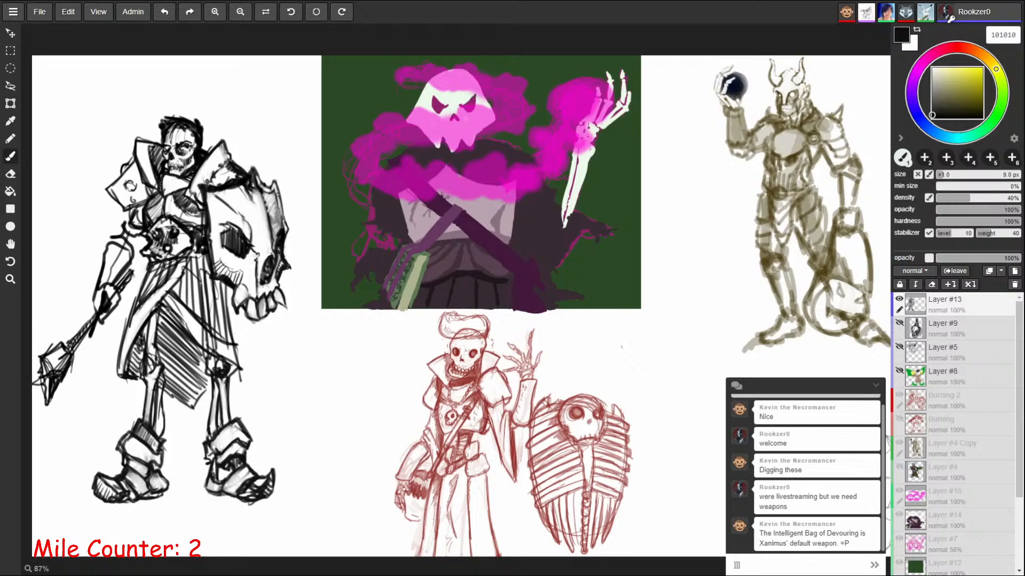
{"action": "mouse_move", "coordinate": [169, 306]}
{"action": "left_mouse_down"}
{"action": "mouse_move", "coordinate": [222, 357]}
{"action": "mouse_move", "coordinate": [230, 351]}
{"action": "mouse_move", "coordinate": [214, 347]}
{"action": "left_mouse_up"}
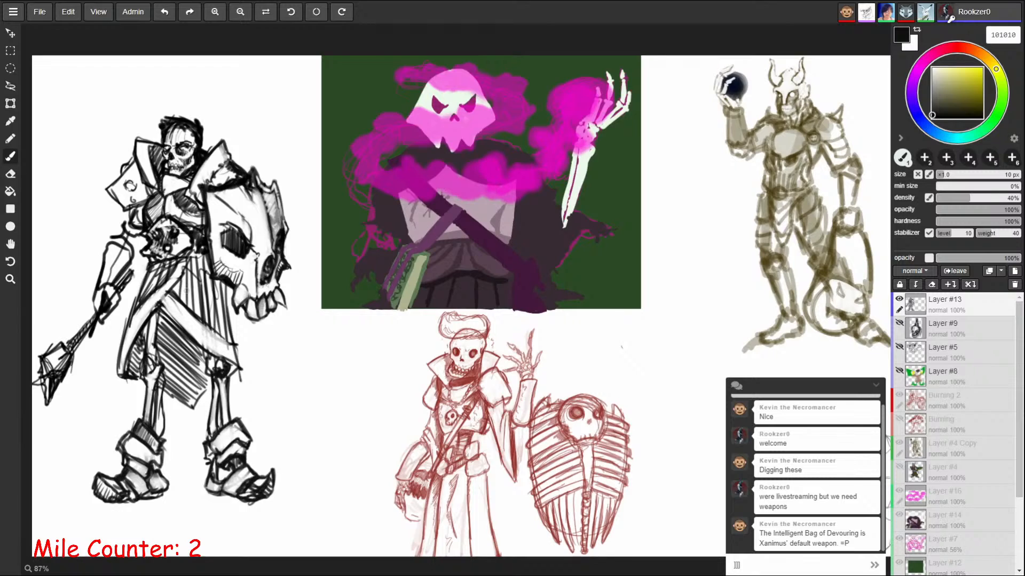
{"action": "left_click_drag", "start_coordinate": [169, 293], "coordinate": [235, 345]}
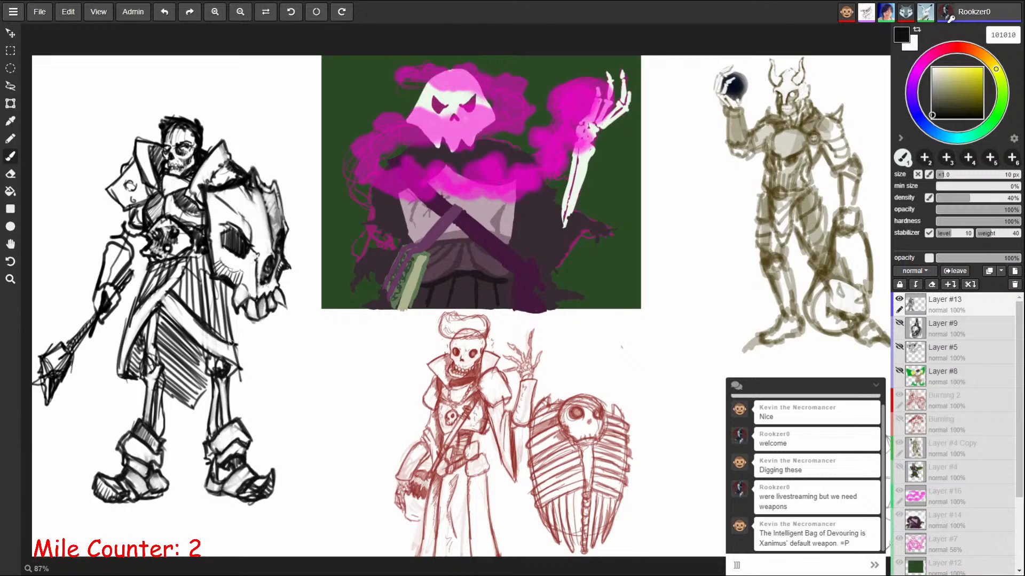
{"action": "left_click_drag", "start_coordinate": [227, 303], "coordinate": [239, 363]}
{"action": "left_click_drag", "start_coordinate": [200, 256], "coordinate": [236, 308]}
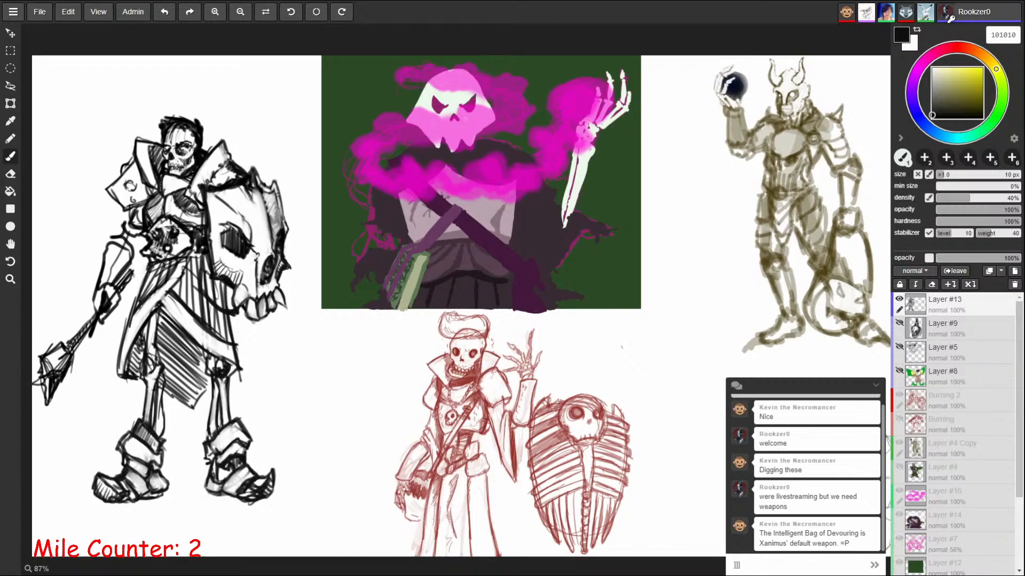
Step: Draw a diagonal strap across the torso from the shield-side shoulder down over the opposite hip
{"action": "left_click_drag", "start_coordinate": [195, 177], "coordinate": [141, 271]}
{"action": "left_click_drag", "start_coordinate": [194, 196], "coordinate": [149, 277]}
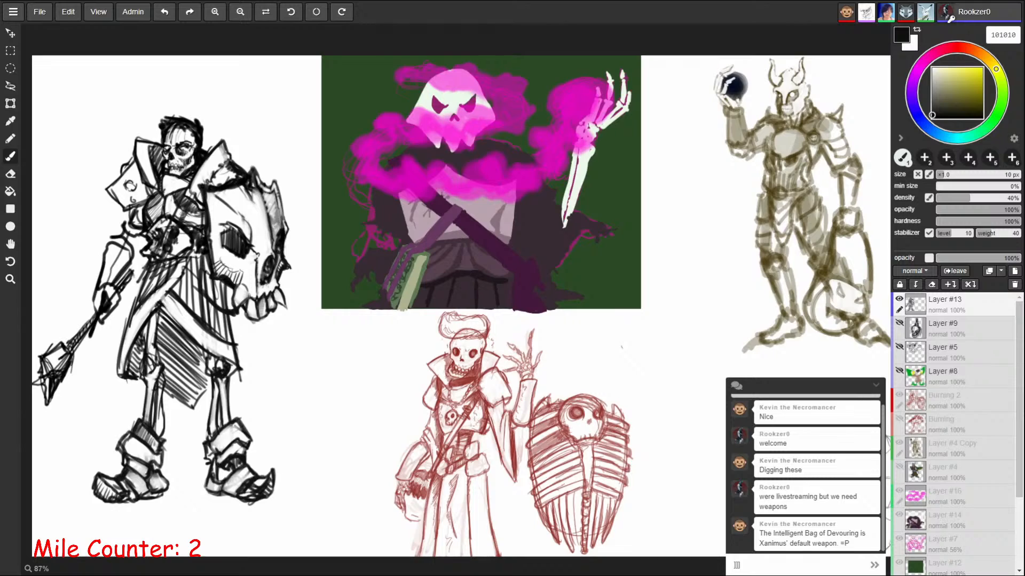
{"action": "mouse_move", "coordinate": [184, 205]}
{"action": "left_mouse_down"}
{"action": "mouse_move", "coordinate": [147, 283]}
{"action": "mouse_move", "coordinate": [121, 307]}
{"action": "mouse_move", "coordinate": [117, 346]}
{"action": "mouse_move", "coordinate": [109, 307]}
{"action": "mouse_move", "coordinate": [141, 279]}
{"action": "mouse_move", "coordinate": [123, 292]}
{"action": "mouse_move", "coordinate": [114, 346]}
{"action": "left_mouse_up"}
Step: Erase the mace below the warrior's hand, using a 14 px size
{"action": "key", "text": "bracketright"}
{"action": "key", "text": "bracketright"}
{"action": "mouse_move", "coordinate": [46, 353]}
{"action": "left_mouse_down"}
{"action": "mouse_move", "coordinate": [42, 395]}
{"action": "mouse_move", "coordinate": [40, 382]}
{"action": "mouse_move", "coordinate": [62, 396]}
{"action": "mouse_move", "coordinate": [83, 358]}
{"action": "mouse_move", "coordinate": [69, 361]}
{"action": "left_mouse_up"}
{"action": "mouse_move", "coordinate": [135, 278]}
{"action": "left_mouse_down"}
{"action": "mouse_move", "coordinate": [122, 289]}
{"action": "mouse_move", "coordinate": [145, 268]}
{"action": "mouse_move", "coordinate": [119, 278]}
{"action": "mouse_move", "coordinate": [112, 300]}
{"action": "left_mouse_up"}
{"action": "left_click_drag", "start_coordinate": [109, 326], "coordinate": [116, 331]}
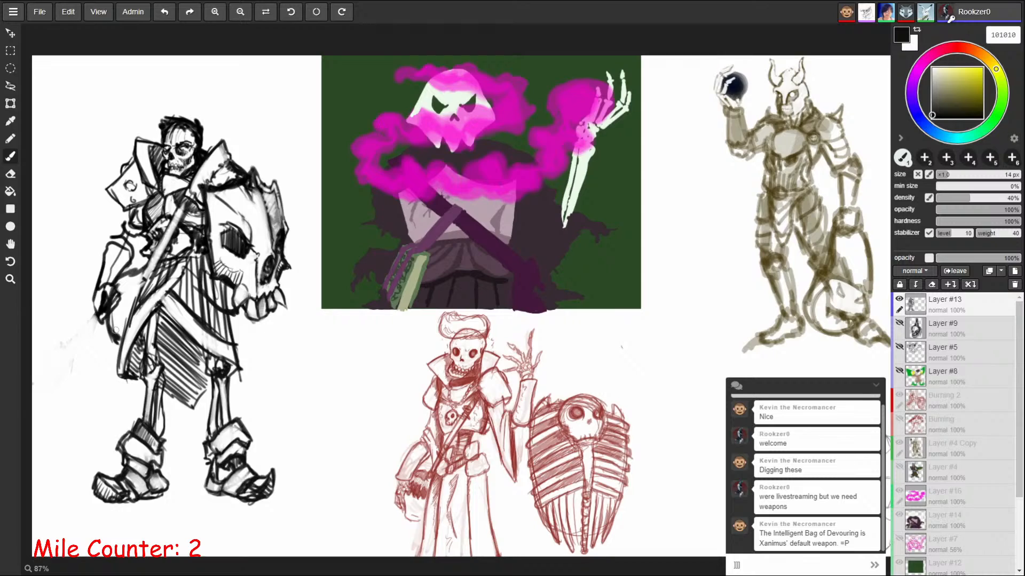
Step: Clear the stray characters from the chat message and send "nice"
{"action": "left_click_drag", "start_coordinate": [756, 566], "coordinate": [674, 558]}
{"action": "key", "text": "BackSpace"}
{"action": "type", "text": "nice"}
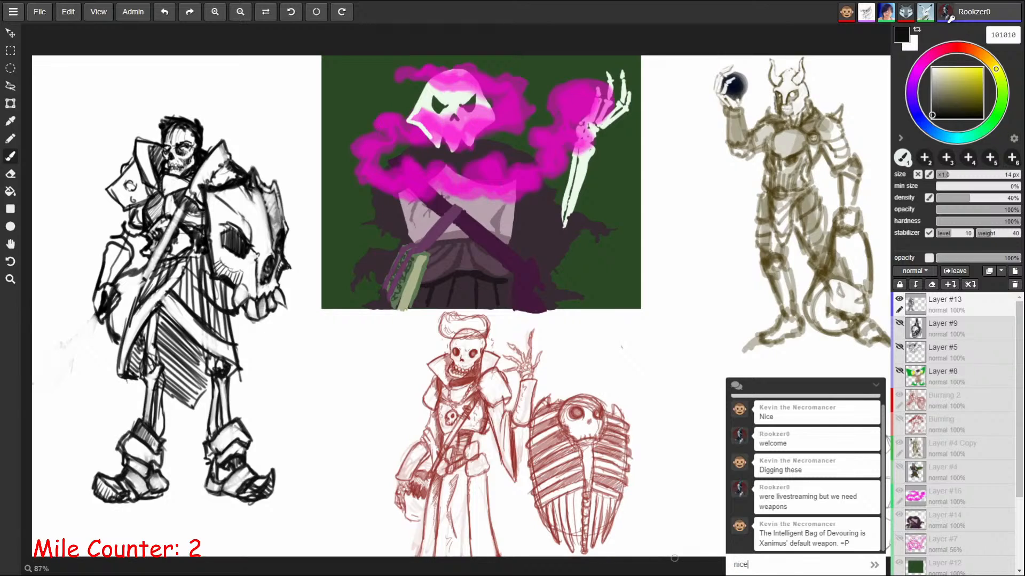
{"action": "key", "text": "Return"}
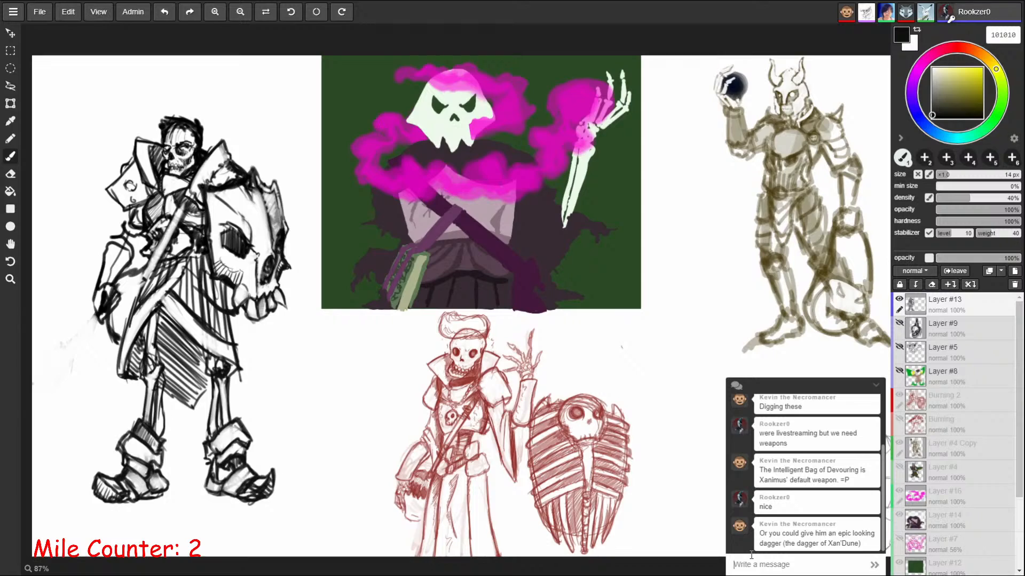
Step: Send the chat messages "weird questio n" and "how much face"
{"action": "left_click", "coordinate": [752, 555]}
{"action": "type", "text": "weird questio n"}
{"action": "key", "text": "Return"}
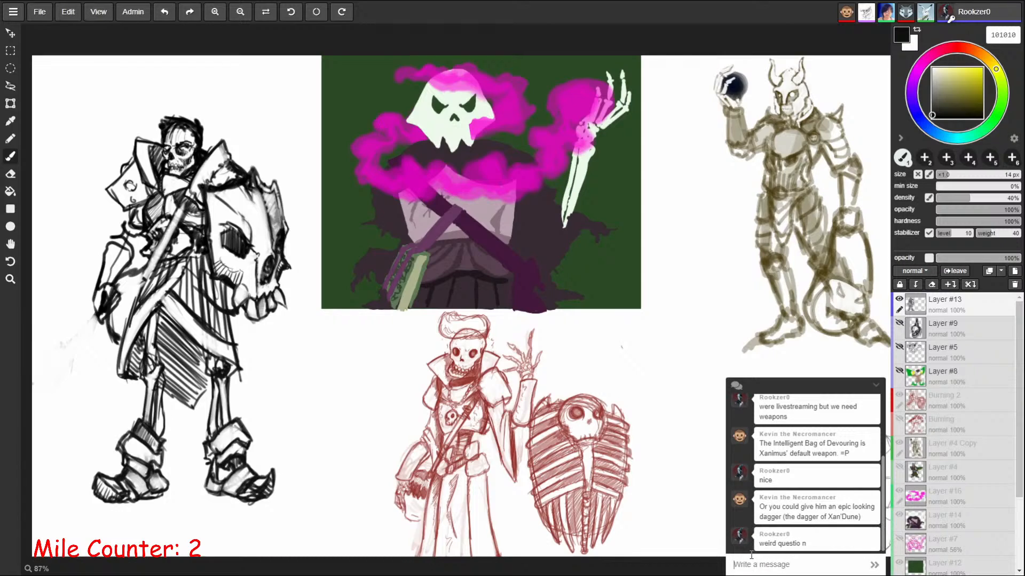
{"action": "type", "text": "how much"}
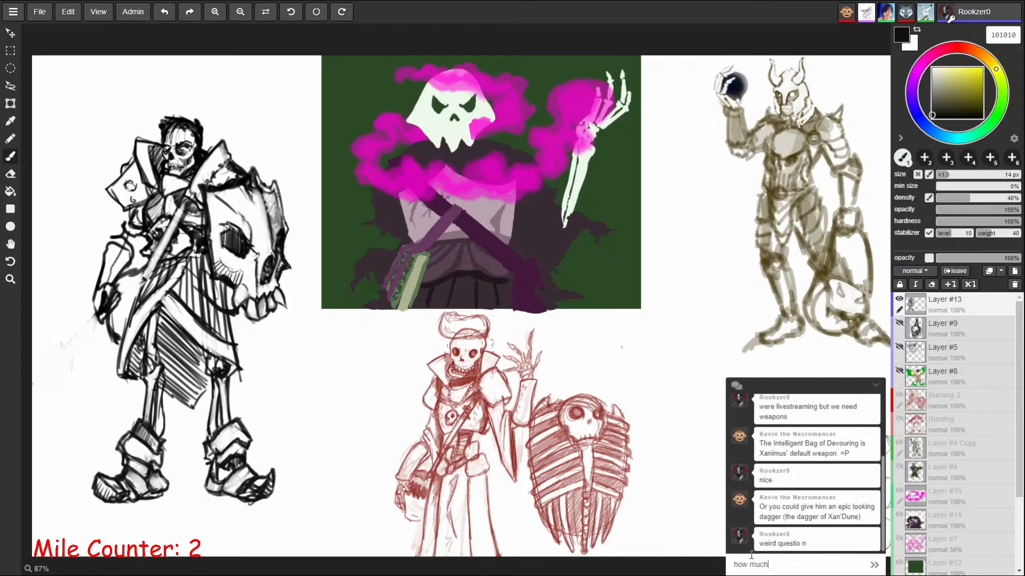
{"action": "type", "text": " face"}
{"action": "key", "text": "Return"}
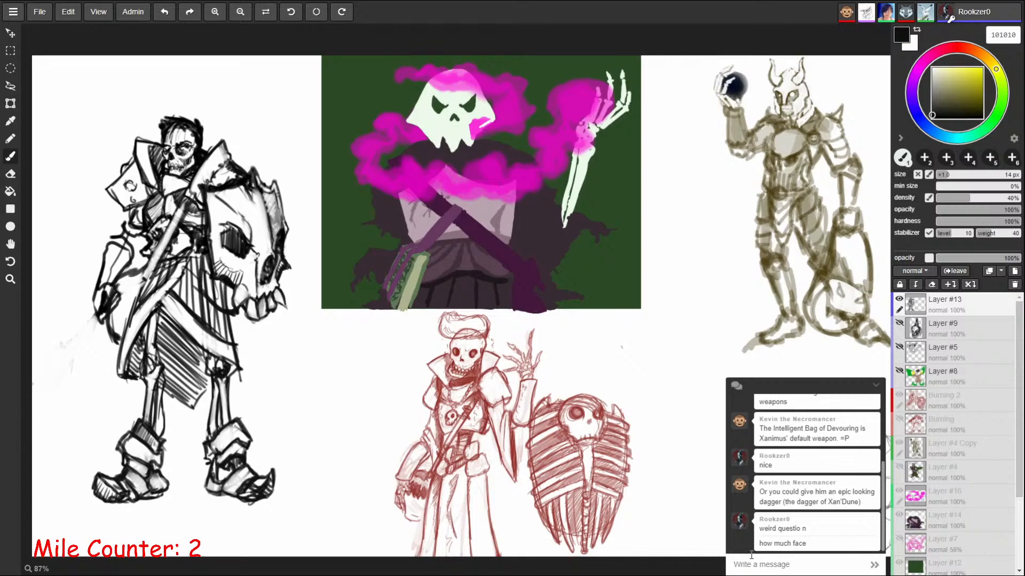
Step: Send the chat messages ">.> Lots of face" and "No face?"
{"action": "type", "text": ">.>"}
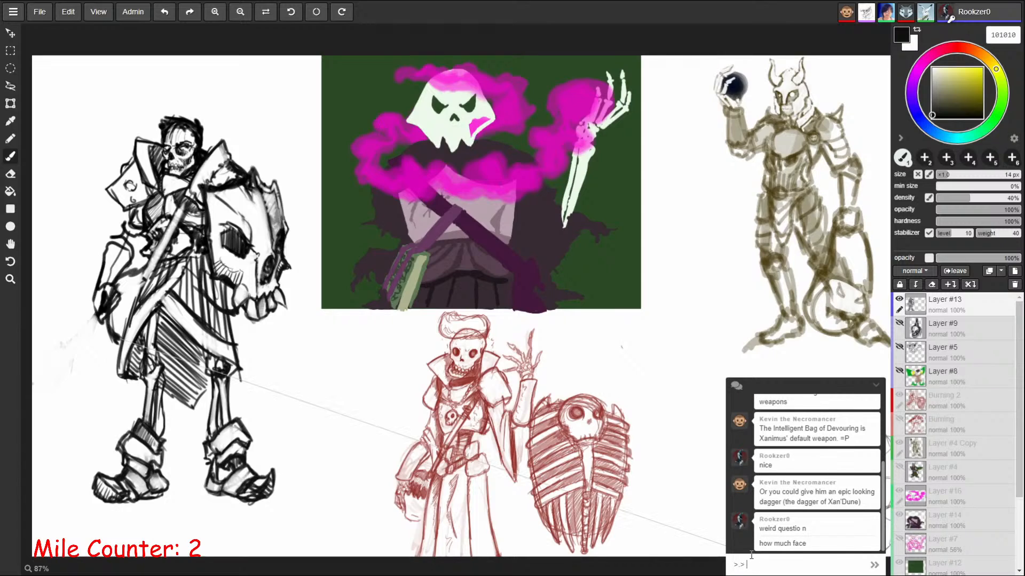
{"action": "type", "text": " Lots of face"}
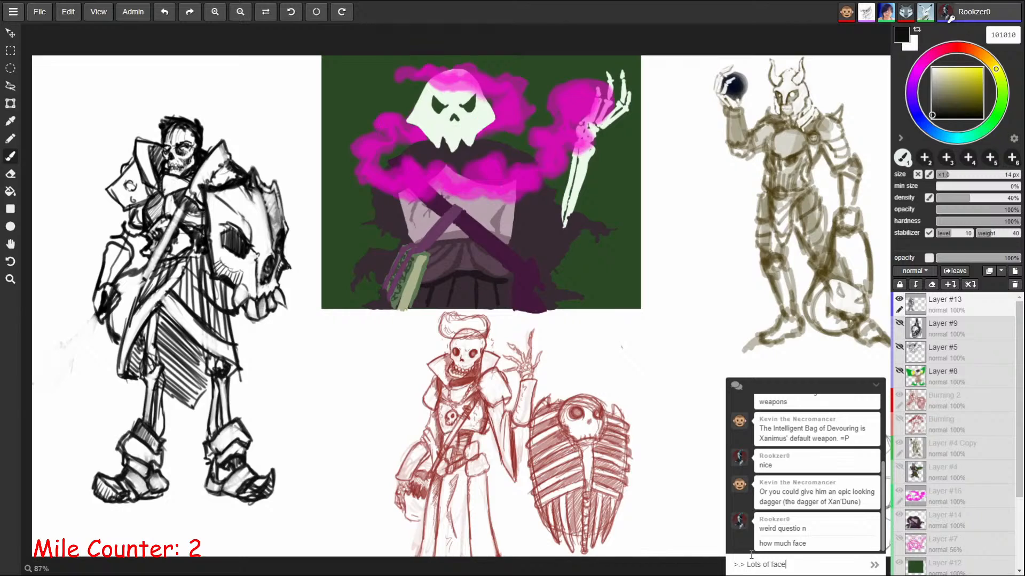
{"action": "key", "text": "Return"}
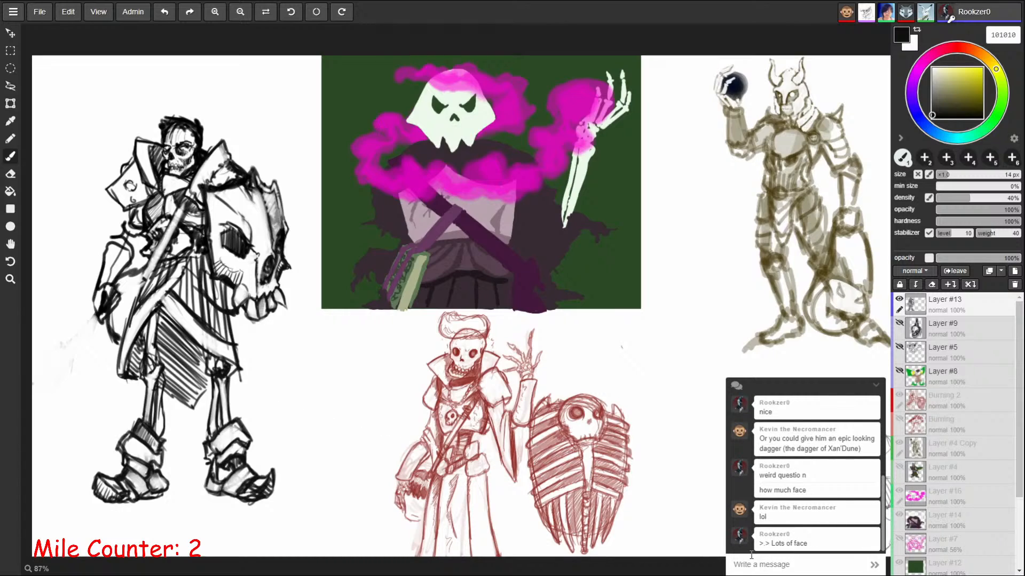
{"action": "type", "text": "No face?"}
{"action": "key", "text": "Return"}
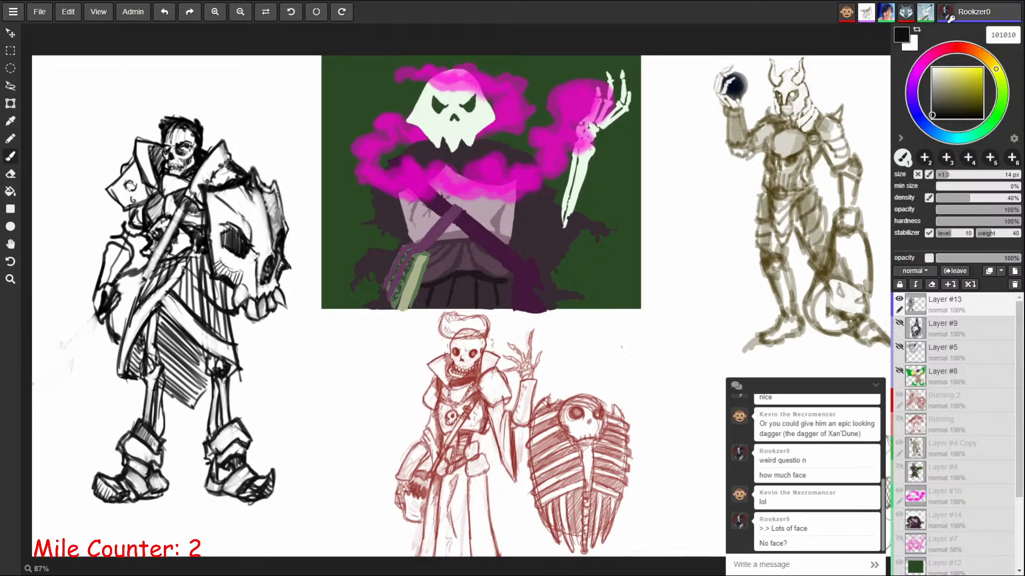
Step: Draw a notched dagger in the warrior's free hand with a 7 px brush and define the fingers around its grip
{"action": "type", "text": "[[[[[["}
{"action": "key", "text": "["}
{"action": "key", "text": "["}
{"action": "key", "text": "["}
{"action": "key", "text": "["}
{"action": "key", "text": "["}
{"action": "mouse_move", "coordinate": [116, 291]}
{"action": "left_mouse_down"}
{"action": "mouse_move", "coordinate": [131, 280]}
{"action": "mouse_move", "coordinate": [67, 362]}
{"action": "left_mouse_up"}
{"action": "mouse_move", "coordinate": [86, 325]}
{"action": "left_mouse_down"}
{"action": "mouse_move", "coordinate": [64, 384]}
{"action": "mouse_move", "coordinate": [98, 336]}
{"action": "mouse_move", "coordinate": [63, 385]}
{"action": "mouse_move", "coordinate": [96, 310]}
{"action": "left_mouse_up"}
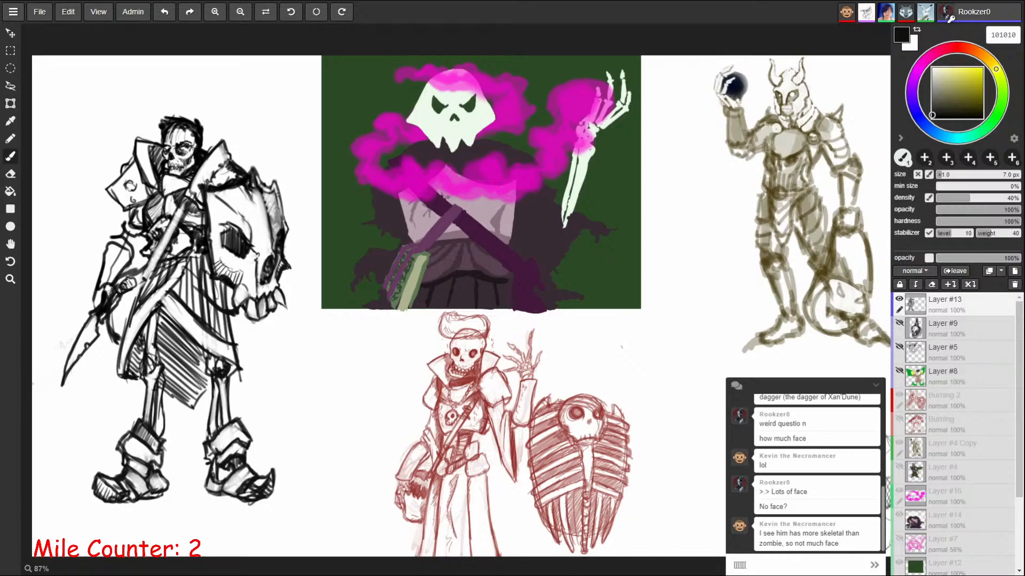
{"action": "mouse_move", "coordinate": [109, 292]}
{"action": "left_mouse_down"}
{"action": "mouse_move", "coordinate": [109, 316]}
{"action": "mouse_move", "coordinate": [121, 299]}
{"action": "mouse_move", "coordinate": [113, 322]}
{"action": "mouse_move", "coordinate": [122, 303]}
{"action": "left_mouse_up"}
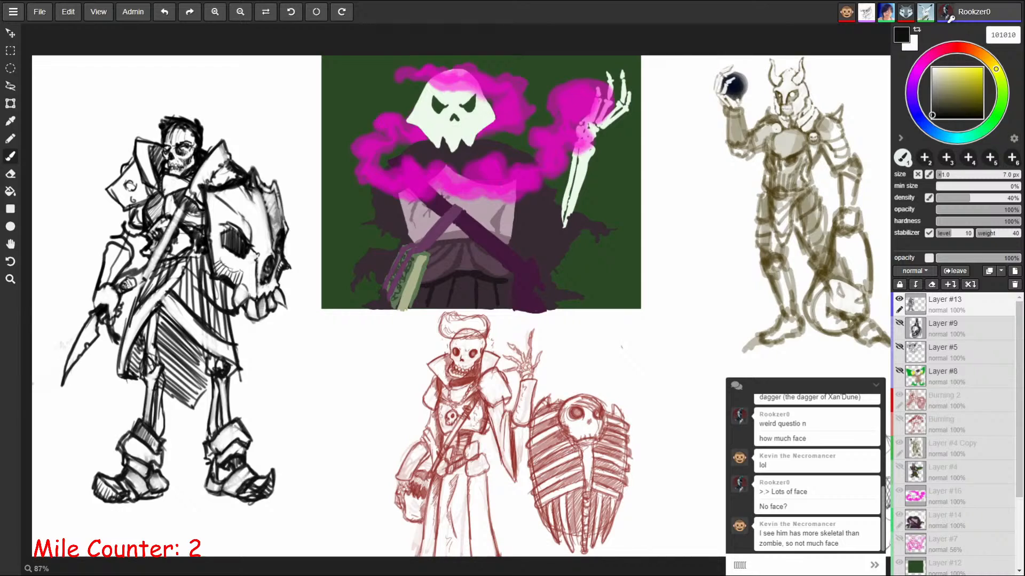
Step: Clear the stray brackets from the chat message and send "roger roger"
{"action": "left_click_drag", "start_coordinate": [748, 565], "coordinate": [676, 562]}
{"action": "key", "text": "BackSpace"}
{"action": "type", "text": "ro"}
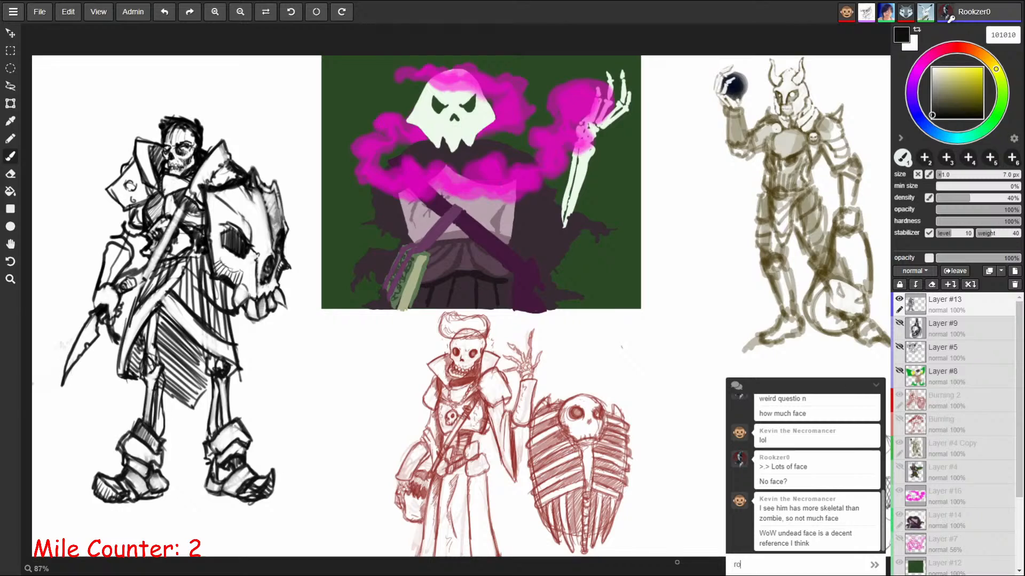
{"action": "type", "text": "ger roger"}
{"action": "key", "text": "Return"}
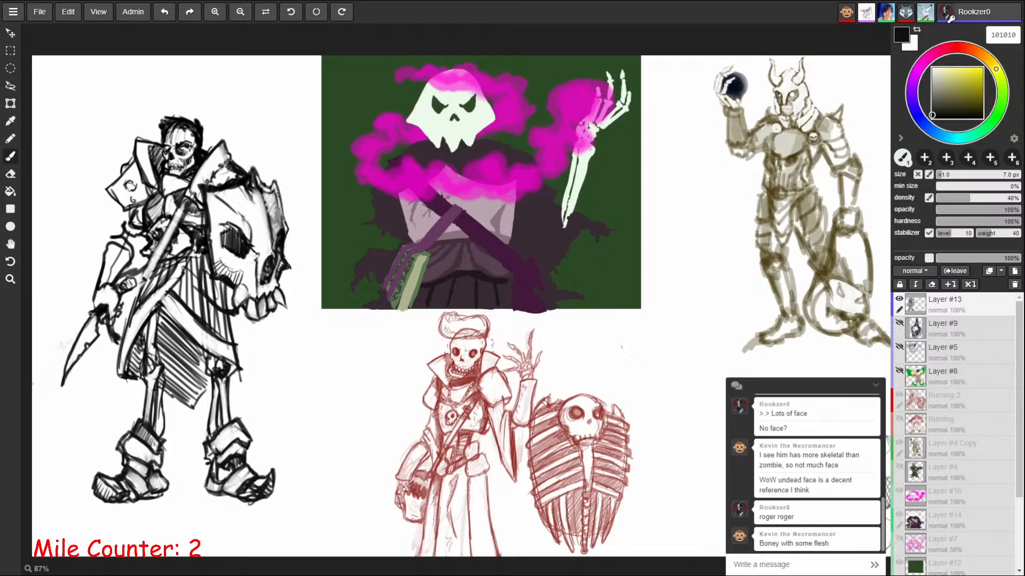
Step: Reshape the dagger's blade into a slimmer curved point and refine its guard with a fine 3.5 to 4 px brush
{"action": "mouse_move", "coordinate": [91, 315]}
{"action": "left_mouse_down"}
{"action": "mouse_move", "coordinate": [56, 378]}
{"action": "mouse_move", "coordinate": [97, 330]}
{"action": "mouse_move", "coordinate": [66, 357]}
{"action": "left_mouse_up"}
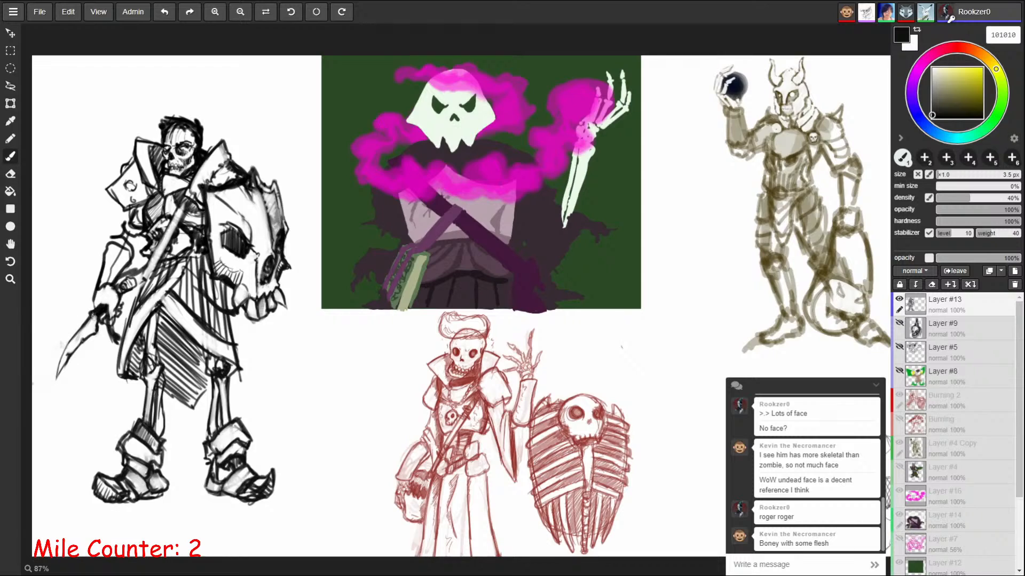
{"action": "left_click_drag", "start_coordinate": [98, 319], "coordinate": [89, 314]}
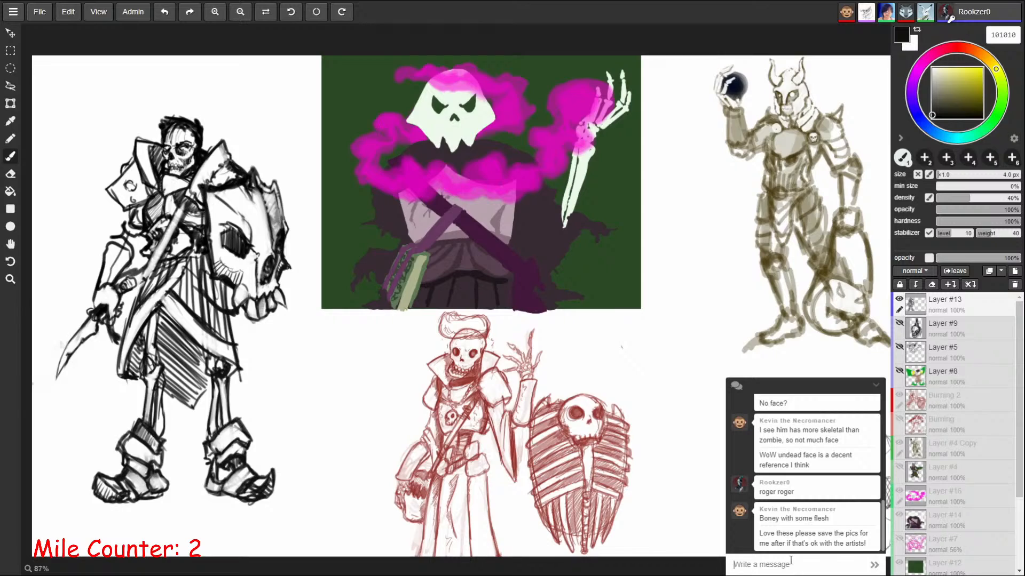
Step: Write the chat reply "Yeah they will all be on the discord ill send"
{"action": "type", "text": "Yeah they will all be on the discord"}
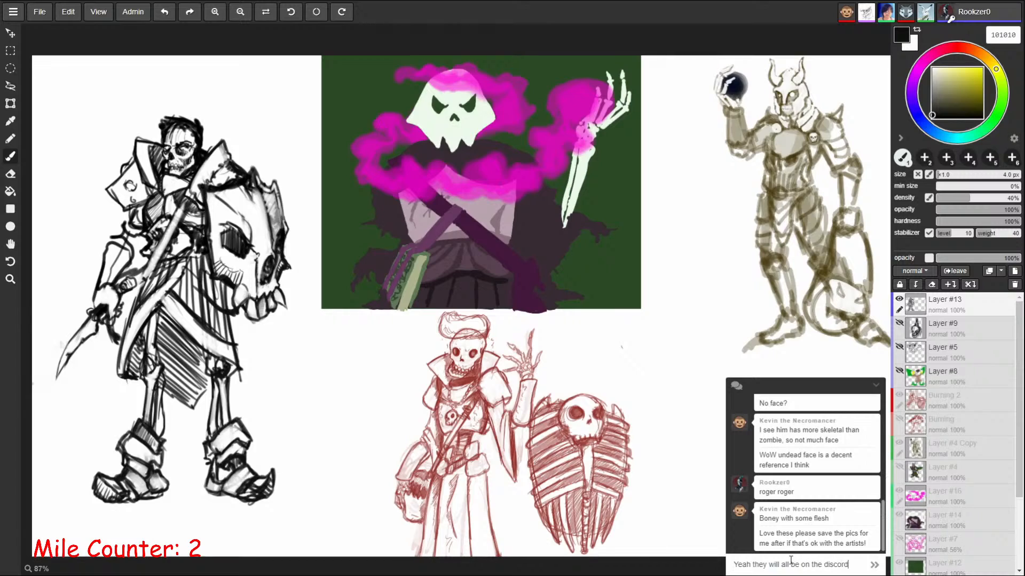
{"action": "type", "text": " ill send hou"}
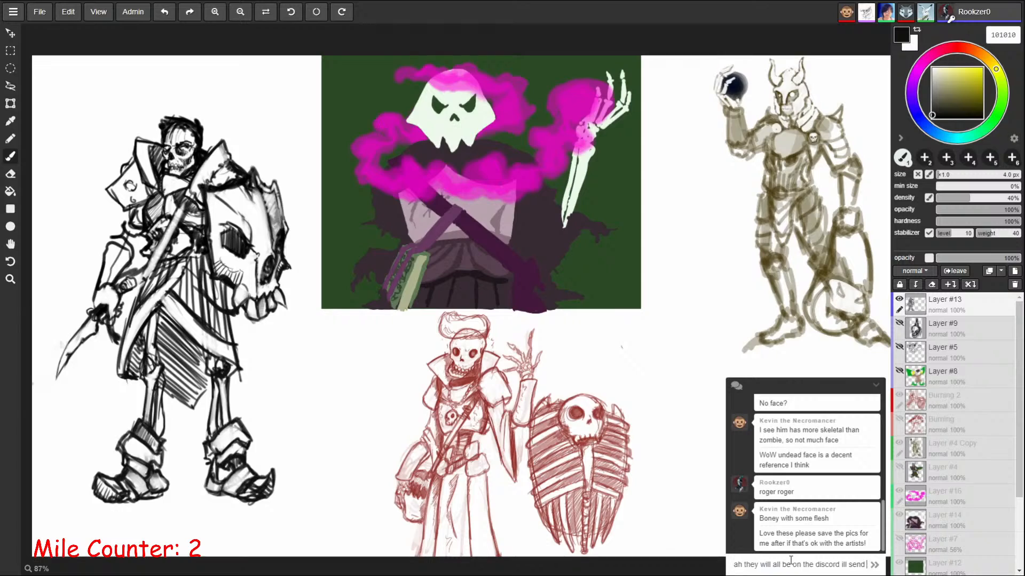
Step: Finish and send the chat message "Yeah they will all be on the discord ill send you the copies"
{"action": "key", "text": "BackSpace"}
{"action": "key", "text": "BackSpace"}
{"action": "key", "text": "BackSpace"}
{"action": "type", "text": "y"}
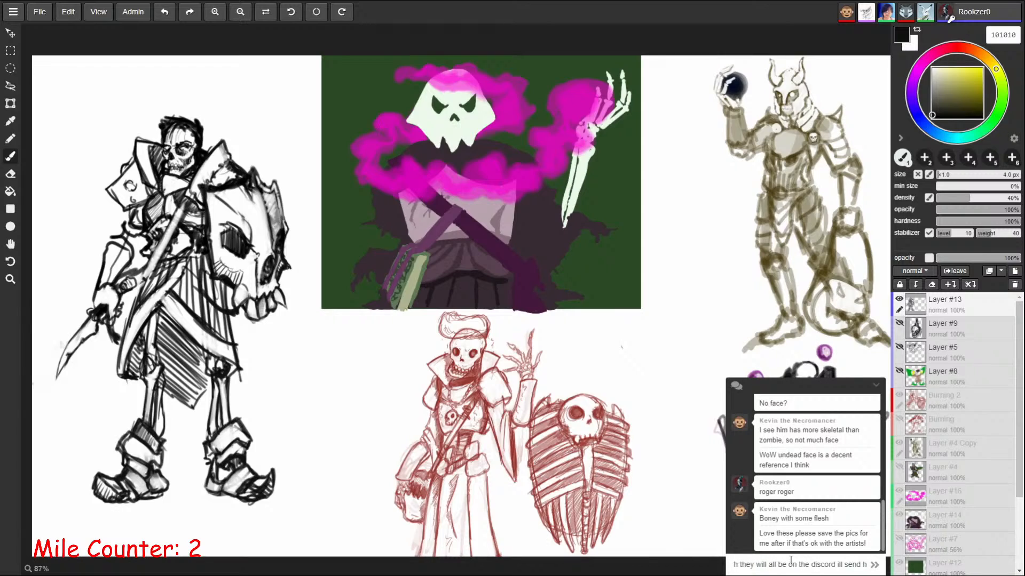
{"action": "key", "text": "BackSpace"}
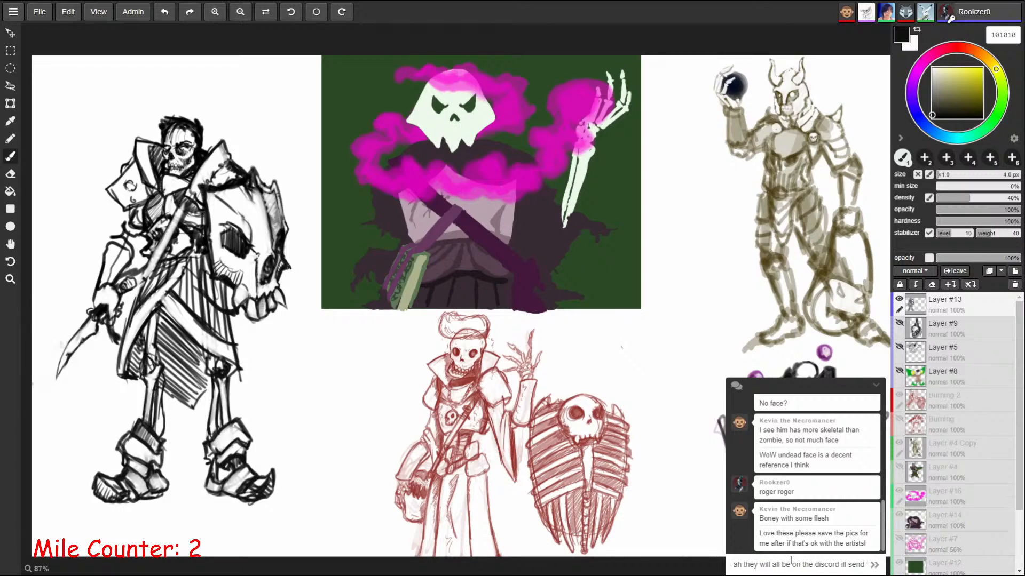
{"action": "type", "text": "you the copies"}
{"action": "key", "text": "Return"}
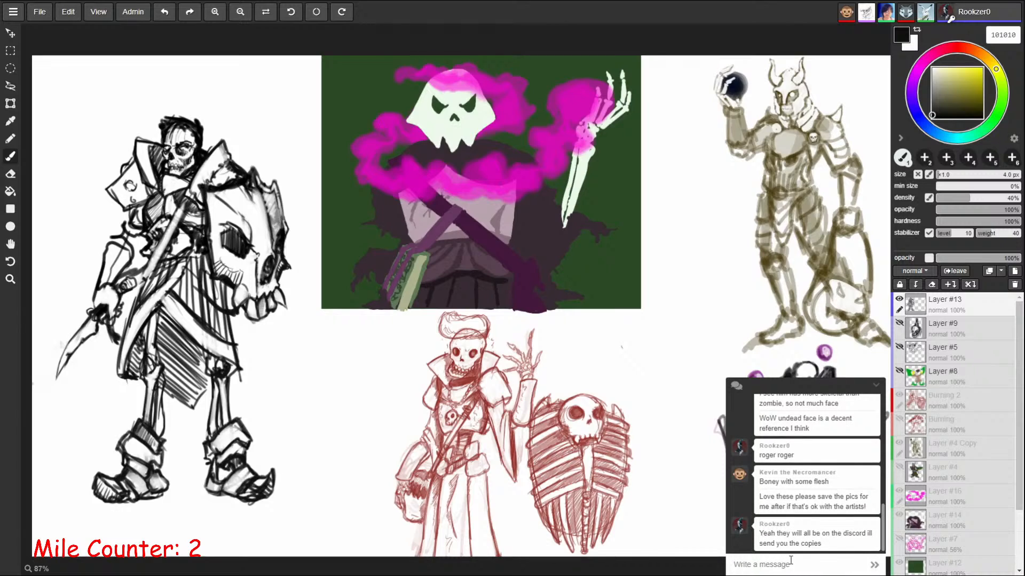
{"action": "type", "text": "]]]]]]"}
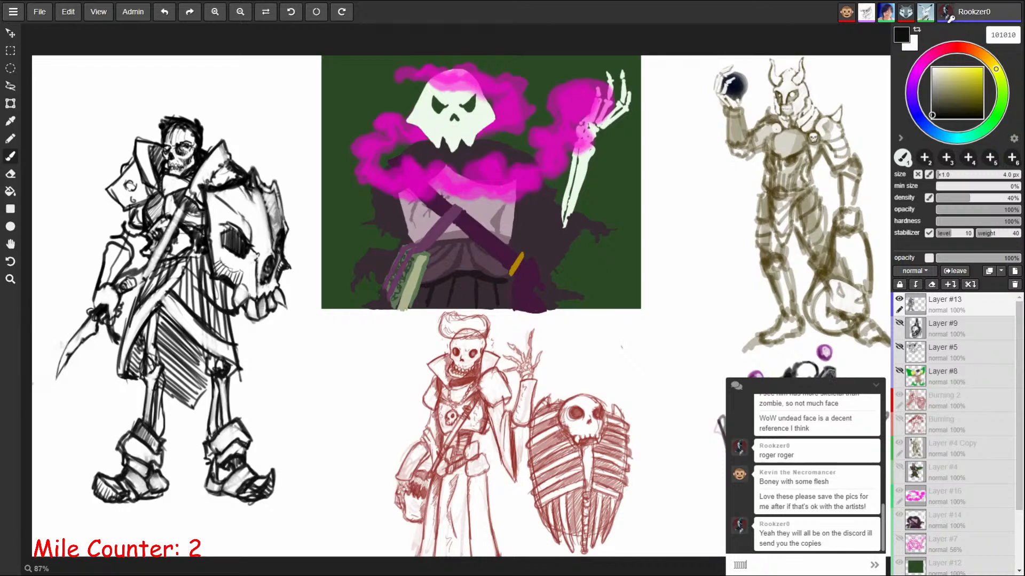
{"action": "type", "text": "]]"}
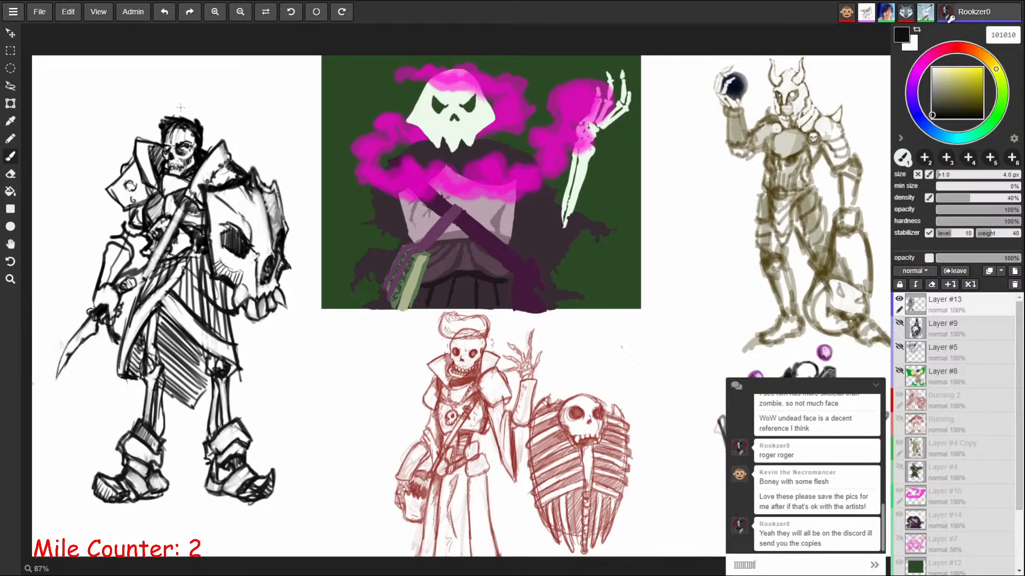
{"action": "key", "text": "BackSpace"}
{"action": "key", "text": "BackSpace"}
{"action": "key", "text": "BackSpace"}
{"action": "key", "text": "BackSpace"}
{"action": "key", "text": "BackSpace"}
{"action": "key", "text": "BackSpace"}
{"action": "key", "text": "BackSpace"}
{"action": "key", "text": "BackSpace"}
{"action": "key", "text": "BackSpace"}
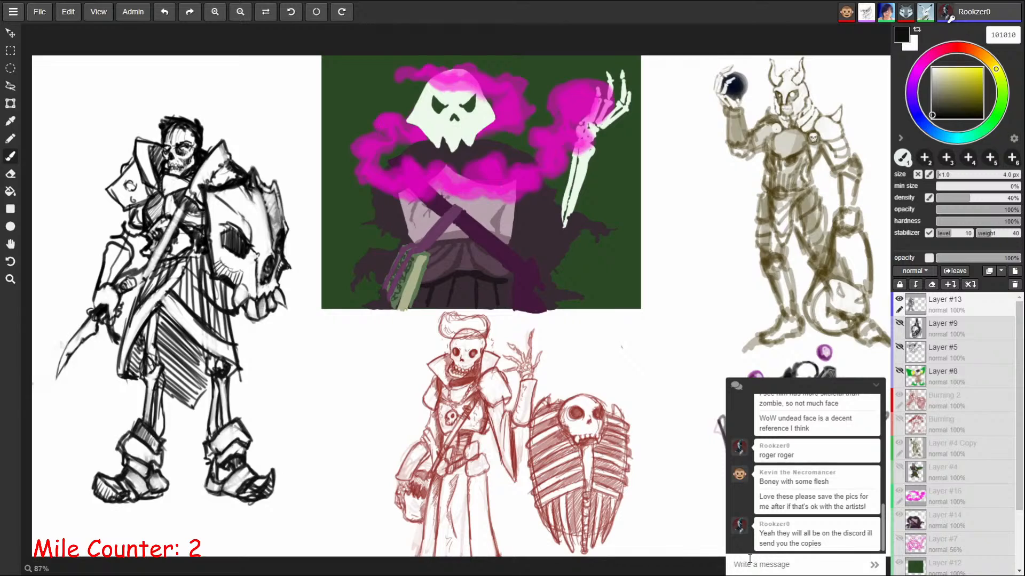
Step: Ask "hair?" in the chat
{"action": "type", "text": "hair?"}
{"action": "key", "text": "Return"}
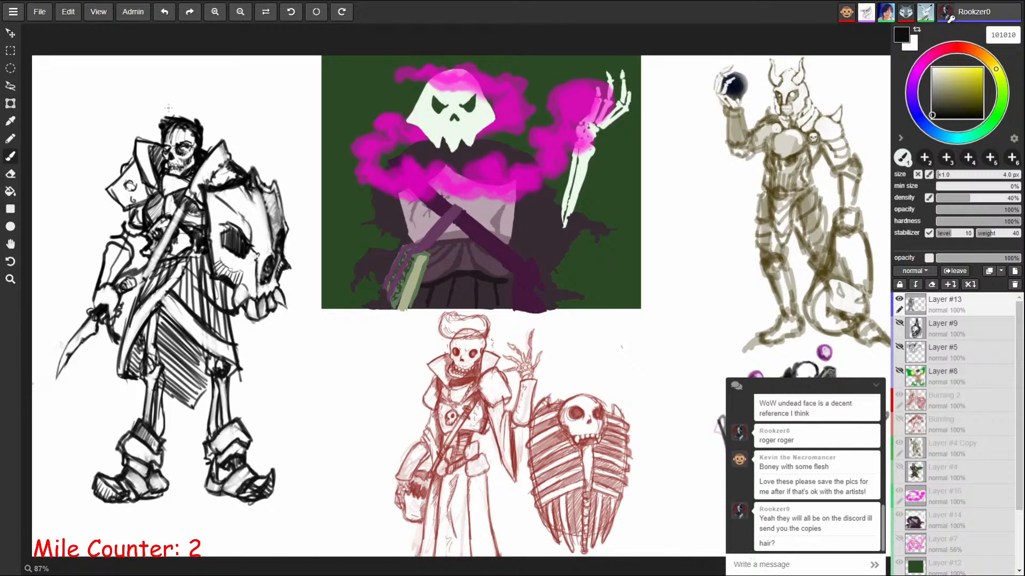
Step: Erase the black-ink skeleton warrior's hair and sketch a bald skull dome in its place with a 6 px brush
{"action": "left_click_drag", "start_coordinate": [168, 108], "coordinate": [204, 97]}
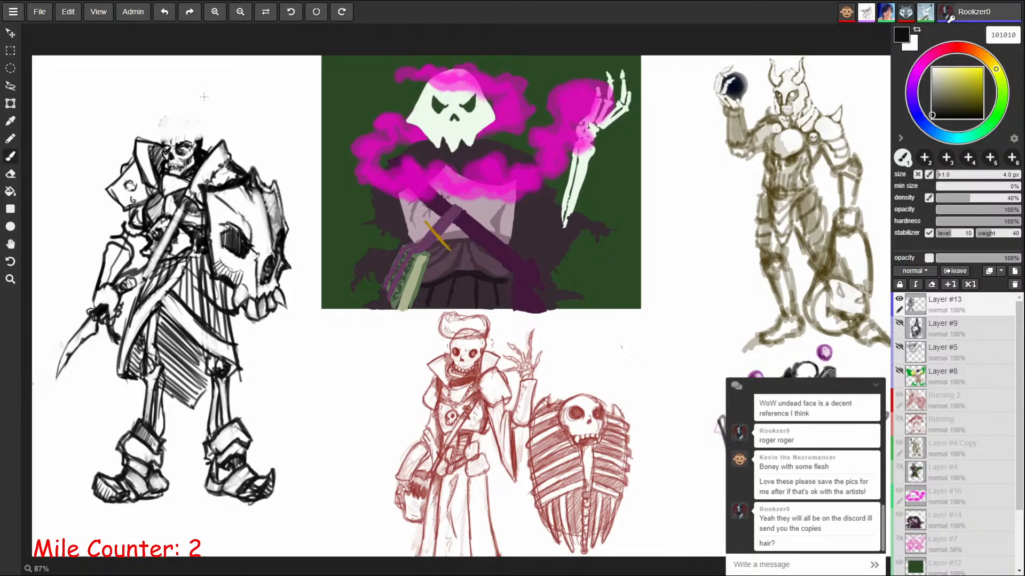
{"action": "key", "text": "bracketleft"}
{"action": "left_click_drag", "start_coordinate": [163, 143], "coordinate": [173, 125]}
{"action": "key", "text": "bracketright"}
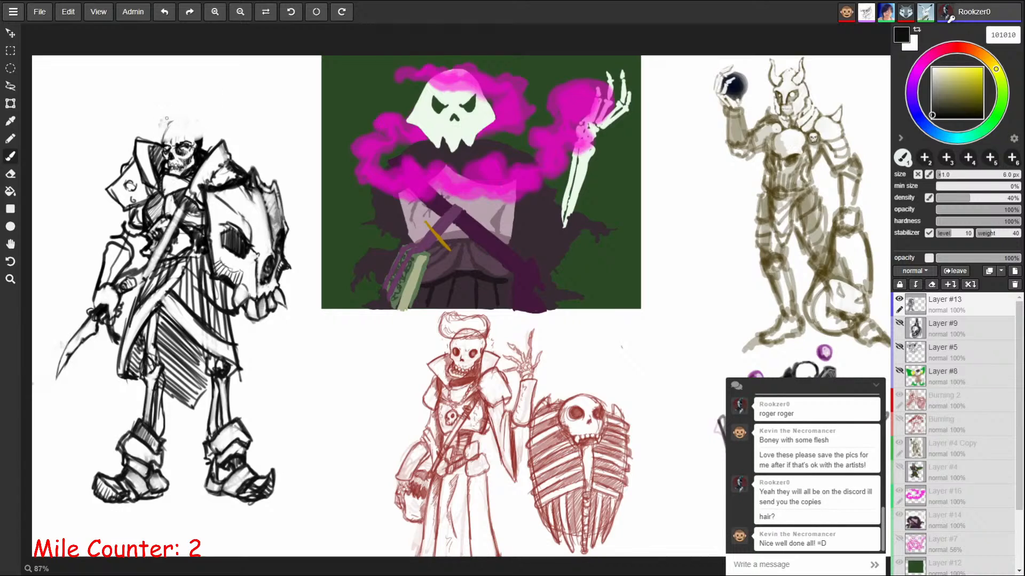
{"action": "mouse_move", "coordinate": [162, 140]}
{"action": "left_mouse_down"}
{"action": "mouse_move", "coordinate": [166, 125]}
{"action": "mouse_move", "coordinate": [198, 125]}
{"action": "left_mouse_up"}
{"action": "mouse_move", "coordinate": [178, 117]}
{"action": "left_mouse_down"}
{"action": "mouse_move", "coordinate": [198, 120]}
{"action": "mouse_move", "coordinate": [198, 144]}
{"action": "mouse_move", "coordinate": [213, 134]}
{"action": "mouse_move", "coordinate": [205, 151]}
{"action": "mouse_move", "coordinate": [207, 133]}
{"action": "left_mouse_up"}
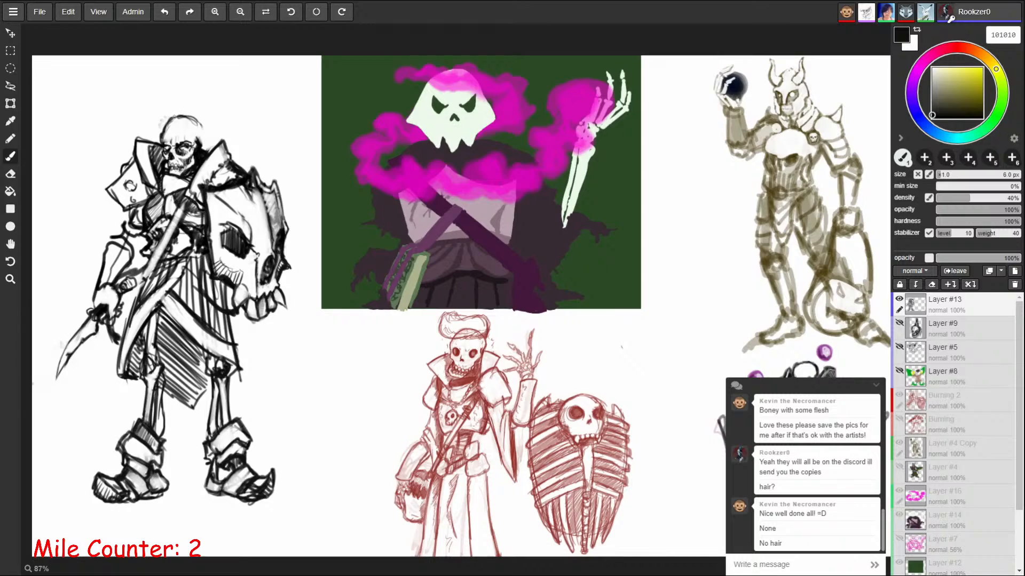
{"action": "mouse_move", "coordinate": [174, 117]}
{"action": "left_mouse_down"}
{"action": "mouse_move", "coordinate": [196, 118]}
{"action": "mouse_move", "coordinate": [201, 151]}
{"action": "mouse_move", "coordinate": [204, 133]}
{"action": "left_mouse_up"}
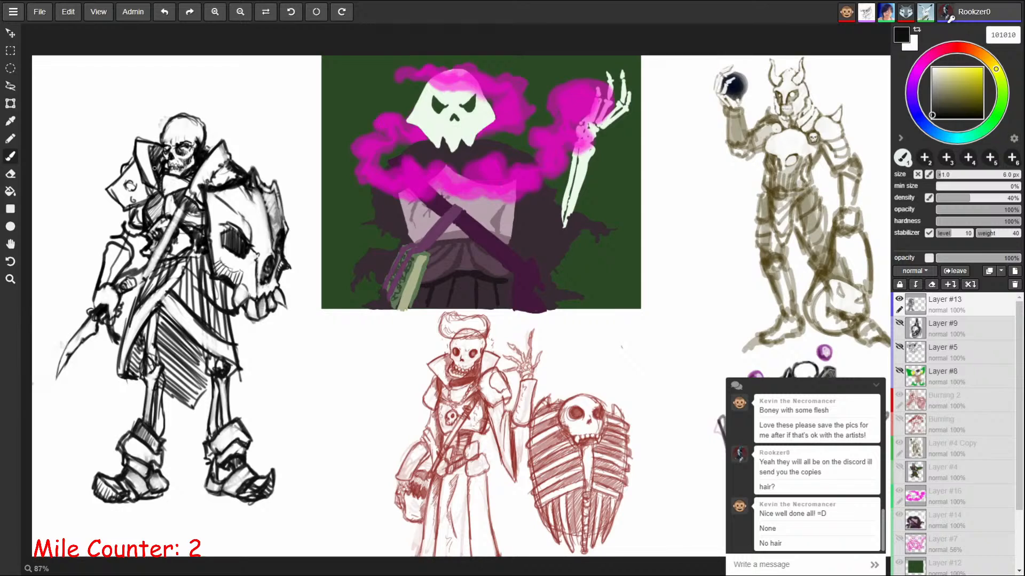
{"action": "mouse_move", "coordinate": [161, 164]}
{"action": "left_mouse_down"}
{"action": "mouse_move", "coordinate": [159, 176]}
{"action": "mouse_move", "coordinate": [160, 154]}
{"action": "left_mouse_up"}
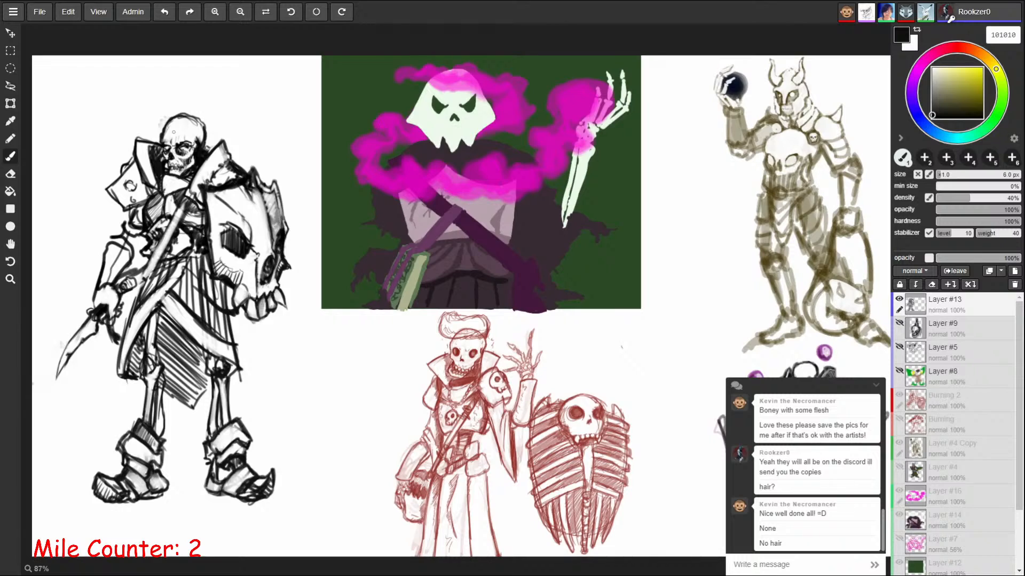
Step: Lasso the warrior's skull shield and move it down and outward from the shoulder
{"action": "left_click", "coordinate": [12, 86]}
{"action": "mouse_move", "coordinate": [277, 171]}
{"action": "left_mouse_down"}
{"action": "mouse_move", "coordinate": [251, 162]}
{"action": "mouse_move", "coordinate": [200, 187]}
{"action": "mouse_move", "coordinate": [203, 224]}
{"action": "mouse_move", "coordinate": [236, 315]}
{"action": "mouse_move", "coordinate": [293, 326]}
{"action": "mouse_move", "coordinate": [265, 155]}
{"action": "left_mouse_up"}
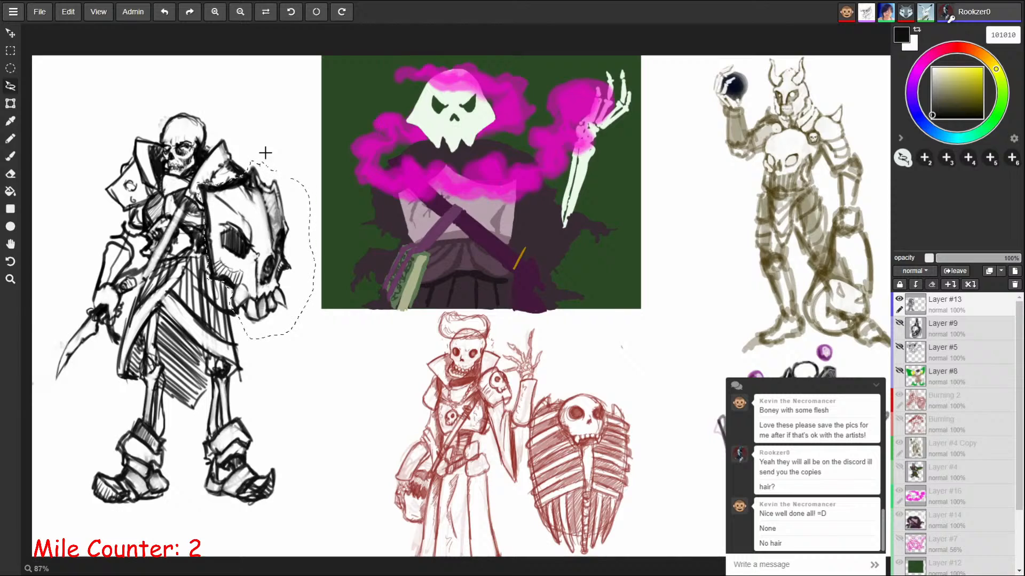
{"action": "left_click", "coordinate": [9, 34]}
{"action": "left_click_drag", "start_coordinate": [287, 233], "coordinate": [304, 263]}
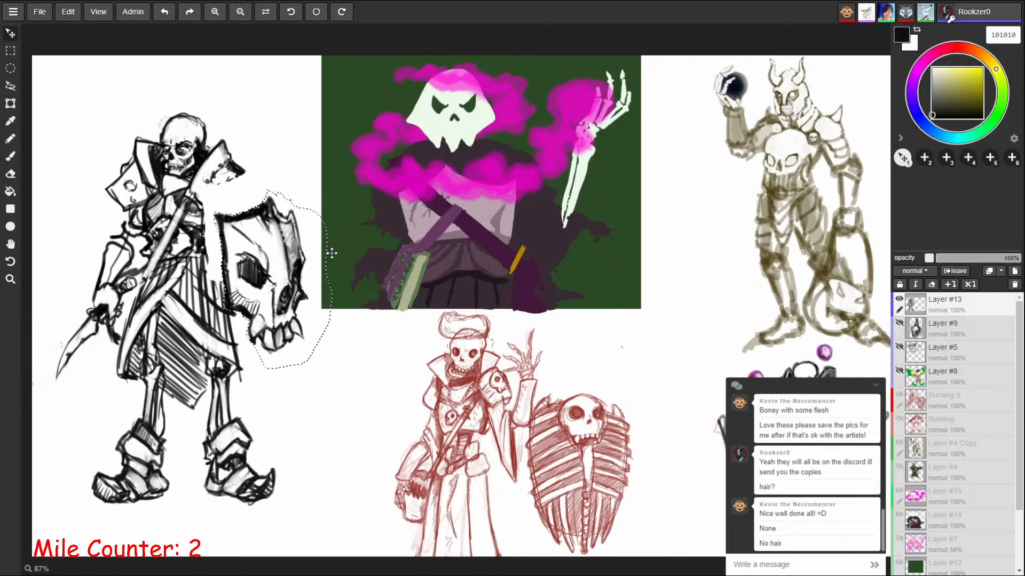
Step: Enlarge the selected shield, rotate it clockwise so it sits beside the warrior's body, and deselect it
{"action": "left_click", "coordinate": [11, 104]}
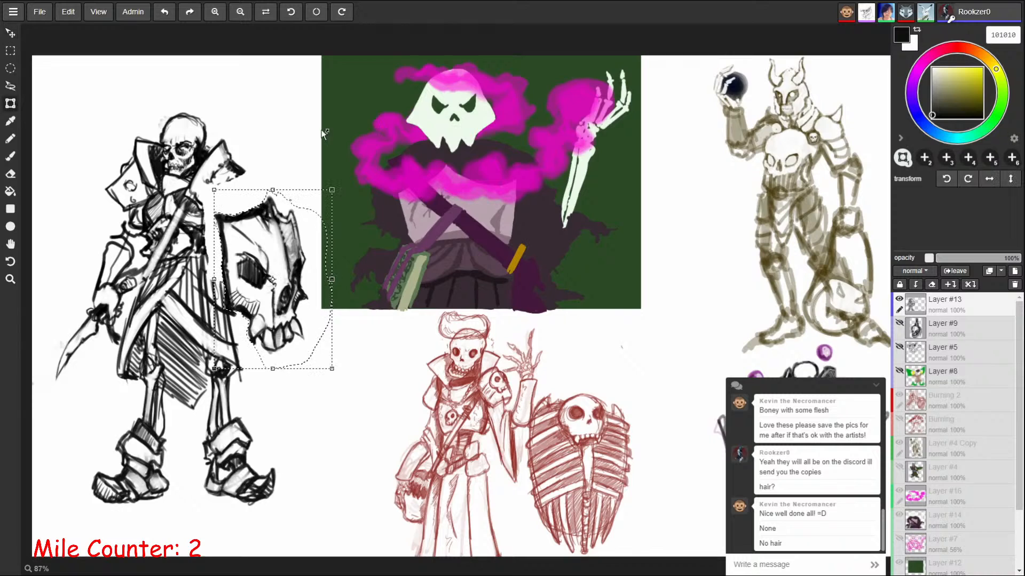
{"action": "left_click_drag", "start_coordinate": [332, 189], "coordinate": [373, 153]}
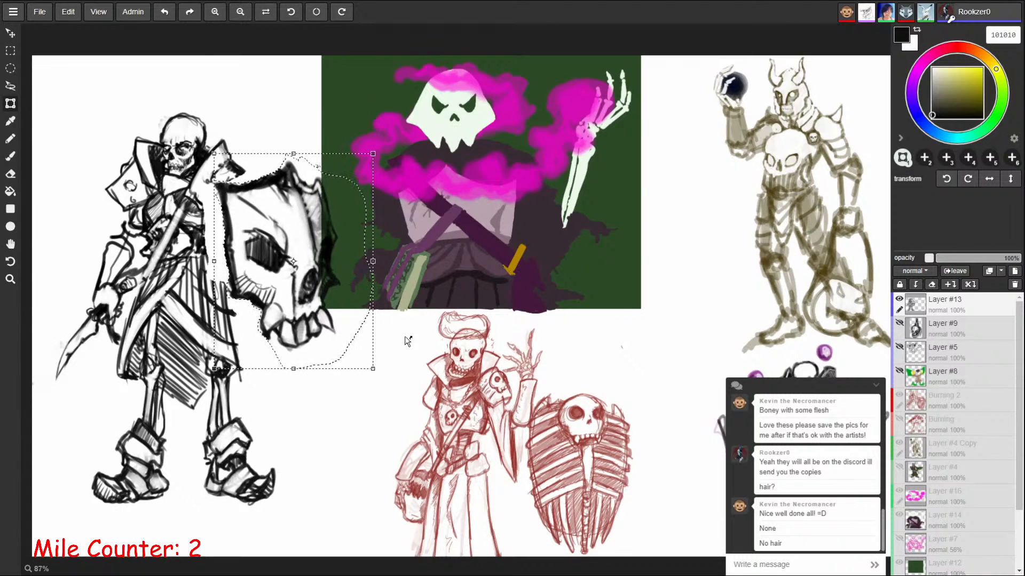
{"action": "left_click_drag", "start_coordinate": [407, 341], "coordinate": [368, 338]}
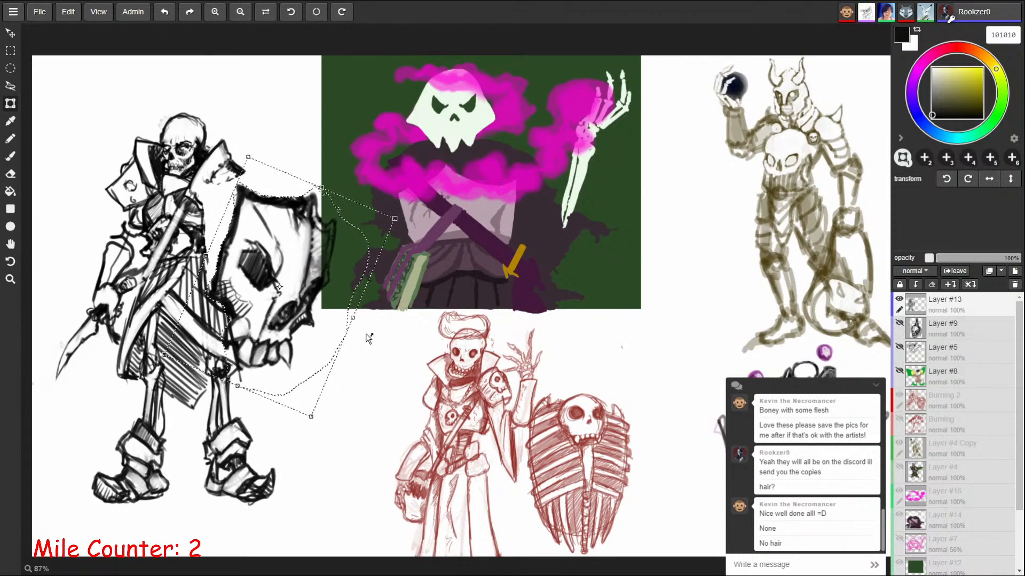
{"action": "left_click_drag", "start_coordinate": [330, 306], "coordinate": [332, 291]}
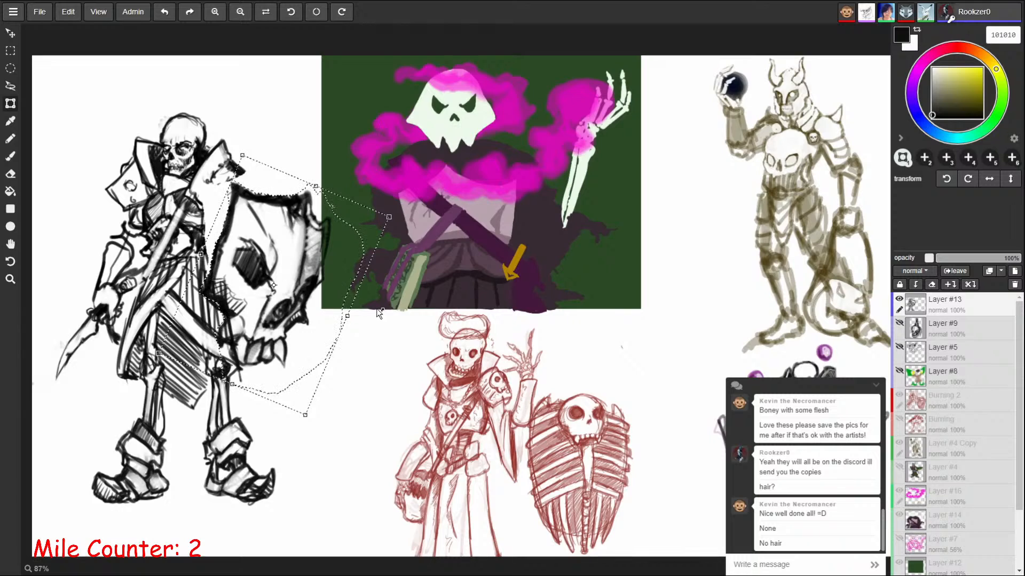
{"action": "key", "text": "b"}
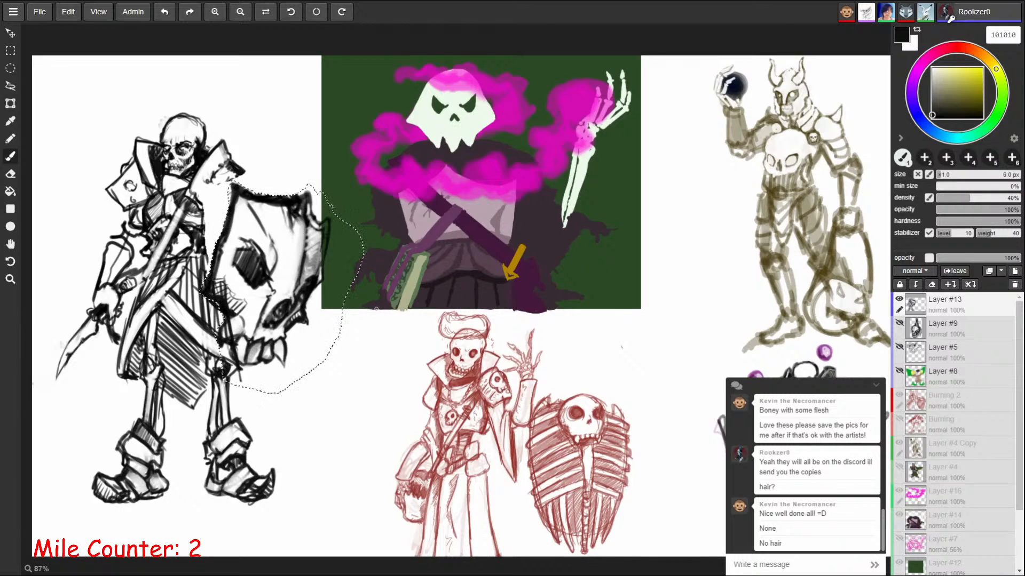
{"action": "key", "text": "ctrl+d"}
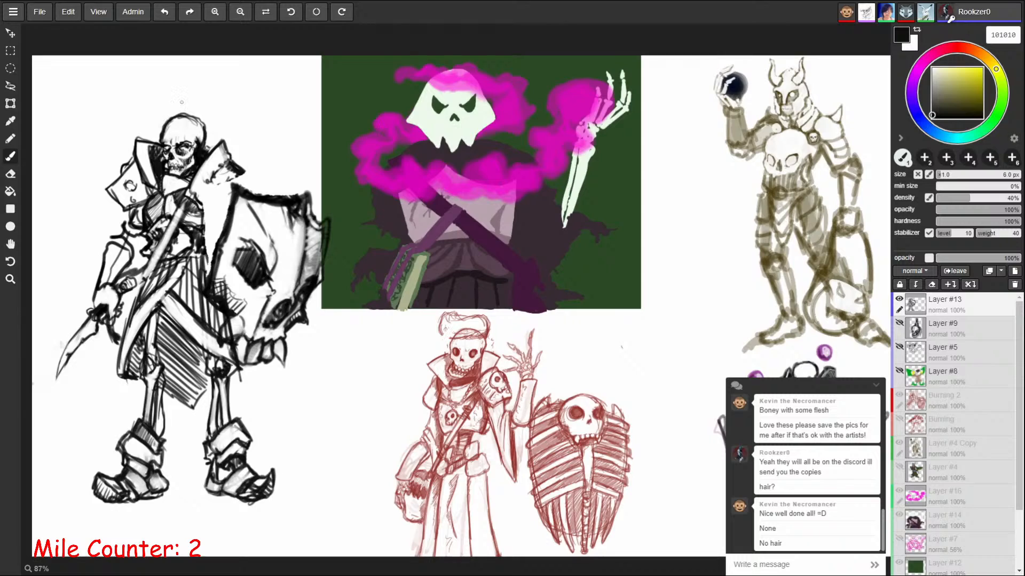
Step: Refine the warrior's bald cranium by reinforcing its outline and touching up the forehead details
{"action": "left_click_drag", "start_coordinate": [175, 116], "coordinate": [206, 133]}
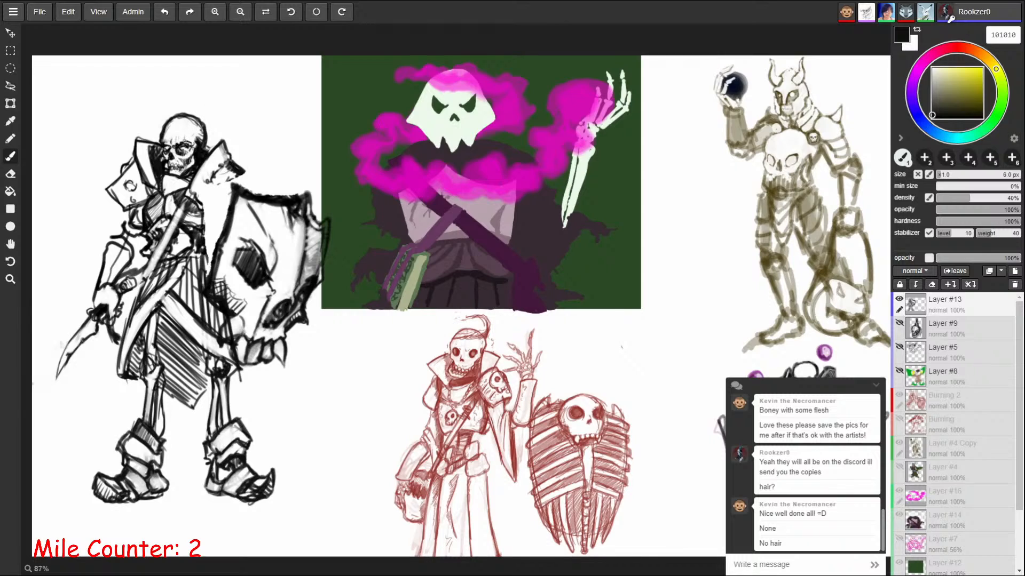
{"action": "left_click_drag", "start_coordinate": [175, 144], "coordinate": [178, 126]}
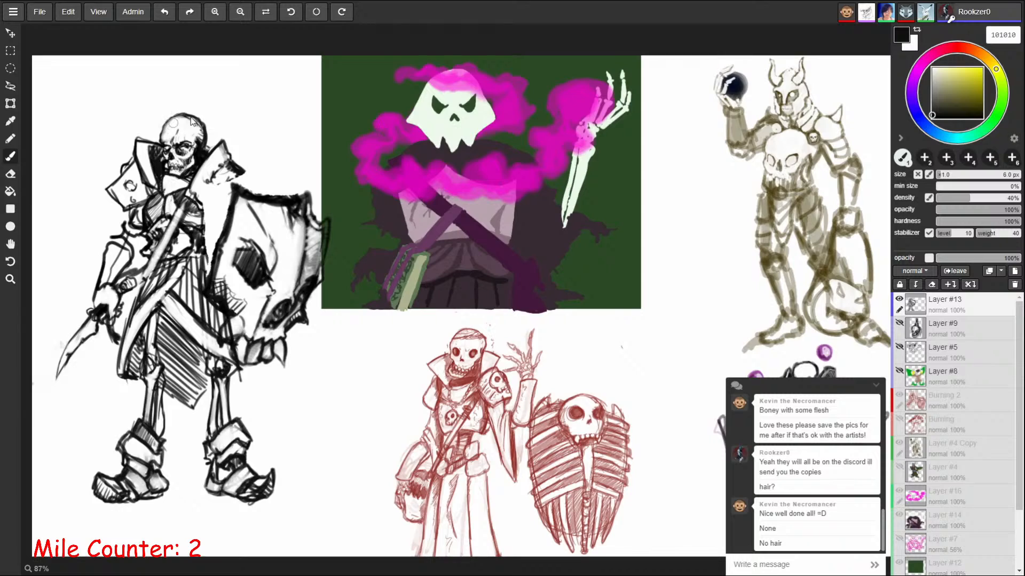
{"action": "key", "text": "e"}
{"action": "key", "text": "b"}
{"action": "key", "text": "bracketleft"}
{"action": "key", "text": "bracketleft"}
{"action": "left_click_drag", "start_coordinate": [163, 127], "coordinate": [182, 115]}
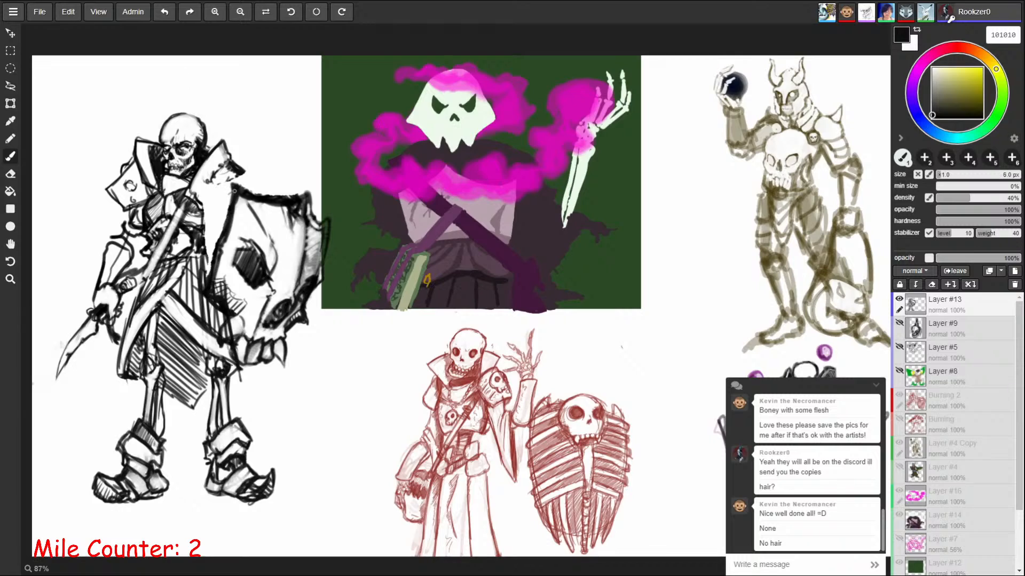
Step: Redraw and clean up the rough left edge of the warrior's shield
{"action": "left_click_drag", "start_coordinate": [231, 184], "coordinate": [224, 228]}
{"action": "left_click_drag", "start_coordinate": [217, 251], "coordinate": [215, 253]}
{"action": "key", "text": "bracketleft"}
{"action": "key", "text": "bracketleft"}
{"action": "key", "text": "e"}
{"action": "key", "text": "b"}
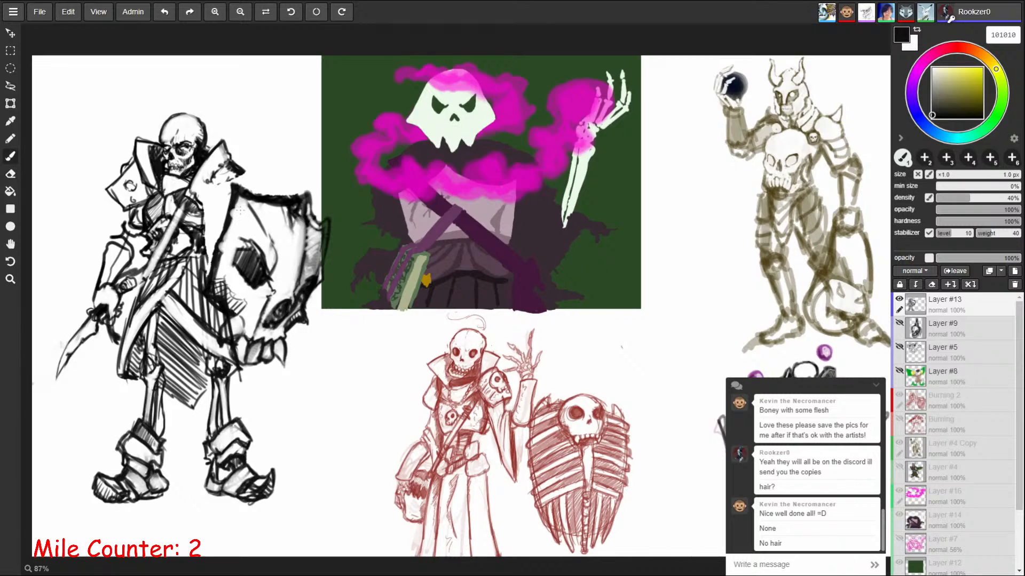
Step: Clean up the shield's rough top edge and erase stray lines inside its upper part
{"action": "key", "text": "e"}
{"action": "key", "text": "b"}
{"action": "key", "text": "e"}
{"action": "key", "text": "b"}
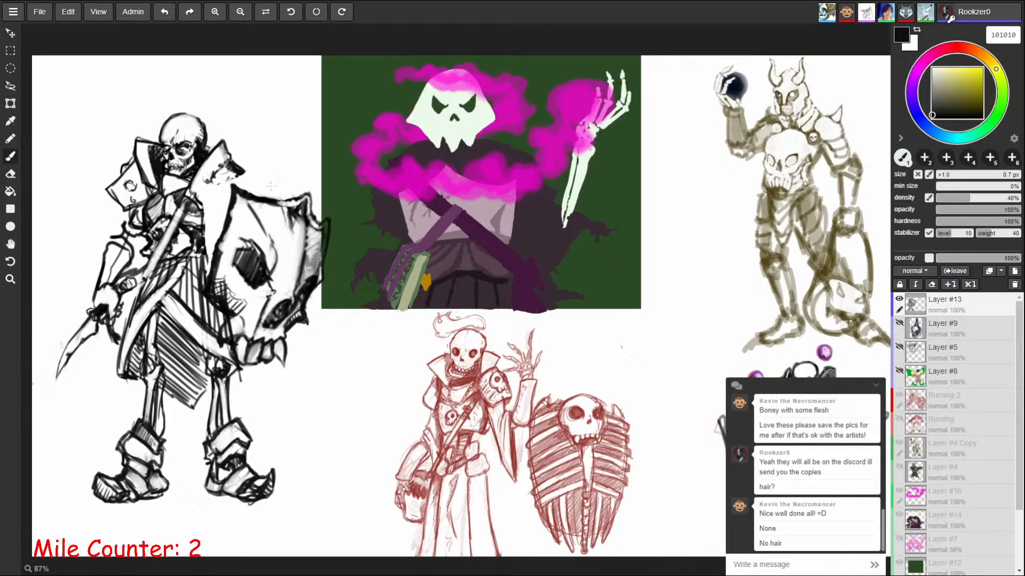
{"action": "key", "text": "e"}
{"action": "left_click_drag", "start_coordinate": [285, 214], "coordinate": [297, 224]}
{"action": "key", "text": "b"}
Step: Shade the shield around its skull emblem with diagonal hatching strokes using a 20 px brush
{"action": "key", "text": "bracketright"}
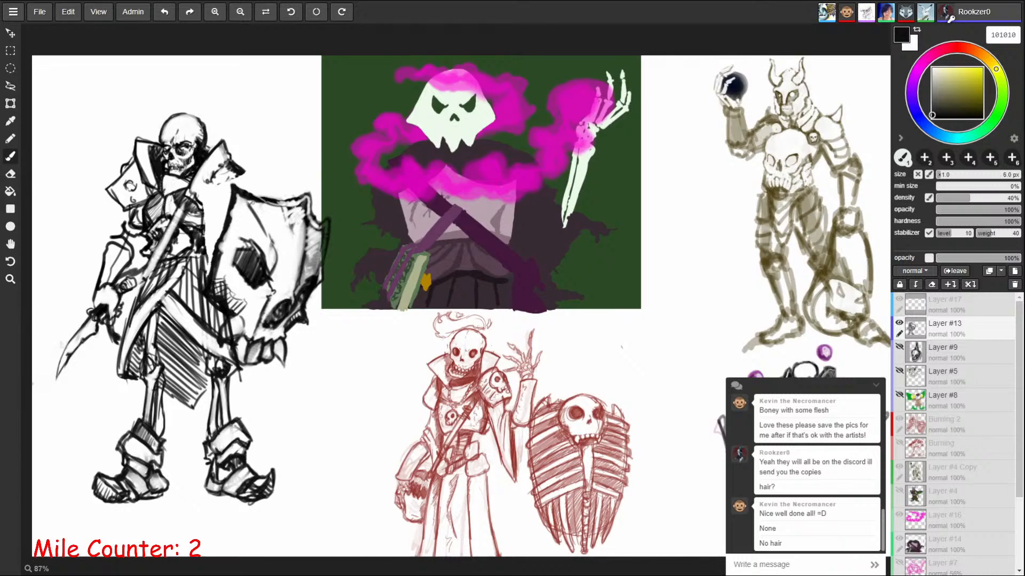
{"action": "key", "text": "bracketright"}
{"action": "key", "text": "bracketright"}
{"action": "key", "text": "bracketright"}
{"action": "key", "text": "bracketright"}
{"action": "key", "text": "bracketright"}
{"action": "mouse_move", "coordinate": [274, 207]}
{"action": "left_mouse_down"}
{"action": "mouse_move", "coordinate": [258, 224]}
{"action": "mouse_move", "coordinate": [281, 248]}
{"action": "mouse_move", "coordinate": [300, 242]}
{"action": "mouse_move", "coordinate": [306, 214]}
{"action": "mouse_move", "coordinate": [283, 259]}
{"action": "mouse_move", "coordinate": [289, 280]}
{"action": "left_mouse_up"}
{"action": "left_click_drag", "start_coordinate": [300, 270], "coordinate": [290, 290]}
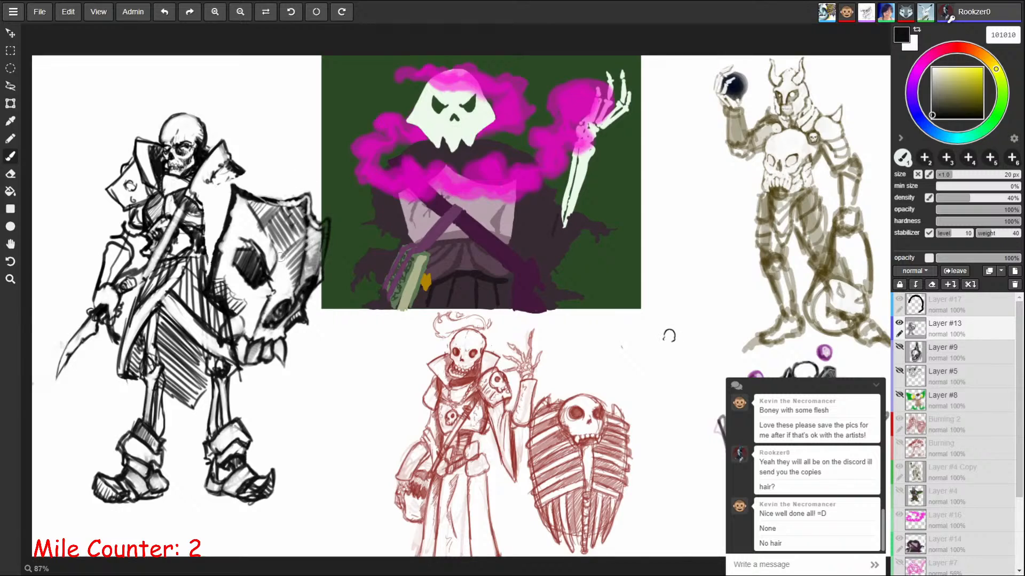
{"action": "mouse_move", "coordinate": [277, 256]}
{"action": "left_mouse_down"}
{"action": "mouse_move", "coordinate": [290, 274]}
{"action": "mouse_move", "coordinate": [274, 282]}
{"action": "mouse_move", "coordinate": [270, 302]}
{"action": "mouse_move", "coordinate": [286, 305]}
{"action": "mouse_move", "coordinate": [264, 318]}
{"action": "left_mouse_up"}
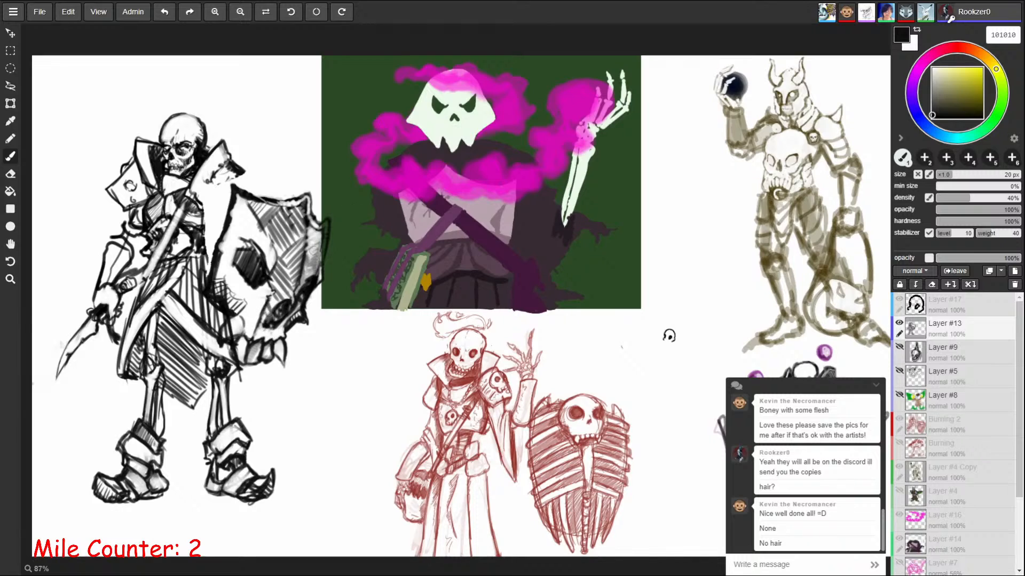
{"action": "mouse_move", "coordinate": [308, 233]}
{"action": "left_mouse_down"}
{"action": "mouse_move", "coordinate": [301, 287]}
{"action": "mouse_move", "coordinate": [266, 326]}
{"action": "mouse_move", "coordinate": [280, 313]}
{"action": "left_mouse_up"}
Step: Erase the crosshatching on the shield skull's cheek and lightly redraw the cheek contour
{"action": "key", "text": "bracketleft"}
{"action": "key", "text": "bracketleft"}
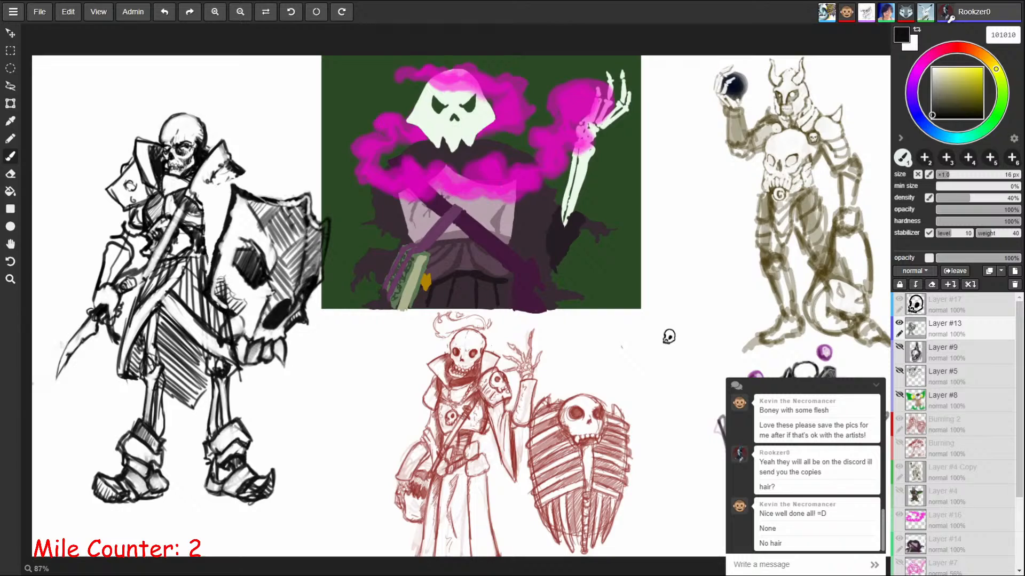
{"action": "key", "text": "e"}
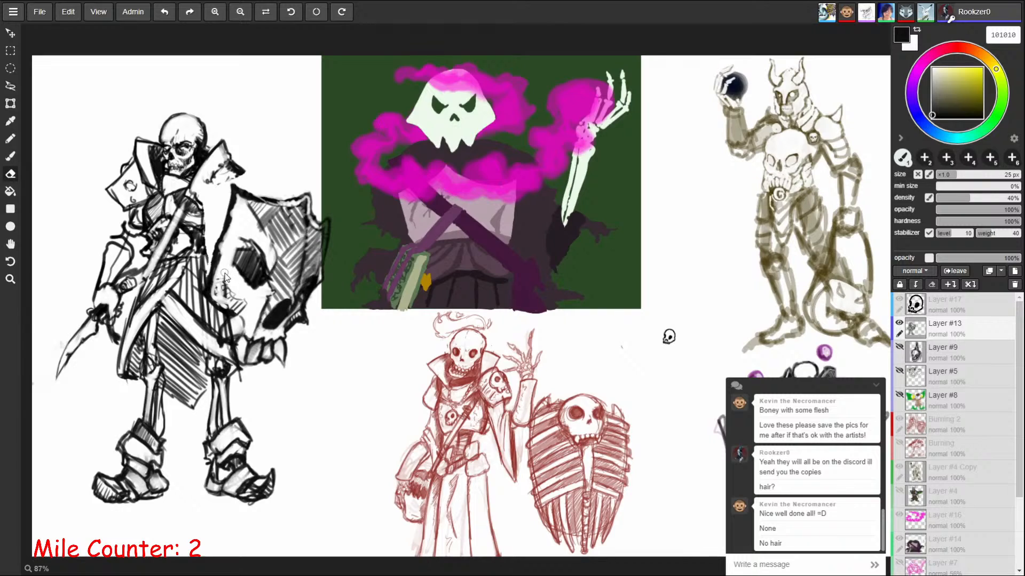
{"action": "key", "text": "b"}
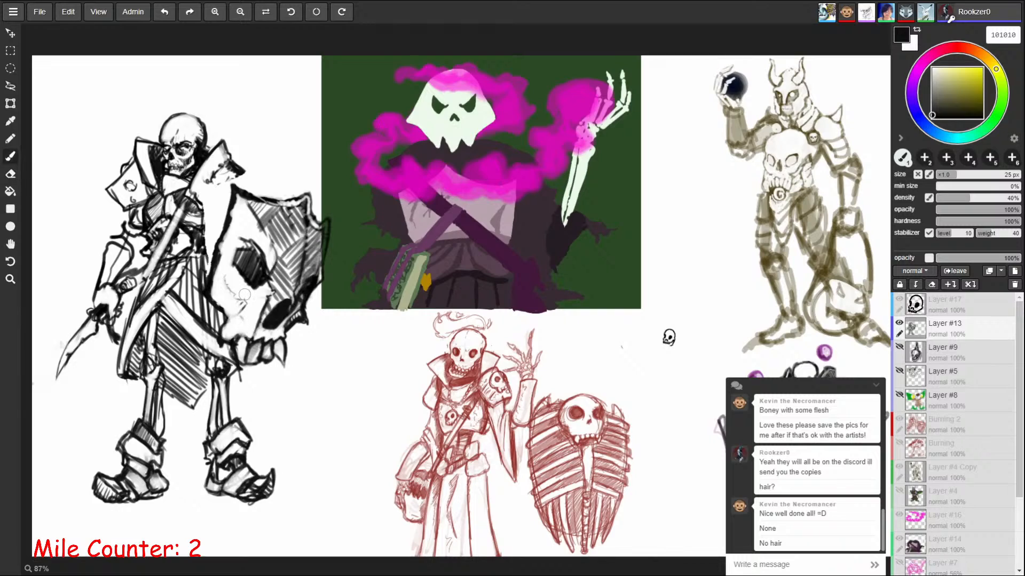
Step: Add darker detail to the jaw and teeth of the shield's skull with a 7 px brush
{"action": "key", "text": "["}
{"action": "key", "text": "["}
{"action": "key", "text": "["}
{"action": "key", "text": "["}
{"action": "key", "text": "]"}
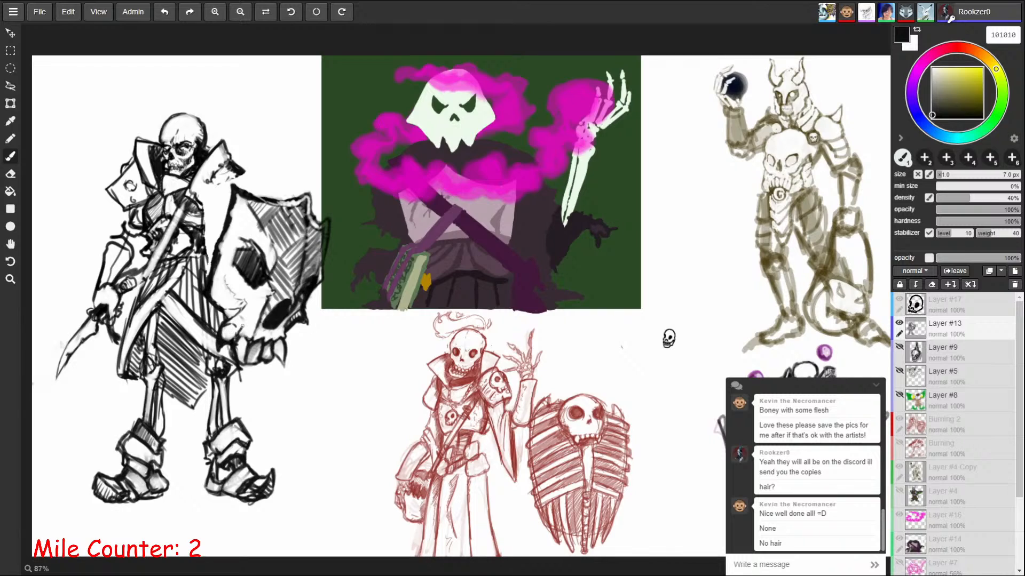
{"action": "mouse_move", "coordinate": [244, 320]}
{"action": "left_mouse_down"}
{"action": "mouse_move", "coordinate": [237, 339]}
{"action": "mouse_move", "coordinate": [247, 341]}
{"action": "mouse_move", "coordinate": [253, 326]}
{"action": "left_mouse_up"}
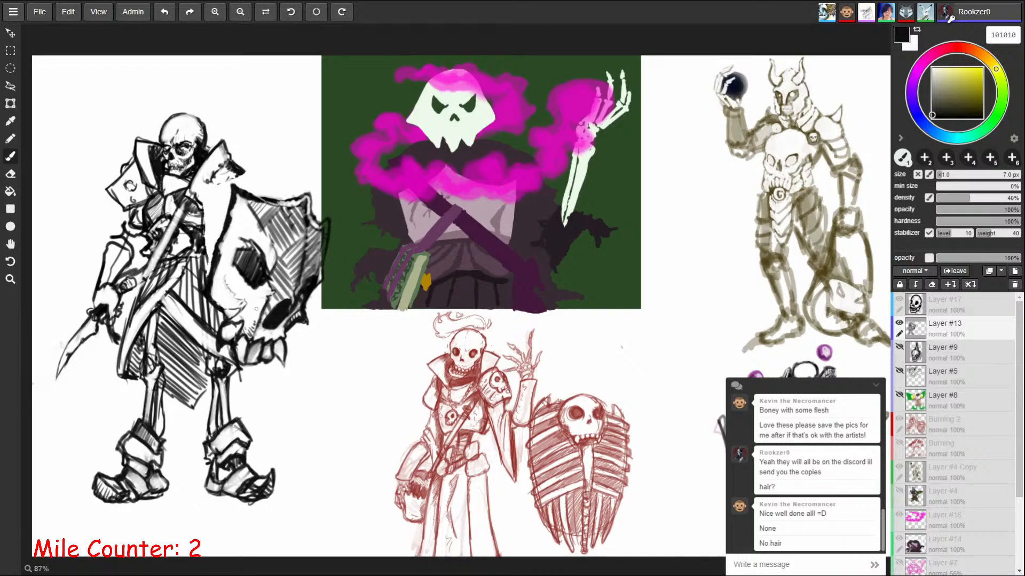
Step: Enlarge the visible drawing area by pushing the colour and layer controls aside
{"action": "key", "text": "space"}
{"action": "mouse_move", "coordinate": [627, 435]}
{"action": "left_mouse_down"}
{"action": "mouse_move", "coordinate": [605, 415]}
{"action": "mouse_move", "coordinate": [512, 379]}
{"action": "mouse_move", "coordinate": [423, 403]}
{"action": "mouse_move", "coordinate": [571, 405]}
{"action": "mouse_move", "coordinate": [581, 413]}
{"action": "left_mouse_up"}
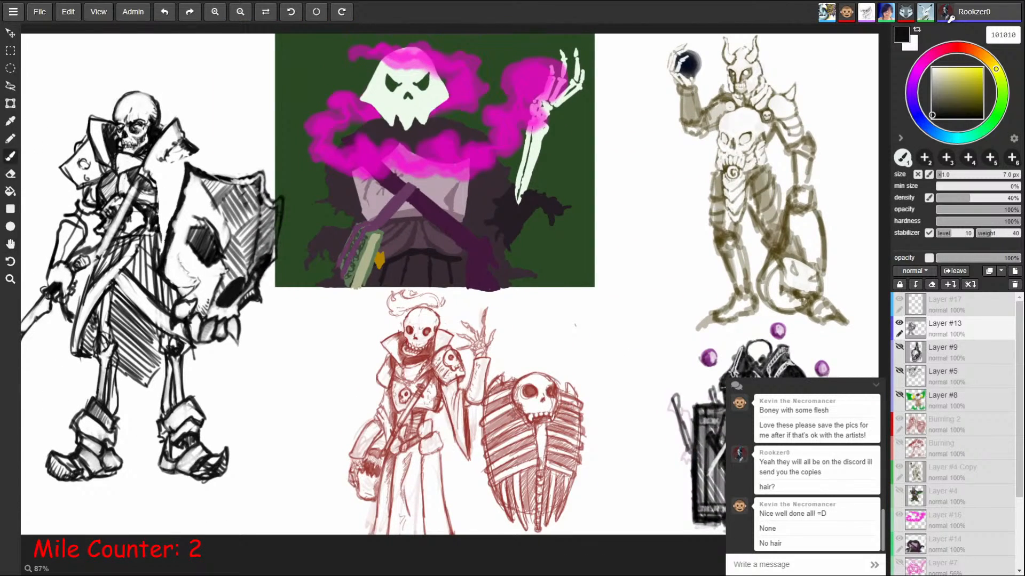
{"action": "mouse_move", "coordinate": [632, 292]}
{"action": "left_mouse_down"}
{"action": "mouse_move", "coordinate": [588, 359]}
{"action": "mouse_move", "coordinate": [635, 295]}
{"action": "left_mouse_up"}
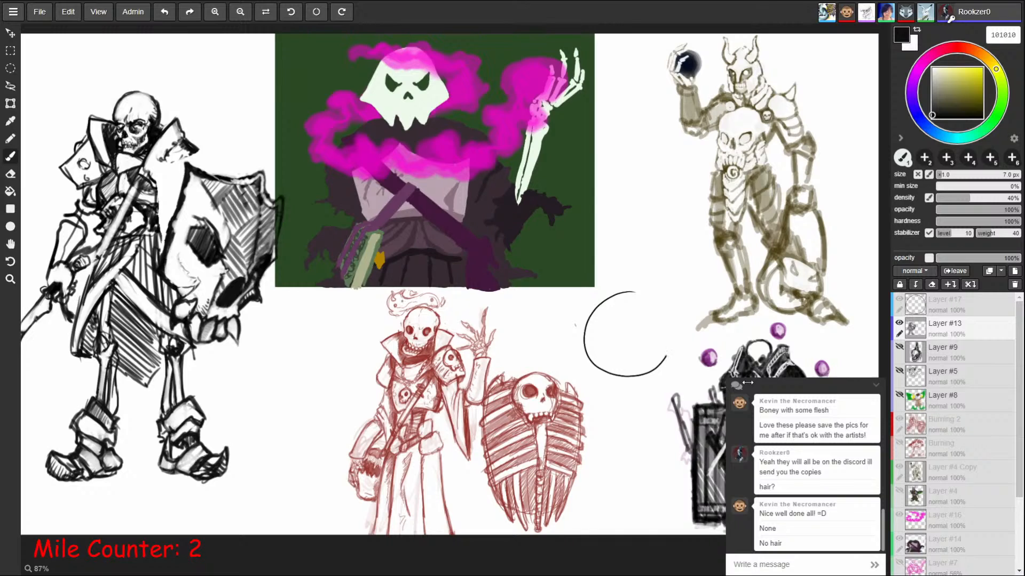
{"action": "left_click", "coordinate": [900, 137]}
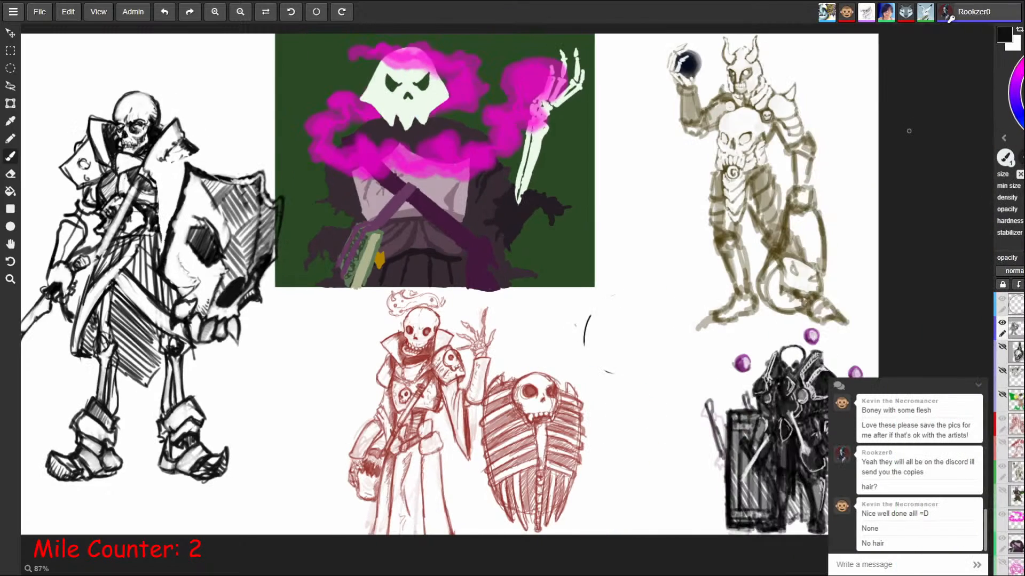
{"action": "key", "text": "space"}
{"action": "left_click_drag", "start_coordinate": [474, 433], "coordinate": [549, 423]}
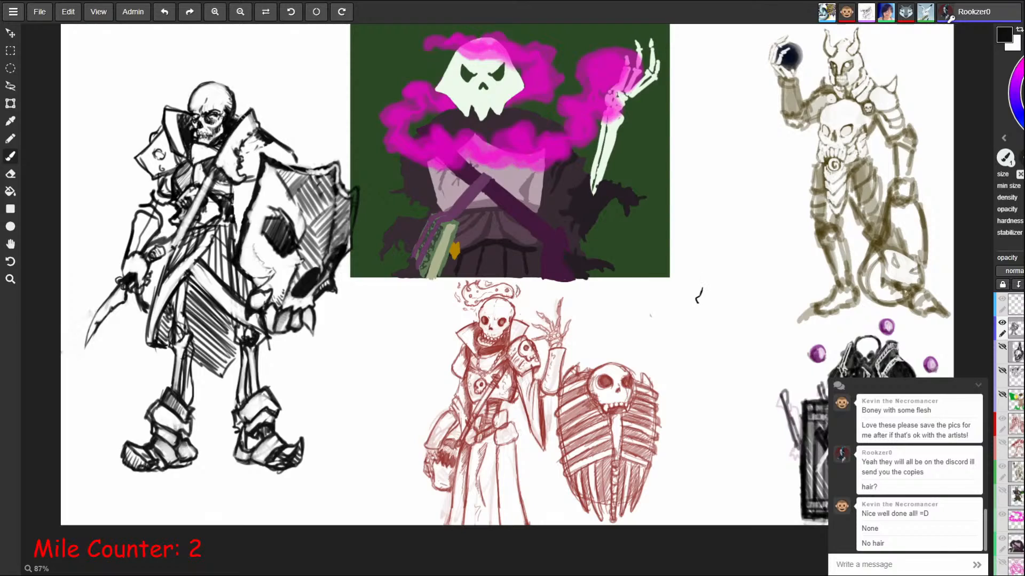
Step: Redraw the outline and inner lines of the warrior's shoulder plate above the shield
{"action": "left_click_drag", "start_coordinate": [255, 118], "coordinate": [300, 160]}
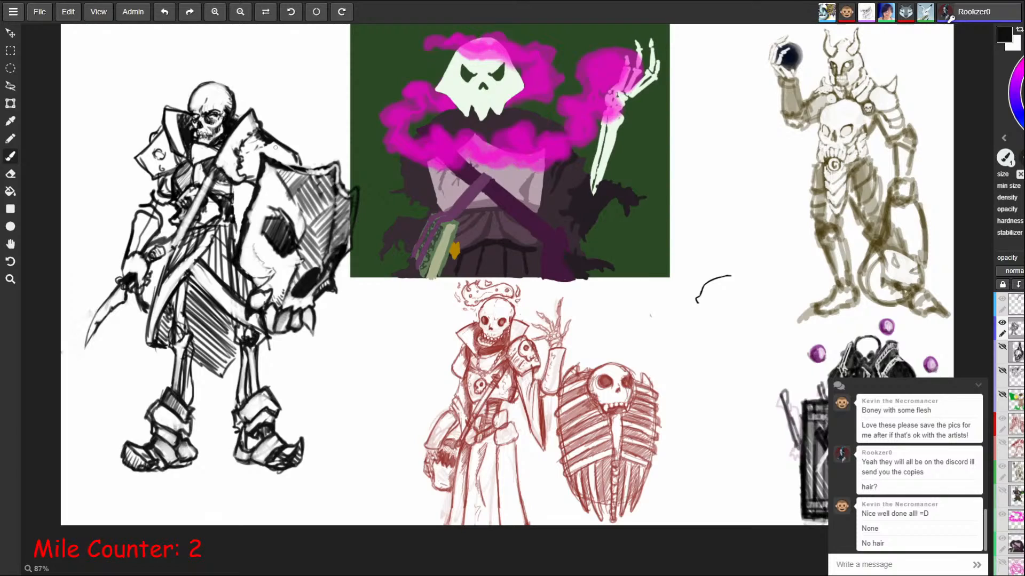
{"action": "mouse_move", "coordinate": [267, 146]}
{"action": "left_mouse_down"}
{"action": "mouse_move", "coordinate": [249, 179]}
{"action": "mouse_move", "coordinate": [282, 166]}
{"action": "mouse_move", "coordinate": [250, 180]}
{"action": "left_mouse_up"}
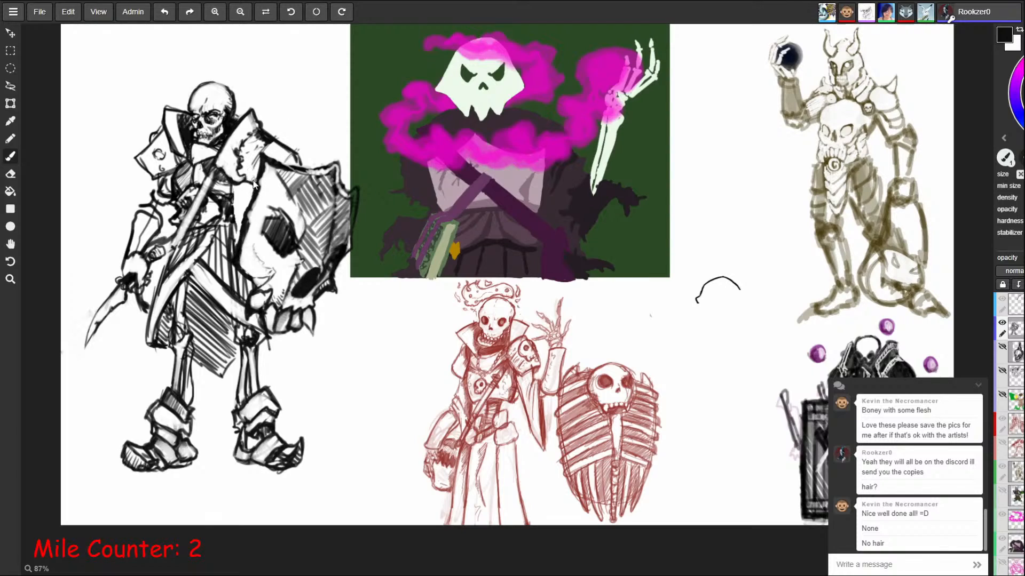
{"action": "mouse_move", "coordinate": [272, 147]}
{"action": "left_mouse_down"}
{"action": "mouse_move", "coordinate": [262, 158]}
{"action": "mouse_move", "coordinate": [254, 143]}
{"action": "mouse_move", "coordinate": [264, 141]}
{"action": "mouse_move", "coordinate": [258, 148]}
{"action": "mouse_move", "coordinate": [249, 126]}
{"action": "mouse_move", "coordinate": [257, 131]}
{"action": "mouse_move", "coordinate": [231, 155]}
{"action": "mouse_move", "coordinate": [239, 167]}
{"action": "mouse_move", "coordinate": [233, 143]}
{"action": "mouse_move", "coordinate": [228, 164]}
{"action": "mouse_move", "coordinate": [241, 171]}
{"action": "mouse_move", "coordinate": [226, 159]}
{"action": "mouse_move", "coordinate": [257, 128]}
{"action": "left_mouse_up"}
Step: Rework the shoulder plate above the shield with a row of rounded teeth, small round details and a curved outer edge
{"action": "key", "text": "e"}
{"action": "key", "text": "b"}
{"action": "key", "text": "e"}
{"action": "key", "text": "b"}
{"action": "key", "text": "e"}
{"action": "key", "text": "b"}
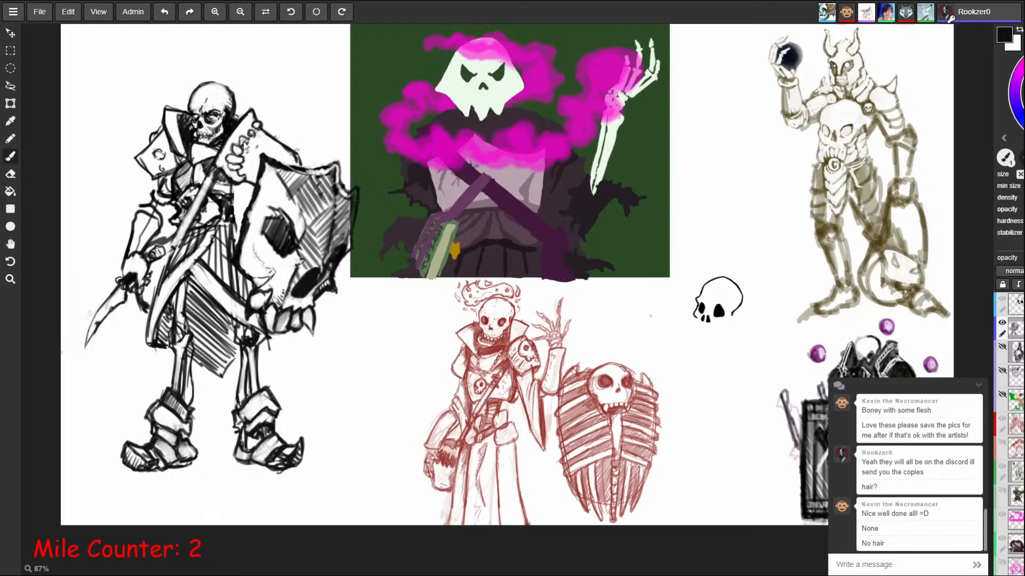
{"action": "left_click_drag", "start_coordinate": [246, 125], "coordinate": [244, 129]}
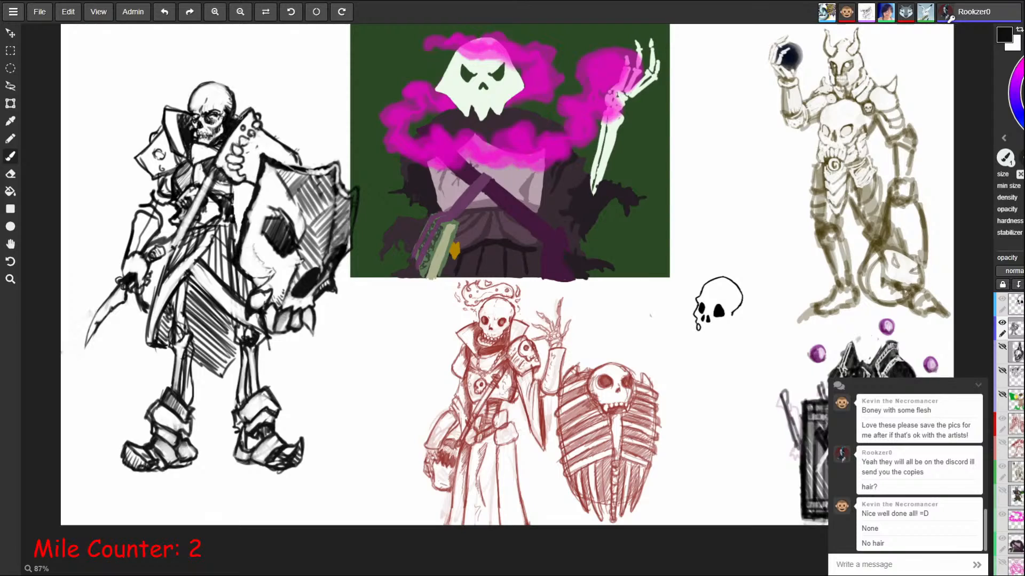
{"action": "left_click_drag", "start_coordinate": [249, 112], "coordinate": [226, 156]}
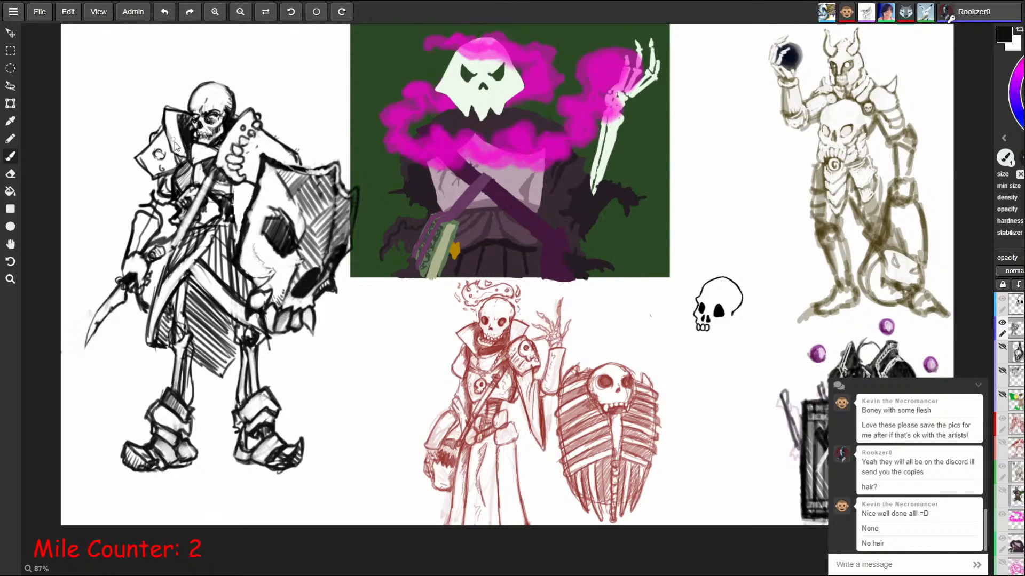
Step: Erase the pointed shoulder plate on the sword-arm side, then redraw the dark collar and upper arm there
{"action": "key", "text": "e"}
{"action": "key", "text": "b"}
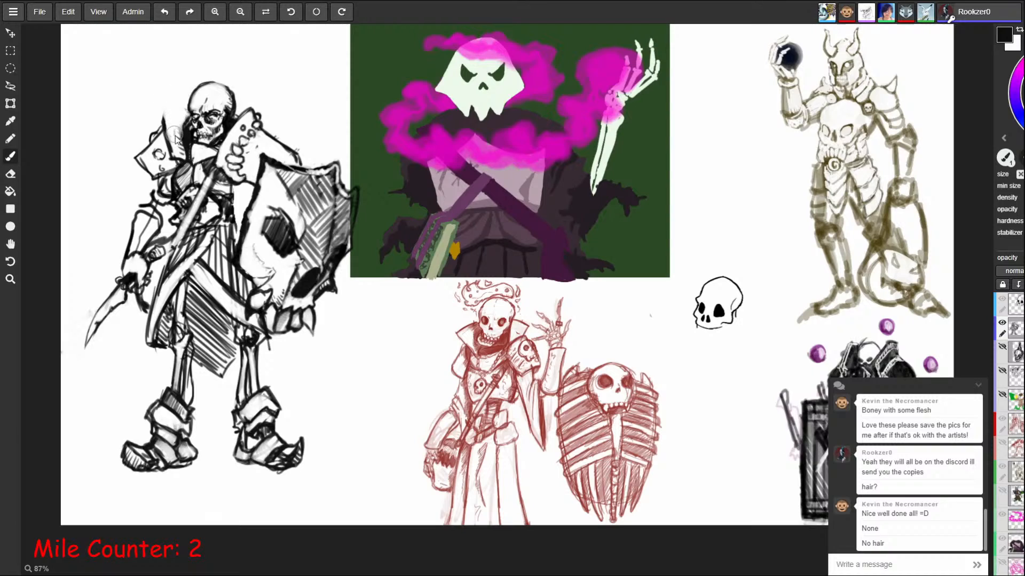
{"action": "key", "text": "e"}
{"action": "mouse_move", "coordinate": [164, 132]}
{"action": "left_mouse_down"}
{"action": "mouse_move", "coordinate": [145, 155]}
{"action": "mouse_move", "coordinate": [153, 170]}
{"action": "mouse_move", "coordinate": [173, 143]}
{"action": "left_mouse_up"}
{"action": "key", "text": "b"}
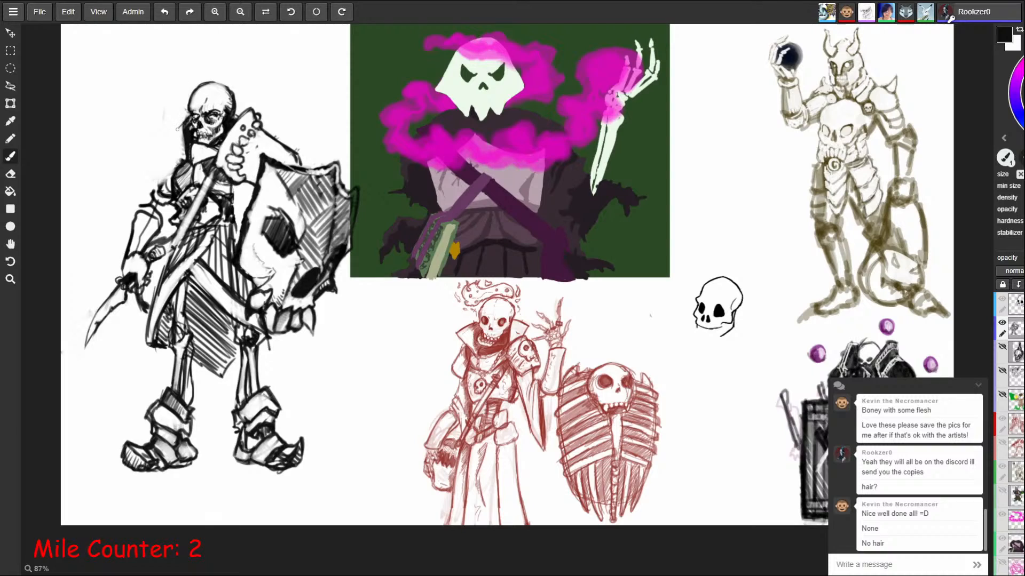
{"action": "mouse_move", "coordinate": [173, 138]}
{"action": "left_mouse_down"}
{"action": "mouse_move", "coordinate": [180, 160]}
{"action": "mouse_move", "coordinate": [199, 140]}
{"action": "mouse_move", "coordinate": [175, 133]}
{"action": "mouse_move", "coordinate": [182, 149]}
{"action": "mouse_move", "coordinate": [187, 128]}
{"action": "left_mouse_up"}
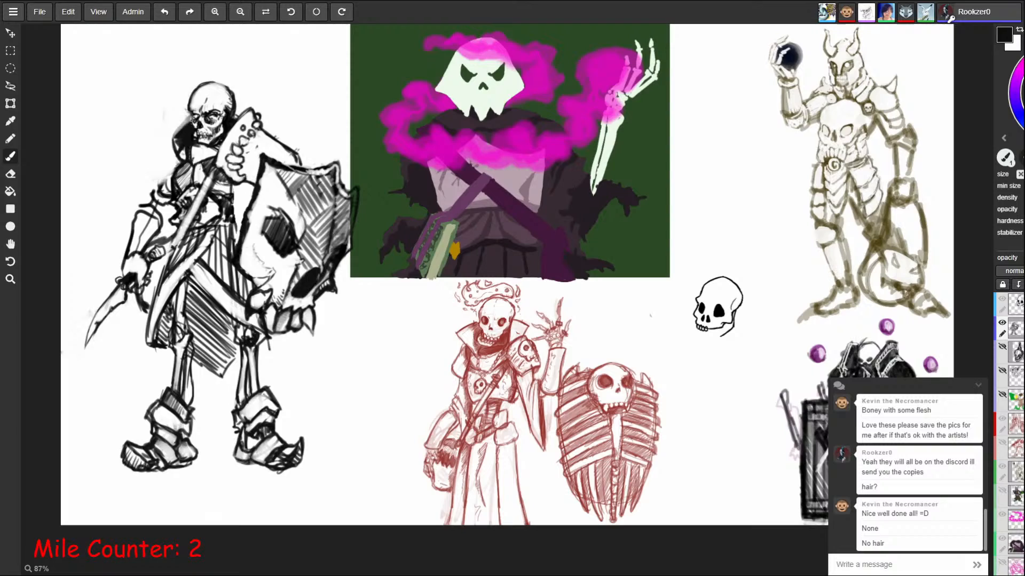
{"action": "mouse_move", "coordinate": [190, 122]}
{"action": "left_mouse_down"}
{"action": "mouse_move", "coordinate": [146, 195]}
{"action": "mouse_move", "coordinate": [166, 172]}
{"action": "mouse_move", "coordinate": [156, 189]}
{"action": "mouse_move", "coordinate": [172, 190]}
{"action": "mouse_move", "coordinate": [175, 202]}
{"action": "left_mouse_up"}
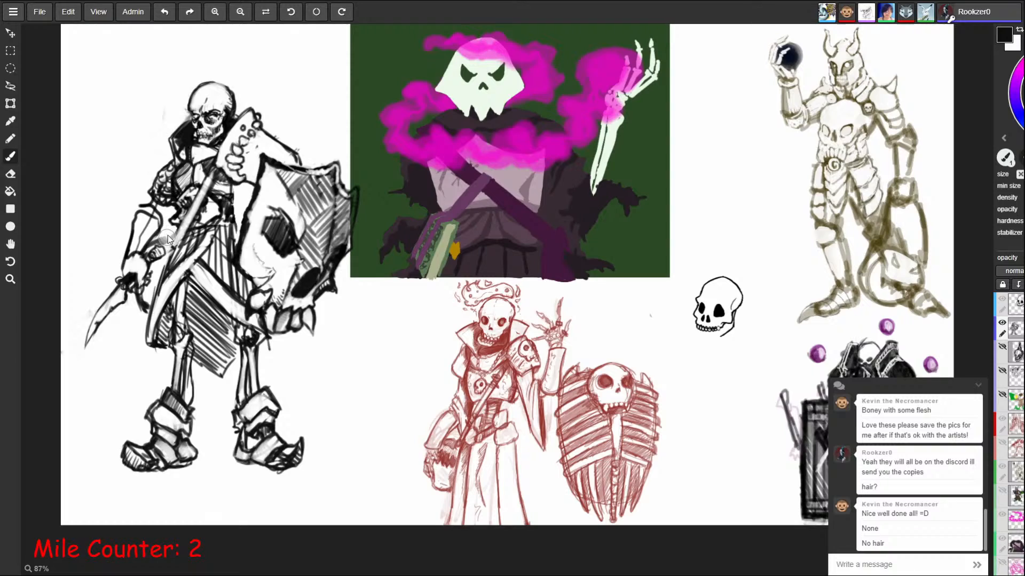
Step: Erase the warrior's sword arm from the elbow down together with the sword
{"action": "mouse_move", "coordinate": [162, 239]}
{"action": "left_mouse_down"}
{"action": "mouse_move", "coordinate": [142, 303]}
{"action": "mouse_move", "coordinate": [165, 244]}
{"action": "mouse_move", "coordinate": [131, 277]}
{"action": "mouse_move", "coordinate": [136, 251]}
{"action": "mouse_move", "coordinate": [90, 331]}
{"action": "left_mouse_up"}
{"action": "key", "text": "e"}
{"action": "key", "text": "b"}
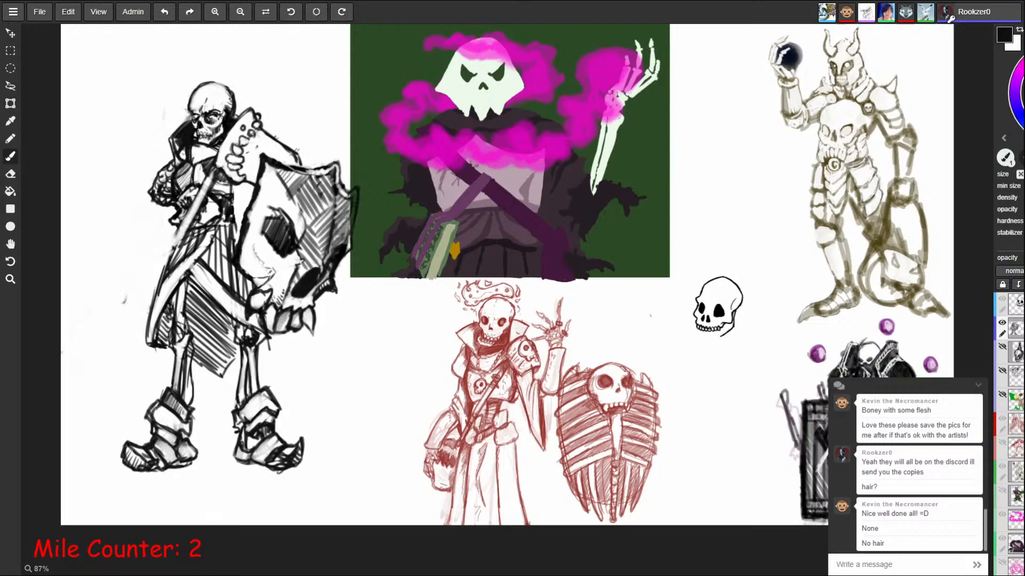
Step: Darken the diagonal strap across the torso and draw a ragged cloth edge beside the hip
{"action": "left_click_drag", "start_coordinate": [213, 168], "coordinate": [174, 255]}
{"action": "mouse_move", "coordinate": [186, 221]}
{"action": "left_mouse_down"}
{"action": "mouse_move", "coordinate": [167, 260]}
{"action": "mouse_move", "coordinate": [152, 246]}
{"action": "mouse_move", "coordinate": [143, 311]}
{"action": "mouse_move", "coordinate": [145, 272]}
{"action": "mouse_move", "coordinate": [176, 235]}
{"action": "mouse_move", "coordinate": [153, 245]}
{"action": "mouse_move", "coordinate": [139, 296]}
{"action": "left_mouse_up"}
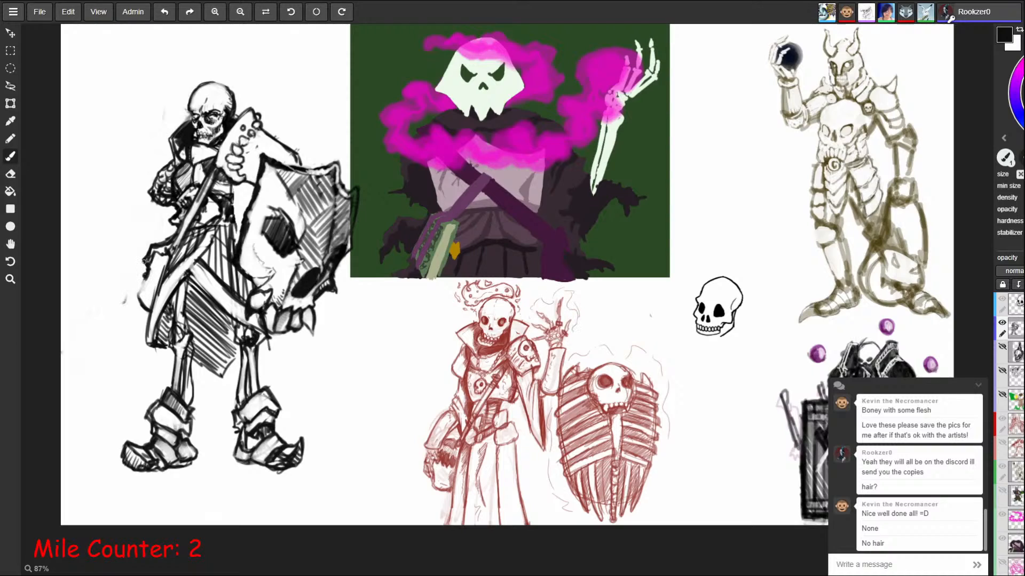
{"action": "mouse_move", "coordinate": [153, 272]}
{"action": "left_mouse_down"}
{"action": "mouse_move", "coordinate": [142, 283]}
{"action": "mouse_move", "coordinate": [152, 257]}
{"action": "mouse_move", "coordinate": [147, 269]}
{"action": "left_mouse_up"}
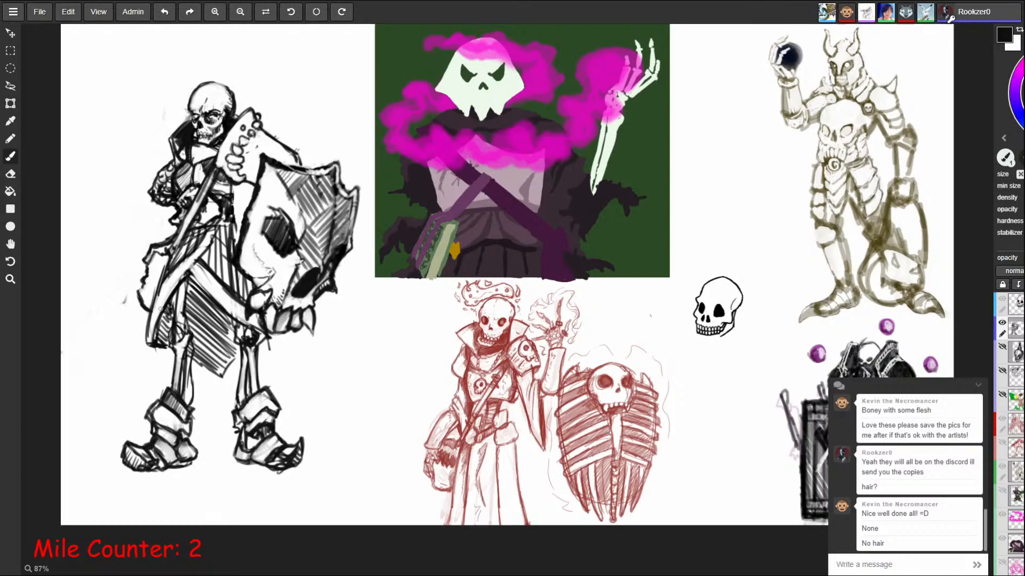
Step: Rework the brow above the shield skull's eye socket and shade it with short hatching strokes
{"action": "left_click_drag", "start_coordinate": [294, 243], "coordinate": [307, 238]}
{"action": "key", "text": "ctrl+z"}
{"action": "key", "text": "ctrl+z"}
{"action": "key", "text": "ctrl+z"}
{"action": "key", "text": "ctrl+z"}
{"action": "key", "text": "ctrl+z"}
{"action": "key", "text": "ctrl+z"}
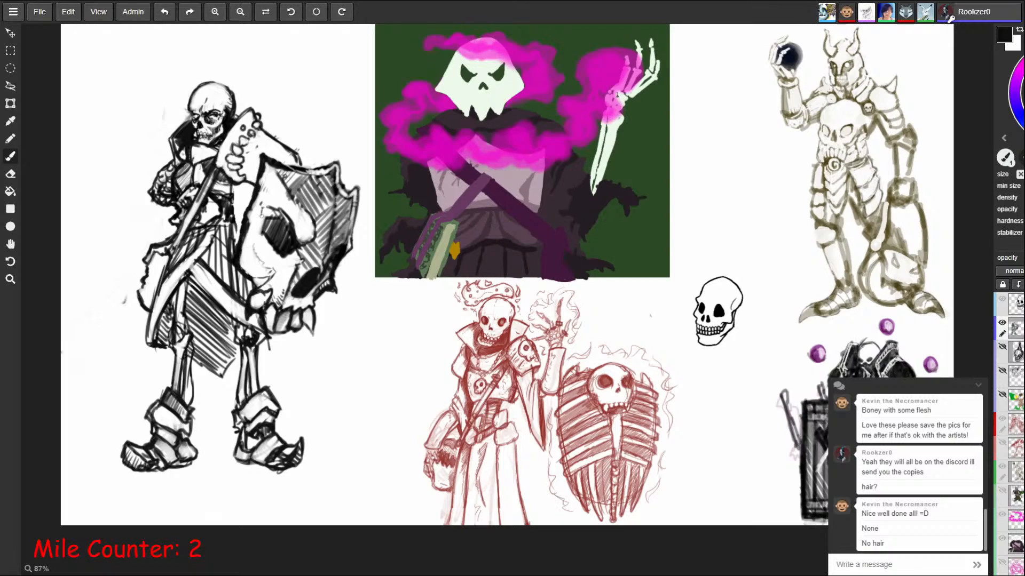
{"action": "left_click_drag", "start_coordinate": [268, 207], "coordinate": [270, 216]}
{"action": "left_click_drag", "start_coordinate": [272, 208], "coordinate": [276, 217]}
{"action": "left_click_drag", "start_coordinate": [278, 212], "coordinate": [284, 219]}
{"action": "left_click_drag", "start_coordinate": [287, 215], "coordinate": [309, 233]}
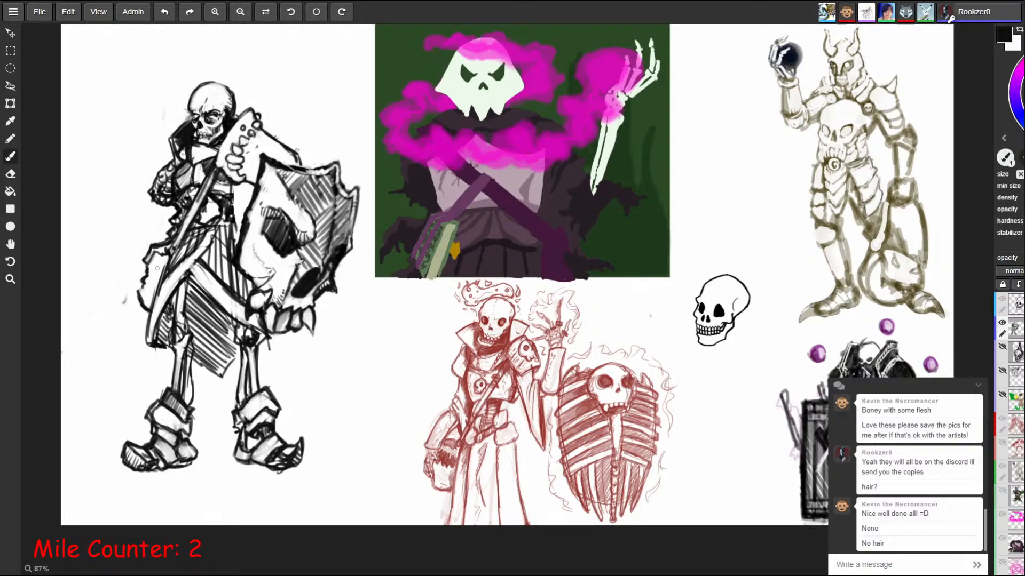
Step: Lighten the diagonal torso strap and remove the thin sword blade below the warrior's hand
{"action": "mouse_move", "coordinate": [174, 244]}
{"action": "left_mouse_down"}
{"action": "mouse_move", "coordinate": [188, 218]}
{"action": "mouse_move", "coordinate": [170, 263]}
{"action": "left_mouse_up"}
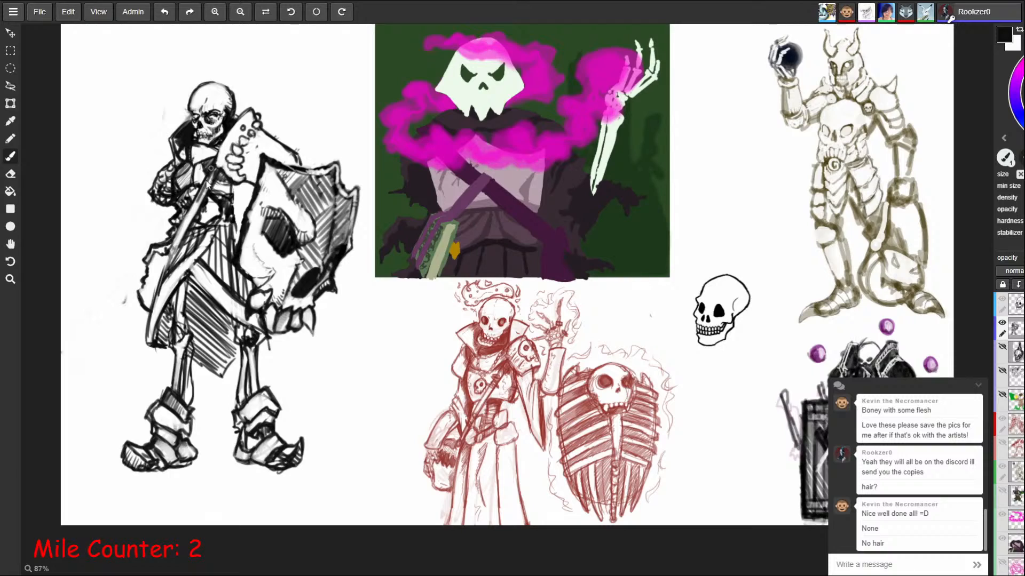
{"action": "left_click_drag", "start_coordinate": [212, 169], "coordinate": [172, 257]}
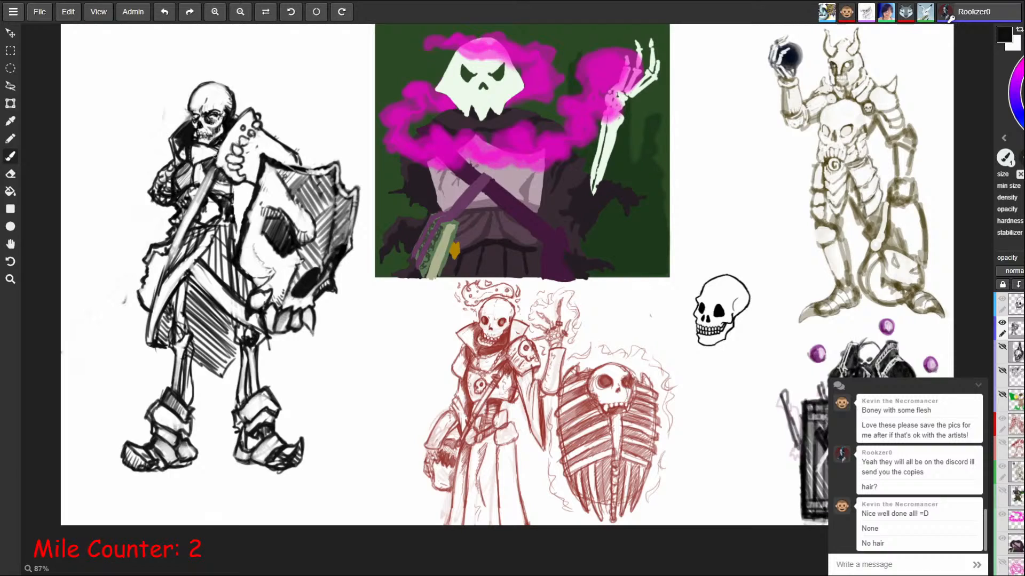
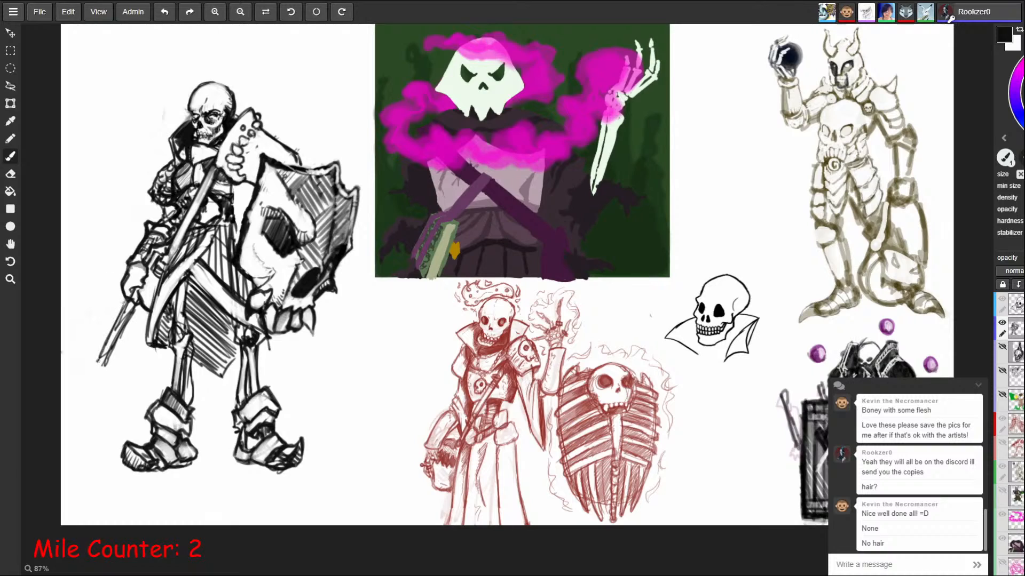
{"action": "left_click_drag", "start_coordinate": [98, 361], "coordinate": [102, 369]}
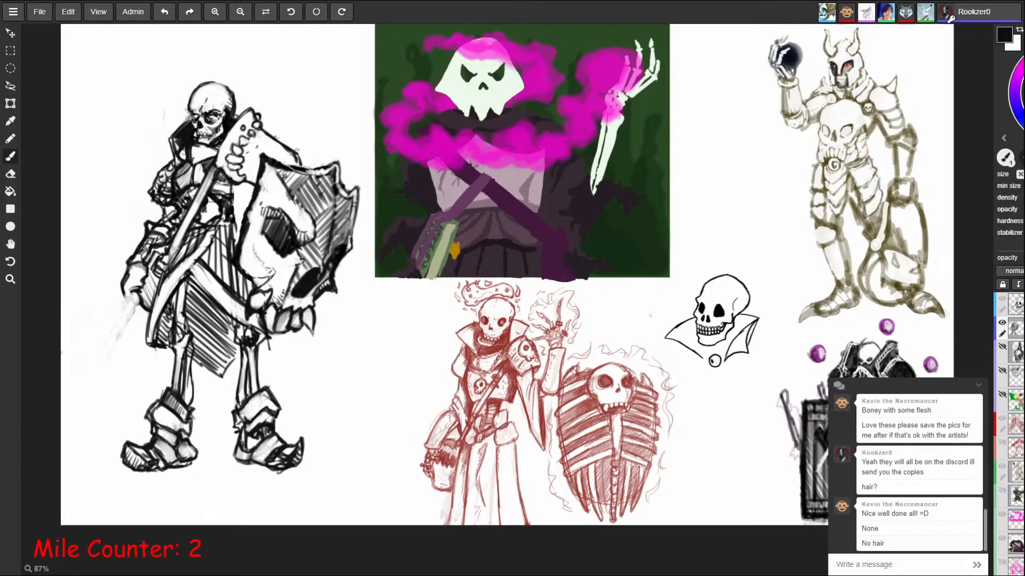
Step: Rework the crossing waist sashes with long curved strokes over the hips, undoing the last ones
{"action": "mouse_move", "coordinate": [155, 298]}
{"action": "left_mouse_down"}
{"action": "mouse_move", "coordinate": [201, 247]}
{"action": "mouse_move", "coordinate": [165, 284]}
{"action": "left_mouse_up"}
{"action": "left_click_drag", "start_coordinate": [198, 249], "coordinate": [151, 303]}
{"action": "left_click_drag", "start_coordinate": [184, 267], "coordinate": [145, 328]}
{"action": "left_click_drag", "start_coordinate": [171, 282], "coordinate": [143, 333]}
{"action": "left_click_drag", "start_coordinate": [170, 295], "coordinate": [164, 305]}
{"action": "mouse_move", "coordinate": [192, 271]}
{"action": "left_mouse_down"}
{"action": "mouse_move", "coordinate": [217, 228]}
{"action": "mouse_move", "coordinate": [211, 296]}
{"action": "mouse_move", "coordinate": [197, 283]}
{"action": "mouse_move", "coordinate": [228, 311]}
{"action": "left_mouse_up"}
{"action": "mouse_move", "coordinate": [213, 249]}
{"action": "left_mouse_down"}
{"action": "mouse_move", "coordinate": [208, 274]}
{"action": "mouse_move", "coordinate": [250, 302]}
{"action": "left_mouse_up"}
{"action": "mouse_move", "coordinate": [209, 256]}
{"action": "left_mouse_down"}
{"action": "mouse_move", "coordinate": [198, 287]}
{"action": "mouse_move", "coordinate": [226, 293]}
{"action": "mouse_move", "coordinate": [218, 245]}
{"action": "mouse_move", "coordinate": [235, 227]}
{"action": "mouse_move", "coordinate": [211, 254]}
{"action": "mouse_move", "coordinate": [213, 240]}
{"action": "left_mouse_up"}
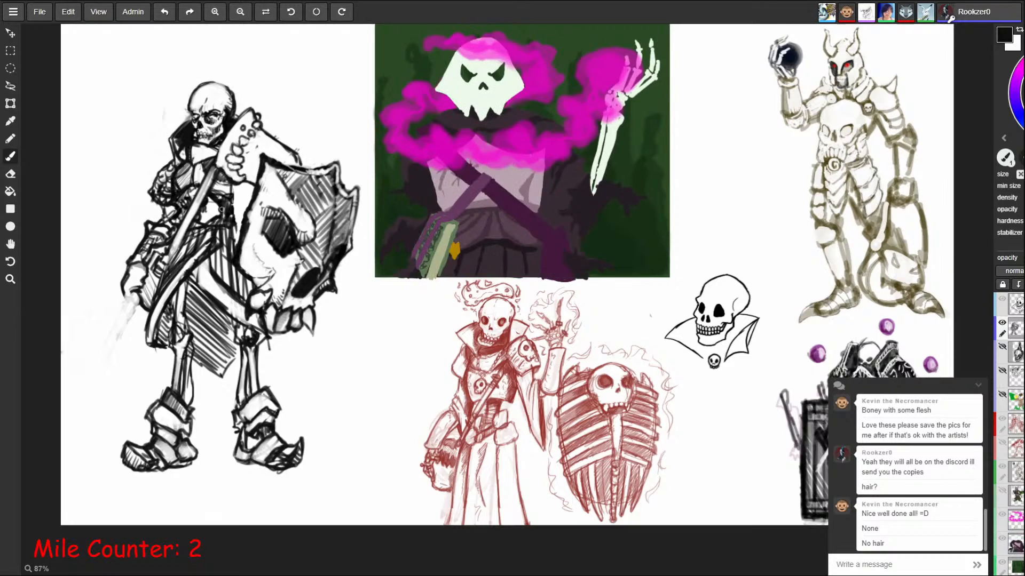
{"action": "key", "text": "ctrl+z"}
{"action": "key", "text": "ctrl+z"}
{"action": "key", "text": "ctrl+z"}
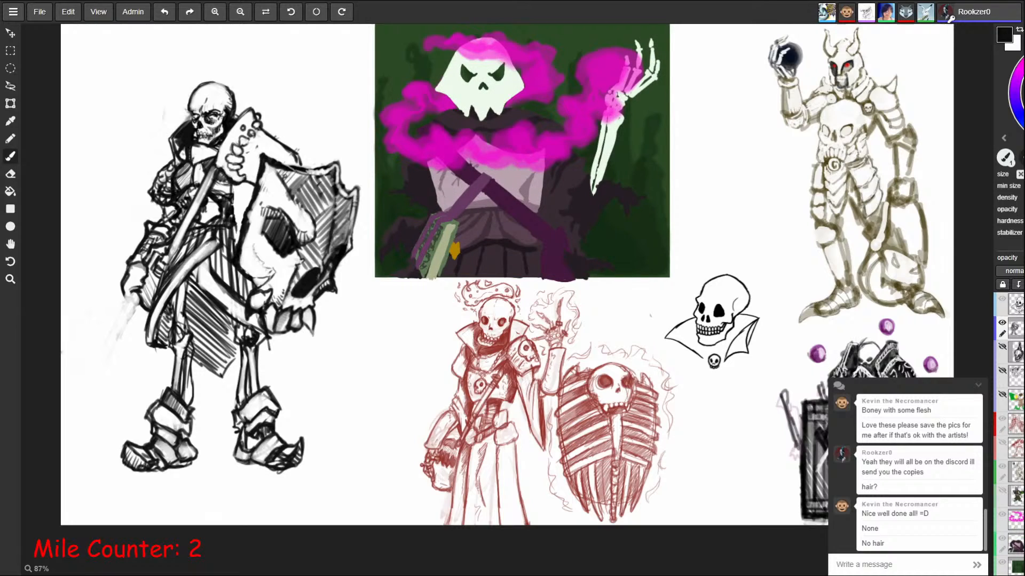
Step: Retrace the edges and folds of the two waist sashes with long curved strokes
{"action": "left_click_drag", "start_coordinate": [218, 248], "coordinate": [157, 336]}
{"action": "mouse_move", "coordinate": [203, 262]}
{"action": "left_mouse_down"}
{"action": "mouse_move", "coordinate": [198, 281]}
{"action": "mouse_move", "coordinate": [253, 329]}
{"action": "left_mouse_up"}
{"action": "left_click_drag", "start_coordinate": [211, 270], "coordinate": [247, 304]}
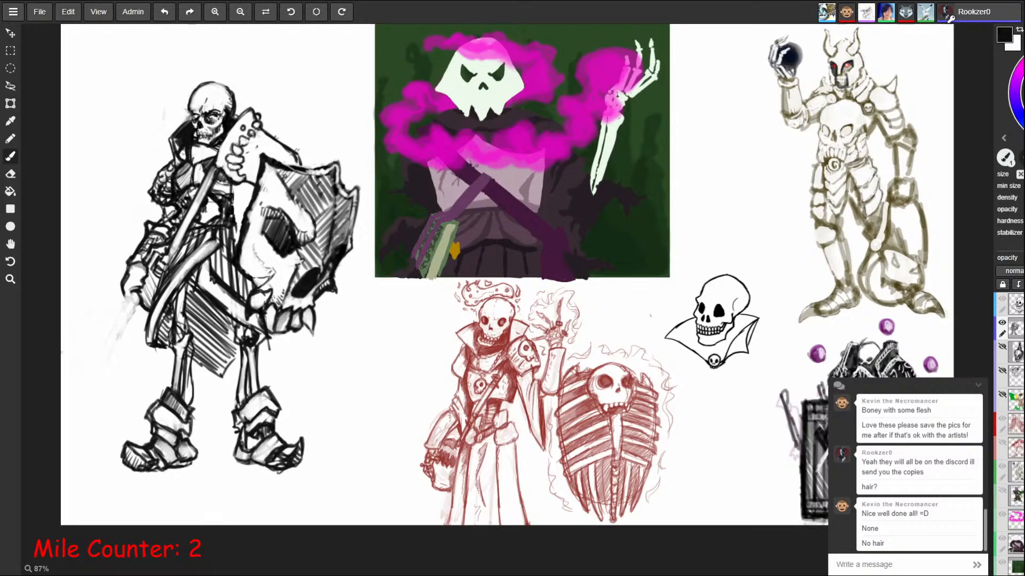
{"action": "mouse_move", "coordinate": [418, 345]}
{"action": "left_mouse_down"}
{"action": "mouse_move", "coordinate": [479, 322]}
{"action": "mouse_move", "coordinate": [470, 337]}
{"action": "left_mouse_up"}
{"action": "key", "text": "ctrl+z"}
{"action": "key", "text": "ctrl+z"}
{"action": "left_click_drag", "start_coordinate": [434, 328], "coordinate": [457, 308]}
{"action": "left_click_drag", "start_coordinate": [447, 305], "coordinate": [454, 314]}
{"action": "key", "text": "ctrl+z"}
{"action": "key", "text": "ctrl+z"}
Step: Redraw the warrior's skull face, clearing the old eyes and filling in larger dark eye sockets
{"action": "mouse_move", "coordinate": [201, 105]}
{"action": "left_mouse_down"}
{"action": "mouse_move", "coordinate": [196, 119]}
{"action": "mouse_move", "coordinate": [215, 116]}
{"action": "mouse_move", "coordinate": [206, 114]}
{"action": "left_mouse_up"}
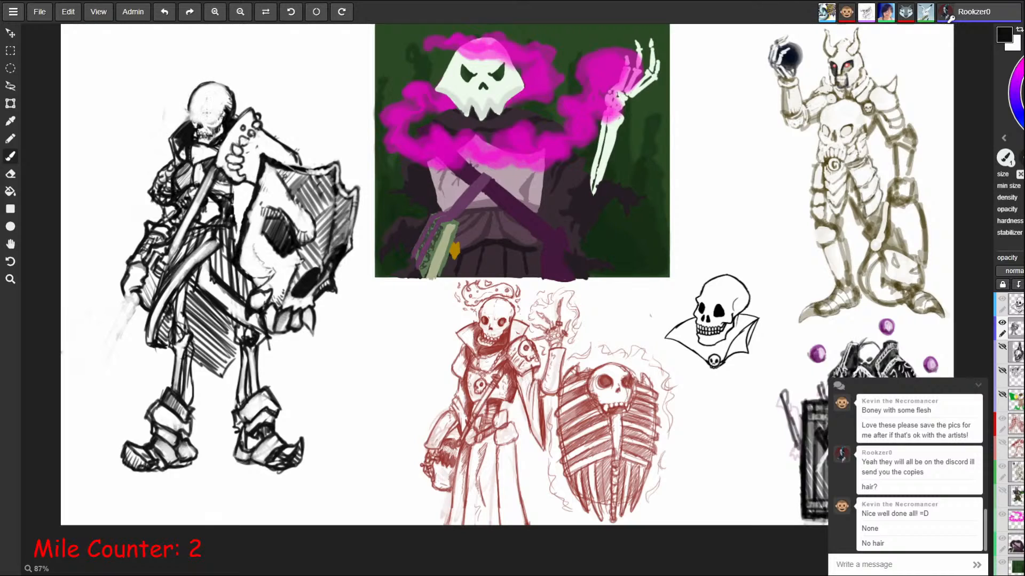
{"action": "left_click_drag", "start_coordinate": [204, 112], "coordinate": [212, 115]}
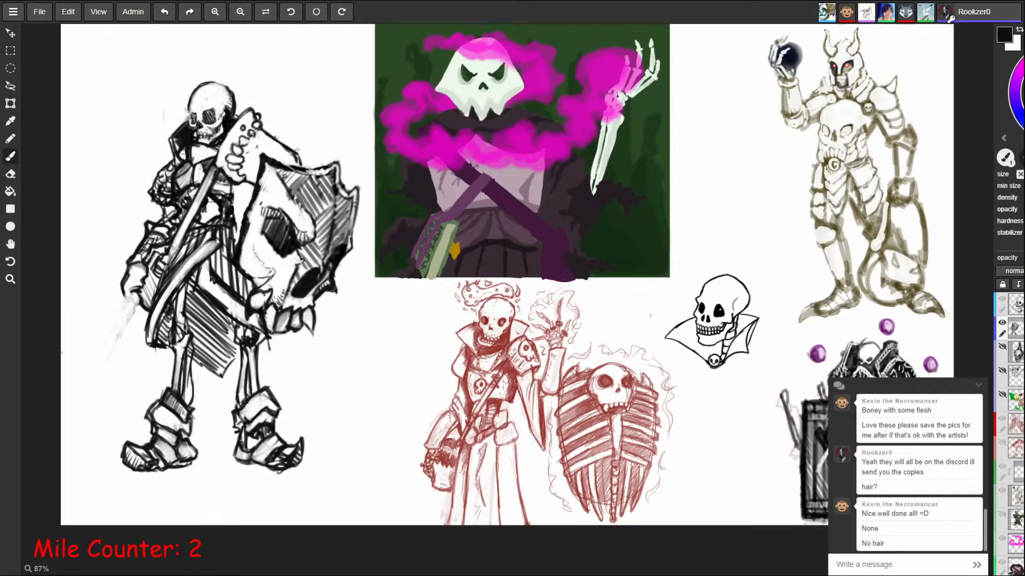
{"action": "key", "text": "e"}
{"action": "key", "text": "b"}
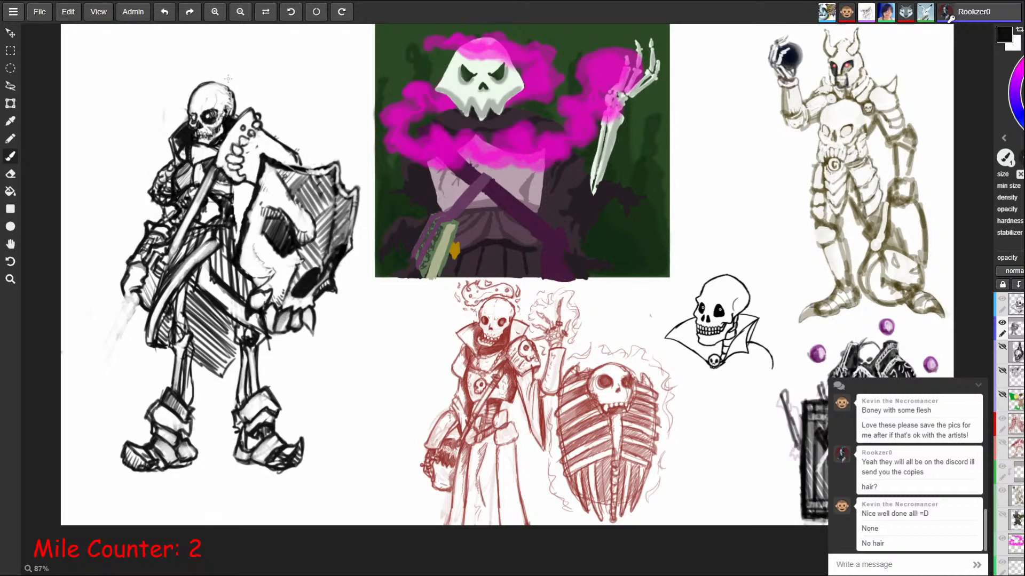
Step: Hide the chat and reshape the shield's edge nearest the warrior's body with a rougher, notched contour
{"action": "left_click", "coordinate": [977, 387]}
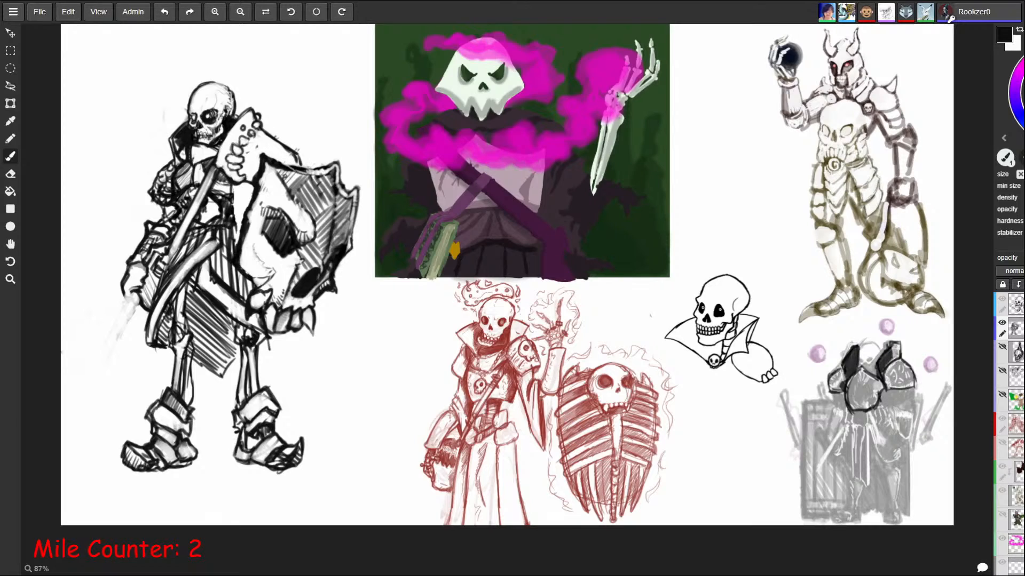
{"action": "key", "text": "e"}
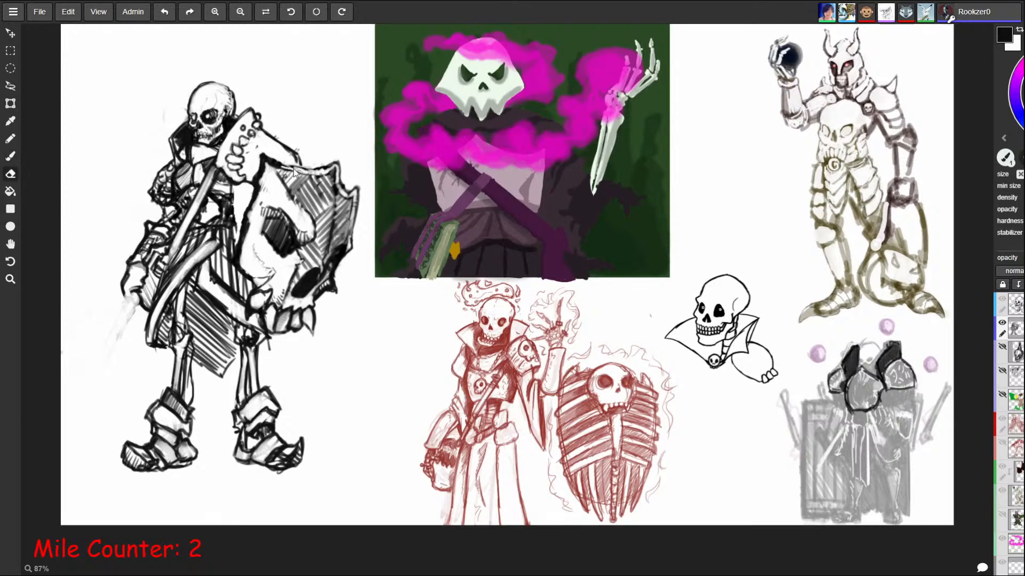
{"action": "key", "text": "b"}
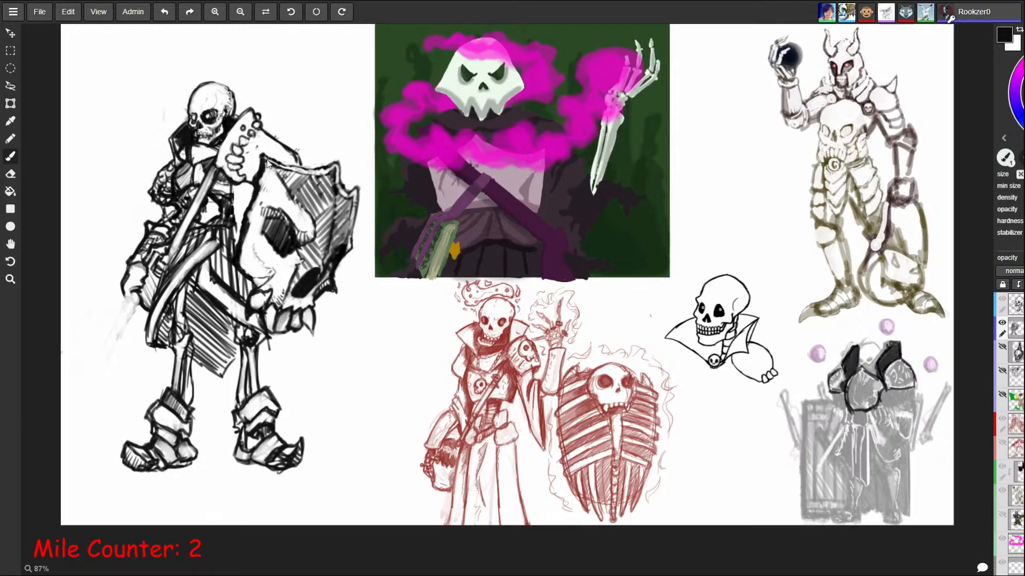
{"action": "key", "text": "e"}
{"action": "key", "text": "b"}
{"action": "key", "text": "e"}
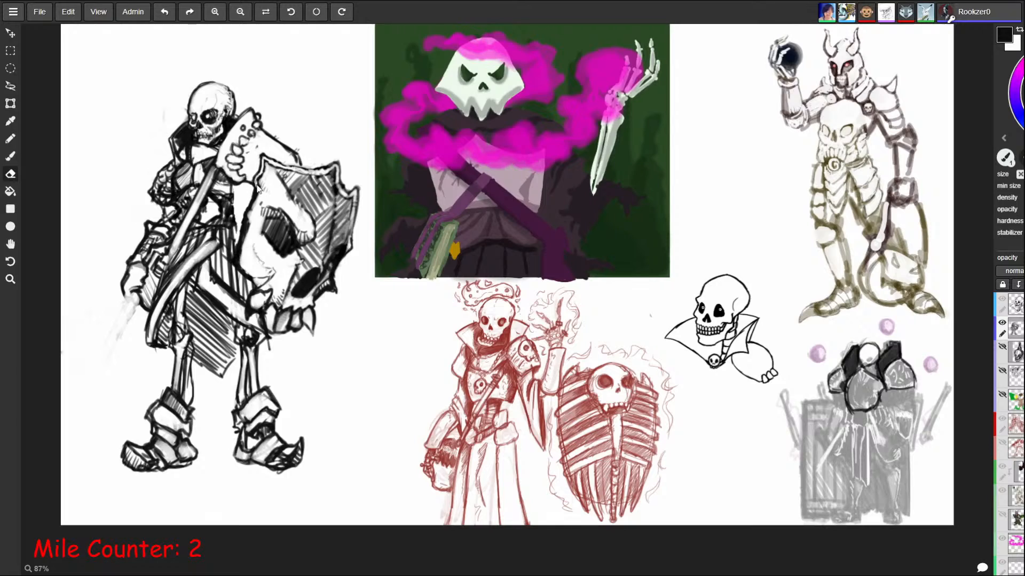
{"action": "key", "text": "b"}
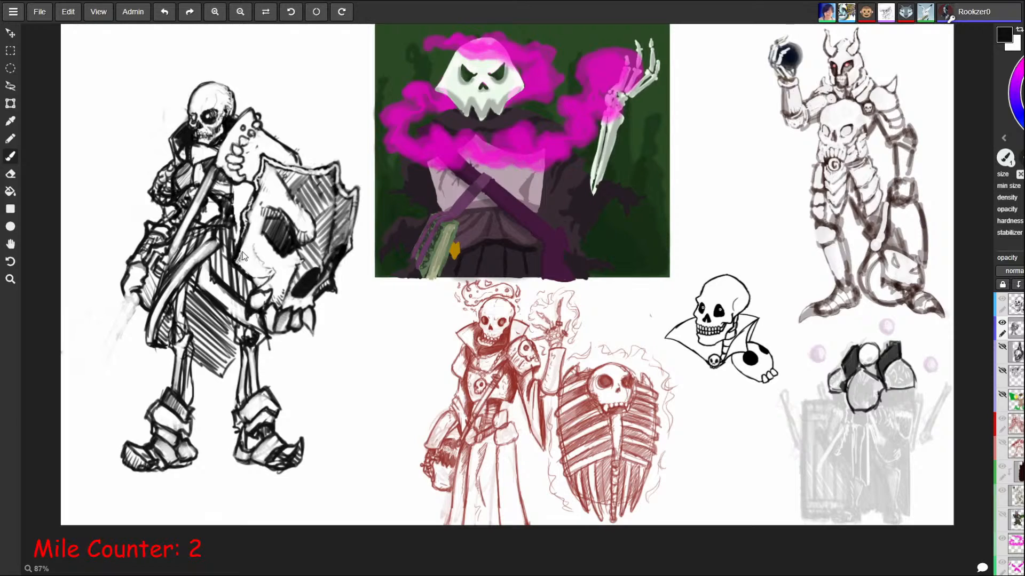
{"action": "key", "text": "e"}
{"action": "key", "text": "b"}
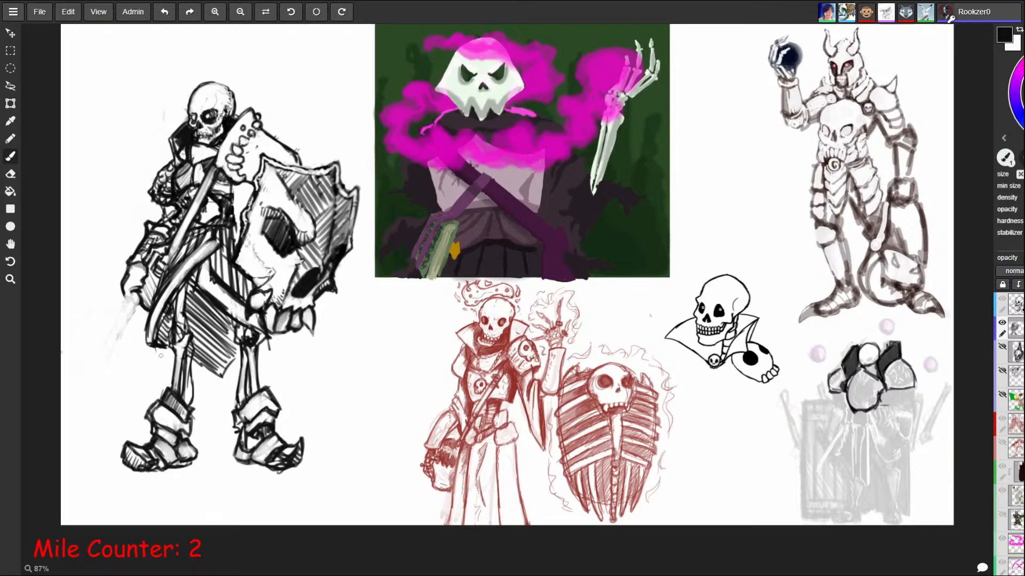
{"action": "mouse_move", "coordinate": [104, 422]}
{"action": "left_mouse_down"}
{"action": "mouse_move", "coordinate": [161, 357]}
{"action": "mouse_move", "coordinate": [156, 366]}
{"action": "left_mouse_up"}
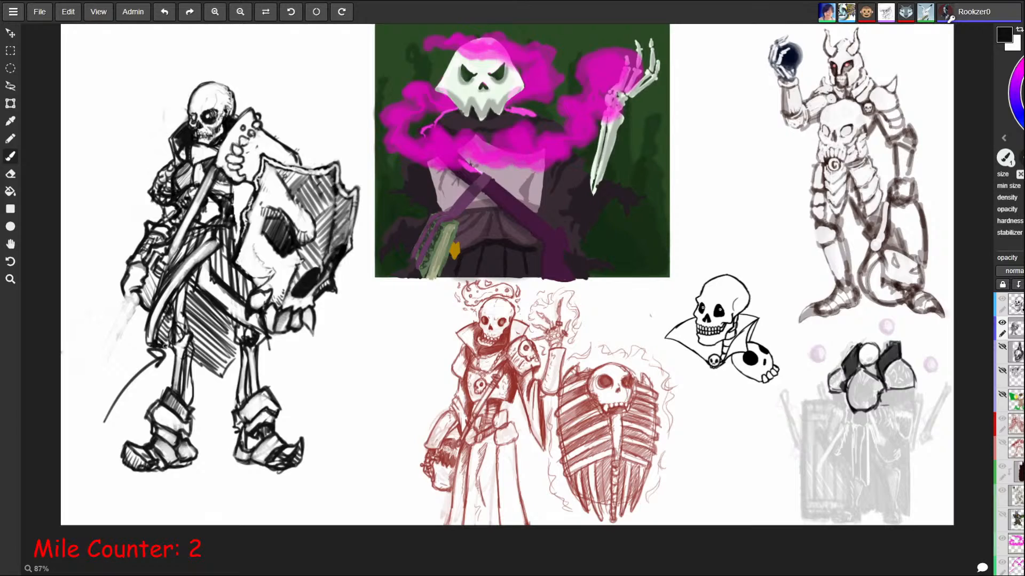
{"action": "key", "text": "ctrl+z"}
{"action": "key", "text": "ctrl+z"}
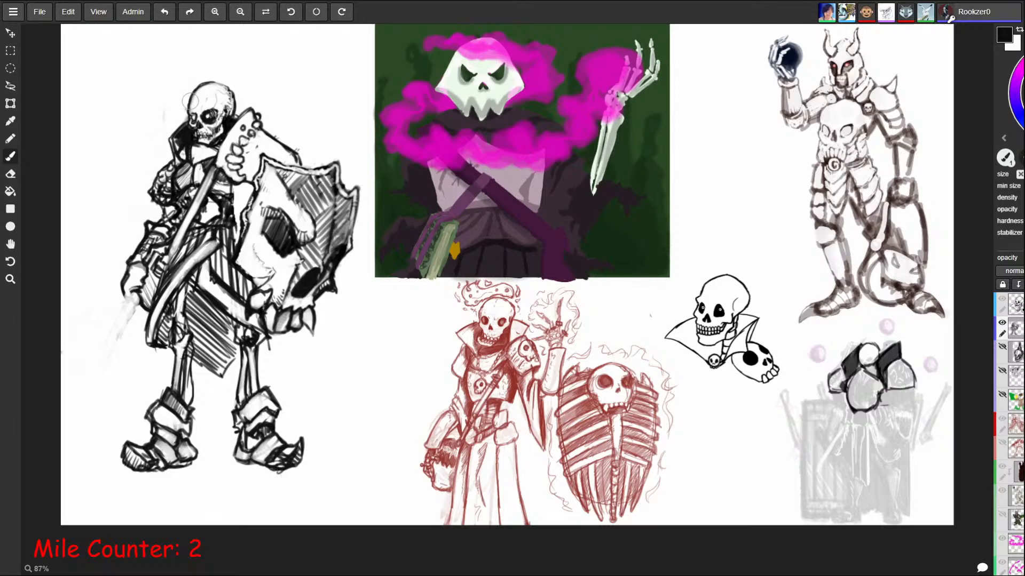
{"action": "left_click_drag", "start_coordinate": [192, 103], "coordinate": [191, 47]}
{"action": "mouse_move", "coordinate": [216, 82]}
{"action": "left_mouse_down"}
{"action": "mouse_move", "coordinate": [275, 92]}
{"action": "mouse_move", "coordinate": [247, 100]}
{"action": "left_mouse_up"}
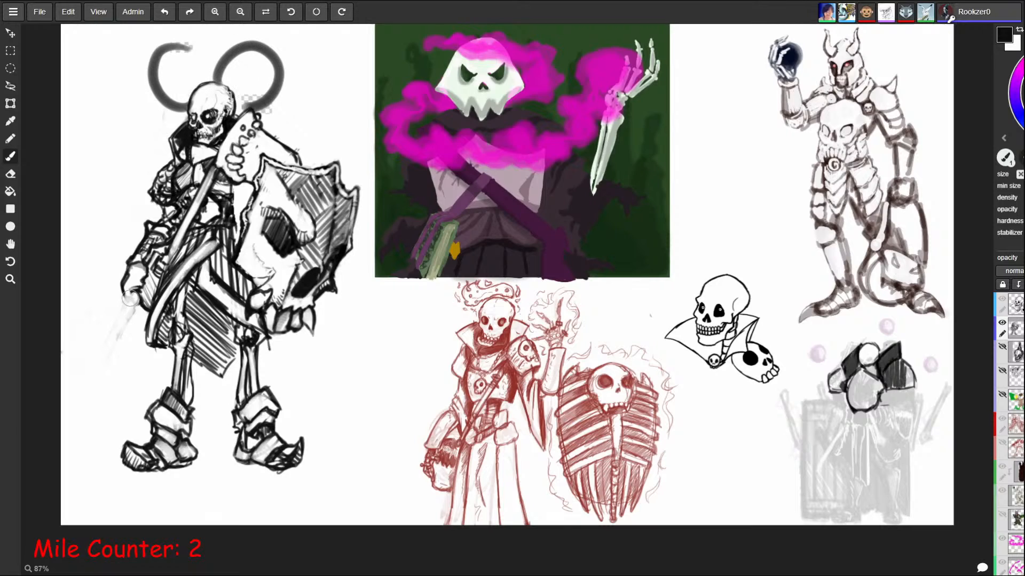
{"action": "mouse_move", "coordinate": [137, 299]}
{"action": "left_mouse_down"}
{"action": "mouse_move", "coordinate": [96, 335]}
{"action": "mouse_move", "coordinate": [97, 371]}
{"action": "left_mouse_up"}
{"action": "left_click", "coordinate": [97, 374]}
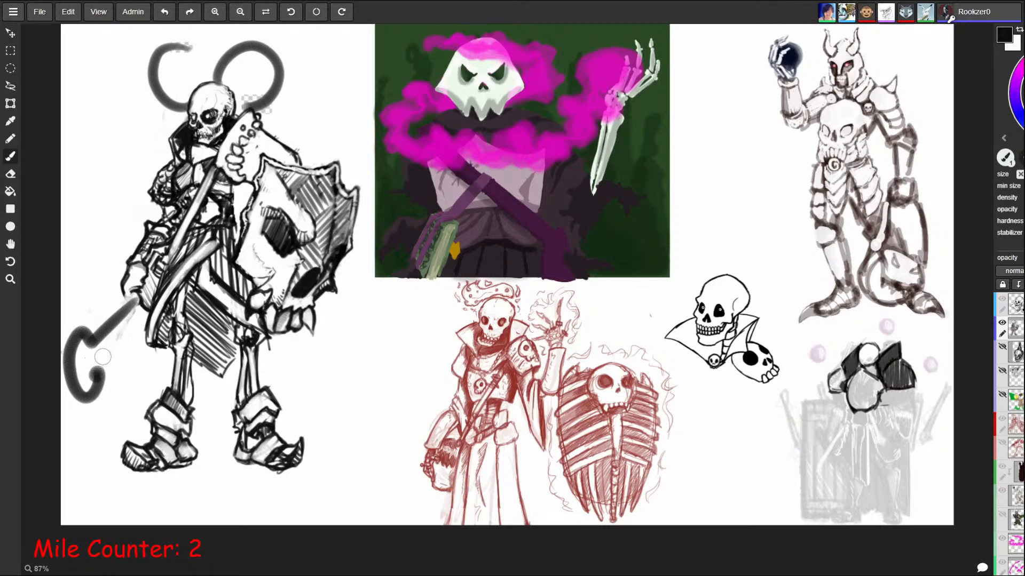
{"action": "left_click", "coordinate": [106, 365]}
{"action": "left_click", "coordinate": [115, 355]}
{"action": "key", "text": "ctrl+z"}
{"action": "key", "text": "ctrl+z"}
{"action": "key", "text": "ctrl+z"}
{"action": "key", "text": "ctrl+z"}
{"action": "key", "text": "ctrl+z"}
{"action": "key", "text": "ctrl+z"}
{"action": "key", "text": "ctrl+z"}
{"action": "key", "text": "ctrl+z"}
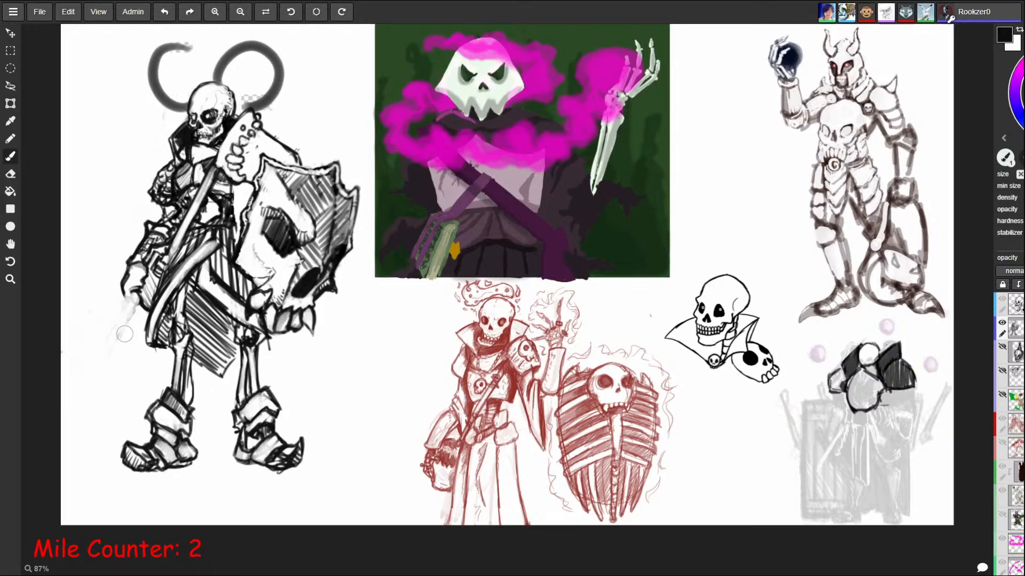
Step: Reduce the brush size and rework the sword-side knee joint and the striped cloth hanging between the warrior's sashes
{"action": "key", "text": "bracketleft"}
{"action": "key", "text": "bracketleft"}
{"action": "key", "text": "bracketleft"}
{"action": "key", "text": "bracketleft"}
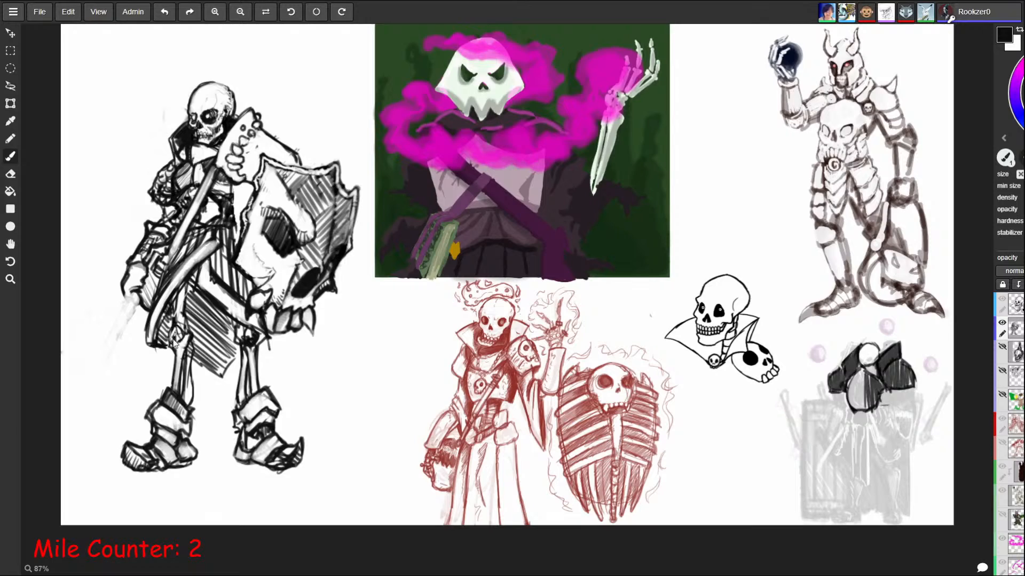
{"action": "key", "text": "e"}
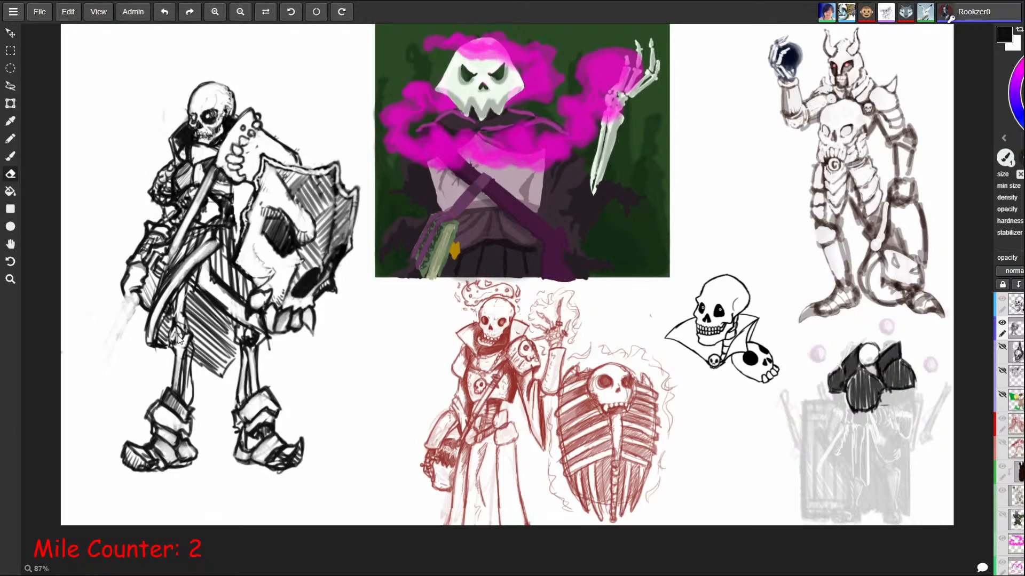
{"action": "key", "text": "b"}
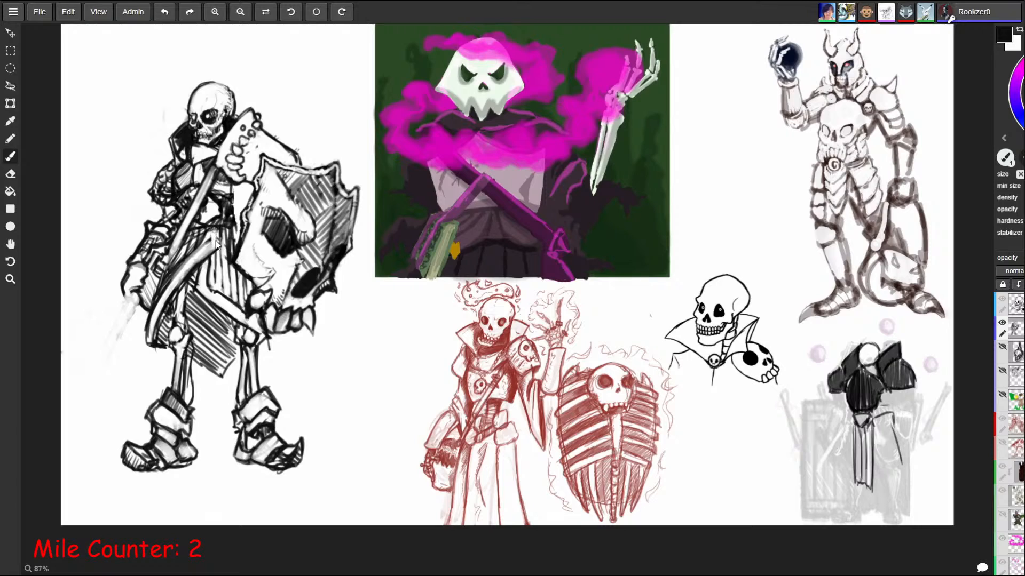
Step: Erase stray lines inside the sword-side sash and redraw its long curved edges from the waist to the hanging end
{"action": "key", "text": "e"}
{"action": "mouse_move", "coordinate": [217, 234]}
{"action": "left_mouse_down"}
{"action": "mouse_move", "coordinate": [218, 248]}
{"action": "mouse_move", "coordinate": [167, 302]}
{"action": "mouse_move", "coordinate": [204, 252]}
{"action": "left_mouse_up"}
{"action": "key", "text": "b"}
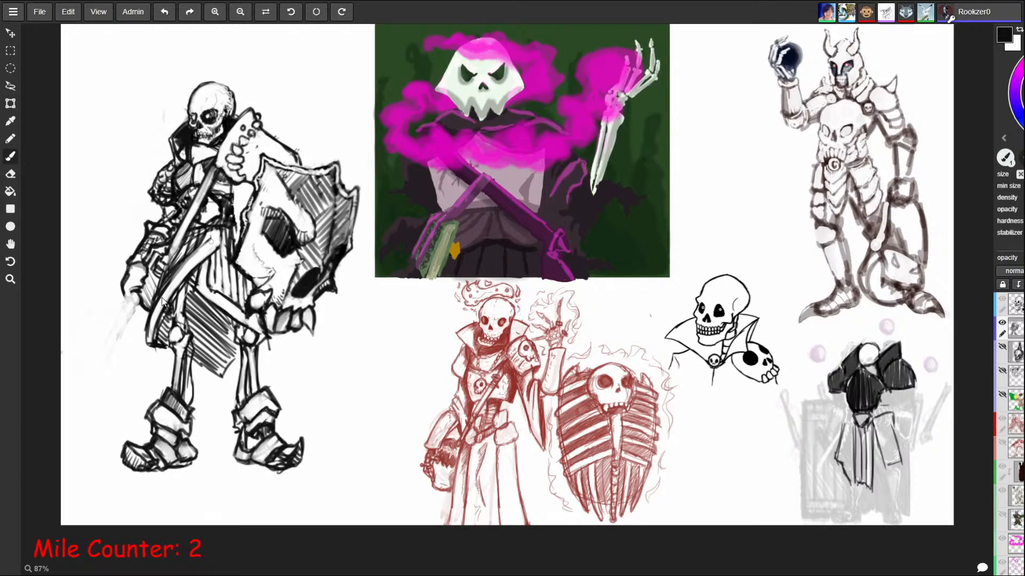
{"action": "key", "text": "e"}
{"action": "left_click_drag", "start_coordinate": [152, 328], "coordinate": [220, 231]}
{"action": "key", "text": "b"}
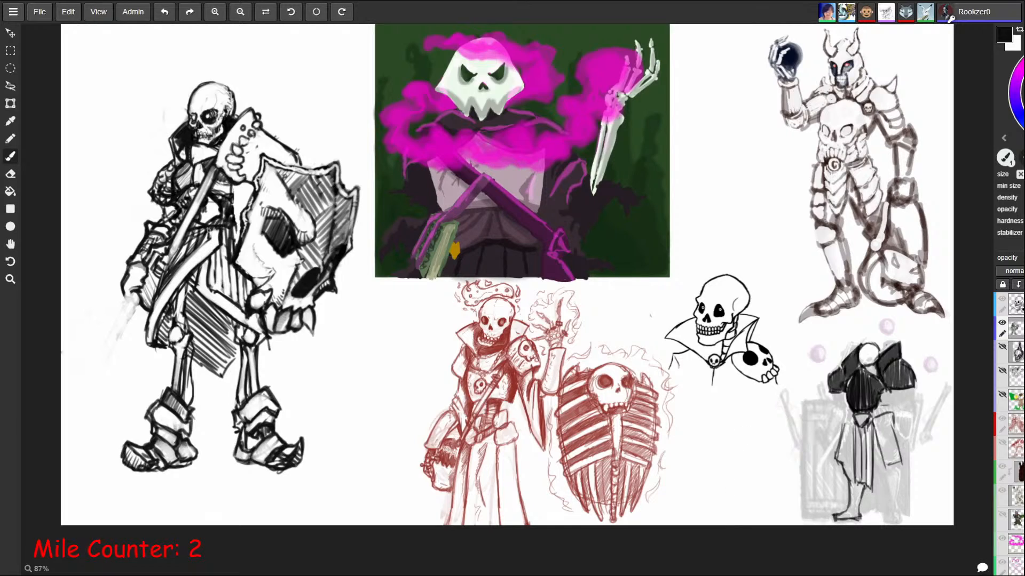
Step: Reshape the hanging end of the sword-side sash into a sharp point, undoing the unwanted strokes
{"action": "mouse_move", "coordinate": [182, 261]}
{"action": "left_mouse_down"}
{"action": "mouse_move", "coordinate": [146, 317]}
{"action": "mouse_move", "coordinate": [151, 344]}
{"action": "left_mouse_up"}
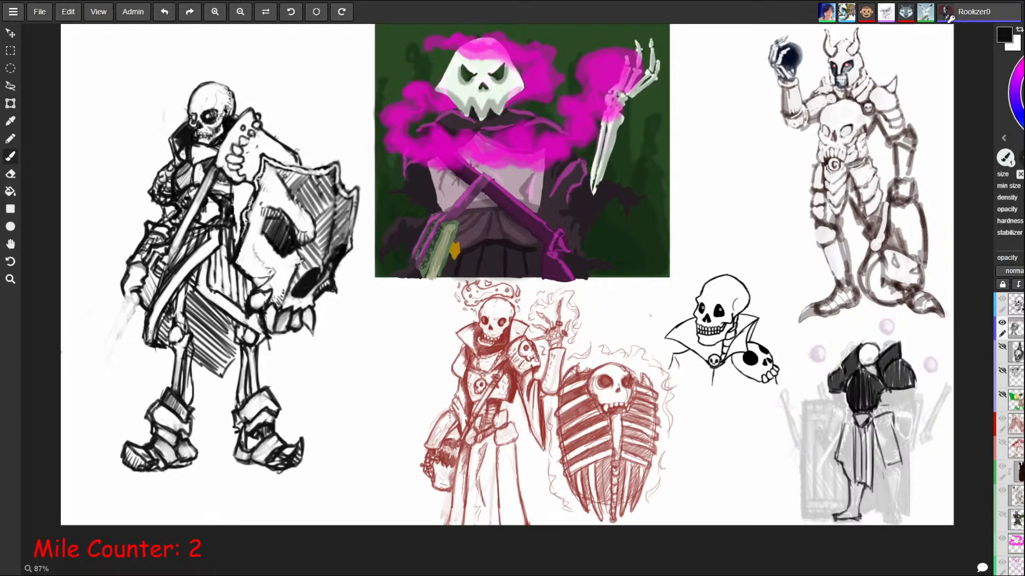
{"action": "key", "text": "e"}
{"action": "key", "text": "b"}
{"action": "key", "text": "ctrl+z"}
{"action": "key", "text": "ctrl+z"}
{"action": "key", "text": "ctrl+z"}
{"action": "mouse_move", "coordinate": [171, 298]}
{"action": "left_mouse_down"}
{"action": "mouse_move", "coordinate": [142, 341]}
{"action": "mouse_move", "coordinate": [174, 346]}
{"action": "left_mouse_up"}
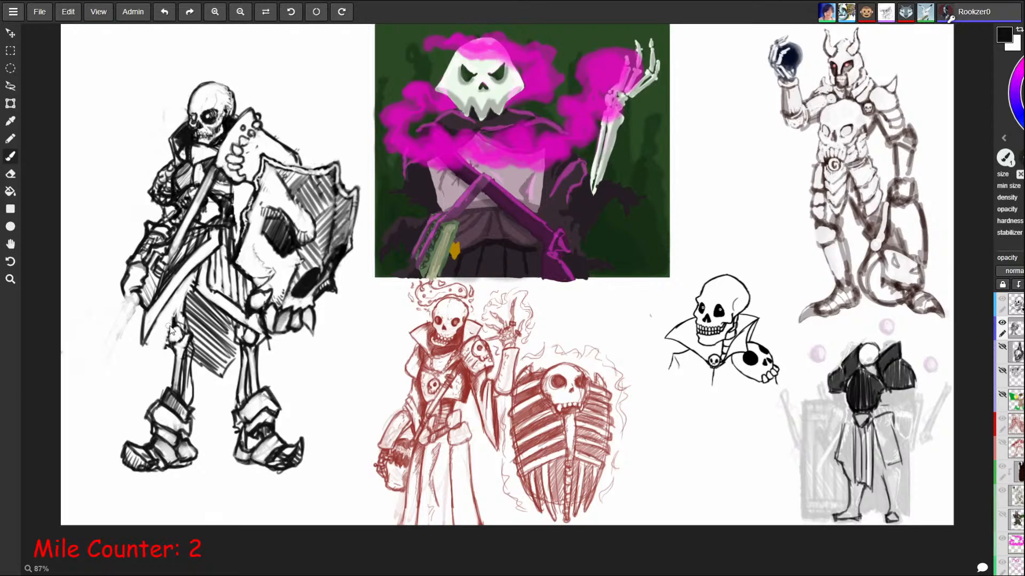
Step: Replace the hatching beneath the sword-side sash with baggy, ragged-edged cloth over the upper thigh
{"action": "key", "text": "e"}
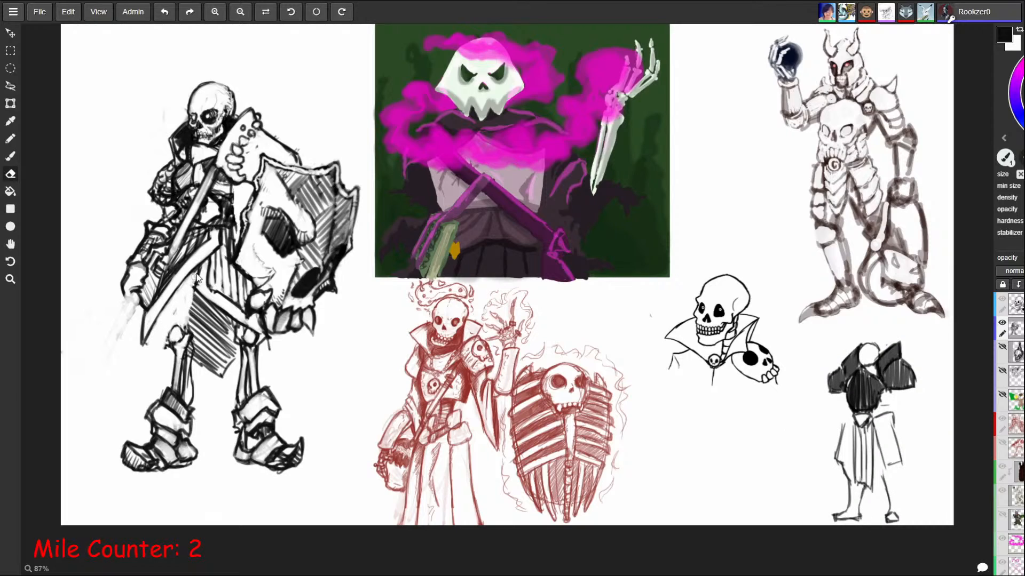
{"action": "key", "text": "b"}
{"action": "left_click_drag", "start_coordinate": [199, 268], "coordinate": [151, 323]}
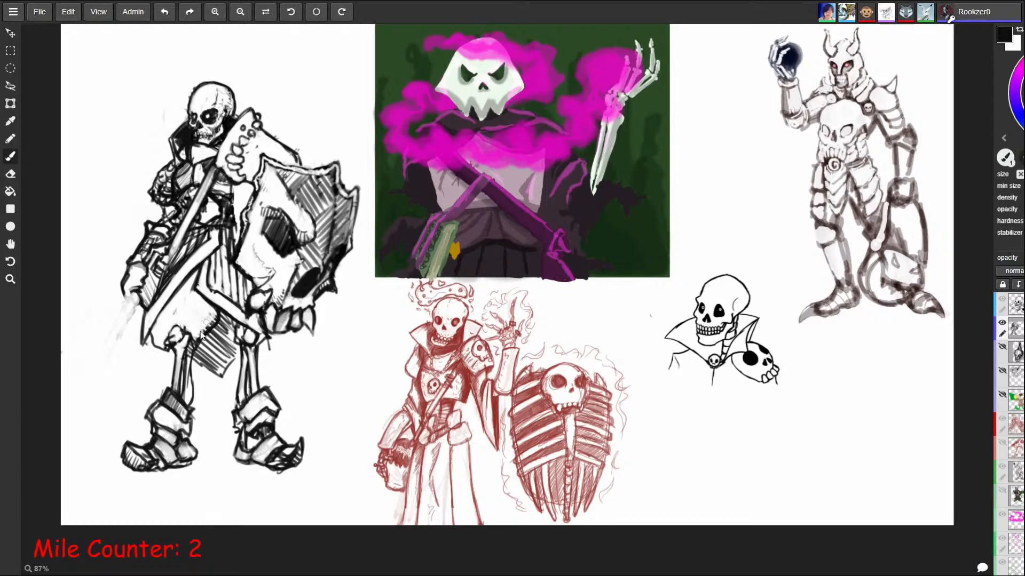
{"action": "key", "text": "e"}
{"action": "key", "text": "b"}
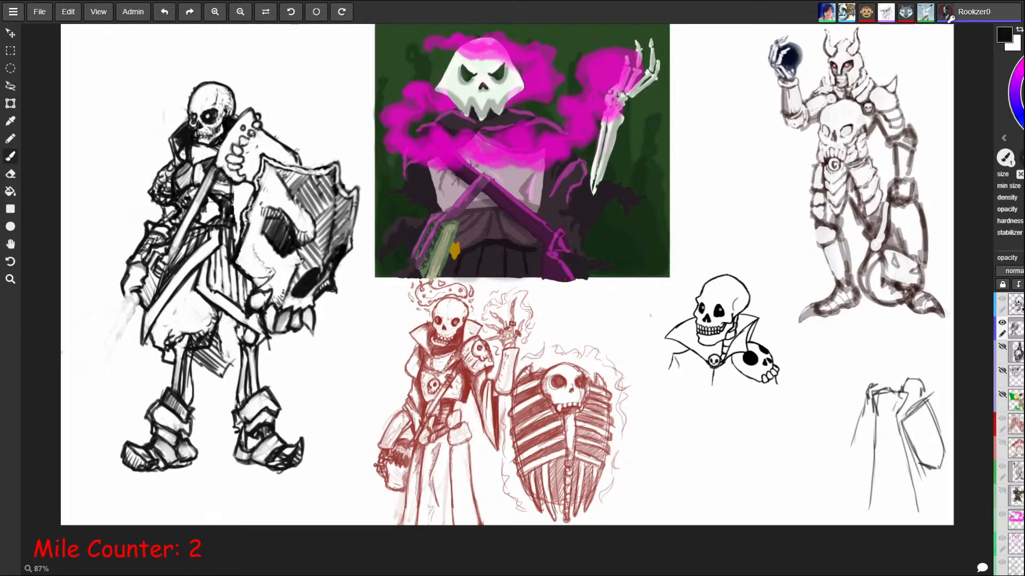
Step: Outline the cloth and knee guard on the warrior's shield-side leg beneath the sash
{"action": "mouse_move", "coordinate": [260, 369]}
{"action": "left_mouse_down"}
{"action": "mouse_move", "coordinate": [278, 351]}
{"action": "mouse_move", "coordinate": [271, 339]}
{"action": "left_mouse_up"}
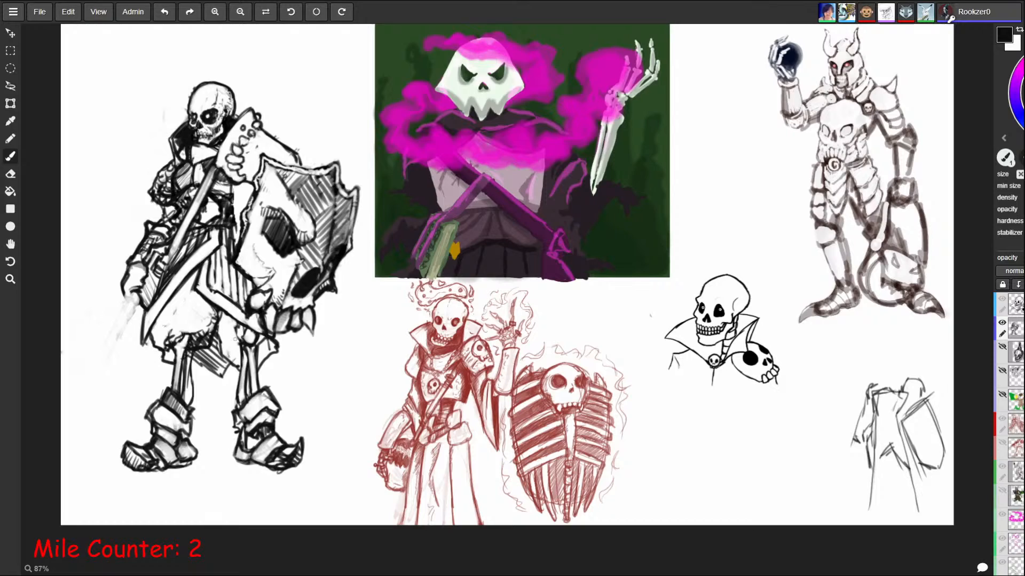
{"action": "mouse_move", "coordinate": [236, 335]}
{"action": "left_mouse_down"}
{"action": "mouse_move", "coordinate": [270, 345]}
{"action": "mouse_move", "coordinate": [257, 350]}
{"action": "left_mouse_up"}
{"action": "mouse_move", "coordinate": [220, 313]}
{"action": "left_mouse_down"}
{"action": "mouse_move", "coordinate": [230, 357]}
{"action": "mouse_move", "coordinate": [272, 354]}
{"action": "left_mouse_up"}
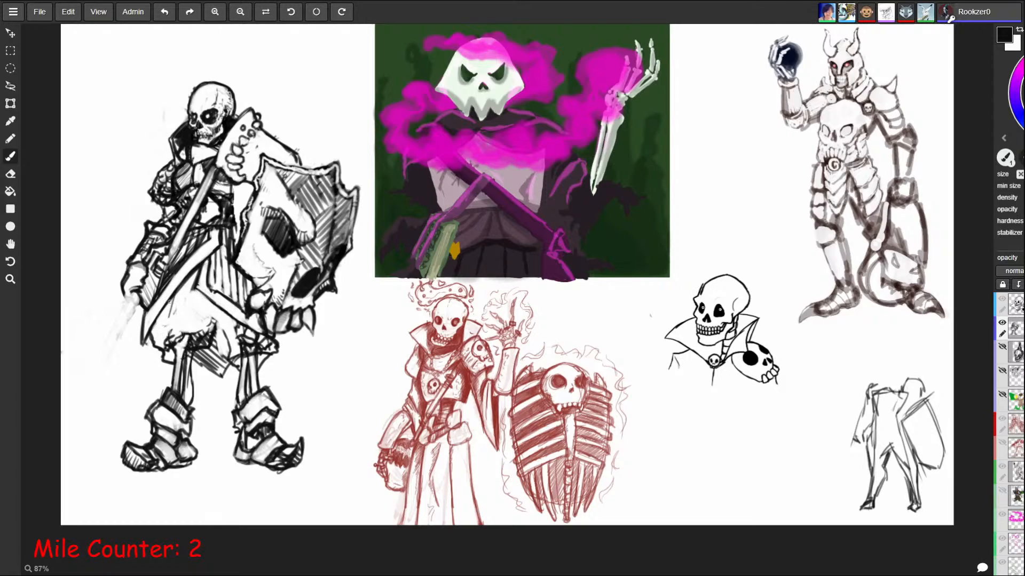
Step: Add fold lines and hatching to the sword-side thigh cloth and define the knee guards on both legs
{"action": "mouse_move", "coordinate": [156, 331]}
{"action": "left_mouse_down"}
{"action": "mouse_move", "coordinate": [191, 309]}
{"action": "mouse_move", "coordinate": [176, 360]}
{"action": "mouse_move", "coordinate": [199, 331]}
{"action": "mouse_move", "coordinate": [200, 341]}
{"action": "mouse_move", "coordinate": [212, 323]}
{"action": "mouse_move", "coordinate": [205, 297]}
{"action": "mouse_move", "coordinate": [172, 296]}
{"action": "mouse_move", "coordinate": [183, 280]}
{"action": "mouse_move", "coordinate": [195, 289]}
{"action": "left_mouse_up"}
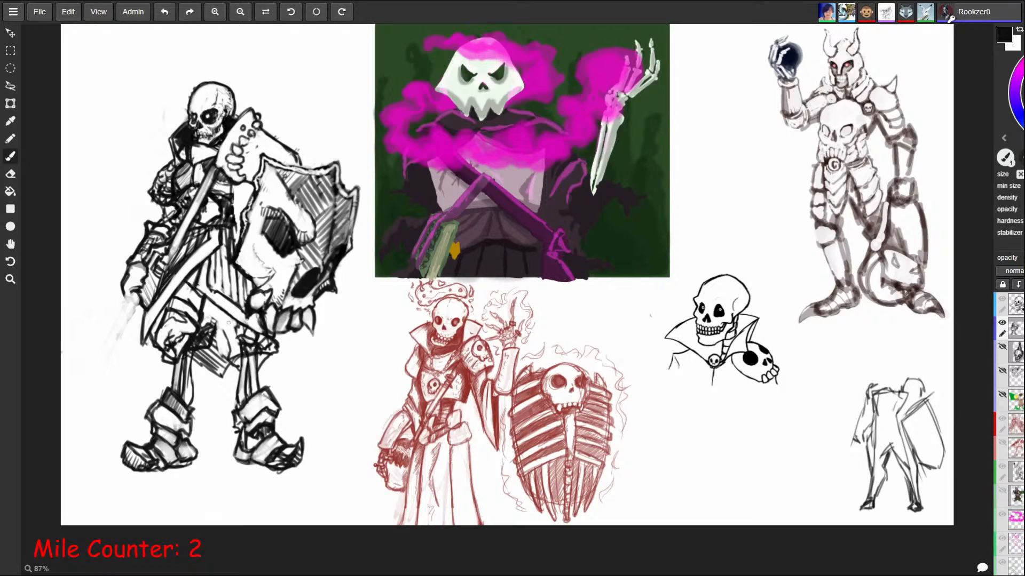
{"action": "mouse_move", "coordinate": [239, 327]}
{"action": "left_mouse_down"}
{"action": "mouse_move", "coordinate": [230, 355]}
{"action": "mouse_move", "coordinate": [258, 367]}
{"action": "left_mouse_up"}
{"action": "mouse_move", "coordinate": [246, 332]}
{"action": "left_mouse_down"}
{"action": "mouse_move", "coordinate": [245, 347]}
{"action": "mouse_move", "coordinate": [267, 345]}
{"action": "mouse_move", "coordinate": [264, 359]}
{"action": "mouse_move", "coordinate": [241, 353]}
{"action": "mouse_move", "coordinate": [258, 360]}
{"action": "mouse_move", "coordinate": [238, 323]}
{"action": "mouse_move", "coordinate": [256, 361]}
{"action": "mouse_move", "coordinate": [275, 345]}
{"action": "left_mouse_up"}
{"action": "key", "text": "e"}
{"action": "key", "text": "b"}
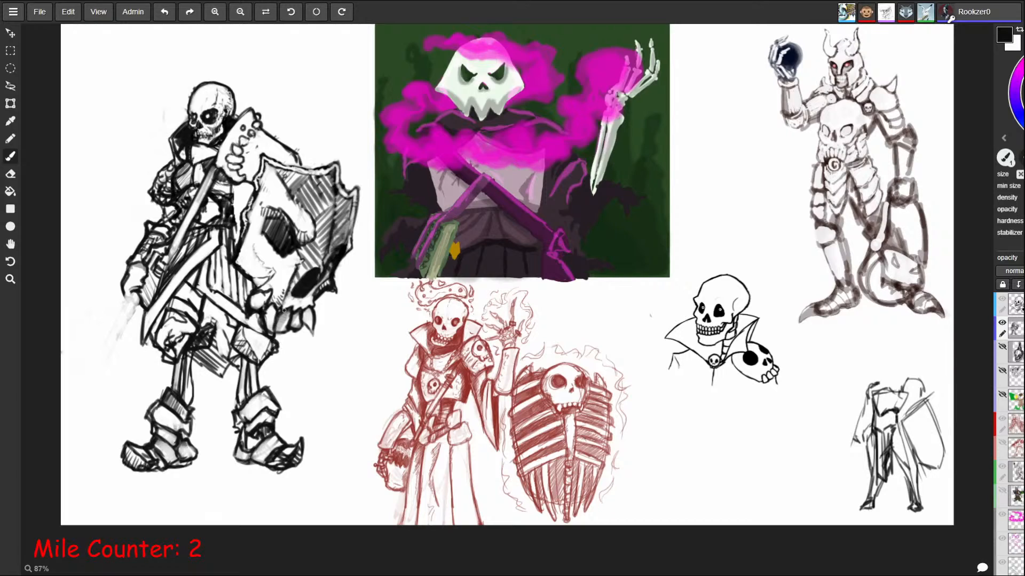
{"action": "mouse_move", "coordinate": [163, 339]}
{"action": "left_mouse_down"}
{"action": "mouse_move", "coordinate": [170, 352]}
{"action": "mouse_move", "coordinate": [181, 340]}
{"action": "left_mouse_up"}
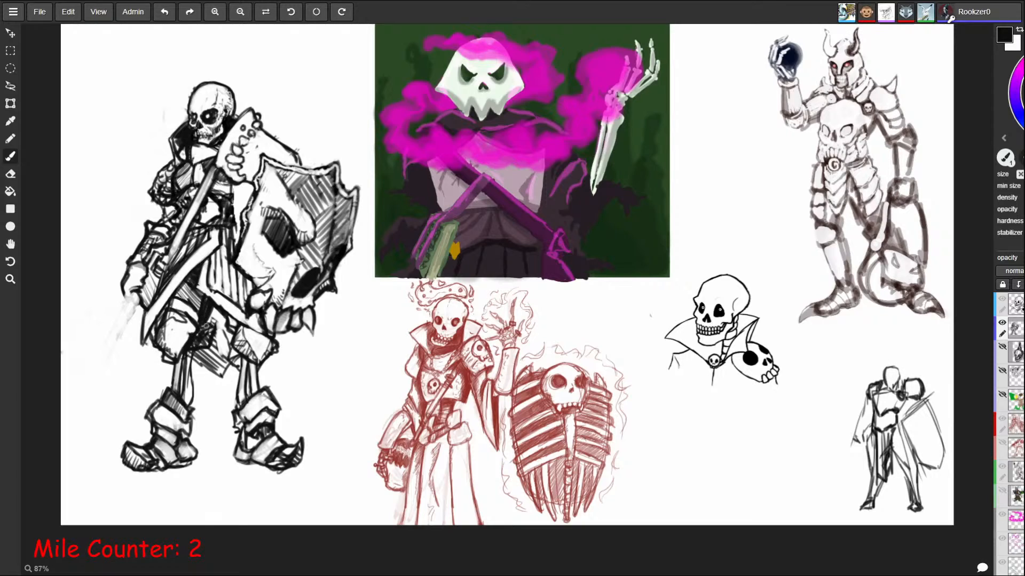
Step: Fill the loincloth hanging between the warrior's legs with dense black strokes
{"action": "mouse_move", "coordinate": [175, 296]}
{"action": "left_mouse_down"}
{"action": "mouse_move", "coordinate": [197, 319]}
{"action": "mouse_move", "coordinate": [214, 311]}
{"action": "mouse_move", "coordinate": [217, 353]}
{"action": "left_mouse_up"}
{"action": "mouse_move", "coordinate": [211, 307]}
{"action": "left_mouse_down"}
{"action": "mouse_move", "coordinate": [199, 357]}
{"action": "mouse_move", "coordinate": [217, 331]}
{"action": "mouse_move", "coordinate": [213, 353]}
{"action": "mouse_move", "coordinate": [227, 348]}
{"action": "mouse_move", "coordinate": [221, 366]}
{"action": "mouse_move", "coordinate": [207, 358]}
{"action": "mouse_move", "coordinate": [214, 369]}
{"action": "left_mouse_up"}
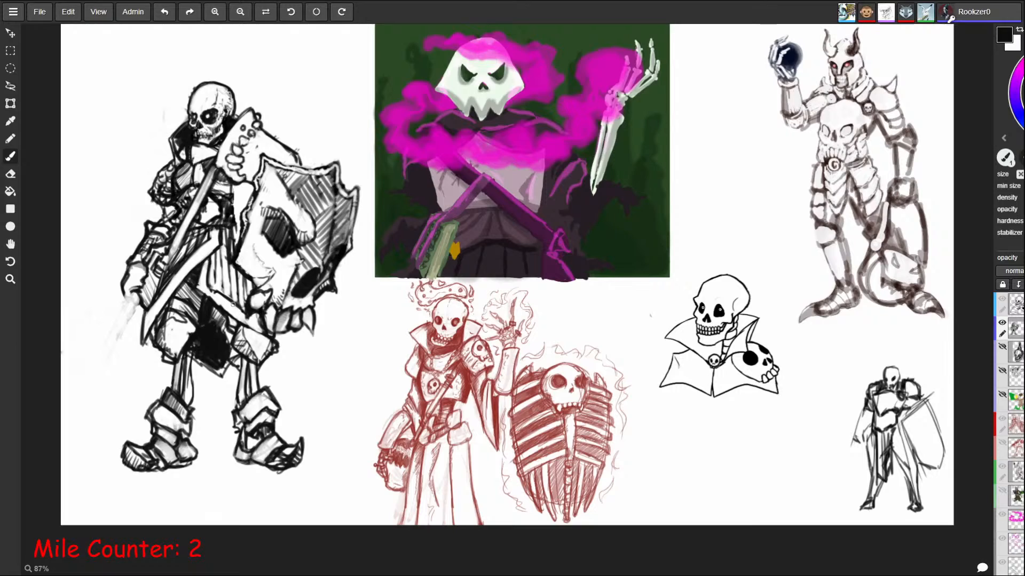
{"action": "mouse_move", "coordinate": [231, 340]}
{"action": "left_mouse_down"}
{"action": "mouse_move", "coordinate": [228, 362]}
{"action": "mouse_move", "coordinate": [238, 365]}
{"action": "mouse_move", "coordinate": [221, 378]}
{"action": "left_mouse_up"}
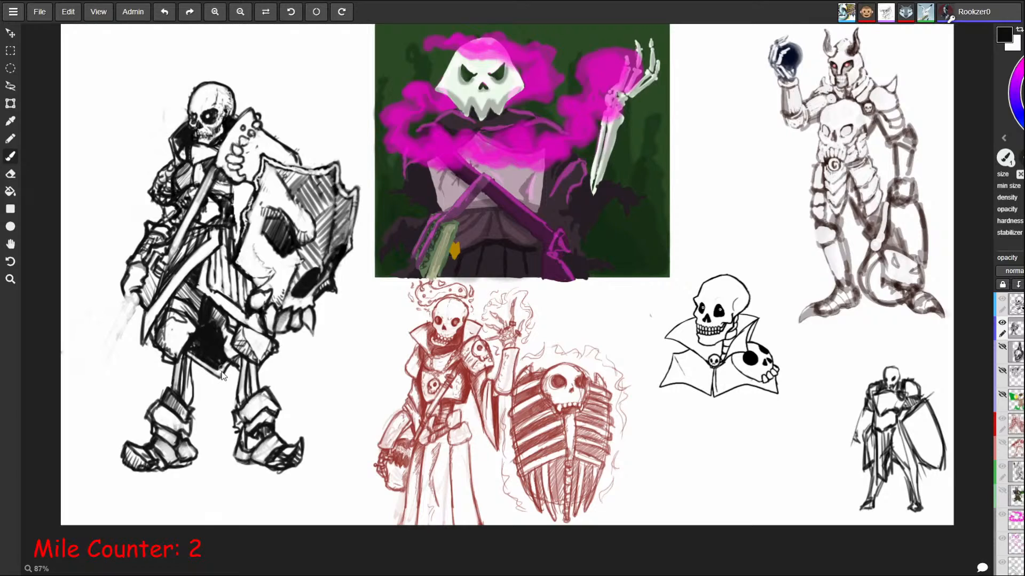
Step: Give the black loincloth a ragged hem and add short overlapping strokes to the thigh cloth beneath the sashes
{"action": "left_click_drag", "start_coordinate": [867, 434], "coordinate": [872, 461]}
{"action": "mouse_move", "coordinate": [185, 407]}
{"action": "left_mouse_down"}
{"action": "mouse_move", "coordinate": [194, 342]}
{"action": "mouse_move", "coordinate": [176, 362]}
{"action": "mouse_move", "coordinate": [186, 345]}
{"action": "mouse_move", "coordinate": [169, 337]}
{"action": "left_mouse_up"}
{"action": "key", "text": "e"}
{"action": "key", "text": "b"}
{"action": "mouse_move", "coordinate": [173, 333]}
{"action": "left_mouse_down"}
{"action": "mouse_move", "coordinate": [177, 348]}
{"action": "mouse_move", "coordinate": [196, 326]}
{"action": "mouse_move", "coordinate": [169, 308]}
{"action": "left_mouse_up"}
{"action": "left_click_drag", "start_coordinate": [174, 296], "coordinate": [171, 312]}
{"action": "mouse_move", "coordinate": [180, 303]}
{"action": "left_mouse_down"}
{"action": "mouse_move", "coordinate": [172, 314]}
{"action": "mouse_move", "coordinate": [189, 319]}
{"action": "left_mouse_up"}
{"action": "left_click_drag", "start_coordinate": [196, 305], "coordinate": [193, 320]}
{"action": "left_click_drag", "start_coordinate": [184, 283], "coordinate": [185, 304]}
{"action": "left_click_drag", "start_coordinate": [195, 289], "coordinate": [191, 302]}
{"action": "mouse_move", "coordinate": [197, 292]}
{"action": "left_mouse_down"}
{"action": "mouse_move", "coordinate": [193, 308]}
{"action": "mouse_move", "coordinate": [213, 316]}
{"action": "left_mouse_up"}
{"action": "mouse_move", "coordinate": [218, 305]}
{"action": "left_mouse_down"}
{"action": "mouse_move", "coordinate": [214, 321]}
{"action": "mouse_move", "coordinate": [225, 326]}
{"action": "left_mouse_up"}
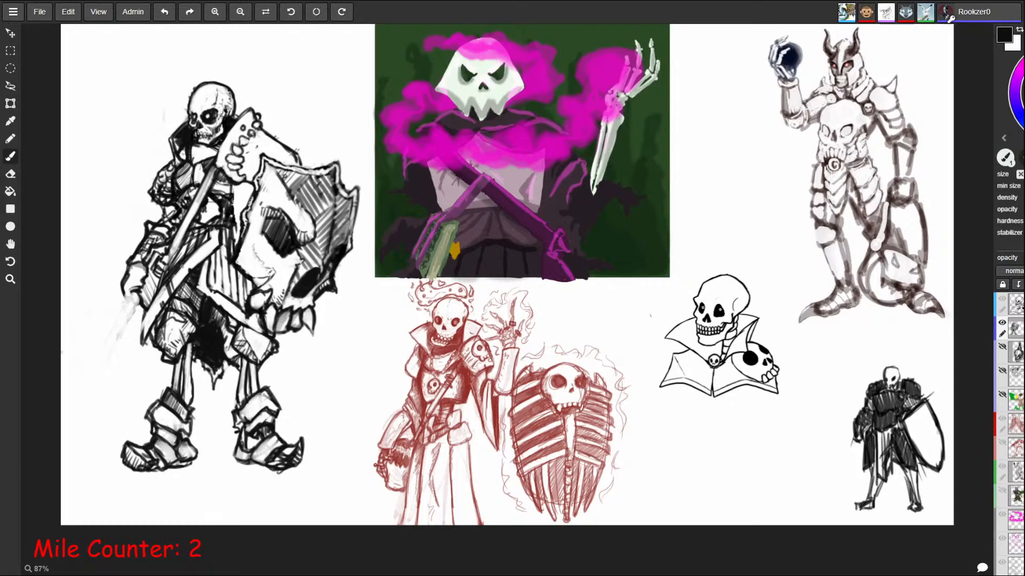
Step: Redraw the sword crossing the warrior's torso with extra lines and shading along the blade
{"action": "left_click_drag", "start_coordinate": [146, 314], "coordinate": [183, 265]}
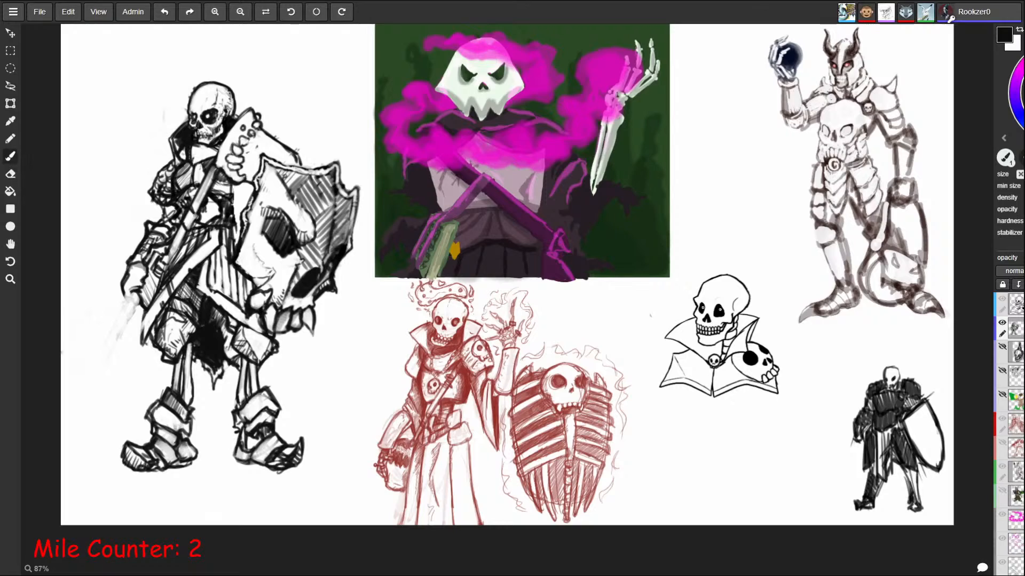
{"action": "key", "text": "e"}
{"action": "key", "text": "b"}
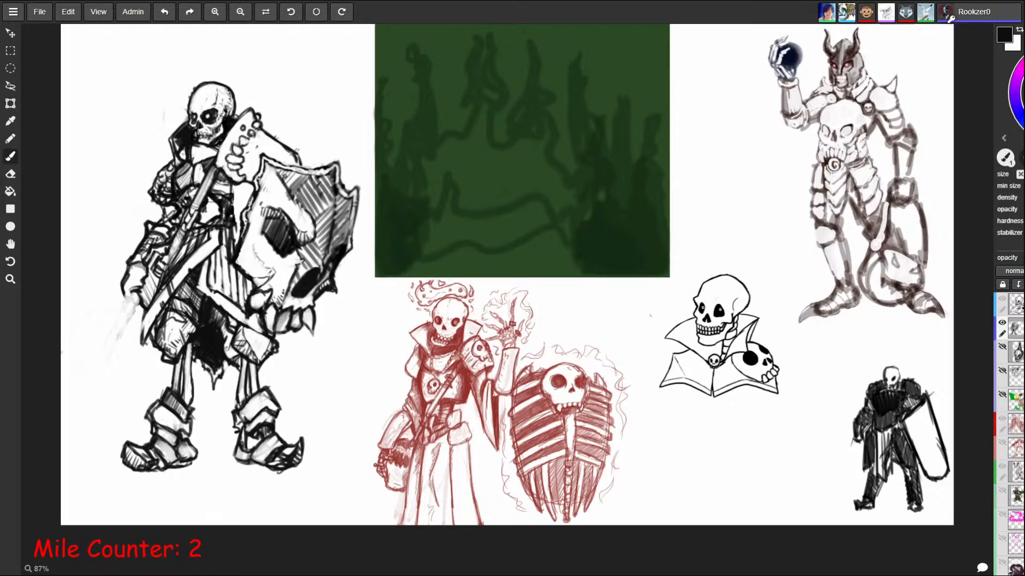
Step: Open the chat to read the latest messages and hide it again
{"action": "left_click", "coordinate": [986, 565]}
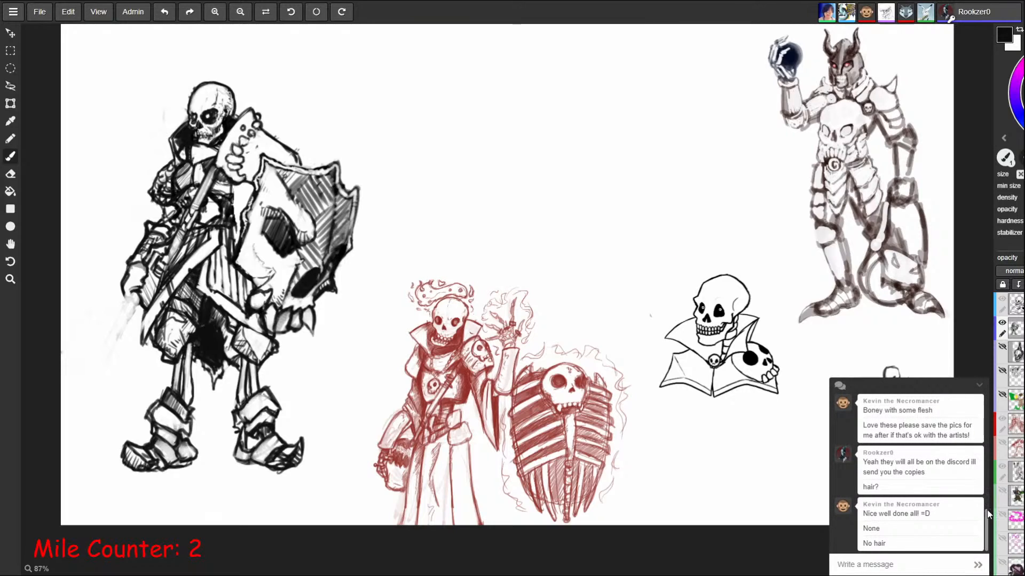
{"action": "left_click", "coordinate": [979, 385]}
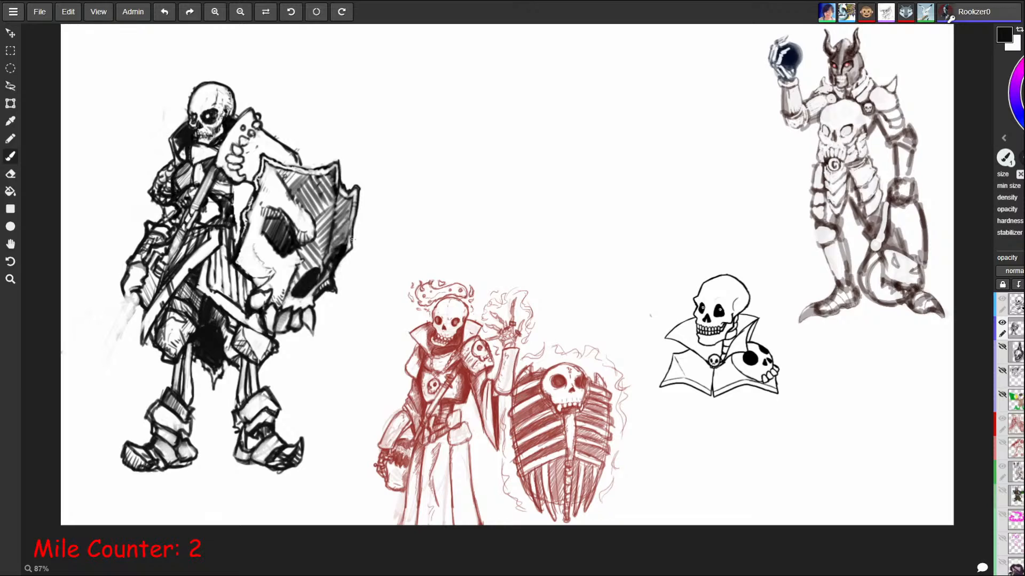
Step: Start sketching the side and brow of a new head in the blank area below the horned knight
{"action": "left_click_drag", "start_coordinate": [863, 419], "coordinate": [864, 386]}
{"action": "mouse_move", "coordinate": [866, 420]}
{"action": "left_mouse_down"}
{"action": "mouse_move", "coordinate": [862, 397]}
{"action": "mouse_move", "coordinate": [885, 372]}
{"action": "mouse_move", "coordinate": [900, 404]}
{"action": "mouse_move", "coordinate": [870, 423]}
{"action": "mouse_move", "coordinate": [887, 425]}
{"action": "mouse_move", "coordinate": [874, 419]}
{"action": "left_mouse_up"}
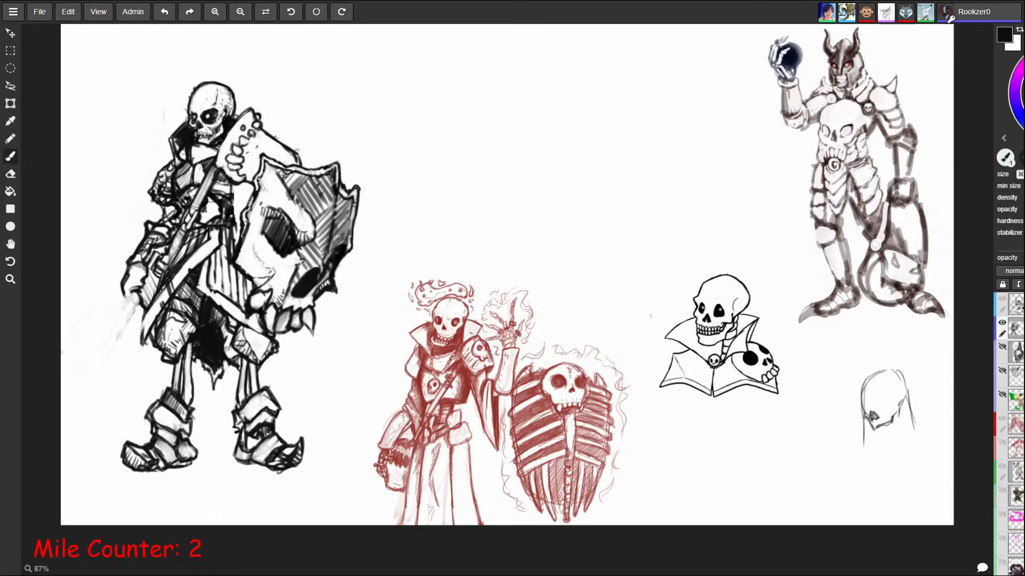
Step: Deepen the blacks and texture on the shield's skull emblem and roughen the shield edge nearest the body
{"action": "mouse_move", "coordinate": [331, 233]}
{"action": "left_mouse_down"}
{"action": "mouse_move", "coordinate": [341, 166]}
{"action": "mouse_move", "coordinate": [326, 249]}
{"action": "left_mouse_up"}
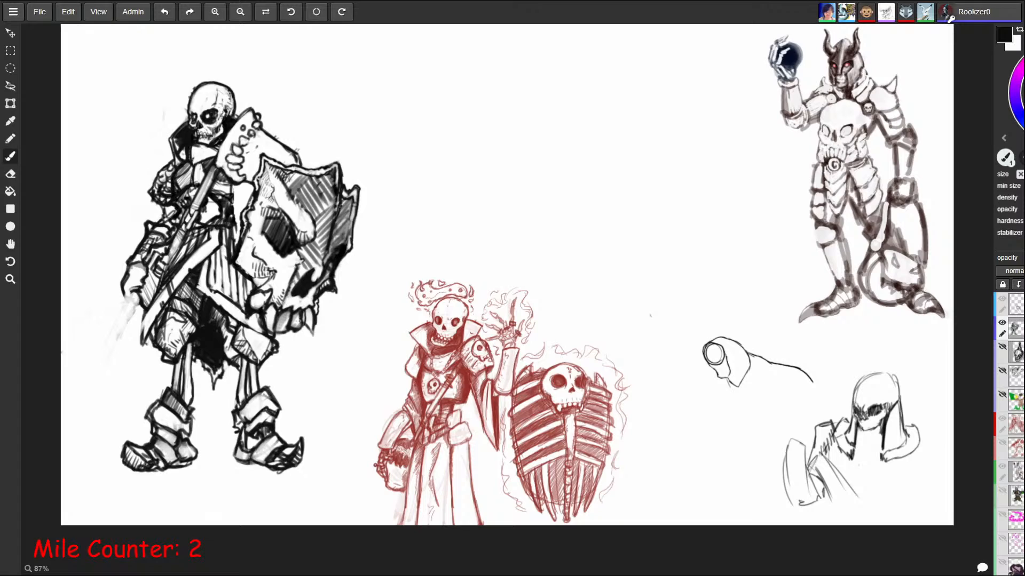
{"action": "key", "text": "e"}
{"action": "key", "text": "b"}
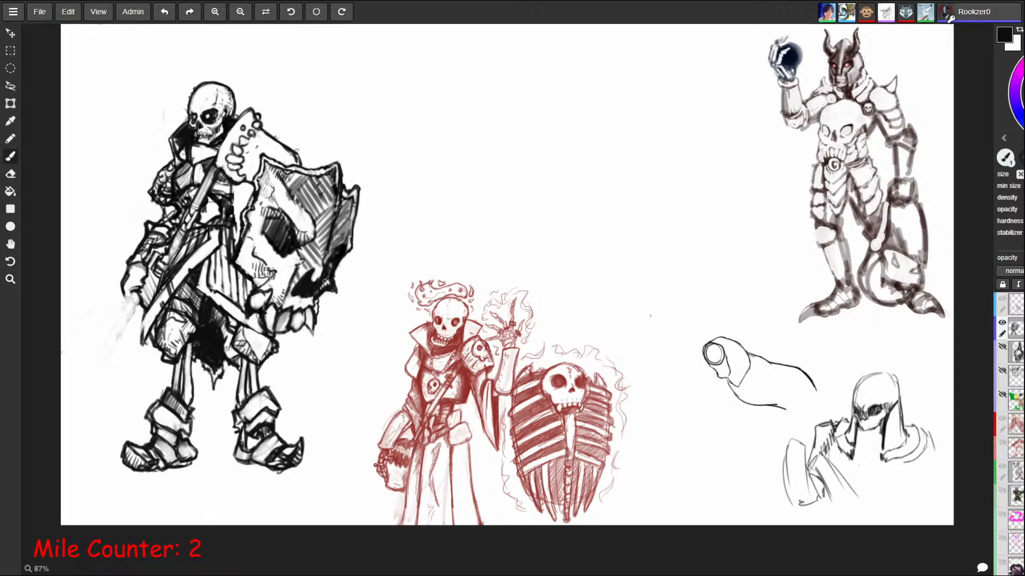
{"action": "key", "text": "e"}
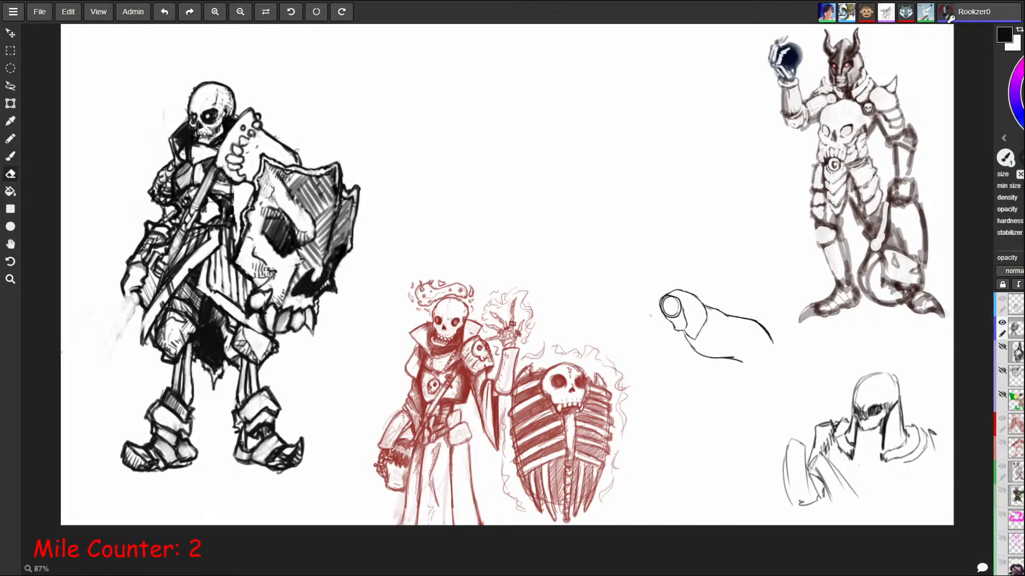
{"action": "key", "text": "b"}
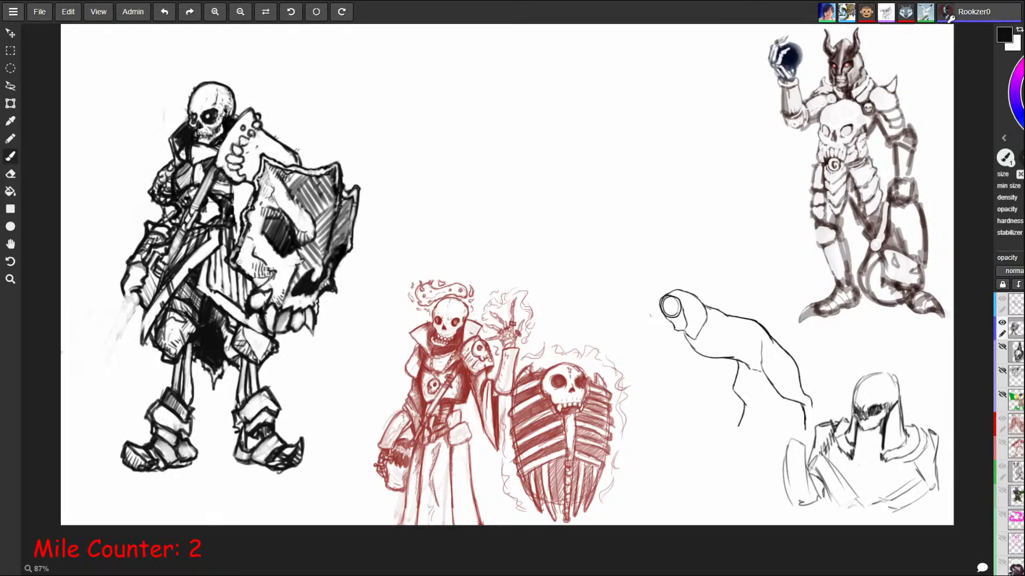
{"action": "key", "text": "e"}
{"action": "left_click_drag", "start_coordinate": [239, 266], "coordinate": [242, 258]}
{"action": "key", "text": "b"}
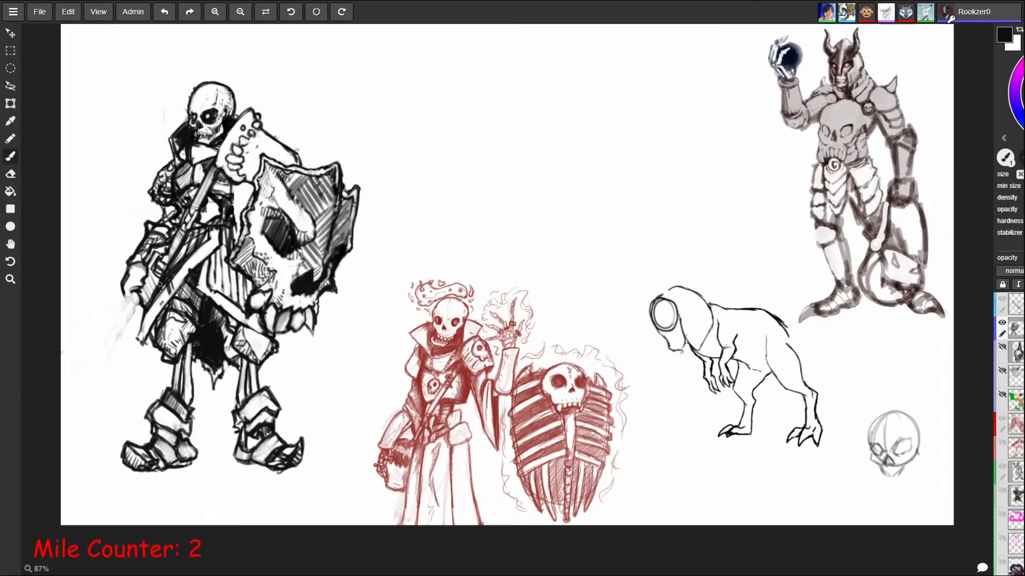
Step: Shade the pointed end of the sword-side sash with long diagonal strokes
{"action": "left_click_drag", "start_coordinate": [187, 277], "coordinate": [138, 333]}
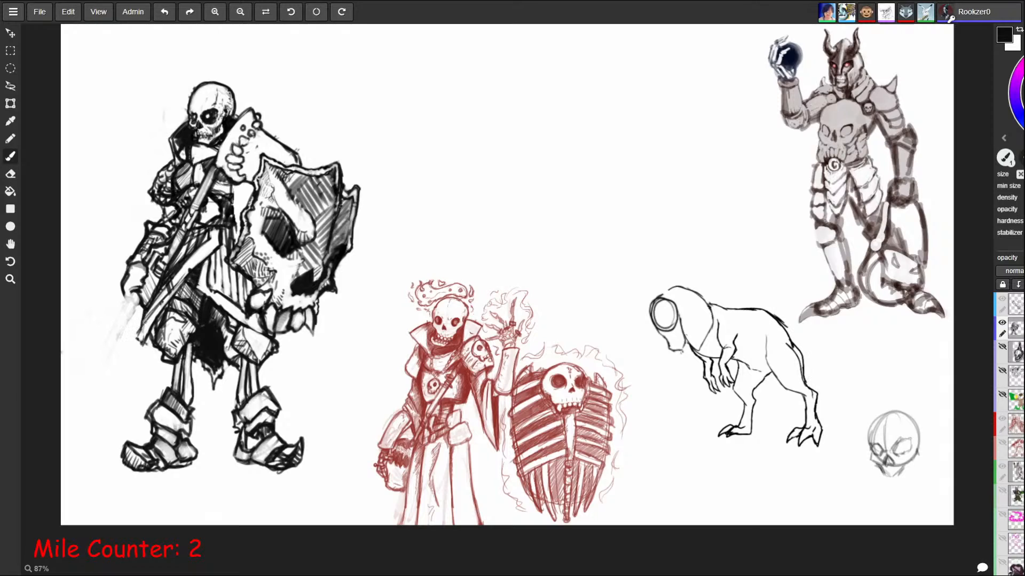
{"action": "mouse_move", "coordinate": [169, 295]}
{"action": "left_mouse_down"}
{"action": "mouse_move", "coordinate": [140, 338]}
{"action": "mouse_move", "coordinate": [153, 318]}
{"action": "left_mouse_up"}
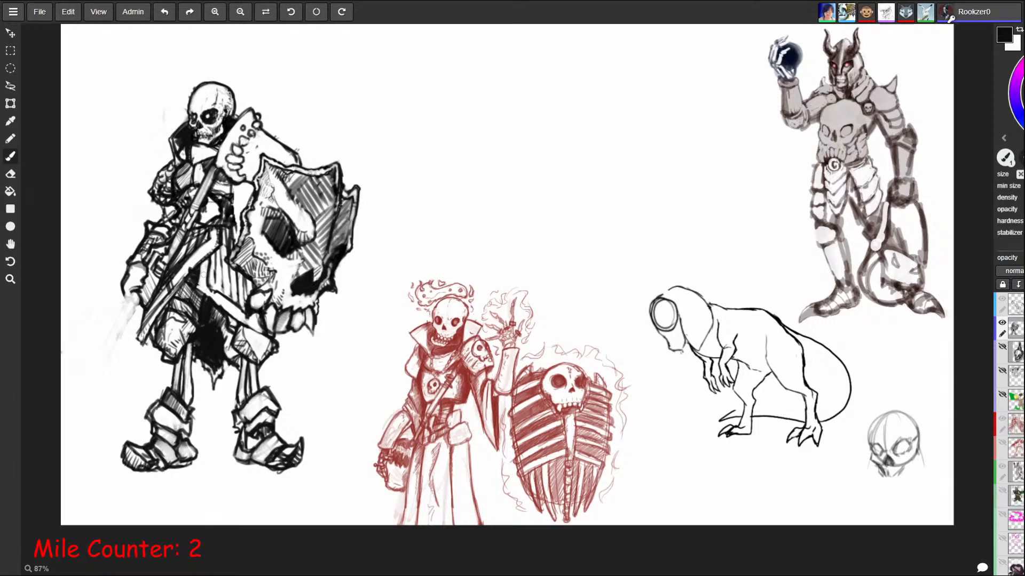
Step: Add ink strokes to the waist sash and darken the folds of the striped cloth beneath the belt
{"action": "left_click_drag", "start_coordinate": [209, 279], "coordinate": [205, 294]}
{"action": "key", "text": "e"}
{"action": "key", "text": "b"}
{"action": "left_click_drag", "start_coordinate": [210, 288], "coordinate": [219, 295]}
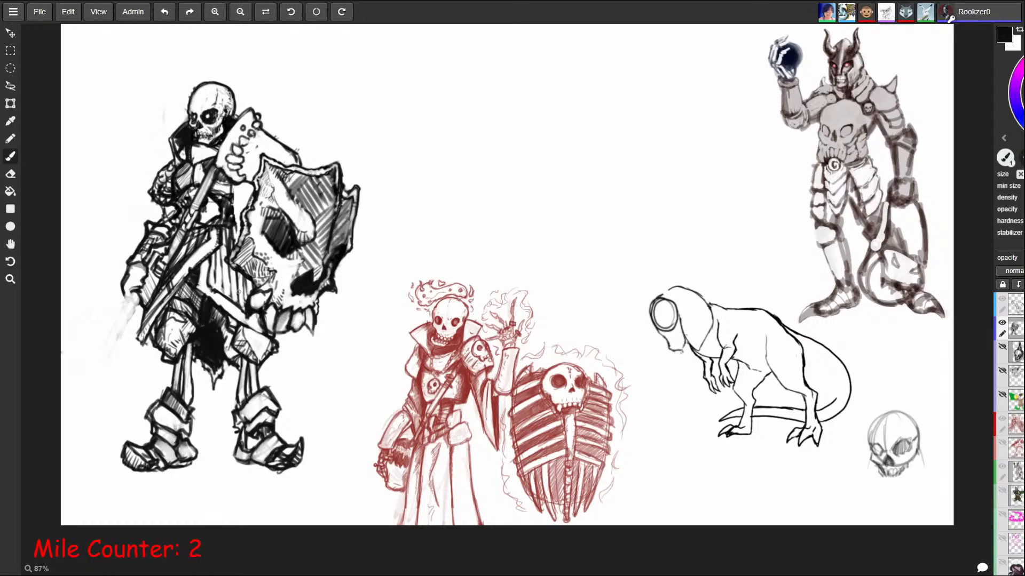
{"action": "left_click_drag", "start_coordinate": [223, 227], "coordinate": [224, 253]}
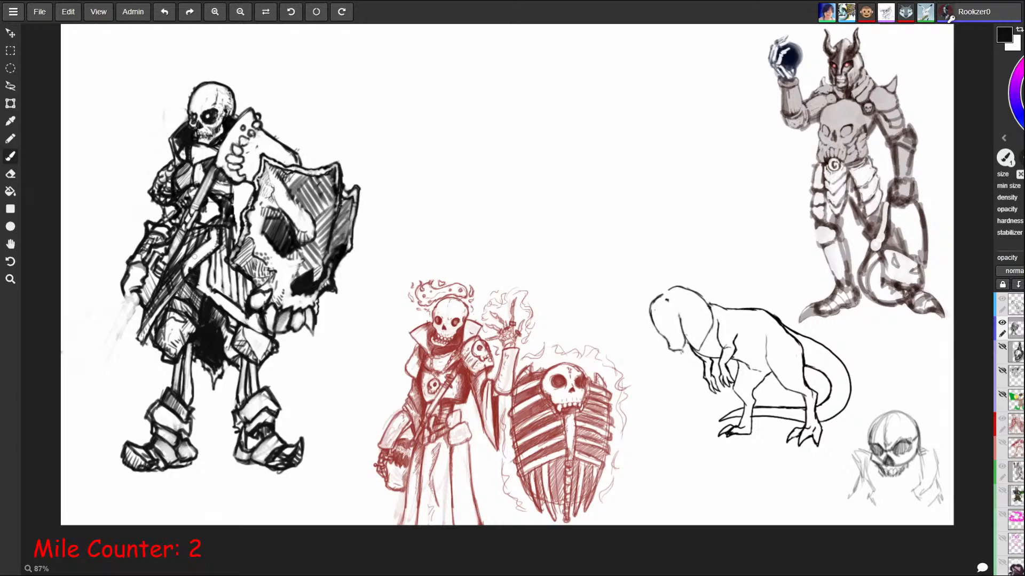
Step: Texture the warrior's shoulder pad with short marks and clean up the collar, alternating brush and eraser
{"action": "key", "text": "e"}
{"action": "key", "text": "b"}
{"action": "key", "text": "e"}
{"action": "key", "text": "b"}
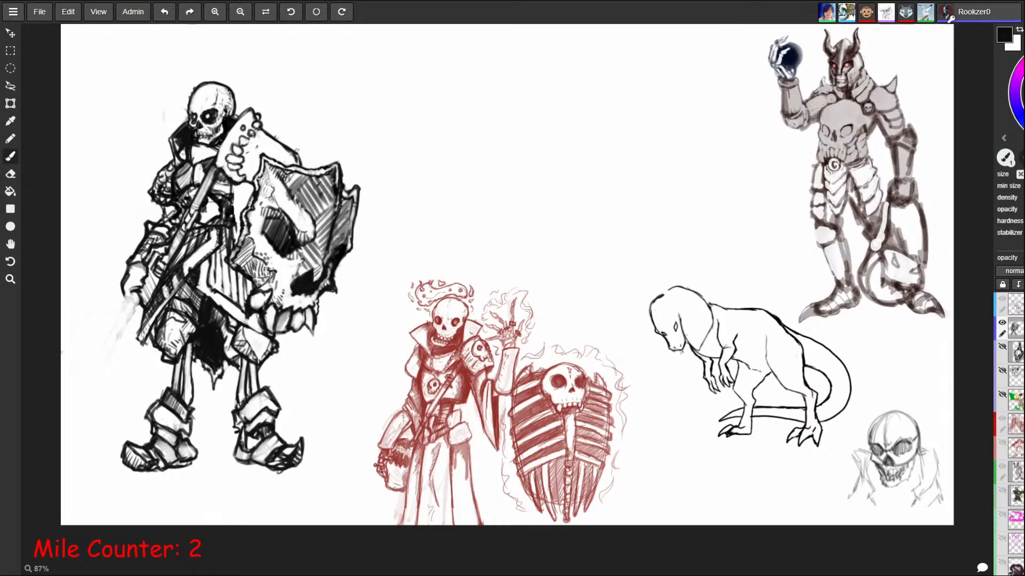
{"action": "key", "text": "e"}
{"action": "key", "text": "b"}
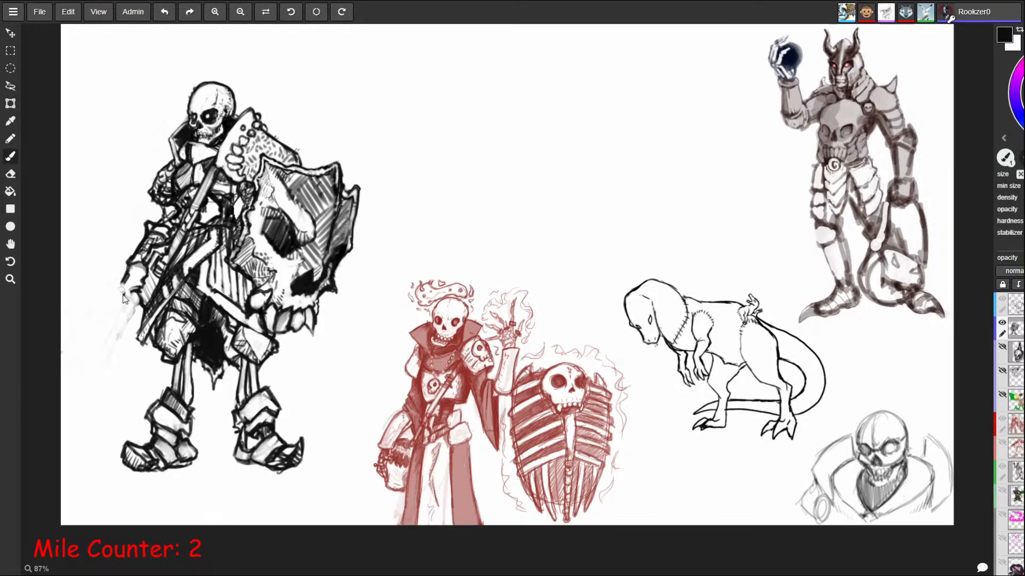
Step: Undo the last strokes at the sword-side hand and ink a skull-faced form with a knobbly upper outline there
{"action": "key", "text": "ctrl+z"}
{"action": "key", "text": "ctrl+z"}
{"action": "key", "text": "ctrl+z"}
{"action": "mouse_move", "coordinate": [130, 267]}
{"action": "left_mouse_down"}
{"action": "mouse_move", "coordinate": [105, 278]}
{"action": "mouse_move", "coordinate": [111, 270]}
{"action": "mouse_move", "coordinate": [104, 288]}
{"action": "mouse_move", "coordinate": [118, 271]}
{"action": "mouse_move", "coordinate": [133, 289]}
{"action": "mouse_move", "coordinate": [144, 278]}
{"action": "mouse_move", "coordinate": [122, 271]}
{"action": "mouse_move", "coordinate": [127, 313]}
{"action": "mouse_move", "coordinate": [132, 268]}
{"action": "mouse_move", "coordinate": [113, 306]}
{"action": "mouse_move", "coordinate": [134, 312]}
{"action": "mouse_move", "coordinate": [121, 319]}
{"action": "mouse_move", "coordinate": [140, 308]}
{"action": "mouse_move", "coordinate": [105, 286]}
{"action": "mouse_move", "coordinate": [134, 300]}
{"action": "mouse_move", "coordinate": [123, 319]}
{"action": "mouse_move", "coordinate": [135, 311]}
{"action": "left_mouse_up"}
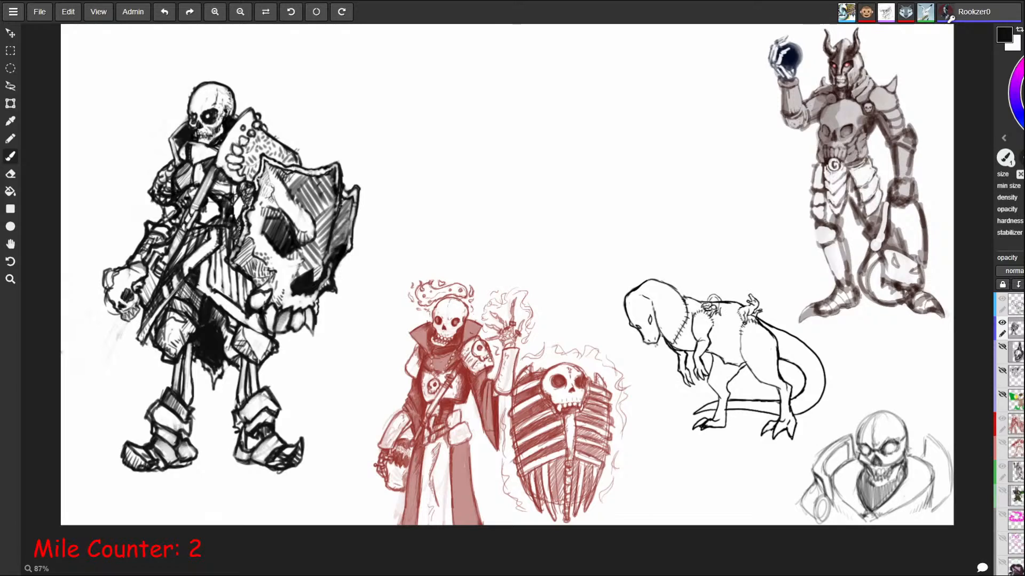
{"action": "mouse_move", "coordinate": [128, 312]}
{"action": "left_mouse_down"}
{"action": "mouse_move", "coordinate": [134, 303]}
{"action": "mouse_move", "coordinate": [98, 288]}
{"action": "mouse_move", "coordinate": [111, 306]}
{"action": "left_mouse_up"}
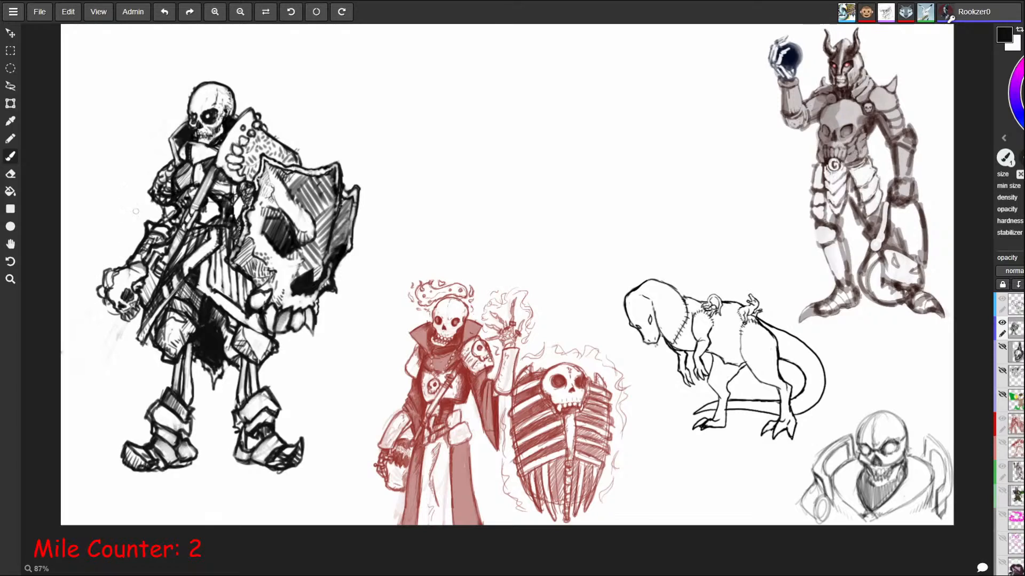
Step: Clean up and hatch the skull-faced form at the sword-side hand, shading its brow and cheek
{"action": "mouse_move", "coordinate": [122, 267]}
{"action": "left_mouse_down"}
{"action": "mouse_move", "coordinate": [114, 277]}
{"action": "mouse_move", "coordinate": [129, 265]}
{"action": "mouse_move", "coordinate": [145, 279]}
{"action": "mouse_move", "coordinate": [116, 278]}
{"action": "mouse_move", "coordinate": [118, 305]}
{"action": "mouse_move", "coordinate": [133, 317]}
{"action": "left_mouse_up"}
{"action": "key", "text": "e"}
{"action": "key", "text": "b"}
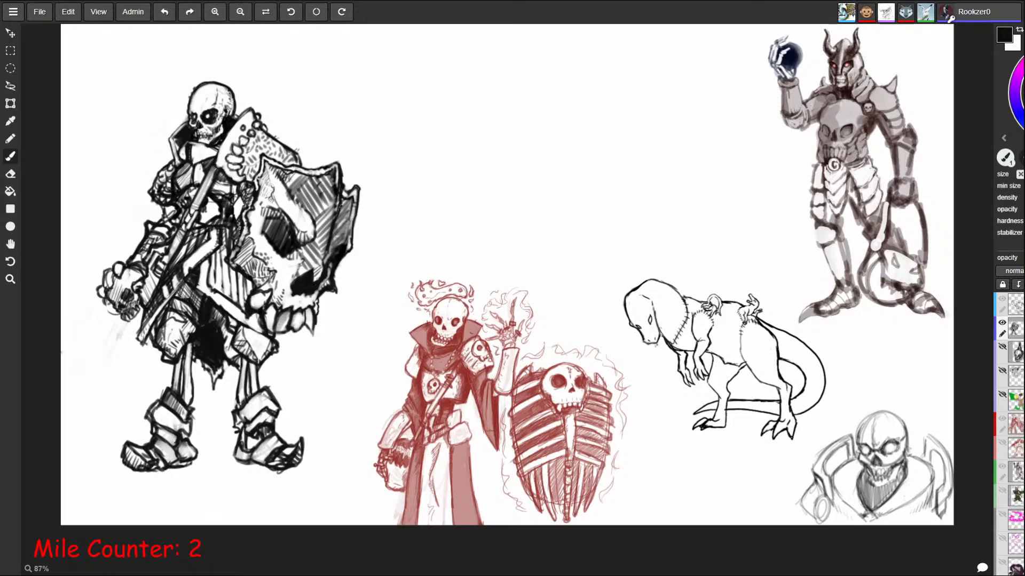
{"action": "left_click_drag", "start_coordinate": [121, 277], "coordinate": [121, 293]}
{"action": "mouse_move", "coordinate": [130, 274]}
{"action": "left_mouse_down"}
{"action": "mouse_move", "coordinate": [125, 292]}
{"action": "mouse_move", "coordinate": [132, 285]}
{"action": "left_mouse_up"}
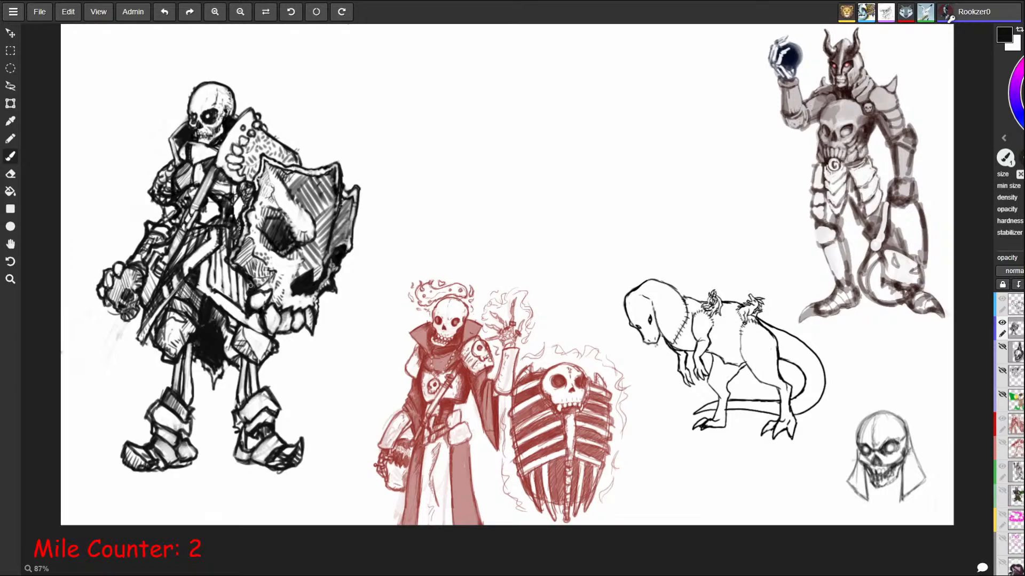
Step: Deepen the shading on the shield's skull emblem along its inner edge near the body
{"action": "mouse_move", "coordinate": [244, 274]}
{"action": "left_mouse_down"}
{"action": "mouse_move", "coordinate": [254, 284]}
{"action": "mouse_move", "coordinate": [256, 274]}
{"action": "left_mouse_up"}
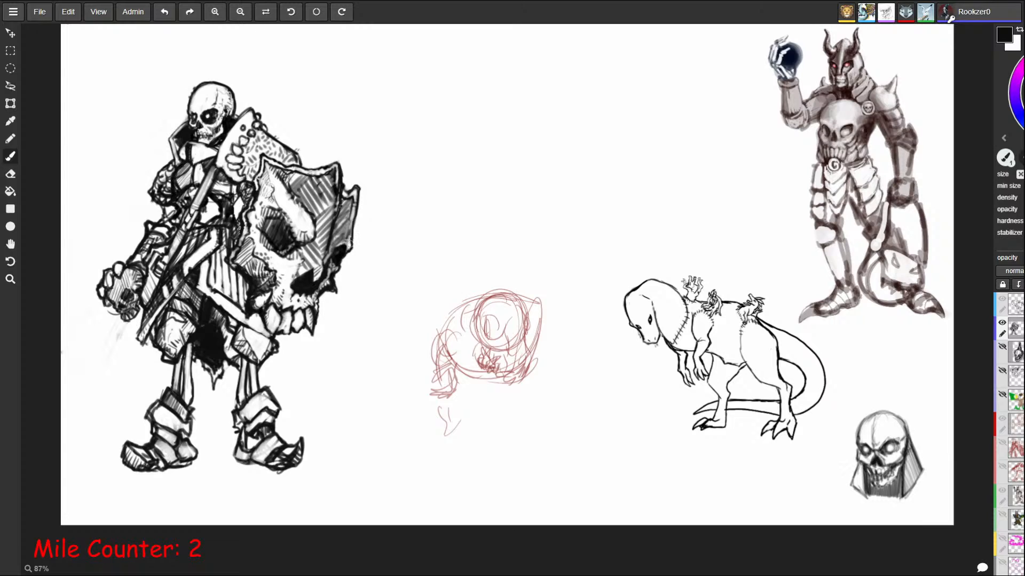
{"action": "key", "text": "e"}
{"action": "key", "text": "b"}
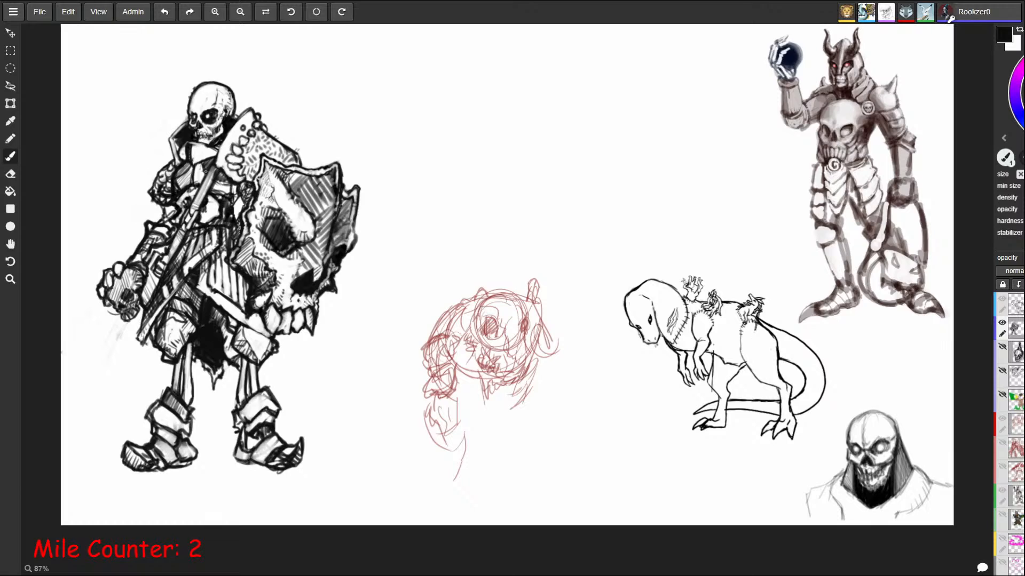
Step: Lighten and redefine the skull plate on the warrior's lower torso, alternating brush and eraser
{"action": "left_click_drag", "start_coordinate": [187, 212], "coordinate": [183, 219]}
{"action": "key", "text": "e"}
{"action": "key", "text": "b"}
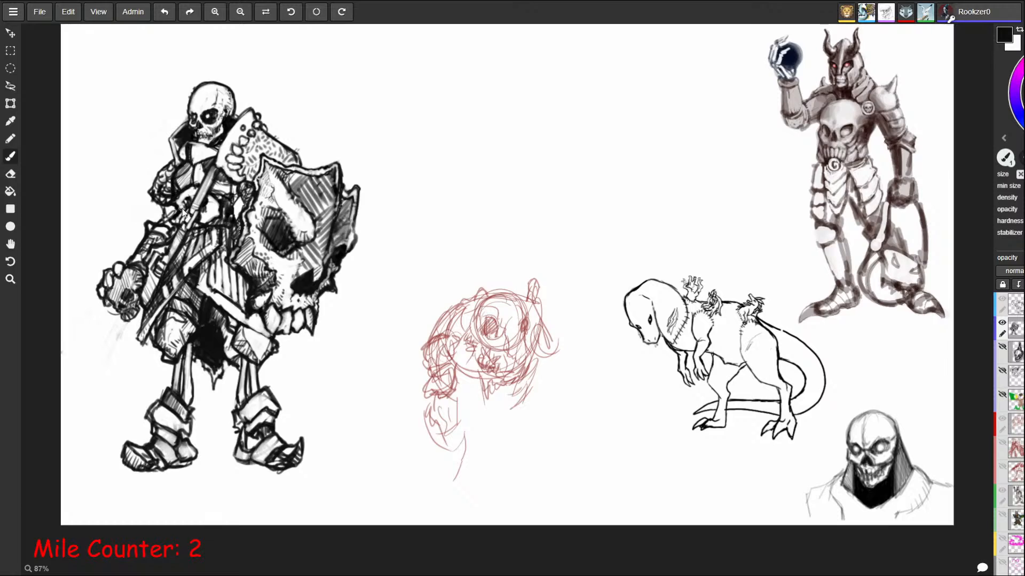
{"action": "key", "text": "e"}
{"action": "key", "text": "b"}
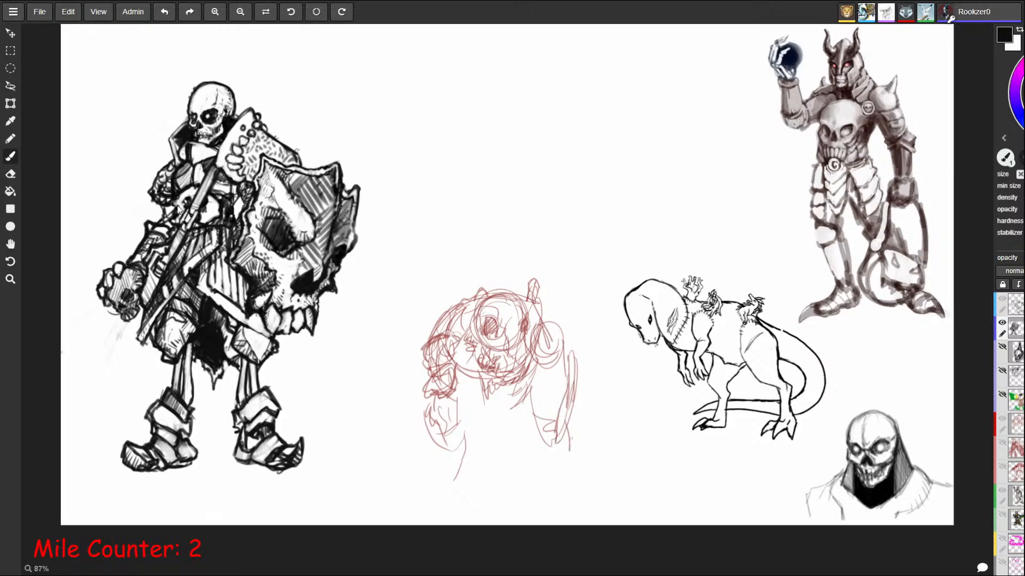
{"action": "key", "text": "e"}
{"action": "key", "text": "b"}
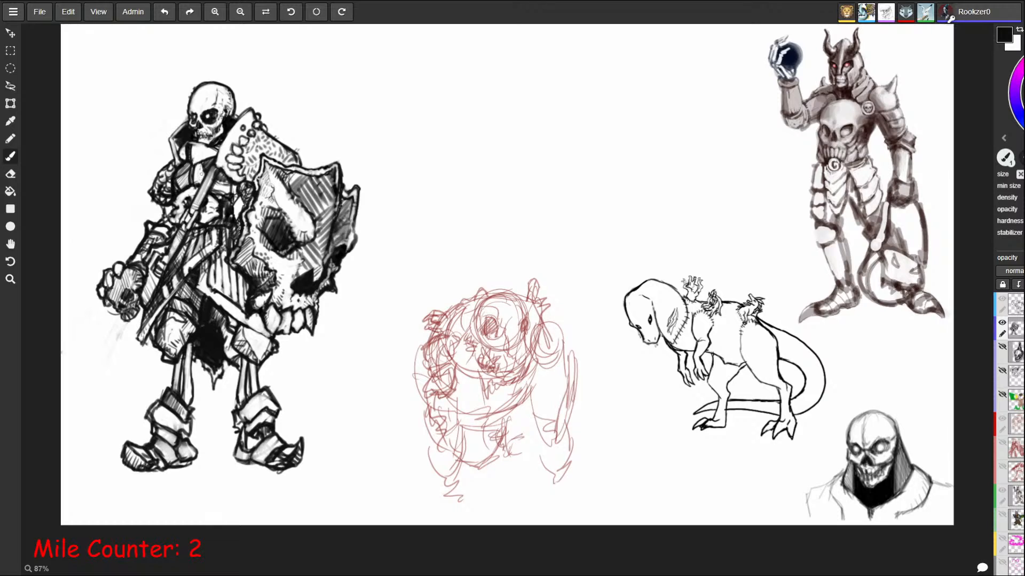
Step: Rework the lines of the chest armor just below the collar with small brush and eraser touch-ups
{"action": "key", "text": "e"}
{"action": "key", "text": "b"}
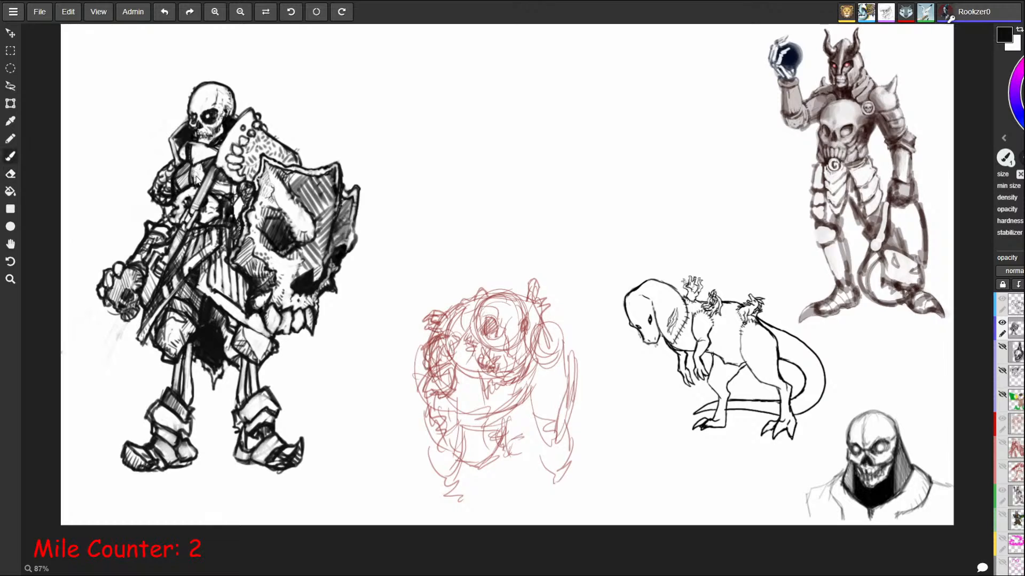
{"action": "key", "text": "e"}
{"action": "key", "text": "b"}
{"action": "left_click_drag", "start_coordinate": [191, 169], "coordinate": [196, 183]}
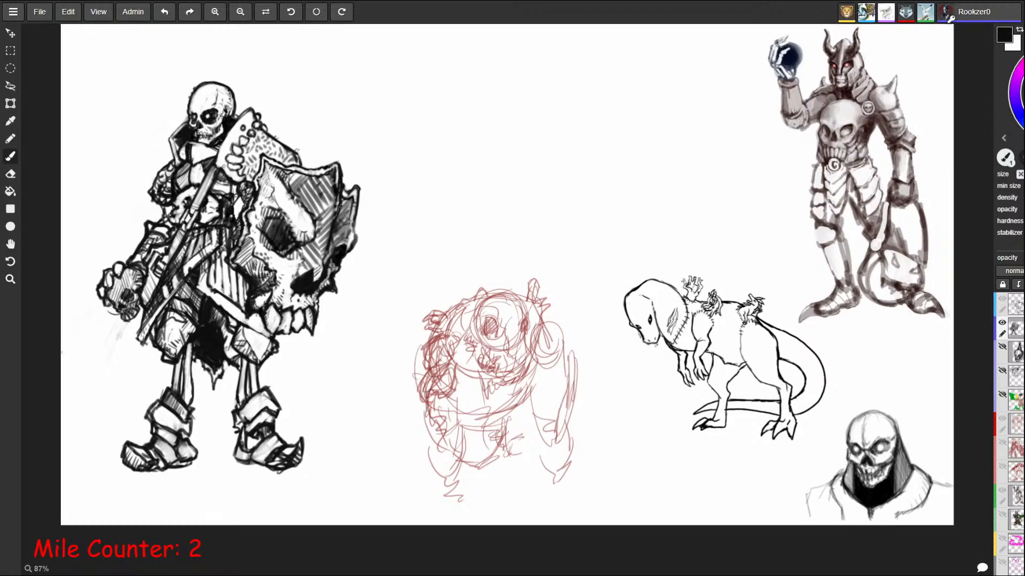
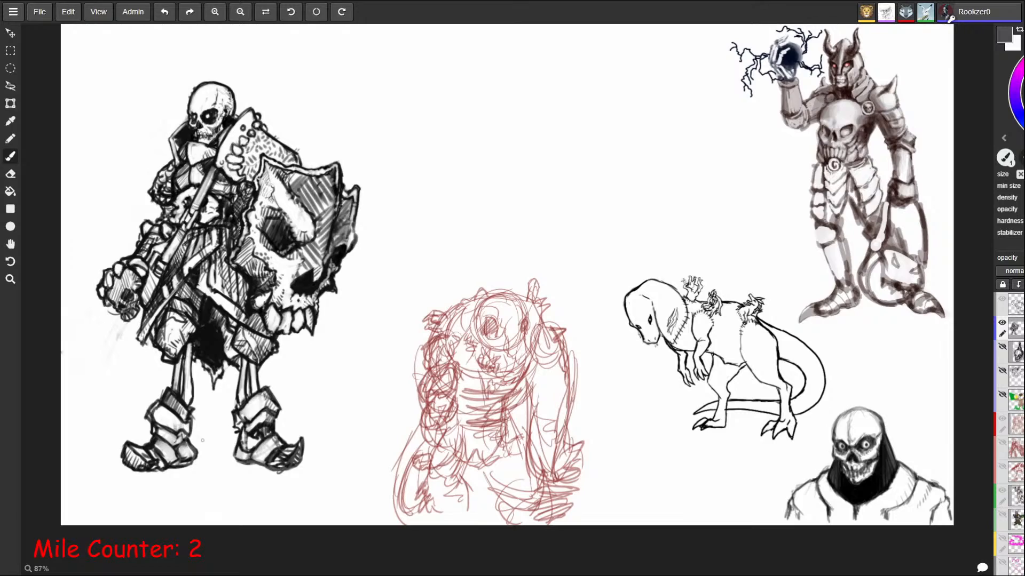
Step: Sample black and hatch the sword-side shin guard and boot with long diagonal strokes
{"action": "key", "text": "alt"}
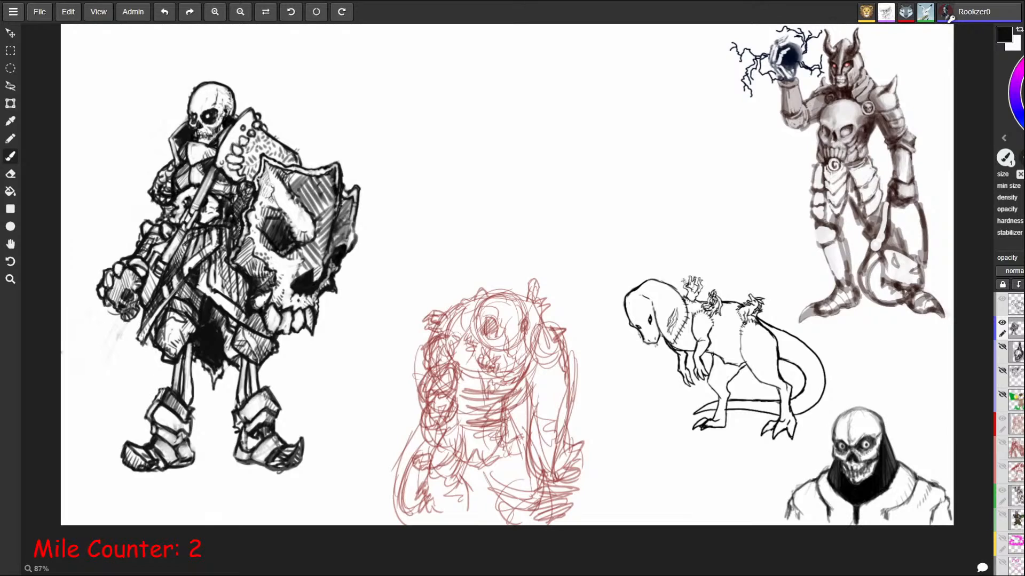
{"action": "left_click_drag", "start_coordinate": [160, 408], "coordinate": [154, 424]}
{"action": "left_click_drag", "start_coordinate": [165, 408], "coordinate": [160, 429]}
{"action": "left_click_drag", "start_coordinate": [171, 415], "coordinate": [163, 439]}
{"action": "left_click_drag", "start_coordinate": [173, 423], "coordinate": [167, 445]}
{"action": "left_click_drag", "start_coordinate": [183, 420], "coordinate": [175, 446]}
{"action": "mouse_move", "coordinate": [190, 421]}
{"action": "left_mouse_down"}
{"action": "mouse_move", "coordinate": [179, 442]}
{"action": "mouse_move", "coordinate": [152, 452]}
{"action": "left_mouse_up"}
{"action": "left_click_drag", "start_coordinate": [161, 443], "coordinate": [159, 452]}
{"action": "mouse_move", "coordinate": [169, 443]}
{"action": "left_mouse_down"}
{"action": "mouse_move", "coordinate": [169, 466]}
{"action": "mouse_move", "coordinate": [179, 453]}
{"action": "left_mouse_up"}
{"action": "left_click_drag", "start_coordinate": [185, 444], "coordinate": [178, 457]}
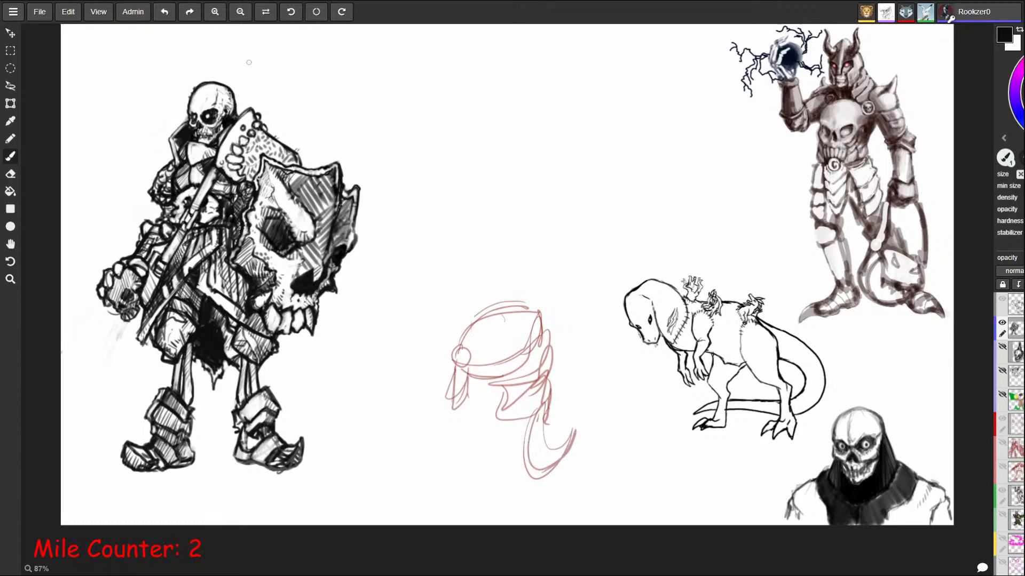
{"action": "mouse_move", "coordinate": [191, 75]}
{"action": "left_mouse_down"}
{"action": "mouse_move", "coordinate": [207, 70]}
{"action": "mouse_move", "coordinate": [190, 73]}
{"action": "mouse_move", "coordinate": [179, 52]}
{"action": "left_mouse_up"}
{"action": "mouse_move", "coordinate": [180, 52]}
{"action": "left_mouse_down"}
{"action": "mouse_move", "coordinate": [190, 59]}
{"action": "mouse_move", "coordinate": [184, 36]}
{"action": "mouse_move", "coordinate": [199, 52]}
{"action": "left_mouse_up"}
{"action": "mouse_move", "coordinate": [199, 52]}
{"action": "left_mouse_down"}
{"action": "mouse_move", "coordinate": [207, 33]}
{"action": "mouse_move", "coordinate": [209, 58]}
{"action": "left_mouse_up"}
{"action": "key", "text": "ctrl+z"}
{"action": "key", "text": "ctrl+z"}
{"action": "key", "text": "ctrl+z"}
{"action": "key", "text": "ctrl+z"}
{"action": "key", "text": "ctrl+z"}
{"action": "key", "text": "ctrl+z"}
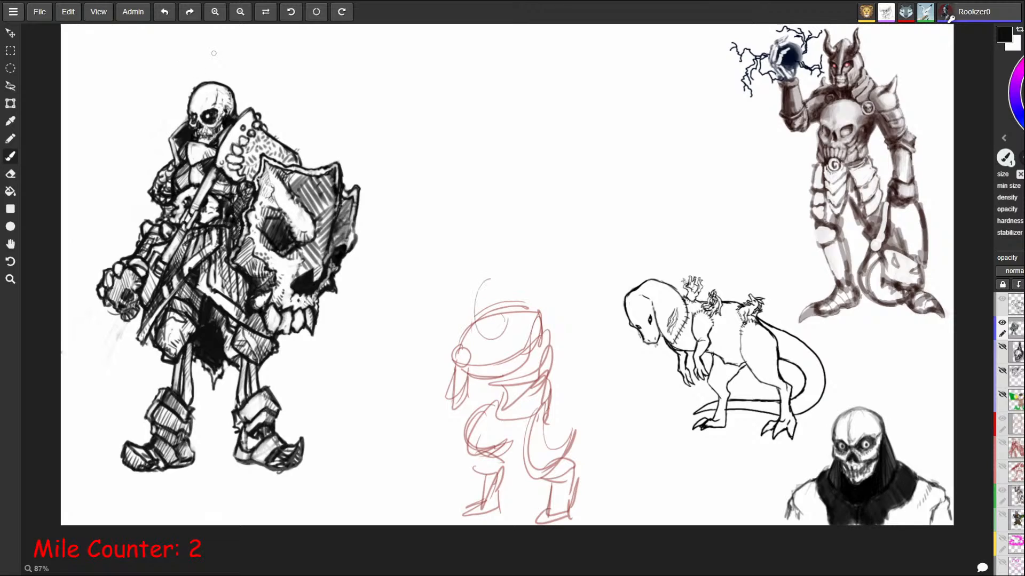
Step: Draw a larger skull with black eye sockets, bared teeth and a heavy jagged outline in the blank area above the shield
{"action": "mouse_move", "coordinate": [355, 62]}
{"action": "left_mouse_down"}
{"action": "mouse_move", "coordinate": [387, 97]}
{"action": "mouse_move", "coordinate": [395, 85]}
{"action": "mouse_move", "coordinate": [380, 64]}
{"action": "left_mouse_up"}
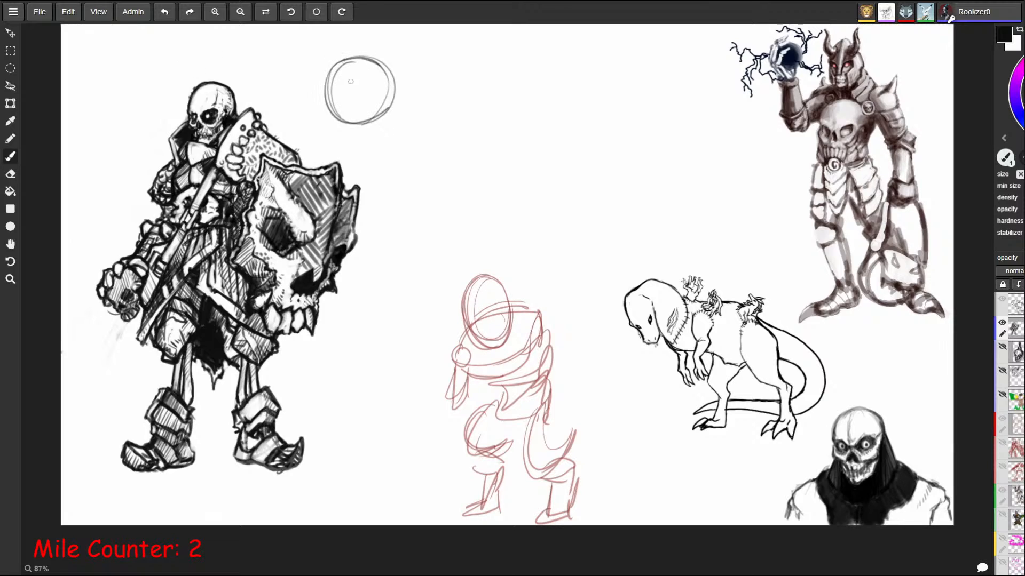
{"action": "mouse_move", "coordinate": [342, 121]}
{"action": "left_mouse_down"}
{"action": "mouse_move", "coordinate": [366, 128]}
{"action": "mouse_move", "coordinate": [368, 107]}
{"action": "mouse_move", "coordinate": [333, 125]}
{"action": "mouse_move", "coordinate": [382, 120]}
{"action": "mouse_move", "coordinate": [375, 109]}
{"action": "mouse_move", "coordinate": [347, 113]}
{"action": "mouse_move", "coordinate": [367, 94]}
{"action": "mouse_move", "coordinate": [324, 91]}
{"action": "mouse_move", "coordinate": [335, 105]}
{"action": "mouse_move", "coordinate": [369, 102]}
{"action": "mouse_move", "coordinate": [374, 83]}
{"action": "mouse_move", "coordinate": [346, 131]}
{"action": "mouse_move", "coordinate": [368, 123]}
{"action": "mouse_move", "coordinate": [342, 149]}
{"action": "left_mouse_up"}
{"action": "mouse_move", "coordinate": [343, 150]}
{"action": "left_mouse_down"}
{"action": "mouse_move", "coordinate": [356, 156]}
{"action": "mouse_move", "coordinate": [347, 146]}
{"action": "mouse_move", "coordinate": [369, 131]}
{"action": "mouse_move", "coordinate": [372, 141]}
{"action": "left_mouse_up"}
{"action": "left_click_drag", "start_coordinate": [372, 141], "coordinate": [343, 152]}
{"action": "mouse_move", "coordinate": [343, 152]}
{"action": "left_mouse_down"}
{"action": "mouse_move", "coordinate": [395, 128]}
{"action": "mouse_move", "coordinate": [392, 110]}
{"action": "mouse_move", "coordinate": [371, 136]}
{"action": "left_mouse_up"}
{"action": "left_click_drag", "start_coordinate": [370, 136], "coordinate": [378, 125]}
{"action": "mouse_move", "coordinate": [375, 132]}
{"action": "left_mouse_down"}
{"action": "mouse_move", "coordinate": [381, 122]}
{"action": "mouse_move", "coordinate": [344, 139]}
{"action": "left_mouse_up"}
{"action": "mouse_move", "coordinate": [339, 125]}
{"action": "left_mouse_down"}
{"action": "mouse_move", "coordinate": [334, 145]}
{"action": "mouse_move", "coordinate": [345, 151]}
{"action": "mouse_move", "coordinate": [322, 100]}
{"action": "mouse_move", "coordinate": [332, 110]}
{"action": "mouse_move", "coordinate": [331, 92]}
{"action": "mouse_move", "coordinate": [366, 98]}
{"action": "mouse_move", "coordinate": [376, 89]}
{"action": "mouse_move", "coordinate": [369, 81]}
{"action": "mouse_move", "coordinate": [351, 99]}
{"action": "left_mouse_up"}
{"action": "mouse_move", "coordinate": [347, 95]}
{"action": "left_mouse_down"}
{"action": "mouse_move", "coordinate": [349, 81]}
{"action": "mouse_move", "coordinate": [318, 81]}
{"action": "mouse_move", "coordinate": [337, 56]}
{"action": "left_mouse_up"}
{"action": "mouse_move", "coordinate": [390, 116]}
{"action": "left_mouse_down"}
{"action": "mouse_move", "coordinate": [406, 102]}
{"action": "mouse_move", "coordinate": [392, 55]}
{"action": "mouse_move", "coordinate": [340, 43]}
{"action": "mouse_move", "coordinate": [315, 100]}
{"action": "mouse_move", "coordinate": [332, 118]}
{"action": "mouse_move", "coordinate": [331, 147]}
{"action": "mouse_move", "coordinate": [347, 147]}
{"action": "left_mouse_up"}
{"action": "mouse_move", "coordinate": [369, 153]}
{"action": "left_mouse_down"}
{"action": "mouse_move", "coordinate": [406, 106]}
{"action": "mouse_move", "coordinate": [395, 84]}
{"action": "left_mouse_up"}
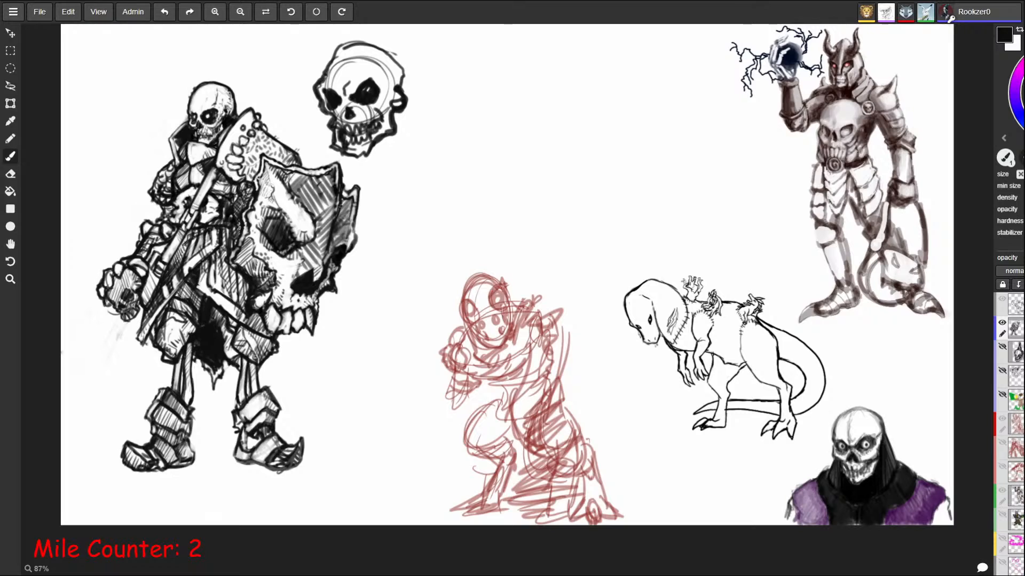
{"action": "left_click", "coordinate": [10, 103]}
{"action": "left_click_drag", "start_coordinate": [357, 39], "coordinate": [357, 2]}
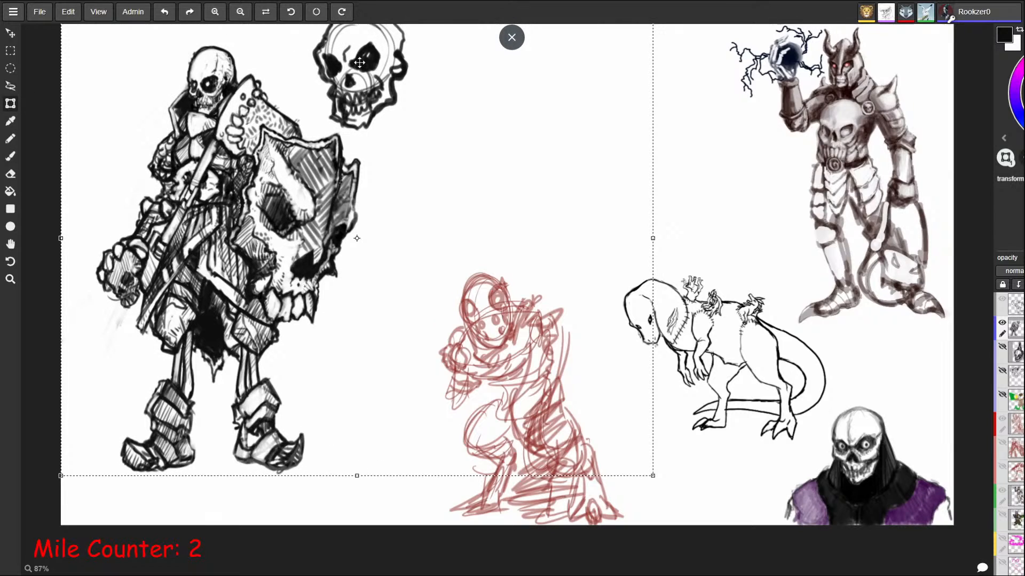
{"action": "key", "text": "F11"}
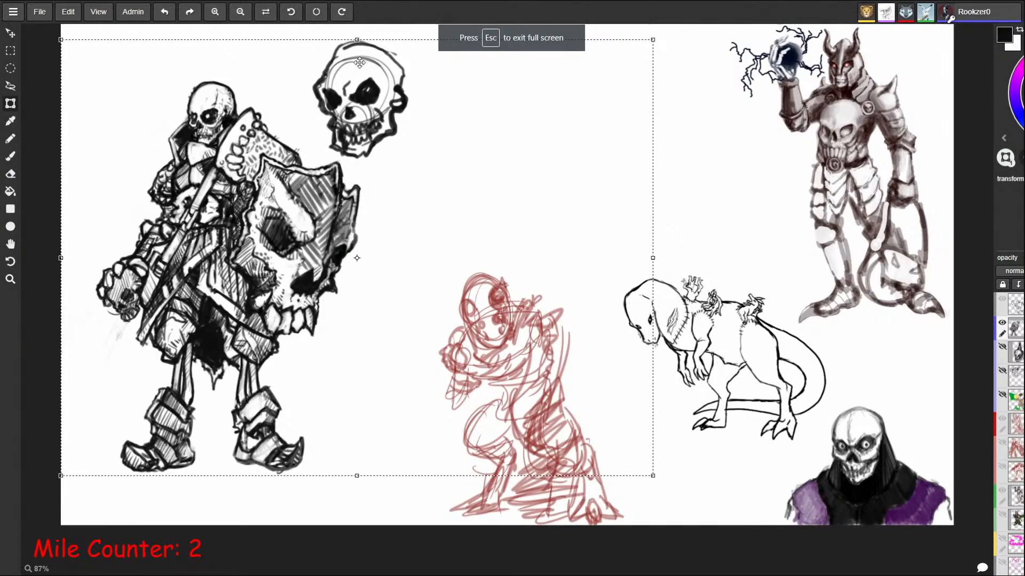
{"action": "key", "text": "b"}
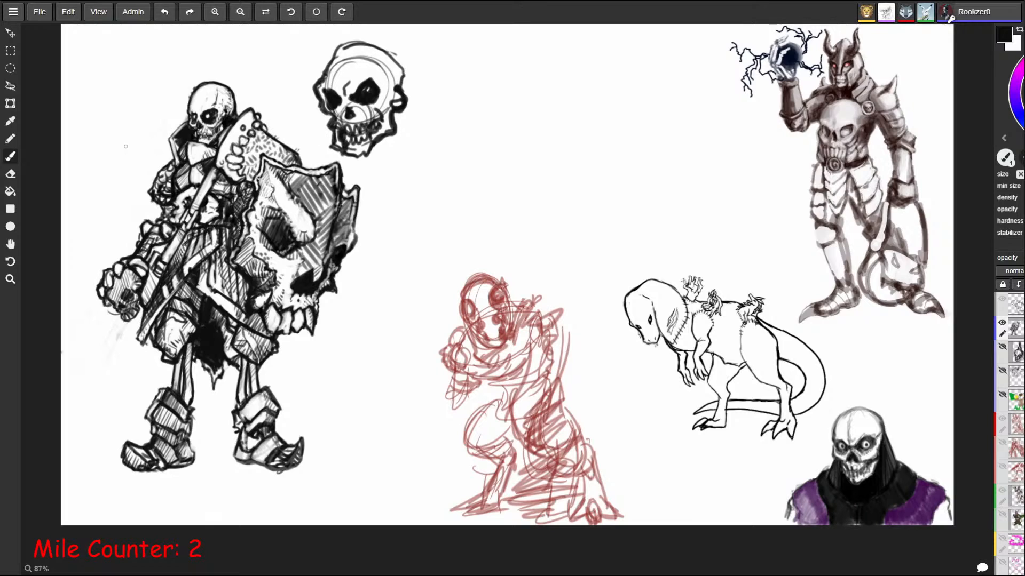
Step: Add a new layer above the warrior drawing and set the brush color to red ff2300
{"action": "left_click", "coordinate": [1003, 138]}
{"action": "left_click", "coordinate": [1015, 271]}
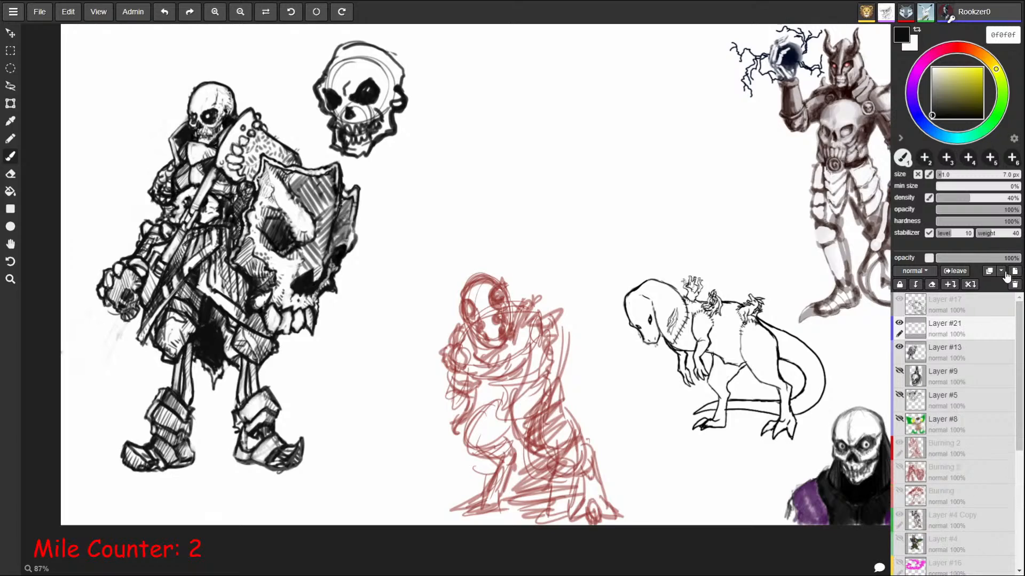
{"action": "left_click", "coordinate": [964, 49]}
{"action": "left_click", "coordinate": [982, 68]}
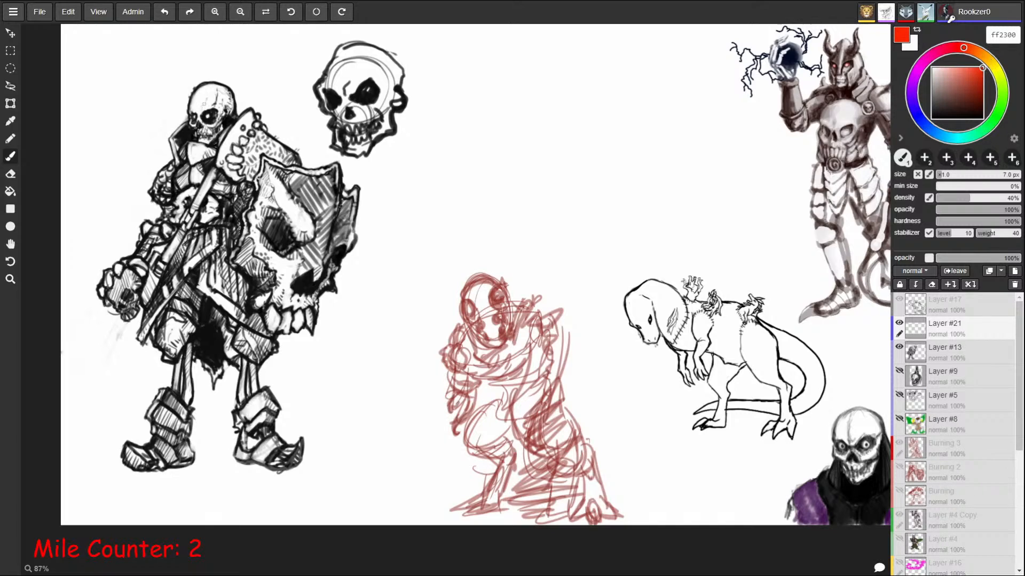
Step: Sketch a red construction figure over the warrior: head and ribcage ovals, spine, diamond-shaped pelvis and leg lines
{"action": "mouse_move", "coordinate": [209, 81]}
{"action": "left_mouse_down"}
{"action": "mouse_move", "coordinate": [203, 143]}
{"action": "mouse_move", "coordinate": [212, 81]}
{"action": "left_mouse_up"}
{"action": "mouse_move", "coordinate": [199, 155]}
{"action": "left_mouse_down"}
{"action": "mouse_move", "coordinate": [217, 235]}
{"action": "mouse_move", "coordinate": [206, 152]}
{"action": "left_mouse_up"}
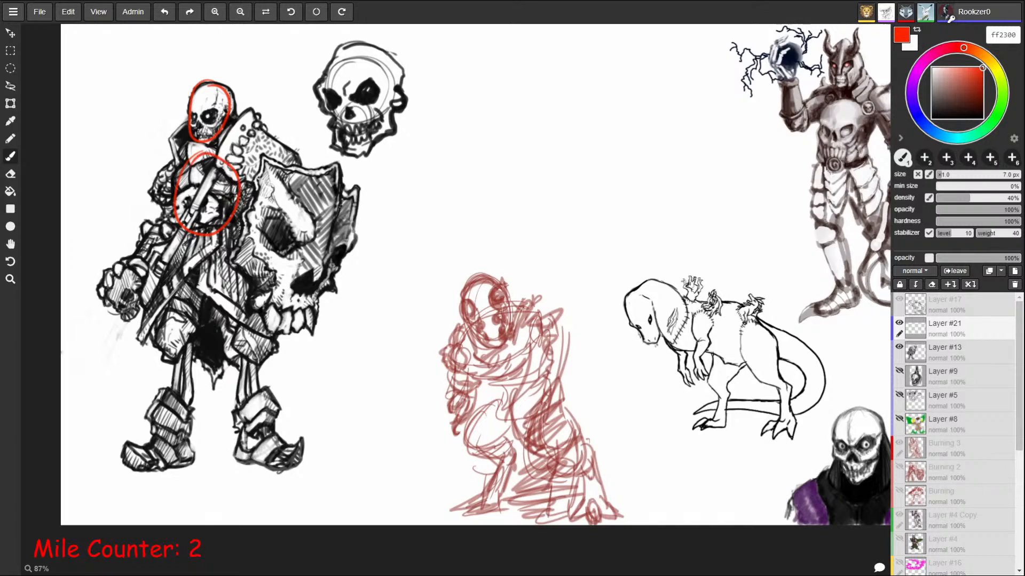
{"action": "mouse_move", "coordinate": [219, 230]}
{"action": "left_mouse_down"}
{"action": "mouse_move", "coordinate": [192, 242]}
{"action": "mouse_move", "coordinate": [217, 243]}
{"action": "mouse_move", "coordinate": [198, 290]}
{"action": "mouse_move", "coordinate": [179, 271]}
{"action": "mouse_move", "coordinate": [183, 344]}
{"action": "left_mouse_up"}
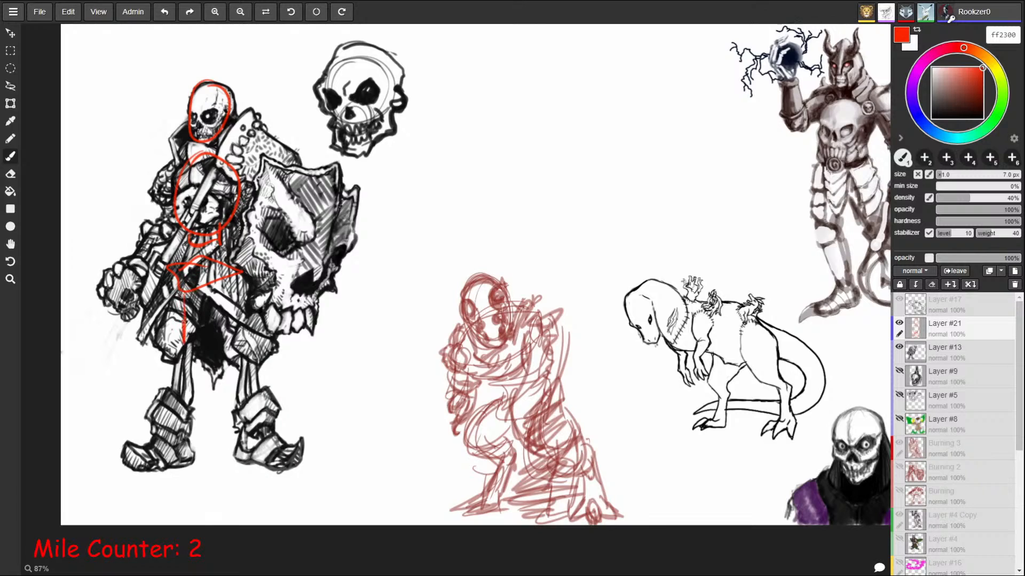
{"action": "left_click_drag", "start_coordinate": [233, 292], "coordinate": [234, 324]}
{"action": "left_click_drag", "start_coordinate": [181, 352], "coordinate": [179, 411]}
{"action": "left_click_drag", "start_coordinate": [241, 347], "coordinate": [250, 403]}
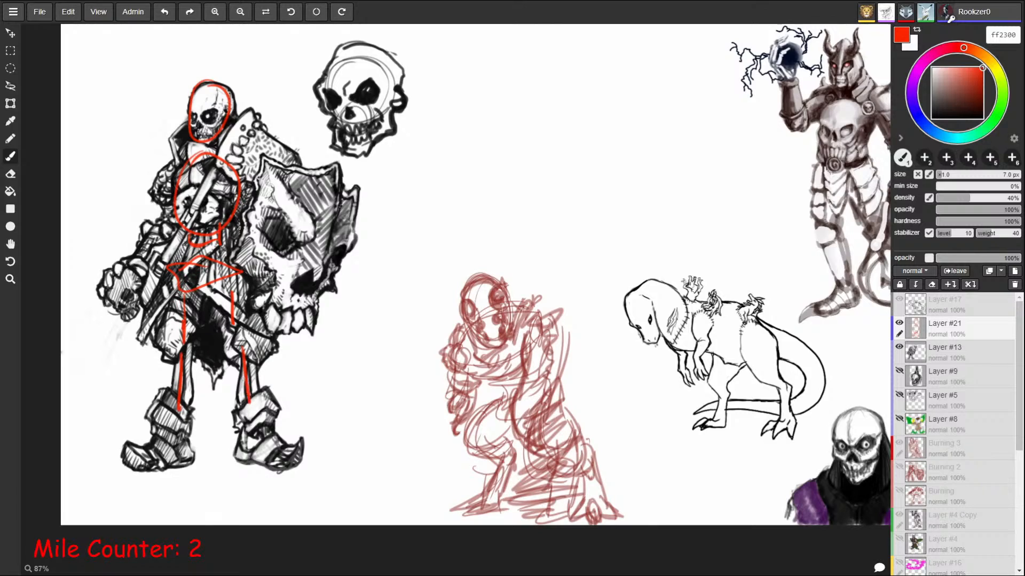
Step: Undo all the red construction strokes over the warrior
{"action": "key", "text": "ctrl+z"}
{"action": "key", "text": "ctrl+z"}
{"action": "key", "text": "ctrl+z"}
{"action": "key", "text": "ctrl+z"}
{"action": "key", "text": "ctrl+z"}
{"action": "key", "text": "ctrl+z"}
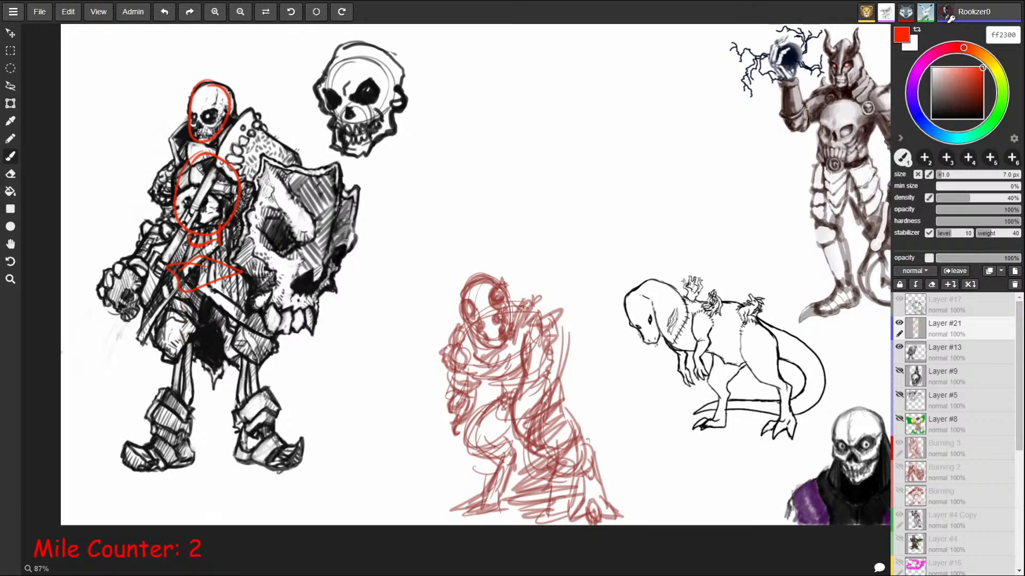
{"action": "key", "text": "ctrl+z"}
{"action": "key", "text": "ctrl+z"}
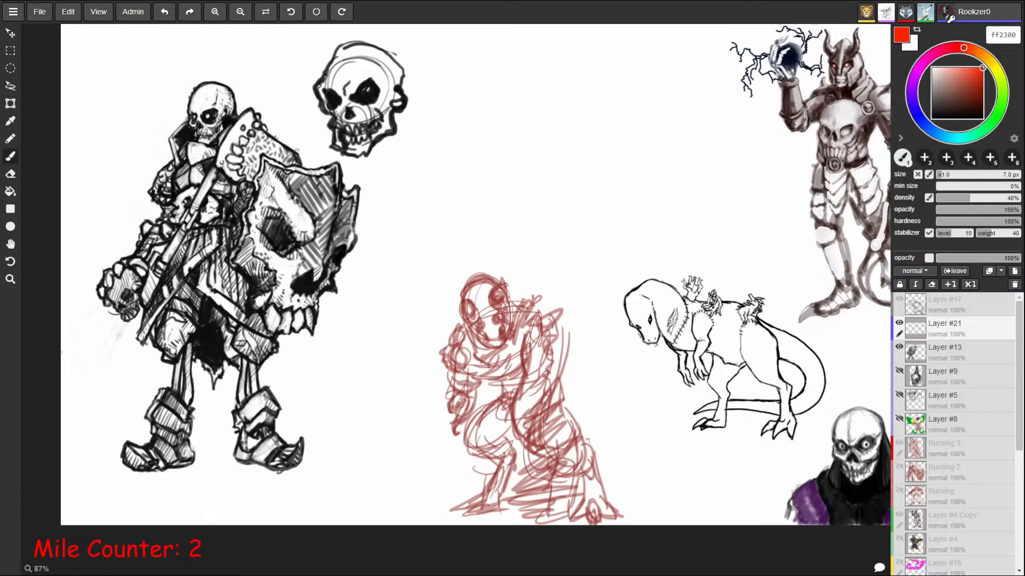
Step: Shift the warrior and large skull drawing on Layer #13 slightly down and to the right
{"action": "key", "text": "v"}
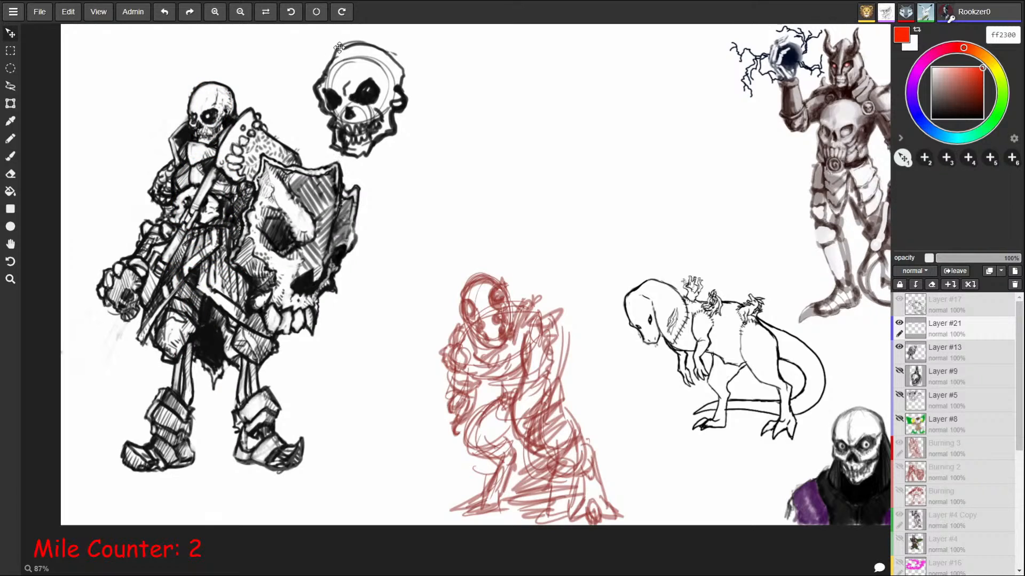
{"action": "left_click", "coordinate": [970, 350]}
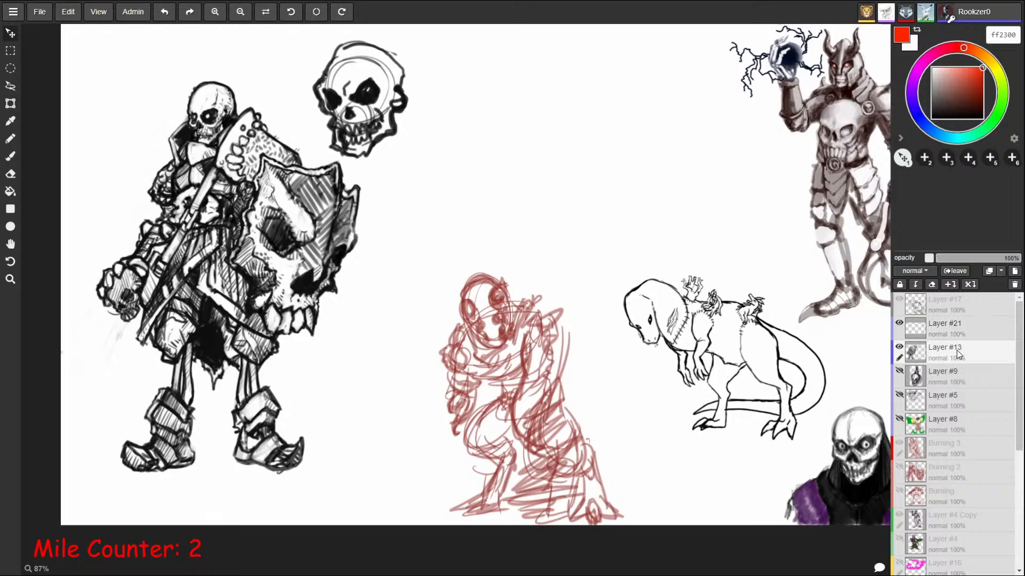
{"action": "left_click_drag", "start_coordinate": [352, 37], "coordinate": [321, 72]}
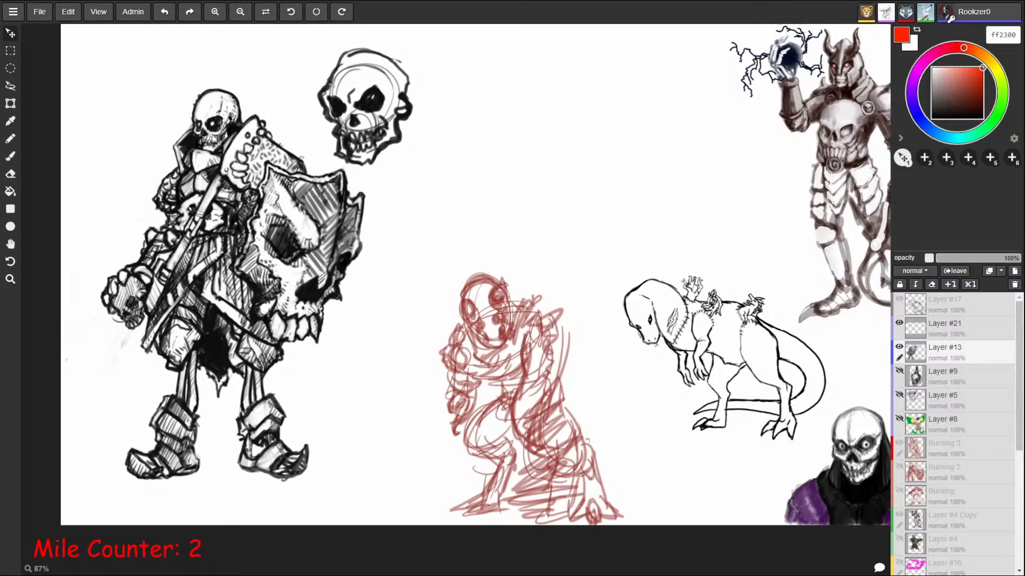
Step: Return to the brush and enlarge it to 30 px
{"action": "key", "text": "b"}
{"action": "key", "text": "]"}
{"action": "key", "text": "]"}
{"action": "key", "text": "]"}
{"action": "key", "text": "]"}
{"action": "key", "text": "]"}
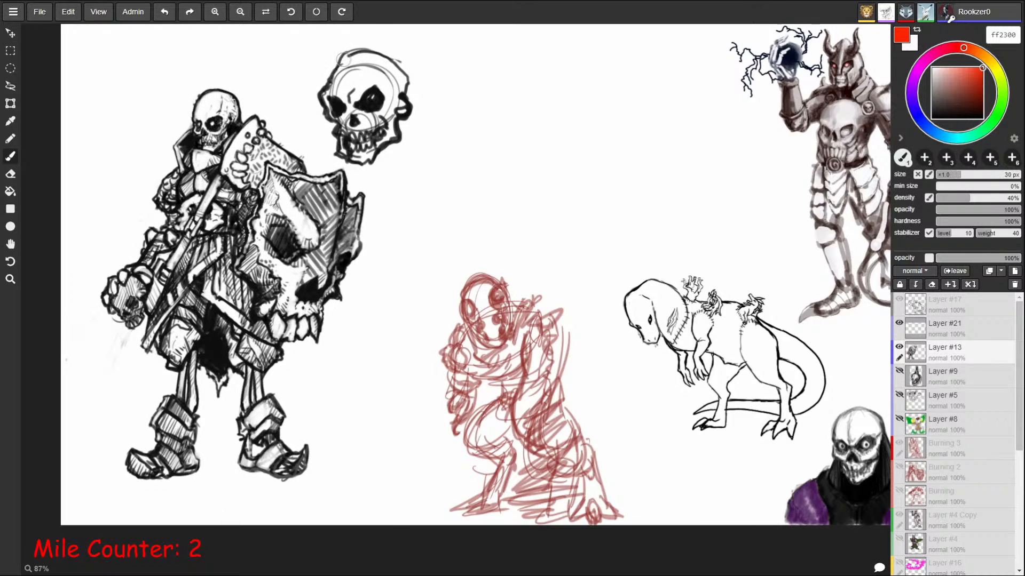
Step: Erase the large skull study beside the warrior and move the warrior drawing up and slightly to the right
{"action": "mouse_move", "coordinate": [348, 58]}
{"action": "right_mouse_down"}
{"action": "mouse_move", "coordinate": [328, 100]}
{"action": "mouse_move", "coordinate": [341, 113]}
{"action": "mouse_move", "coordinate": [344, 143]}
{"action": "mouse_move", "coordinate": [362, 99]}
{"action": "mouse_move", "coordinate": [337, 115]}
{"action": "mouse_move", "coordinate": [335, 154]}
{"action": "right_mouse_up"}
{"action": "key", "text": "]"}
{"action": "key", "text": "]"}
{"action": "key", "text": "e"}
{"action": "mouse_move", "coordinate": [343, 144]}
{"action": "left_mouse_down"}
{"action": "mouse_move", "coordinate": [382, 128]}
{"action": "mouse_move", "coordinate": [378, 101]}
{"action": "left_mouse_up"}
{"action": "key", "text": "b"}
{"action": "mouse_move", "coordinate": [377, 96]}
{"action": "right_mouse_down"}
{"action": "mouse_move", "coordinate": [343, 85]}
{"action": "mouse_move", "coordinate": [373, 154]}
{"action": "mouse_move", "coordinate": [385, 136]}
{"action": "right_mouse_up"}
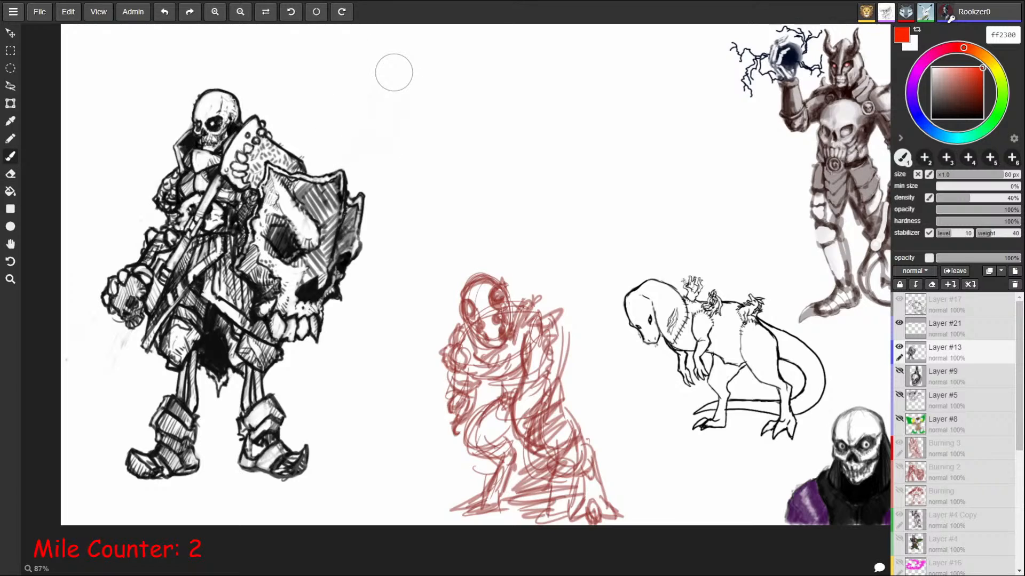
{"action": "left_click", "coordinate": [11, 35]}
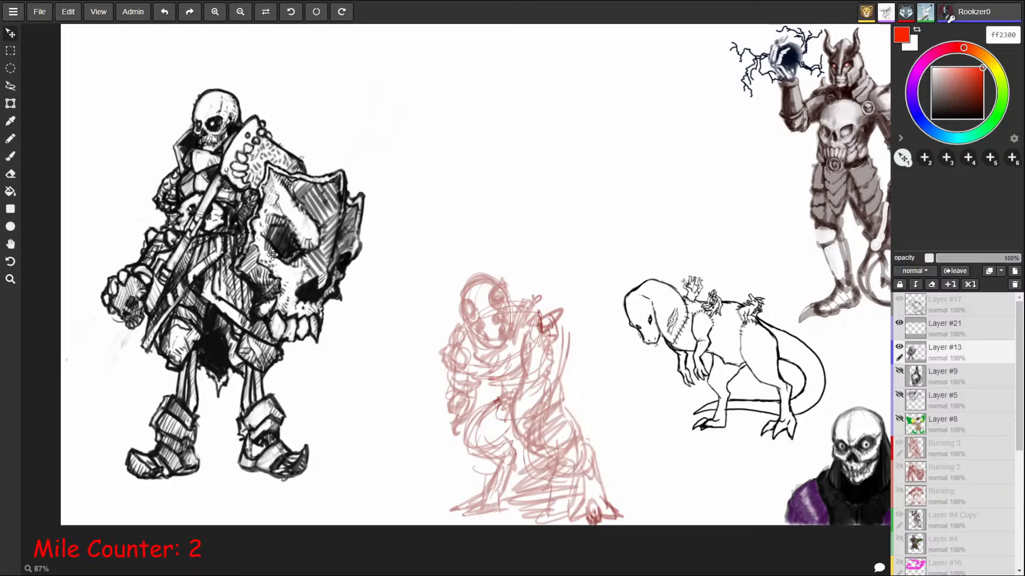
{"action": "left_click_drag", "start_coordinate": [278, 249], "coordinate": [296, 198]}
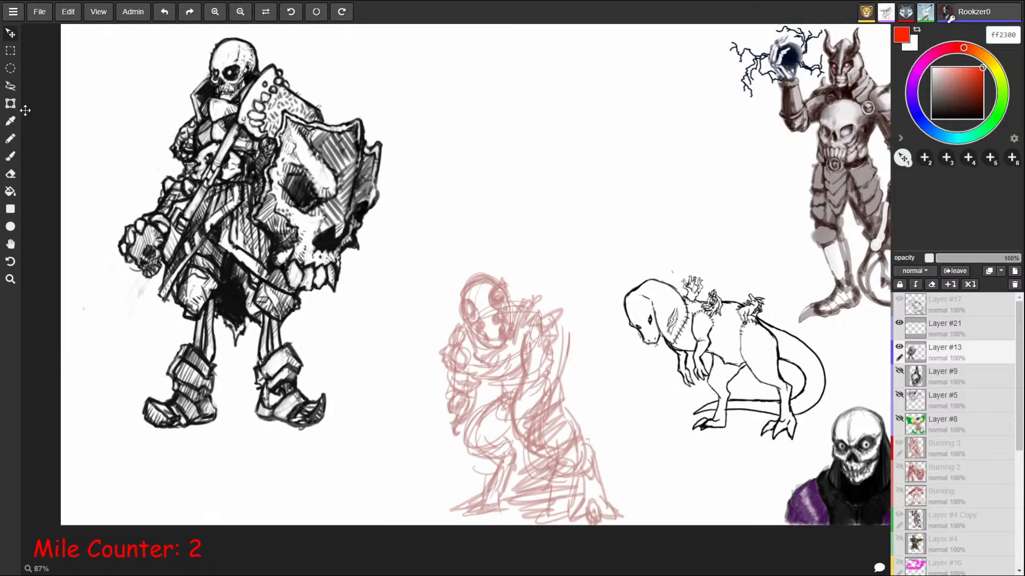
Step: Lasso the warrior's legs and lower skirt, move them straight down away from the torso, and clear the selection
{"action": "left_click", "coordinate": [10, 85]}
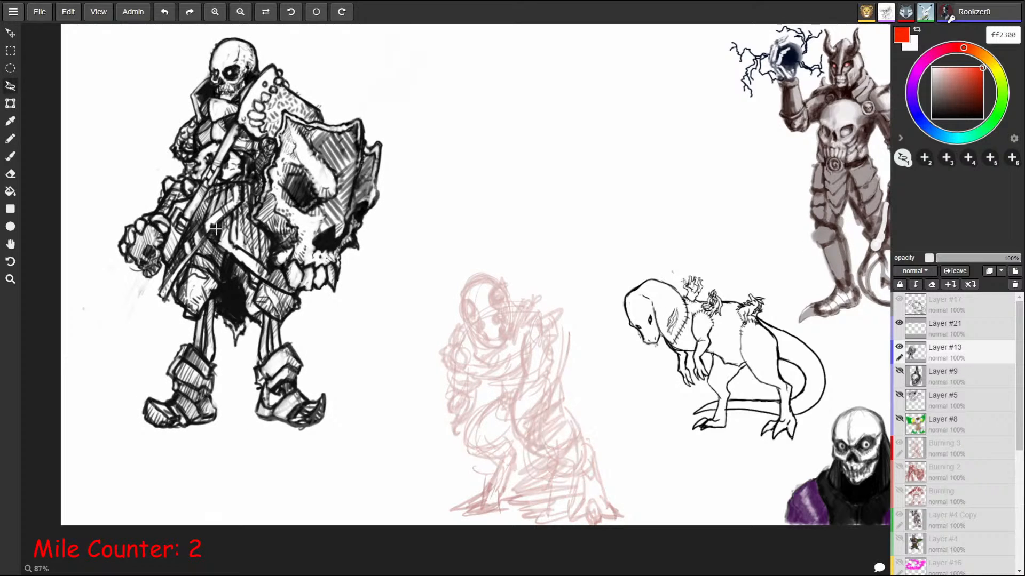
{"action": "mouse_move", "coordinate": [220, 223]}
{"action": "left_mouse_down"}
{"action": "mouse_move", "coordinate": [168, 287]}
{"action": "mouse_move", "coordinate": [187, 457]}
{"action": "mouse_move", "coordinate": [360, 373]}
{"action": "mouse_move", "coordinate": [305, 297]}
{"action": "mouse_move", "coordinate": [226, 261]}
{"action": "left_mouse_up"}
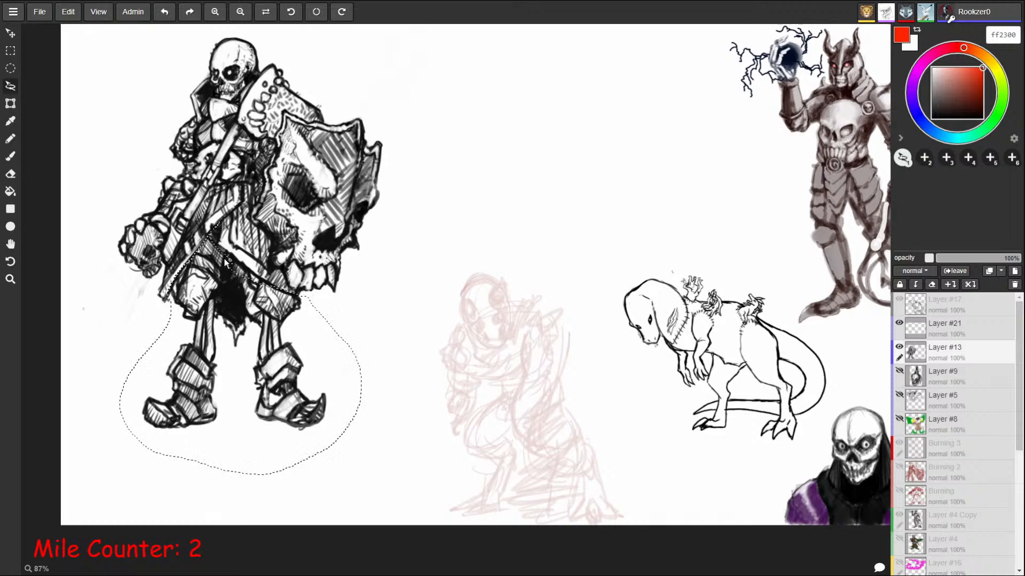
{"action": "key", "text": "super"}
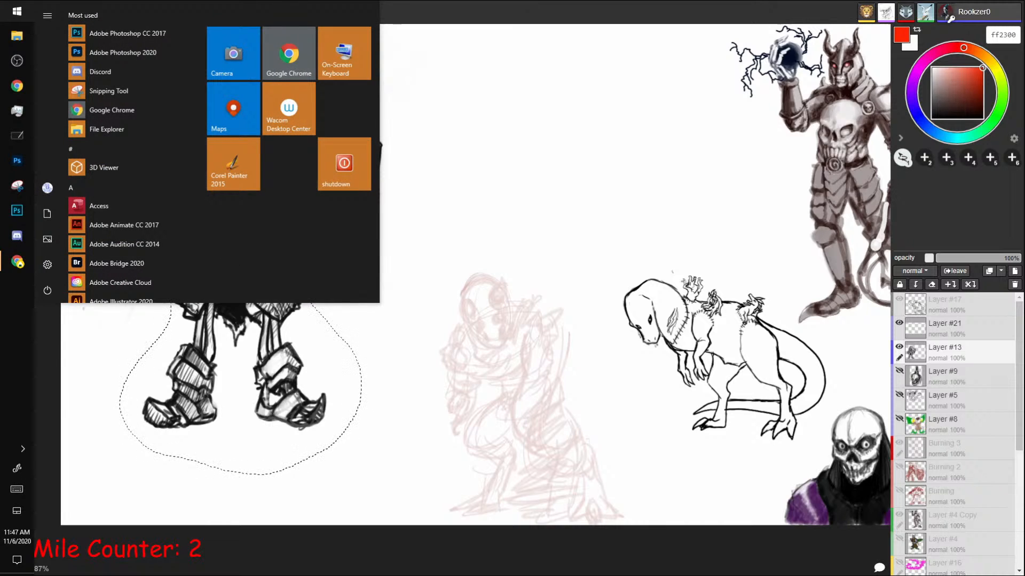
{"action": "key", "text": "super"}
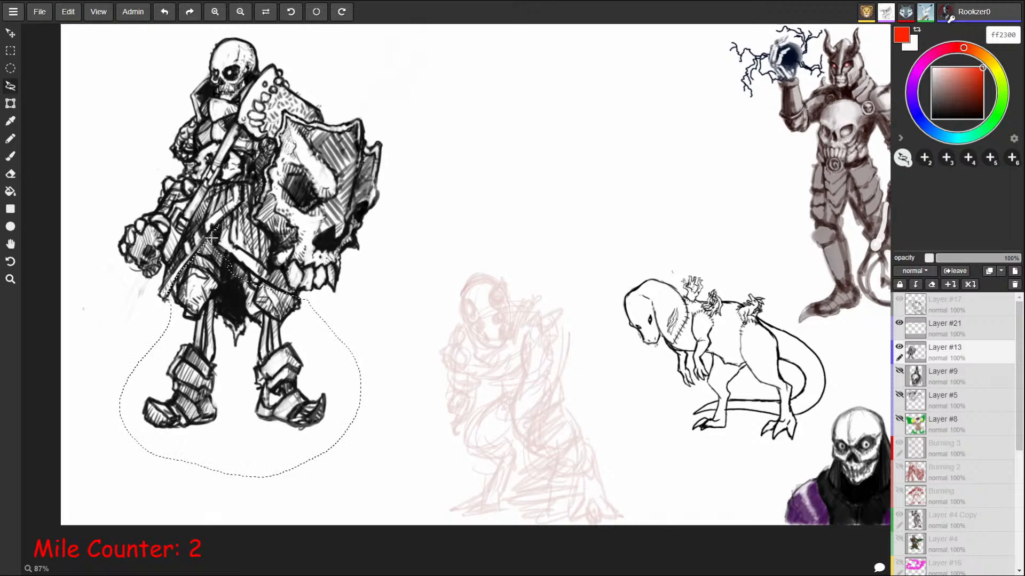
{"action": "mouse_move", "coordinate": [212, 239]}
{"action": "left_mouse_down"}
{"action": "mouse_move", "coordinate": [291, 293]}
{"action": "mouse_move", "coordinate": [359, 373]}
{"action": "mouse_move", "coordinate": [137, 475]}
{"action": "mouse_move", "coordinate": [102, 405]}
{"action": "mouse_move", "coordinate": [170, 295]}
{"action": "left_mouse_up"}
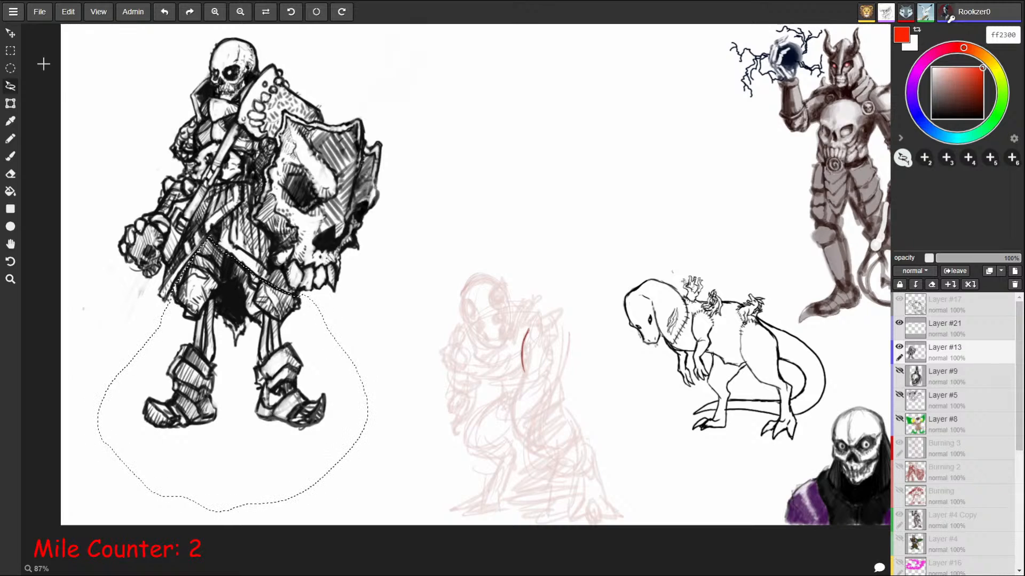
{"action": "left_click", "coordinate": [10, 33]}
{"action": "mouse_move", "coordinate": [277, 347]}
{"action": "left_mouse_down"}
{"action": "mouse_move", "coordinate": [273, 420]}
{"action": "mouse_move", "coordinate": [301, 426]}
{"action": "left_mouse_up"}
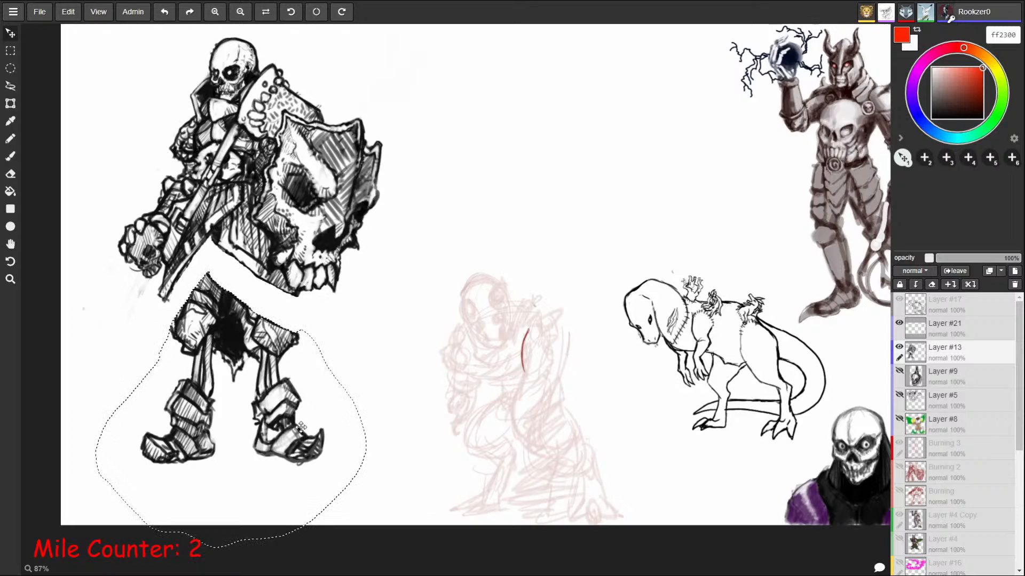
{"action": "key", "text": "b"}
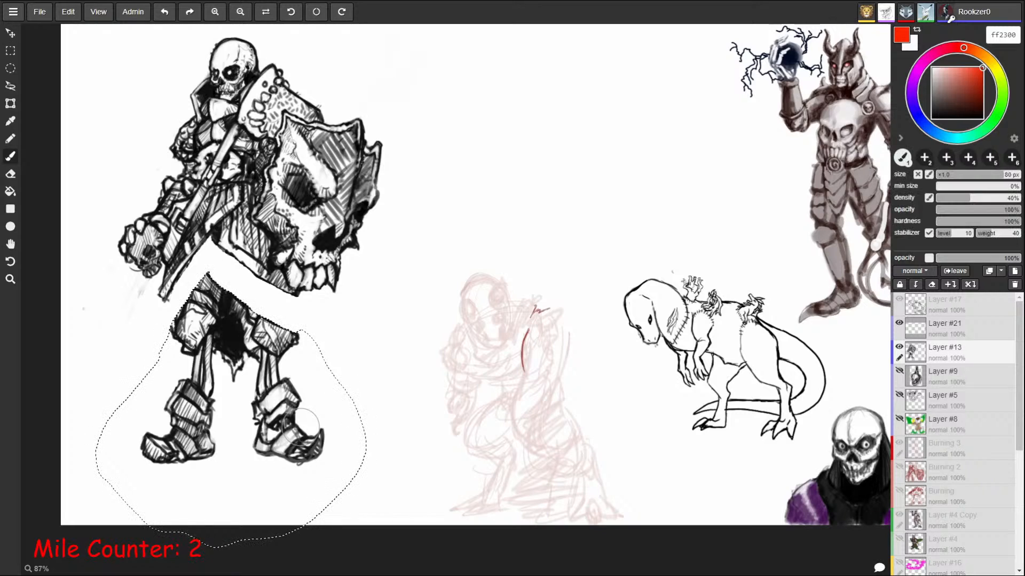
{"action": "key", "text": "ctrl+d"}
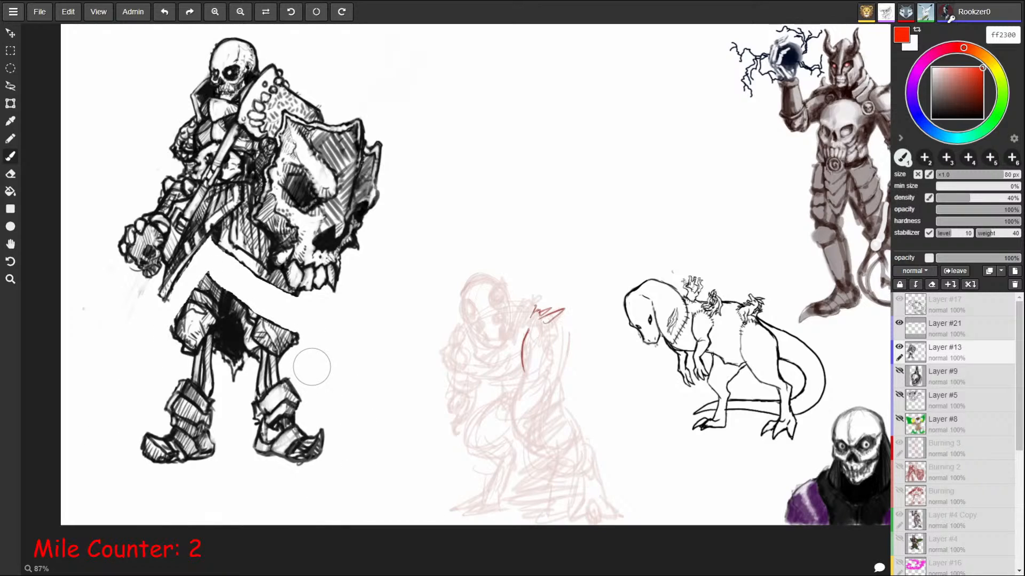
Step: Ink cloth outlines bridging the gap between the torso and the sword-side thigh, using a black 5 px brush
{"action": "key", "text": "bracketleft"}
{"action": "key", "text": "bracketleft"}
{"action": "key", "text": "bracketleft"}
{"action": "key", "text": "bracketleft"}
{"action": "key", "text": "bracketleft"}
{"action": "key", "text": "bracketleft"}
{"action": "key", "text": "bracketleft"}
{"action": "key", "text": "bracketleft"}
{"action": "key", "text": "bracketleft"}
{"action": "key", "text": "bracketleft"}
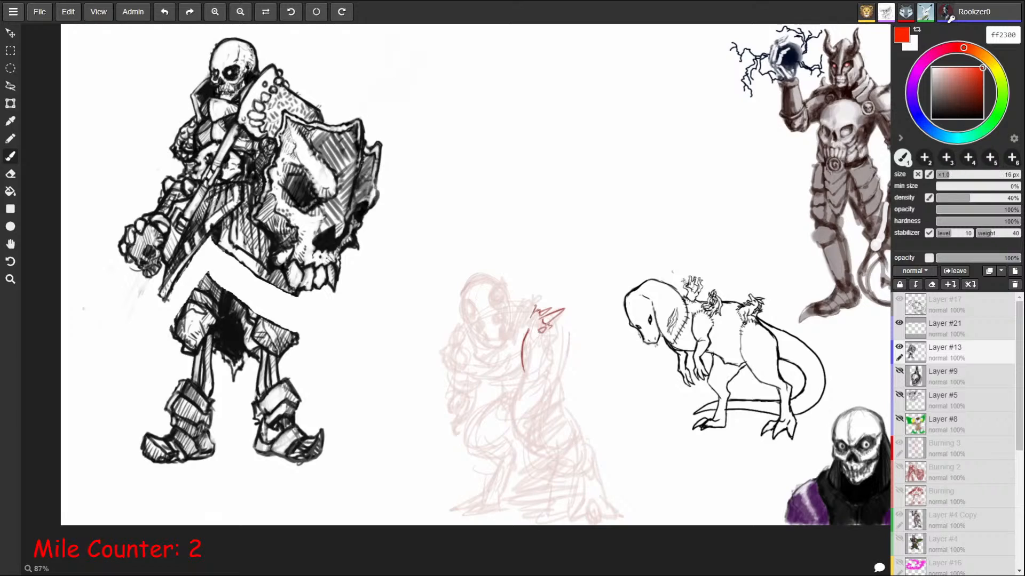
{"action": "key", "text": "bracketleft"}
{"action": "key", "text": "bracketleft"}
{"action": "key", "text": "bracketleft"}
{"action": "key", "text": "bracketleft"}
{"action": "key", "text": "bracketleft"}
{"action": "left_click_drag", "start_coordinate": [173, 319], "coordinate": [175, 322]}
{"action": "left_click_drag", "start_coordinate": [940, 68], "coordinate": [1000, 131]}
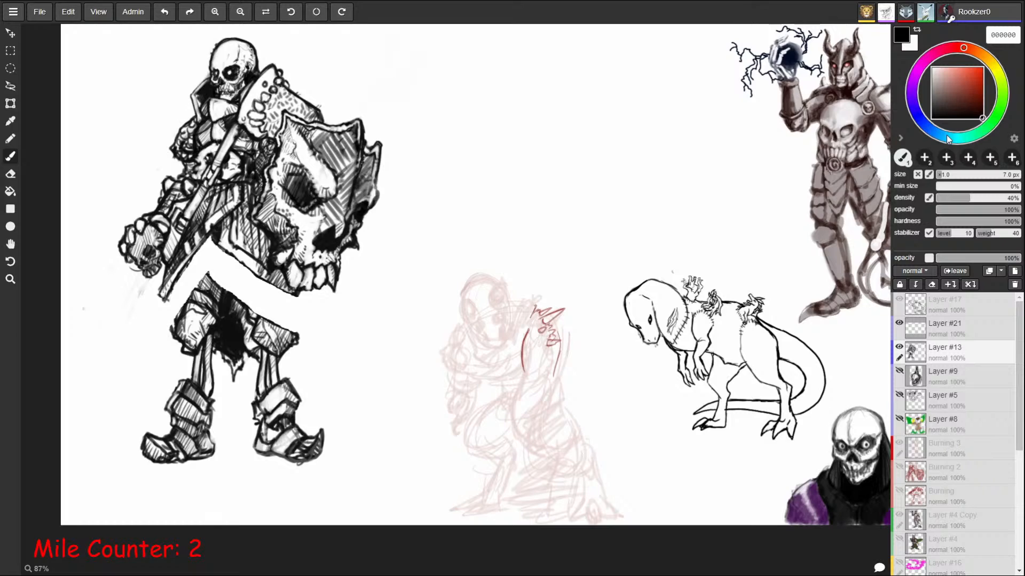
{"action": "key", "text": "bracketleft"}
{"action": "key", "text": "bracketleft"}
{"action": "key", "text": "bracketleft"}
{"action": "mouse_move", "coordinate": [174, 318]}
{"action": "left_mouse_down"}
{"action": "mouse_move", "coordinate": [181, 292]}
{"action": "mouse_move", "coordinate": [200, 279]}
{"action": "left_mouse_up"}
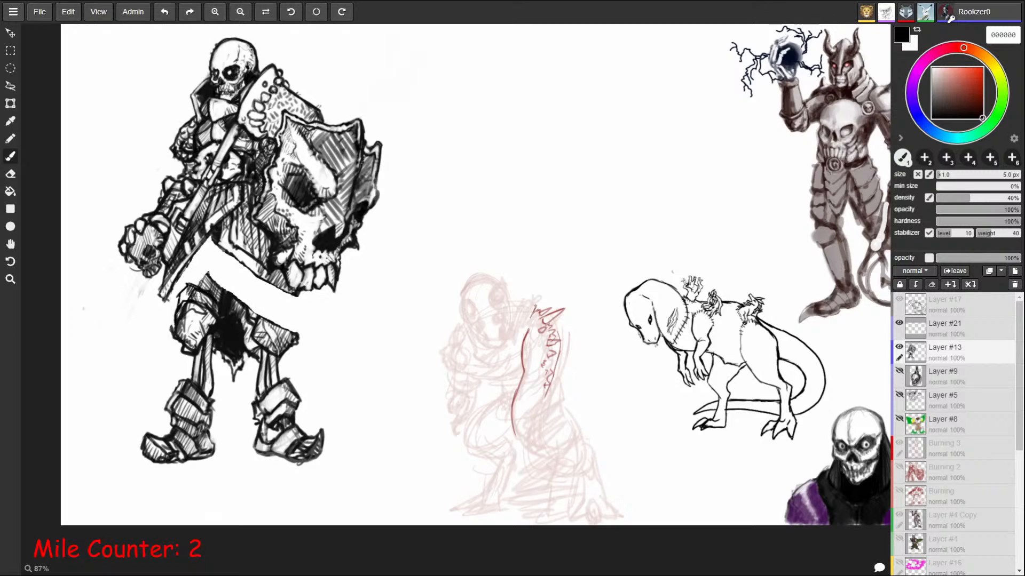
{"action": "mouse_move", "coordinate": [173, 300]}
{"action": "left_mouse_down"}
{"action": "mouse_move", "coordinate": [184, 268]}
{"action": "mouse_move", "coordinate": [216, 281]}
{"action": "mouse_move", "coordinate": [211, 275]}
{"action": "left_mouse_up"}
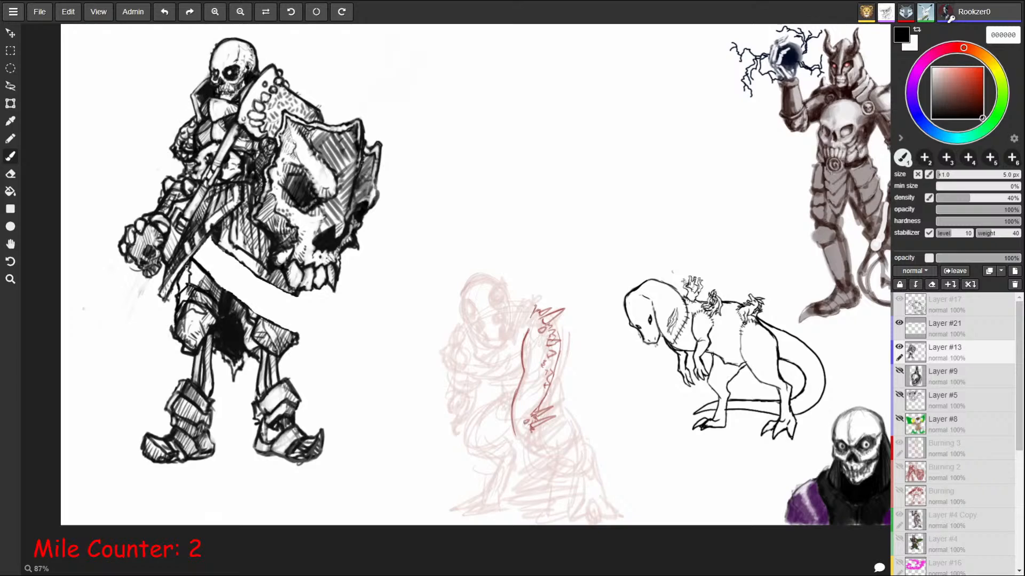
{"action": "left_click_drag", "start_coordinate": [196, 262], "coordinate": [197, 303]}
{"action": "mouse_move", "coordinate": [213, 292]}
{"action": "left_mouse_down"}
{"action": "mouse_move", "coordinate": [202, 304]}
{"action": "mouse_move", "coordinate": [215, 292]}
{"action": "left_mouse_up"}
{"action": "mouse_move", "coordinate": [224, 290]}
{"action": "left_mouse_down"}
{"action": "mouse_move", "coordinate": [216, 303]}
{"action": "mouse_move", "coordinate": [222, 263]}
{"action": "mouse_move", "coordinate": [203, 251]}
{"action": "mouse_move", "coordinate": [200, 268]}
{"action": "mouse_move", "coordinate": [218, 295]}
{"action": "mouse_move", "coordinate": [247, 267]}
{"action": "mouse_move", "coordinate": [211, 289]}
{"action": "mouse_move", "coordinate": [203, 281]}
{"action": "left_mouse_up"}
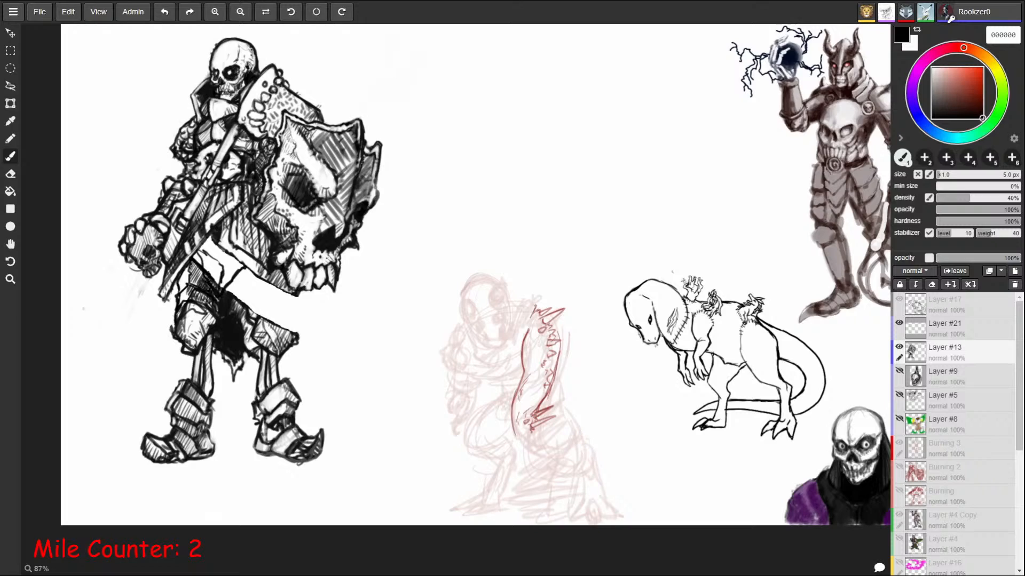
Step: Fill the upper part of the new cloth between waist and thigh with short diagonal hatching strokes
{"action": "left_click_drag", "start_coordinate": [208, 239], "coordinate": [196, 260]}
{"action": "left_click_drag", "start_coordinate": [214, 242], "coordinate": [199, 269]}
{"action": "left_click_drag", "start_coordinate": [218, 245], "coordinate": [204, 267]}
{"action": "left_click_drag", "start_coordinate": [212, 260], "coordinate": [208, 276]}
{"action": "mouse_move", "coordinate": [216, 265]}
{"action": "left_mouse_down"}
{"action": "mouse_move", "coordinate": [212, 274]}
{"action": "mouse_move", "coordinate": [213, 263]}
{"action": "left_mouse_up"}
{"action": "left_click_drag", "start_coordinate": [222, 253], "coordinate": [216, 262]}
{"action": "left_click_drag", "start_coordinate": [227, 254], "coordinate": [215, 268]}
{"action": "left_click_drag", "start_coordinate": [220, 252], "coordinate": [208, 261]}
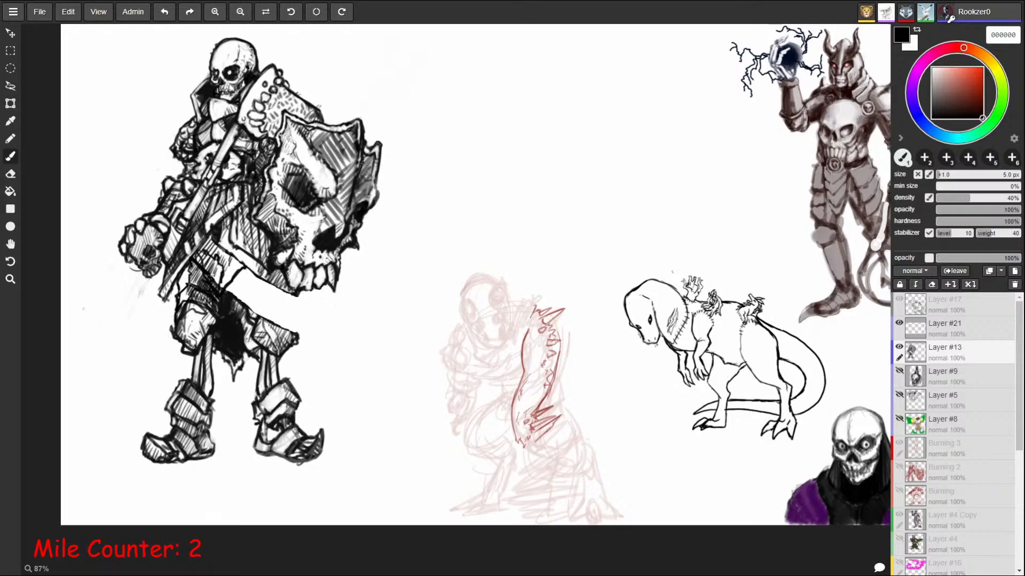
Step: Draw long tattered cloth strips trailing from the hip below the shield, and reinforce the waist and shin lines with a 7 px brush
{"action": "mouse_move", "coordinate": [215, 289]}
{"action": "left_mouse_down"}
{"action": "mouse_move", "coordinate": [213, 270]}
{"action": "mouse_move", "coordinate": [238, 293]}
{"action": "mouse_move", "coordinate": [328, 325]}
{"action": "mouse_move", "coordinate": [338, 342]}
{"action": "left_mouse_up"}
{"action": "left_click_drag", "start_coordinate": [314, 294], "coordinate": [342, 340]}
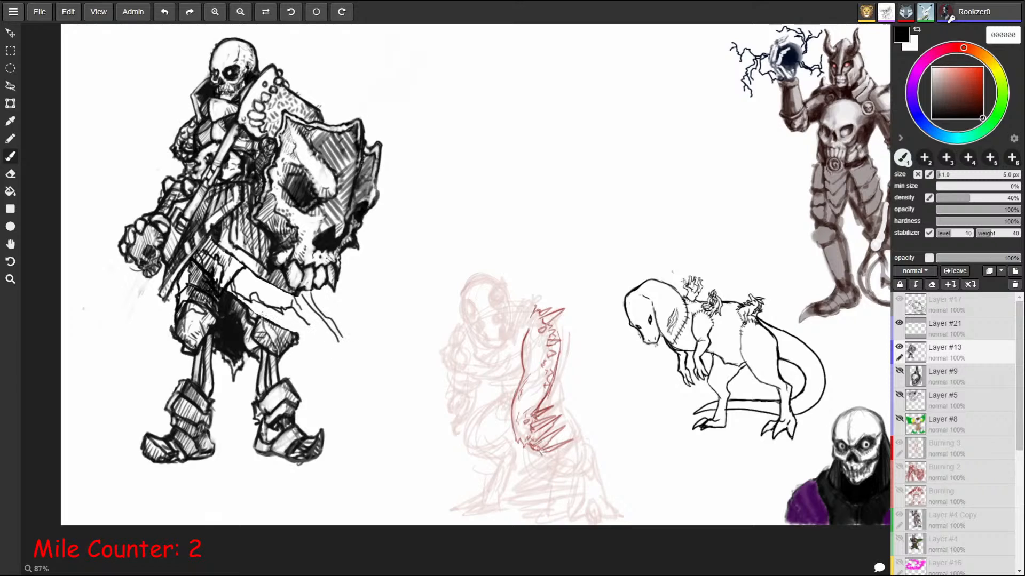
{"action": "left_click_drag", "start_coordinate": [267, 320], "coordinate": [352, 410]}
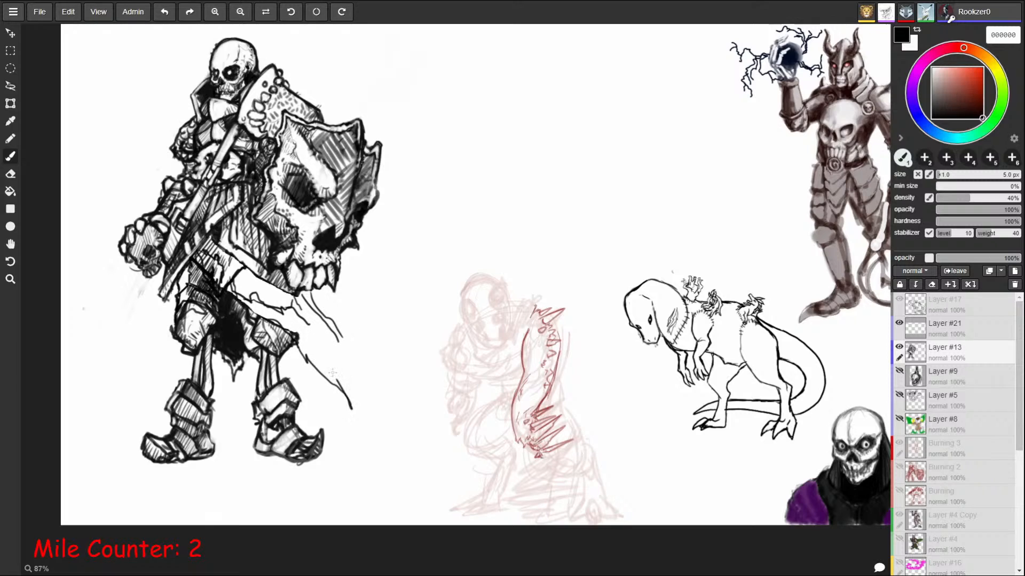
{"action": "left_click_drag", "start_coordinate": [306, 293], "coordinate": [363, 380]}
{"action": "mouse_move", "coordinate": [310, 341]}
{"action": "left_mouse_down"}
{"action": "mouse_move", "coordinate": [323, 369]}
{"action": "mouse_move", "coordinate": [320, 335]}
{"action": "mouse_move", "coordinate": [342, 359]}
{"action": "mouse_move", "coordinate": [327, 321]}
{"action": "left_mouse_up"}
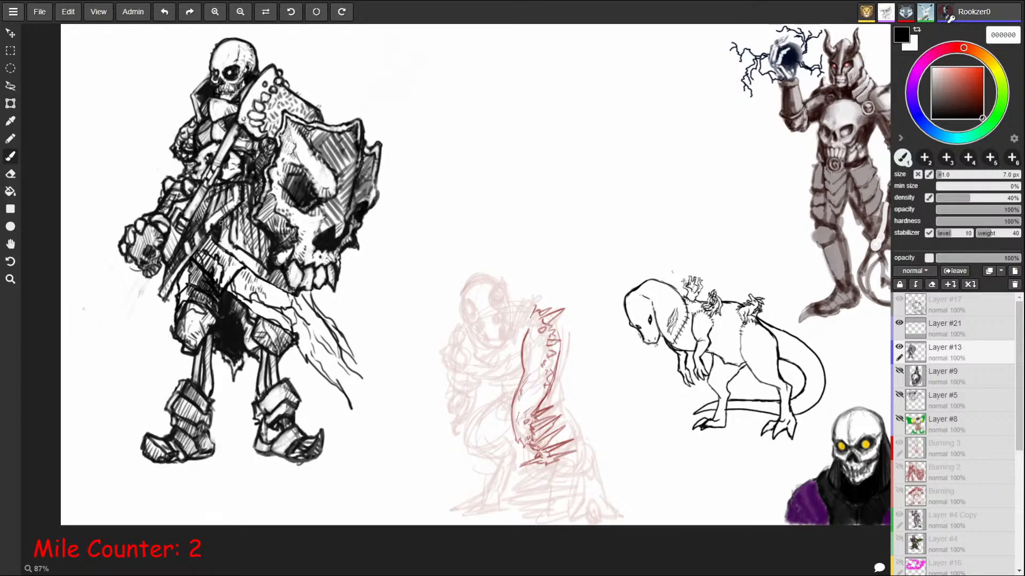
{"action": "mouse_move", "coordinate": [222, 224]}
{"action": "left_mouse_down"}
{"action": "mouse_move", "coordinate": [218, 246]}
{"action": "mouse_move", "coordinate": [243, 265]}
{"action": "left_mouse_up"}
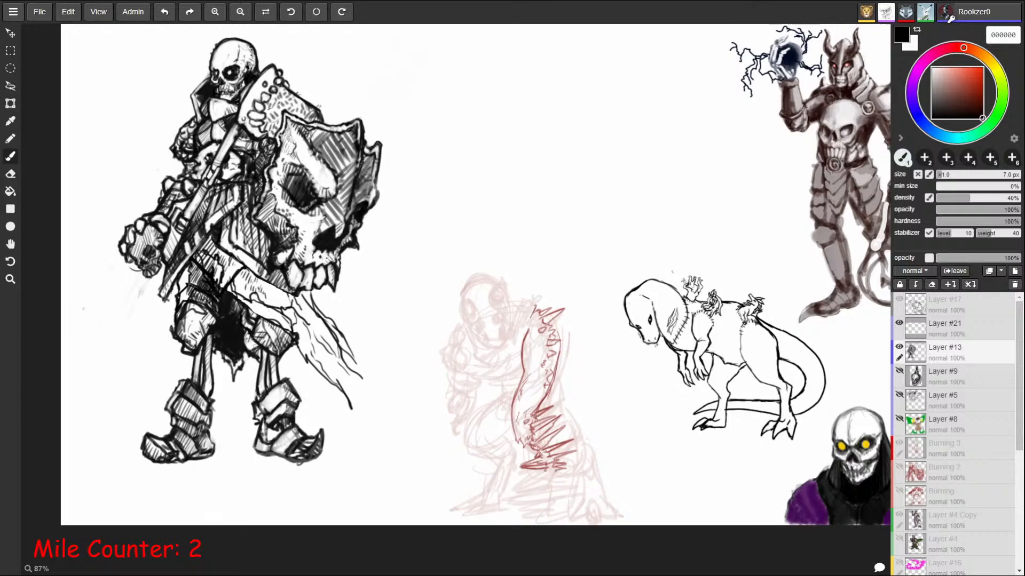
{"action": "left_click_drag", "start_coordinate": [257, 346], "coordinate": [260, 380]}
Step: Move the whole warrior drawing on Layer #13 slightly down and to the left
{"action": "scroll", "coordinate": [412, 311], "scroll_direction": "down", "scroll_amount": 3}
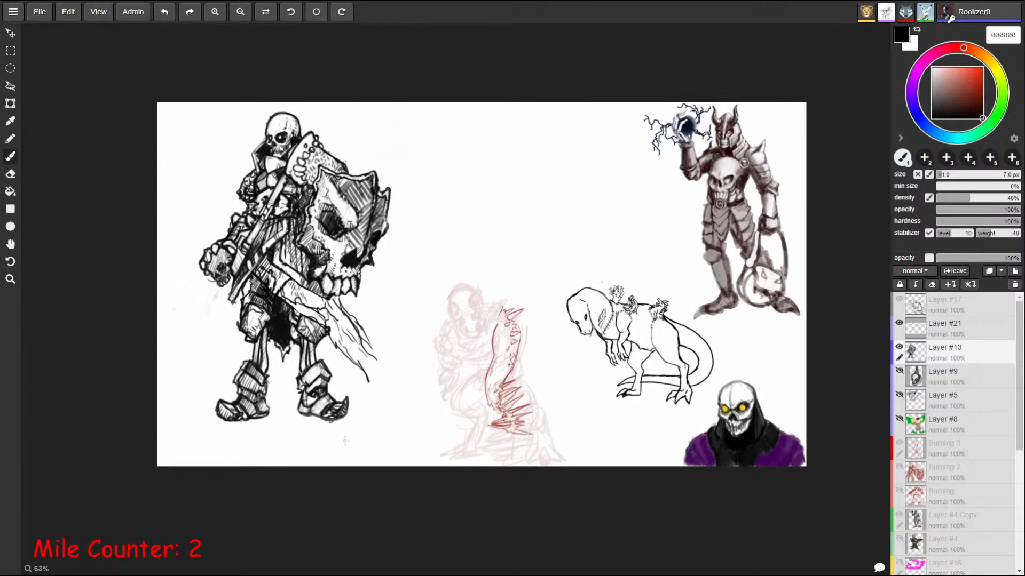
{"action": "key", "text": "v"}
{"action": "left_click_drag", "start_coordinate": [364, 271], "coordinate": [356, 283]}
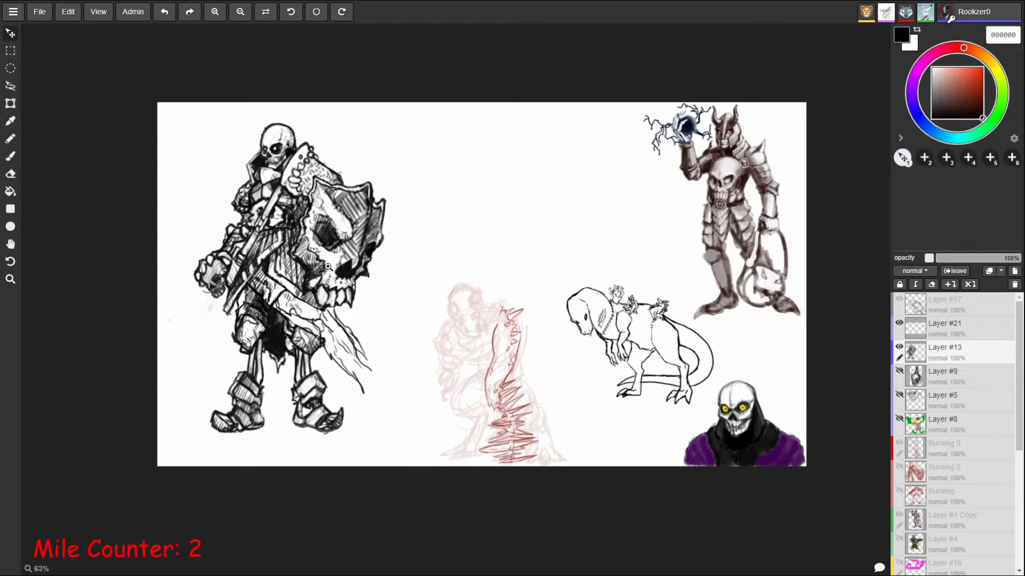
Step: Undo the trial strokes over the sword blade and the adjoining cloth
{"action": "key", "text": "z"}
{"action": "left_click", "coordinate": [304, 303]}
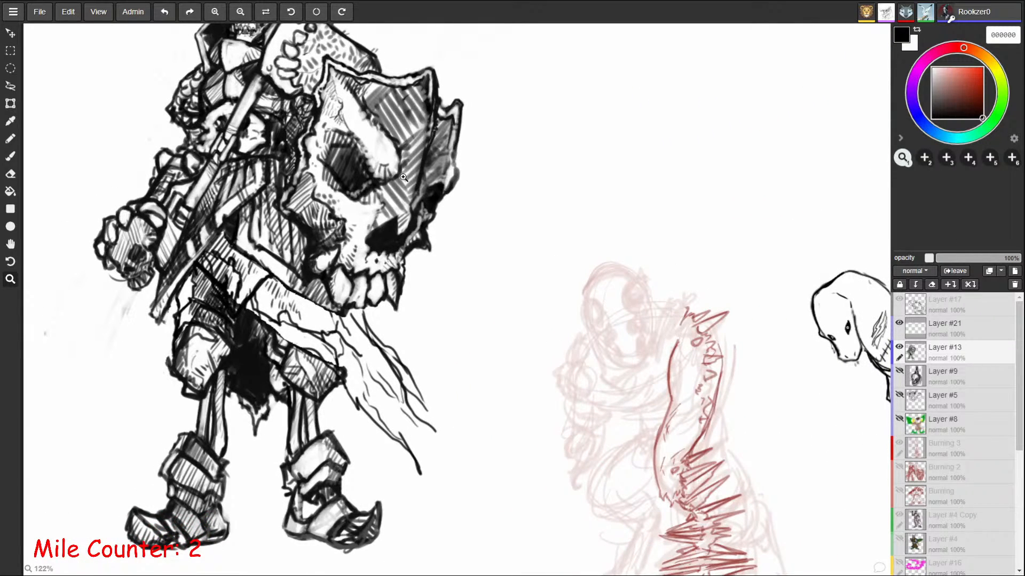
{"action": "key", "text": "b"}
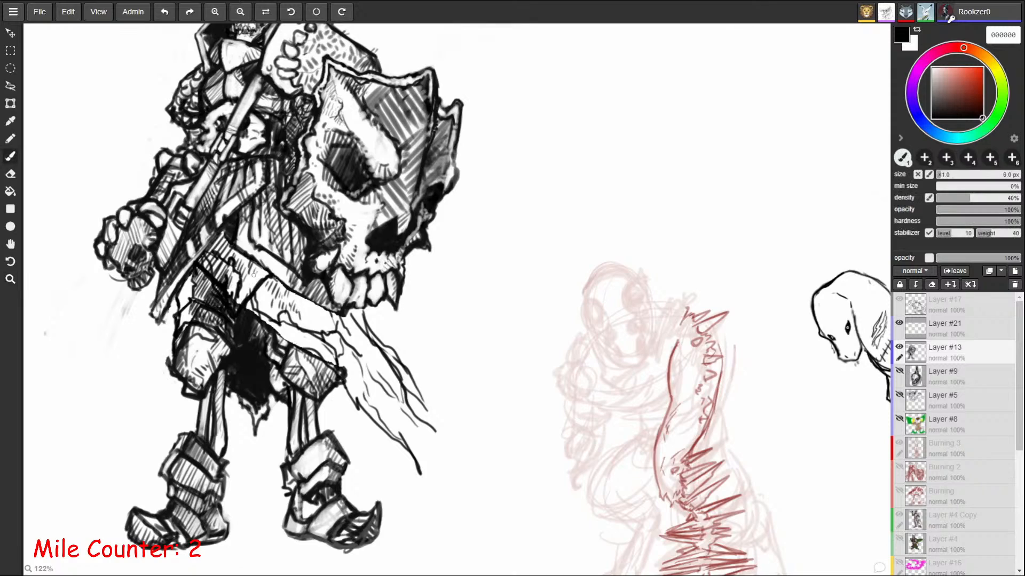
{"action": "key", "text": "bracketleft"}
{"action": "key", "text": "bracketleft"}
{"action": "key", "text": "ctrl+z"}
{"action": "key", "text": "ctrl+z"}
{"action": "key", "text": "ctrl+z"}
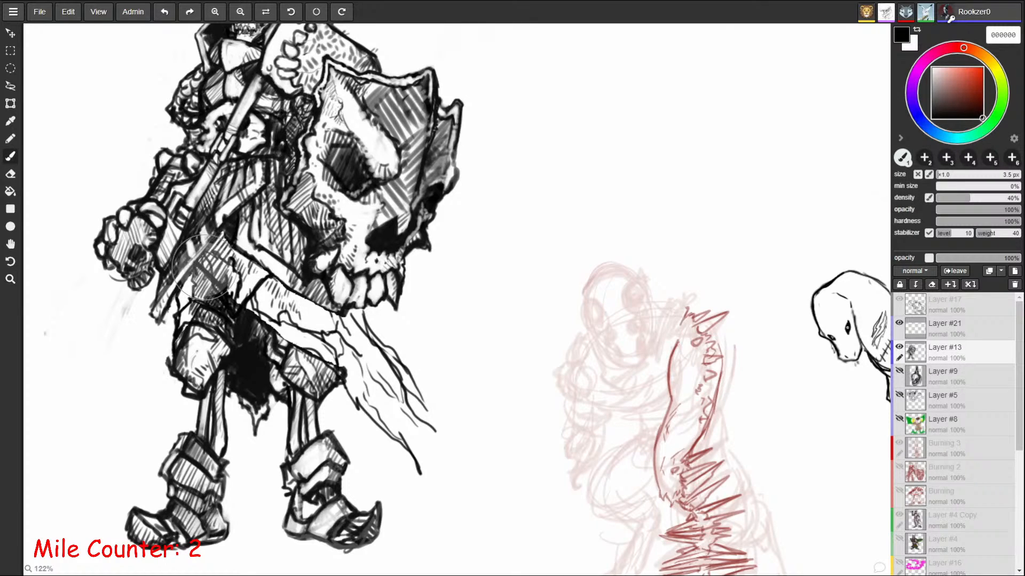
{"action": "key", "text": "ctrl+z"}
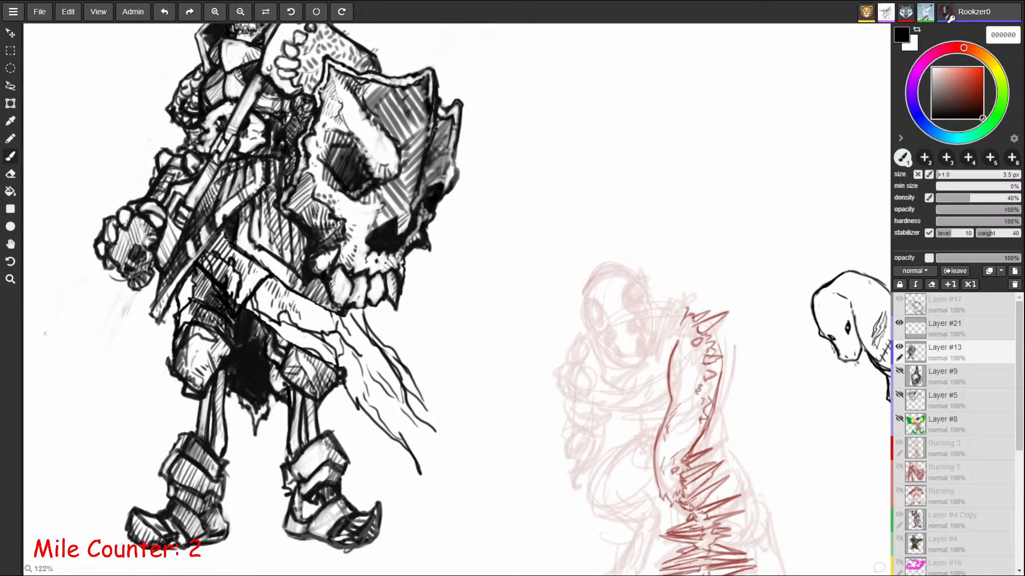
Step: Rework the cloth edge beside the sword with a 2.6 px brush and lighten the blade's shading at 12 px
{"action": "key", "text": "bracketleft"}
{"action": "key", "text": "bracketleft"}
{"action": "mouse_move", "coordinate": [181, 303]}
{"action": "left_mouse_down"}
{"action": "mouse_move", "coordinate": [159, 339]}
{"action": "mouse_move", "coordinate": [208, 215]}
{"action": "left_mouse_up"}
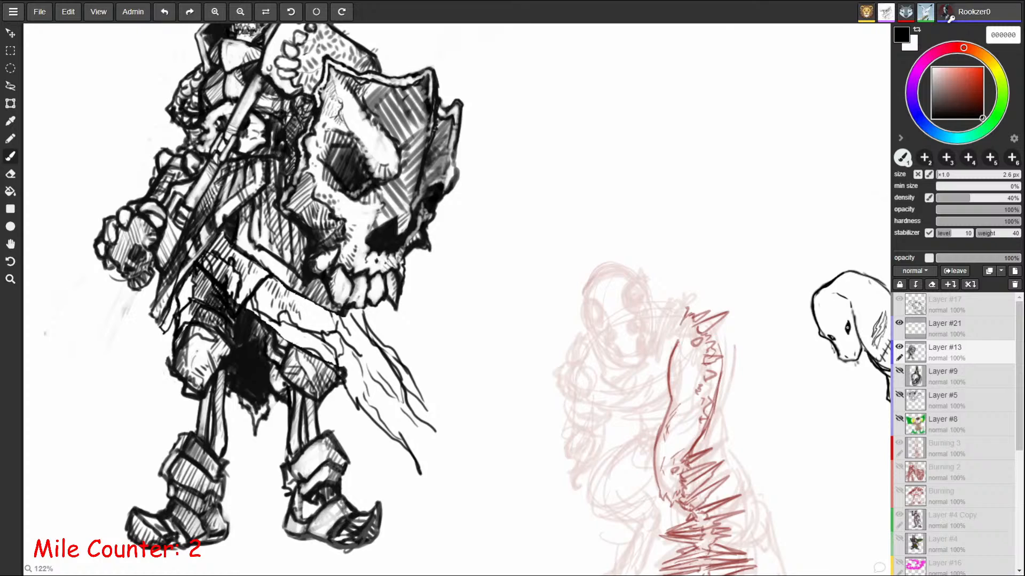
{"action": "key", "text": "bracketright"}
{"action": "key", "text": "bracketright"}
{"action": "key", "text": "bracketright"}
{"action": "left_click_drag", "start_coordinate": [186, 232], "coordinate": [137, 340]}
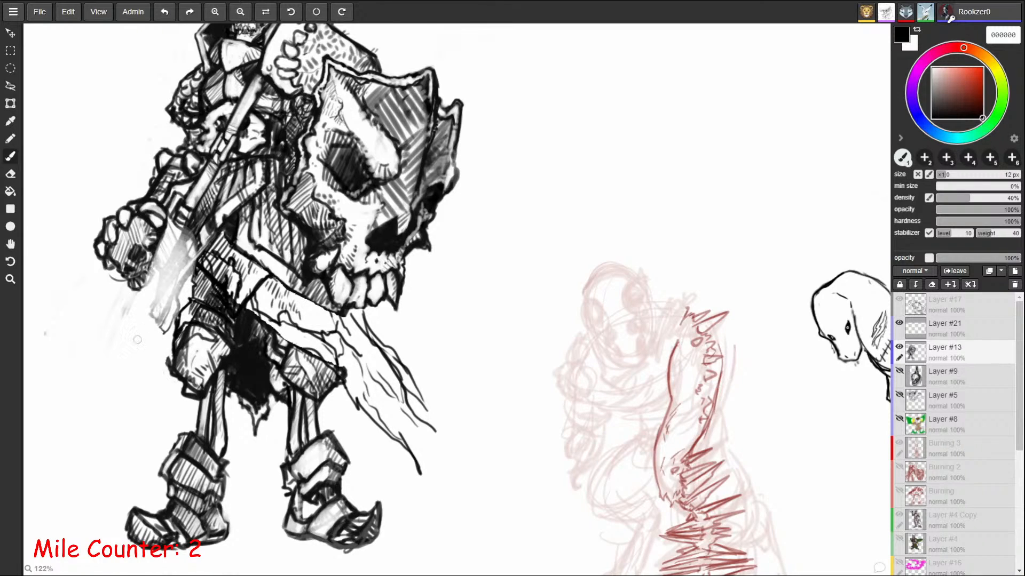
Step: Try to clear away the sword blade and neighbouring cloth lines below the hilt
{"action": "key", "text": "bracketleft"}
{"action": "key", "text": "bracketleft"}
{"action": "key", "text": "bracketleft"}
{"action": "key", "text": "bracketright"}
{"action": "mouse_move", "coordinate": [191, 227]}
{"action": "left_mouse_down"}
{"action": "mouse_move", "coordinate": [161, 337]}
{"action": "mouse_move", "coordinate": [208, 243]}
{"action": "mouse_move", "coordinate": [180, 285]}
{"action": "mouse_move", "coordinate": [187, 286]}
{"action": "mouse_move", "coordinate": [174, 314]}
{"action": "mouse_move", "coordinate": [178, 288]}
{"action": "left_mouse_up"}
{"action": "left_click_drag", "start_coordinate": [201, 224], "coordinate": [140, 341]}
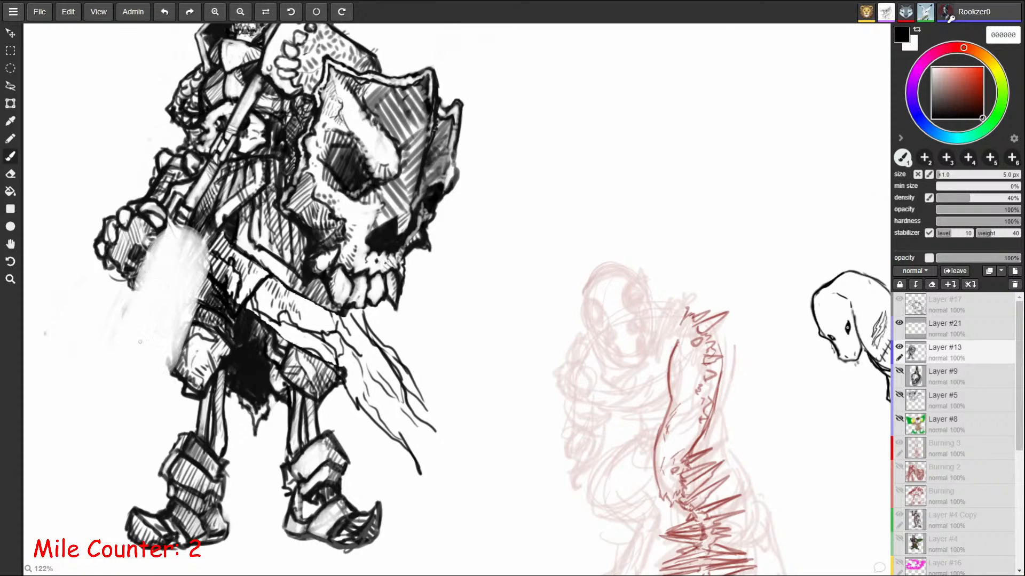
{"action": "key", "text": "ctrl+z"}
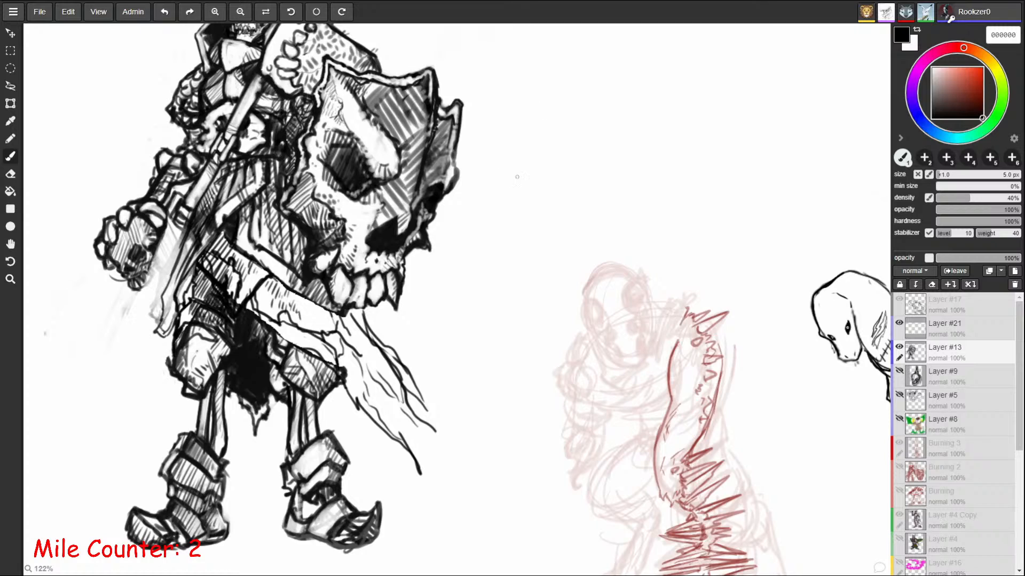
Step: Shorten the sword blade and redraw its edges and the adjoining cloth outline with fine black strokes
{"action": "key", "text": "e"}
{"action": "key", "text": "b"}
{"action": "key", "text": "bracketleft"}
{"action": "left_click_drag", "start_coordinate": [194, 229], "coordinate": [155, 324]}
{"action": "mouse_move", "coordinate": [166, 261]}
{"action": "left_mouse_down"}
{"action": "mouse_move", "coordinate": [151, 313]}
{"action": "mouse_move", "coordinate": [129, 290]}
{"action": "mouse_move", "coordinate": [143, 292]}
{"action": "mouse_move", "coordinate": [156, 267]}
{"action": "mouse_move", "coordinate": [139, 293]}
{"action": "mouse_move", "coordinate": [131, 285]}
{"action": "left_mouse_up"}
{"action": "key", "text": "e"}
{"action": "key", "text": "b"}
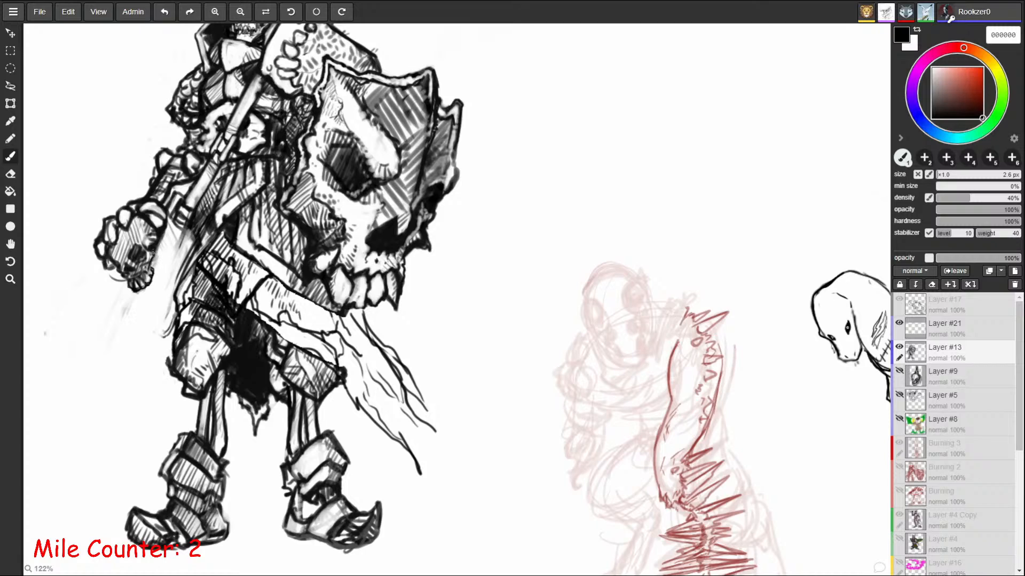
{"action": "left_click_drag", "start_coordinate": [159, 259], "coordinate": [165, 210]}
{"action": "left_click_drag", "start_coordinate": [155, 269], "coordinate": [174, 294]}
{"action": "left_click_drag", "start_coordinate": [190, 228], "coordinate": [173, 319]}
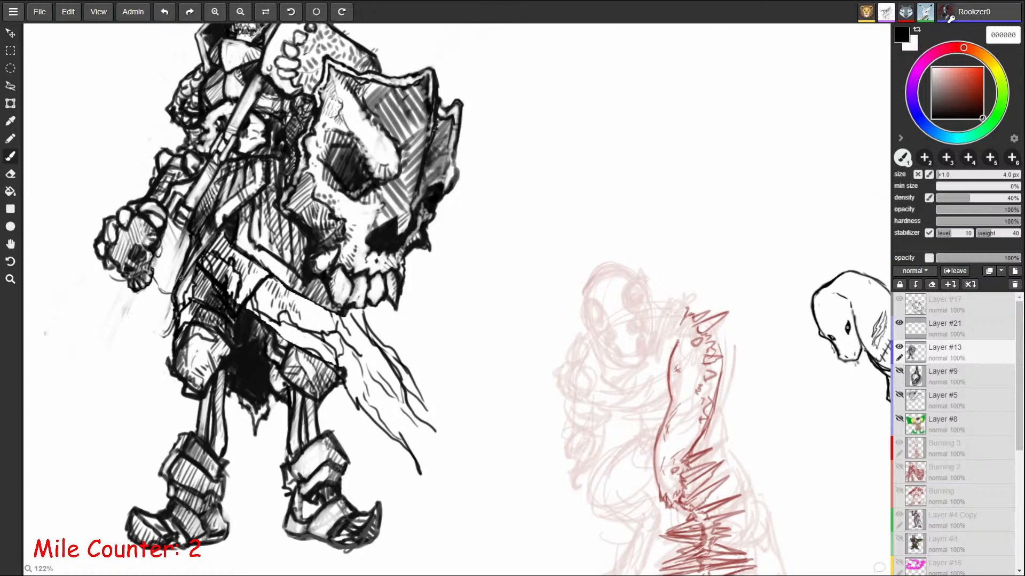
Step: Rework the dark hatching on the cloth beside the sword hilt with a 4 px brush, undoing unwanted strokes
{"action": "mouse_move", "coordinate": [210, 246]}
{"action": "left_mouse_down"}
{"action": "mouse_move", "coordinate": [185, 305]}
{"action": "mouse_move", "coordinate": [219, 213]}
{"action": "mouse_move", "coordinate": [240, 191]}
{"action": "mouse_move", "coordinate": [212, 215]}
{"action": "left_mouse_up"}
{"action": "left_click_drag", "start_coordinate": [217, 175], "coordinate": [196, 237]}
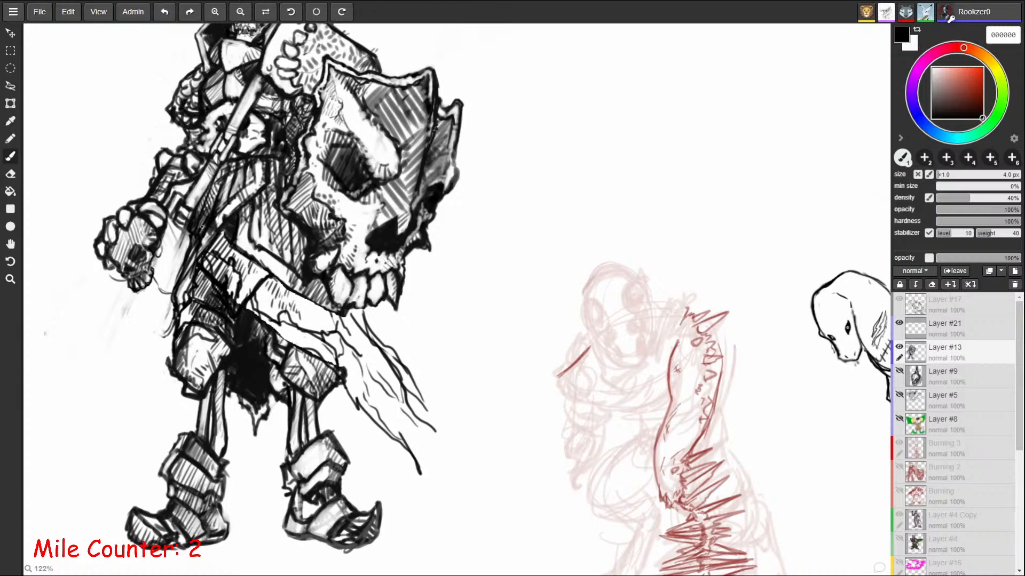
{"action": "key", "text": "ctrl+z"}
{"action": "key", "text": "ctrl+z"}
{"action": "key", "text": "ctrl+z"}
{"action": "mouse_move", "coordinate": [210, 220]}
{"action": "left_mouse_down"}
{"action": "mouse_move", "coordinate": [196, 238]}
{"action": "mouse_move", "coordinate": [198, 223]}
{"action": "left_mouse_up"}
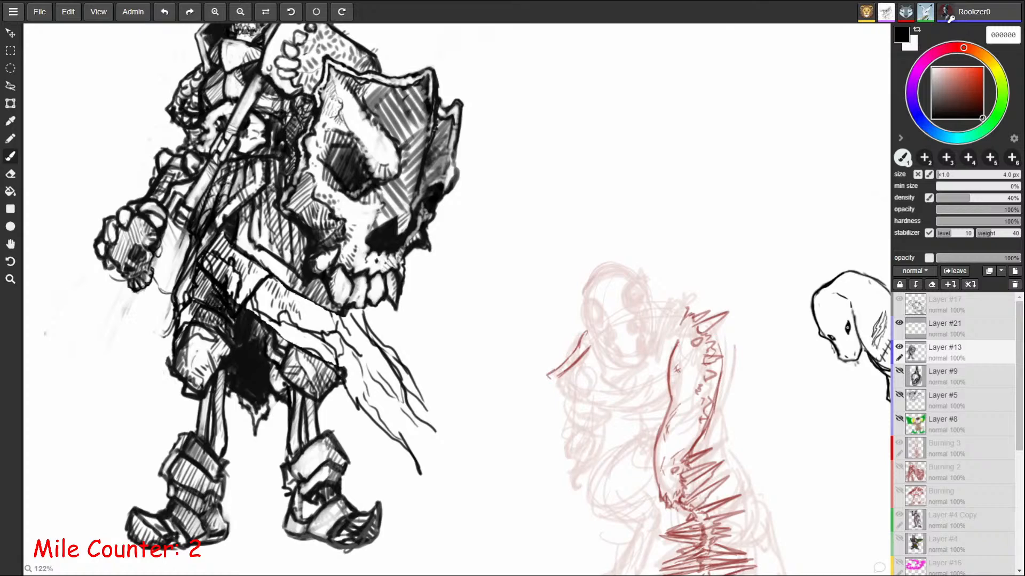
Step: Add curved cross lines over the warrior's tunic with a 4 px brush to build a mail-like grid
{"action": "mouse_move", "coordinate": [231, 189]}
{"action": "left_mouse_down"}
{"action": "mouse_move", "coordinate": [247, 173]}
{"action": "mouse_move", "coordinate": [244, 183]}
{"action": "left_mouse_up"}
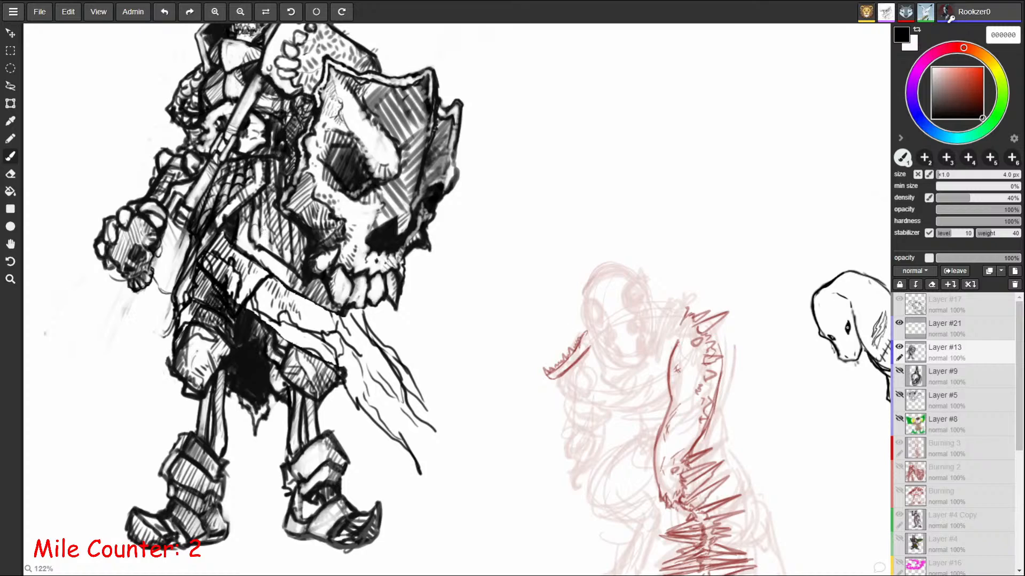
{"action": "mouse_move", "coordinate": [252, 230]}
{"action": "left_mouse_down"}
{"action": "mouse_move", "coordinate": [262, 225]}
{"action": "mouse_move", "coordinate": [270, 245]}
{"action": "mouse_move", "coordinate": [283, 237]}
{"action": "mouse_move", "coordinate": [287, 259]}
{"action": "mouse_move", "coordinate": [295, 243]}
{"action": "left_mouse_up"}
{"action": "mouse_move", "coordinate": [291, 238]}
{"action": "left_mouse_down"}
{"action": "mouse_move", "coordinate": [304, 245]}
{"action": "mouse_move", "coordinate": [304, 231]}
{"action": "mouse_move", "coordinate": [270, 210]}
{"action": "mouse_move", "coordinate": [268, 230]}
{"action": "left_mouse_up"}
{"action": "left_click_drag", "start_coordinate": [276, 213], "coordinate": [271, 222]}
{"action": "left_click_drag", "start_coordinate": [282, 217], "coordinate": [281, 229]}
{"action": "mouse_move", "coordinate": [292, 223]}
{"action": "left_mouse_down"}
{"action": "mouse_move", "coordinate": [288, 238]}
{"action": "mouse_move", "coordinate": [274, 206]}
{"action": "left_mouse_up"}
{"action": "left_click_drag", "start_coordinate": [278, 191], "coordinate": [272, 196]}
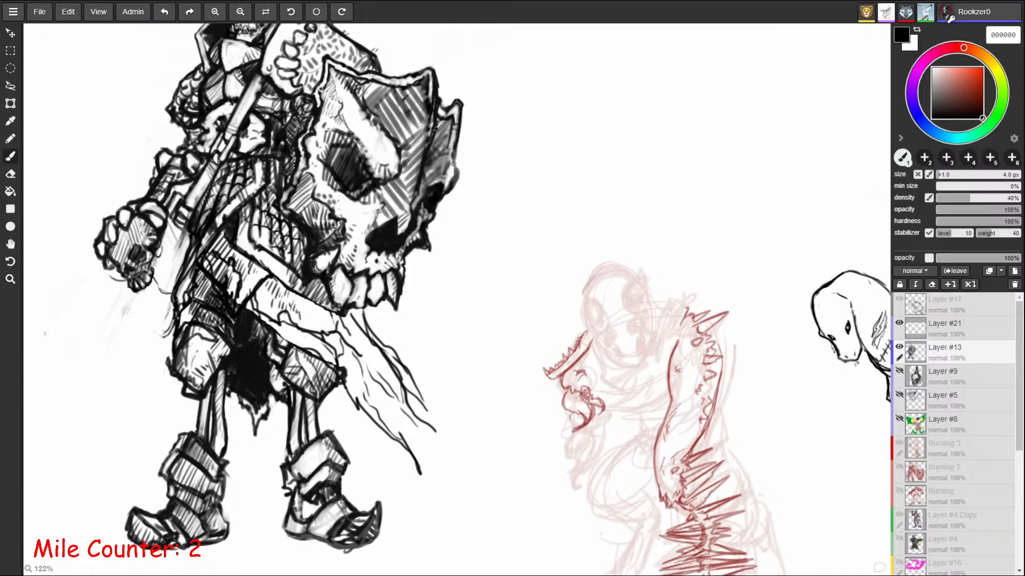
Step: Undo the latest series of ink strokes on the warrior and reduce the brush to 0.7 px
{"action": "scroll", "coordinate": [366, 233], "scroll_direction": "down", "scroll_amount": 1}
{"action": "key", "text": "ctrl+z"}
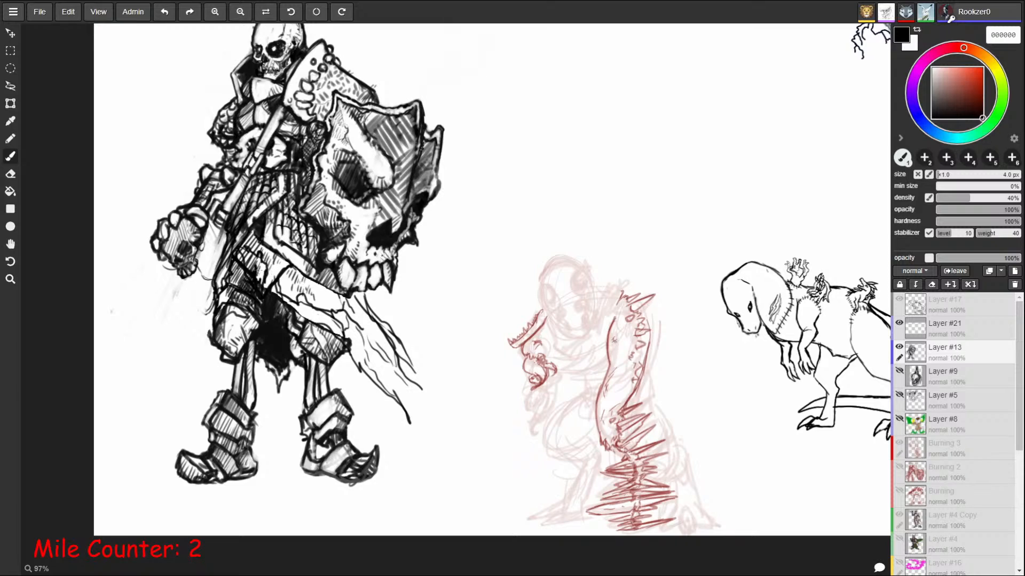
{"action": "key", "text": "bracketleft"}
{"action": "key", "text": "ctrl+z"}
{"action": "key", "text": "ctrl+z"}
{"action": "key", "text": "ctrl+z"}
{"action": "key", "text": "ctrl+z"}
{"action": "key", "text": "ctrl+z"}
{"action": "key", "text": "ctrl+z"}
{"action": "key", "text": "bracketleft"}
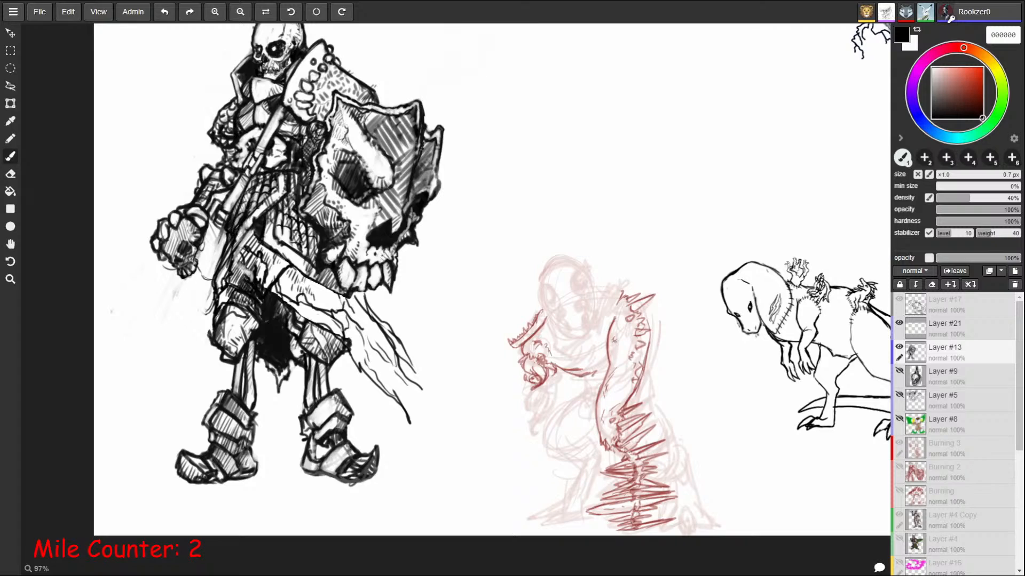
Step: Darken the cloth folds running down from the waist between the legs with brushes around 3 to 3.5 px
{"action": "key", "text": "bracketright"}
{"action": "key", "text": "bracketright"}
{"action": "key", "text": "bracketright"}
{"action": "key", "text": "bracketright"}
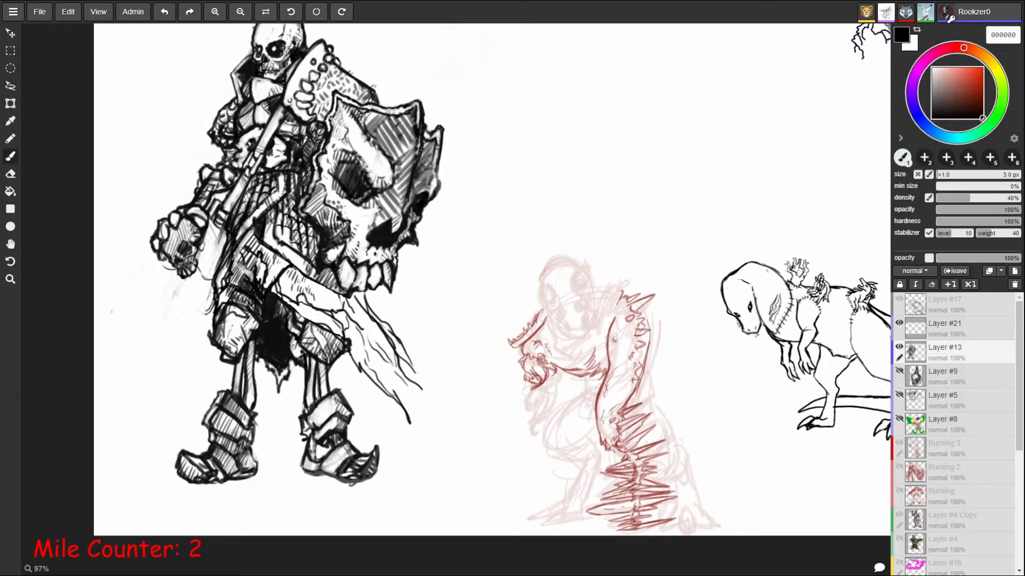
{"action": "key", "text": "bracketright"}
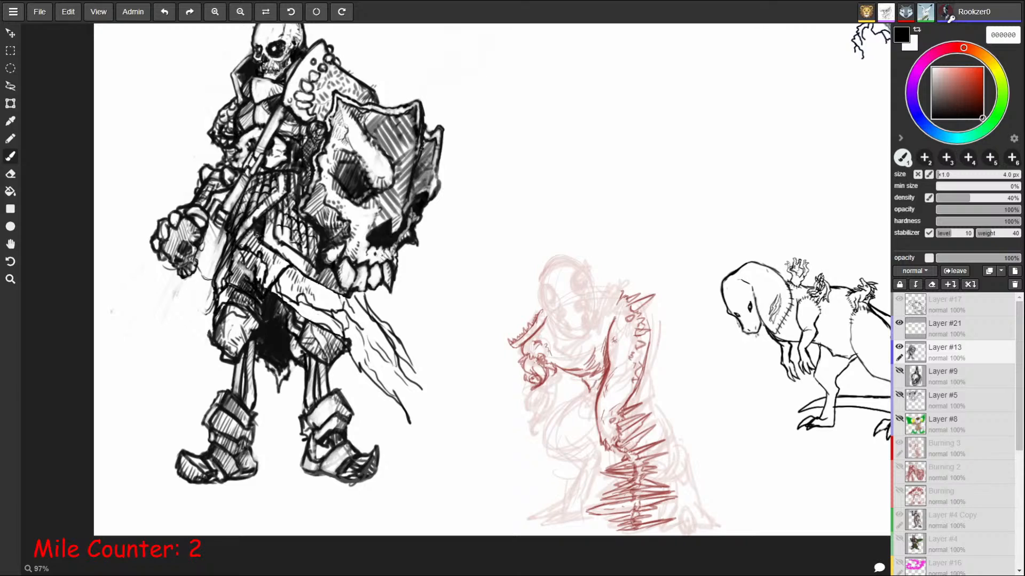
{"action": "key", "text": "bracketleft"}
{"action": "left_click_drag", "start_coordinate": [259, 249], "coordinate": [271, 299]}
{"action": "key", "text": "bracketright"}
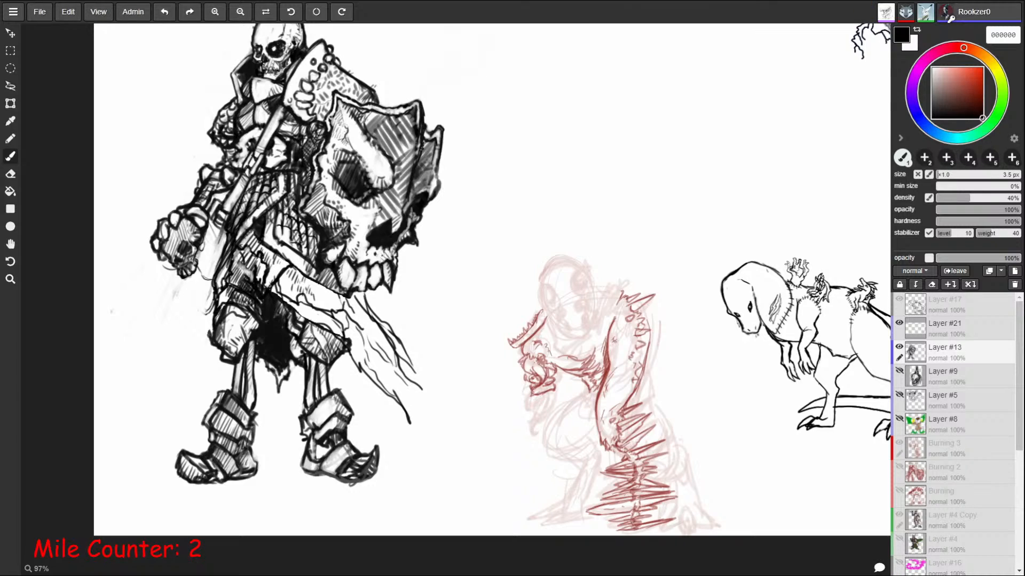
Step: Outline the sword blade between the lowered fist and the tunic with black strokes, using a brush of about 3 px
{"action": "key", "text": "z"}
{"action": "mouse_move", "coordinate": [642, 296]}
{"action": "left_mouse_down"}
{"action": "mouse_move", "coordinate": [520, 267]}
{"action": "mouse_move", "coordinate": [310, 277]}
{"action": "mouse_move", "coordinate": [447, 213]}
{"action": "left_mouse_up"}
{"action": "left_click_drag", "start_coordinate": [465, 207], "coordinate": [412, 245]}
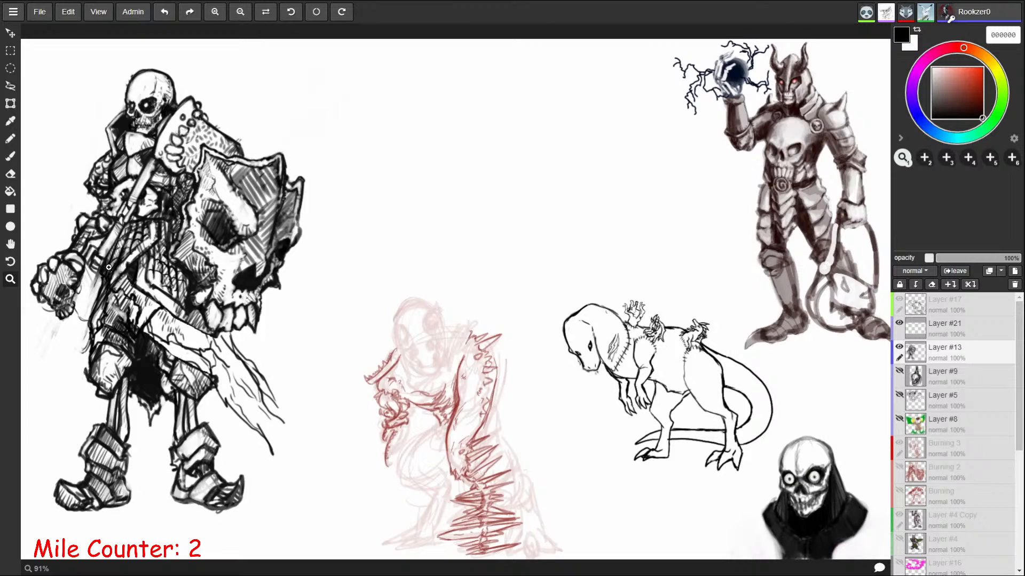
{"action": "key", "text": "b"}
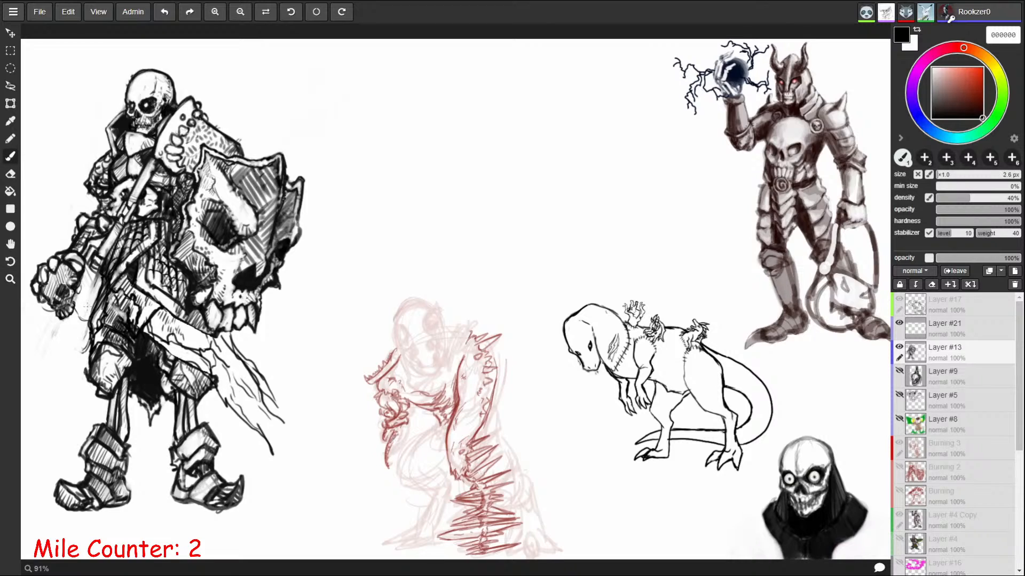
{"action": "key", "text": "bracketleft"}
{"action": "key", "text": "bracketleft"}
{"action": "key", "text": "bracketleft"}
{"action": "key", "text": "bracketright"}
{"action": "key", "text": "bracketright"}
{"action": "mouse_move", "coordinate": [68, 322]}
{"action": "left_mouse_down"}
{"action": "mouse_move", "coordinate": [89, 349]}
{"action": "mouse_move", "coordinate": [62, 314]}
{"action": "mouse_move", "coordinate": [93, 297]}
{"action": "mouse_move", "coordinate": [84, 270]}
{"action": "left_mouse_up"}
{"action": "mouse_move", "coordinate": [88, 268]}
{"action": "left_mouse_down"}
{"action": "mouse_move", "coordinate": [98, 277]}
{"action": "mouse_move", "coordinate": [97, 248]}
{"action": "mouse_move", "coordinate": [91, 264]}
{"action": "mouse_move", "coordinate": [101, 260]}
{"action": "left_mouse_up"}
{"action": "key", "text": "bracketleft"}
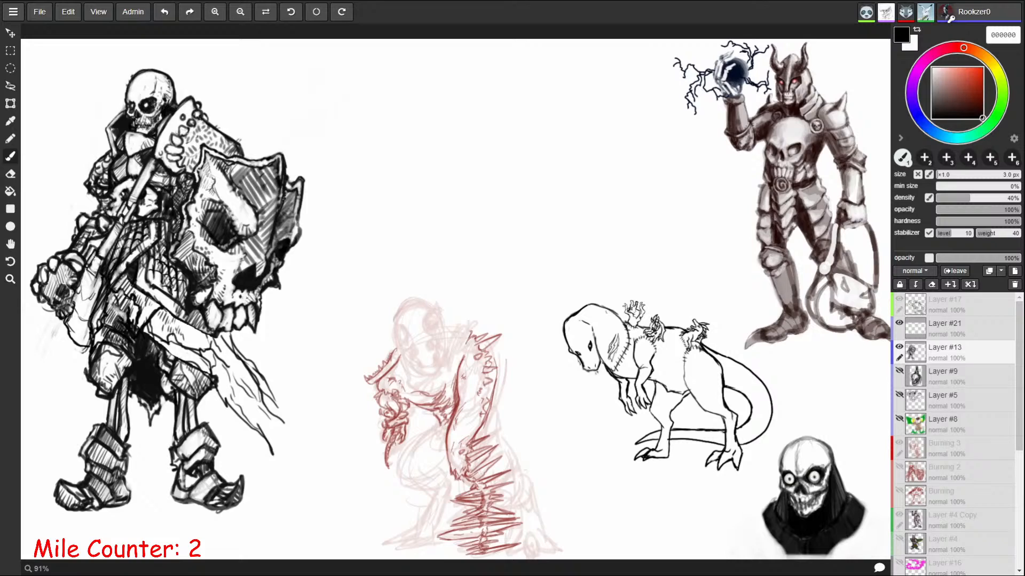
{"action": "mouse_move", "coordinate": [91, 257]}
{"action": "left_mouse_down"}
{"action": "mouse_move", "coordinate": [100, 272]}
{"action": "mouse_move", "coordinate": [81, 285]}
{"action": "mouse_move", "coordinate": [92, 284]}
{"action": "mouse_move", "coordinate": [100, 272]}
{"action": "mouse_move", "coordinate": [86, 266]}
{"action": "mouse_move", "coordinate": [100, 255]}
{"action": "mouse_move", "coordinate": [97, 277]}
{"action": "left_mouse_up"}
{"action": "key", "text": "["}
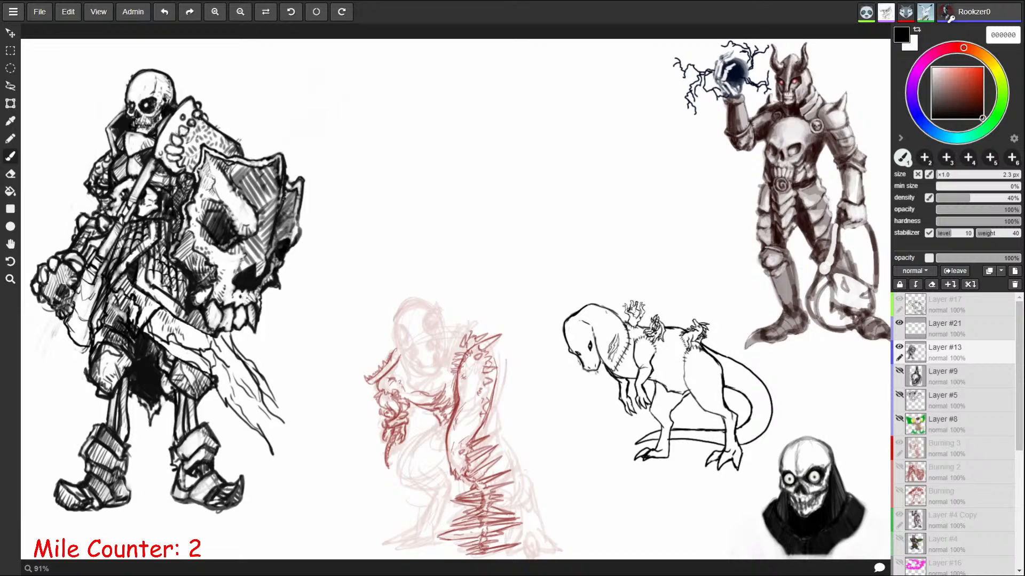
Step: Undo the last strokes on the sword blade and redraw its inner detail with a 2.3 px brush
{"action": "left_click_drag", "start_coordinate": [101, 258], "coordinate": [94, 261]}
{"action": "key", "text": "ctrl+z"}
{"action": "key", "text": "ctrl+z"}
{"action": "key", "text": "e"}
{"action": "key", "text": "b"}
{"action": "mouse_move", "coordinate": [106, 265]}
{"action": "left_mouse_down"}
{"action": "mouse_move", "coordinate": [98, 281]}
{"action": "mouse_move", "coordinate": [75, 289]}
{"action": "left_mouse_up"}
{"action": "key", "text": "]"}
{"action": "key", "text": "]"}
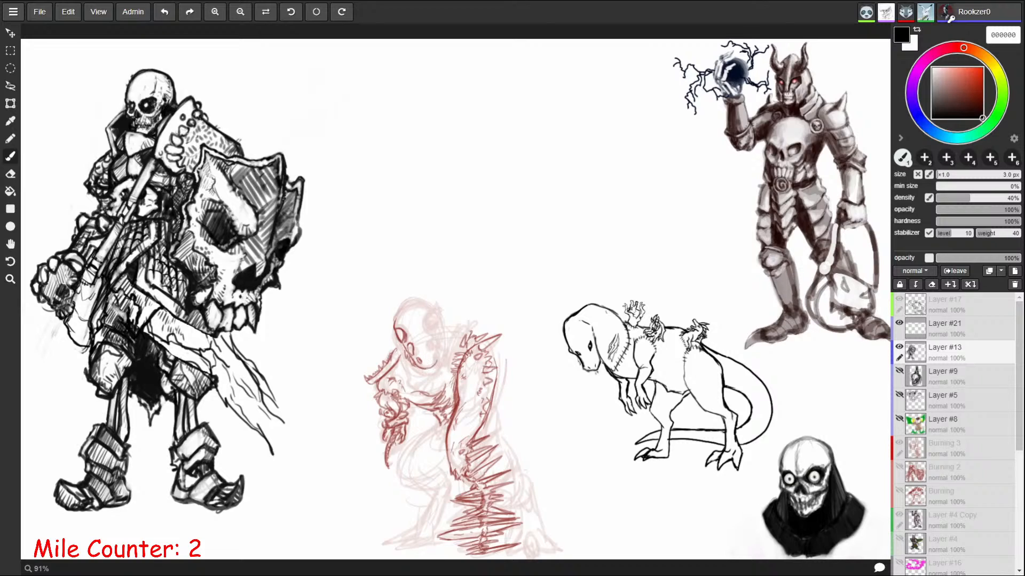
Step: Hatch the lower end of the sword blade and add dark drips beneath it with a 6 px brush
{"action": "mouse_move", "coordinate": [65, 327]}
{"action": "left_mouse_down"}
{"action": "mouse_move", "coordinate": [88, 347]}
{"action": "mouse_move", "coordinate": [78, 307]}
{"action": "mouse_move", "coordinate": [89, 314]}
{"action": "mouse_move", "coordinate": [73, 335]}
{"action": "mouse_move", "coordinate": [71, 327]}
{"action": "left_mouse_up"}
{"action": "key", "text": "bracketright"}
{"action": "key", "text": "bracketright"}
{"action": "key", "text": "bracketright"}
{"action": "left_click_drag", "start_coordinate": [78, 316], "coordinate": [74, 334]}
{"action": "left_click_drag", "start_coordinate": [81, 315], "coordinate": [78, 339]}
{"action": "left_click_drag", "start_coordinate": [85, 317], "coordinate": [82, 342]}
{"action": "mouse_move", "coordinate": [86, 342]}
{"action": "left_mouse_down"}
{"action": "mouse_move", "coordinate": [90, 323]}
{"action": "mouse_move", "coordinate": [83, 346]}
{"action": "left_mouse_up"}
{"action": "mouse_move", "coordinate": [91, 339]}
{"action": "left_mouse_down"}
{"action": "mouse_move", "coordinate": [75, 381]}
{"action": "mouse_move", "coordinate": [86, 352]}
{"action": "mouse_move", "coordinate": [81, 375]}
{"action": "left_mouse_up"}
{"action": "left_click_drag", "start_coordinate": [79, 336], "coordinate": [65, 355]}
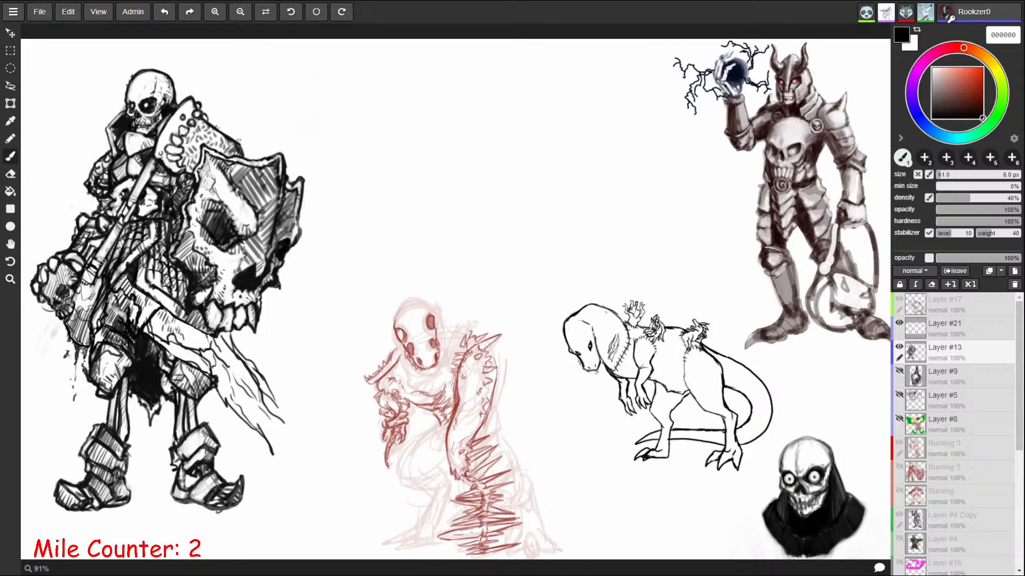
Step: Deepen the dark hatching on the lowered fist and the adjoining part of the blade with a 6 px brush
{"action": "mouse_move", "coordinate": [105, 259]}
{"action": "left_mouse_down"}
{"action": "mouse_move", "coordinate": [98, 278]}
{"action": "mouse_move", "coordinate": [84, 252]}
{"action": "left_mouse_up"}
{"action": "mouse_move", "coordinate": [57, 257]}
{"action": "left_mouse_down"}
{"action": "mouse_move", "coordinate": [46, 265]}
{"action": "mouse_move", "coordinate": [72, 253]}
{"action": "mouse_move", "coordinate": [83, 261]}
{"action": "mouse_move", "coordinate": [71, 260]}
{"action": "mouse_move", "coordinate": [77, 277]}
{"action": "mouse_move", "coordinate": [62, 264]}
{"action": "mouse_move", "coordinate": [78, 273]}
{"action": "mouse_move", "coordinate": [67, 280]}
{"action": "left_mouse_up"}
{"action": "key", "text": "e"}
{"action": "key", "text": "b"}
{"action": "key", "text": "e"}
{"action": "key", "text": "b"}
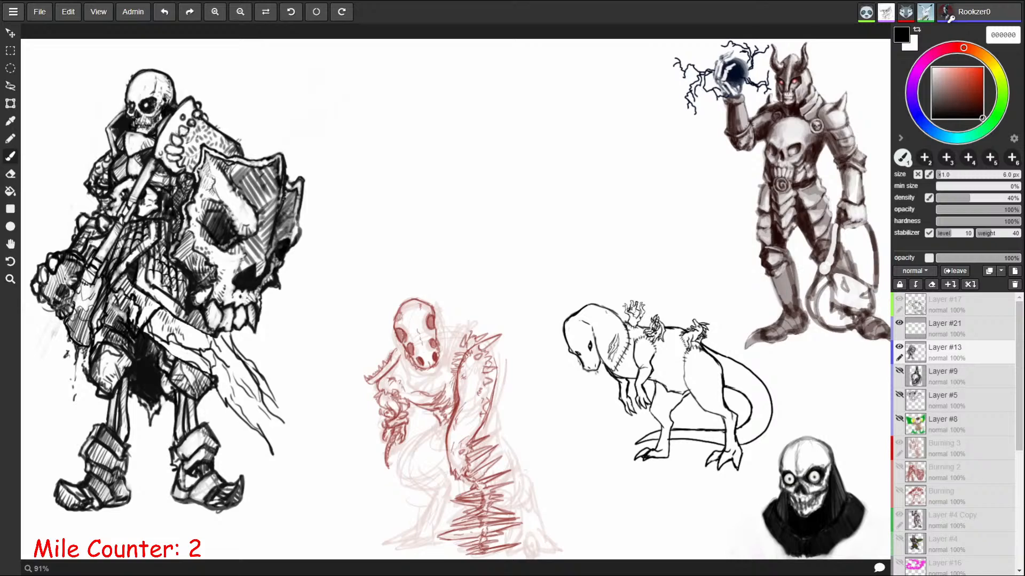
{"action": "mouse_move", "coordinate": [78, 281]}
{"action": "left_mouse_down"}
{"action": "mouse_move", "coordinate": [74, 311]}
{"action": "mouse_move", "coordinate": [76, 291]}
{"action": "left_mouse_up"}
{"action": "left_click_drag", "start_coordinate": [85, 283], "coordinate": [81, 288]}
{"action": "left_click_drag", "start_coordinate": [87, 272], "coordinate": [83, 276]}
{"action": "mouse_move", "coordinate": [89, 267]}
{"action": "left_mouse_down"}
{"action": "mouse_move", "coordinate": [73, 283]}
{"action": "mouse_move", "coordinate": [78, 265]}
{"action": "left_mouse_up"}
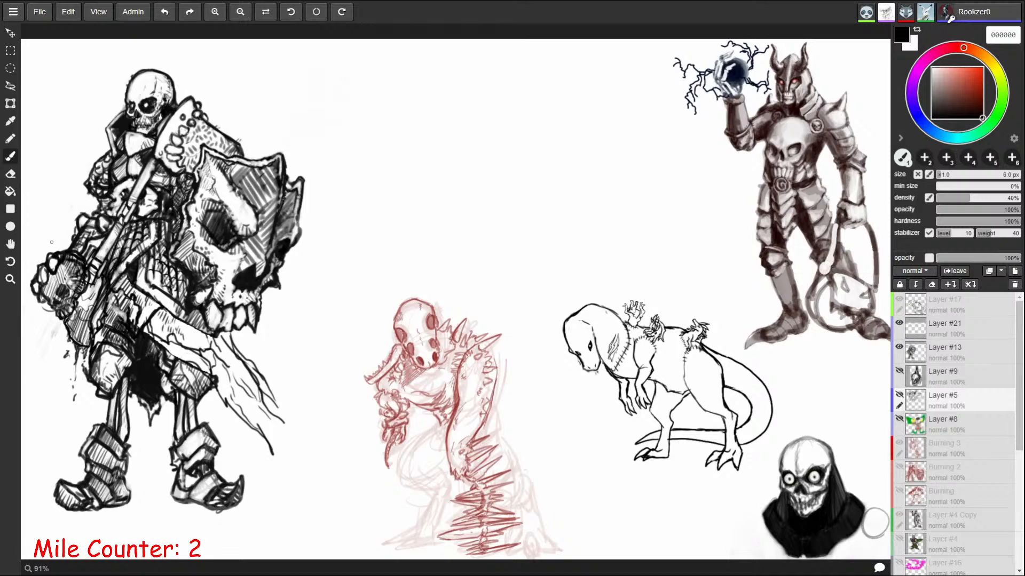
Step: Make Layer #13 active again, toggling its visibility off and on, and extend the drips below the sword blade
{"action": "left_click", "coordinate": [899, 347]}
{"action": "left_click", "coordinate": [940, 357]}
{"action": "left_click", "coordinate": [899, 347]}
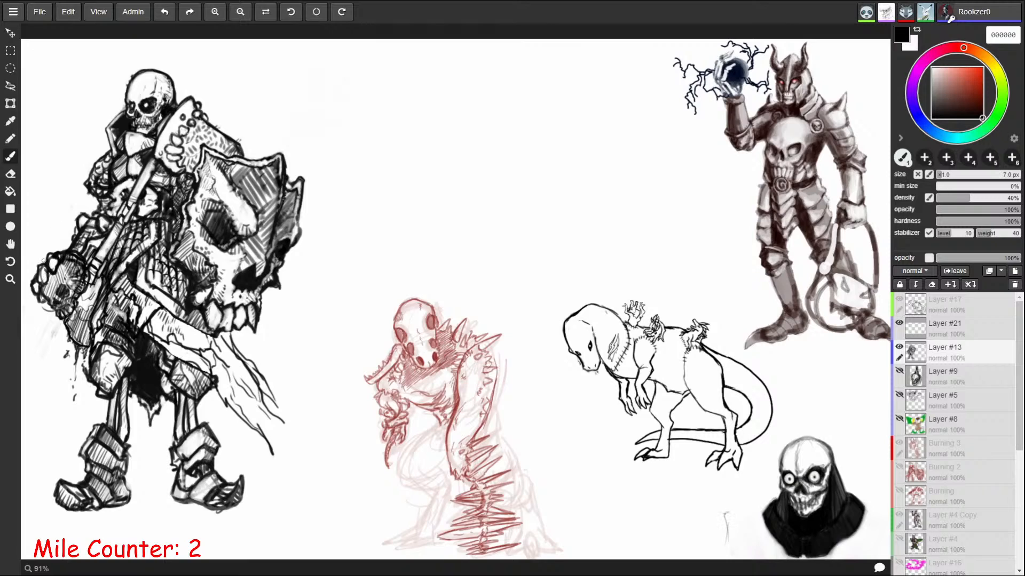
{"action": "key", "text": "bracketright"}
{"action": "key", "text": "bracketright"}
{"action": "key", "text": "bracketright"}
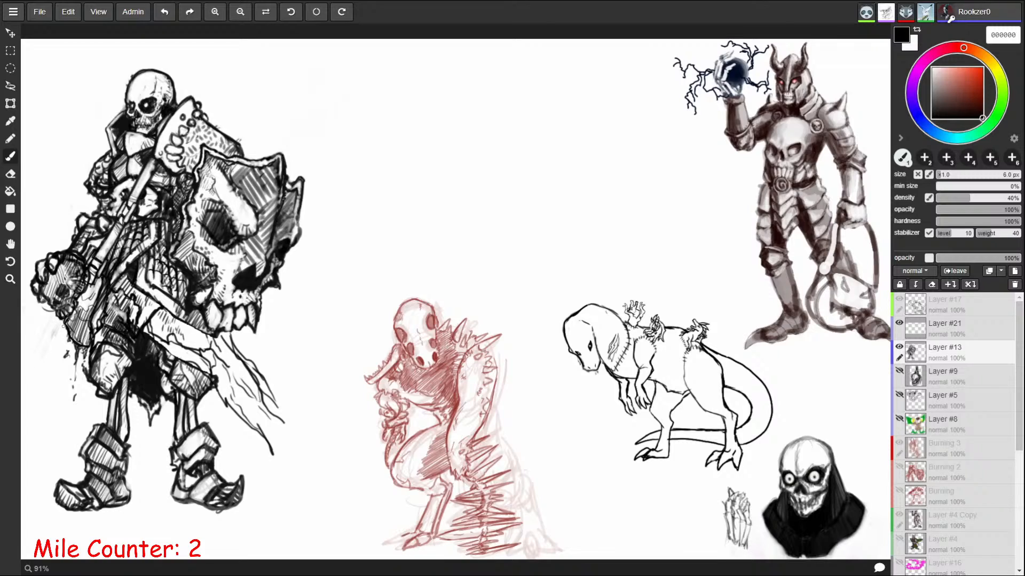
{"action": "key", "text": "bracketright"}
{"action": "mouse_move", "coordinate": [63, 325]}
{"action": "left_mouse_down"}
{"action": "mouse_move", "coordinate": [75, 374]}
{"action": "mouse_move", "coordinate": [85, 367]}
{"action": "left_mouse_up"}
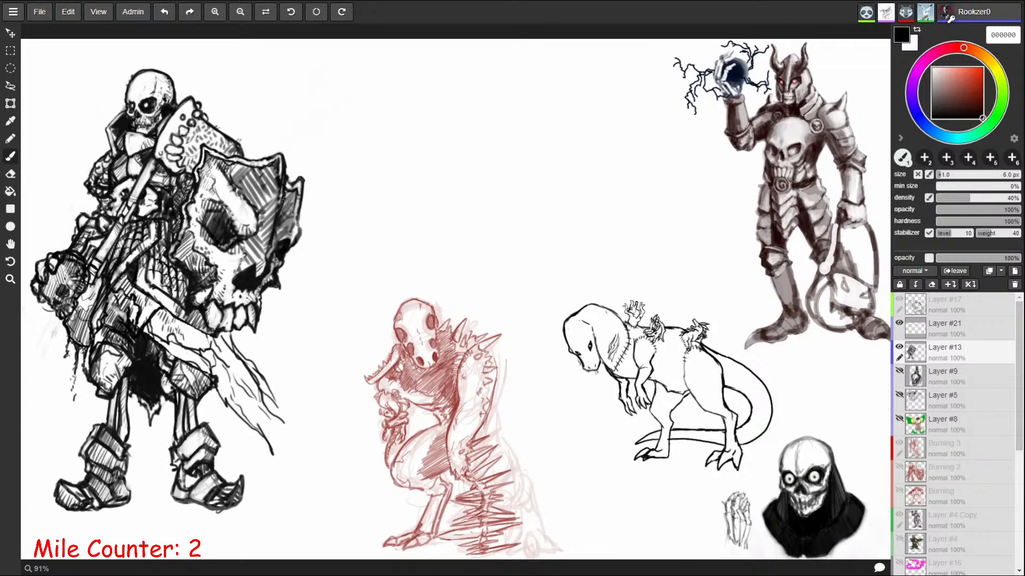
Step: Rework the knee guard below the sword blade, undoing an unwanted stroke and adding fine lines with a 2.3 px brush
{"action": "mouse_move", "coordinate": [96, 386]}
{"action": "left_mouse_down"}
{"action": "mouse_move", "coordinate": [109, 395]}
{"action": "mouse_move", "coordinate": [100, 352]}
{"action": "mouse_move", "coordinate": [109, 384]}
{"action": "left_mouse_up"}
{"action": "key", "text": "ctrl+z"}
{"action": "mouse_move", "coordinate": [105, 362]}
{"action": "left_mouse_down"}
{"action": "mouse_move", "coordinate": [101, 375]}
{"action": "mouse_move", "coordinate": [92, 367]}
{"action": "mouse_move", "coordinate": [111, 344]}
{"action": "left_mouse_up"}
{"action": "key", "text": "["}
{"action": "key", "text": "["}
{"action": "key", "text": "["}
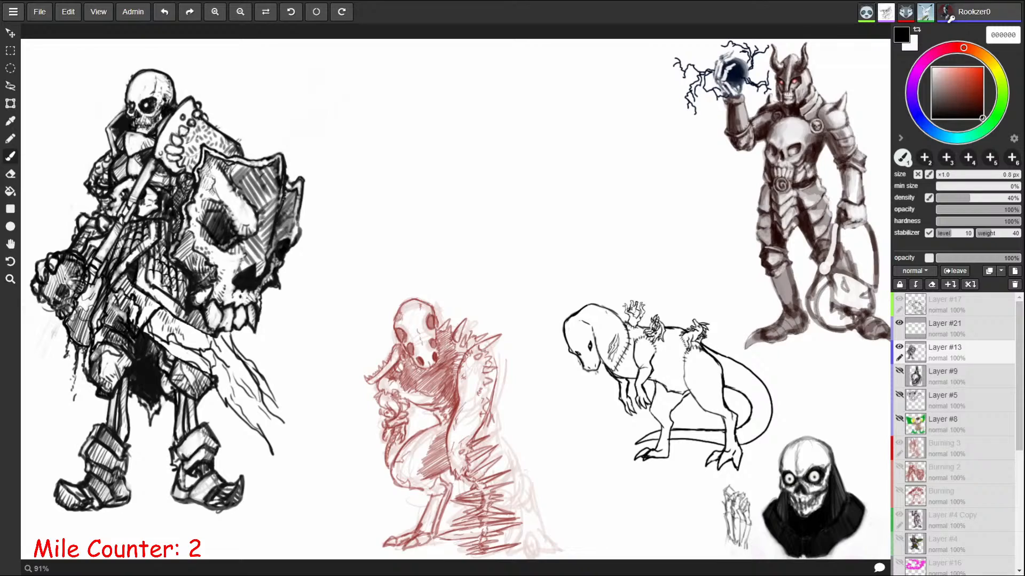
{"action": "left_click_drag", "start_coordinate": [937, 175], "coordinate": [939, 175]}
{"action": "left_click_drag", "start_coordinate": [87, 354], "coordinate": [99, 344]}
{"action": "left_click_drag", "start_coordinate": [92, 362], "coordinate": [87, 374]}
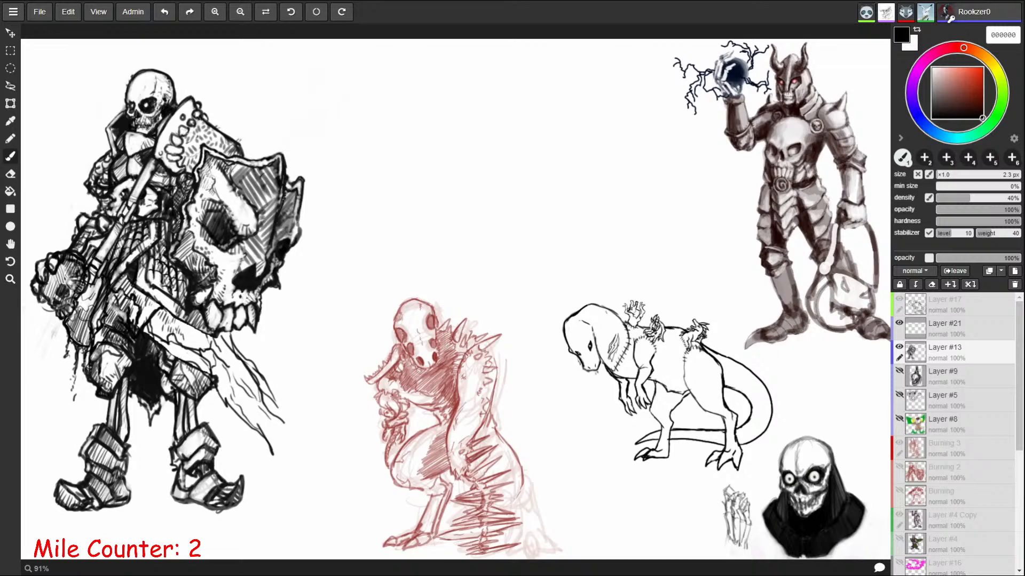
Step: Refine the knee guard's hatching and upper edge with thin brushes from 1.5 to 2.6 px
{"action": "key", "text": "bracketright"}
{"action": "key", "text": "bracketleft"}
{"action": "key", "text": "bracketleft"}
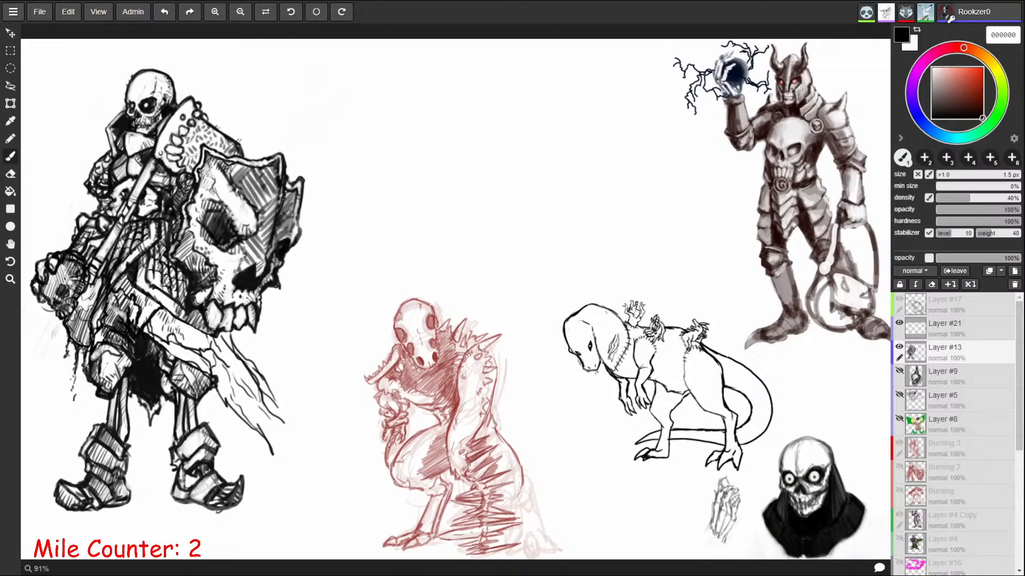
{"action": "left_click_drag", "start_coordinate": [103, 343], "coordinate": [84, 369]}
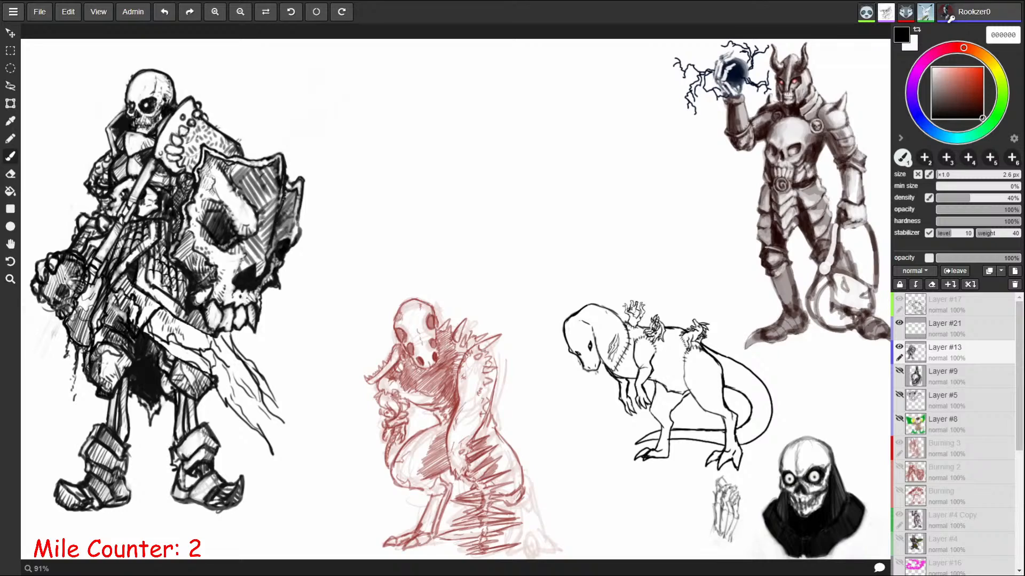
{"action": "mouse_move", "coordinate": [94, 332]}
{"action": "left_mouse_down"}
{"action": "mouse_move", "coordinate": [90, 348]}
{"action": "mouse_move", "coordinate": [93, 340]}
{"action": "left_mouse_up"}
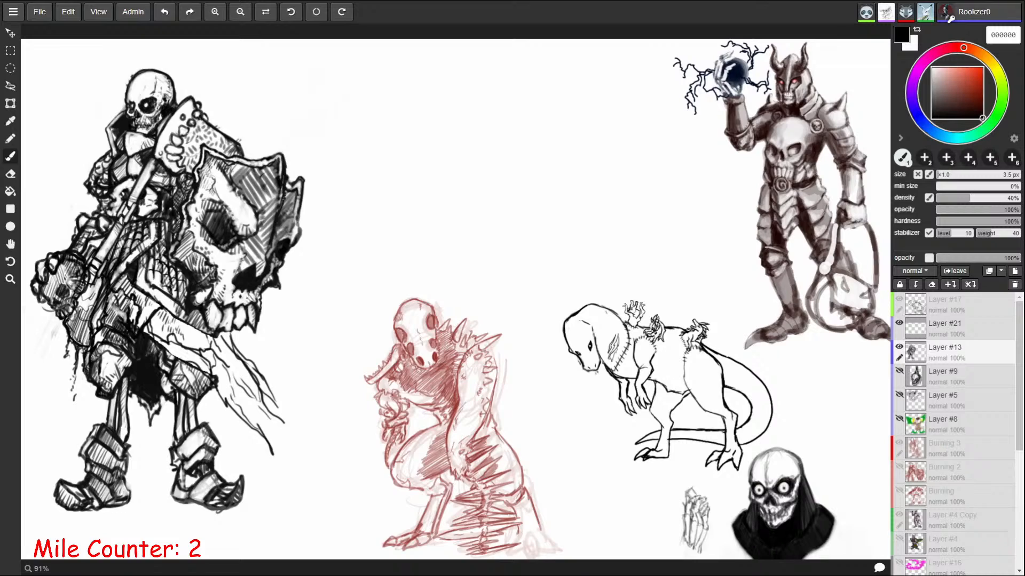
Step: Clean up the torn cloth beside the dark gap between the legs by alternating erasing and inking at 2.3 px
{"action": "key", "text": "e"}
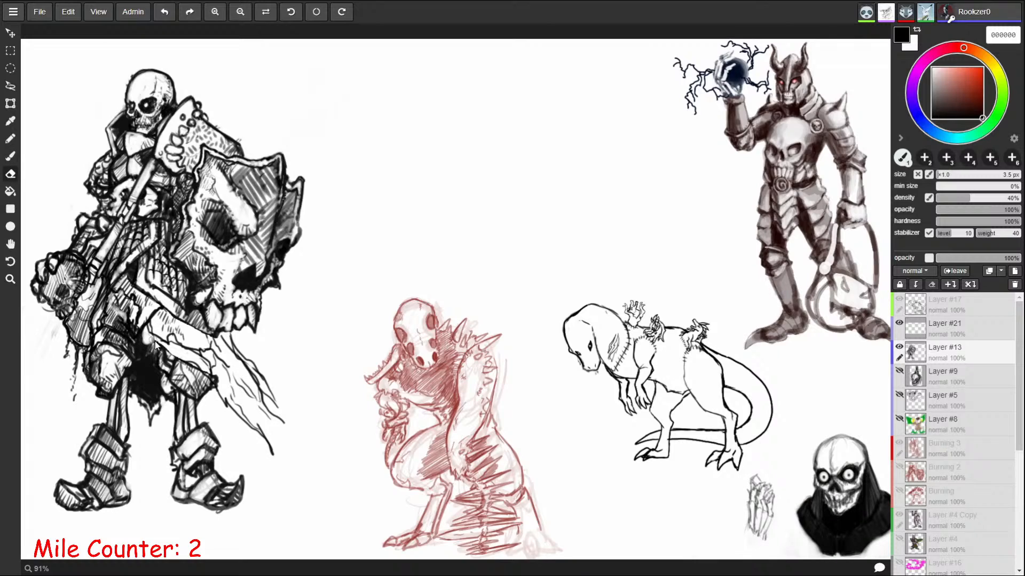
{"action": "key", "text": "b"}
{"action": "key", "text": "bracketleft"}
{"action": "key", "text": "bracketleft"}
{"action": "key", "text": "bracketleft"}
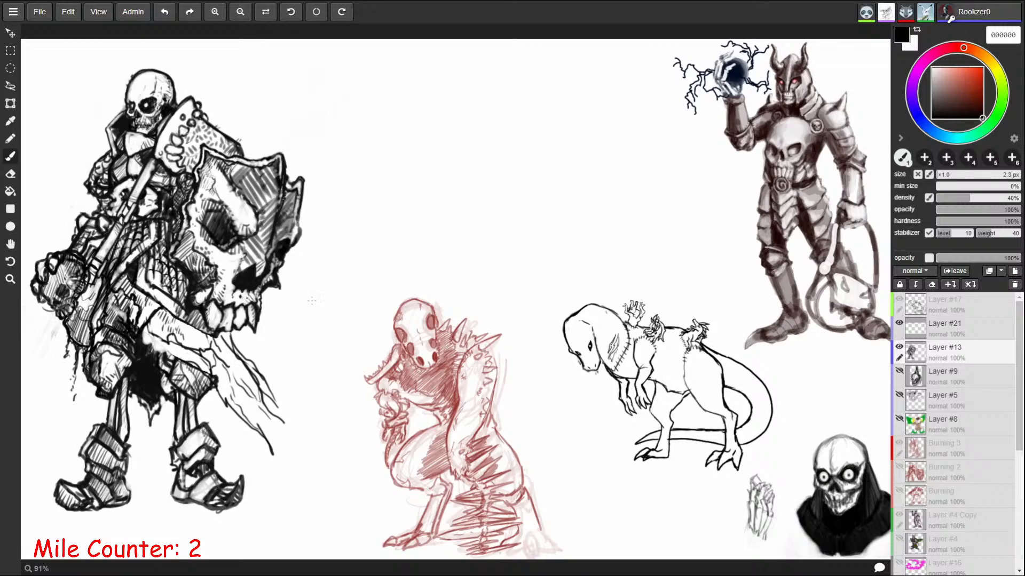
{"action": "key", "text": "e"}
{"action": "key", "text": "b"}
{"action": "key", "text": "e"}
{"action": "key", "text": "b"}
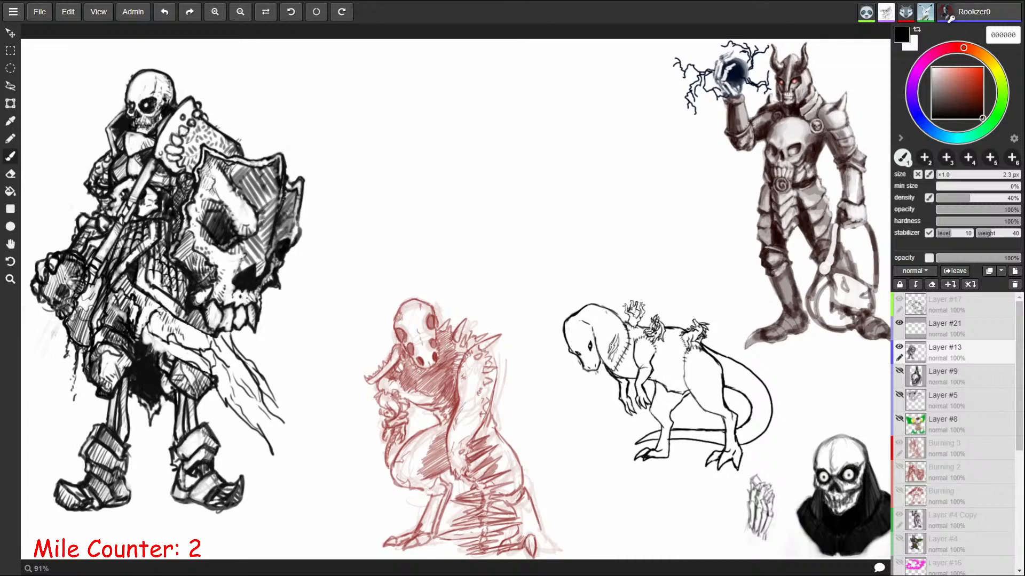
Step: Redraw the ragged cloth strands above the black cloth between the legs at 2.6 px, undoing unwanted strokes
{"action": "key", "text": "bracketright"}
{"action": "mouse_move", "coordinate": [155, 309]}
{"action": "left_mouse_down"}
{"action": "mouse_move", "coordinate": [178, 329]}
{"action": "mouse_move", "coordinate": [172, 319]}
{"action": "mouse_move", "coordinate": [149, 323]}
{"action": "mouse_move", "coordinate": [140, 333]}
{"action": "mouse_move", "coordinate": [157, 338]}
{"action": "mouse_move", "coordinate": [156, 328]}
{"action": "mouse_move", "coordinate": [141, 346]}
{"action": "mouse_move", "coordinate": [146, 362]}
{"action": "left_mouse_up"}
{"action": "key", "text": "bracketright"}
{"action": "key", "text": "ctrl+z"}
{"action": "key", "text": "ctrl+z"}
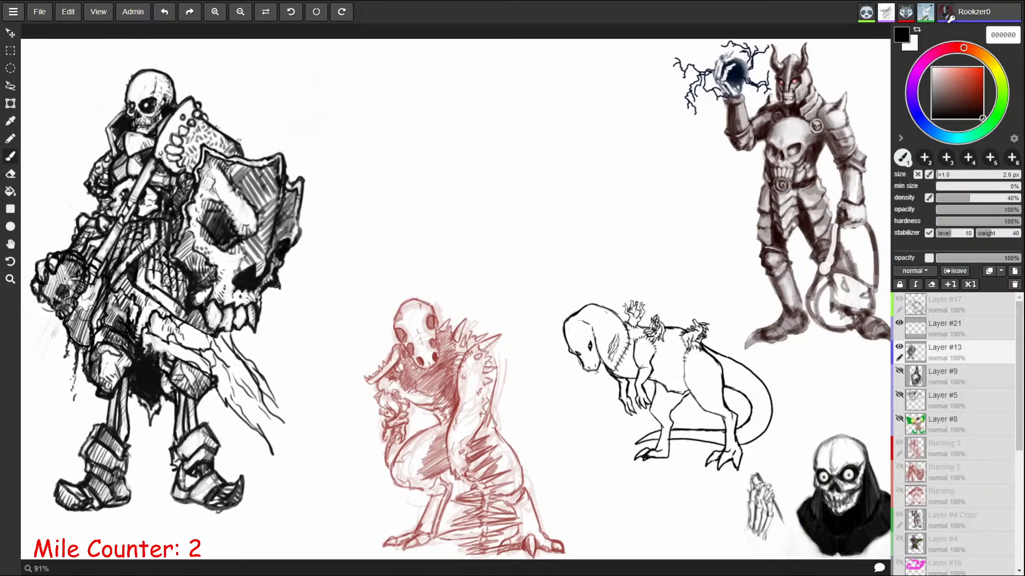
{"action": "key", "text": "ctrl+z"}
{"action": "key", "text": "ctrl+z"}
{"action": "key", "text": "e"}
{"action": "key", "text": "b"}
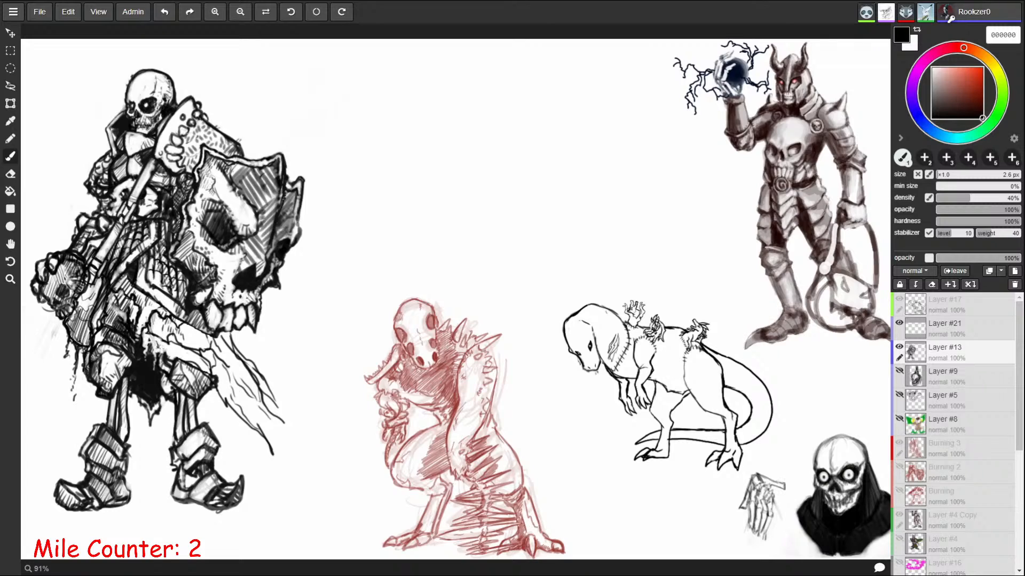
Step: Strengthen the upper edge of the tattered sash and the tunic border above it with a 5 px brush
{"action": "key", "text": "bracketright"}
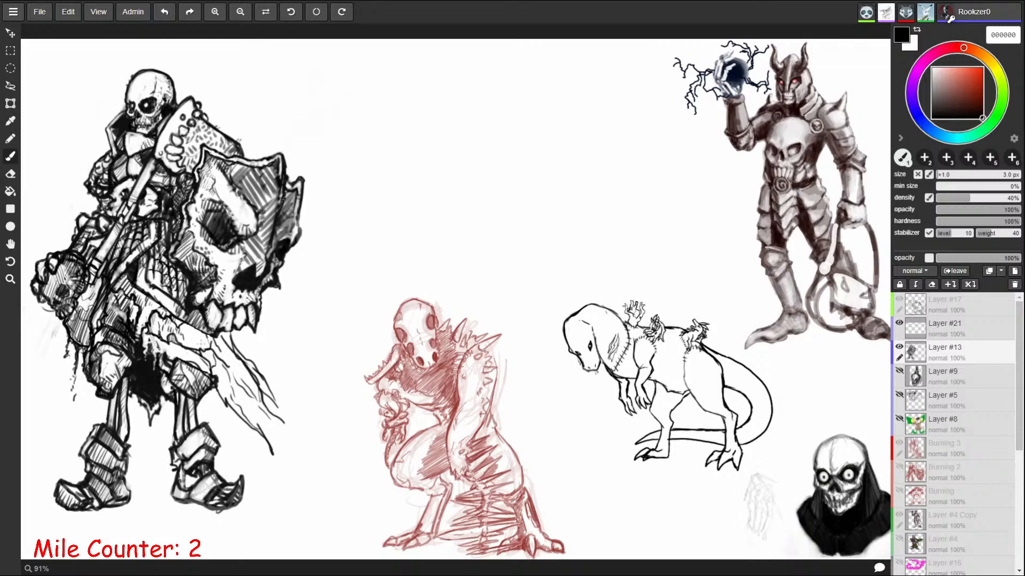
{"action": "key", "text": "]"}
{"action": "key", "text": "]"}
{"action": "left_click_drag", "start_coordinate": [157, 301], "coordinate": [217, 337]}
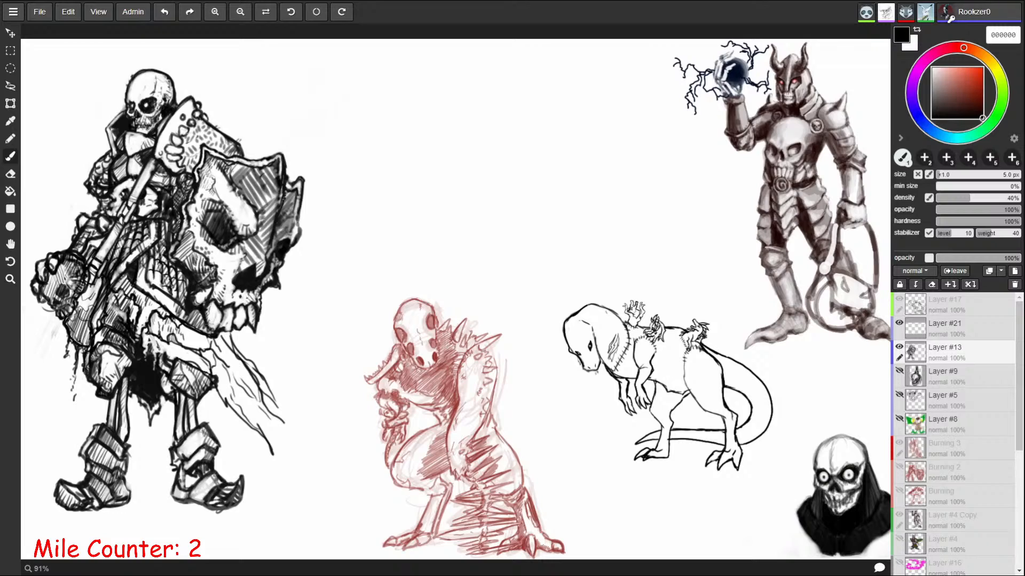
{"action": "left_click_drag", "start_coordinate": [154, 284], "coordinate": [183, 312]}
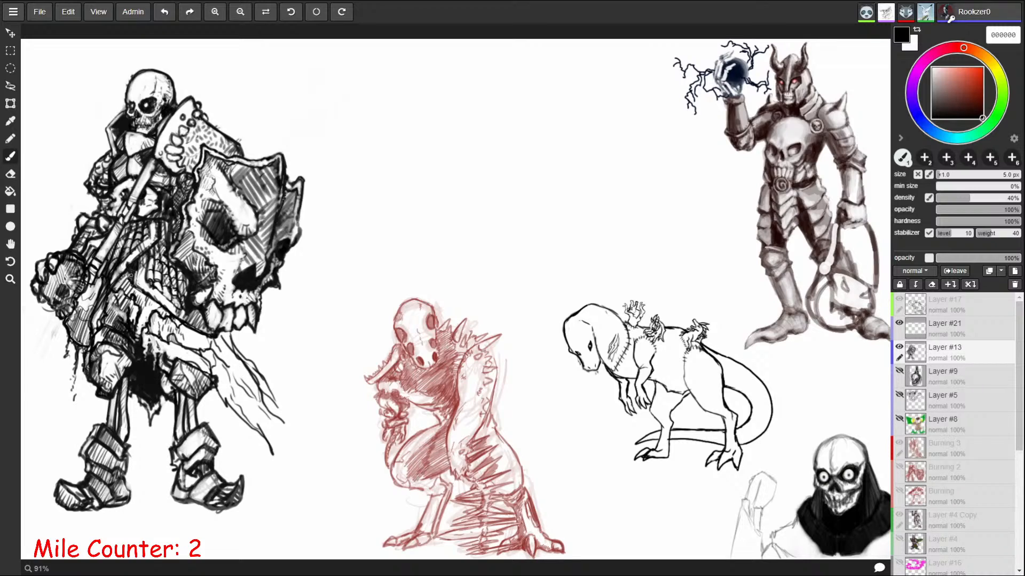
Step: Add short dark accents to the sash folds and beneath the shield's teeth with 5 px and 7 px brushes
{"action": "key", "text": "e"}
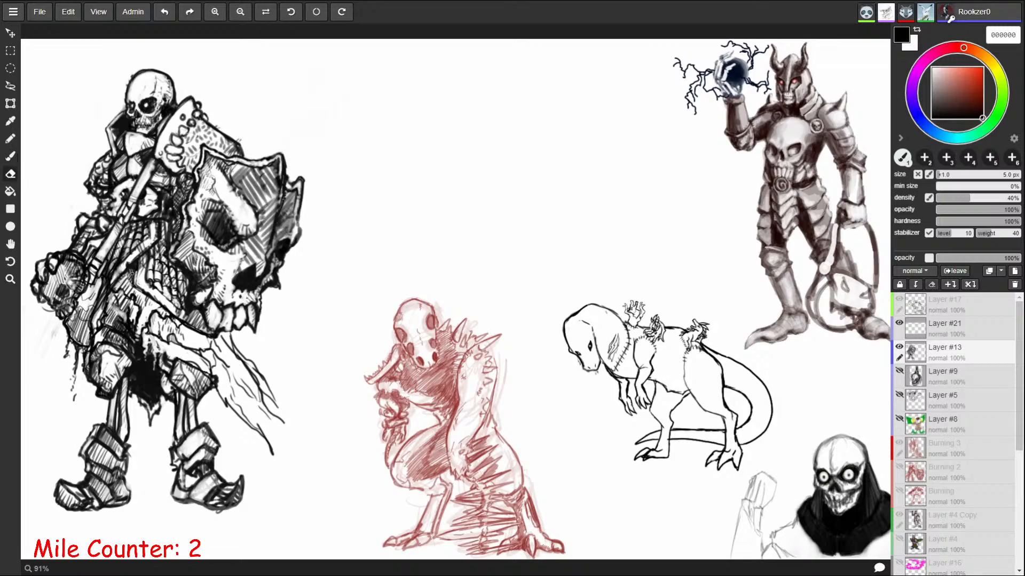
{"action": "key", "text": "b"}
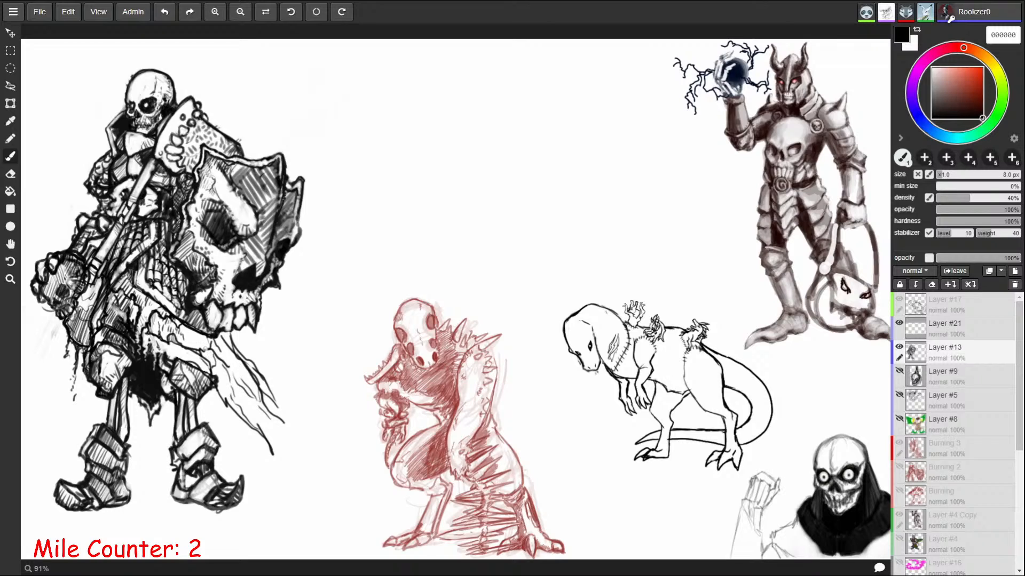
{"action": "key", "text": "bracketleft"}
{"action": "key", "text": "bracketleft"}
{"action": "left_click_drag", "start_coordinate": [207, 349], "coordinate": [208, 357]}
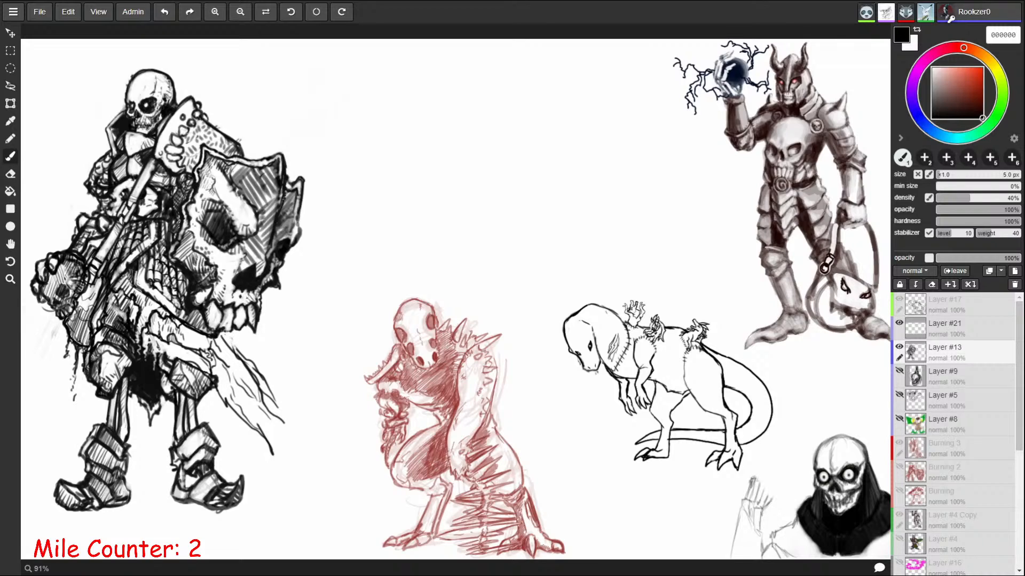
{"action": "key", "text": "bracketright"}
{"action": "key", "text": "bracketright"}
{"action": "mouse_move", "coordinate": [222, 329]}
{"action": "left_mouse_down"}
{"action": "mouse_move", "coordinate": [230, 335]}
{"action": "mouse_move", "coordinate": [234, 324]}
{"action": "left_mouse_up"}
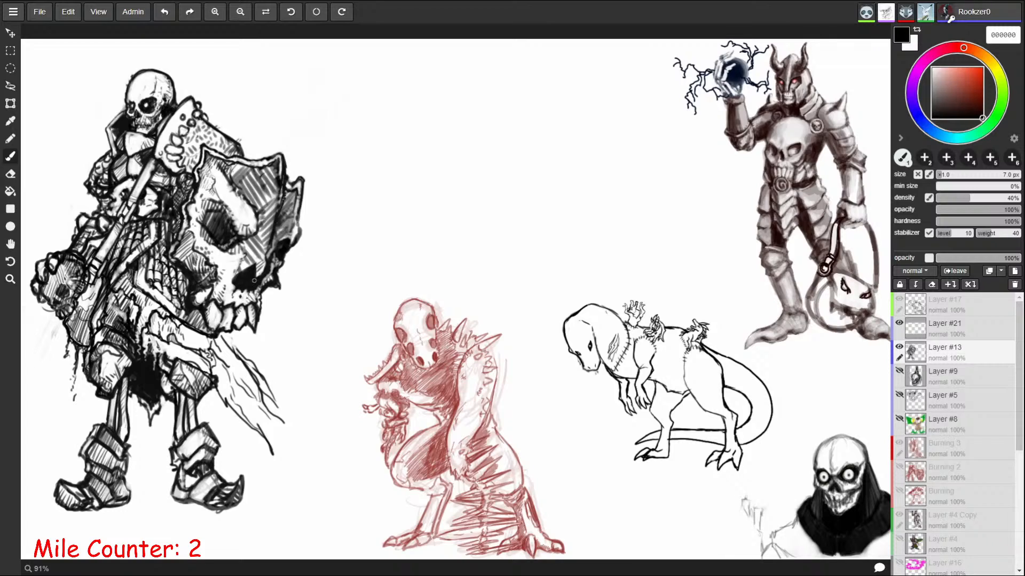
Step: Ink ragged lines, drips and flecks along the tattered cloth trailing below the shield with a 6 px brush
{"action": "key", "text": "bracketleft"}
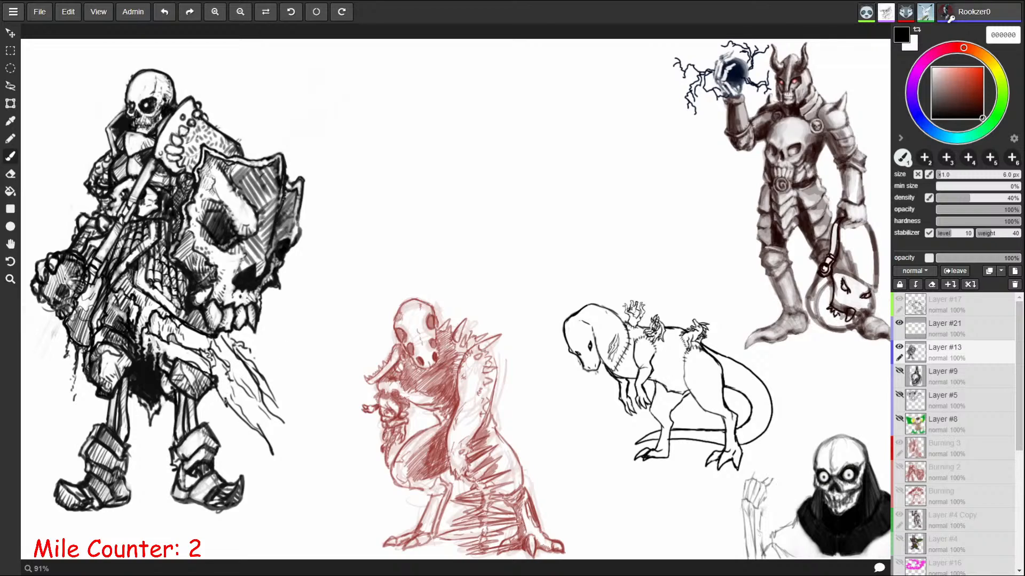
{"action": "mouse_move", "coordinate": [226, 402]}
{"action": "left_mouse_down"}
{"action": "mouse_move", "coordinate": [230, 430]}
{"action": "mouse_move", "coordinate": [222, 396]}
{"action": "mouse_move", "coordinate": [240, 427]}
{"action": "mouse_move", "coordinate": [272, 447]}
{"action": "left_mouse_up"}
{"action": "left_click_drag", "start_coordinate": [276, 455], "coordinate": [279, 463]}
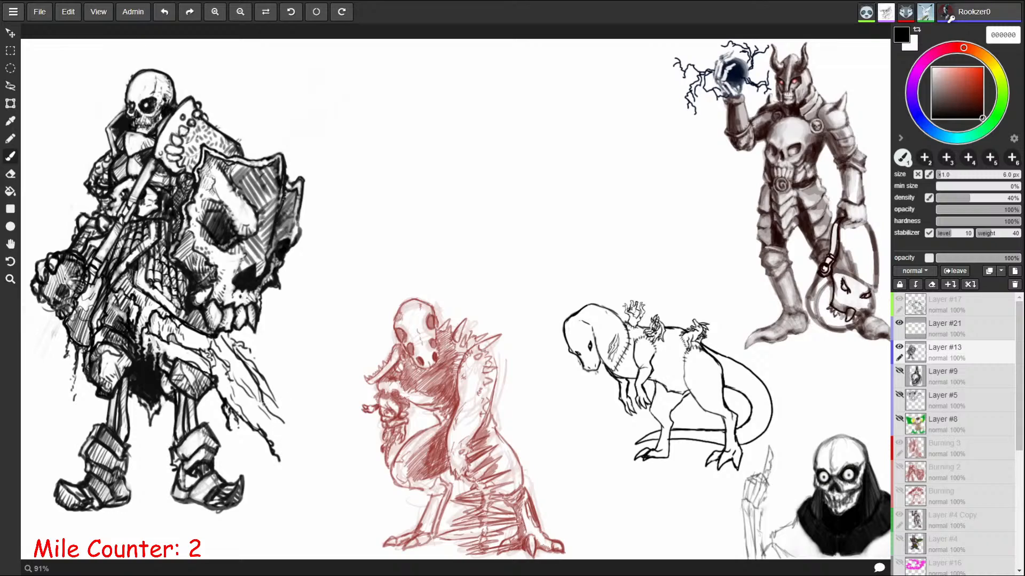
{"action": "mouse_move", "coordinate": [258, 395]}
{"action": "left_mouse_down"}
{"action": "mouse_move", "coordinate": [293, 435]}
{"action": "mouse_move", "coordinate": [233, 378]}
{"action": "mouse_move", "coordinate": [244, 417]}
{"action": "mouse_move", "coordinate": [278, 431]}
{"action": "left_mouse_up"}
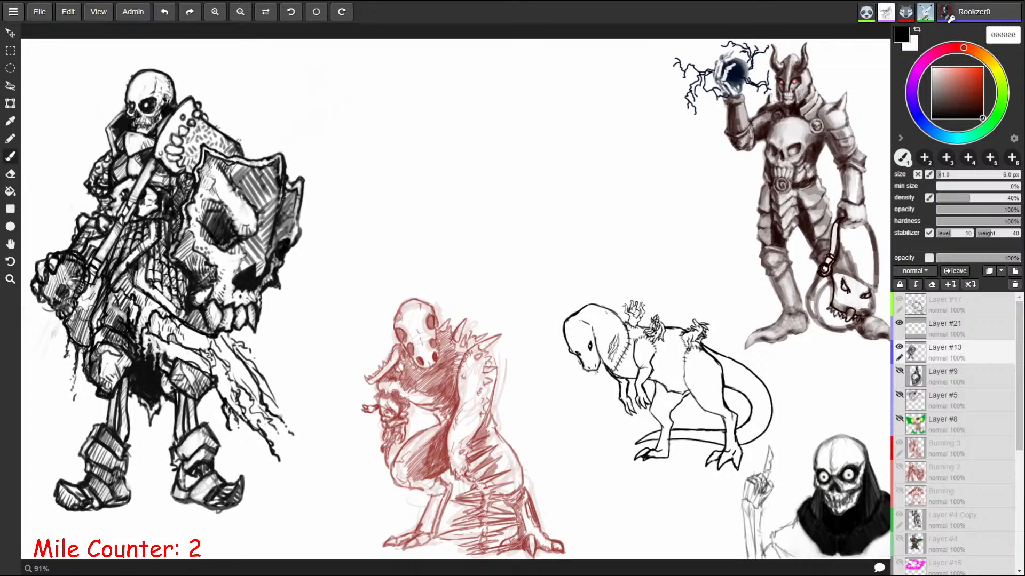
{"action": "mouse_move", "coordinate": [260, 388]}
{"action": "left_mouse_down"}
{"action": "mouse_move", "coordinate": [283, 409]}
{"action": "mouse_move", "coordinate": [247, 332]}
{"action": "mouse_move", "coordinate": [274, 374]}
{"action": "left_mouse_up"}
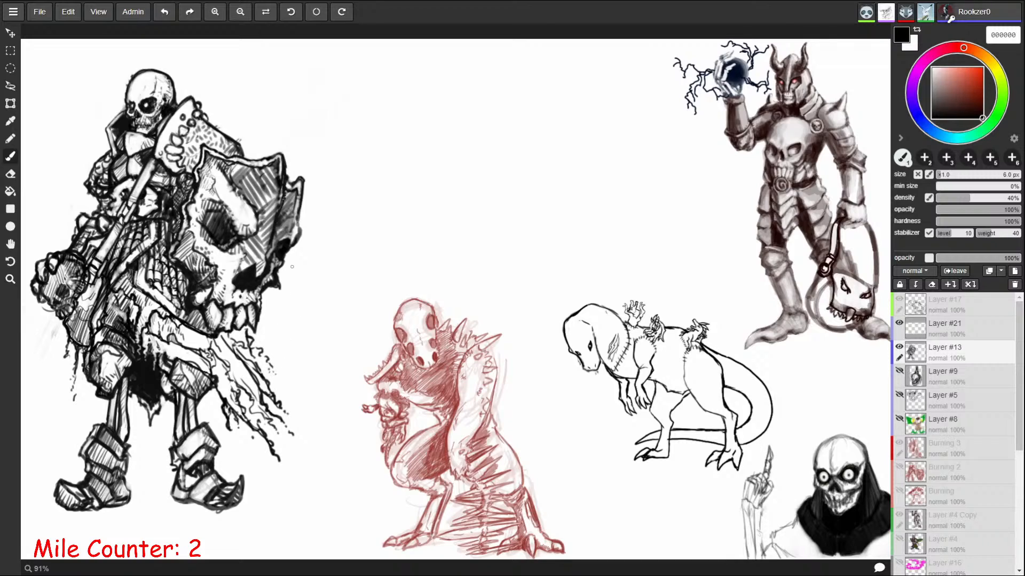
{"action": "mouse_move", "coordinate": [252, 338]}
{"action": "left_mouse_down"}
{"action": "mouse_move", "coordinate": [245, 324]}
{"action": "mouse_move", "coordinate": [231, 337]}
{"action": "mouse_move", "coordinate": [246, 351]}
{"action": "left_mouse_up"}
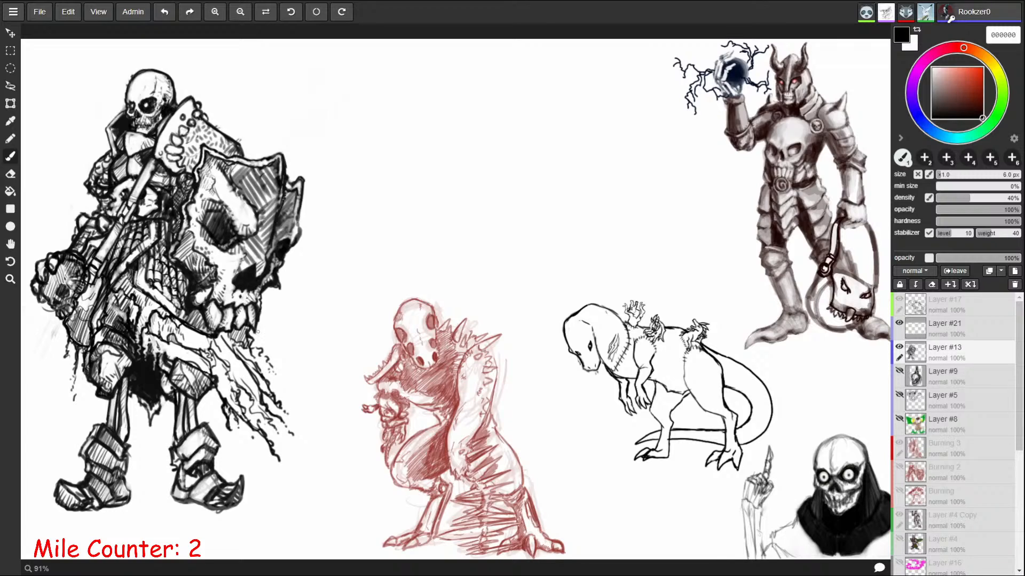
{"action": "left_click_drag", "start_coordinate": [748, 502], "coordinate": [751, 484]}
{"action": "mouse_move", "coordinate": [357, 321]}
{"action": "left_mouse_down"}
{"action": "mouse_move", "coordinate": [406, 297]}
{"action": "mouse_move", "coordinate": [399, 277]}
{"action": "left_mouse_up"}
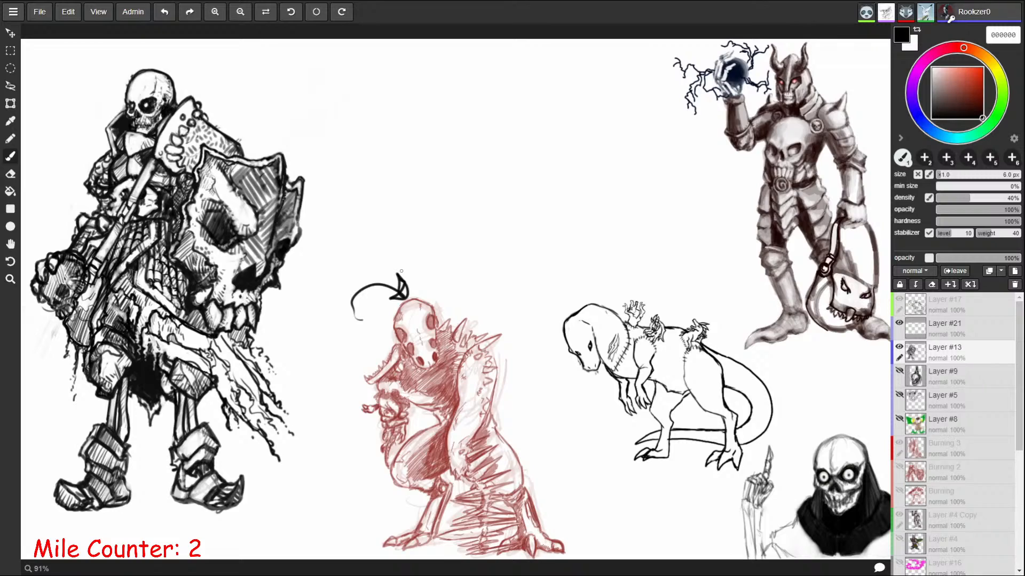
{"action": "key", "text": "e"}
{"action": "mouse_move", "coordinate": [363, 309]}
{"action": "left_mouse_down"}
{"action": "mouse_move", "coordinate": [352, 317]}
{"action": "mouse_move", "coordinate": [400, 268]}
{"action": "mouse_move", "coordinate": [376, 312]}
{"action": "left_mouse_up"}
{"action": "key", "text": "b"}
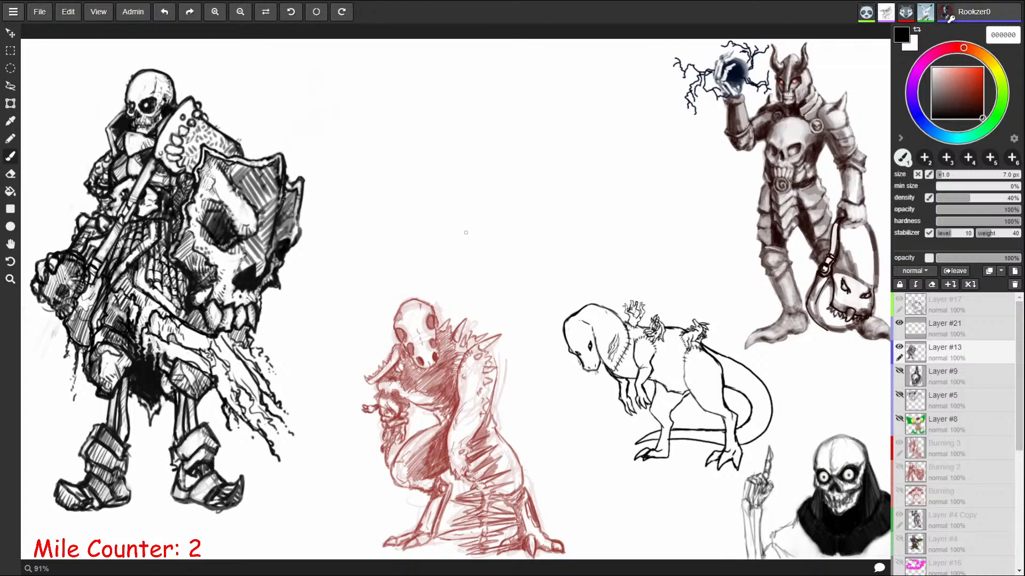
Step: Add torn strokes to the trailing cloth and drips beneath the black cloth between the legs with a 7 px brush
{"action": "key", "text": "bracketleft"}
{"action": "key", "text": "bracketleft"}
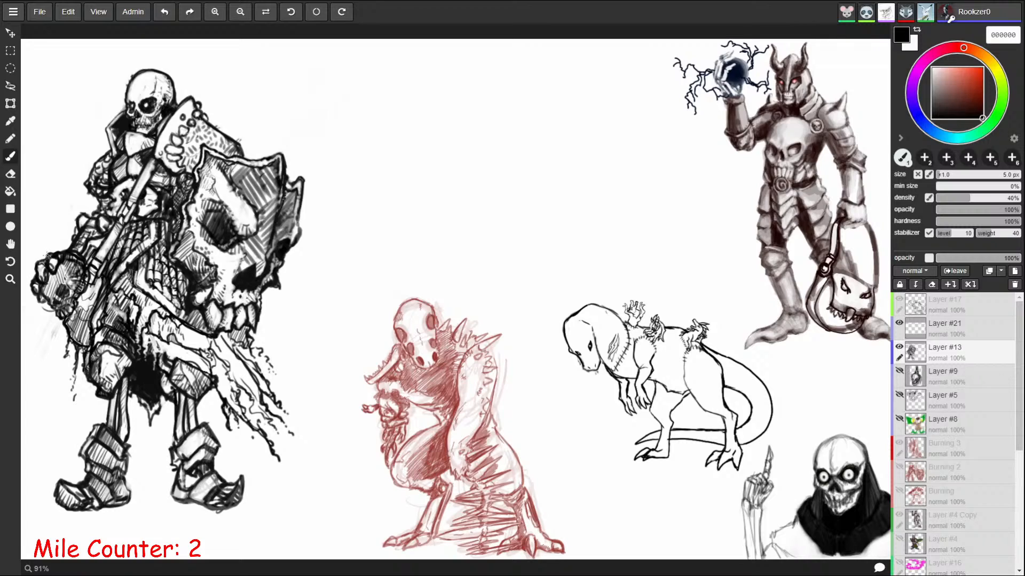
{"action": "key", "text": "bracketright"}
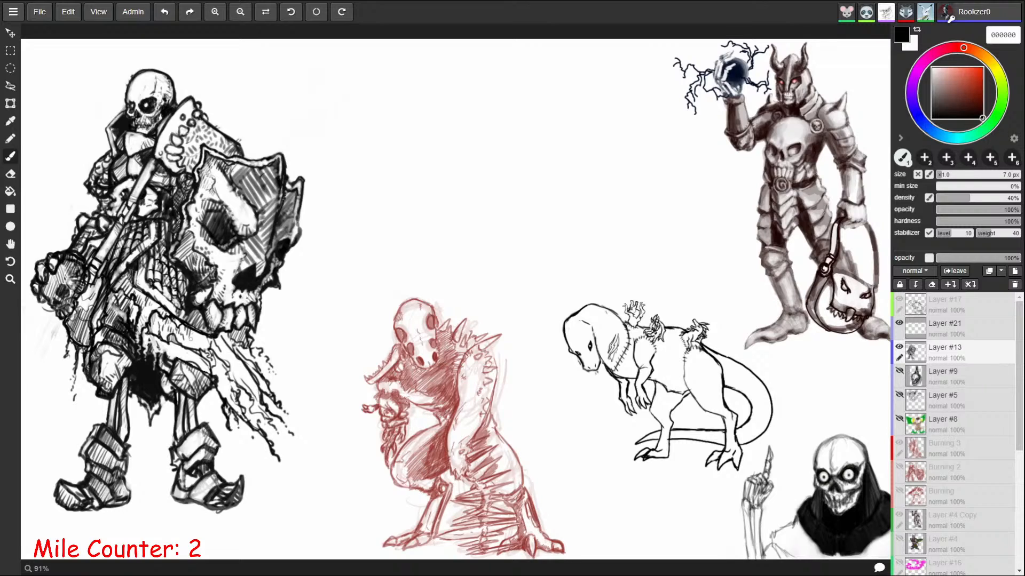
{"action": "mouse_move", "coordinate": [196, 332]}
{"action": "left_mouse_down"}
{"action": "mouse_move", "coordinate": [197, 347]}
{"action": "mouse_move", "coordinate": [222, 333]}
{"action": "mouse_move", "coordinate": [227, 356]}
{"action": "mouse_move", "coordinate": [208, 356]}
{"action": "mouse_move", "coordinate": [219, 384]}
{"action": "mouse_move", "coordinate": [236, 372]}
{"action": "left_mouse_up"}
{"action": "left_click_drag", "start_coordinate": [243, 364], "coordinate": [239, 380]}
{"action": "left_click_drag", "start_coordinate": [249, 371], "coordinate": [245, 387]}
{"action": "left_click_drag", "start_coordinate": [254, 382], "coordinate": [249, 390]}
{"action": "left_click_drag", "start_coordinate": [249, 348], "coordinate": [244, 355]}
{"action": "left_click_drag", "start_coordinate": [250, 351], "coordinate": [254, 368]}
{"action": "left_click_drag", "start_coordinate": [260, 365], "coordinate": [261, 379]}
{"action": "left_click_drag", "start_coordinate": [277, 375], "coordinate": [269, 382]}
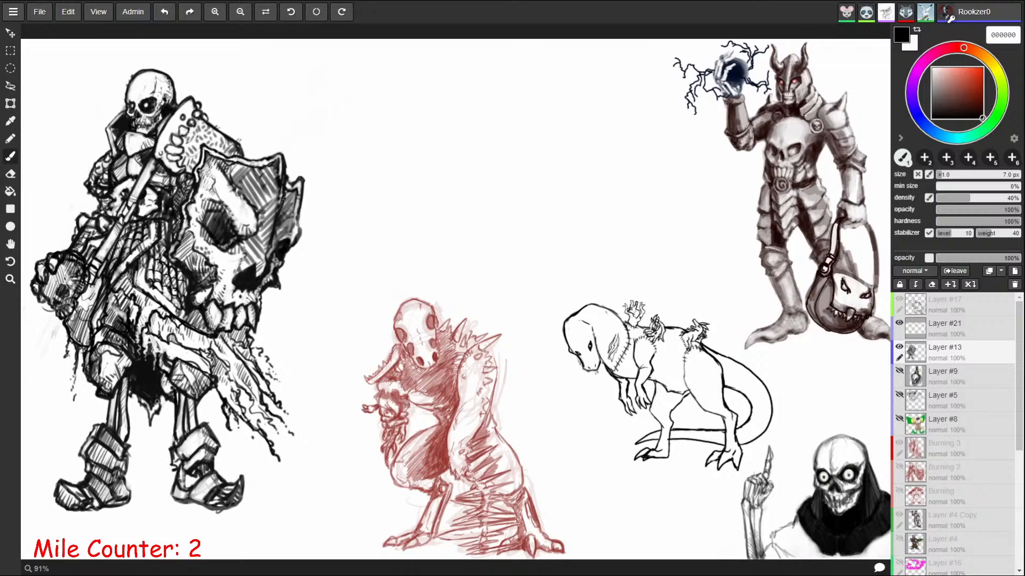
{"action": "mouse_move", "coordinate": [158, 401]}
{"action": "left_mouse_down"}
{"action": "mouse_move", "coordinate": [159, 433]}
{"action": "mouse_move", "coordinate": [164, 401]}
{"action": "mouse_move", "coordinate": [132, 401]}
{"action": "mouse_move", "coordinate": [134, 419]}
{"action": "left_mouse_up"}
{"action": "mouse_move", "coordinate": [207, 392]}
{"action": "left_mouse_down"}
{"action": "mouse_move", "coordinate": [207, 412]}
{"action": "mouse_move", "coordinate": [209, 390]}
{"action": "left_mouse_up"}
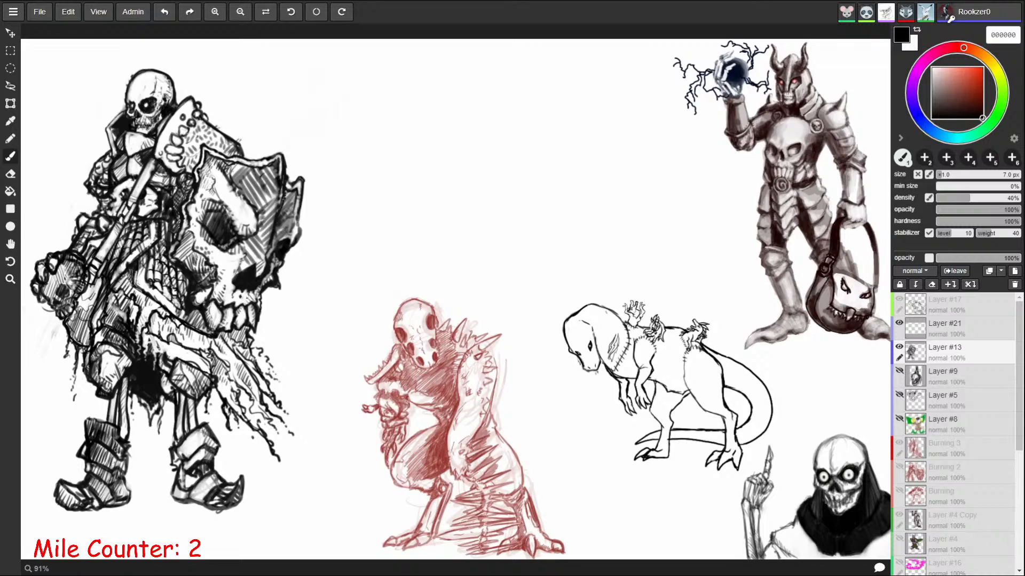
Step: Darken and hatch the cuffs and armour plates of both boots with 5 px and 7 px strokes
{"action": "left_click_drag", "start_coordinate": [88, 432], "coordinate": [90, 431]}
{"action": "key", "text": "bracketleft"}
{"action": "key", "text": "bracketleft"}
{"action": "mouse_move", "coordinate": [82, 434]}
{"action": "left_mouse_down"}
{"action": "mouse_move", "coordinate": [82, 415]}
{"action": "mouse_move", "coordinate": [101, 421]}
{"action": "mouse_move", "coordinate": [79, 427]}
{"action": "mouse_move", "coordinate": [98, 426]}
{"action": "mouse_move", "coordinate": [86, 474]}
{"action": "mouse_move", "coordinate": [130, 492]}
{"action": "mouse_move", "coordinate": [127, 447]}
{"action": "left_mouse_up"}
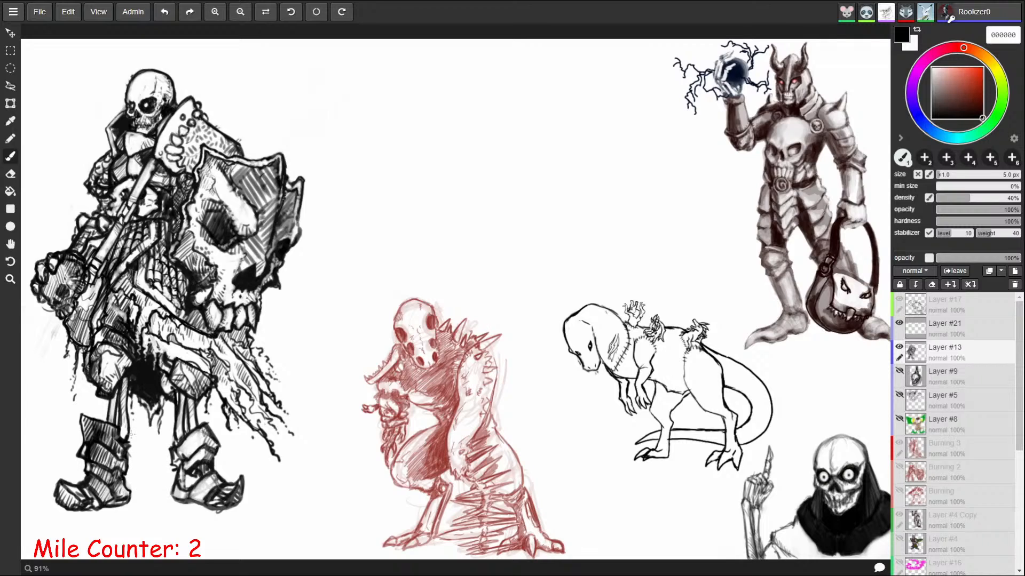
{"action": "mouse_move", "coordinate": [181, 465]}
{"action": "left_mouse_down"}
{"action": "mouse_move", "coordinate": [176, 483]}
{"action": "mouse_move", "coordinate": [193, 482]}
{"action": "mouse_move", "coordinate": [190, 491]}
{"action": "mouse_move", "coordinate": [186, 460]}
{"action": "left_mouse_up"}
{"action": "key", "text": "bracketright"}
{"action": "key", "text": "bracketright"}
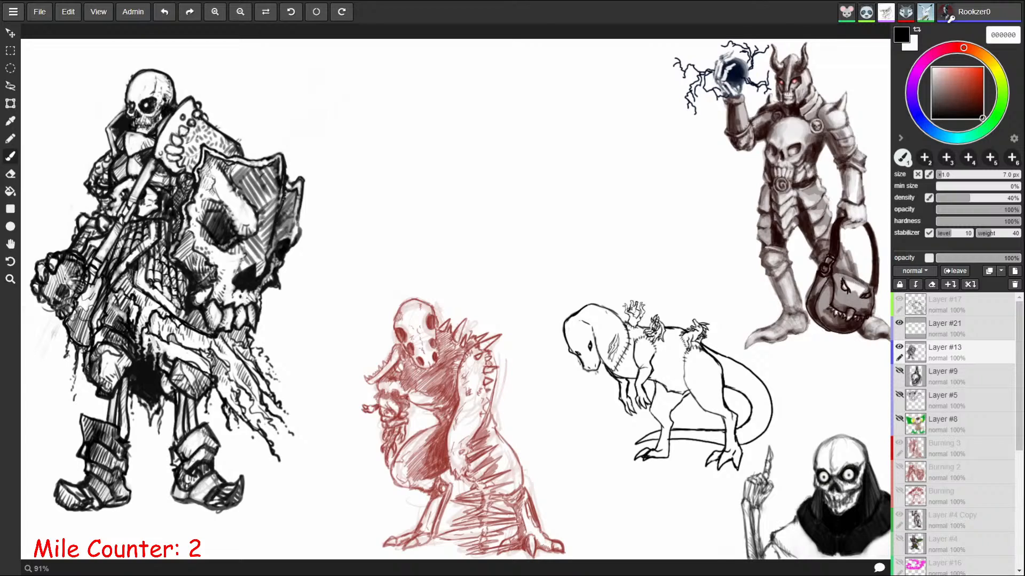
{"action": "left_click_drag", "start_coordinate": [208, 435], "coordinate": [204, 452]}
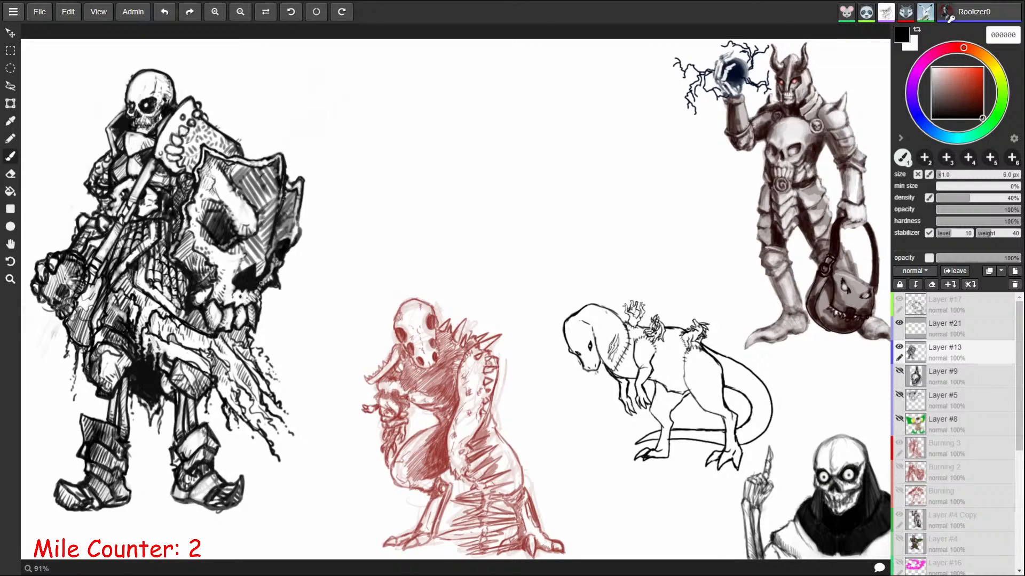
Step: Sharpen the shield's spiked rim and inner edge lines at 6 px, alternating erasing and inking
{"action": "mouse_move", "coordinate": [263, 290]}
{"action": "left_mouse_down"}
{"action": "mouse_move", "coordinate": [302, 235]}
{"action": "mouse_move", "coordinate": [304, 172]}
{"action": "mouse_move", "coordinate": [247, 160]}
{"action": "left_mouse_up"}
{"action": "mouse_move", "coordinate": [251, 160]}
{"action": "left_mouse_down"}
{"action": "mouse_move", "coordinate": [282, 153]}
{"action": "mouse_move", "coordinate": [273, 156]}
{"action": "mouse_move", "coordinate": [285, 168]}
{"action": "mouse_move", "coordinate": [281, 144]}
{"action": "mouse_move", "coordinate": [287, 177]}
{"action": "left_mouse_up"}
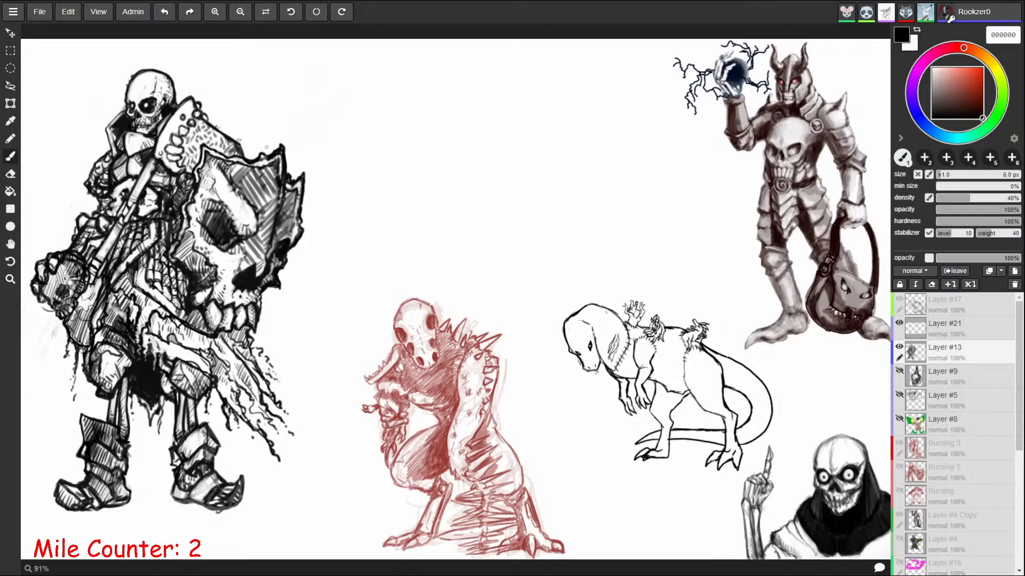
{"action": "key", "text": "e"}
{"action": "key", "text": "b"}
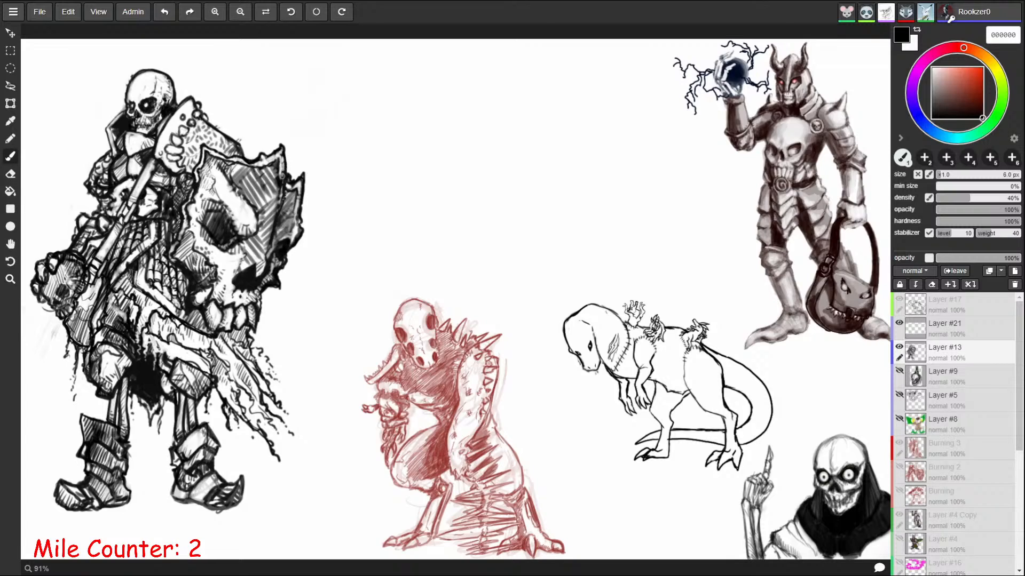
{"action": "key", "text": "e"}
{"action": "key", "text": "b"}
{"action": "left_click_drag", "start_coordinate": [281, 208], "coordinate": [268, 253]}
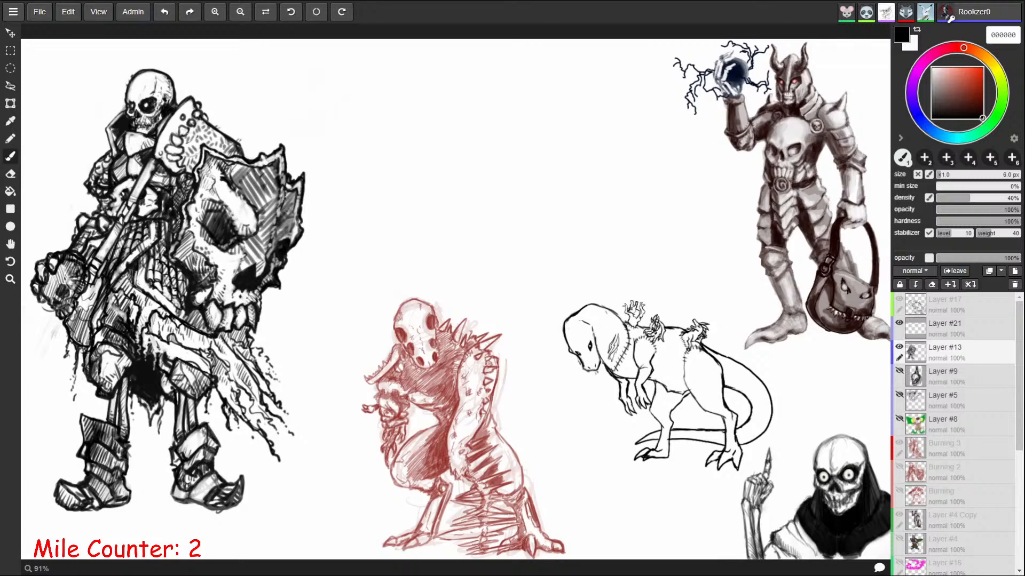
{"action": "key", "text": "e"}
{"action": "key", "text": "b"}
{"action": "left_click_drag", "start_coordinate": [217, 161], "coordinate": [224, 172]}
Step: Draw a row of round studs along the tattered sash's lower border and clear their centres with the eraser
{"action": "key", "text": "bracketleft"}
{"action": "key", "text": "bracketleft"}
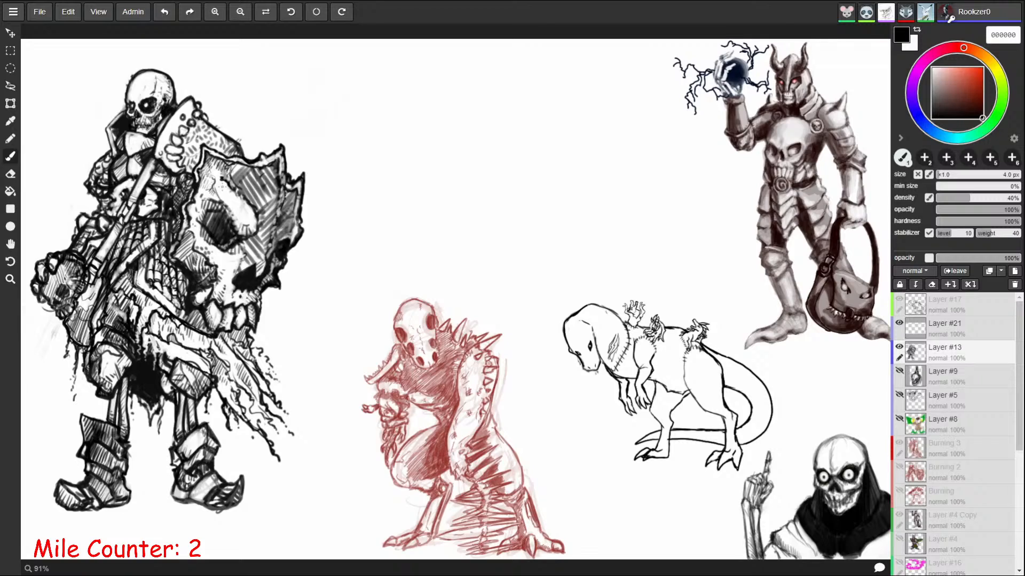
{"action": "key", "text": "bracketleft"}
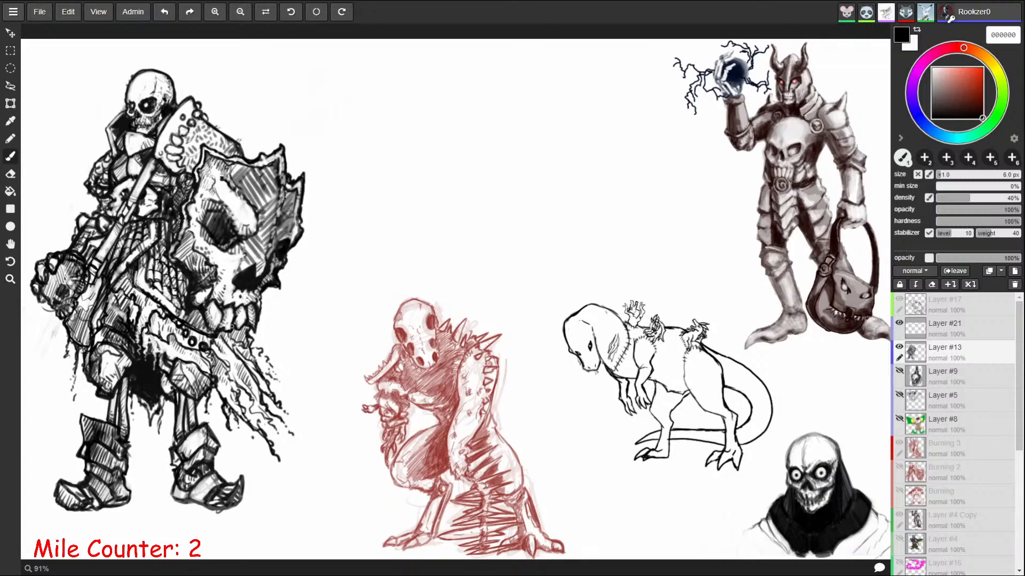
{"action": "key", "text": "bracketright"}
{"action": "key", "text": "bracketright"}
{"action": "key", "text": "e"}
{"action": "key", "text": "b"}
{"action": "key", "text": "e"}
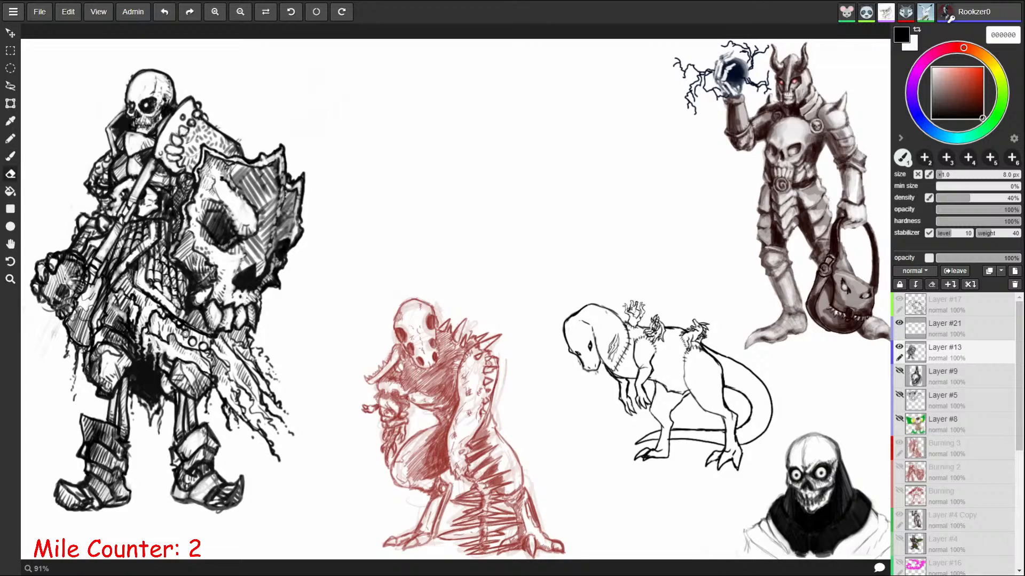
{"action": "key", "text": "b"}
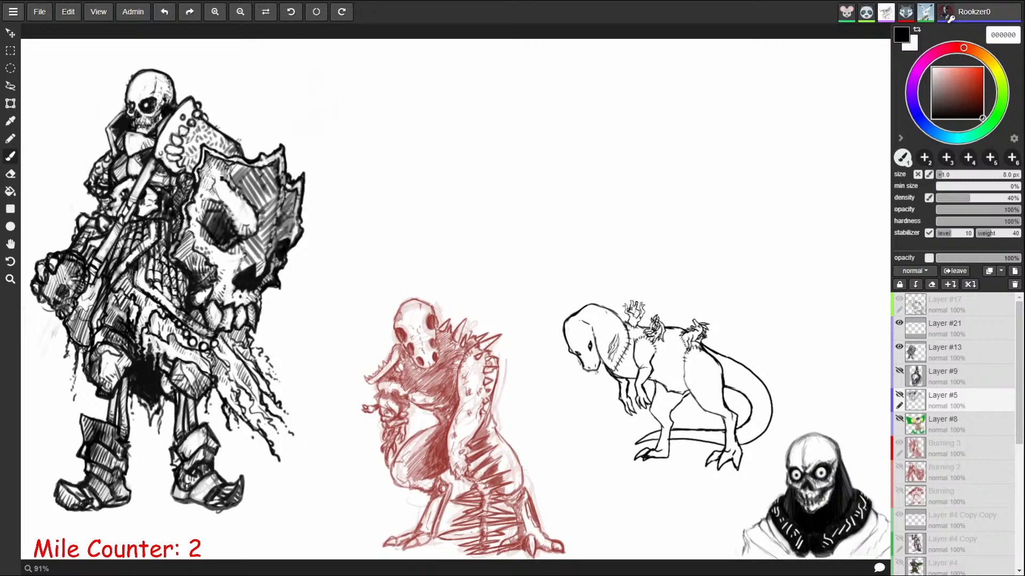
Step: Make Layer #21 the active drawing layer
{"action": "left_click", "coordinate": [228, 348]}
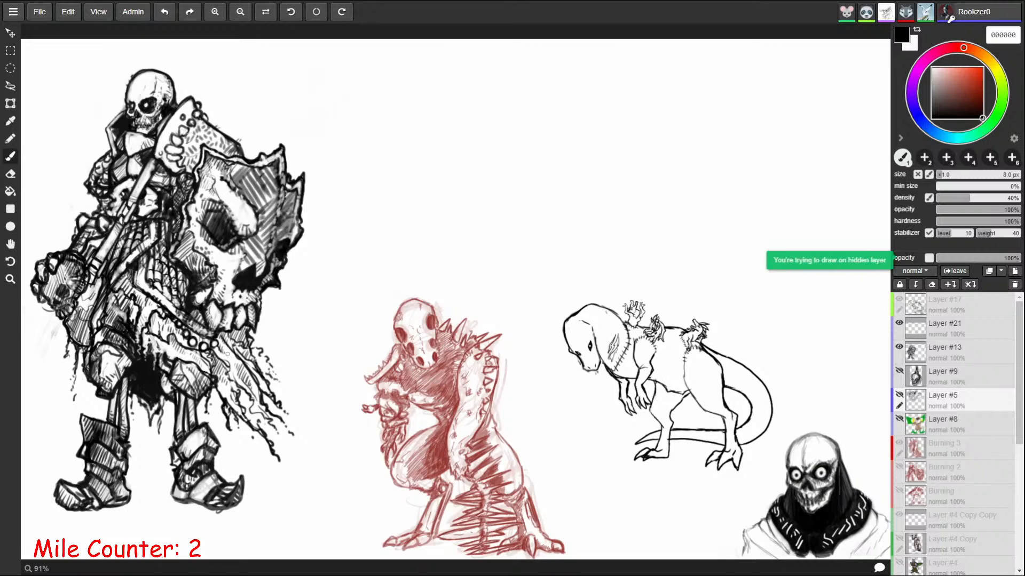
{"action": "left_click", "coordinate": [949, 332]}
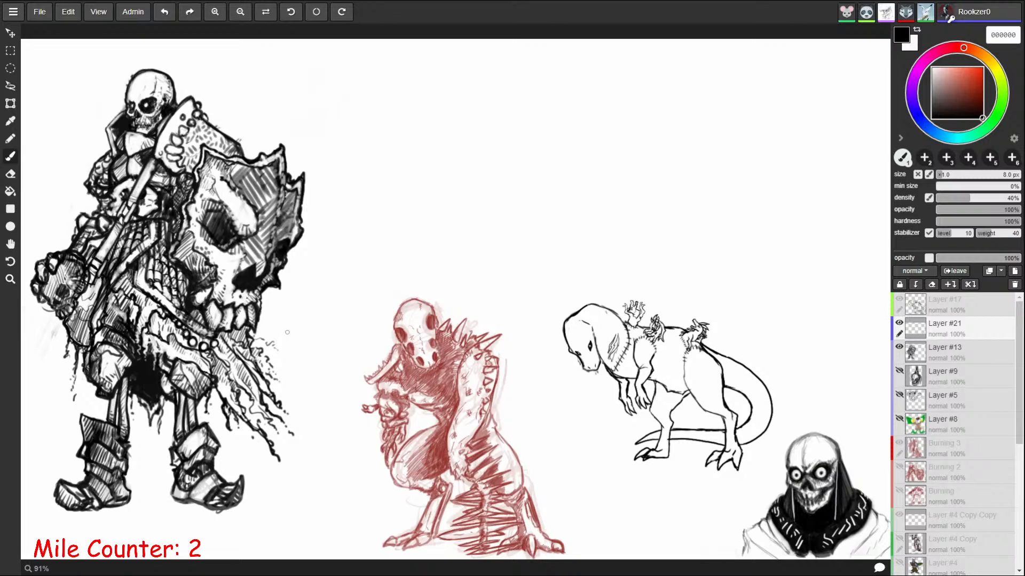
{"action": "mouse_move", "coordinate": [395, 180]}
{"action": "left_mouse_down"}
{"action": "mouse_move", "coordinate": [819, 115]}
{"action": "mouse_move", "coordinate": [377, 143]}
{"action": "left_mouse_up"}
{"action": "key", "text": "ctrl+z"}
{"action": "mouse_move", "coordinate": [654, 104]}
{"action": "left_mouse_down"}
{"action": "mouse_move", "coordinate": [373, 229]}
{"action": "mouse_move", "coordinate": [858, 158]}
{"action": "mouse_move", "coordinate": [742, 40]}
{"action": "left_mouse_up"}
{"action": "key", "text": "ctrl+z"}
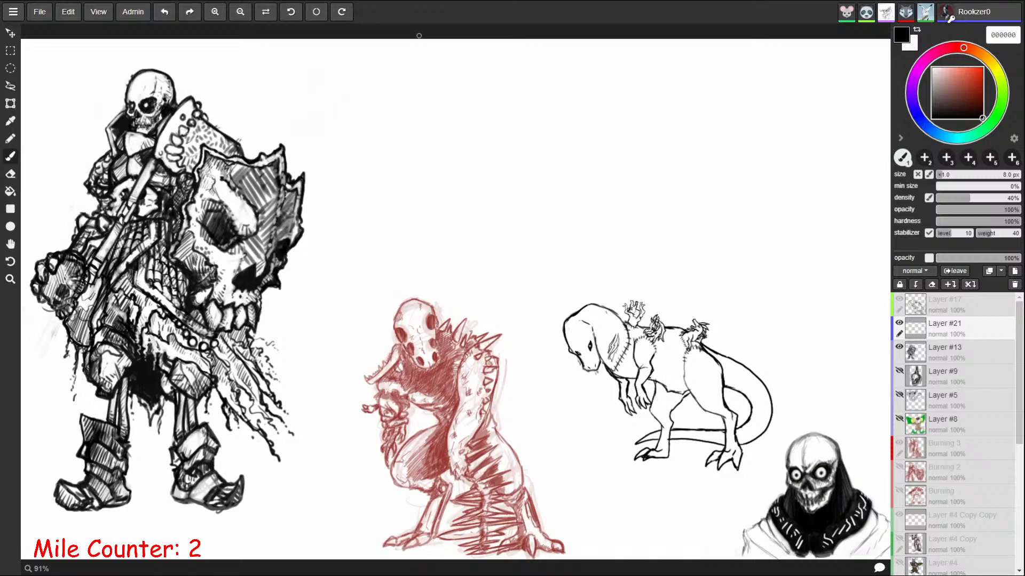
{"action": "mouse_move", "coordinate": [693, 73]}
{"action": "left_mouse_down"}
{"action": "mouse_move", "coordinate": [750, 266]}
{"action": "mouse_move", "coordinate": [848, 72]}
{"action": "mouse_move", "coordinate": [723, 60]}
{"action": "left_mouse_up"}
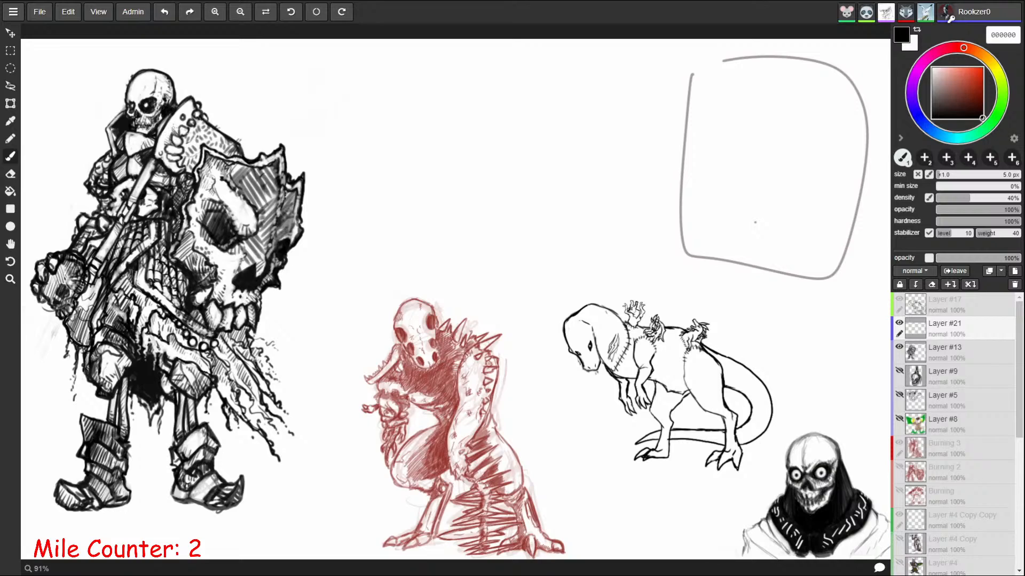
{"action": "mouse_move", "coordinate": [692, 74]}
{"action": "left_mouse_down"}
{"action": "mouse_move", "coordinate": [684, 240]}
{"action": "mouse_move", "coordinate": [833, 267]}
{"action": "left_mouse_up"}
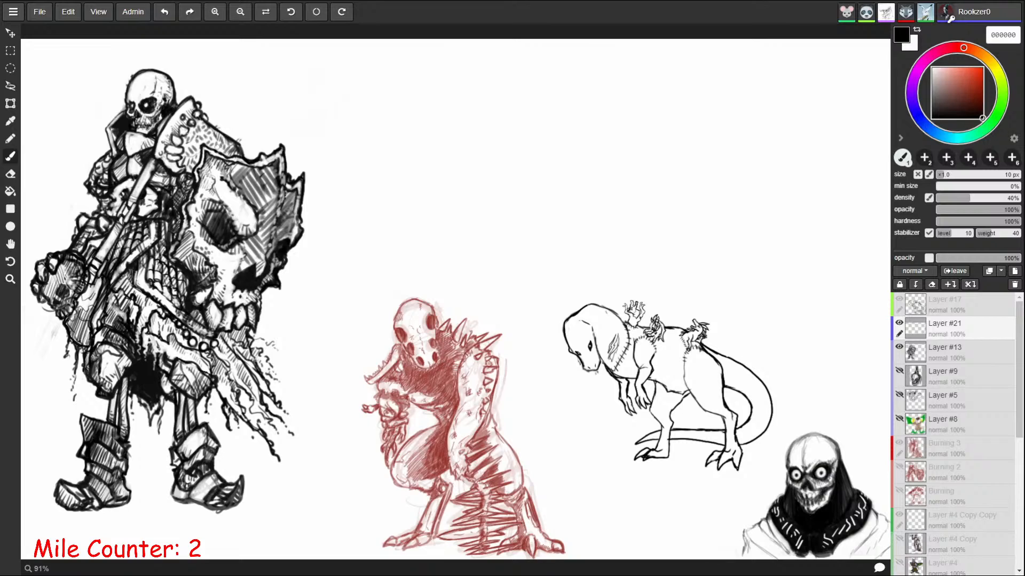
Step: Sketch a small open-topped box in the empty space above the red creature and refine the warrior's shoulder armour
{"action": "left_click_drag", "start_coordinate": [501, 78], "coordinate": [500, 92]}
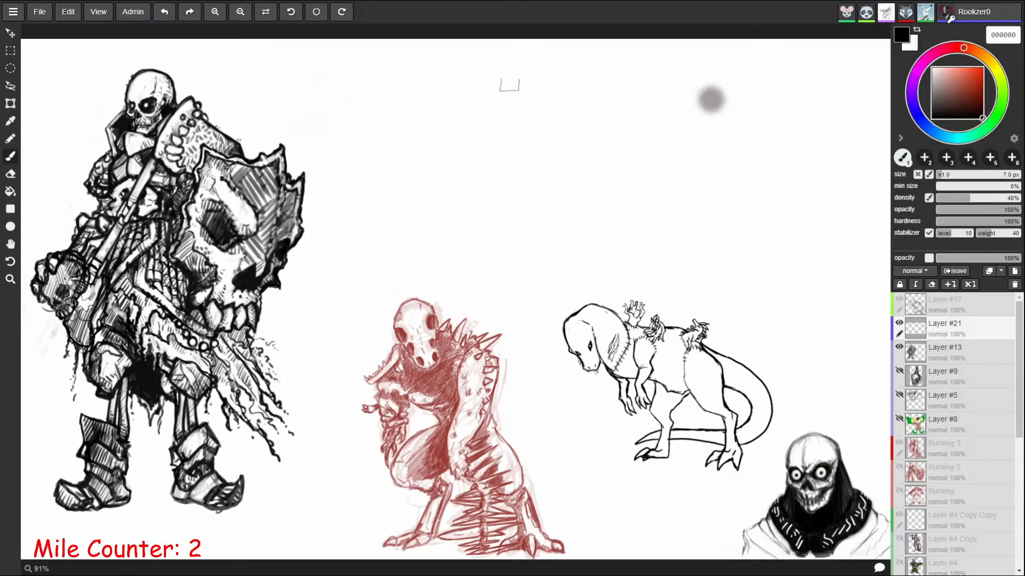
{"action": "left_click_drag", "start_coordinate": [101, 159], "coordinate": [86, 184]}
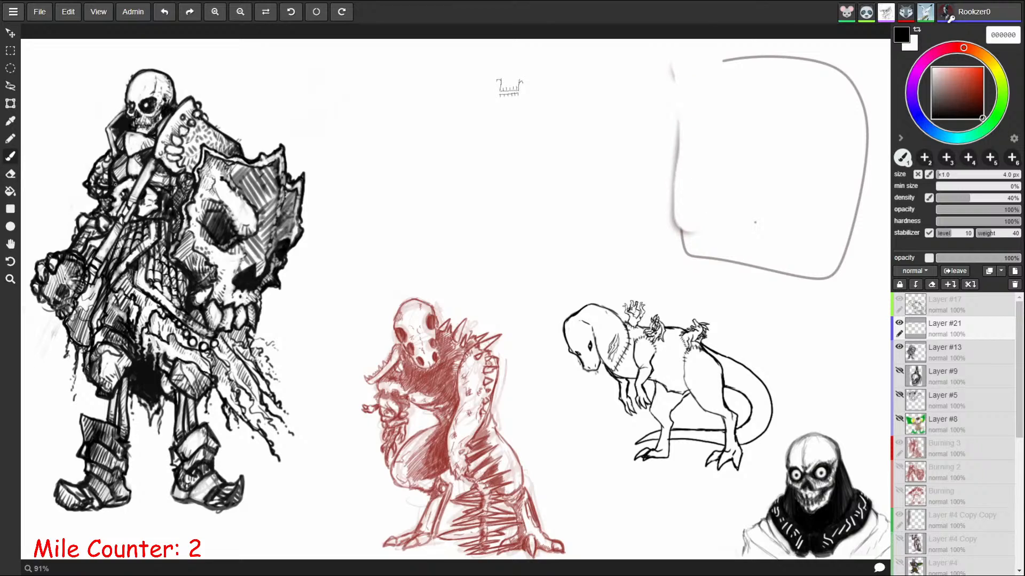
{"action": "key", "text": "["}
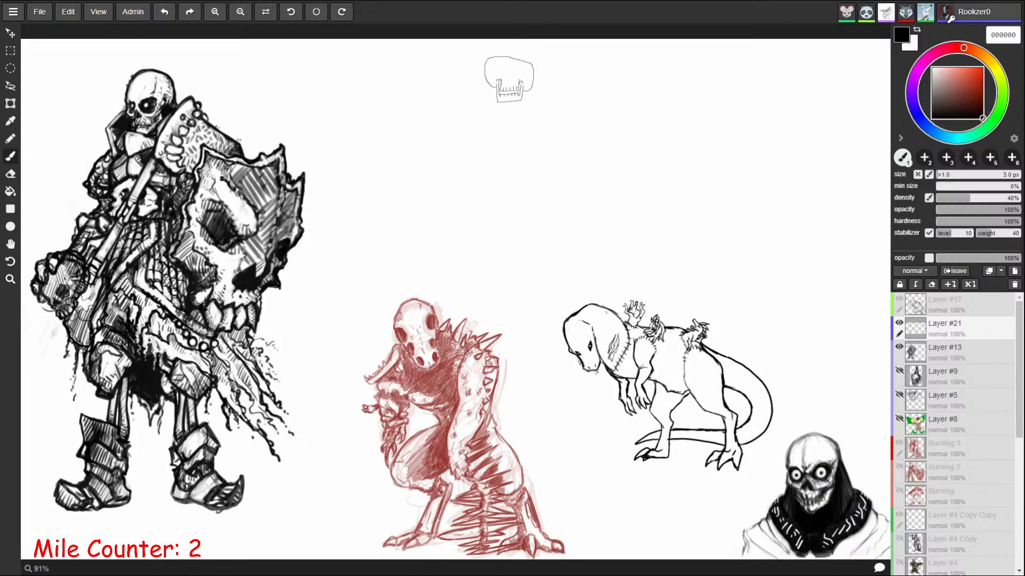
Step: Rework the warrior's skull around the eye sockets and cheek, alternating larger brush strokes with erasing
{"action": "key", "text": "bracketright"}
{"action": "key", "text": "bracketright"}
{"action": "mouse_move", "coordinate": [127, 90]}
{"action": "left_mouse_down"}
{"action": "mouse_move", "coordinate": [125, 109]}
{"action": "mouse_move", "coordinate": [134, 70]}
{"action": "mouse_move", "coordinate": [129, 84]}
{"action": "mouse_move", "coordinate": [159, 100]}
{"action": "mouse_move", "coordinate": [148, 113]}
{"action": "left_mouse_up"}
{"action": "mouse_move", "coordinate": [140, 104]}
{"action": "left_mouse_down"}
{"action": "mouse_move", "coordinate": [128, 112]}
{"action": "mouse_move", "coordinate": [146, 110]}
{"action": "left_mouse_up"}
{"action": "key", "text": "e"}
{"action": "key", "text": "b"}
{"action": "key", "text": "e"}
{"action": "key", "text": "b"}
{"action": "key", "text": "e"}
{"action": "key", "text": "b"}
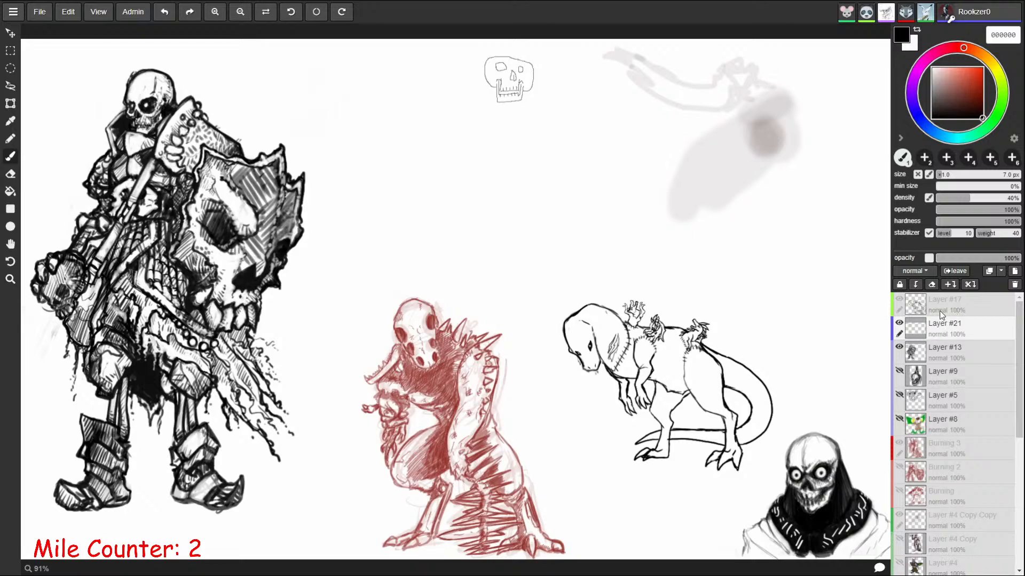
Step: Merge Layer #21 down into Layer #13
{"action": "right_click", "coordinate": [946, 331]}
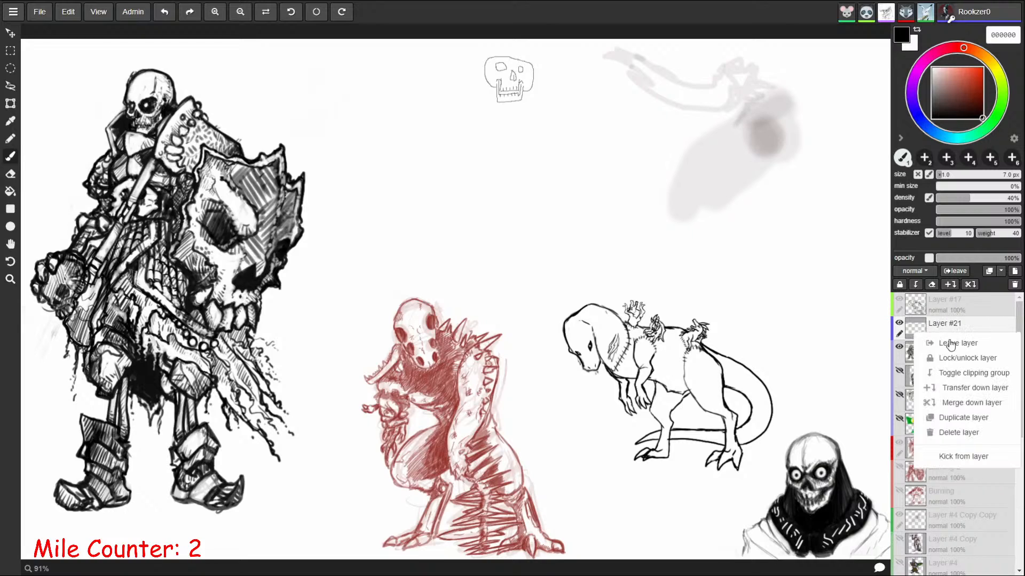
{"action": "left_click", "coordinate": [977, 404]}
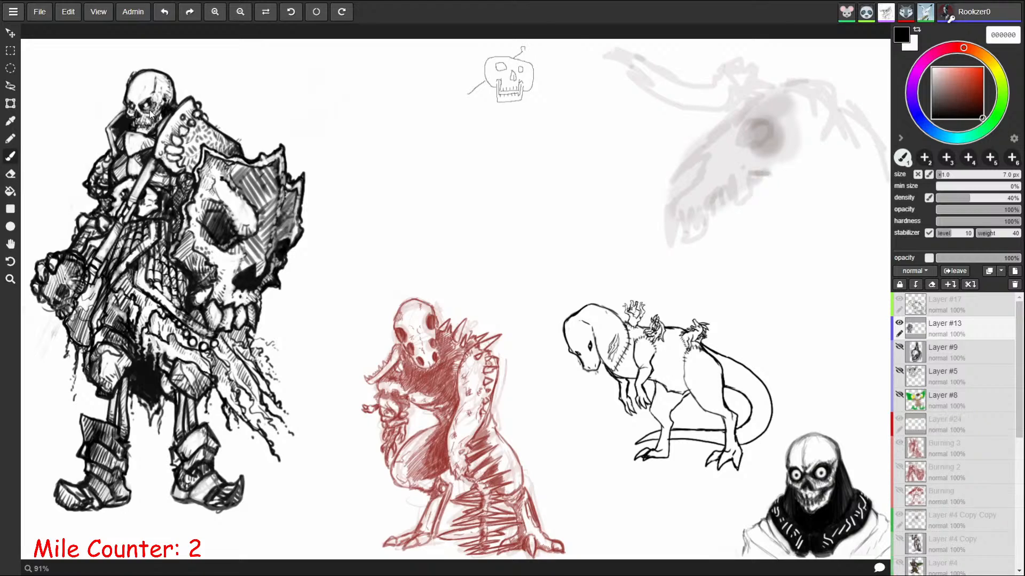
Step: Touch up the front edge of the skeleton warrior's forehead on Layer #13 with a small brush stroke above the brow
{"action": "key", "text": "e"}
{"action": "key", "text": "b"}
{"action": "key", "text": "e"}
{"action": "key", "text": "b"}
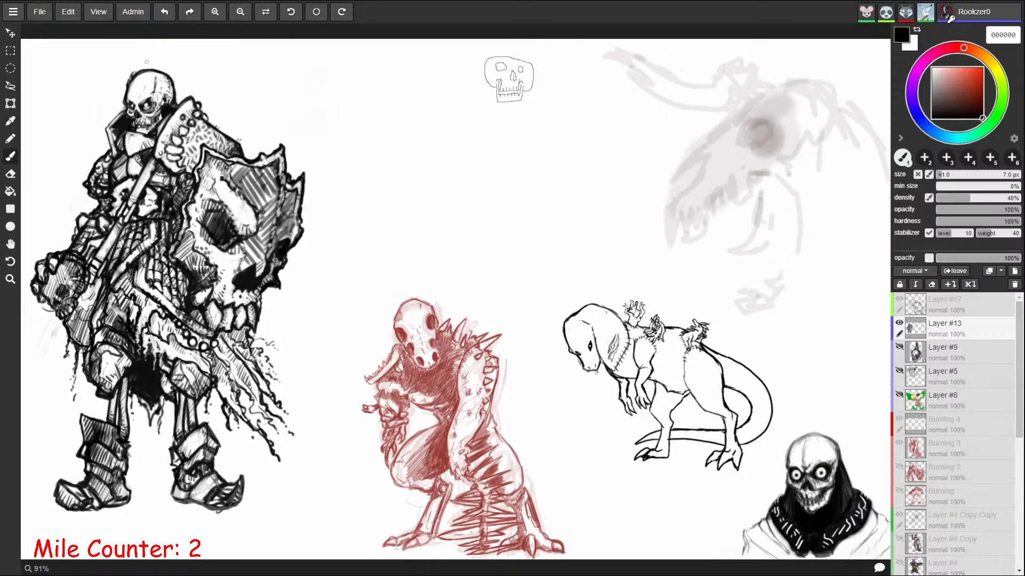
{"action": "key", "text": "ctrl+space"}
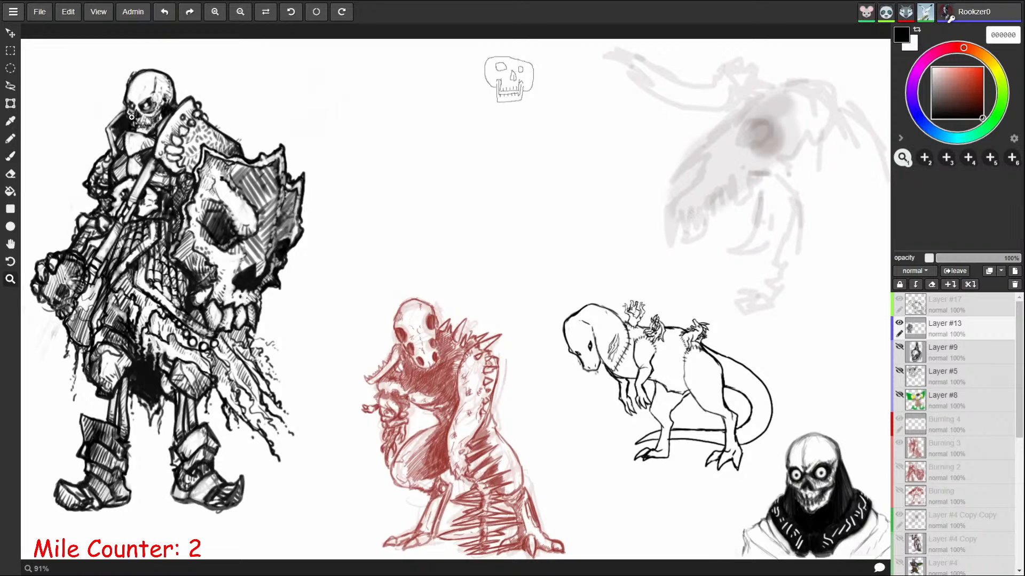
{"action": "mouse_move", "coordinate": [106, 146]}
{"action": "left_mouse_down", "text": "ctrl"}
{"action": "mouse_move", "coordinate": [370, 72]}
{"action": "mouse_move", "coordinate": [429, 365]}
{"action": "left_mouse_up", "text": "ctrl"}
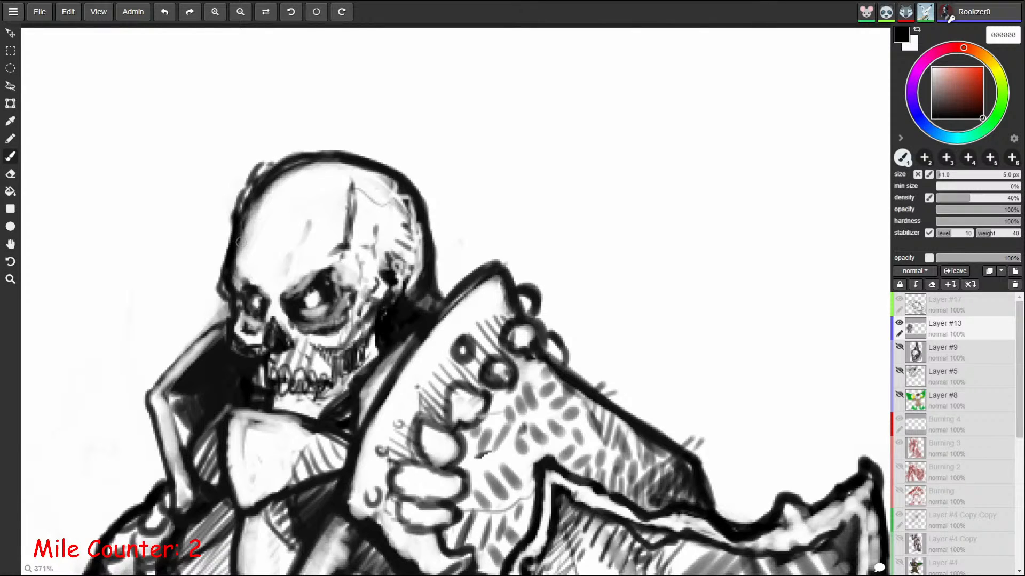
{"action": "key", "text": "e"}
{"action": "key", "text": "b"}
{"action": "left_click_drag", "start_coordinate": [238, 265], "coordinate": [242, 243]}
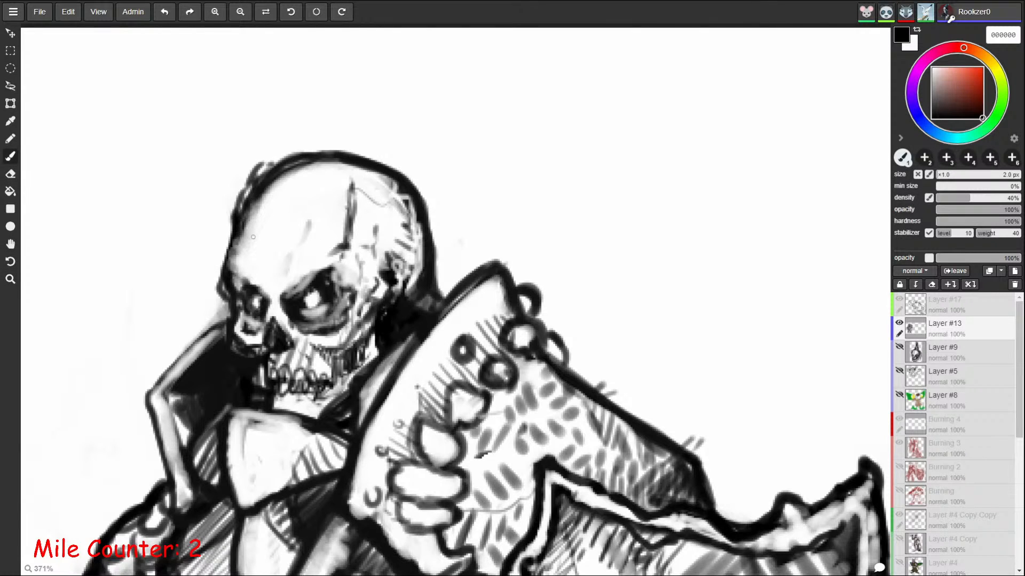
Step: Redraw the skull's front outline from the crown down past the brow to the cheekbone
{"action": "key", "text": "e"}
{"action": "key", "text": "["}
{"action": "key", "text": "["}
{"action": "key", "text": "["}
{"action": "key", "text": "b"}
{"action": "key", "text": "e"}
{"action": "key", "text": "b"}
{"action": "key", "text": "]"}
{"action": "mouse_move", "coordinate": [298, 148]}
{"action": "left_mouse_down"}
{"action": "mouse_move", "coordinate": [341, 146]}
{"action": "mouse_move", "coordinate": [251, 167]}
{"action": "mouse_move", "coordinate": [230, 223]}
{"action": "left_mouse_up"}
{"action": "mouse_move", "coordinate": [251, 171]}
{"action": "left_mouse_down"}
{"action": "mouse_move", "coordinate": [228, 255]}
{"action": "mouse_move", "coordinate": [229, 331]}
{"action": "mouse_move", "coordinate": [248, 352]}
{"action": "left_mouse_up"}
{"action": "mouse_move", "coordinate": [246, 313]}
{"action": "left_mouse_down"}
{"action": "mouse_move", "coordinate": [248, 326]}
{"action": "mouse_move", "coordinate": [261, 321]}
{"action": "mouse_move", "coordinate": [265, 300]}
{"action": "mouse_move", "coordinate": [272, 342]}
{"action": "mouse_move", "coordinate": [270, 301]}
{"action": "left_mouse_up"}
Step: Hatch the inside of the skull's front outline between crown and brow with a 2 px brush
{"action": "key", "text": "["}
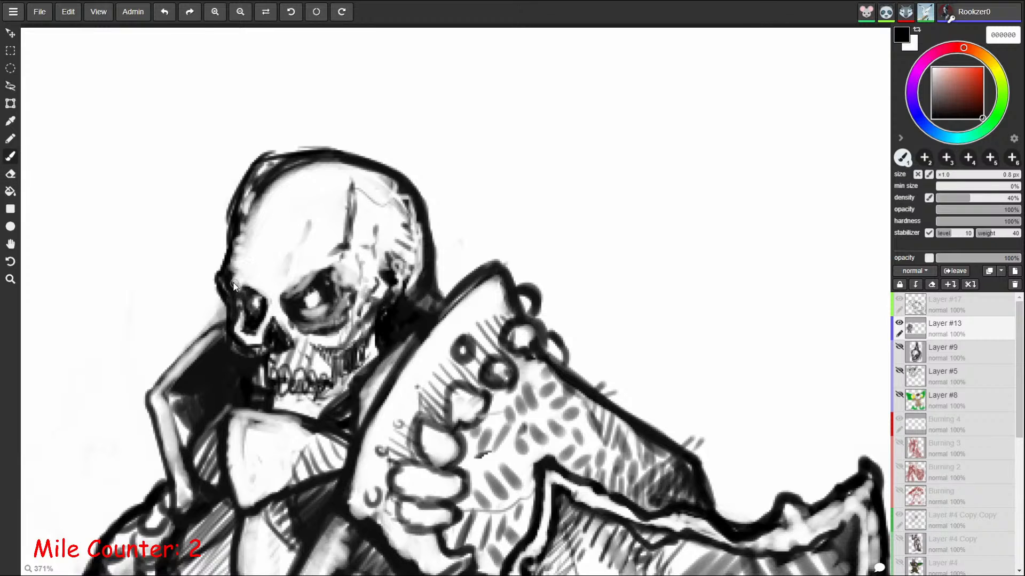
{"action": "mouse_move", "coordinate": [233, 285]}
{"action": "left_mouse_down"}
{"action": "mouse_move", "coordinate": [261, 187]}
{"action": "mouse_move", "coordinate": [321, 167]}
{"action": "mouse_move", "coordinate": [293, 175]}
{"action": "mouse_move", "coordinate": [252, 216]}
{"action": "left_mouse_up"}
{"action": "key", "text": "ctrl+z"}
{"action": "key", "text": "]"}
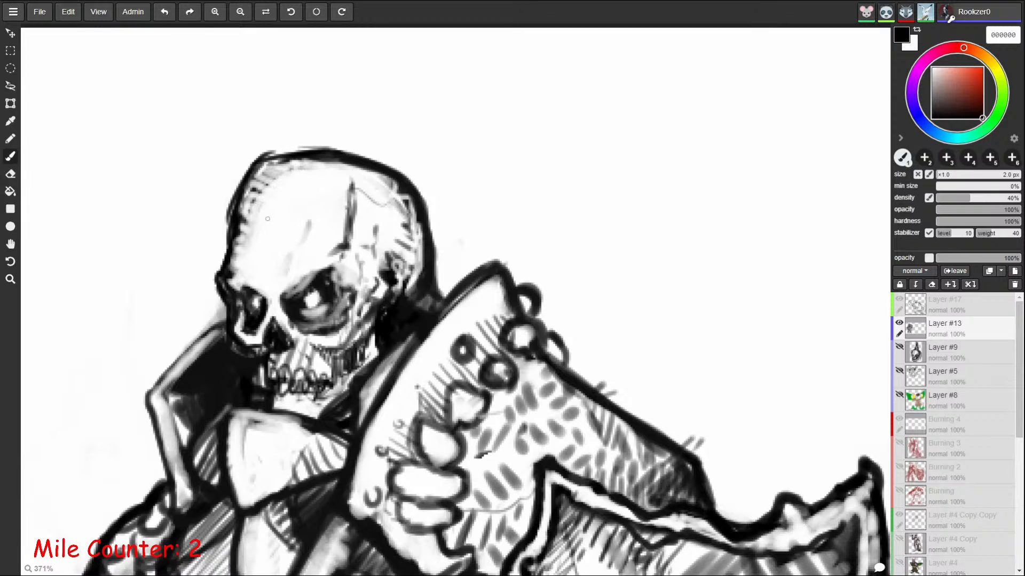
{"action": "mouse_move", "coordinate": [278, 173]}
{"action": "left_mouse_down"}
{"action": "mouse_move", "coordinate": [239, 230]}
{"action": "mouse_move", "coordinate": [235, 253]}
{"action": "left_mouse_up"}
{"action": "left_click_drag", "start_coordinate": [240, 218], "coordinate": [232, 259]}
{"action": "key", "text": "e"}
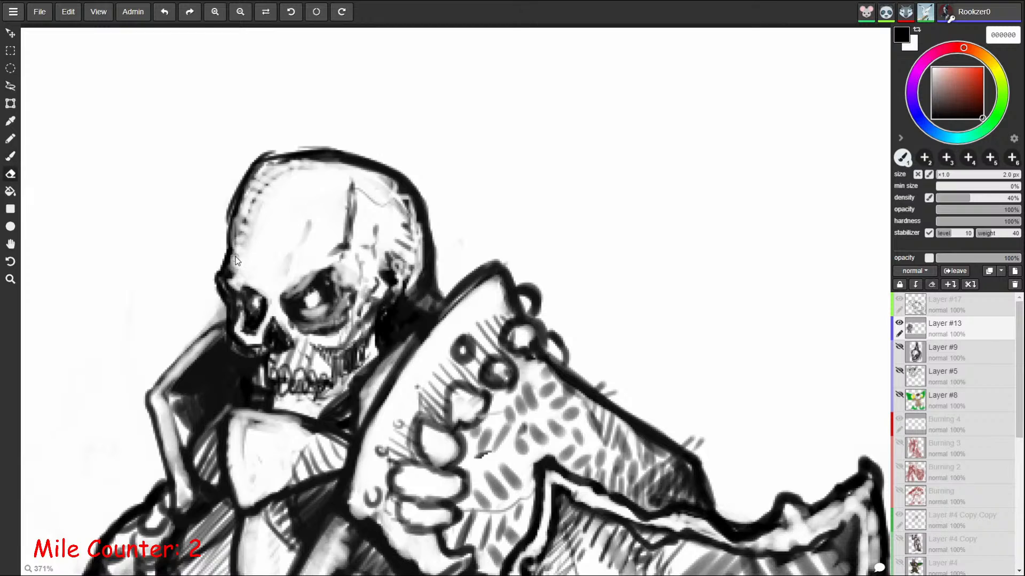
Step: Redraw the top of the skull as a higher, rounder outline running down the back of the head with a 3 px brush
{"action": "key", "text": "b"}
{"action": "mouse_move", "coordinate": [283, 162]}
{"action": "left_mouse_down"}
{"action": "mouse_move", "coordinate": [381, 170]}
{"action": "mouse_move", "coordinate": [408, 193]}
{"action": "left_mouse_up"}
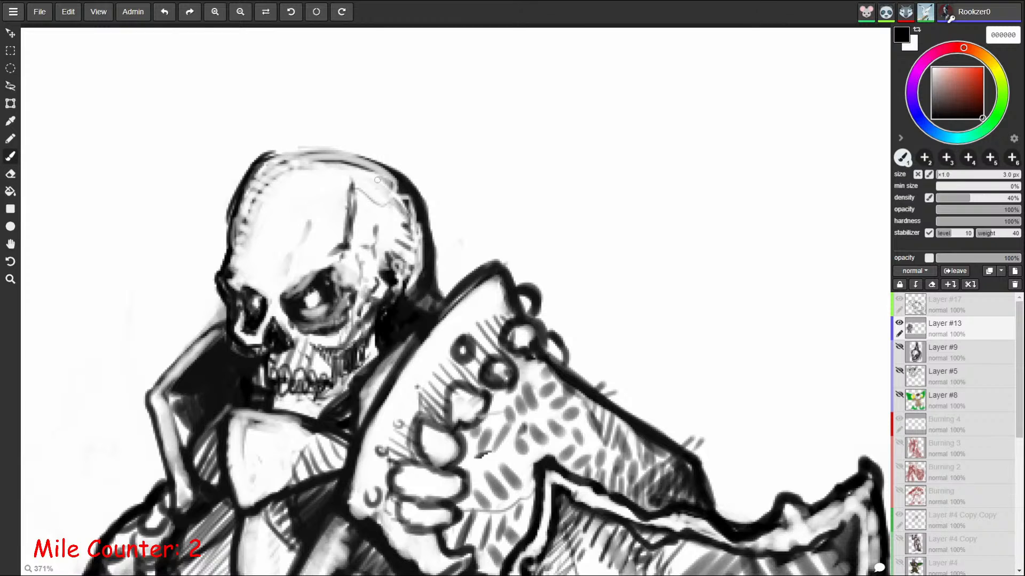
{"action": "left_click_drag", "start_coordinate": [265, 157], "coordinate": [334, 142]}
{"action": "mouse_move", "coordinate": [263, 162]}
{"action": "left_mouse_down"}
{"action": "mouse_move", "coordinate": [321, 145]}
{"action": "mouse_move", "coordinate": [393, 155]}
{"action": "left_mouse_up"}
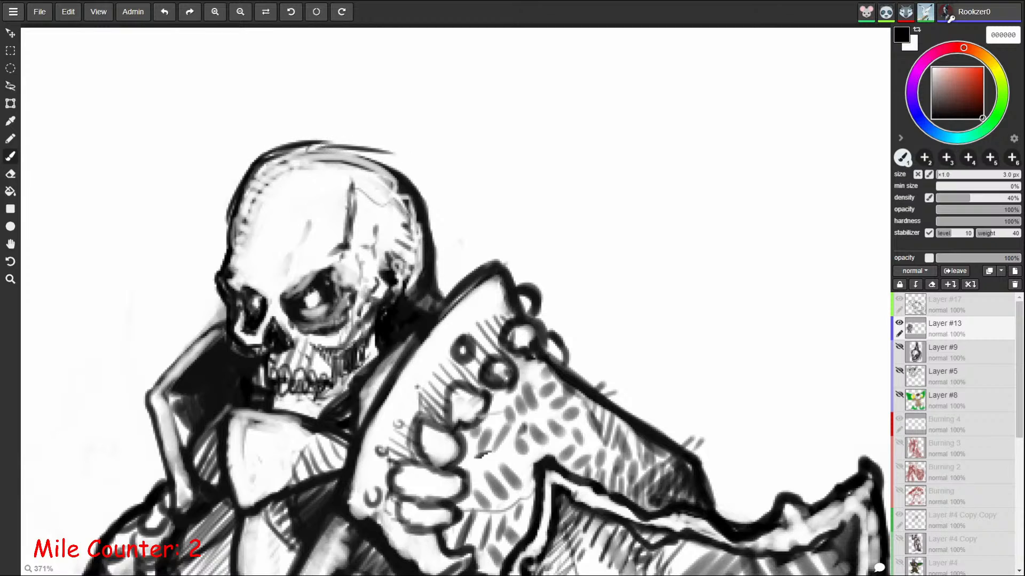
{"action": "mouse_move", "coordinate": [317, 146]}
{"action": "left_mouse_down"}
{"action": "mouse_move", "coordinate": [407, 168]}
{"action": "mouse_move", "coordinate": [425, 197]}
{"action": "mouse_move", "coordinate": [430, 254]}
{"action": "left_mouse_up"}
{"action": "left_click_drag", "start_coordinate": [429, 199], "coordinate": [432, 235]}
Step: Erase the old dark contour inside the skull's new outline, from the crown down the back of the head
{"action": "key", "text": "bracketright"}
{"action": "key", "text": "bracketright"}
{"action": "key", "text": "bracketright"}
{"action": "key", "text": "e"}
{"action": "mouse_move", "coordinate": [315, 159]}
{"action": "left_mouse_down"}
{"action": "mouse_move", "coordinate": [423, 194]}
{"action": "mouse_move", "coordinate": [406, 293]}
{"action": "left_mouse_up"}
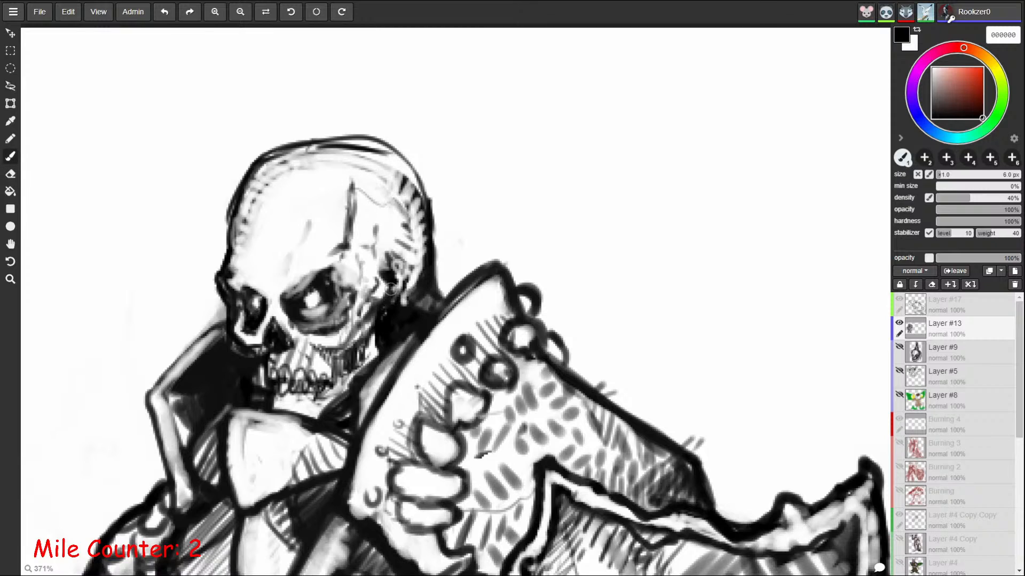
Step: Blacken the skull's larger eye socket around the bright pupil with a 7 px brush
{"action": "key", "text": "bracketright"}
{"action": "key", "text": "bracketright"}
{"action": "mouse_move", "coordinate": [300, 317]}
{"action": "left_mouse_down"}
{"action": "mouse_move", "coordinate": [331, 314]}
{"action": "mouse_move", "coordinate": [305, 288]}
{"action": "mouse_move", "coordinate": [320, 275]}
{"action": "mouse_move", "coordinate": [342, 288]}
{"action": "mouse_move", "coordinate": [331, 310]}
{"action": "mouse_move", "coordinate": [329, 278]}
{"action": "left_mouse_up"}
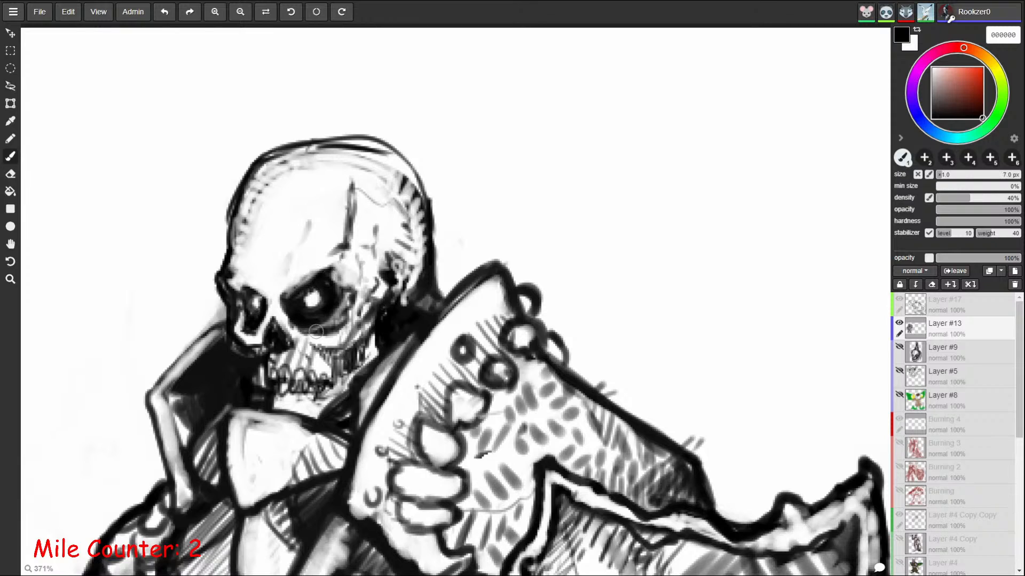
Step: Shade the lower rim and outer corner of the eye socket and the upper jaw with a 4 px brush
{"action": "key", "text": "bracketleft"}
{"action": "key", "text": "bracketleft"}
{"action": "key", "text": "bracketleft"}
{"action": "key", "text": "bracketleft"}
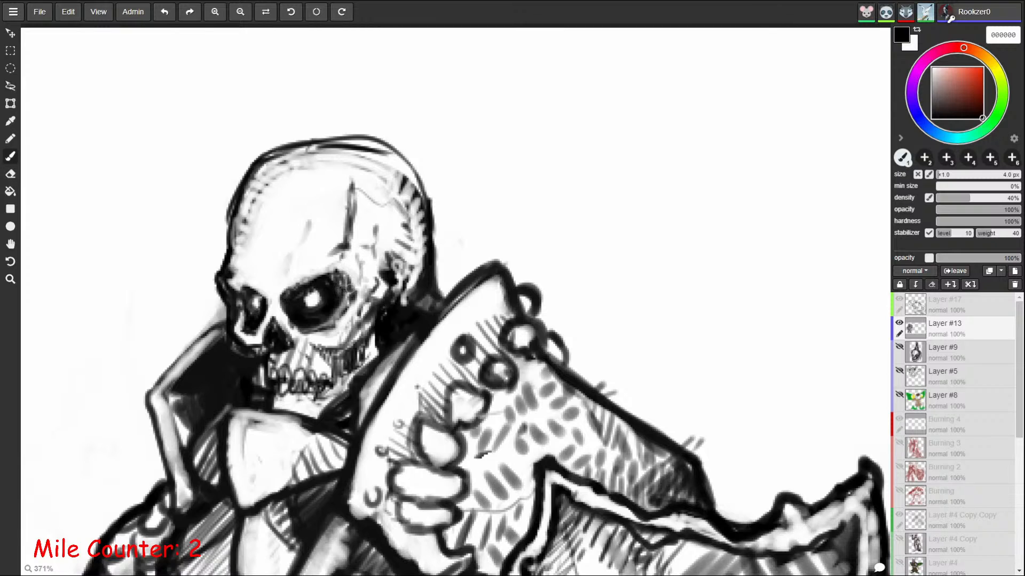
{"action": "mouse_move", "coordinate": [304, 329]}
{"action": "left_mouse_down"}
{"action": "mouse_move", "coordinate": [329, 323]}
{"action": "mouse_move", "coordinate": [360, 274]}
{"action": "left_mouse_up"}
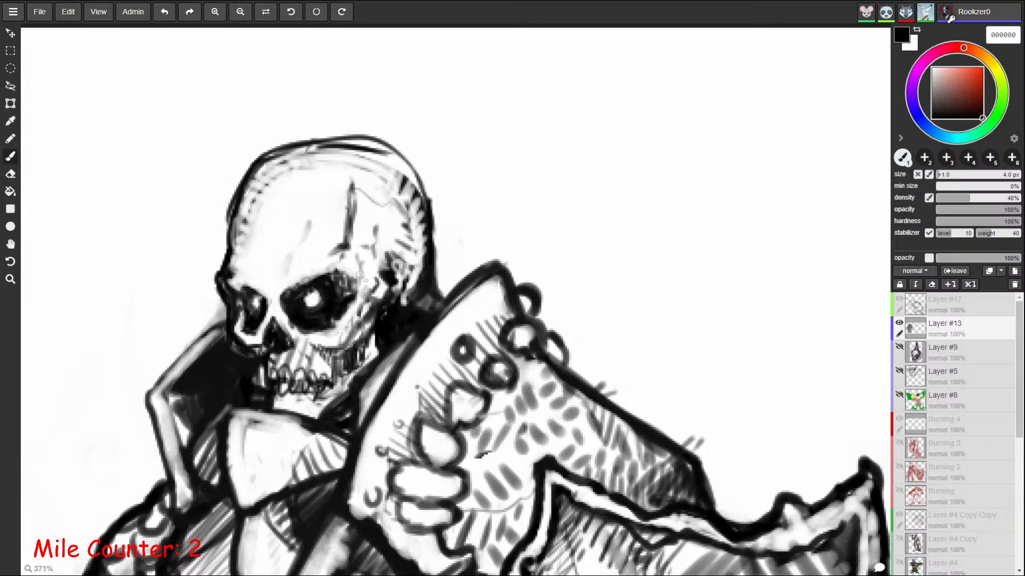
{"action": "mouse_move", "coordinate": [317, 352]}
{"action": "left_mouse_down"}
{"action": "mouse_move", "coordinate": [324, 382]}
{"action": "mouse_move", "coordinate": [348, 357]}
{"action": "mouse_move", "coordinate": [347, 372]}
{"action": "left_mouse_up"}
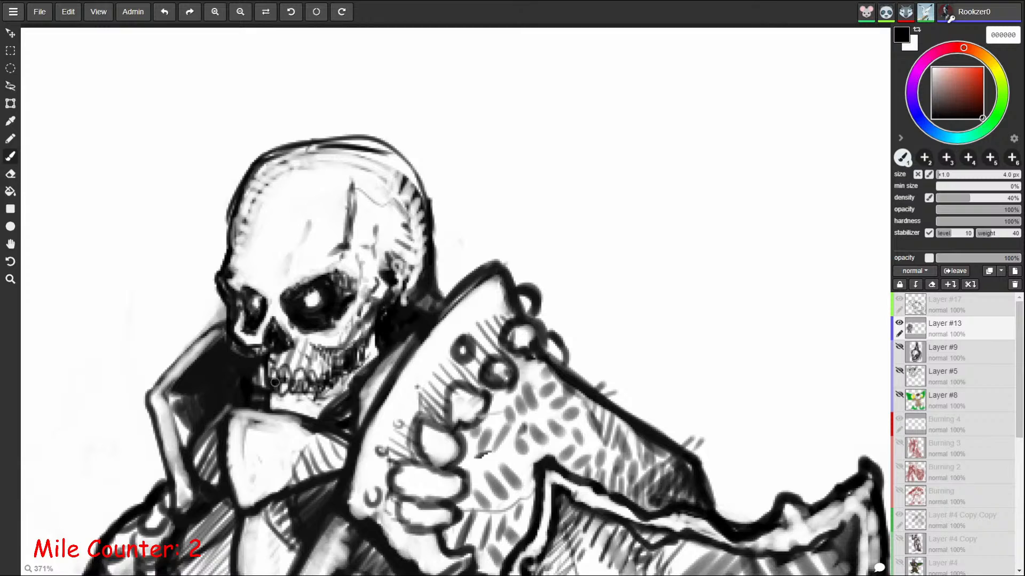
Step: Add short hatch marks inside the outline along the skull's crown and down the back of the head
{"action": "mouse_move", "coordinate": [327, 143]}
{"action": "left_mouse_down"}
{"action": "mouse_move", "coordinate": [335, 159]}
{"action": "mouse_move", "coordinate": [353, 154]}
{"action": "left_mouse_up"}
{"action": "left_click_drag", "start_coordinate": [363, 145], "coordinate": [368, 159]}
{"action": "mouse_move", "coordinate": [378, 149]}
{"action": "left_mouse_down"}
{"action": "mouse_move", "coordinate": [374, 159]}
{"action": "mouse_move", "coordinate": [419, 209]}
{"action": "mouse_move", "coordinate": [419, 259]}
{"action": "left_mouse_up"}
Step: Thicken the skull's outline from brow to crown with a 6 px brush and deepen the collar's black interior with a 4 px brush
{"action": "key", "text": "bracketright"}
{"action": "key", "text": "bracketright"}
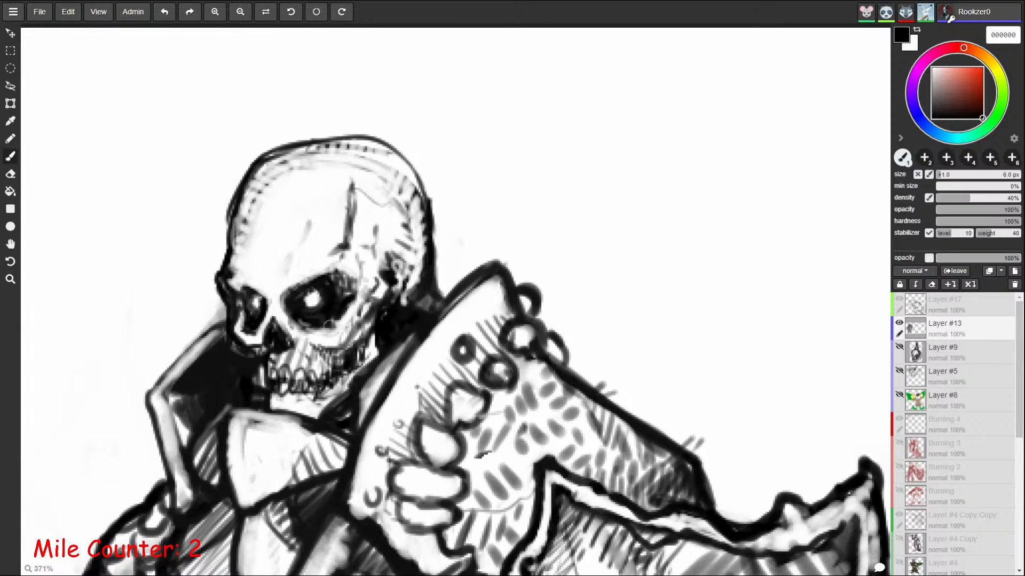
{"action": "key", "text": "e"}
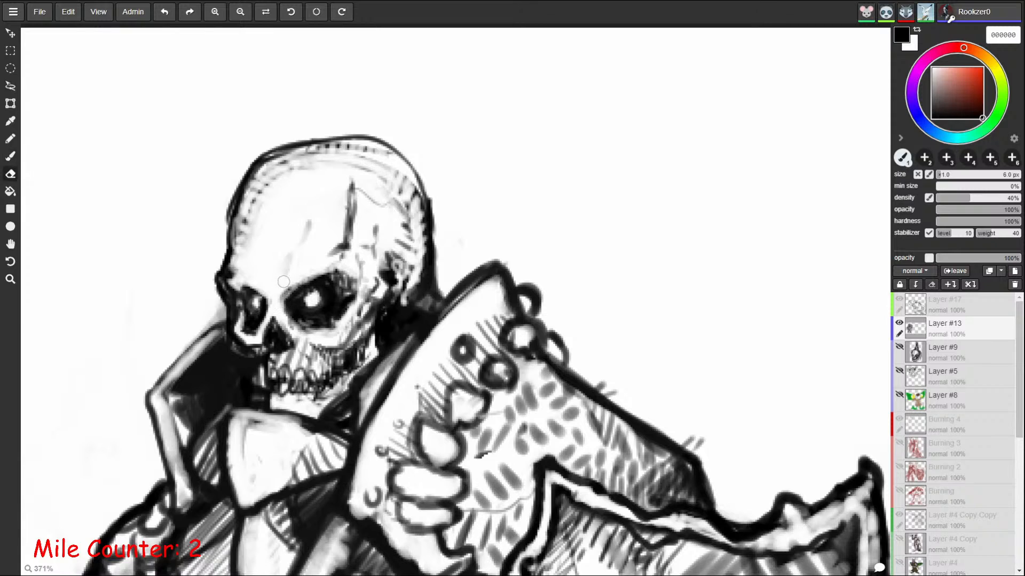
{"action": "key", "text": "b"}
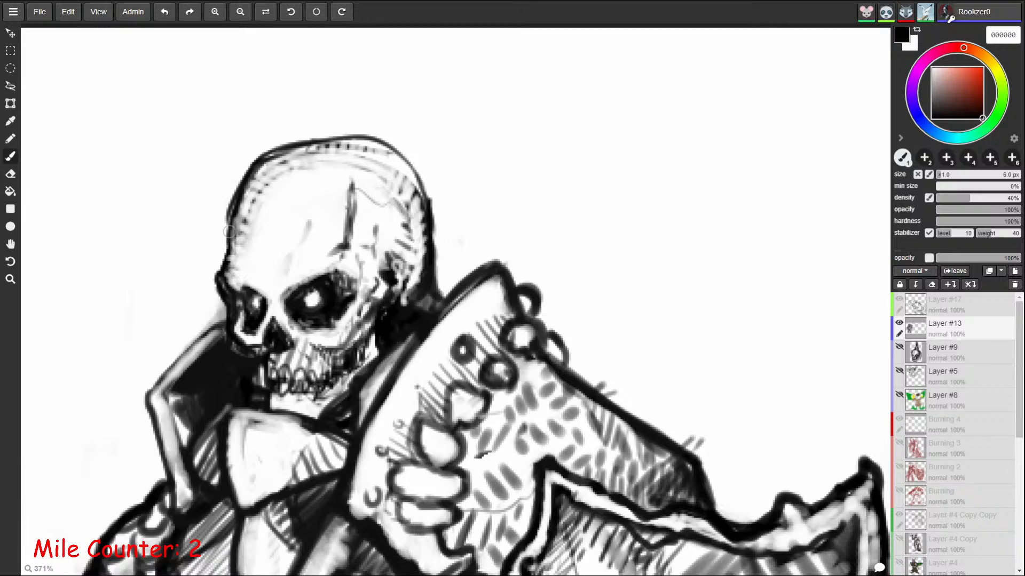
{"action": "mouse_move", "coordinate": [225, 293]}
{"action": "left_mouse_down"}
{"action": "mouse_move", "coordinate": [229, 209]}
{"action": "mouse_move", "coordinate": [322, 136]}
{"action": "left_mouse_up"}
{"action": "key", "text": "bracketleft"}
{"action": "key", "text": "bracketleft"}
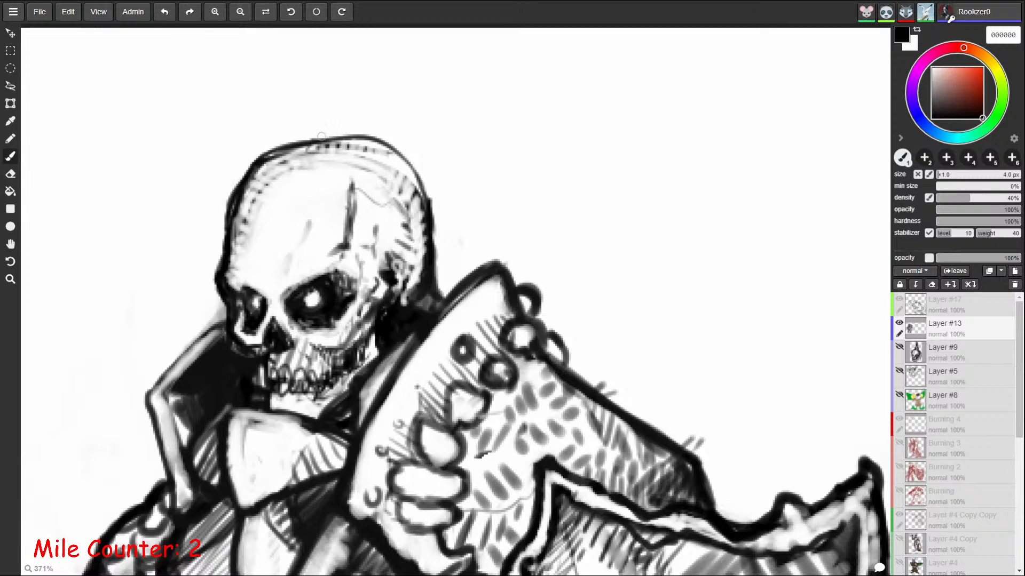
{"action": "mouse_move", "coordinate": [227, 331]}
{"action": "left_mouse_down"}
{"action": "mouse_move", "coordinate": [237, 349]}
{"action": "mouse_move", "coordinate": [219, 341]}
{"action": "mouse_move", "coordinate": [168, 392]}
{"action": "mouse_move", "coordinate": [186, 424]}
{"action": "mouse_move", "coordinate": [178, 395]}
{"action": "mouse_move", "coordinate": [188, 424]}
{"action": "mouse_move", "coordinate": [199, 387]}
{"action": "mouse_move", "coordinate": [205, 459]}
{"action": "mouse_move", "coordinate": [227, 423]}
{"action": "left_mouse_up"}
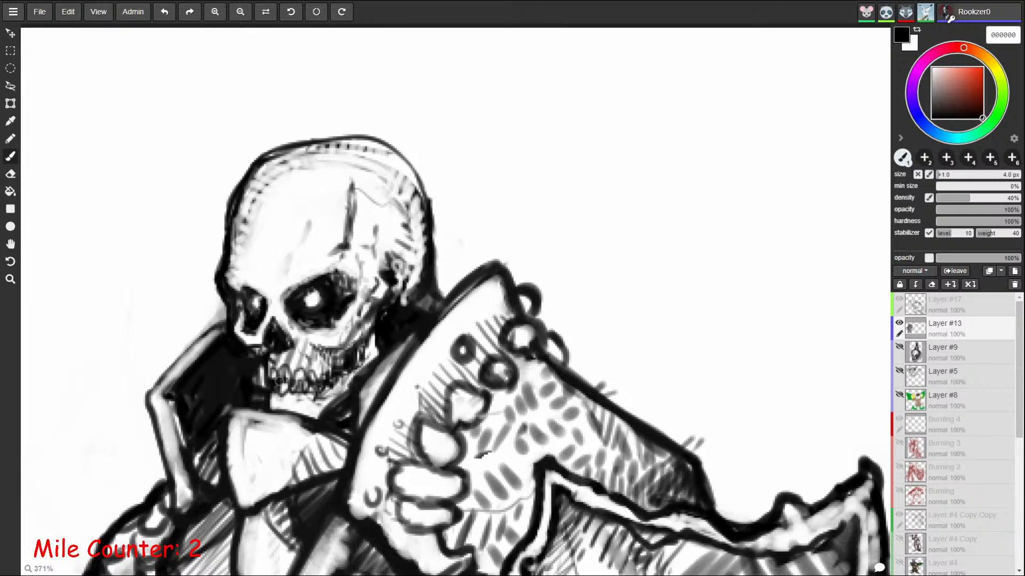
Step: Define the skull's front teeth with a 1.5 px brush
{"action": "key", "text": "bracketleft"}
{"action": "key", "text": "bracketleft"}
{"action": "key", "text": "bracketleft"}
{"action": "mouse_move", "coordinate": [275, 388]}
{"action": "left_mouse_down"}
{"action": "mouse_move", "coordinate": [295, 392]}
{"action": "mouse_move", "coordinate": [302, 378]}
{"action": "mouse_move", "coordinate": [299, 388]}
{"action": "mouse_move", "coordinate": [331, 370]}
{"action": "mouse_move", "coordinate": [295, 376]}
{"action": "mouse_move", "coordinate": [303, 381]}
{"action": "mouse_move", "coordinate": [286, 366]}
{"action": "mouse_move", "coordinate": [282, 380]}
{"action": "mouse_move", "coordinate": [289, 365]}
{"action": "mouse_move", "coordinate": [290, 379]}
{"action": "mouse_move", "coordinate": [278, 368]}
{"action": "mouse_move", "coordinate": [256, 389]}
{"action": "mouse_move", "coordinate": [254, 377]}
{"action": "left_mouse_up"}
{"action": "key", "text": "e"}
{"action": "key", "text": "b"}
{"action": "key", "text": "ctrl+z"}
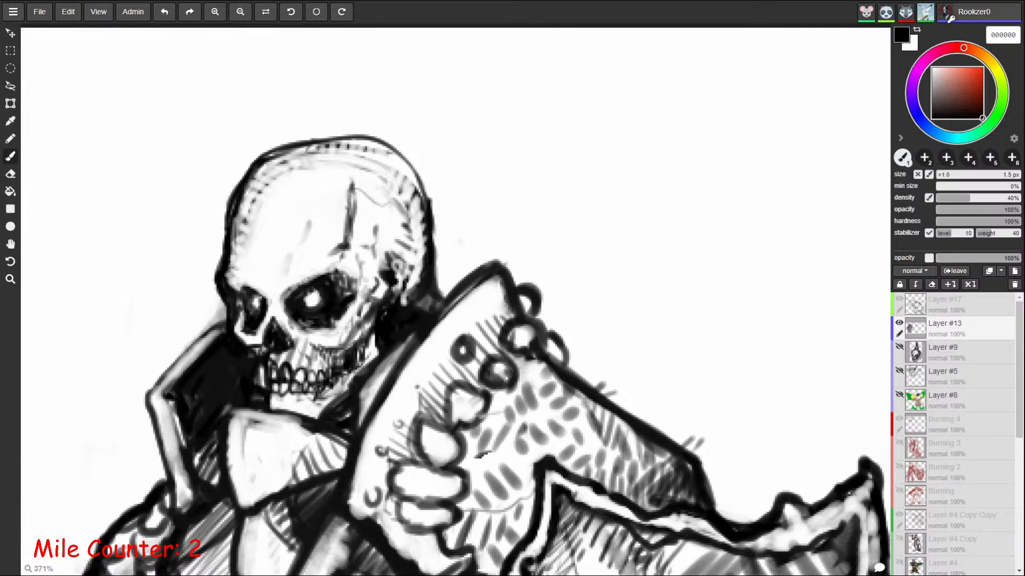
Step: Refine the skull's cheekbone and jaw contour and hatch the side of the jaw above the back teeth
{"action": "left_click_drag", "start_coordinate": [338, 346], "coordinate": [380, 306]}
{"action": "mouse_move", "coordinate": [373, 343]}
{"action": "left_mouse_down"}
{"action": "mouse_move", "coordinate": [376, 310]}
{"action": "mouse_move", "coordinate": [370, 352]}
{"action": "mouse_move", "coordinate": [365, 333]}
{"action": "mouse_move", "coordinate": [339, 358]}
{"action": "mouse_move", "coordinate": [352, 347]}
{"action": "mouse_move", "coordinate": [345, 376]}
{"action": "mouse_move", "coordinate": [355, 364]}
{"action": "mouse_move", "coordinate": [321, 396]}
{"action": "left_mouse_up"}
{"action": "key", "text": "e"}
{"action": "key", "text": "b"}
{"action": "left_click_drag", "start_coordinate": [324, 349], "coordinate": [322, 371]}
{"action": "left_click_drag", "start_coordinate": [344, 345], "coordinate": [332, 381]}
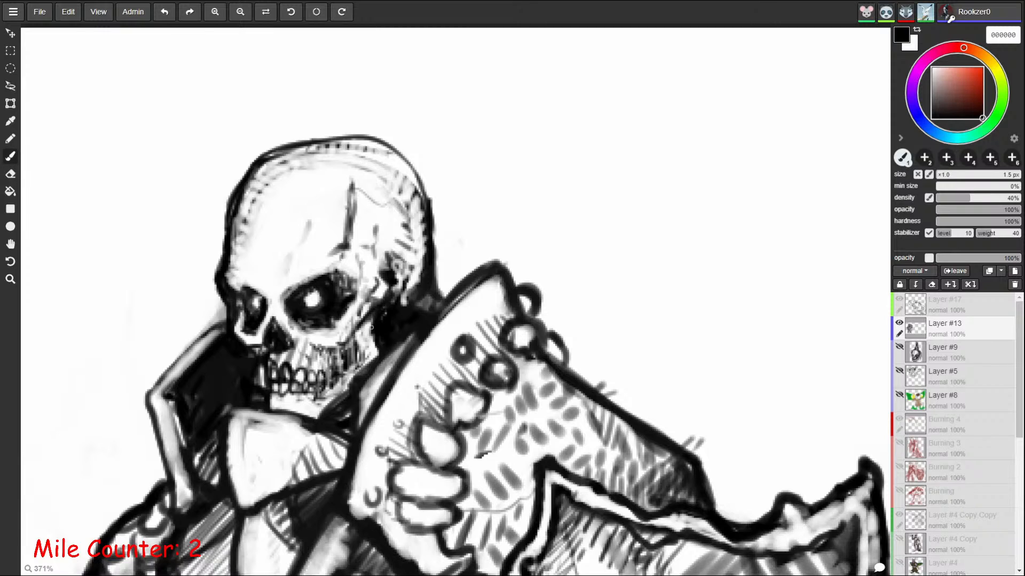
Step: Remove the dark vertical crack on the skull's forehead above the larger eye socket
{"action": "mouse_move", "coordinate": [366, 262]}
{"action": "left_mouse_down"}
{"action": "mouse_move", "coordinate": [352, 304]}
{"action": "mouse_move", "coordinate": [353, 184]}
{"action": "left_mouse_up"}
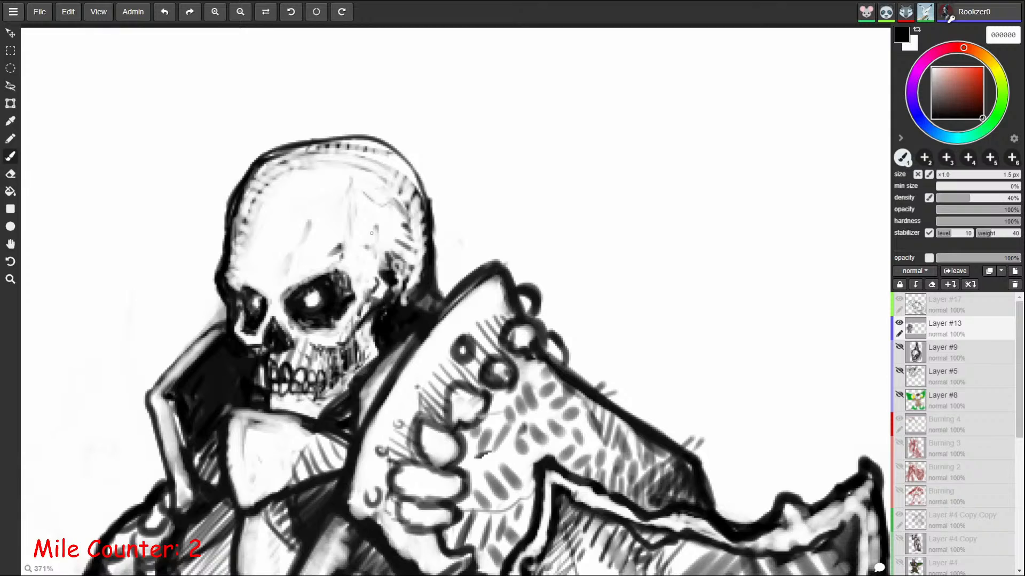
{"action": "key", "text": "z"}
{"action": "left_click_drag", "start_coordinate": [580, 342], "coordinate": [308, 172]}
{"action": "key", "text": "space"}
{"action": "key", "text": "z"}
{"action": "left_click_drag", "start_coordinate": [576, 308], "coordinate": [603, 344]}
{"action": "key", "text": "space"}
{"action": "key", "text": "z"}
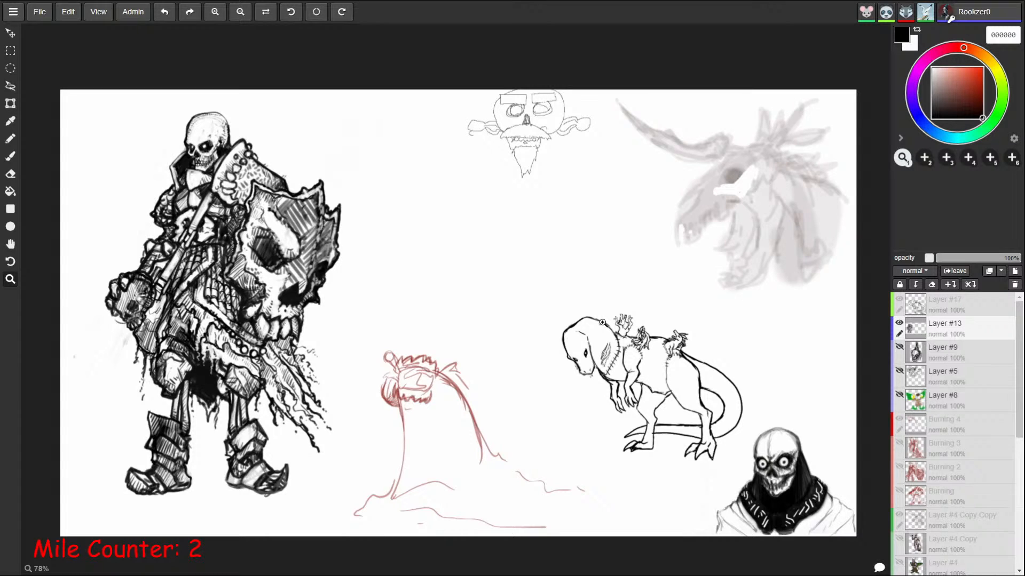
{"action": "key", "text": "b"}
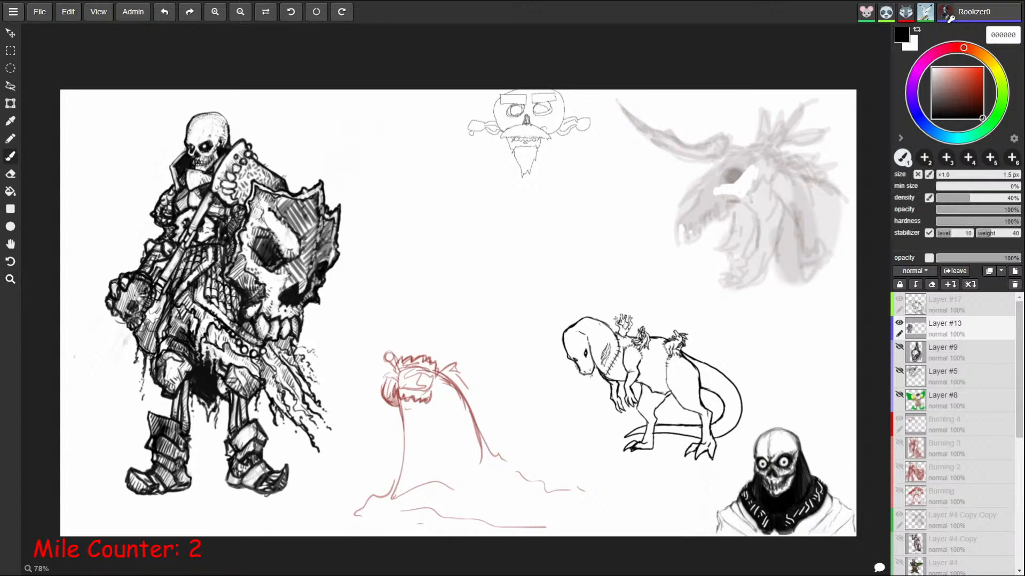
{"action": "key", "text": "]"}
{"action": "mouse_move", "coordinate": [189, 166]}
{"action": "left_mouse_down"}
{"action": "mouse_move", "coordinate": [207, 171]}
{"action": "mouse_move", "coordinate": [205, 184]}
{"action": "left_mouse_up"}
{"action": "key", "text": "["}
{"action": "key", "text": "ctrl+z"}
{"action": "key", "text": "ctrl+z"}
{"action": "key", "text": "ctrl+z"}
{"action": "key", "text": "["}
{"action": "key", "text": "ctrl+z"}
{"action": "key", "text": "ctrl+z"}
{"action": "key", "text": "ctrl+z"}
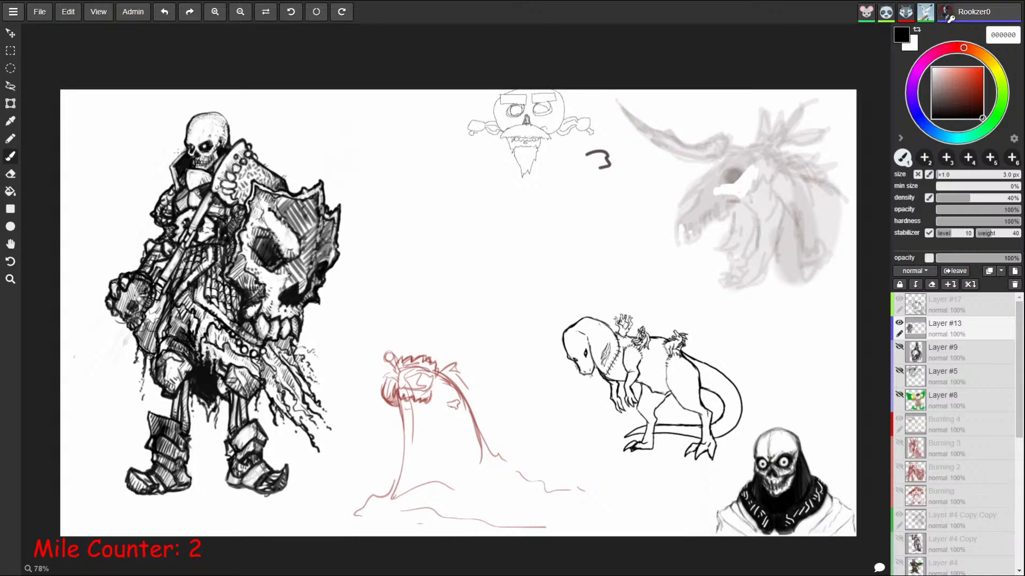
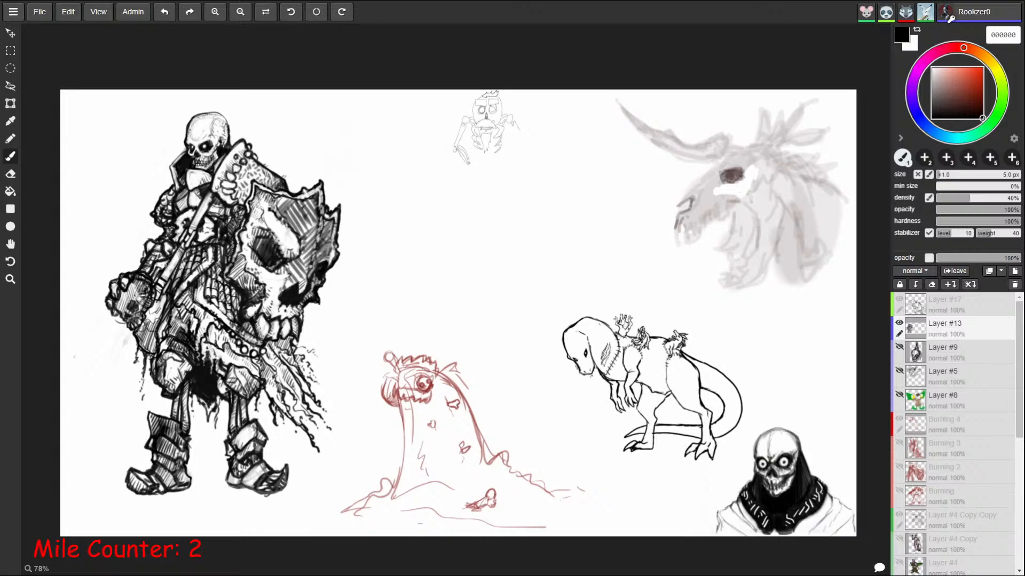
Step: Darken the warrior's weapon shaft below the chest with heavier black strokes, enlarging the brush first
{"action": "key", "text": "bracketright"}
{"action": "key", "text": "bracketright"}
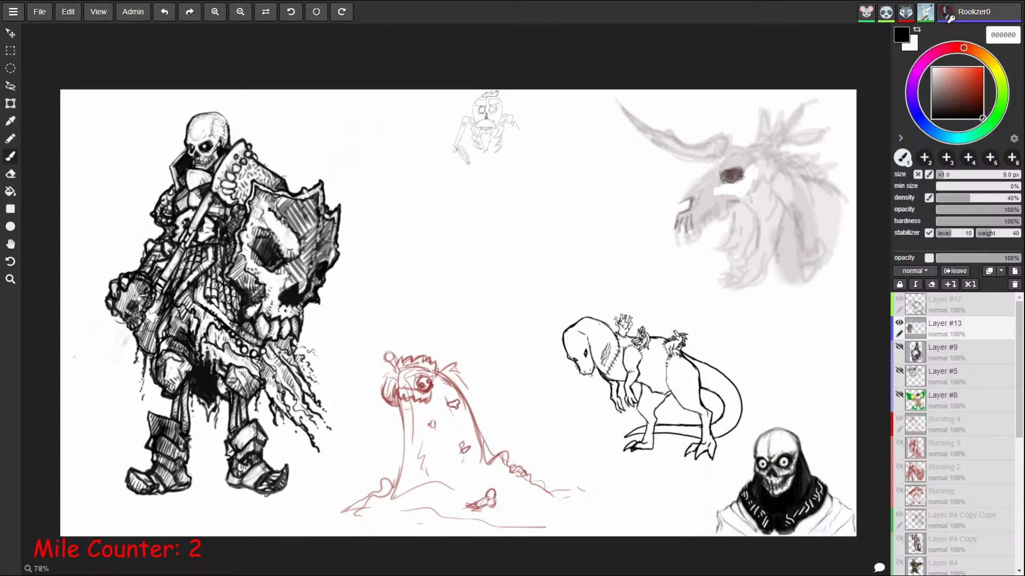
{"action": "left_click_drag", "start_coordinate": [158, 298], "coordinate": [156, 294]}
{"action": "left_click_drag", "start_coordinate": [186, 241], "coordinate": [164, 284]}
{"action": "left_click_drag", "start_coordinate": [189, 239], "coordinate": [174, 269]}
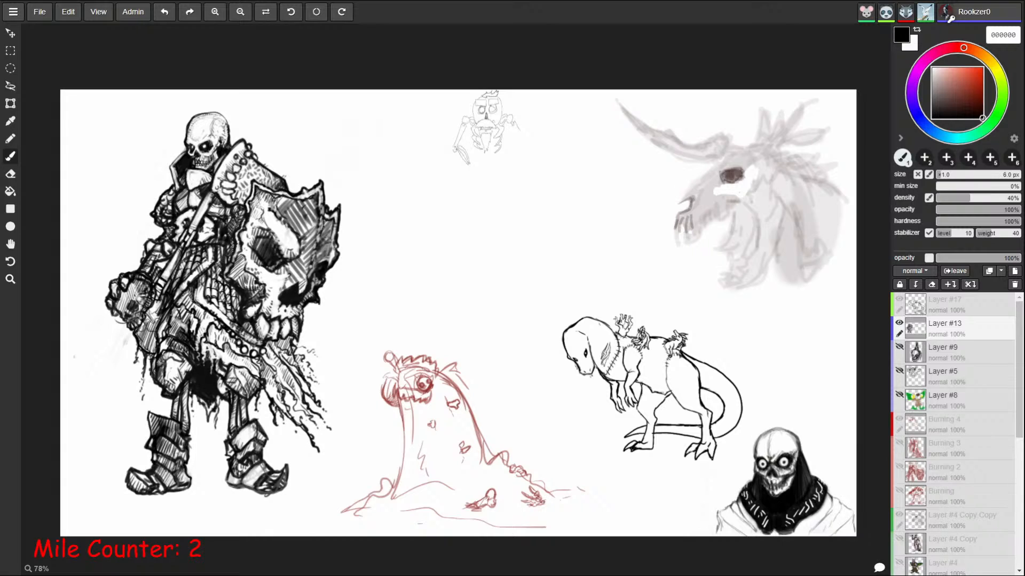
Step: Touch up the chest armour beside the shaft with a smaller brush
{"action": "key", "text": "e"}
{"action": "key", "text": "b"}
{"action": "key", "text": "bracketleft"}
{"action": "key", "text": "bracketleft"}
{"action": "left_click_drag", "start_coordinate": [207, 221], "coordinate": [204, 230]}
Step: Reinforce the outline at the top and back of the skull and darken the ragged cloth between the legs with a 6 px brush
{"action": "key", "text": "bracketright"}
{"action": "key", "text": "bracketright"}
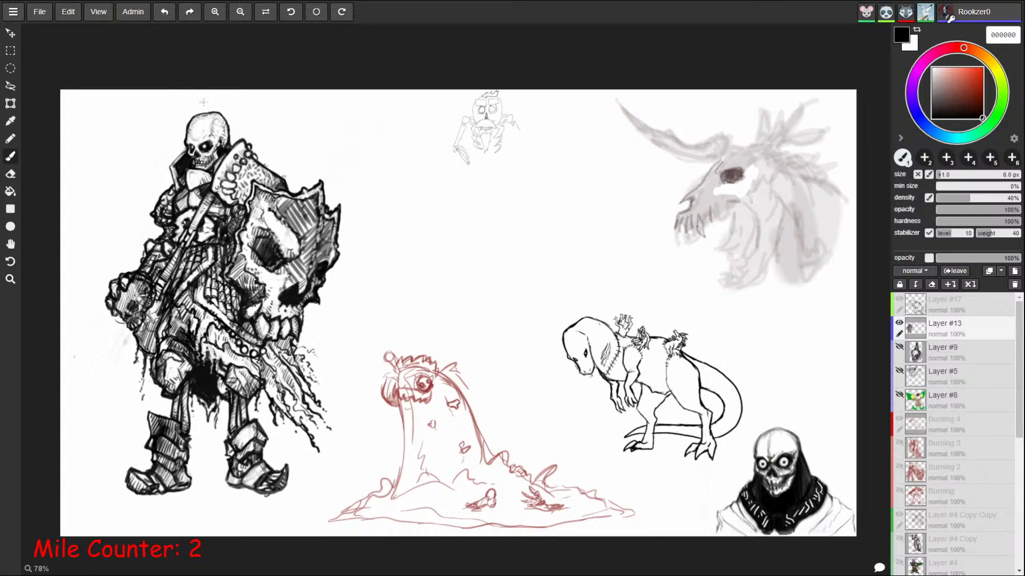
{"action": "mouse_move", "coordinate": [207, 109]}
{"action": "left_mouse_down"}
{"action": "mouse_move", "coordinate": [224, 118]}
{"action": "mouse_move", "coordinate": [229, 149]}
{"action": "mouse_move", "coordinate": [232, 134]}
{"action": "left_mouse_up"}
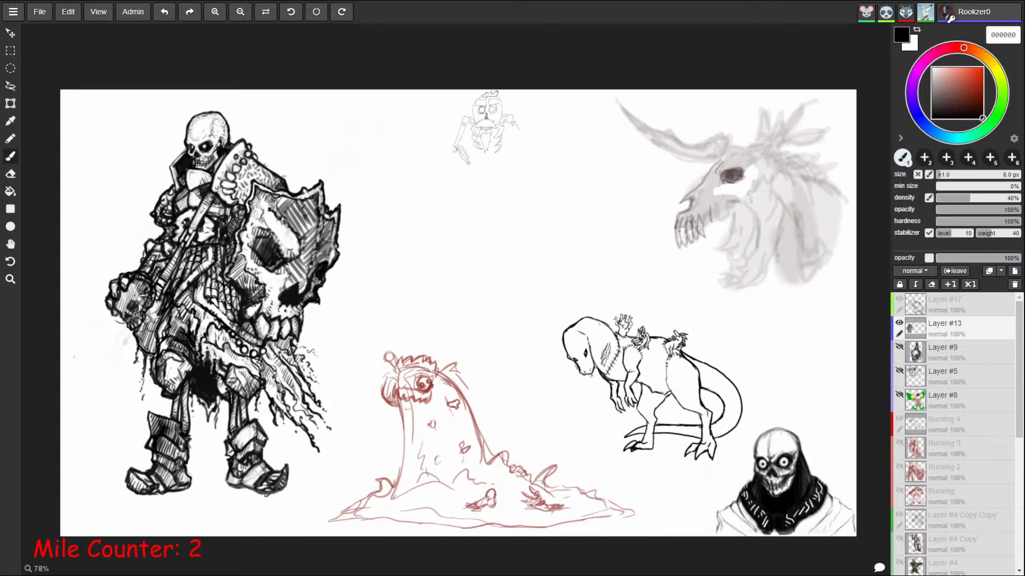
{"action": "left_click_drag", "start_coordinate": [215, 378], "coordinate": [228, 397]}
{"action": "left_click_drag", "start_coordinate": [212, 375], "coordinate": [224, 393]}
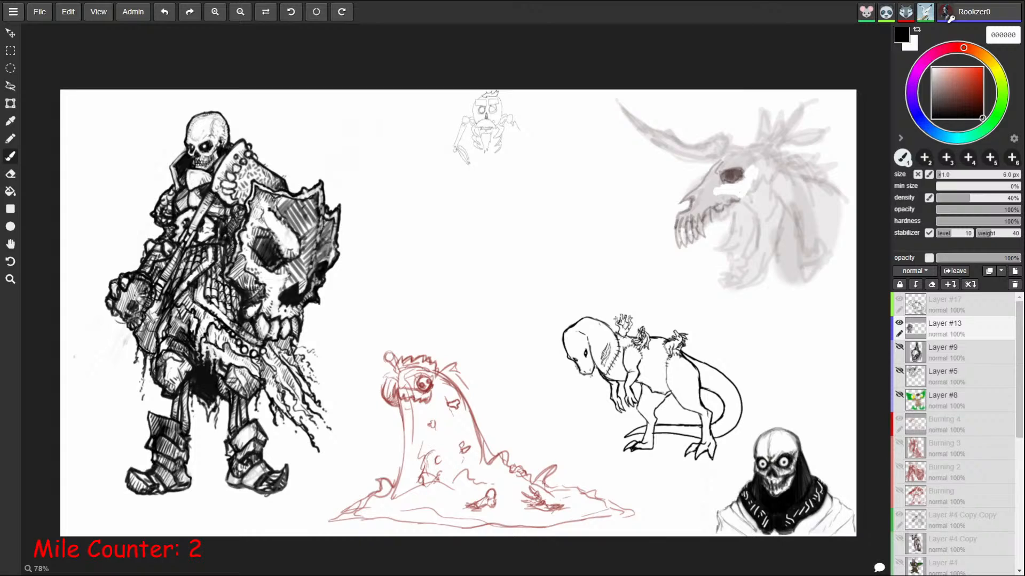
{"action": "left_click_drag", "start_coordinate": [446, 451], "coordinate": [443, 473]}
{"action": "mouse_move", "coordinate": [421, 257]}
{"action": "left_mouse_down"}
{"action": "mouse_move", "coordinate": [452, 297]}
{"action": "mouse_move", "coordinate": [442, 347]}
{"action": "left_mouse_up"}
{"action": "left_click_drag", "start_coordinate": [434, 330], "coordinate": [457, 335]}
{"action": "key", "text": "ctrl+z"}
{"action": "key", "text": "ctrl+z"}
{"action": "mouse_move", "coordinate": [548, 262]}
{"action": "left_mouse_down"}
{"action": "mouse_move", "coordinate": [658, 223]}
{"action": "mouse_move", "coordinate": [643, 211]}
{"action": "left_mouse_up"}
{"action": "key", "text": "ctrl+z"}
{"action": "key", "text": "ctrl+z"}
{"action": "key", "text": "ctrl+z"}
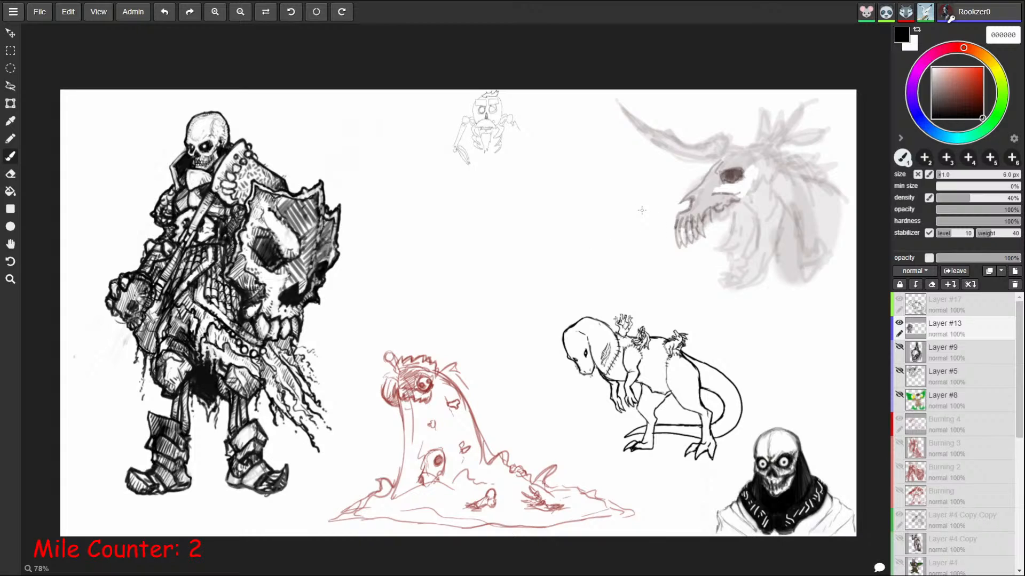